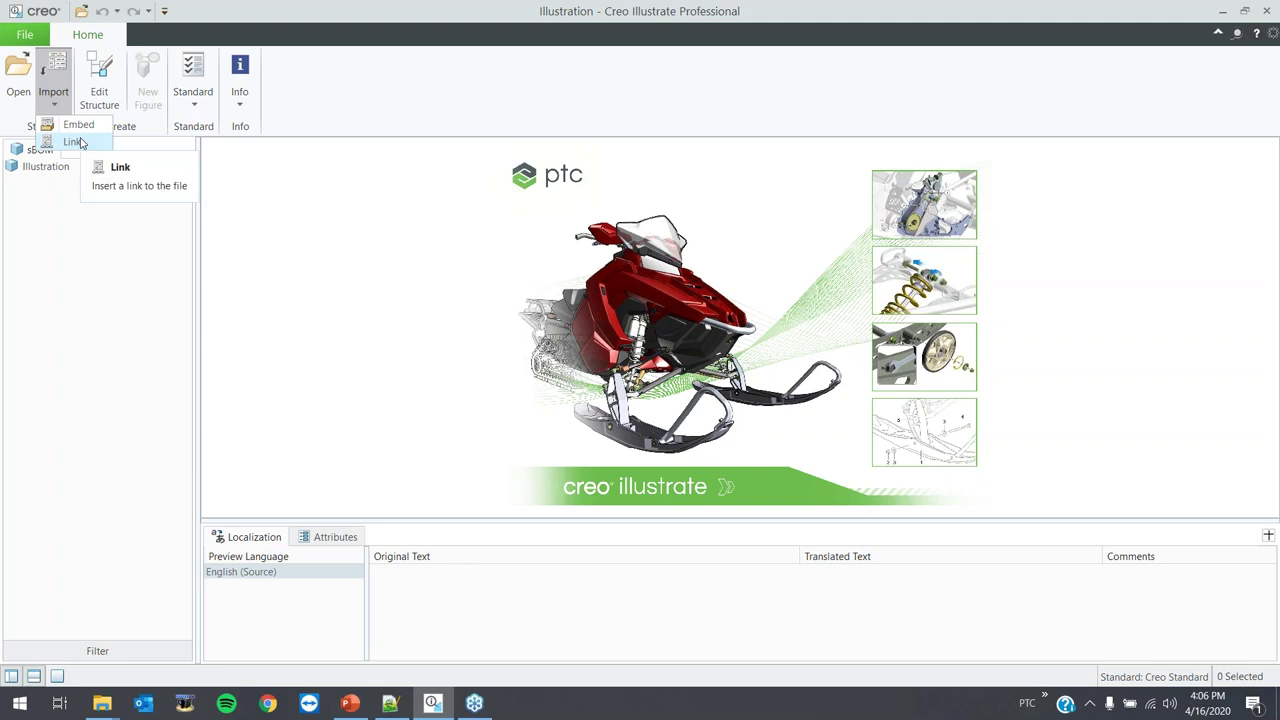
- Import drill.pvz as a linked file that updates after confirmation only
click(80, 142)
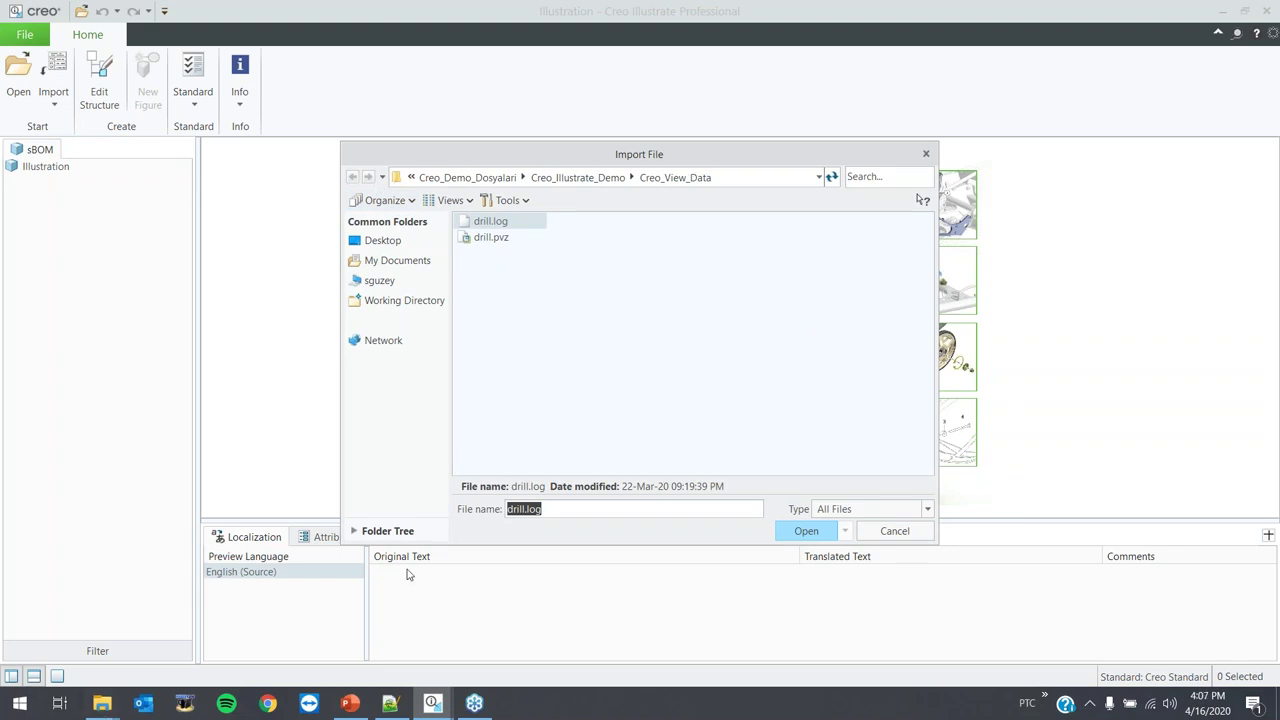
double_click(492, 238)
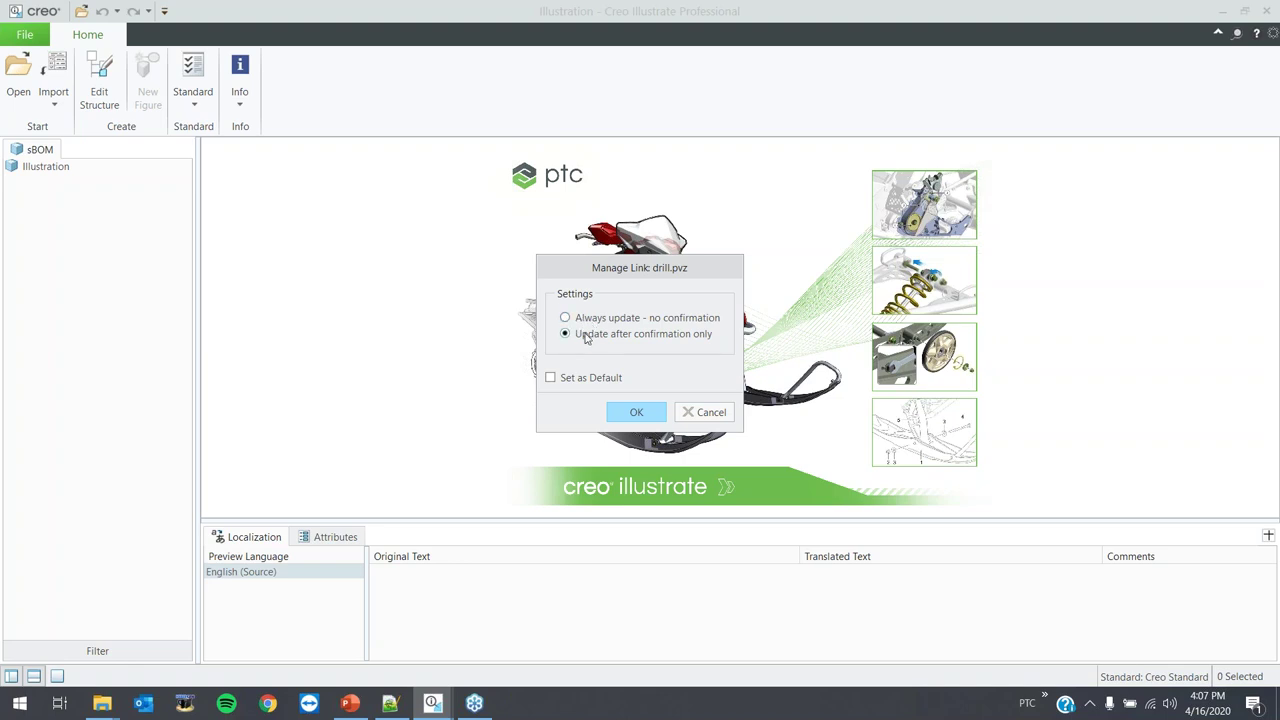
click(633, 413)
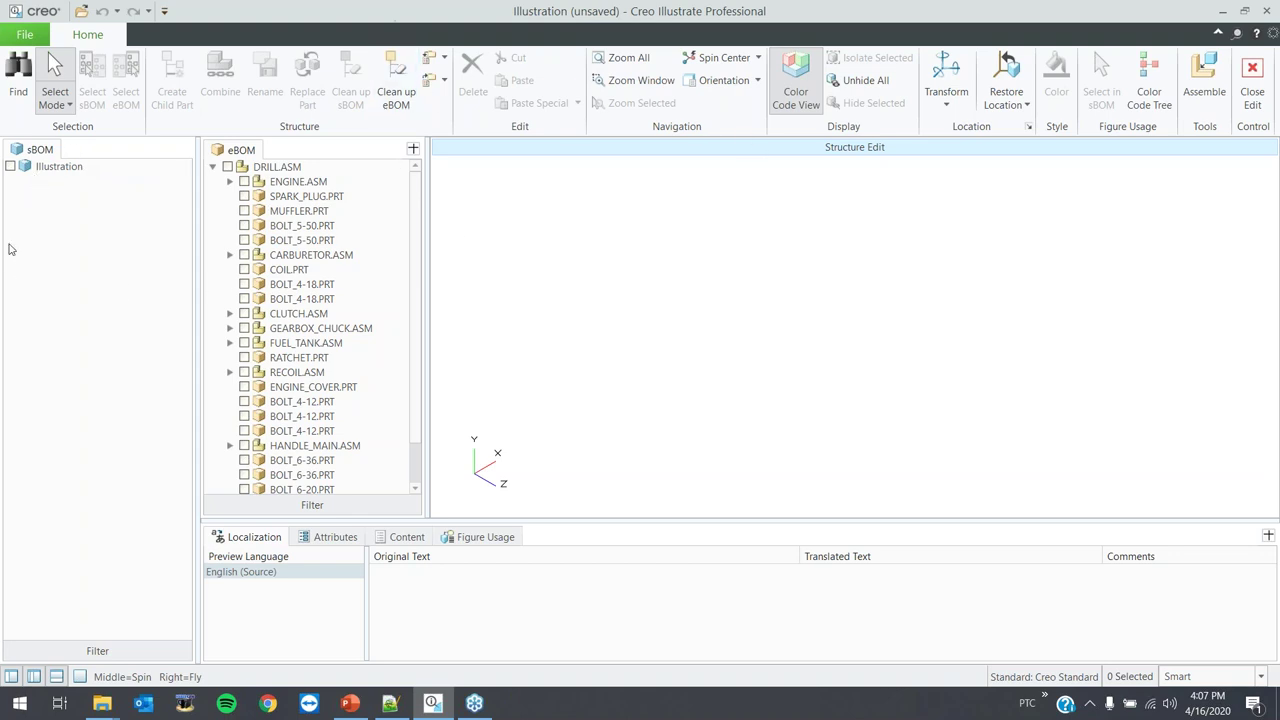
- Create three child parts named Engine, Gearbox and Handle under Illustration in the sBOM
click(50, 167)
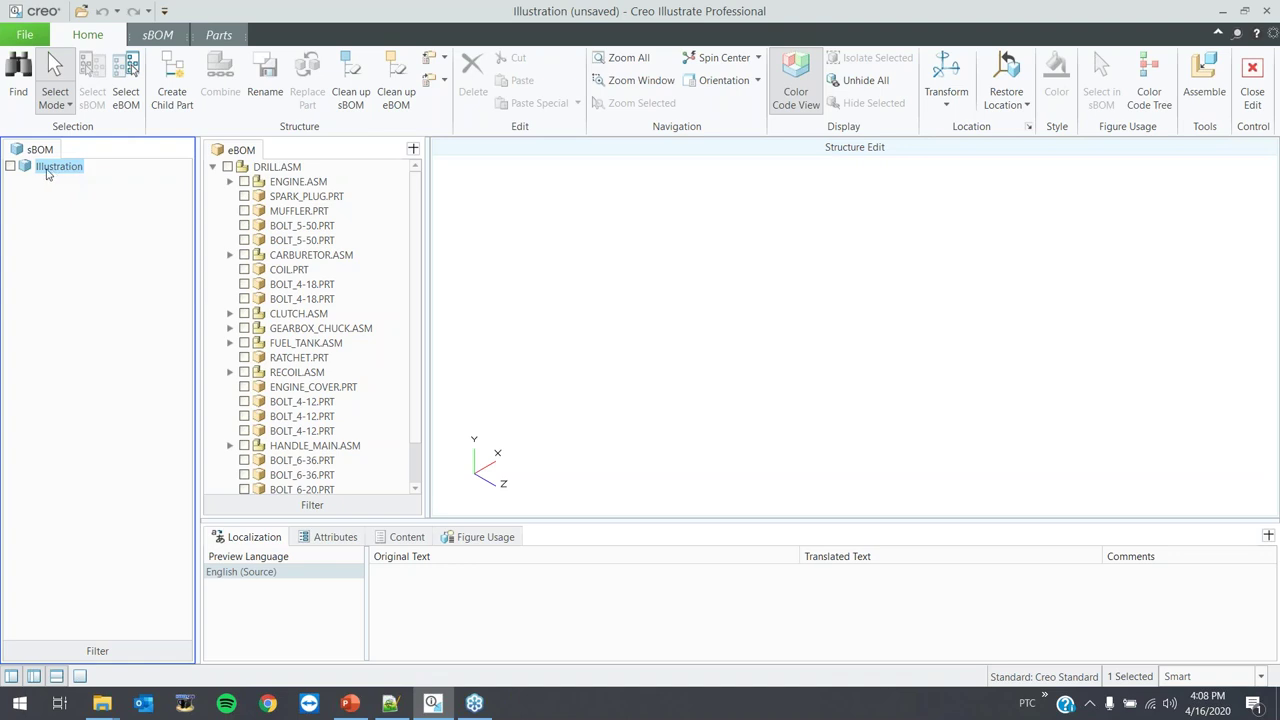
click(172, 97)
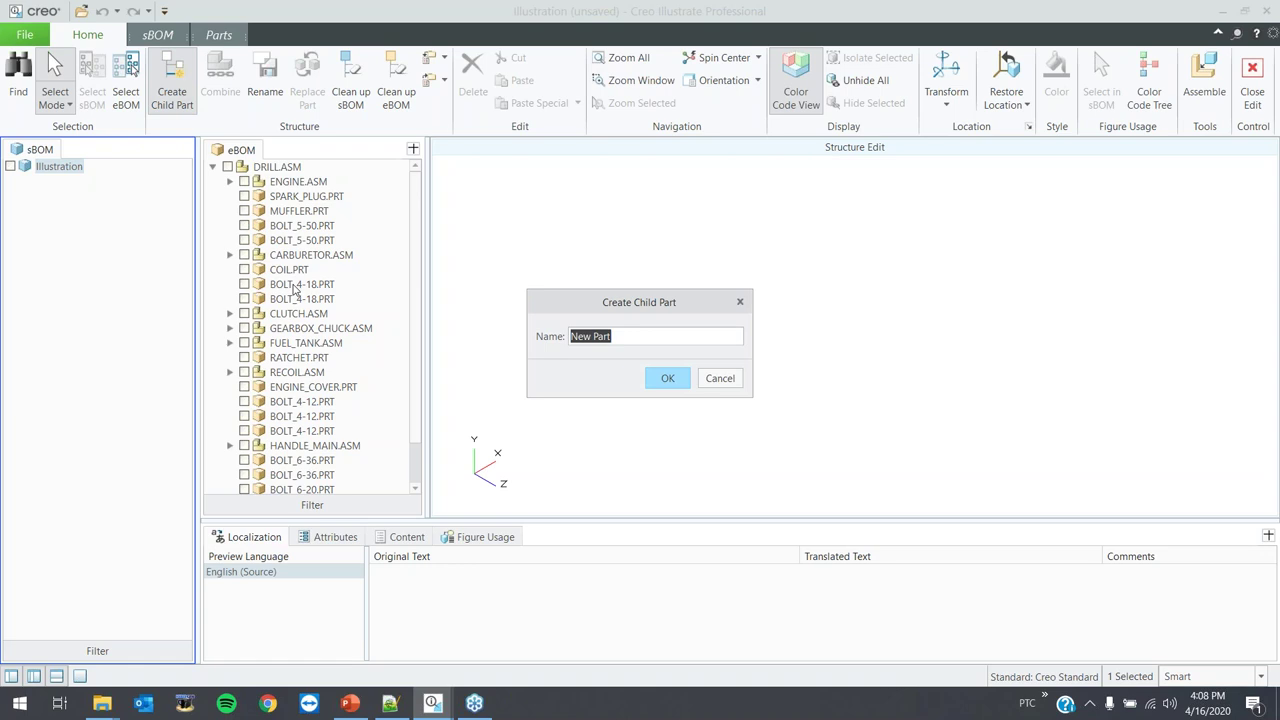
text(Engine)
click(677, 378)
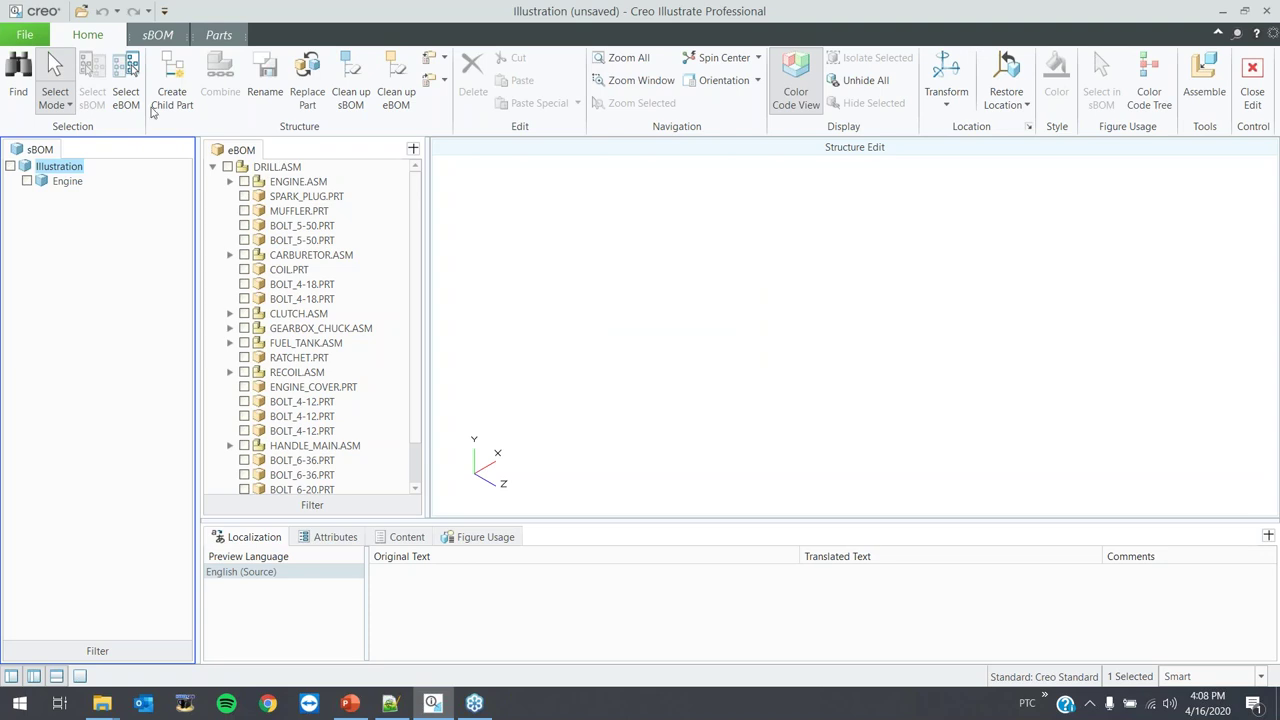
click(181, 95)
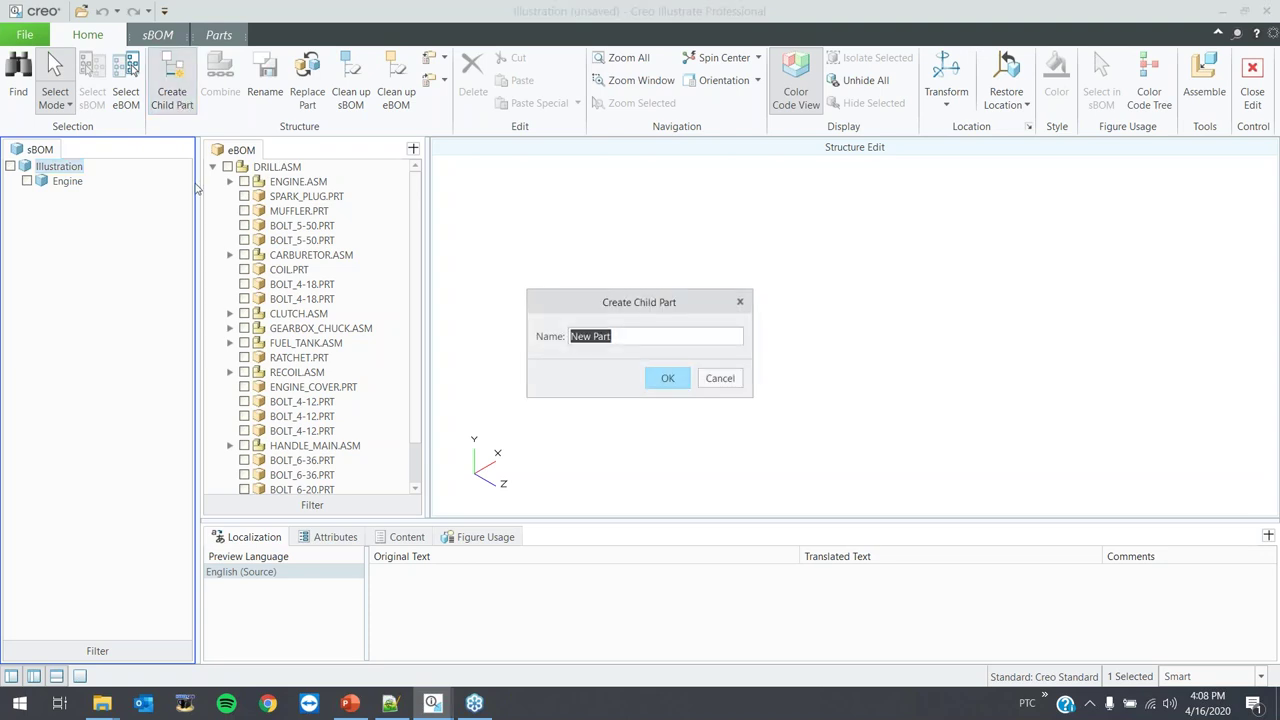
text(Gearbox)
click(650, 380)
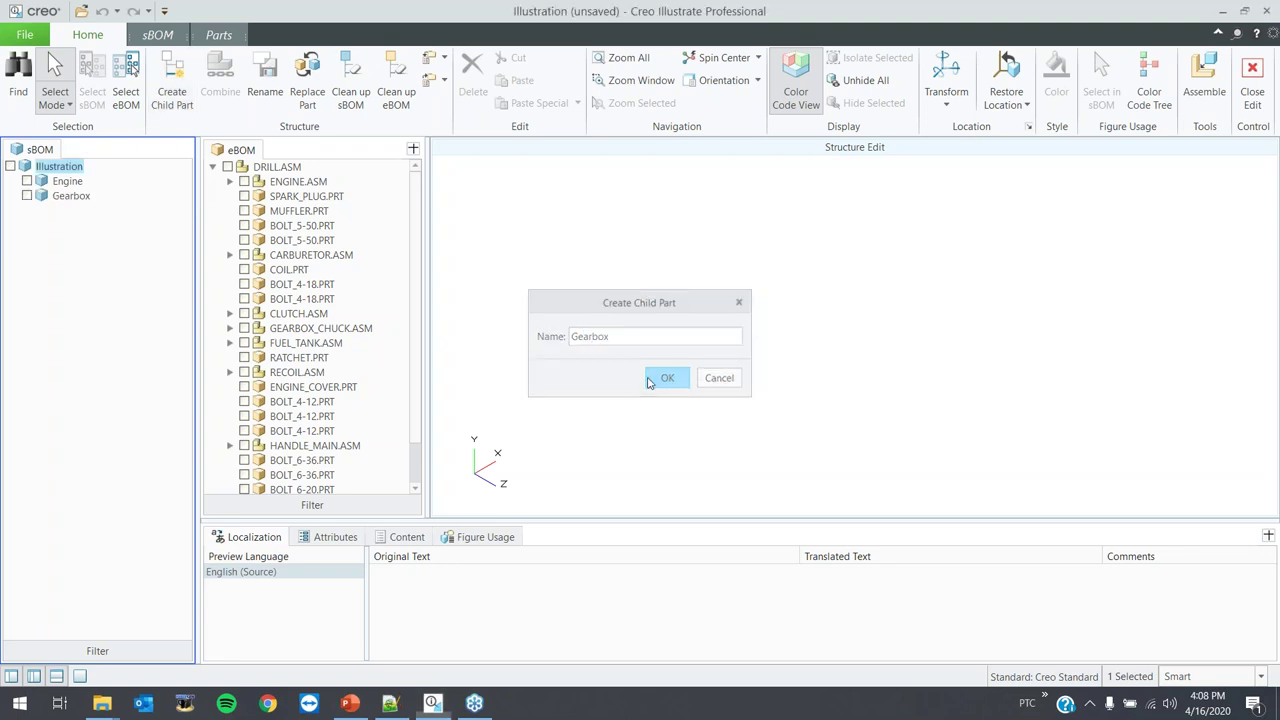
click(172, 80)
text(Handle)
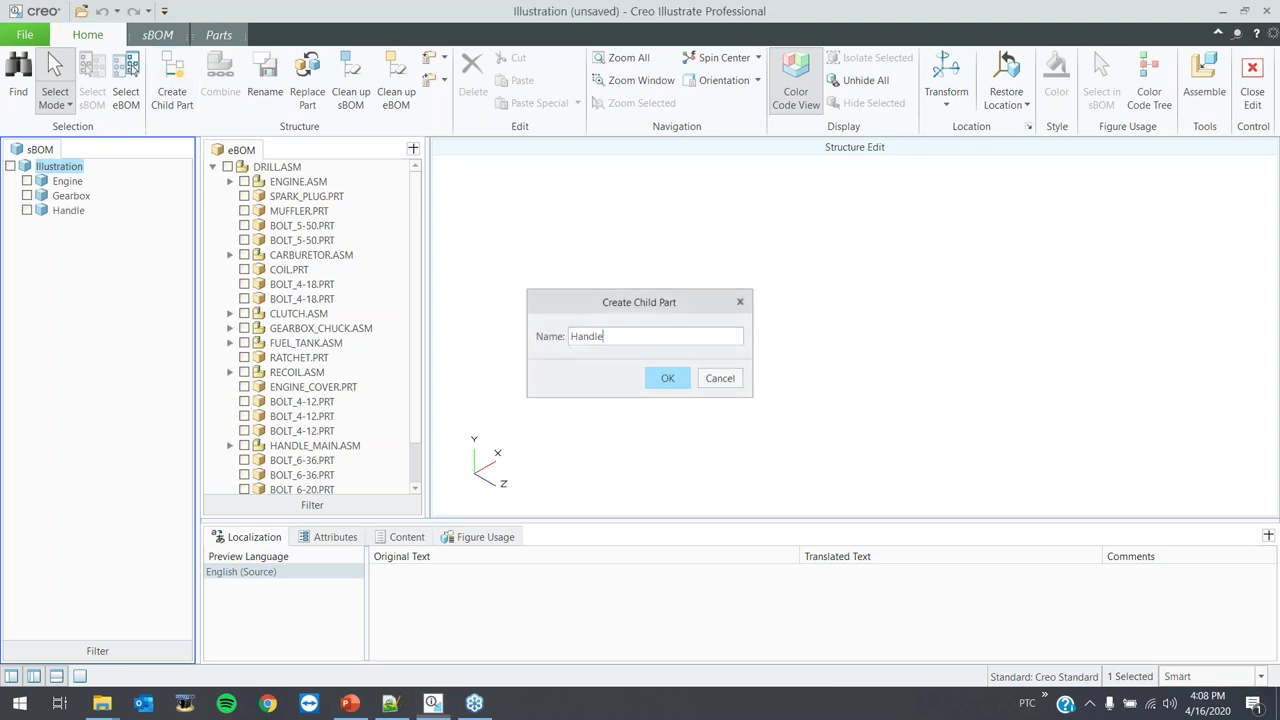
key(Return)
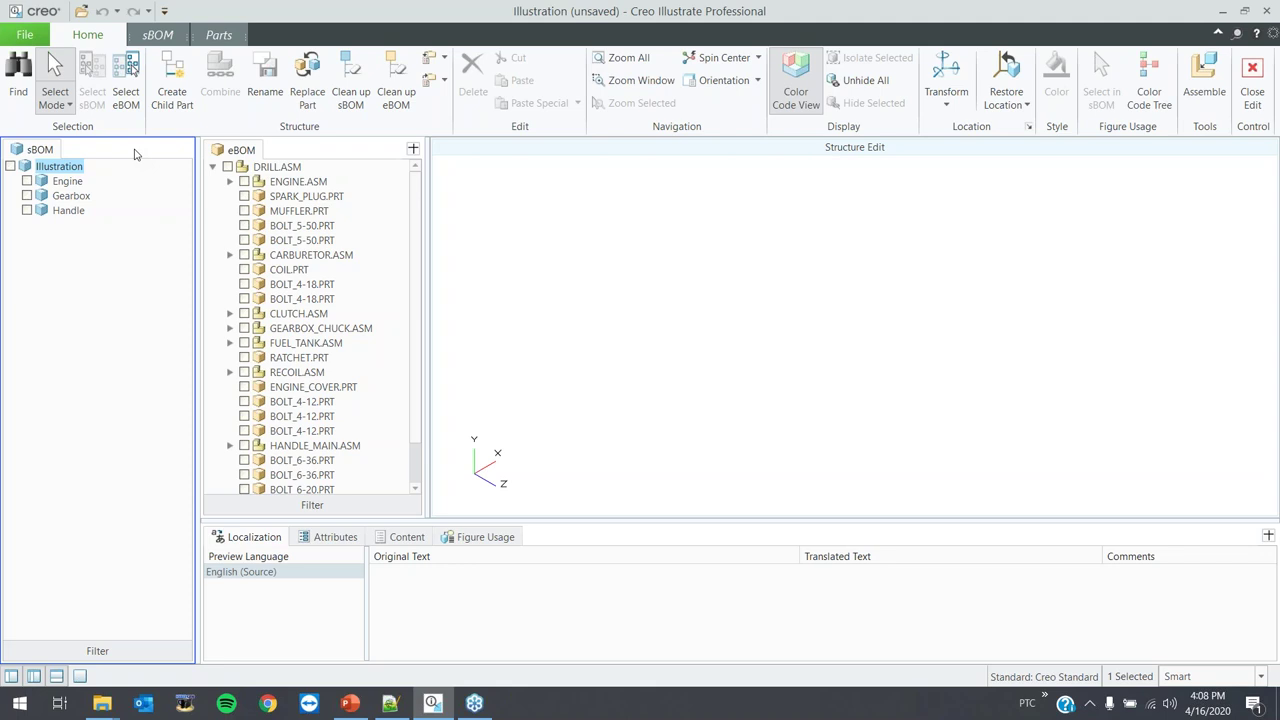
- Display DRILL.ASM from the eBOM, add it to the Engine part in the sBOM, and check Engine's structure
click(280, 167)
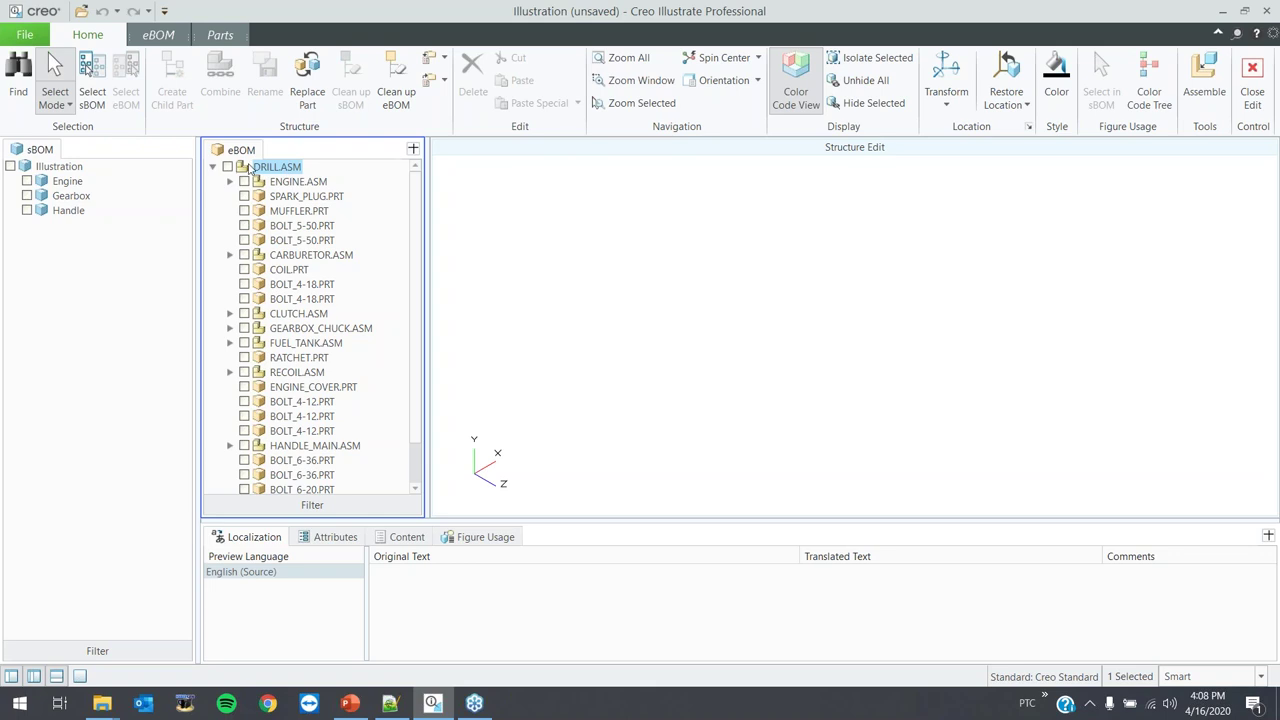
click(228, 167)
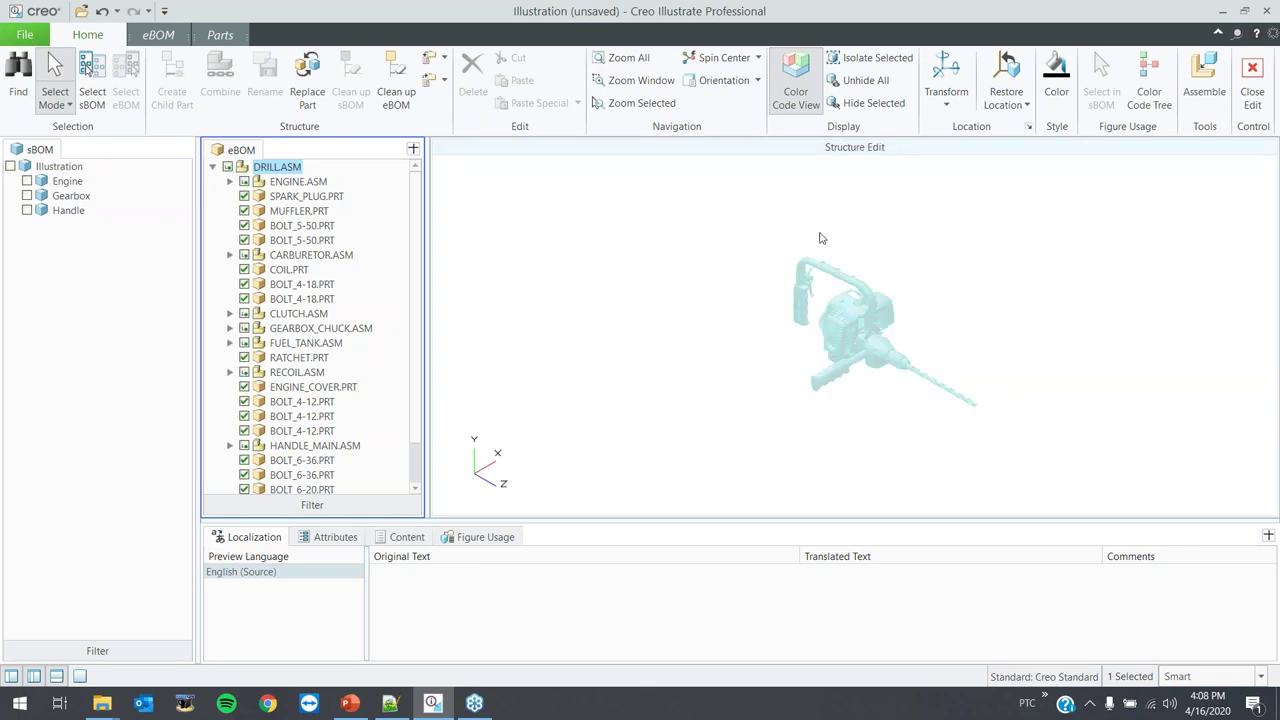
click(805, 305)
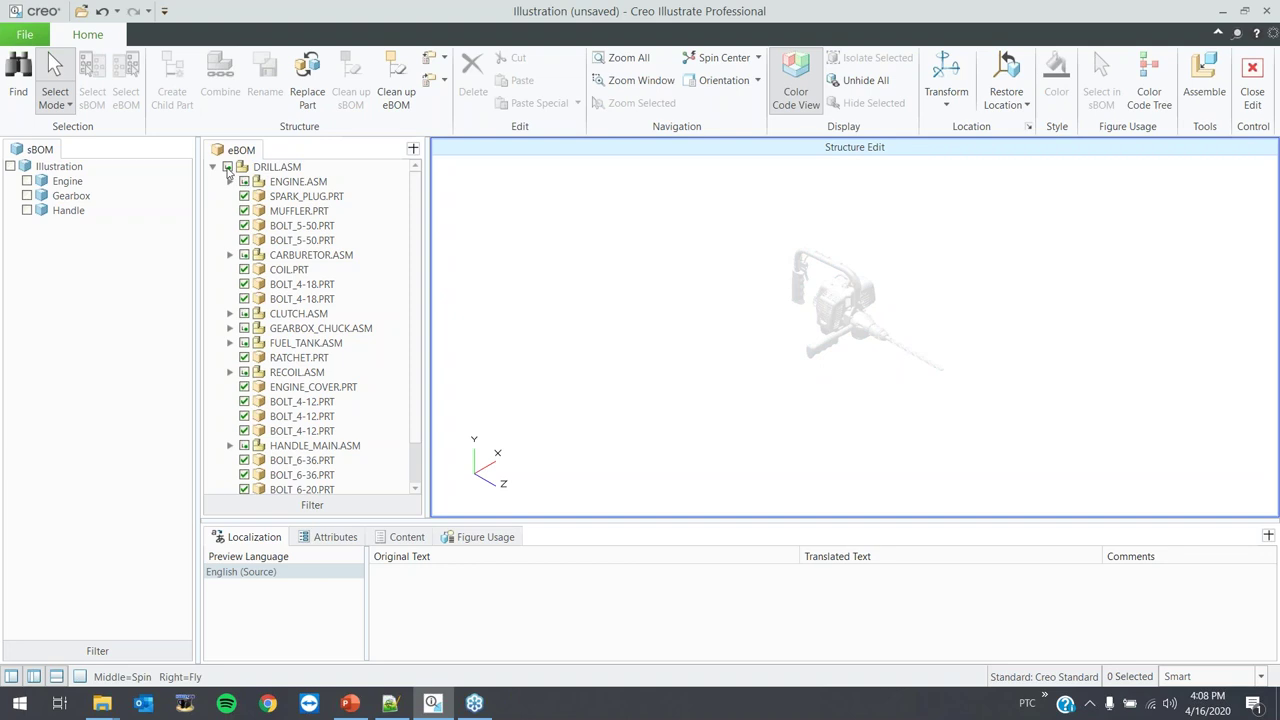
click(279, 168)
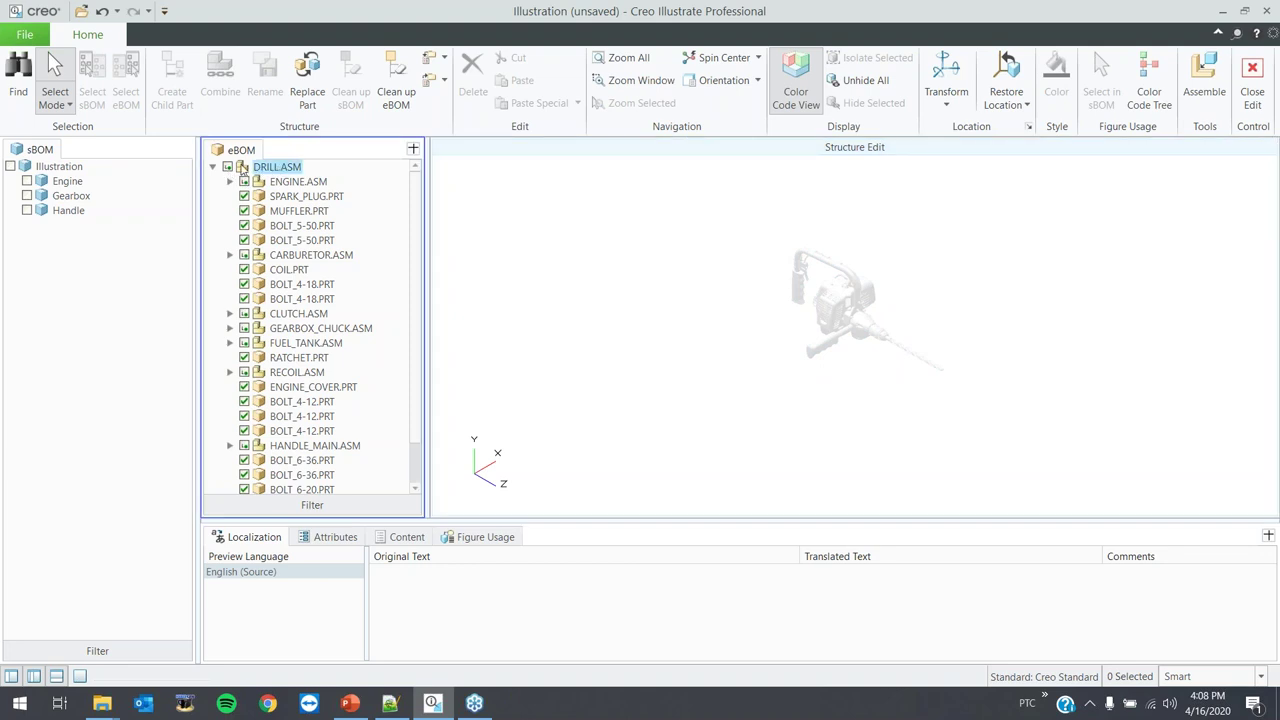
drag(66, 184, 66, 182)
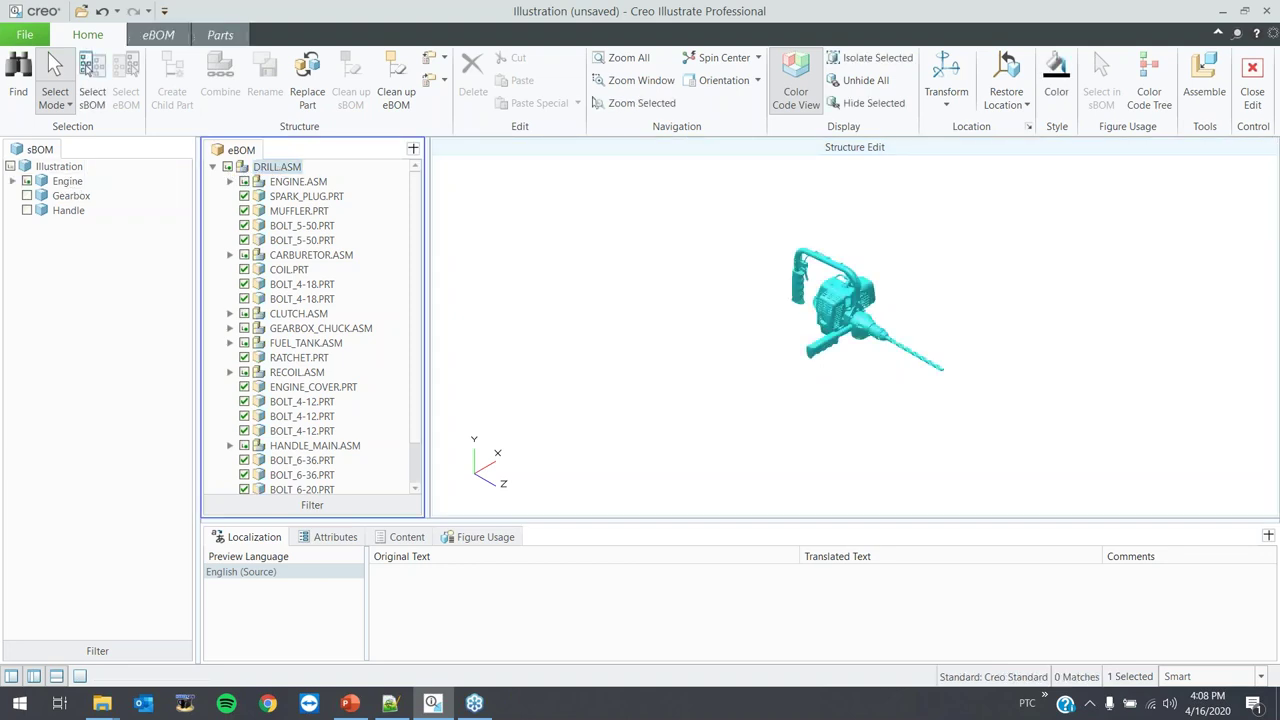
click(550, 251)
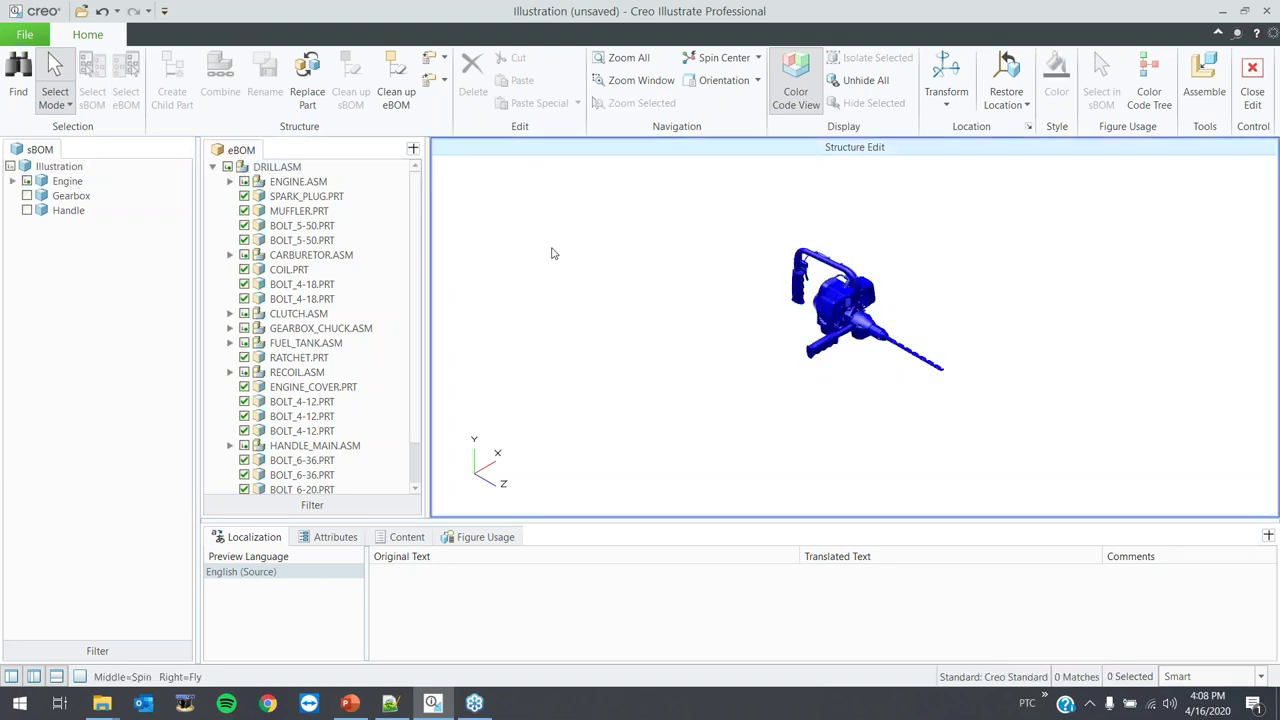
click(14, 186)
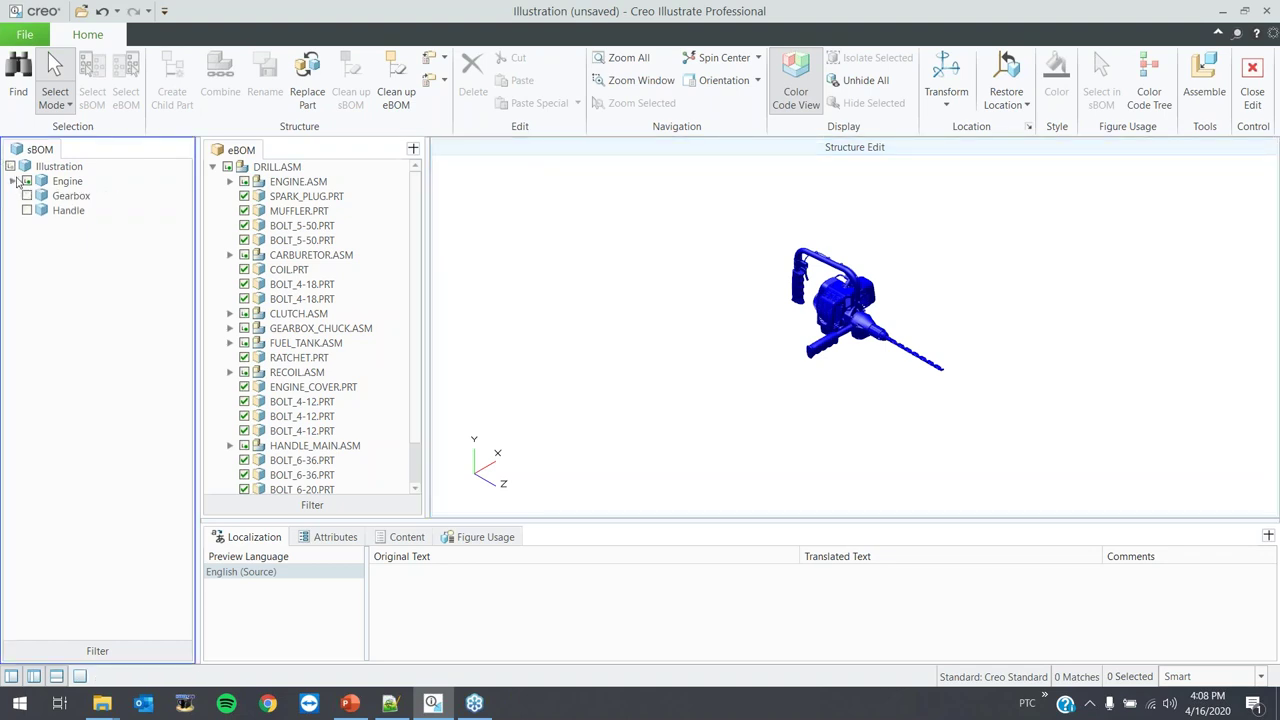
click(12, 182)
click(28, 195)
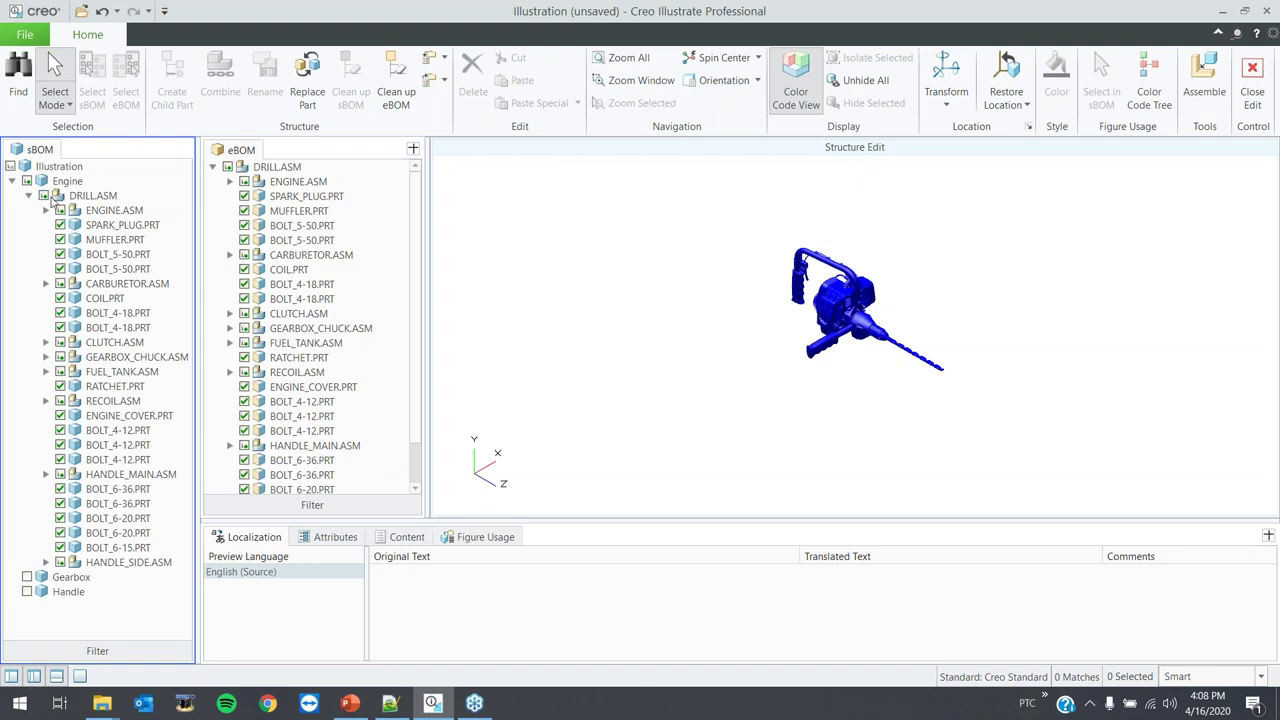
click(12, 181)
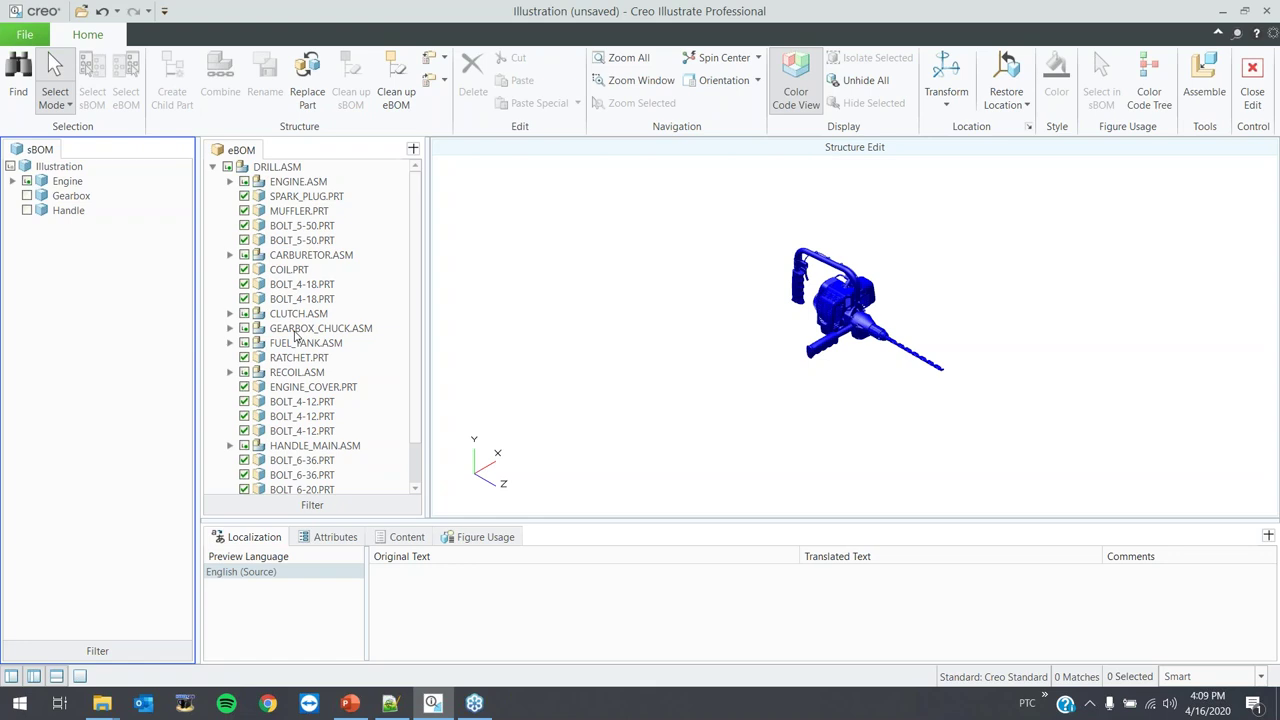
- Assign GEARBOX_CHUCK.ASM from the eBOM to the Gearbox part and check the resulting Engine and Gearbox structures
click(339, 333)
drag(339, 333, 72, 196)
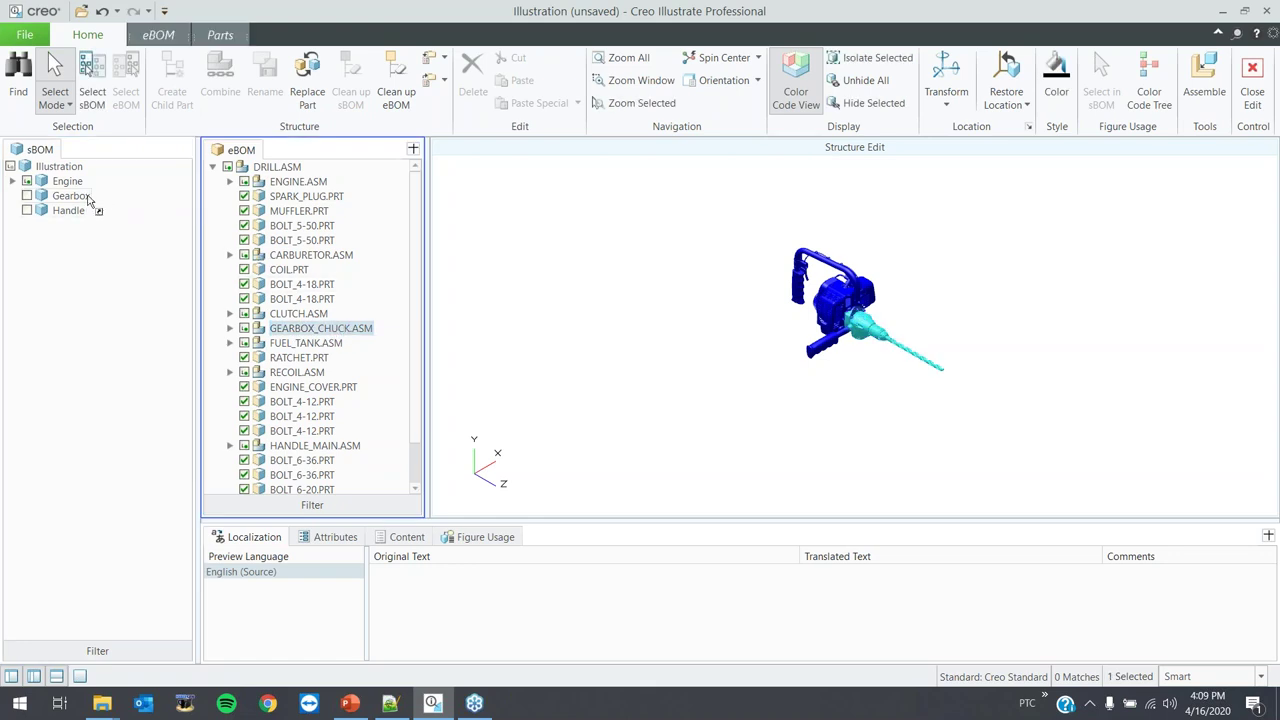
click(13, 181)
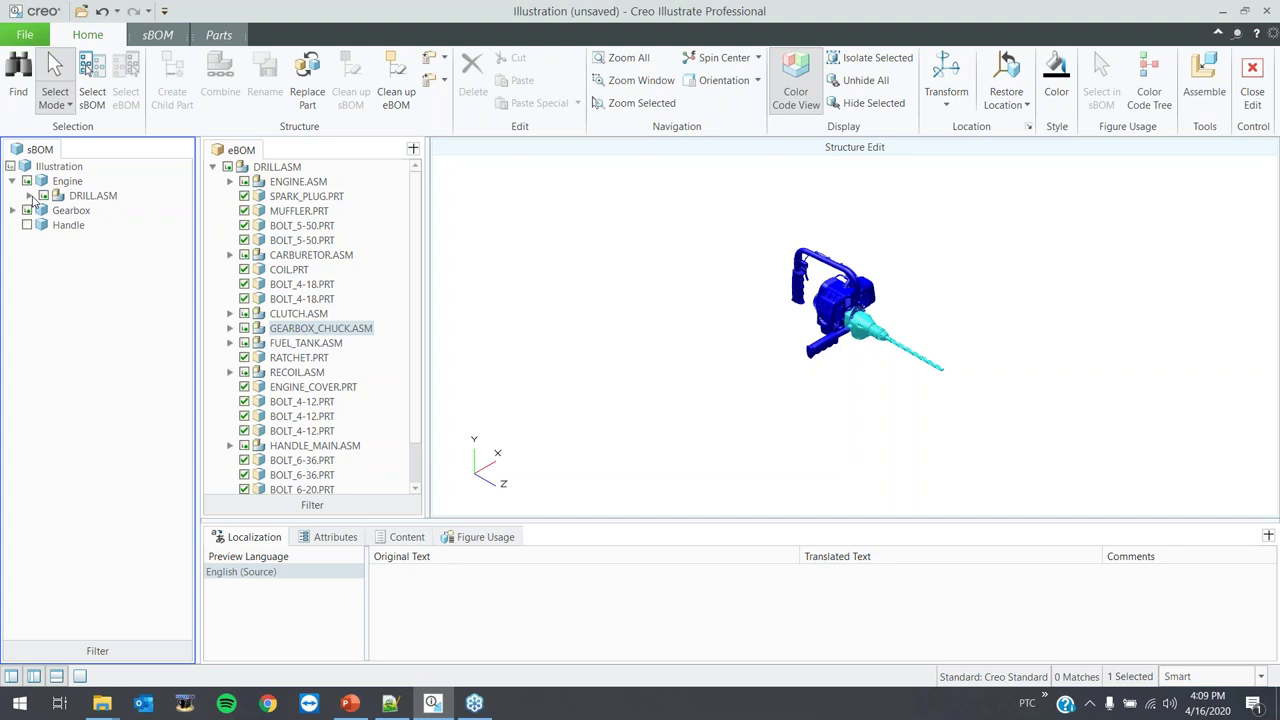
click(30, 197)
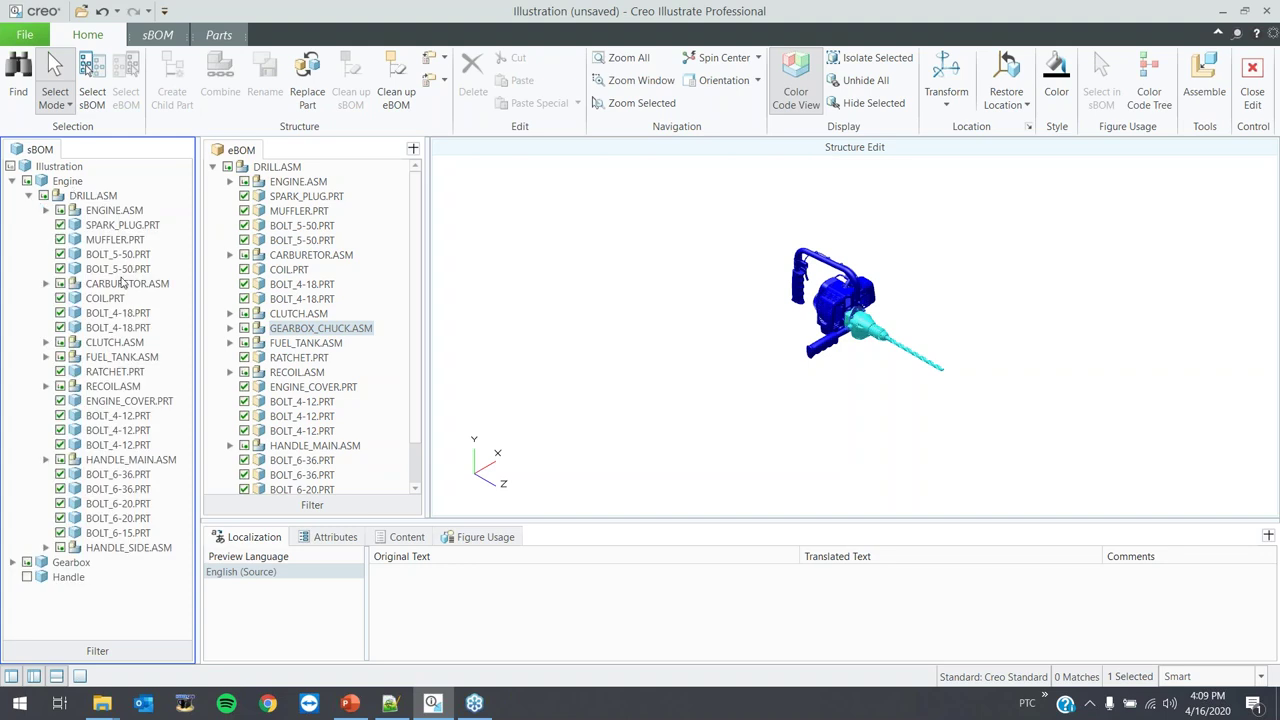
drag(330, 328, 14, 565)
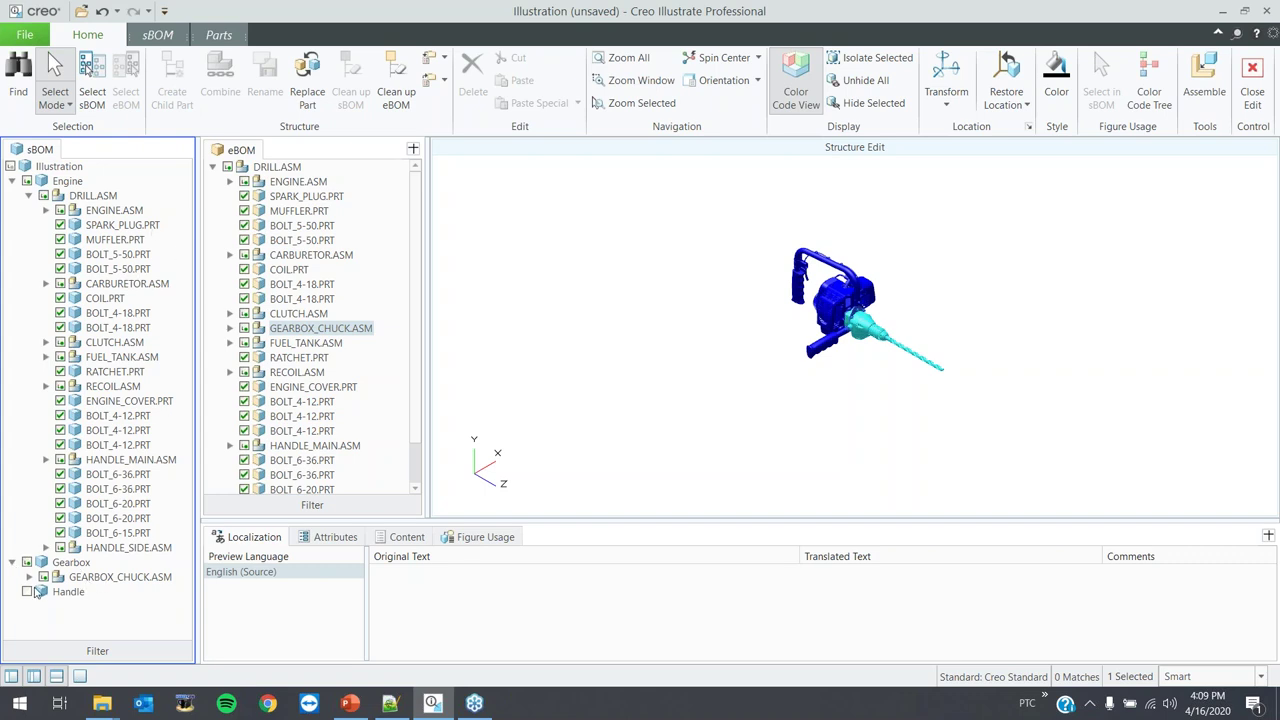
click(12, 181)
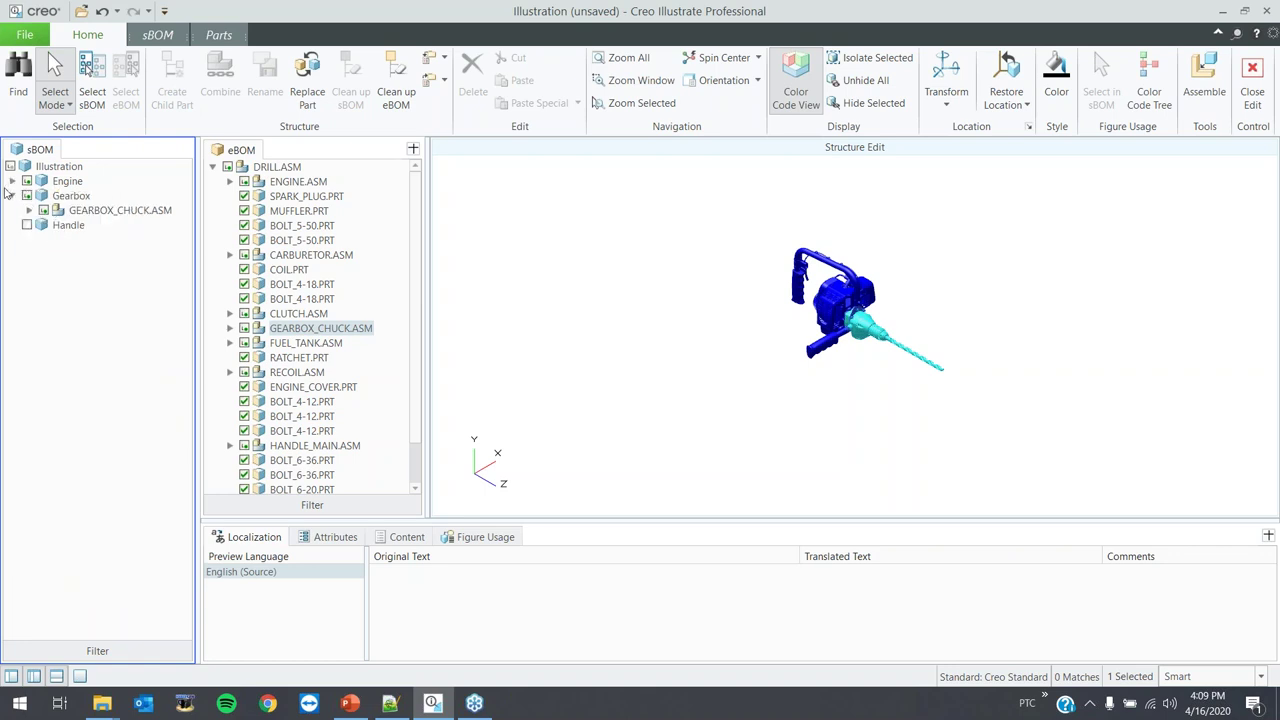
click(12, 196)
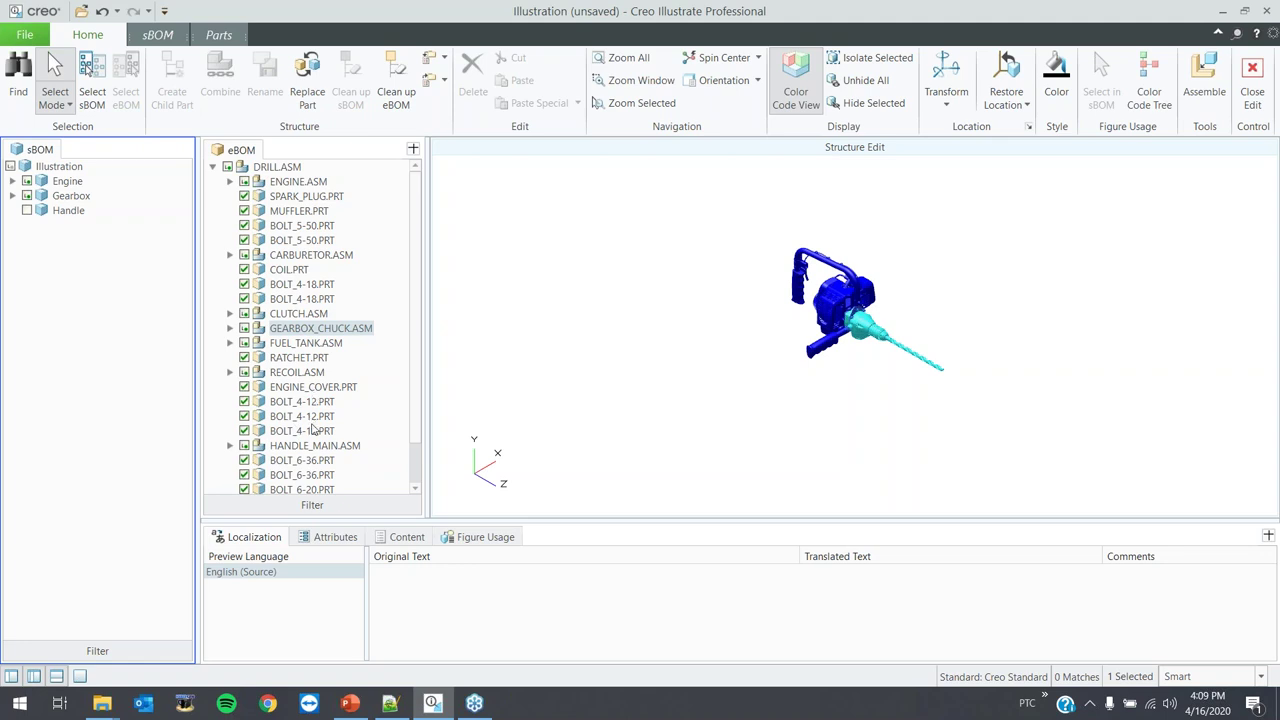
- Assign HANDLE_MAIN.ASM and HANDLE_SIDE.ASM from the eBOM to the Handle part and finish the structure edit
drag(307, 450, 84, 212)
scroll(295, 395, down, 1)
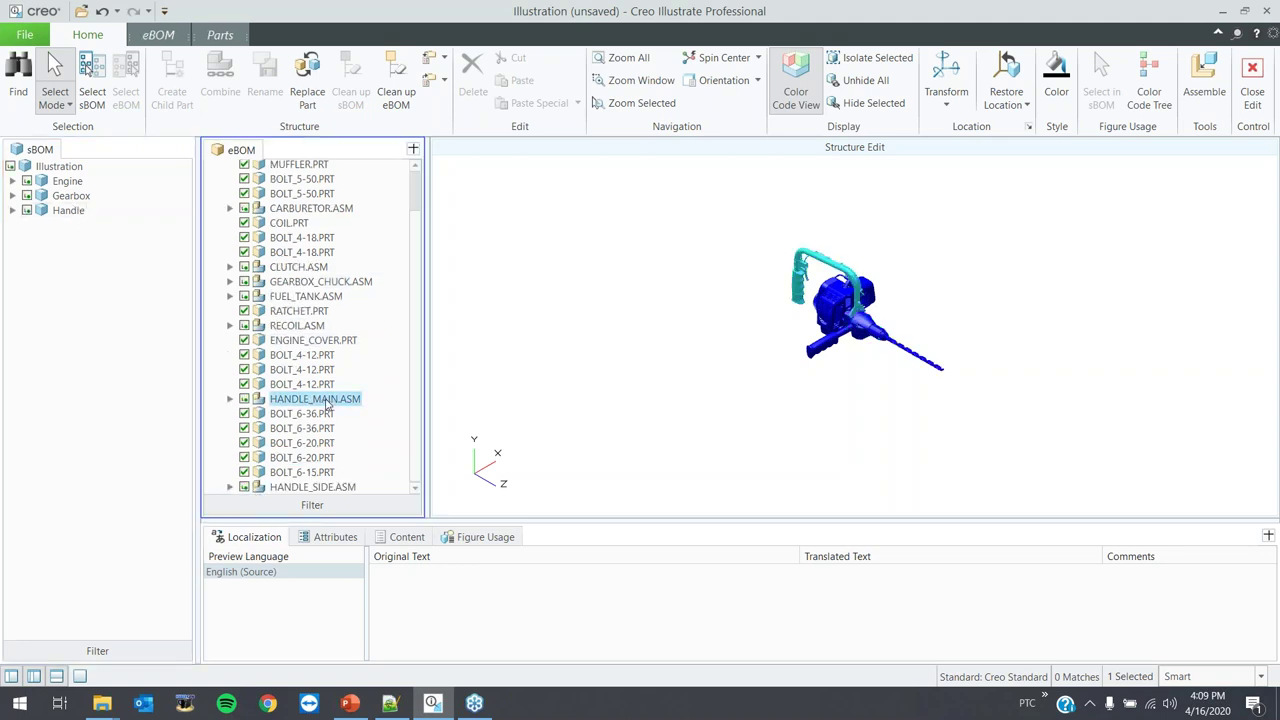
click(321, 488)
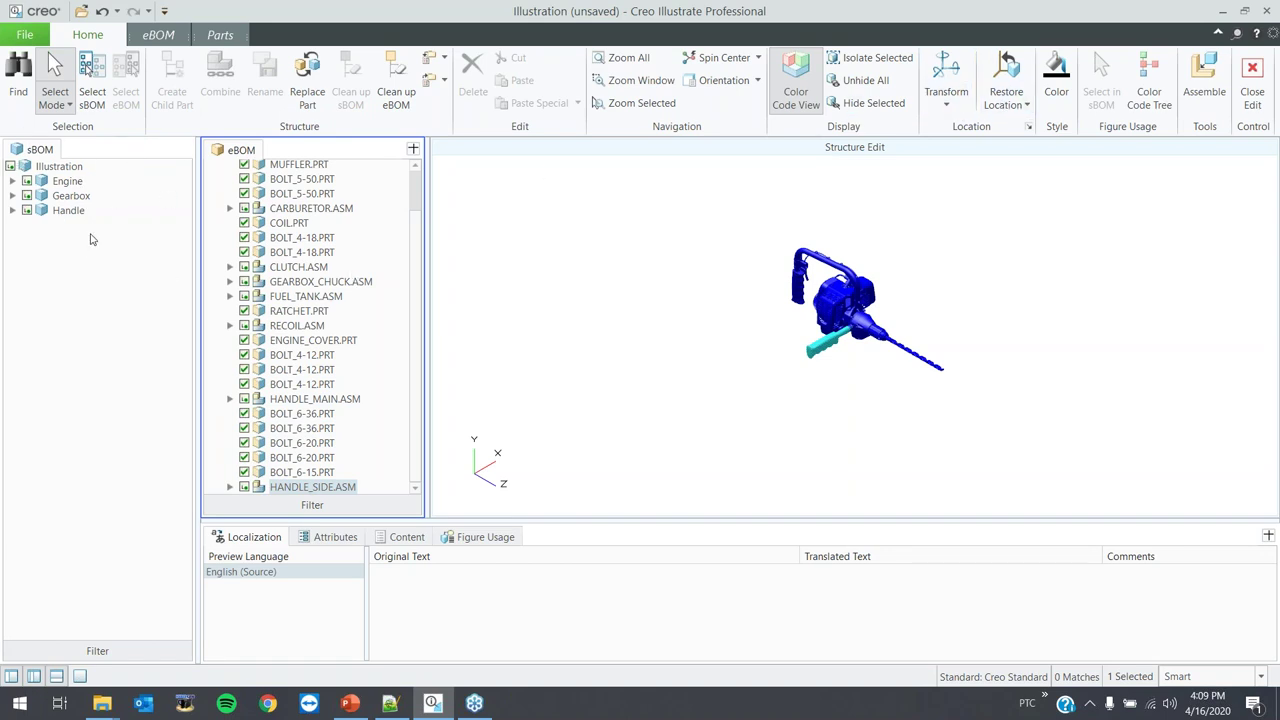
scroll(288, 238, up, 1)
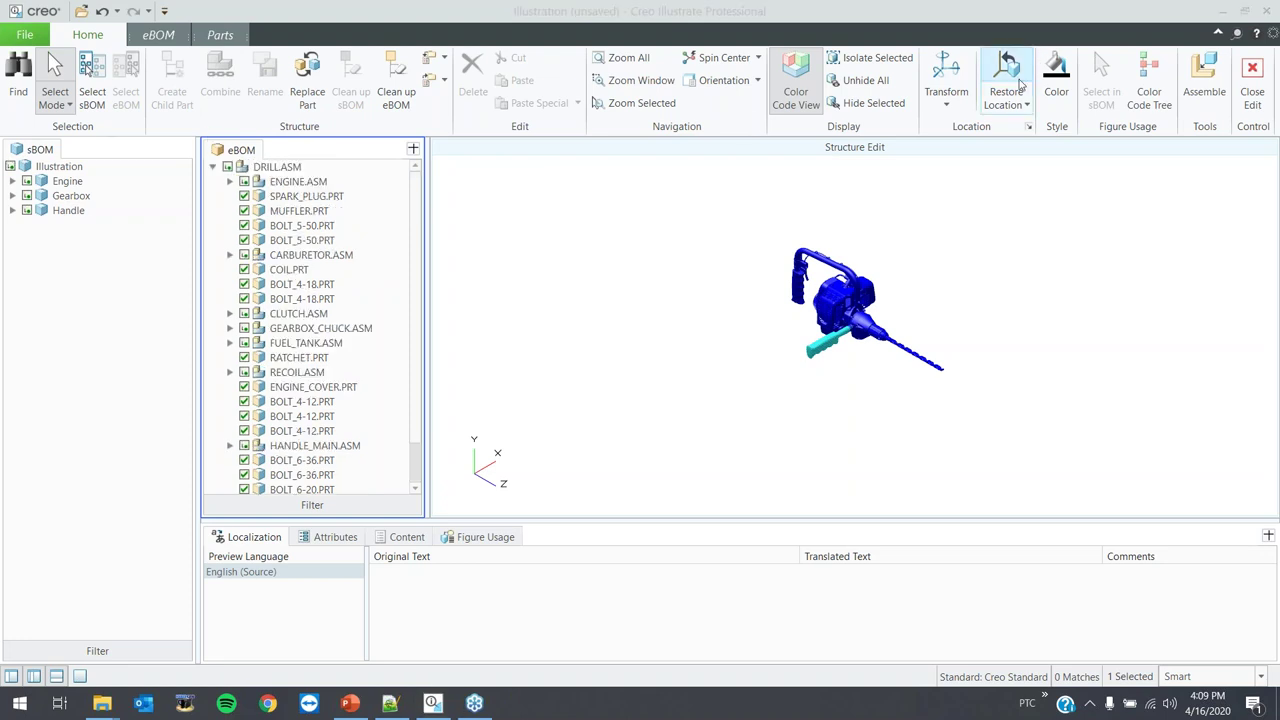
click(1249, 100)
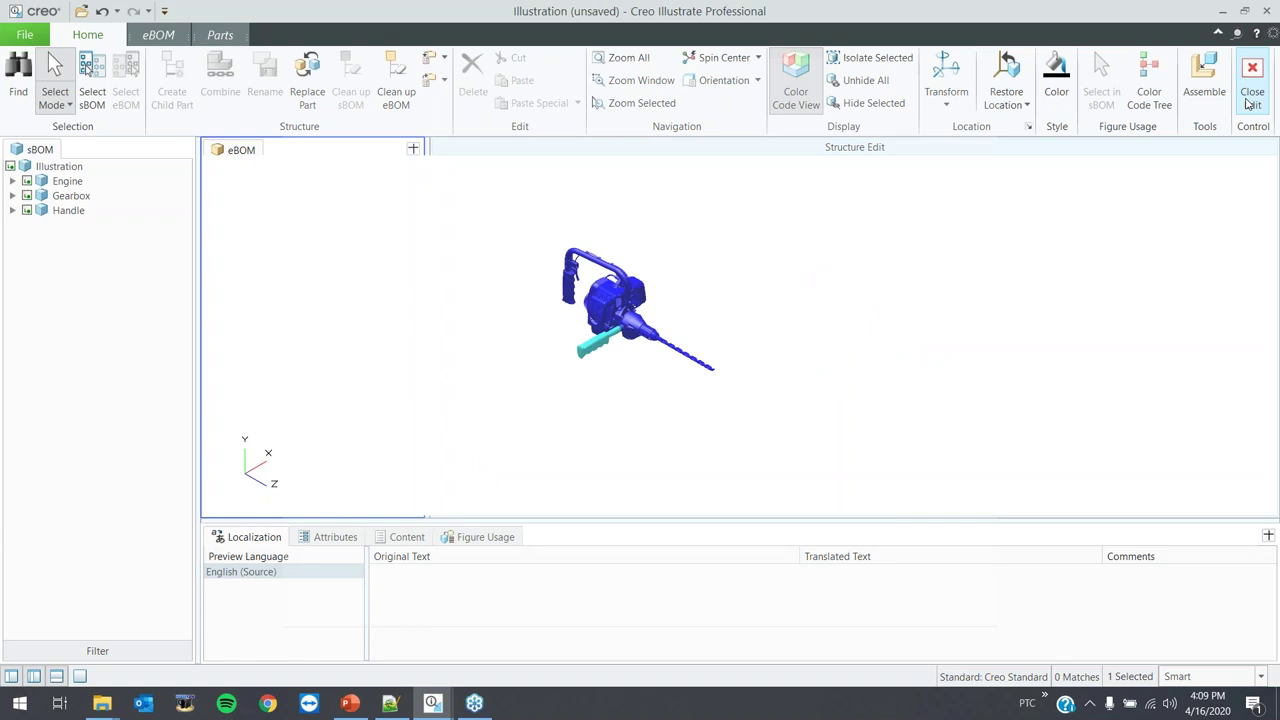
- Preview the drill.pvz representations available for a new figure, including POWERTRAIN, INTERNAL and ASSEM_RATCHET, ending on the top-level Default
click(341, 162)
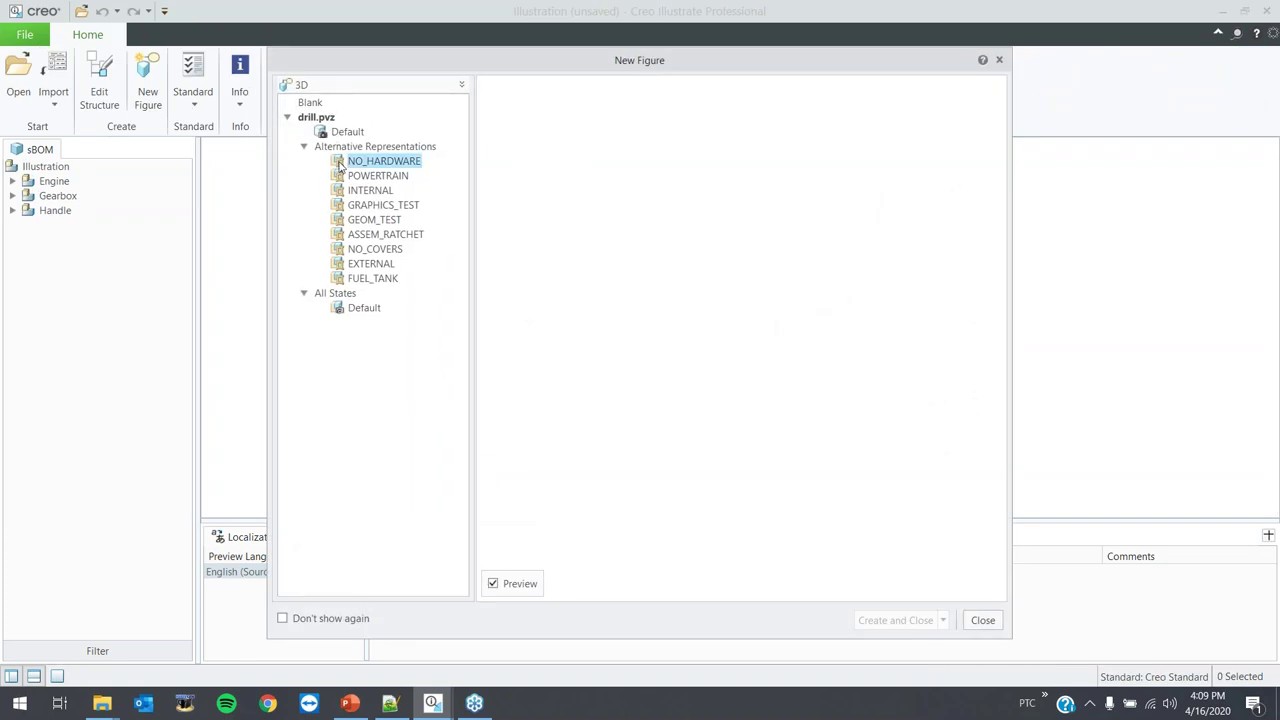
click(348, 132)
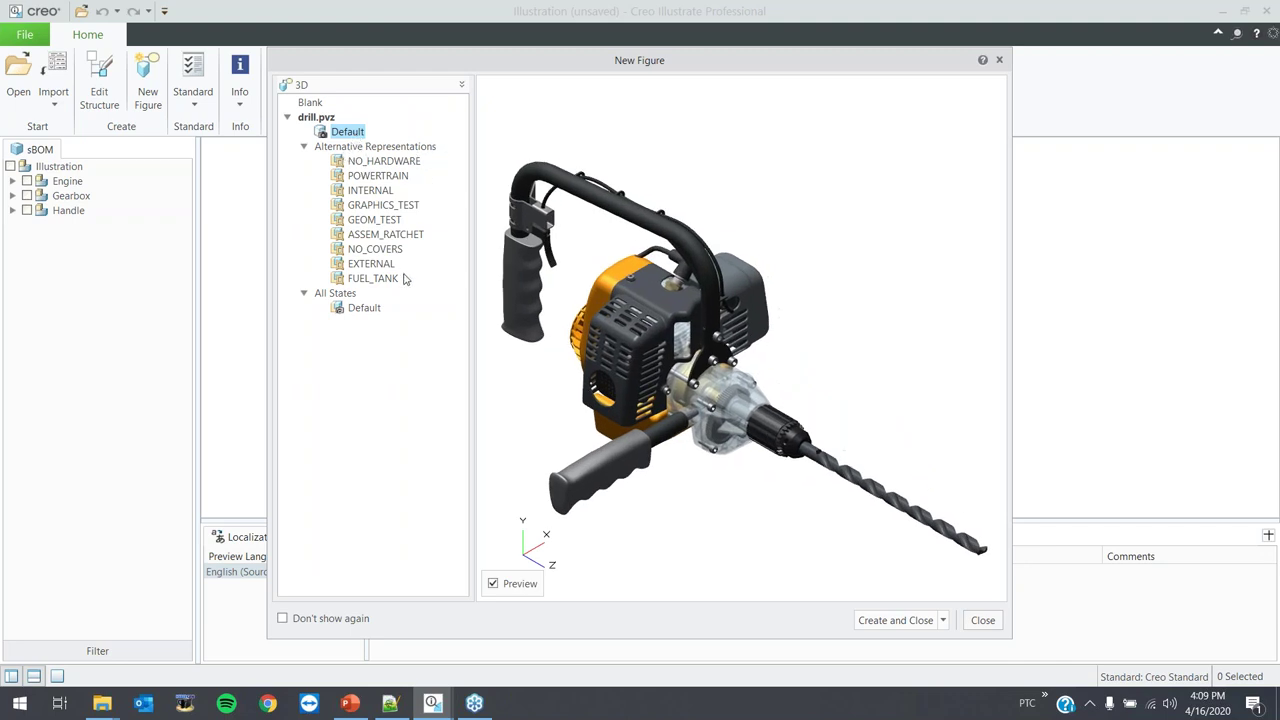
click(402, 176)
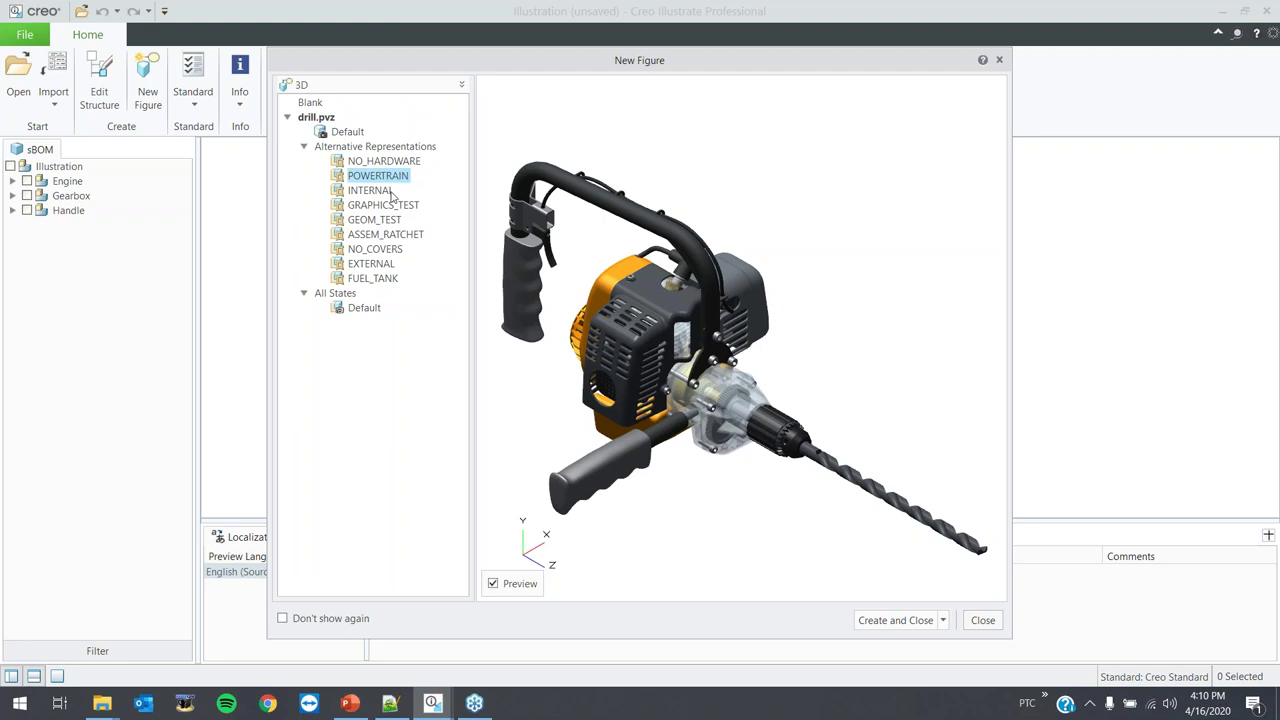
click(388, 191)
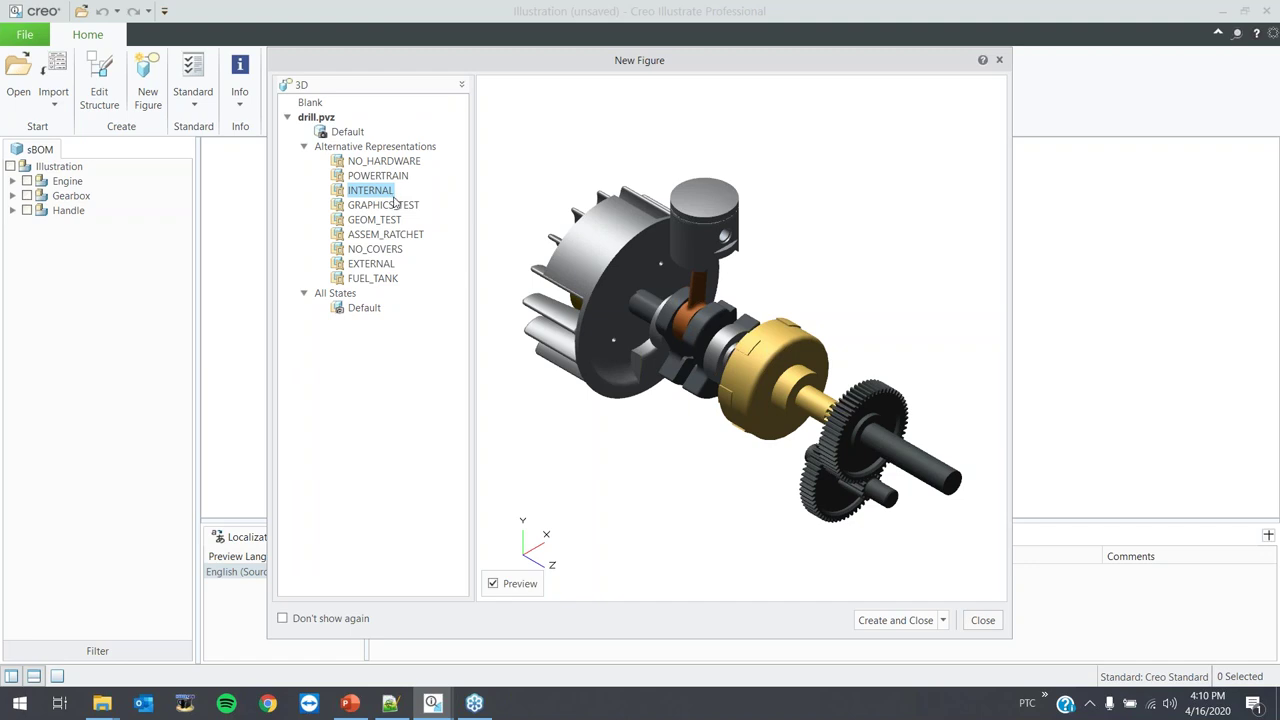
click(349, 206)
click(351, 233)
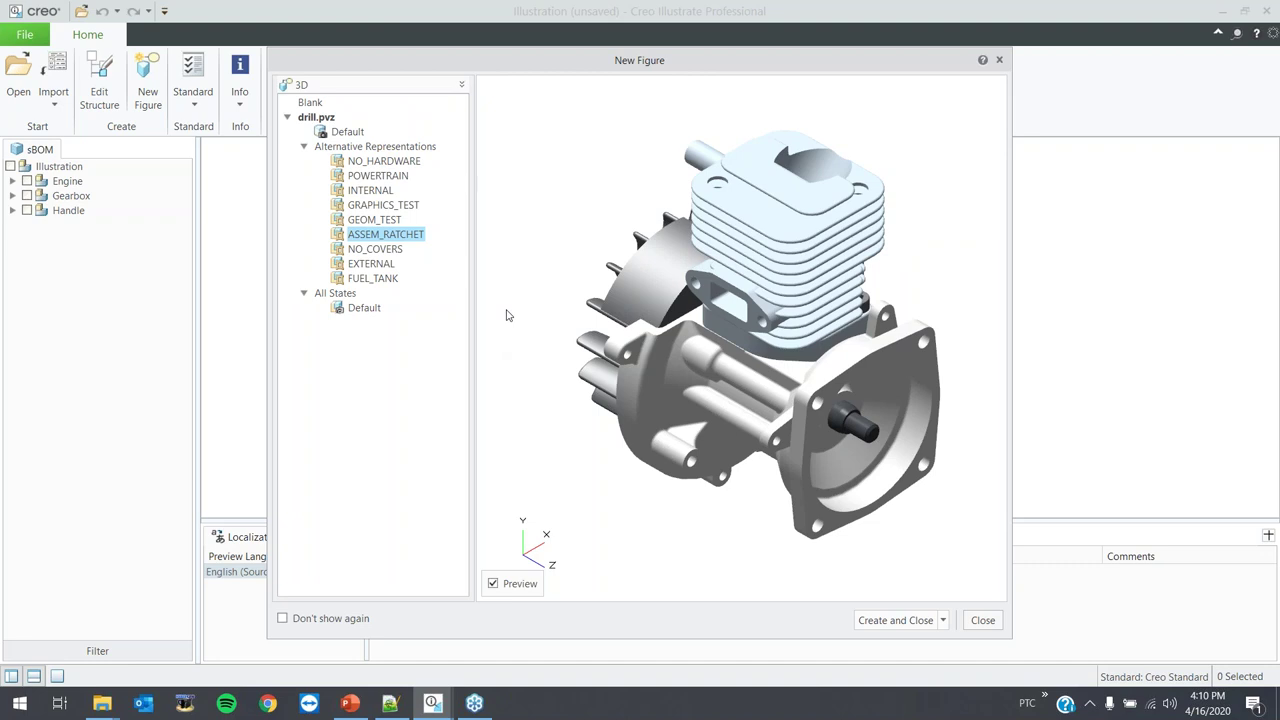
click(322, 133)
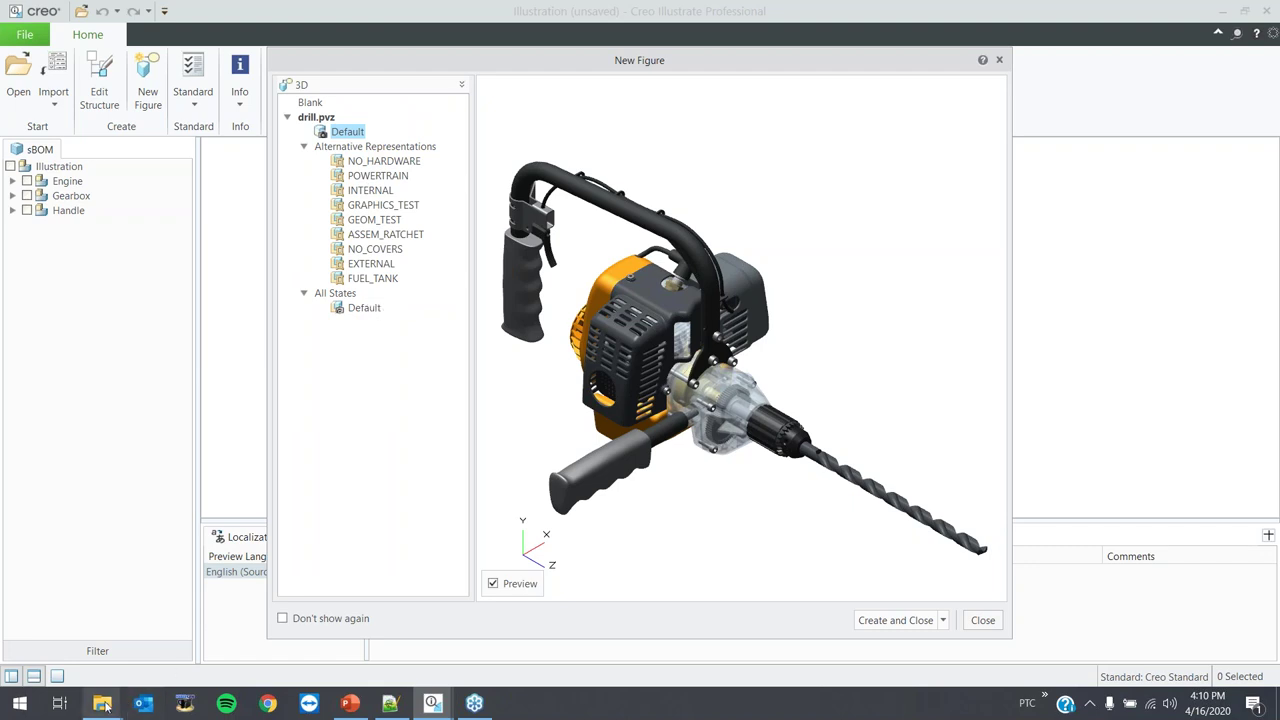
- Switch to File Explorer, review the export settings in export_pvs.rcp from the prodview folder in Notepad++, and return to Creo Illustrate
mouse_move(103, 703)
click(231, 592)
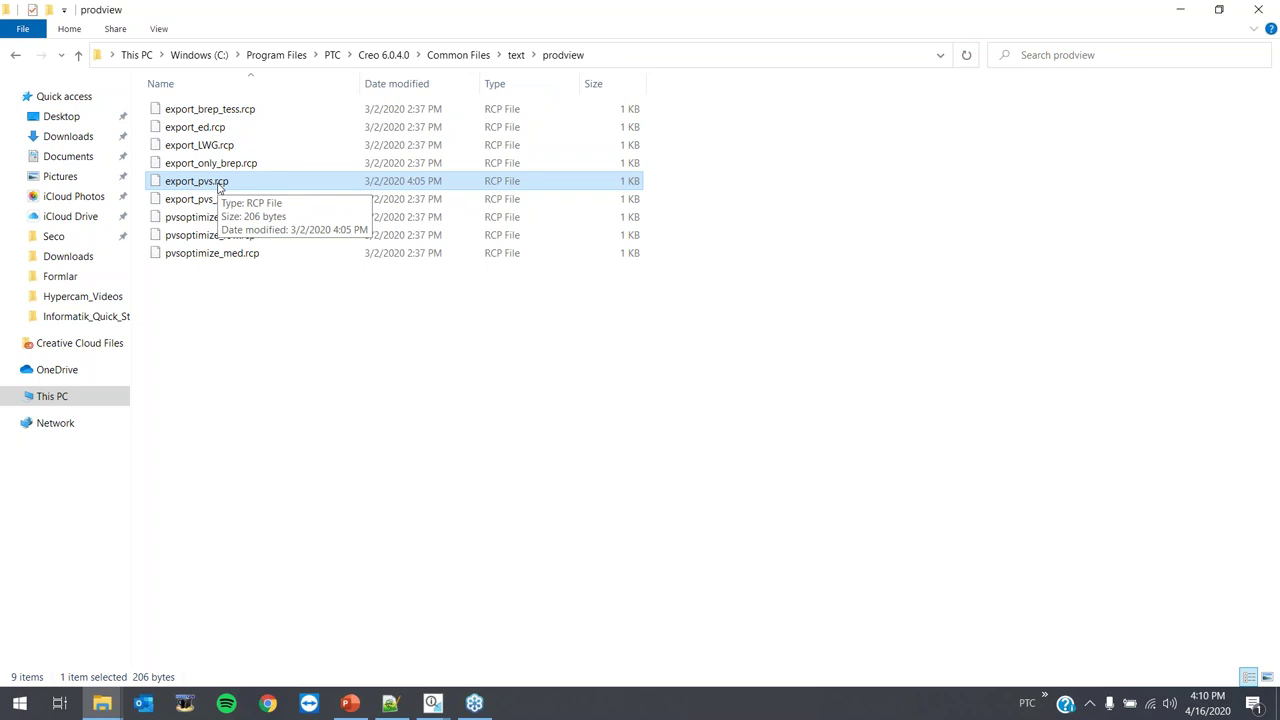
right_click(248, 178)
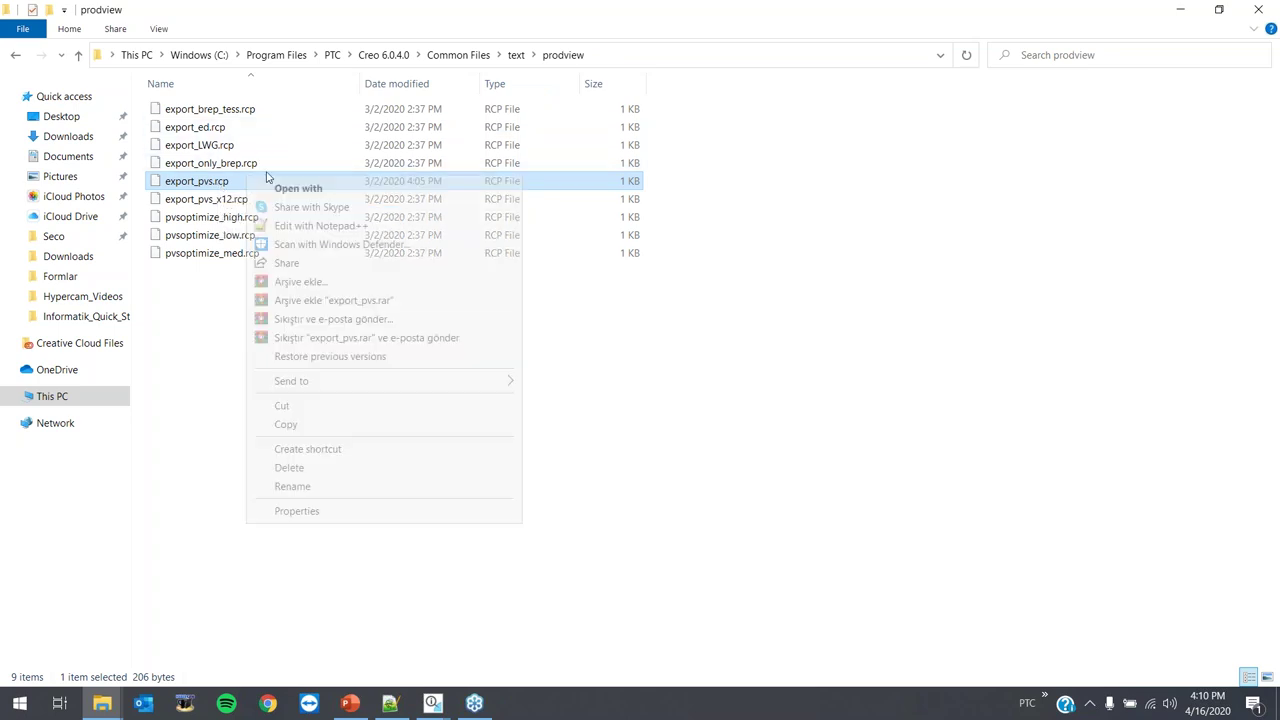
click(341, 230)
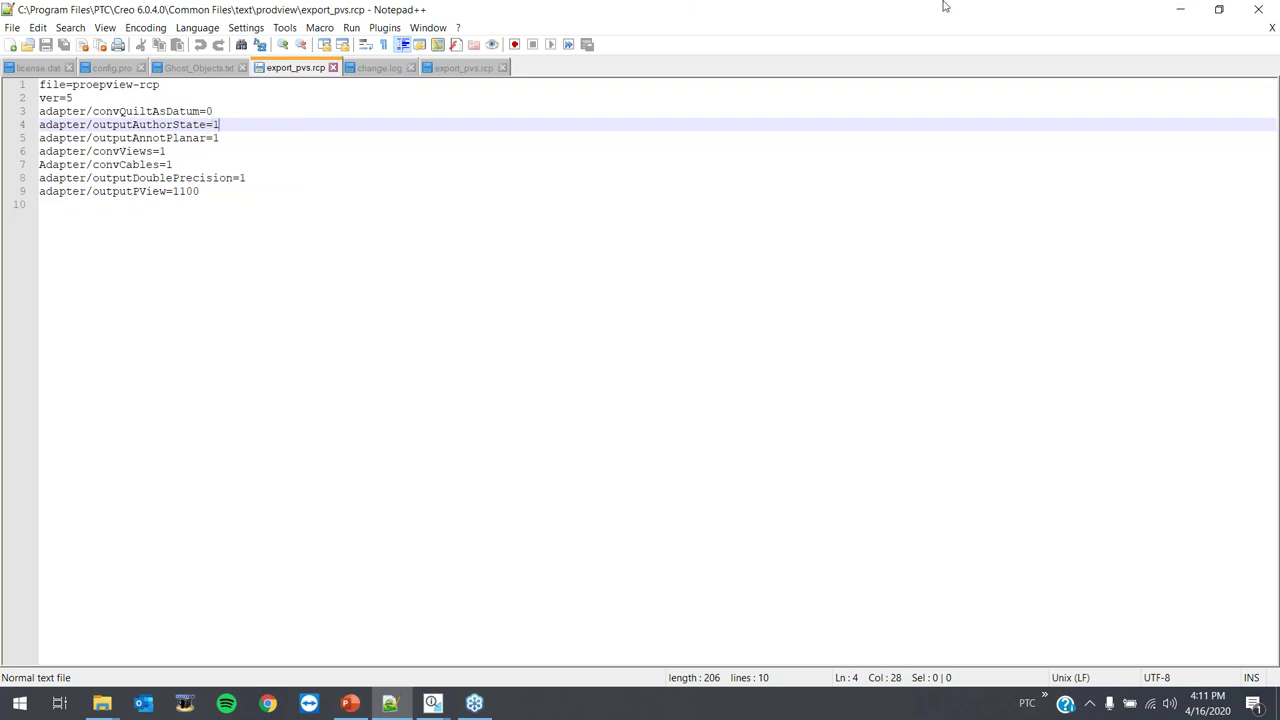
click(1258, 9)
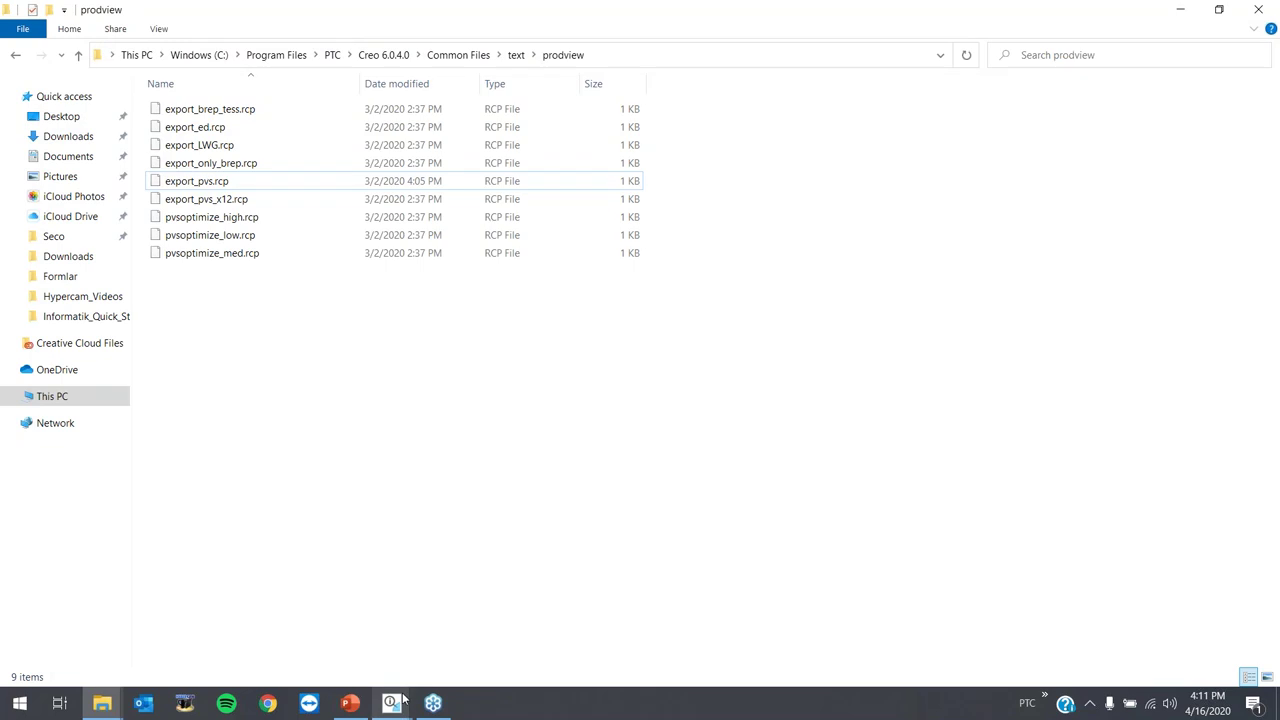
mouse_move(392, 702)
click(394, 637)
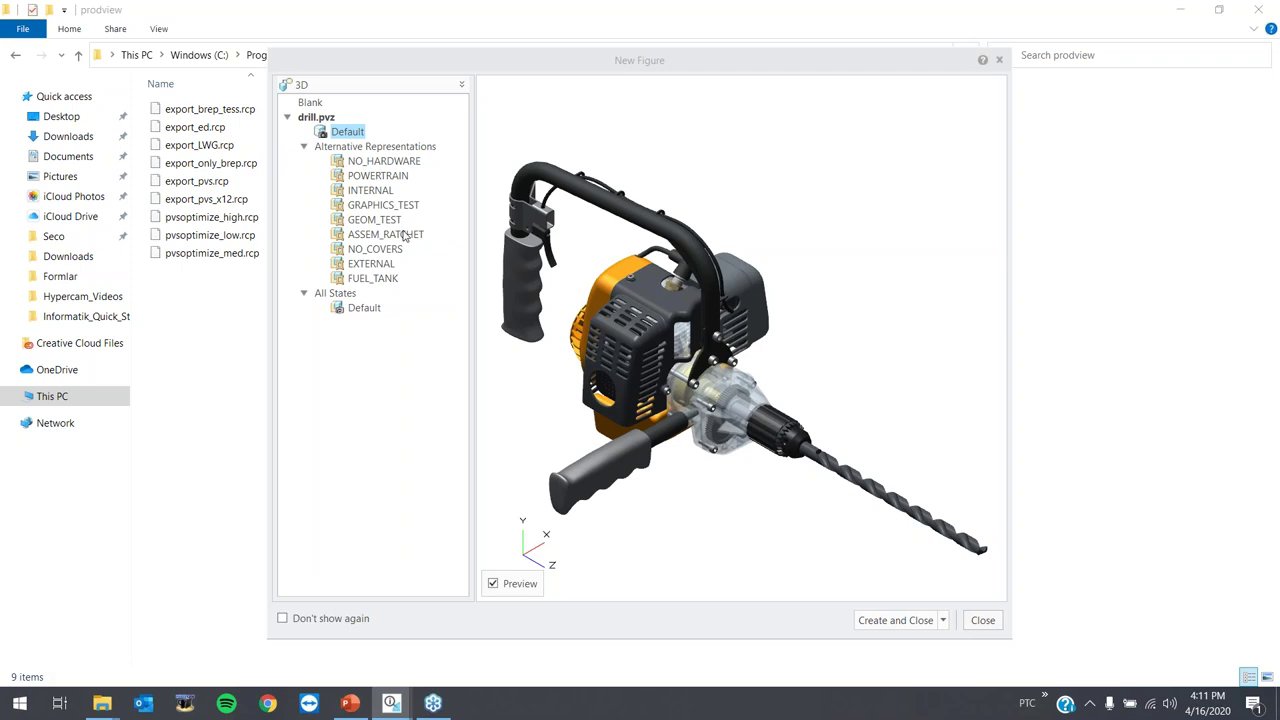
- Create a figure from the top-level Default representation of drill.pvz and list the figures as thumbnails, postponing the figure view
click(345, 132)
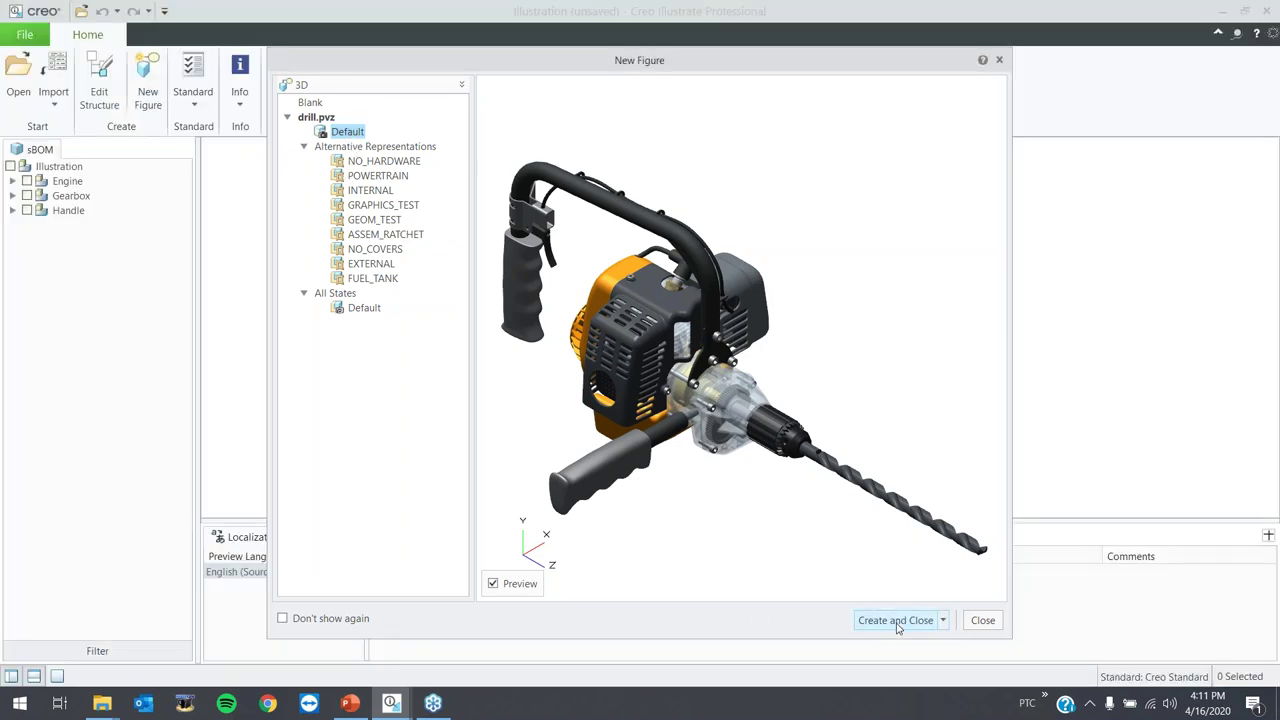
click(897, 621)
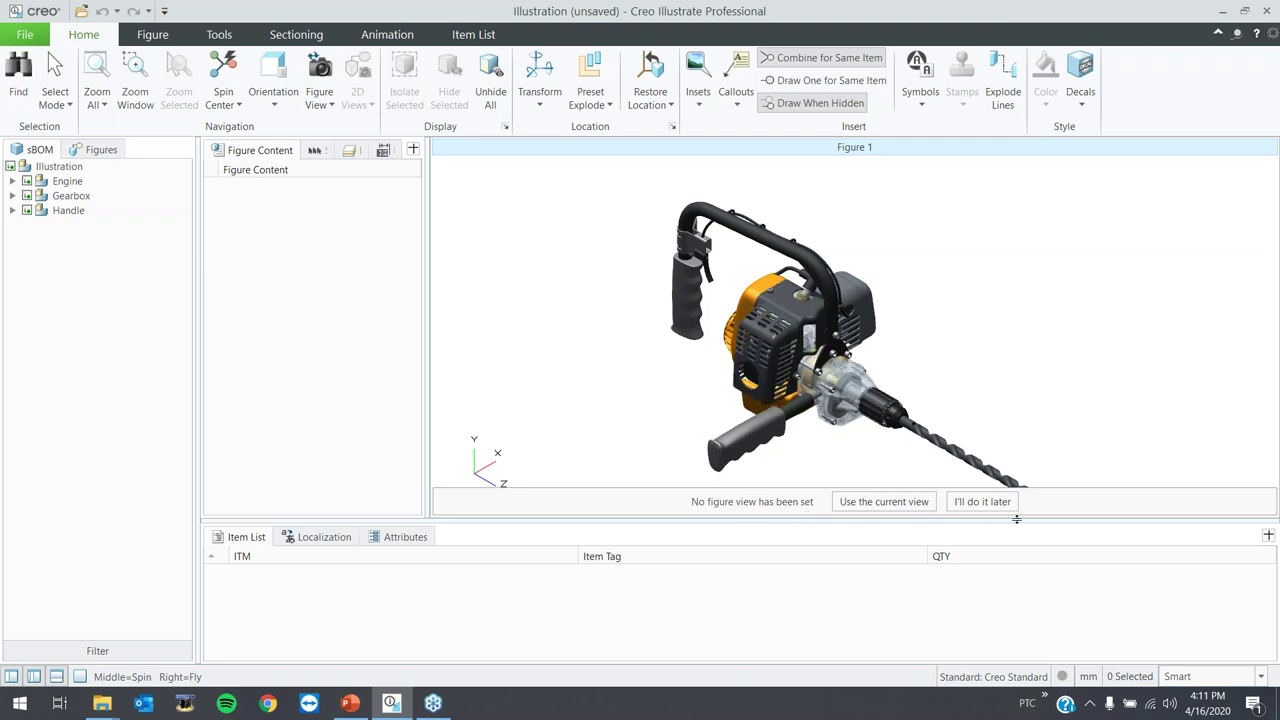
click(100, 149)
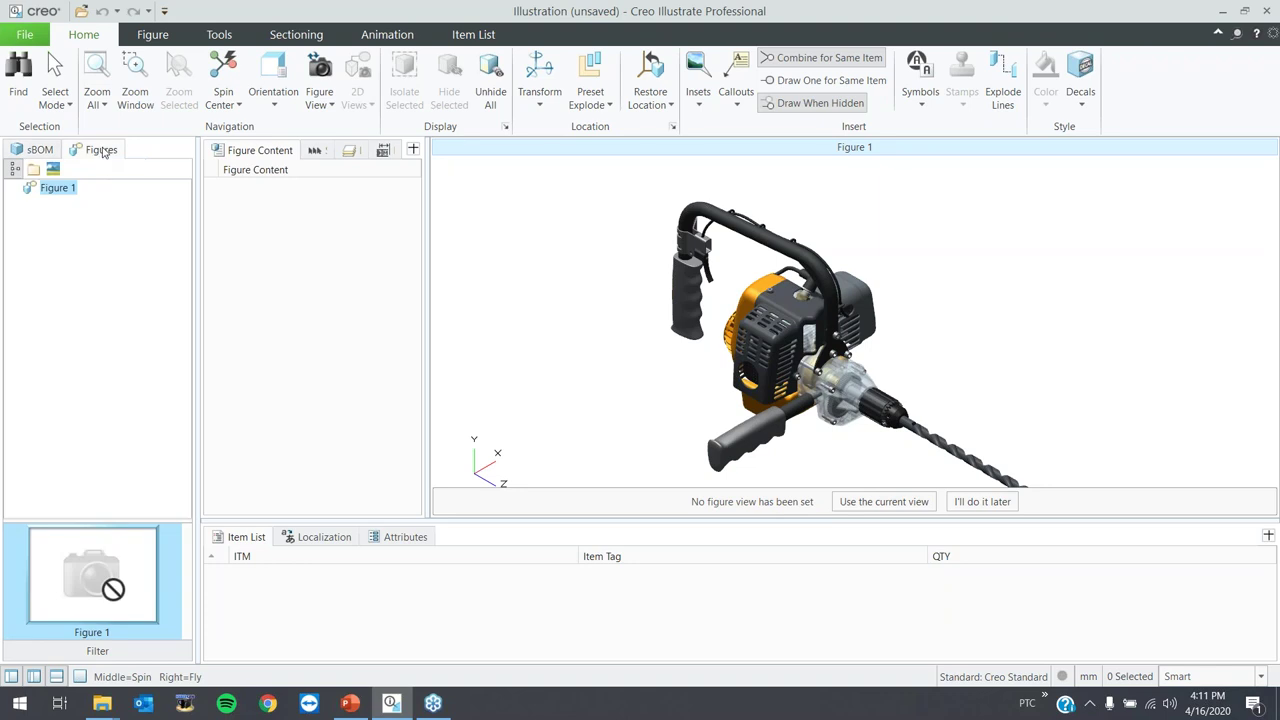
click(55, 172)
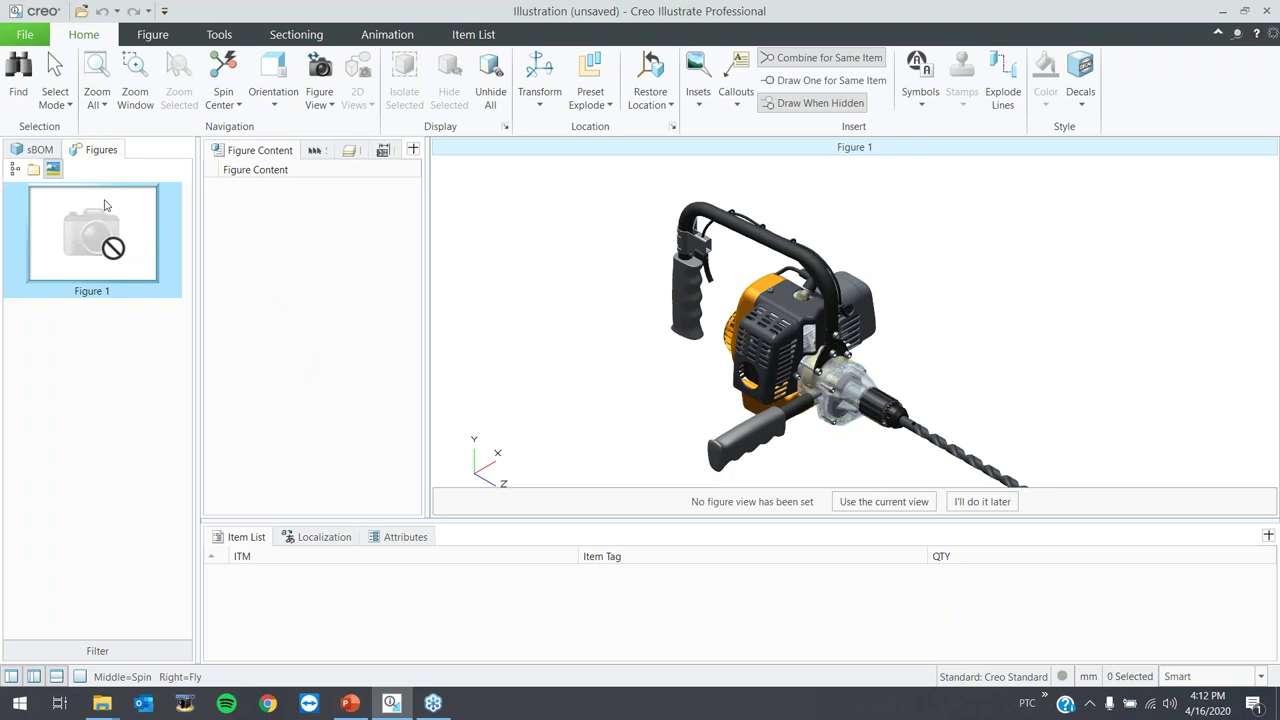
click(982, 502)
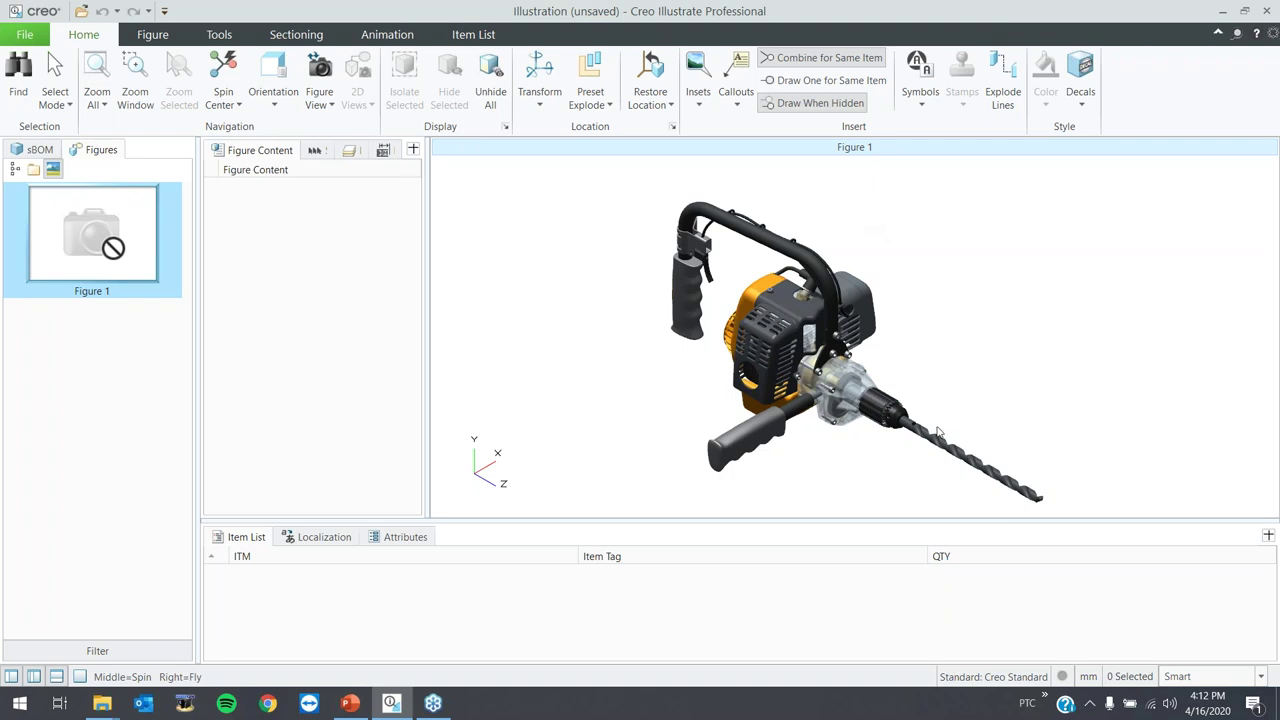
- Examine the custom view orientations and the settings available for adding a new orientation
click(287, 93)
click(273, 93)
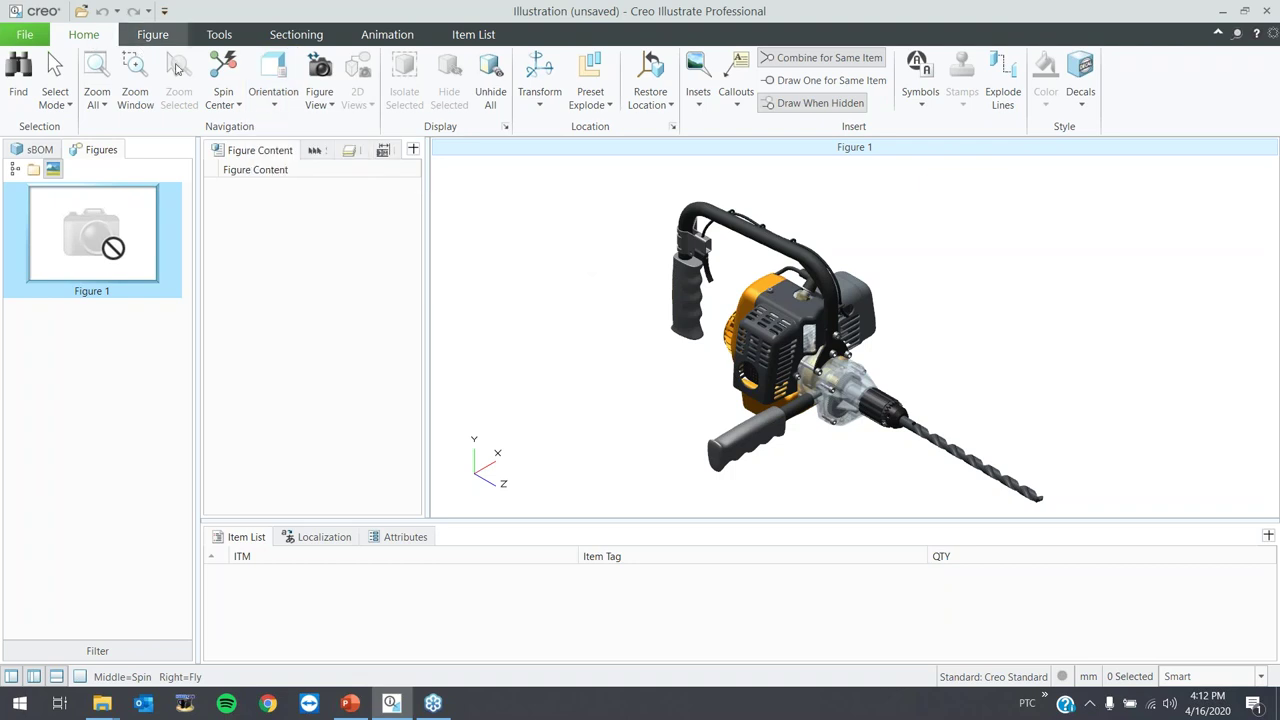
click(268, 102)
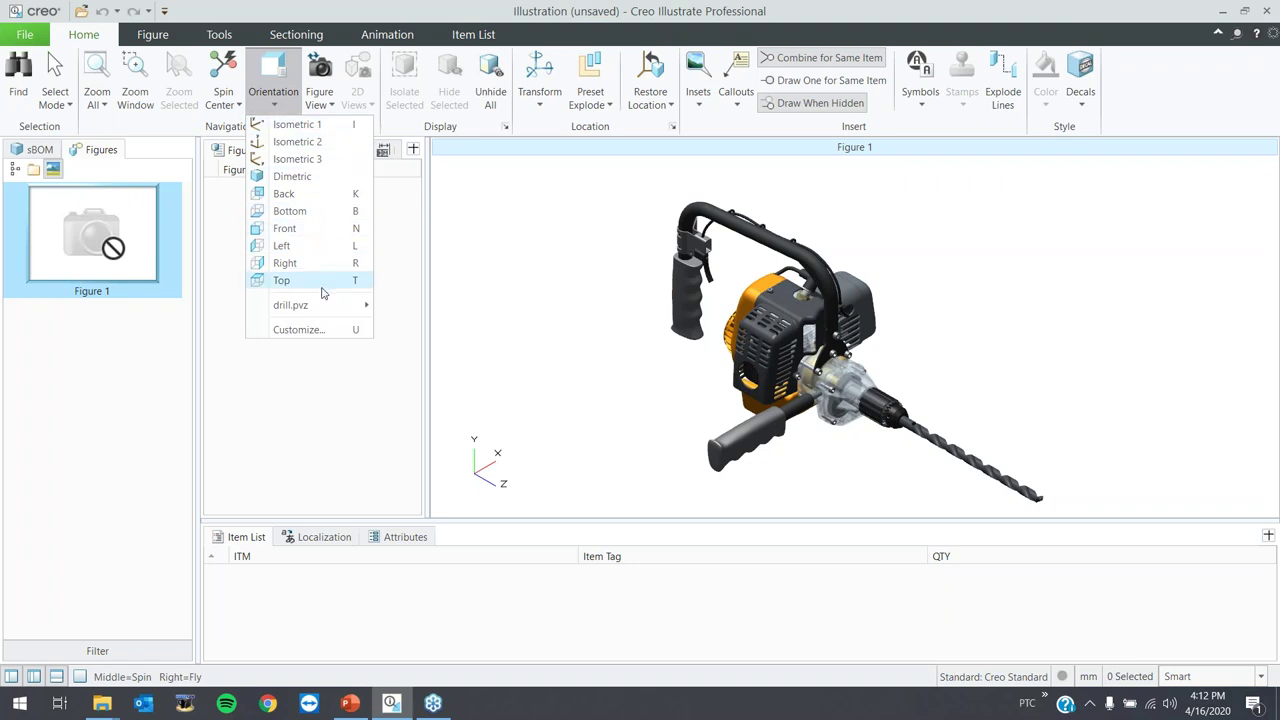
click(315, 330)
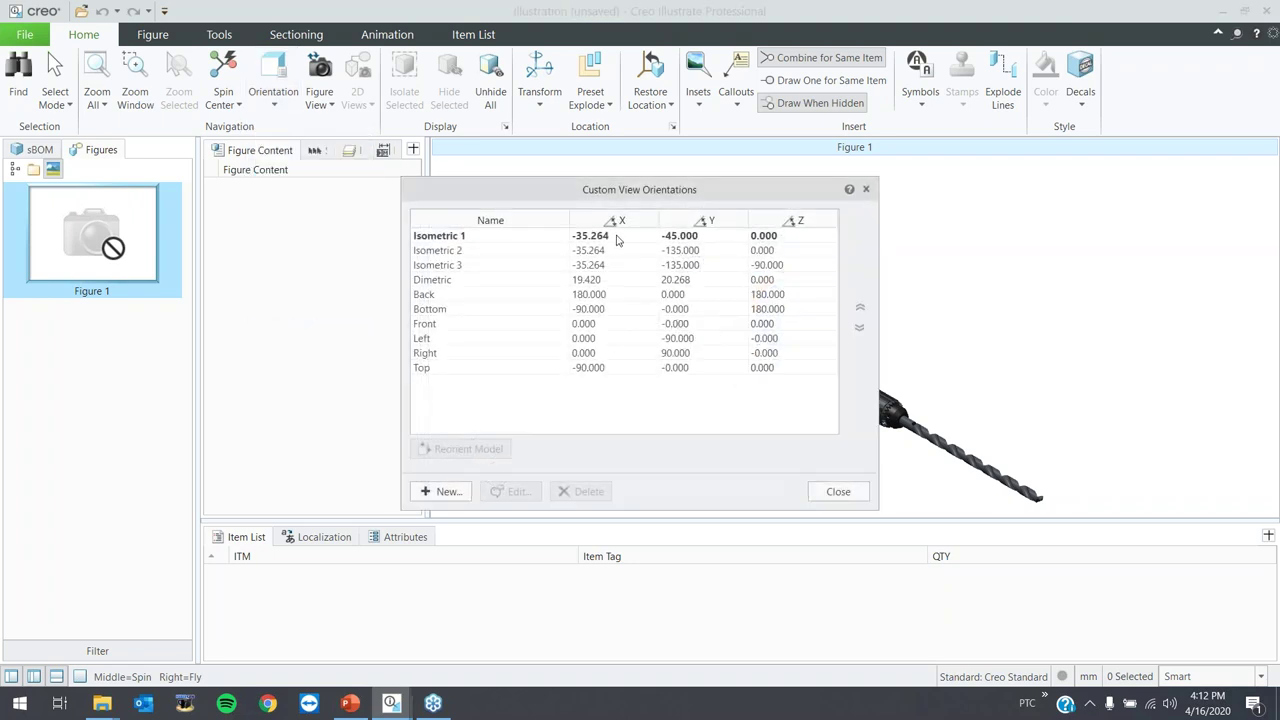
click(444, 491)
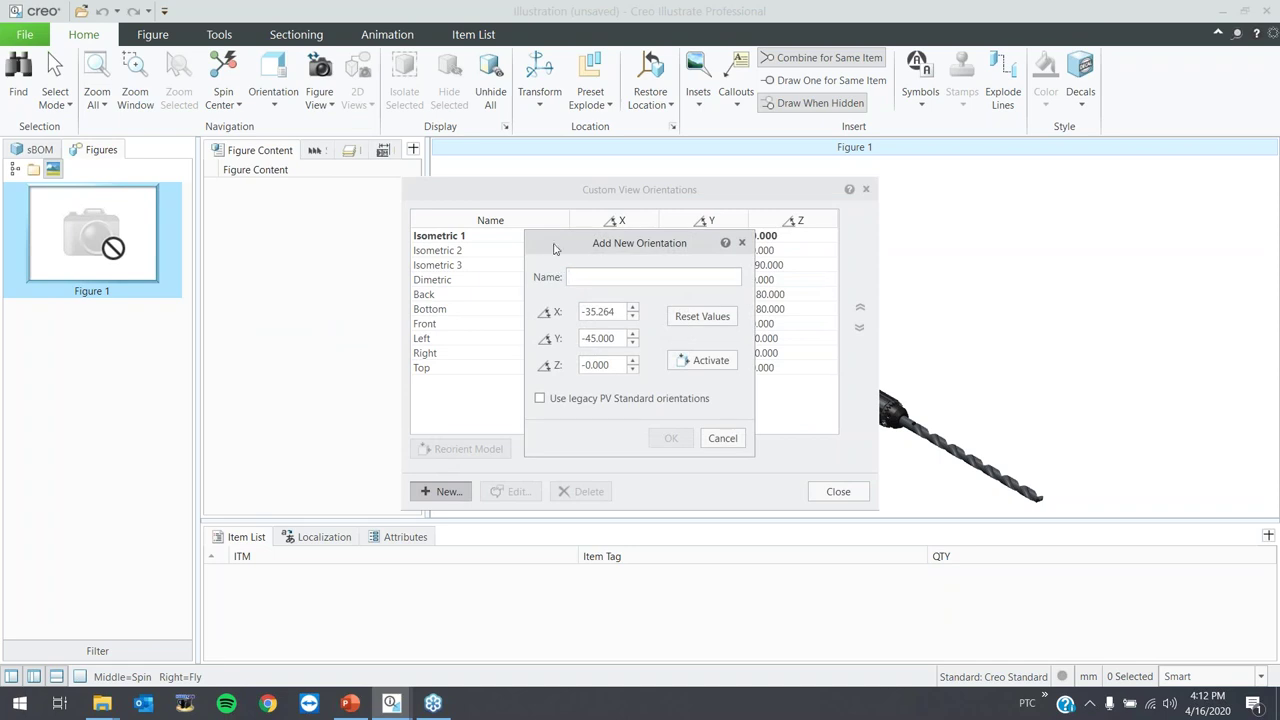
click(722, 438)
click(838, 491)
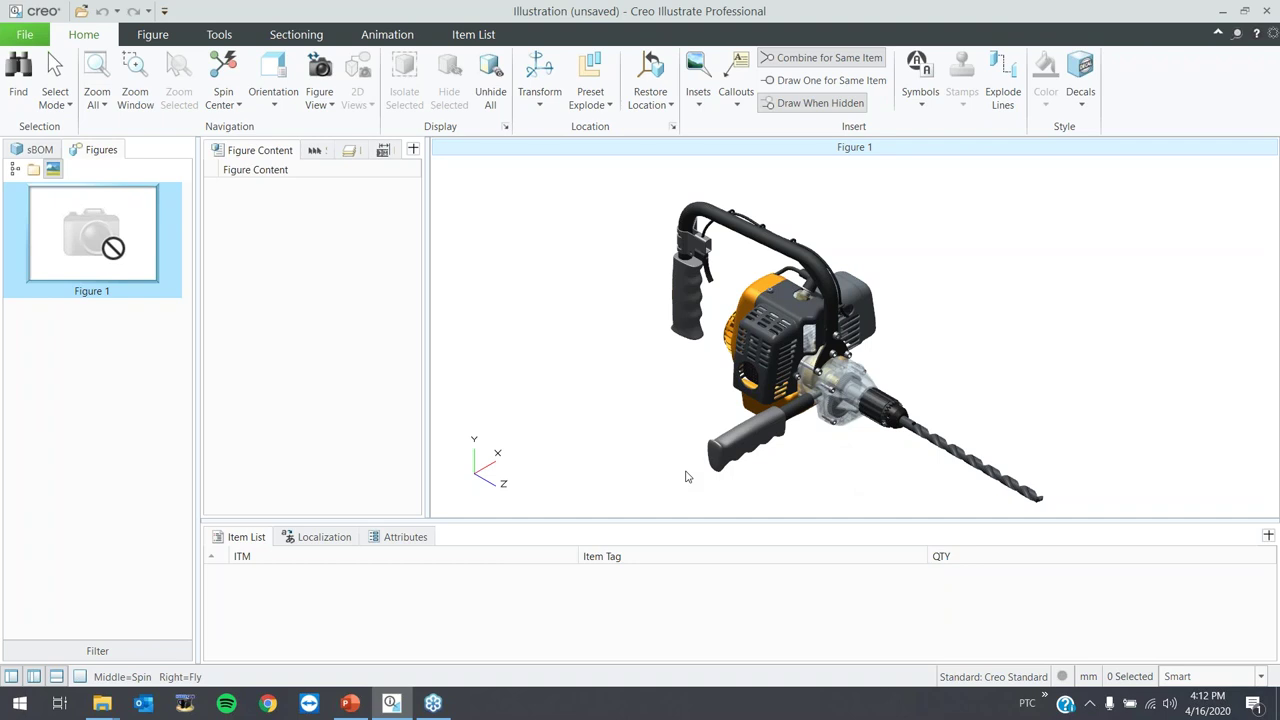
- Apply the 3D_2 orientation stored in drill.pvz to the drill in Figure 1
click(297, 103)
mouse_move(322, 310)
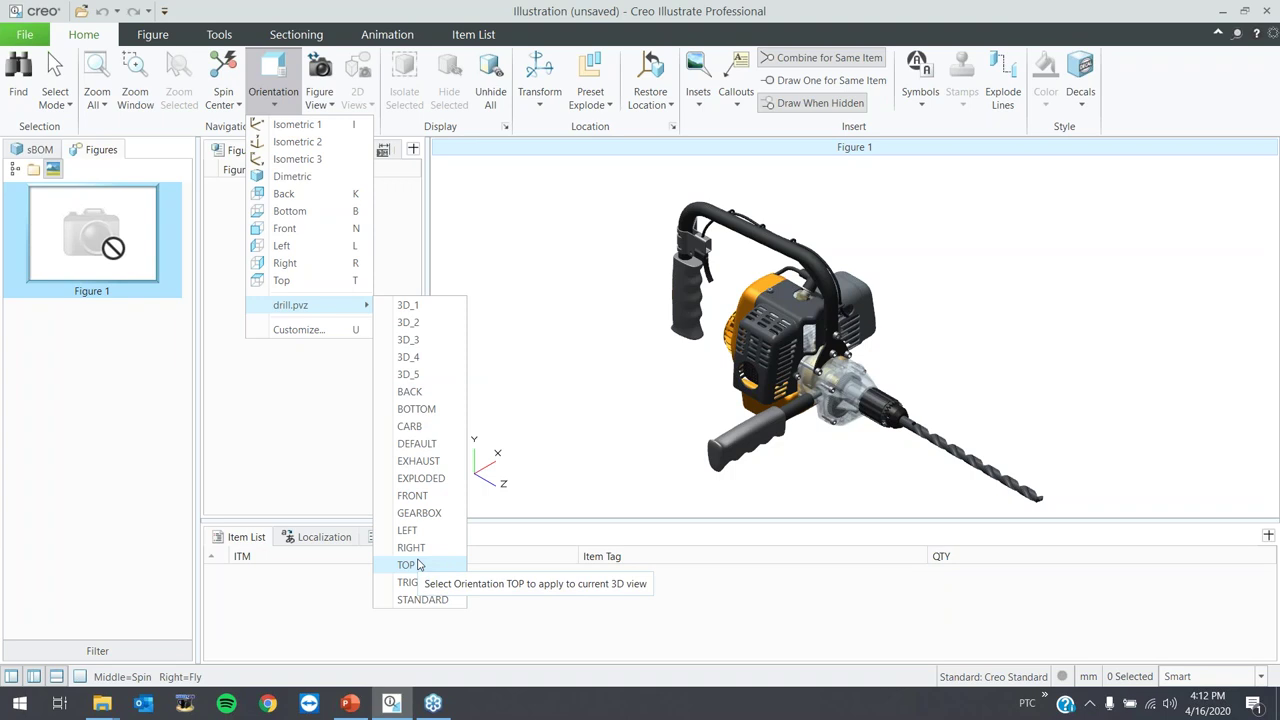
click(410, 322)
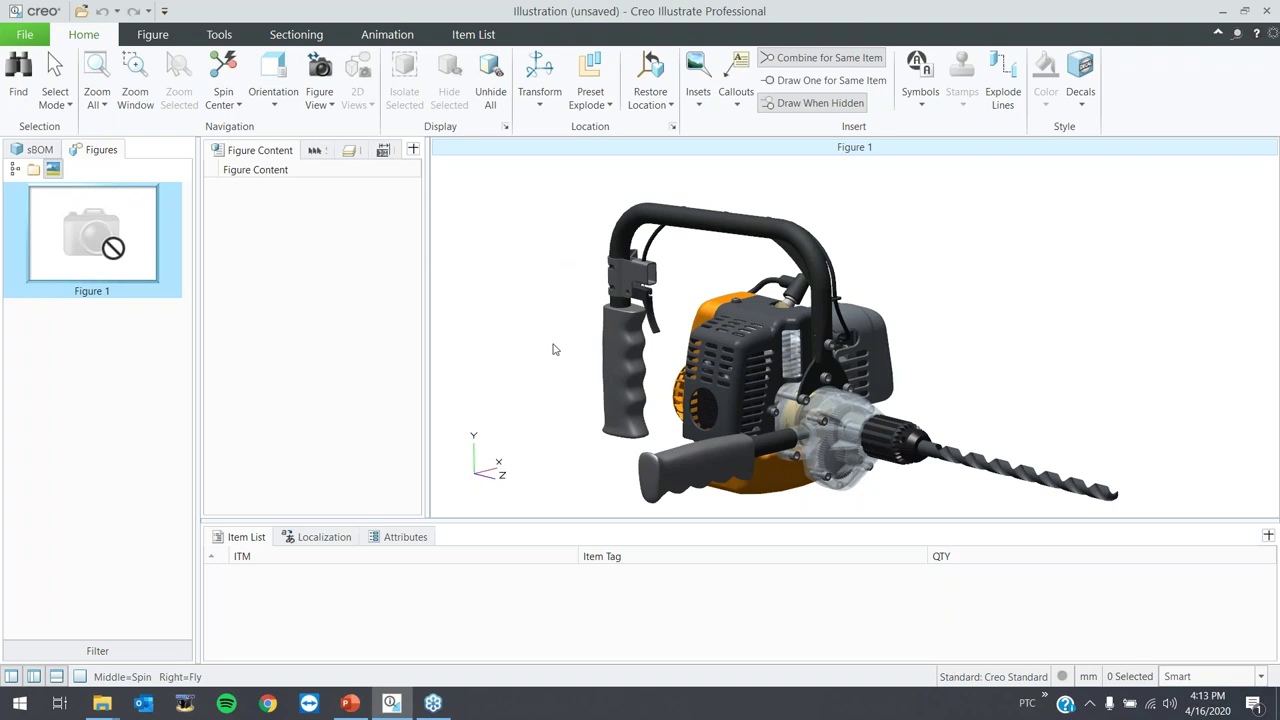
scroll(560, 371, down, 5)
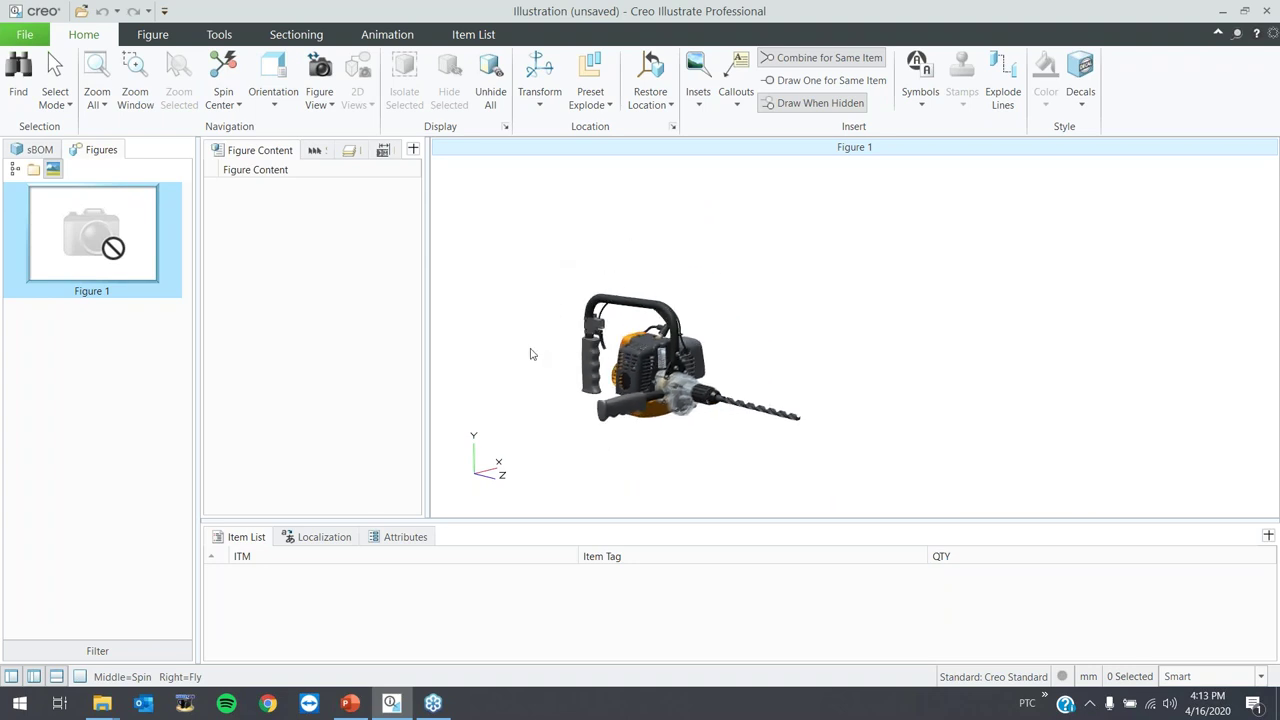
middle_drag(595, 338, 880, 307)
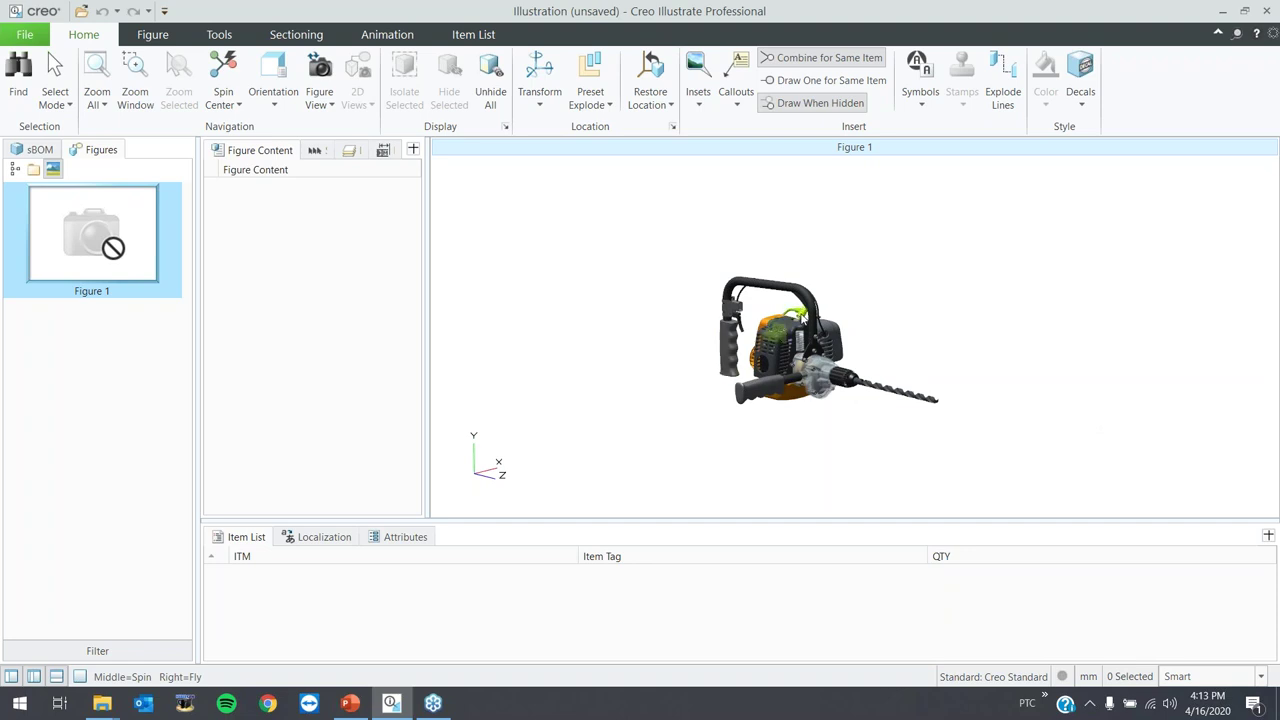
scroll(845, 378, up, 1)
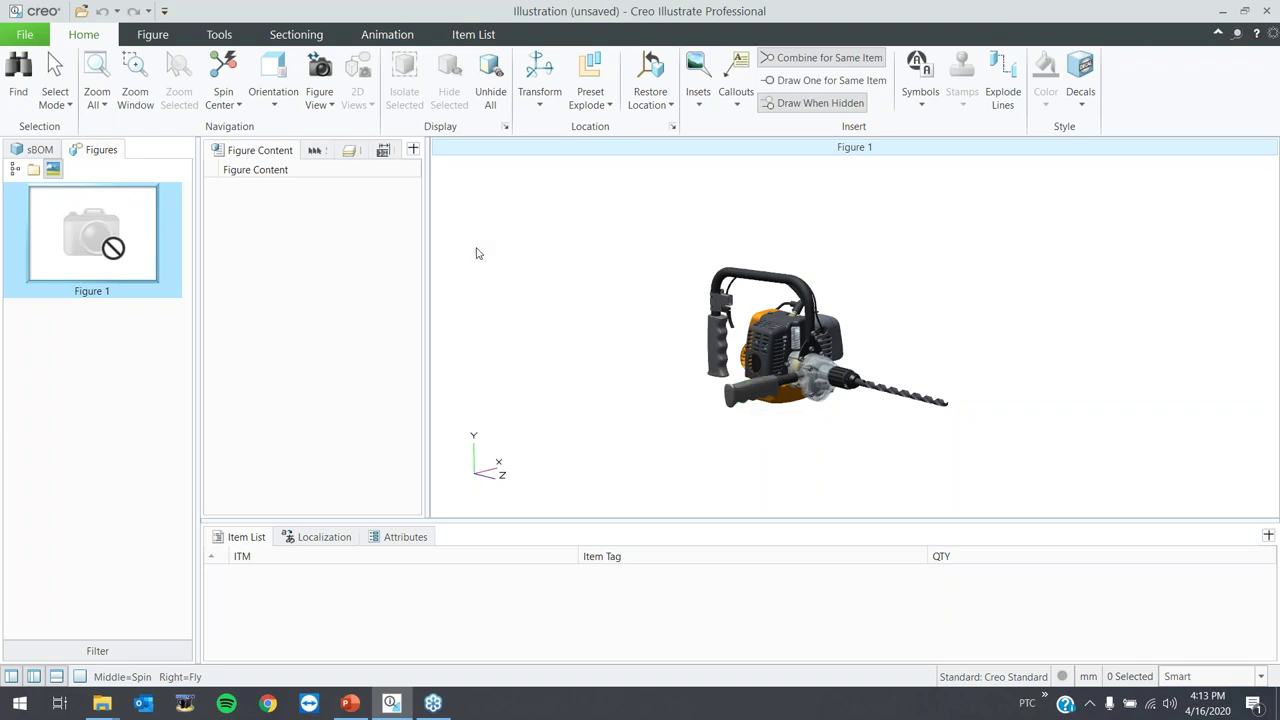
- Try the White Shaded Illustration and Shaded Illustration render modes on Figure 1 and return it to Shaded
click(153, 34)
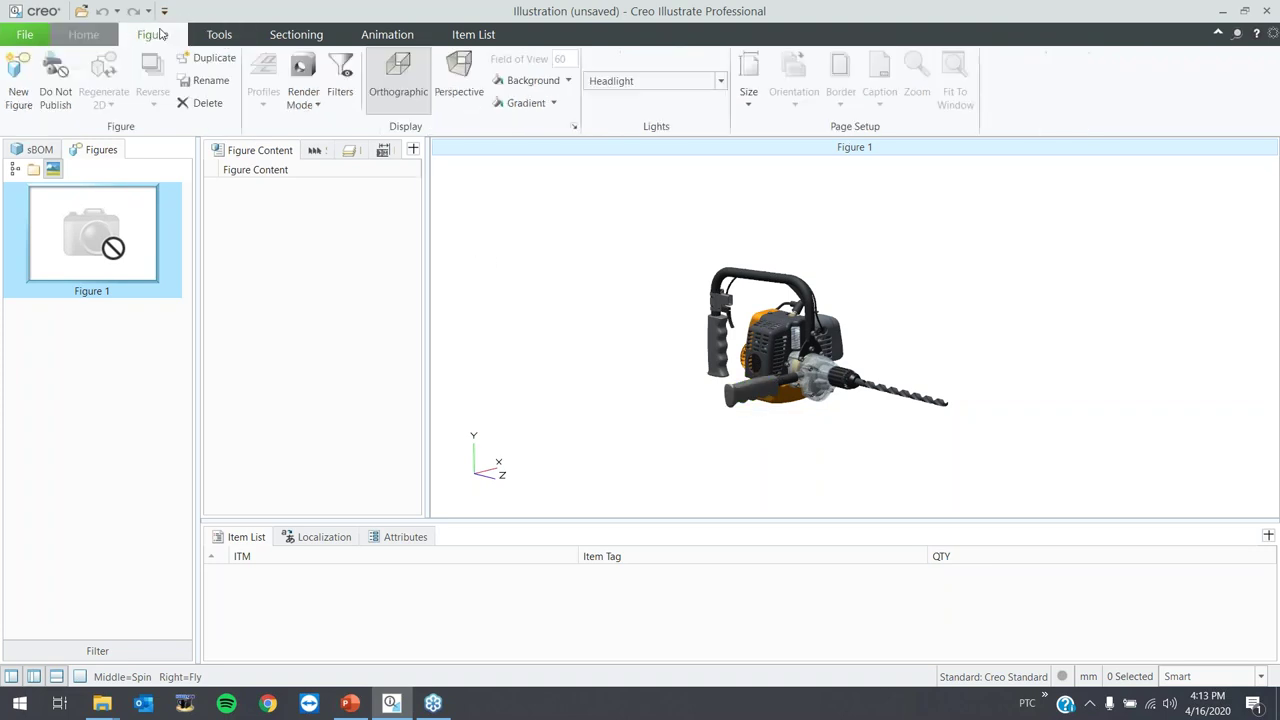
click(302, 85)
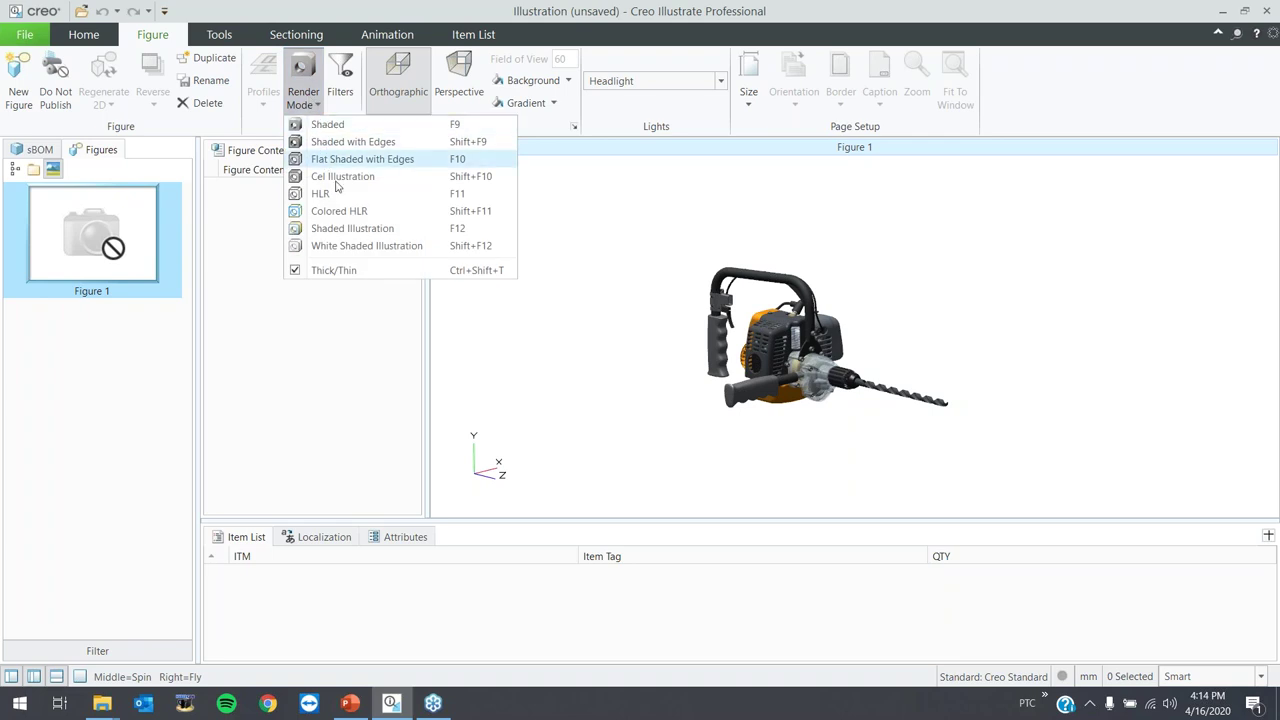
click(340, 245)
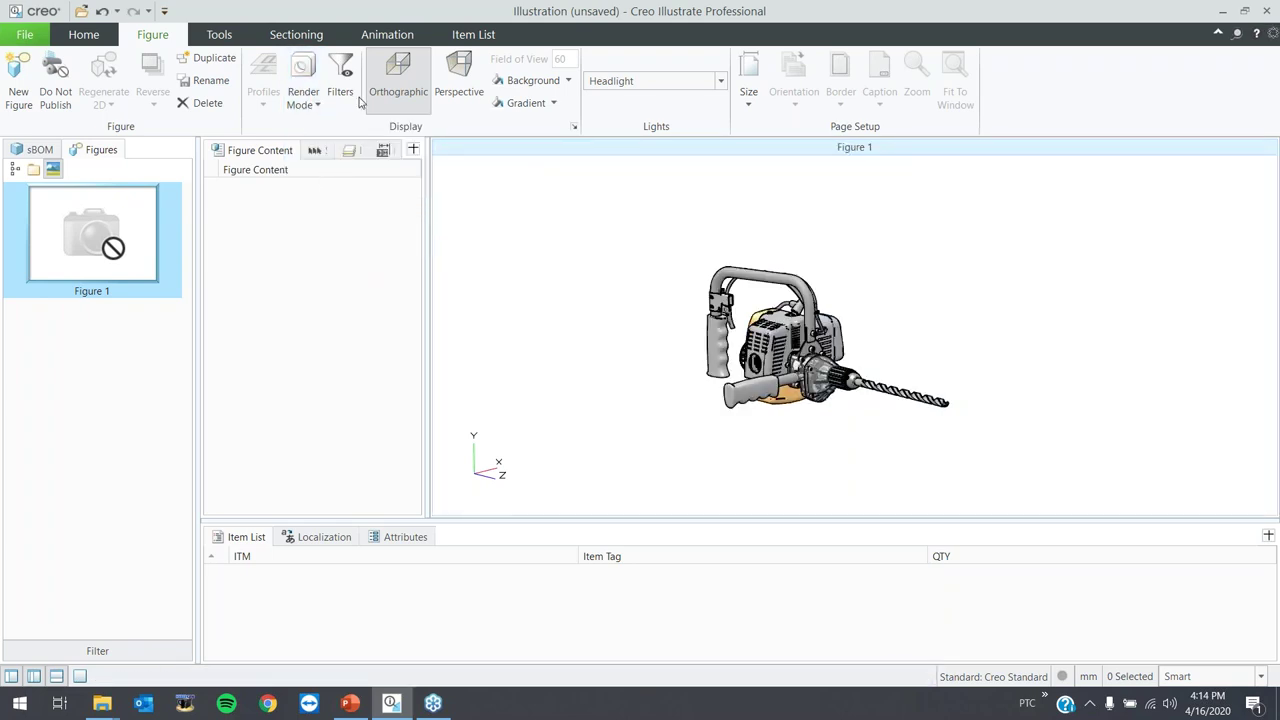
click(302, 90)
click(362, 228)
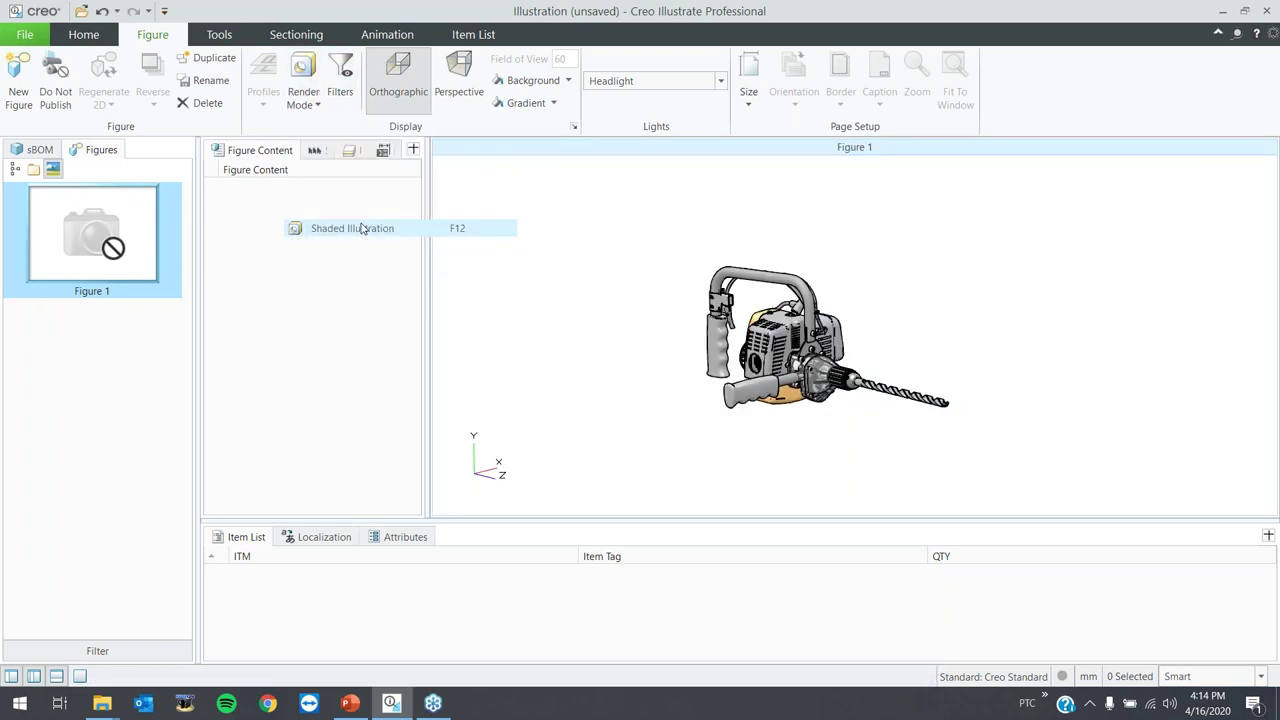
click(316, 104)
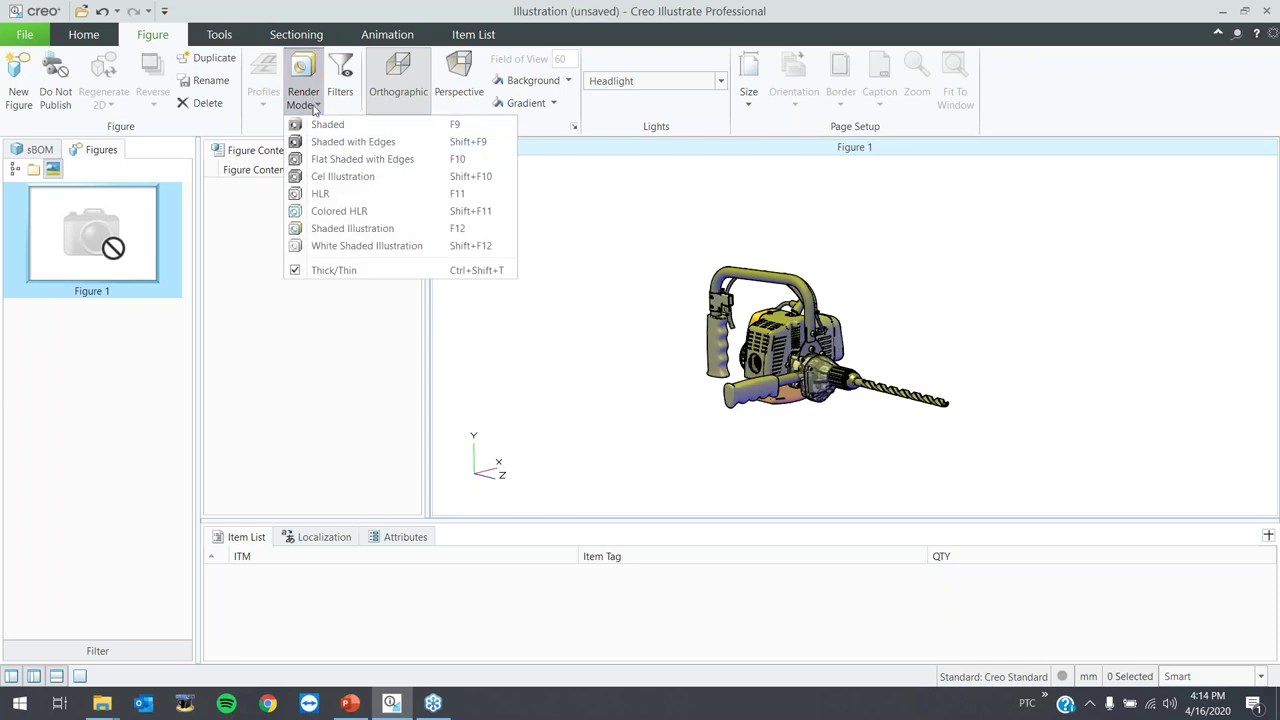
click(321, 128)
click(303, 100)
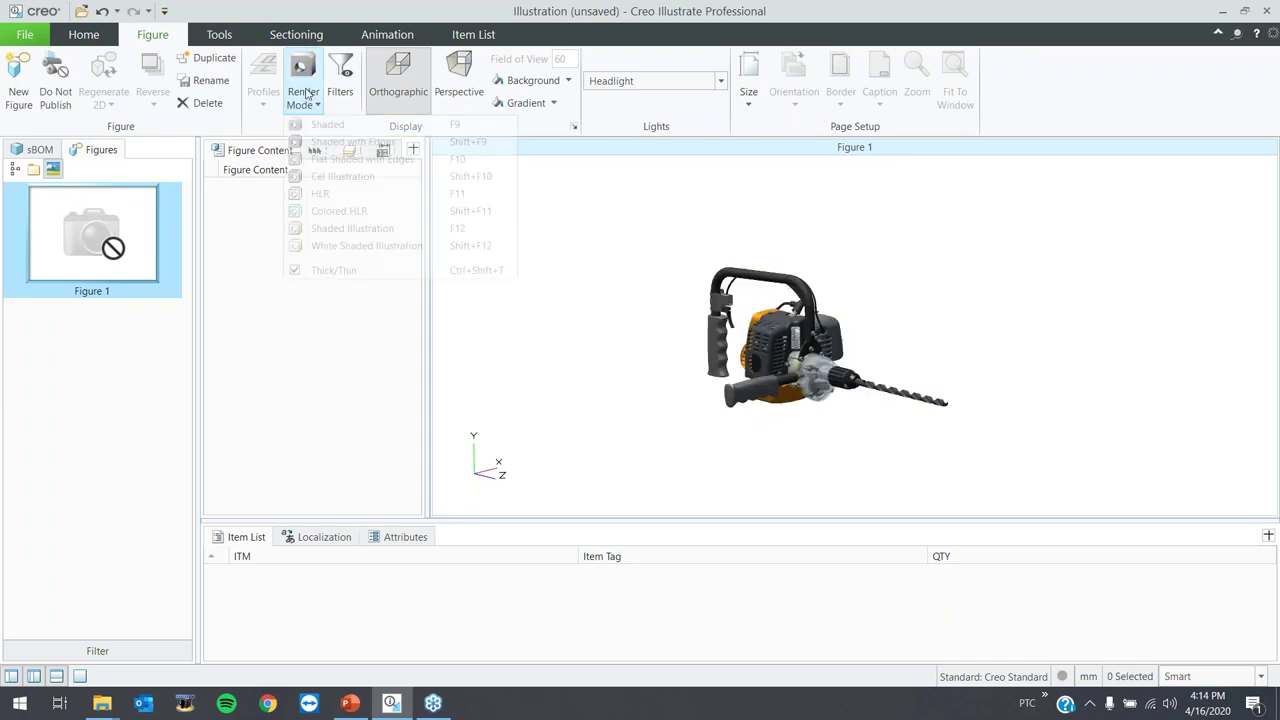
click(339, 211)
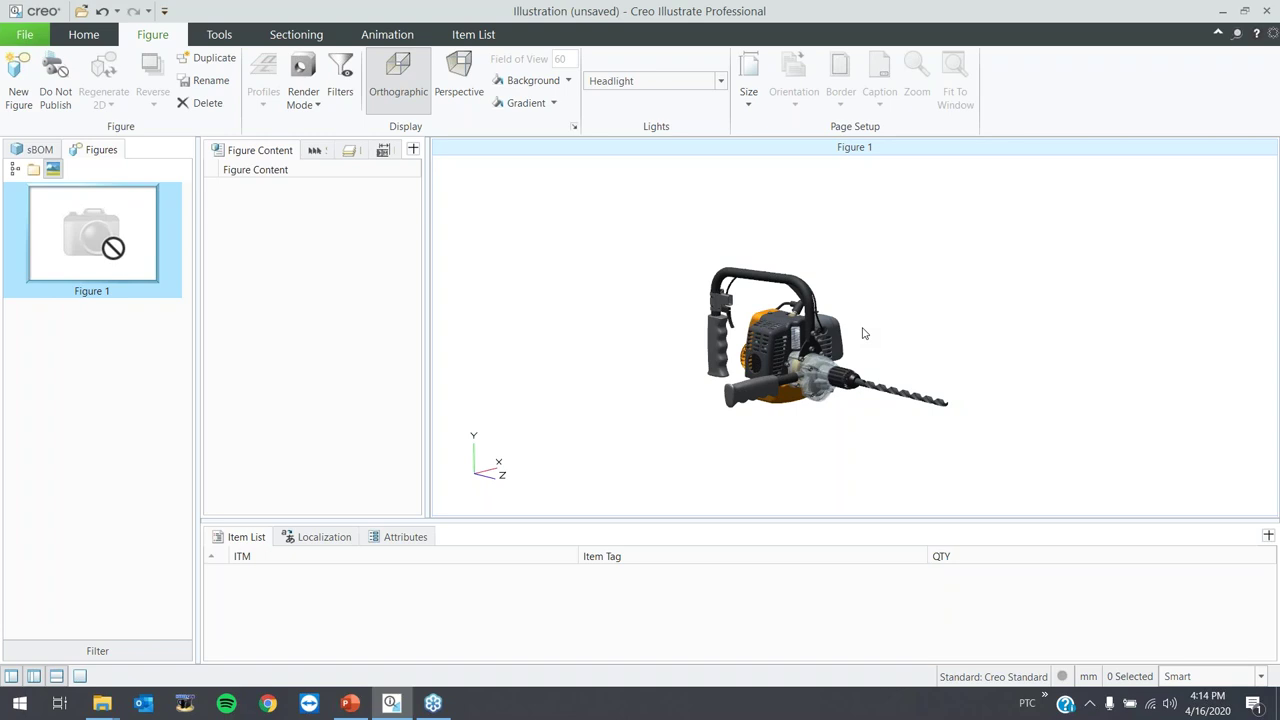
- Add a planar view section to the drill in Figure 1
click(85, 35)
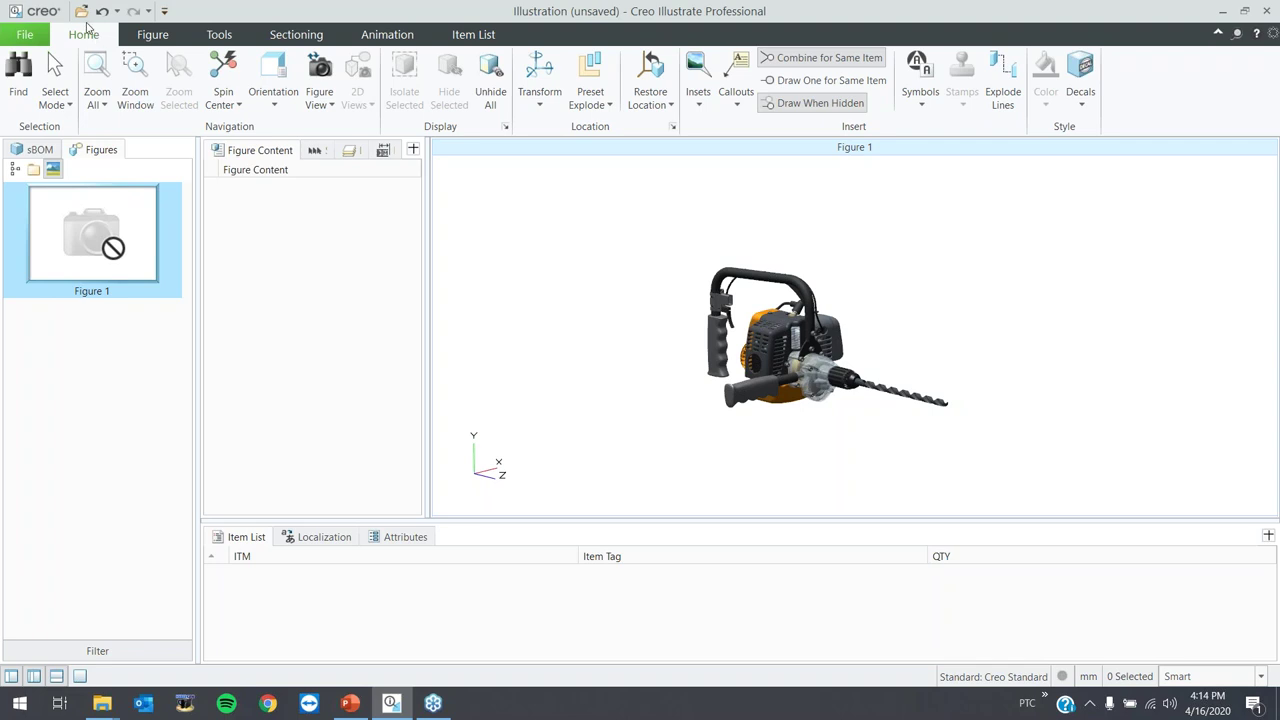
click(305, 44)
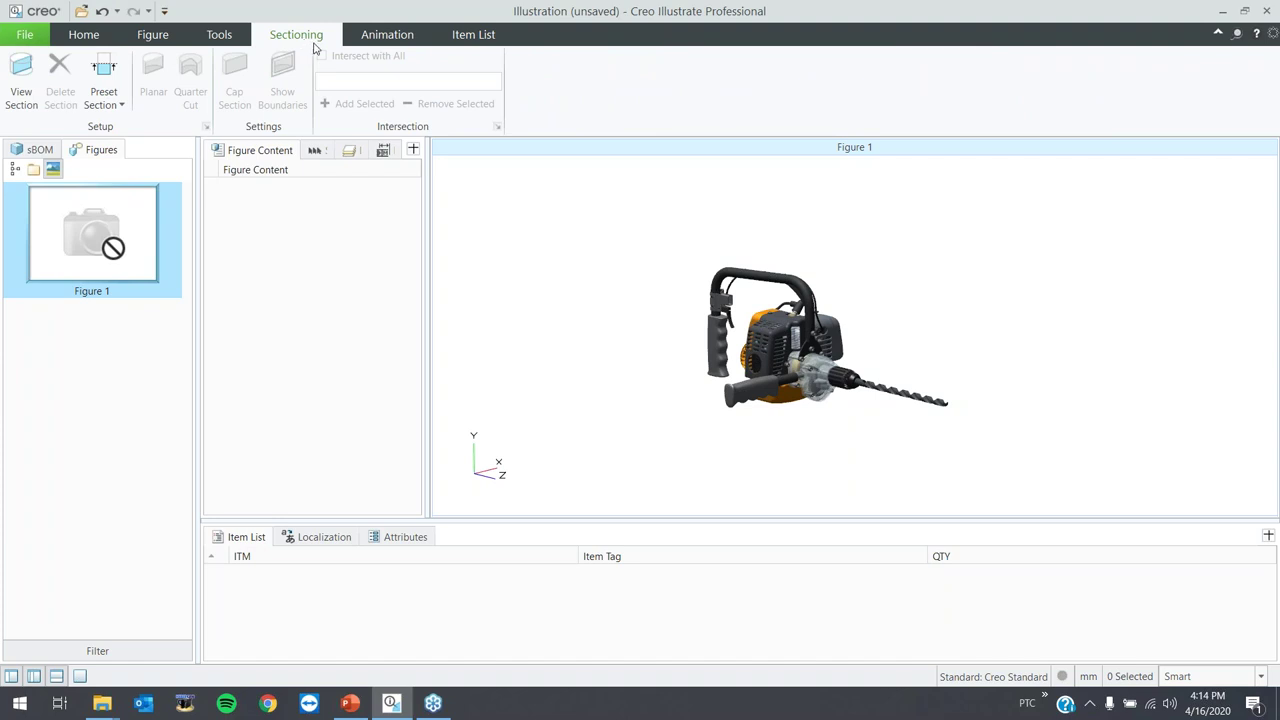
click(22, 85)
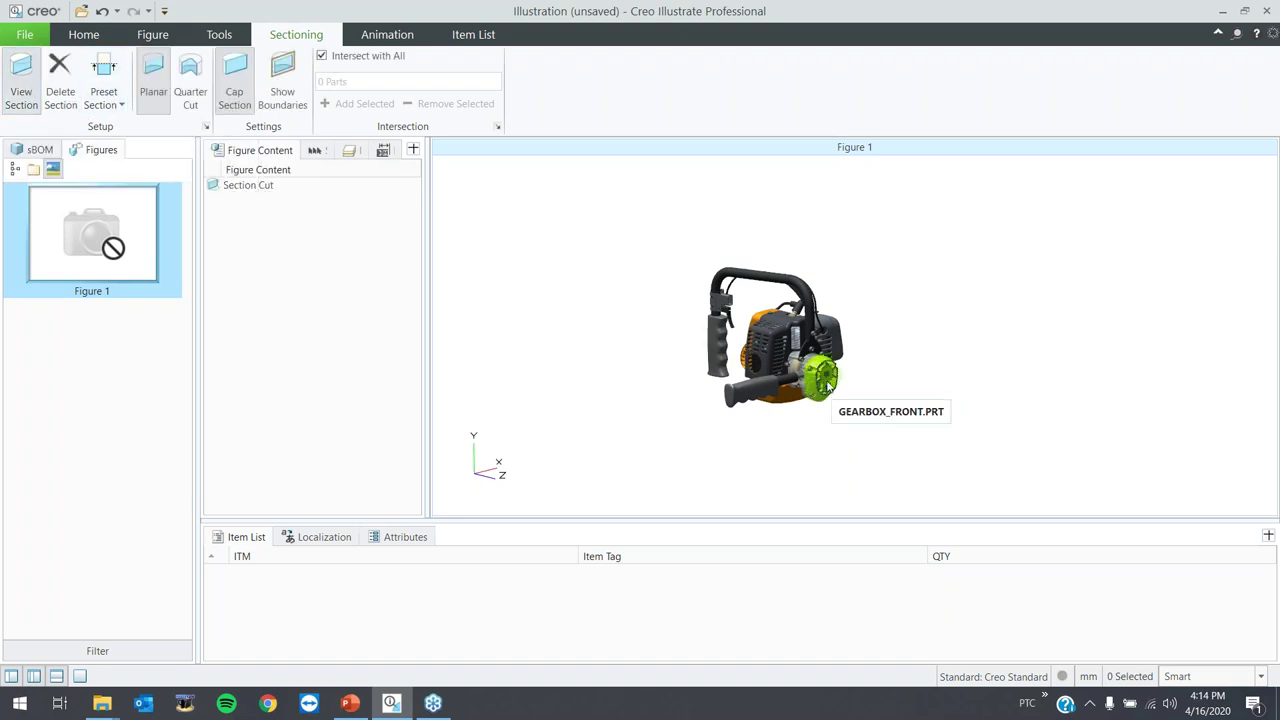
- Compare the Y-Axis and X-Axis preset sections on the drill and settle on the Z-Axis preset
click(117, 97)
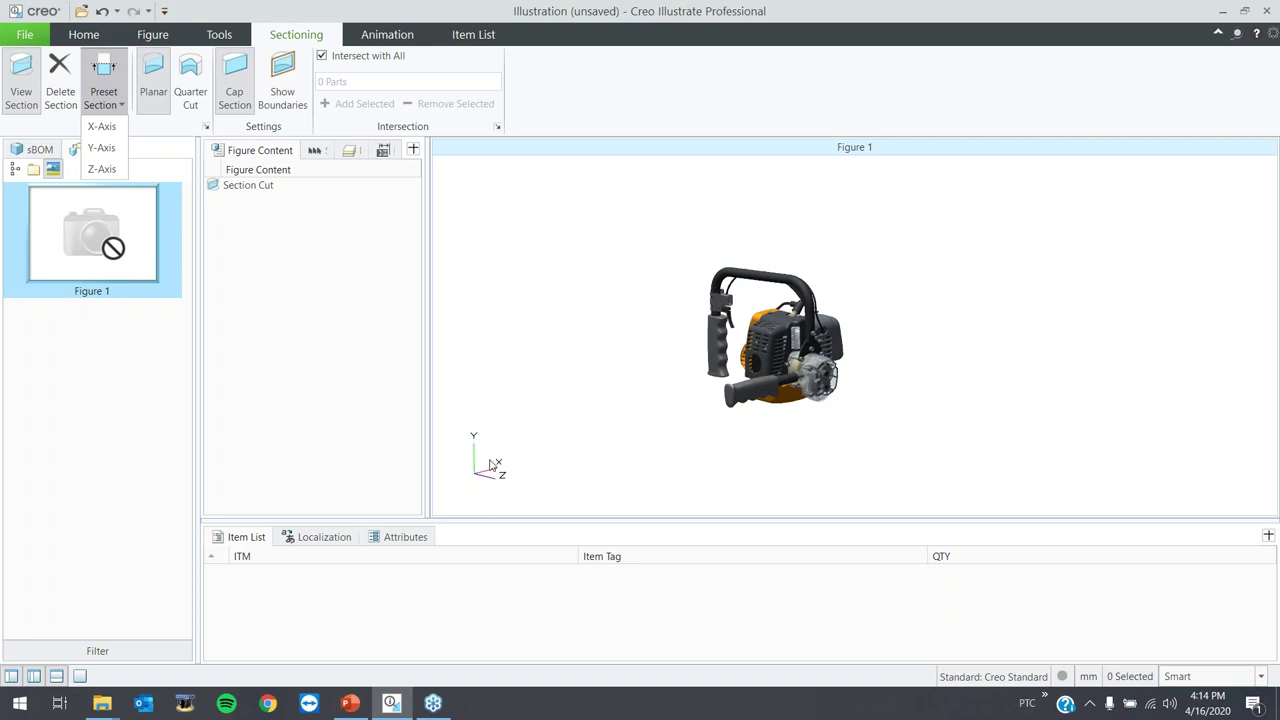
click(96, 150)
click(108, 100)
click(102, 126)
click(104, 98)
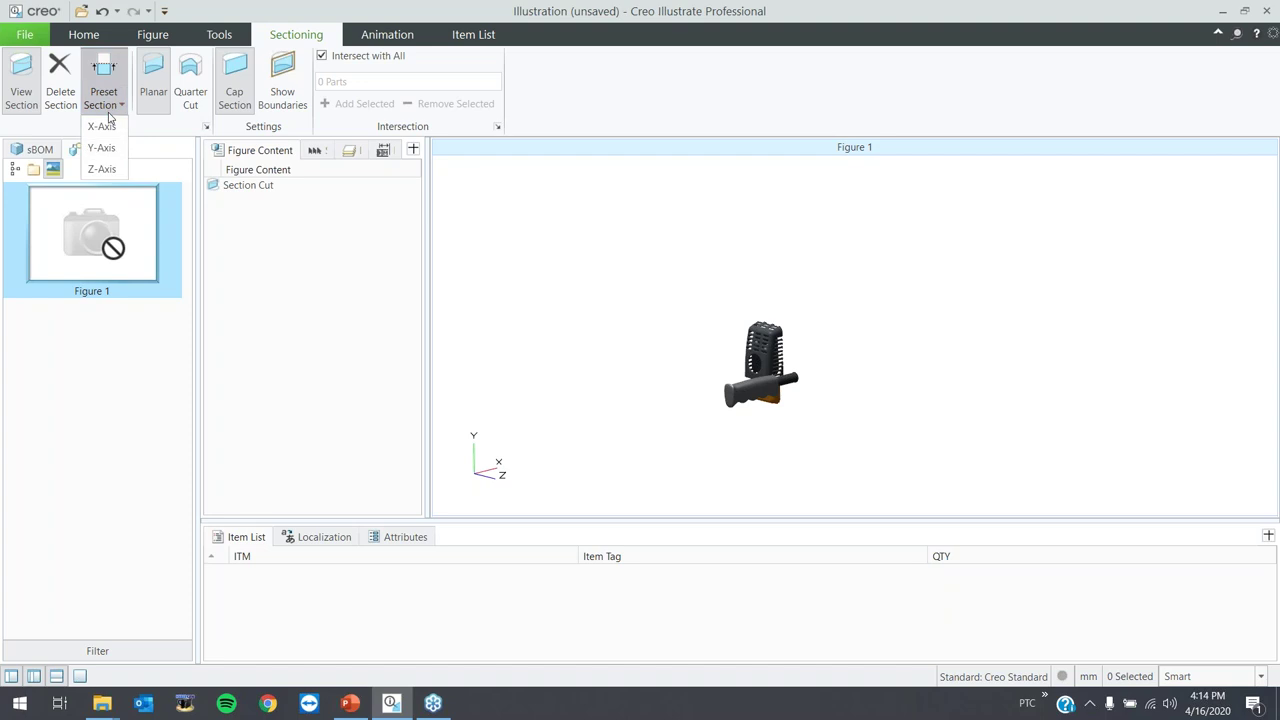
click(105, 175)
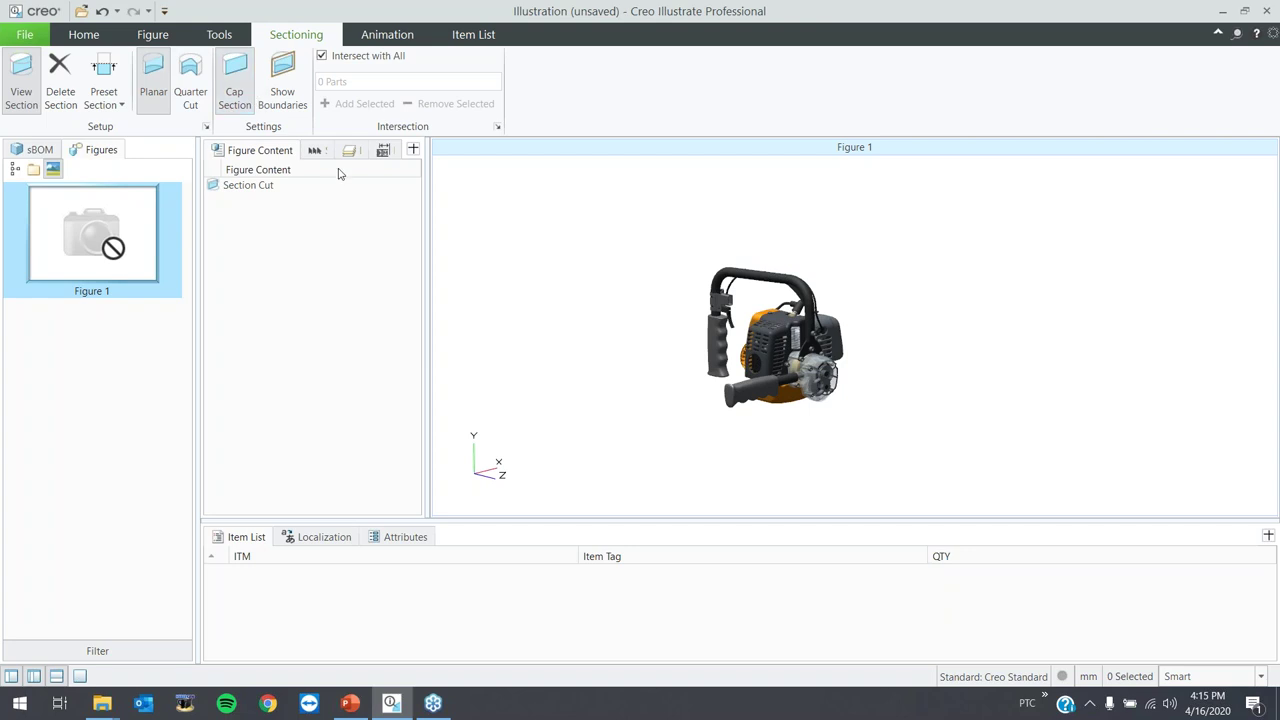
- Display the section boundaries, offset the section plane by -10 mm along the Z axis, and hide the boundaries again
click(283, 88)
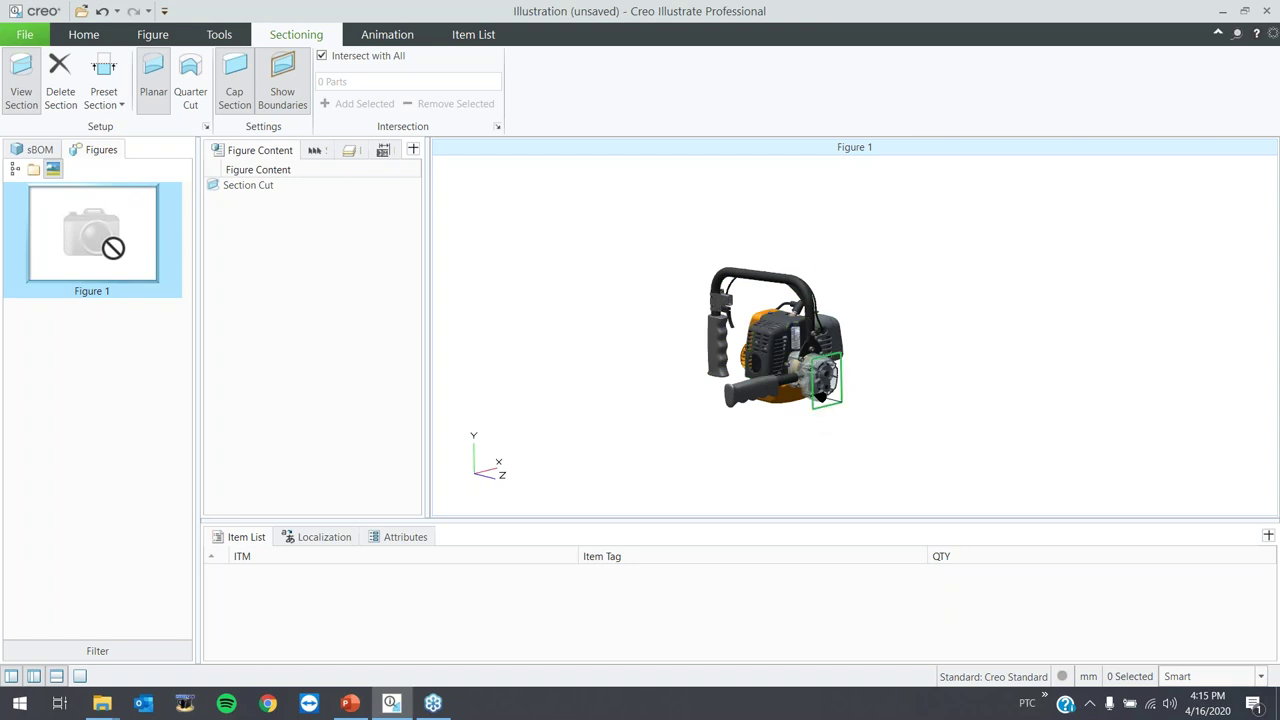
click(825, 404)
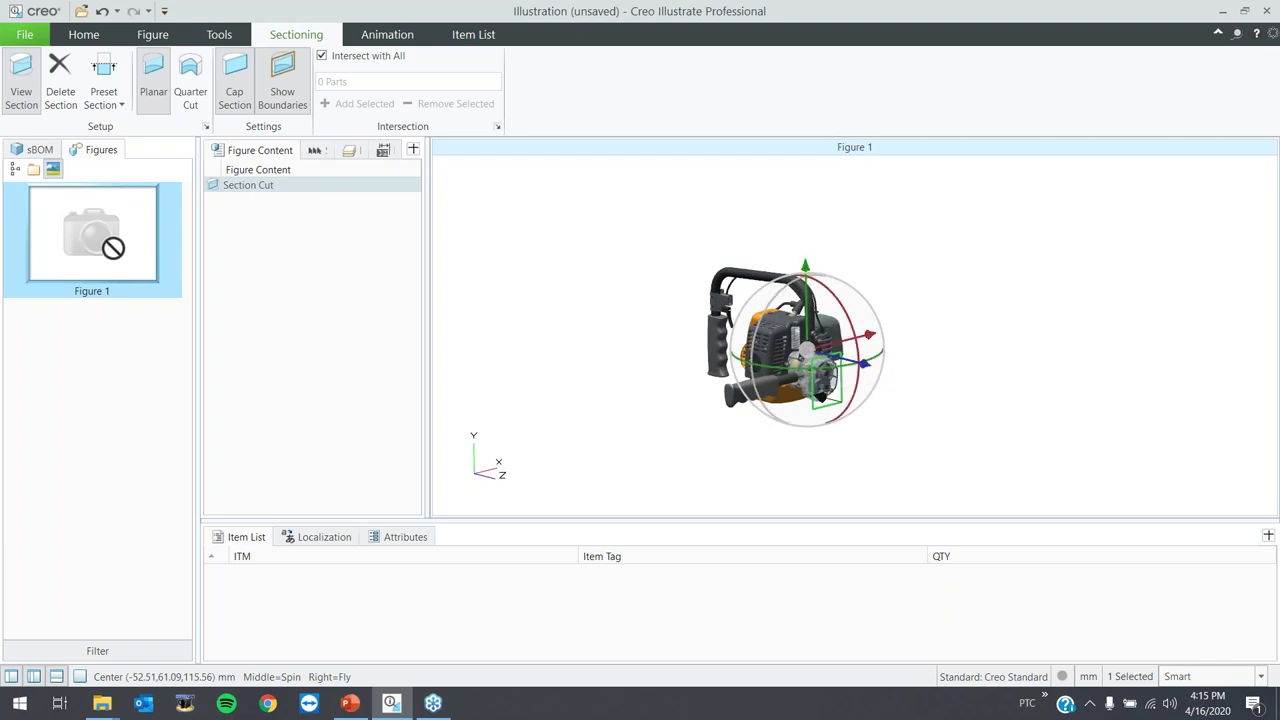
drag(864, 363, 839, 352)
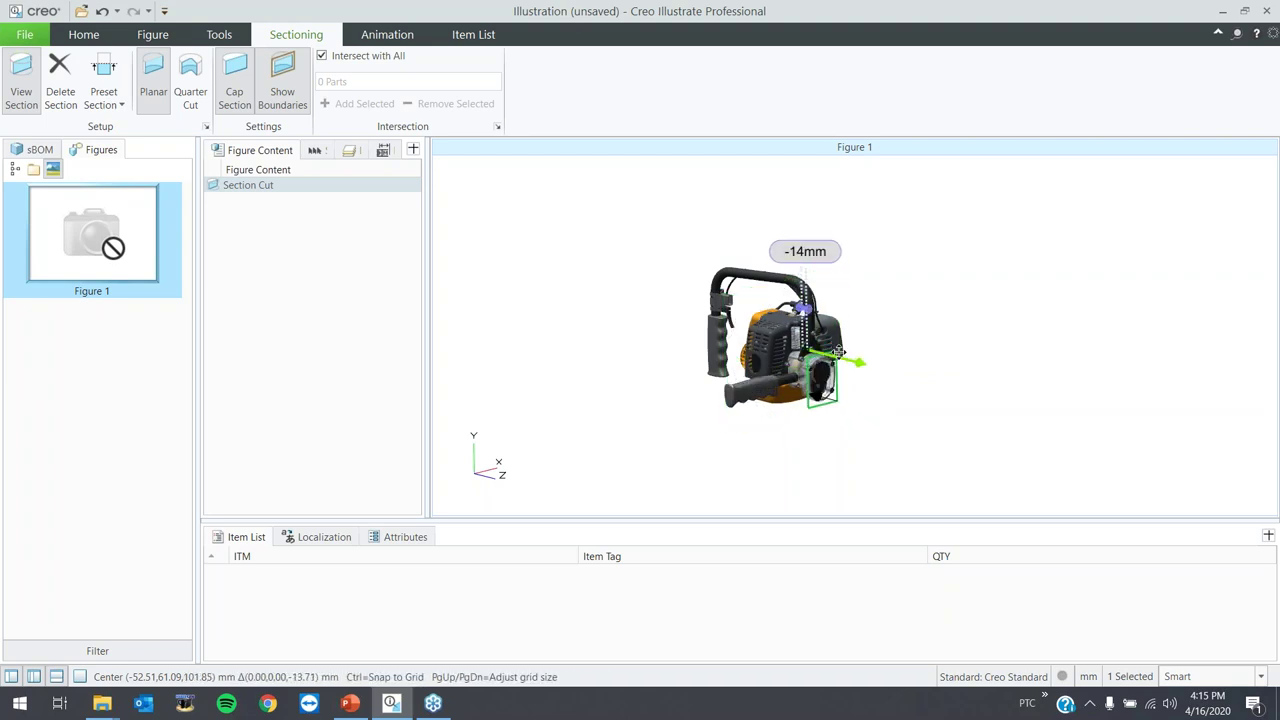
drag(839, 351, 849, 347)
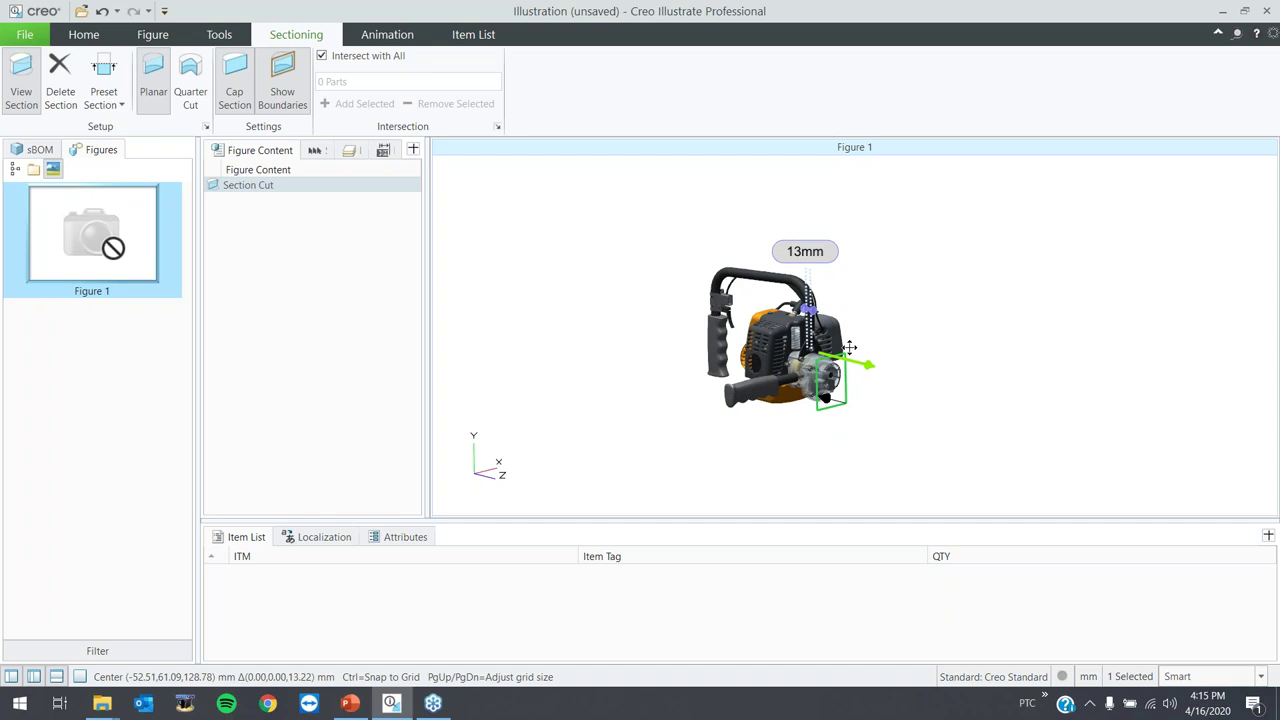
drag(849, 347, 856, 348)
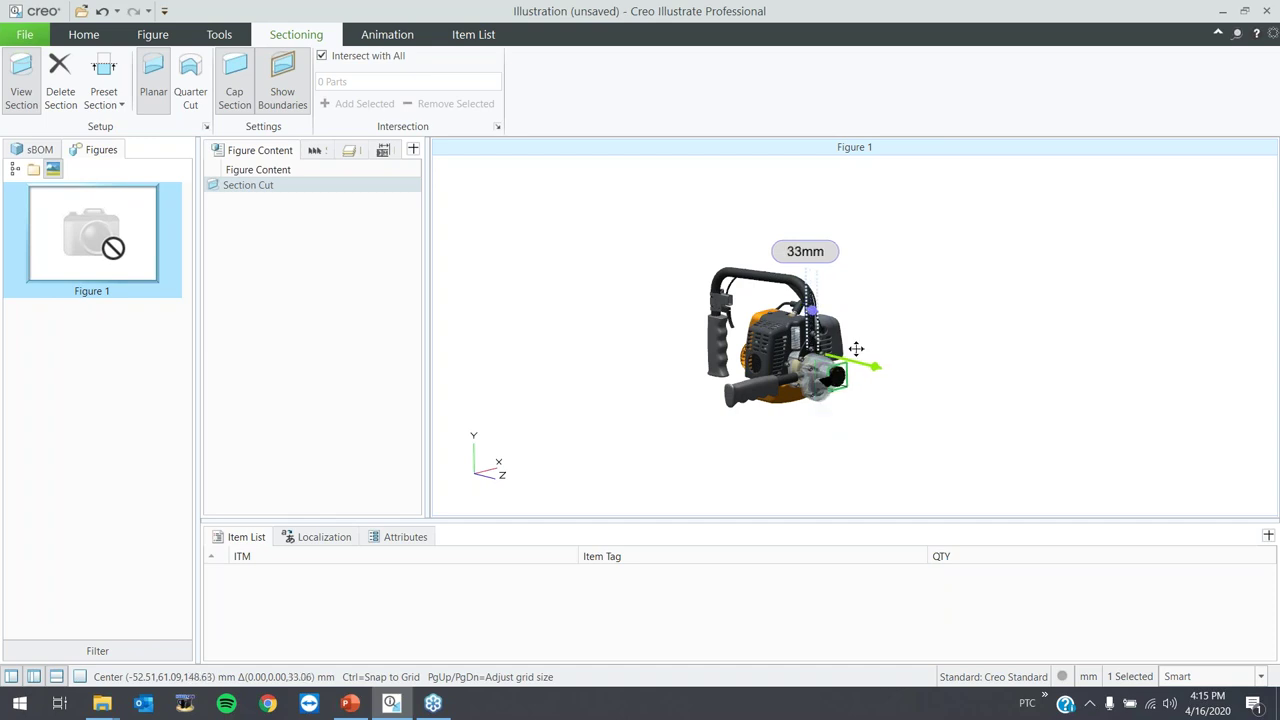
text(-10)
key(Return)
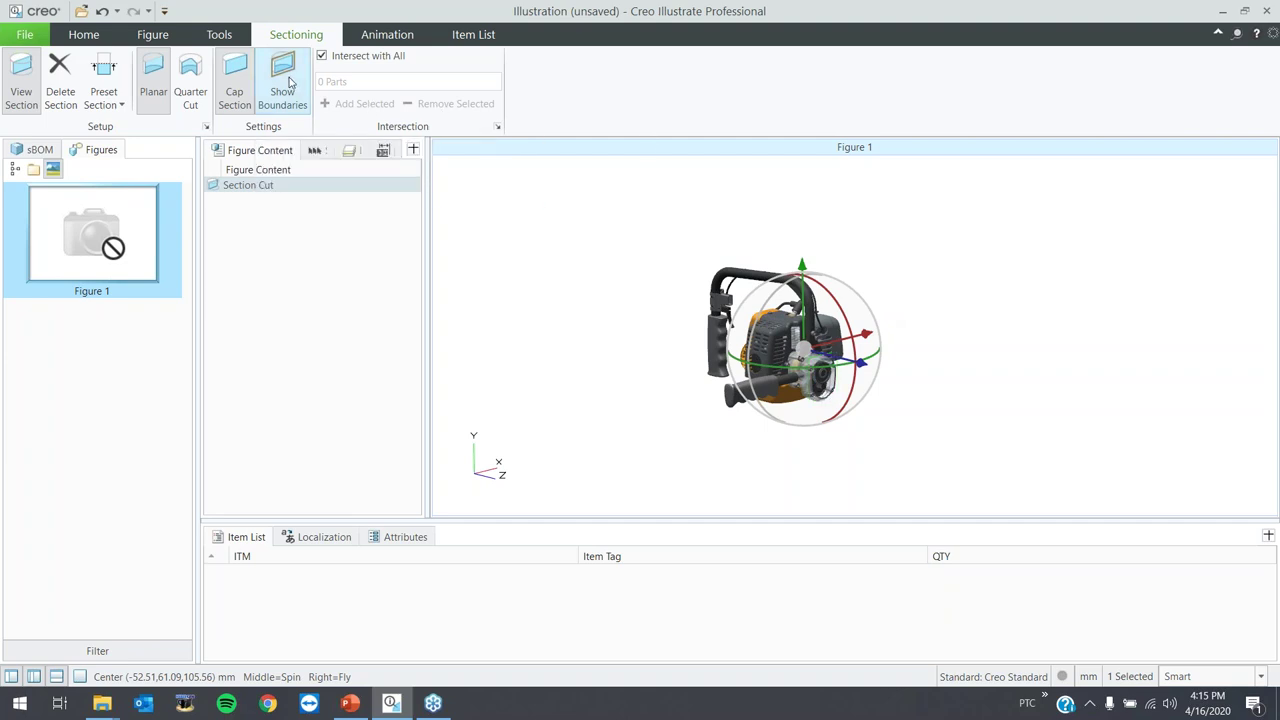
click(517, 275)
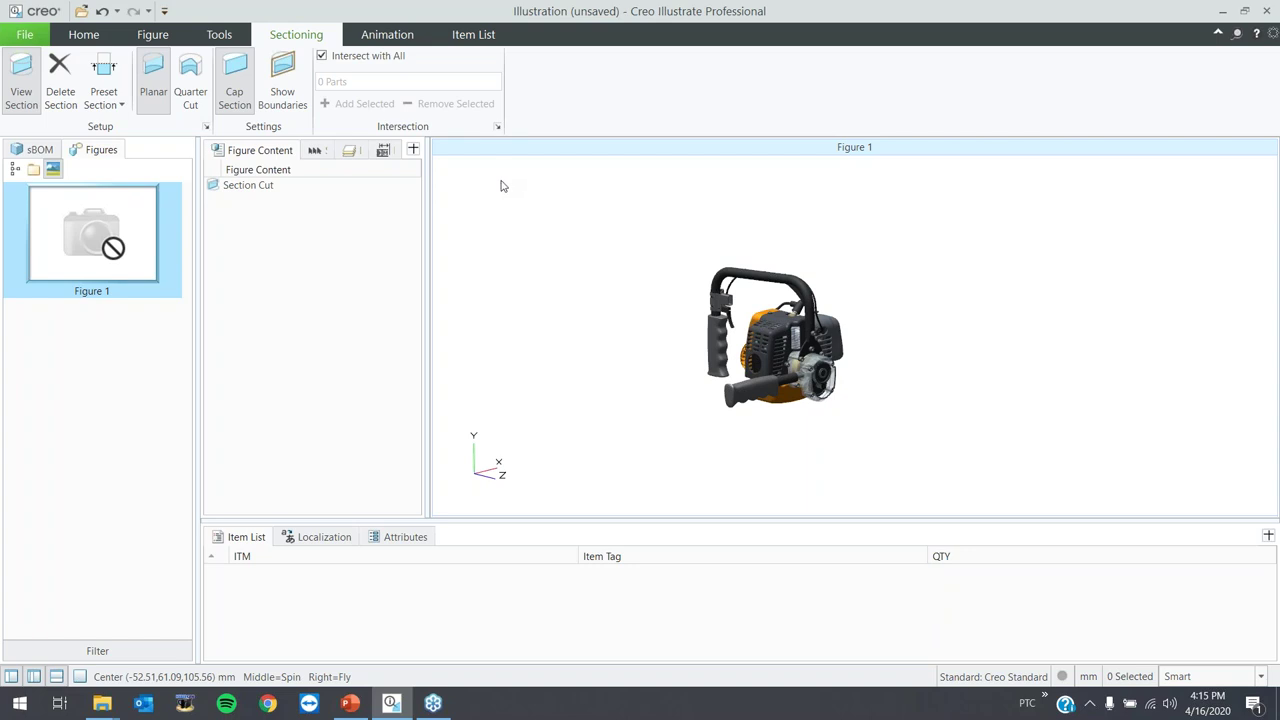
- Add an Inset B magnifier focused on the exposed gear in the gearbox, placed beside the drill
click(80, 36)
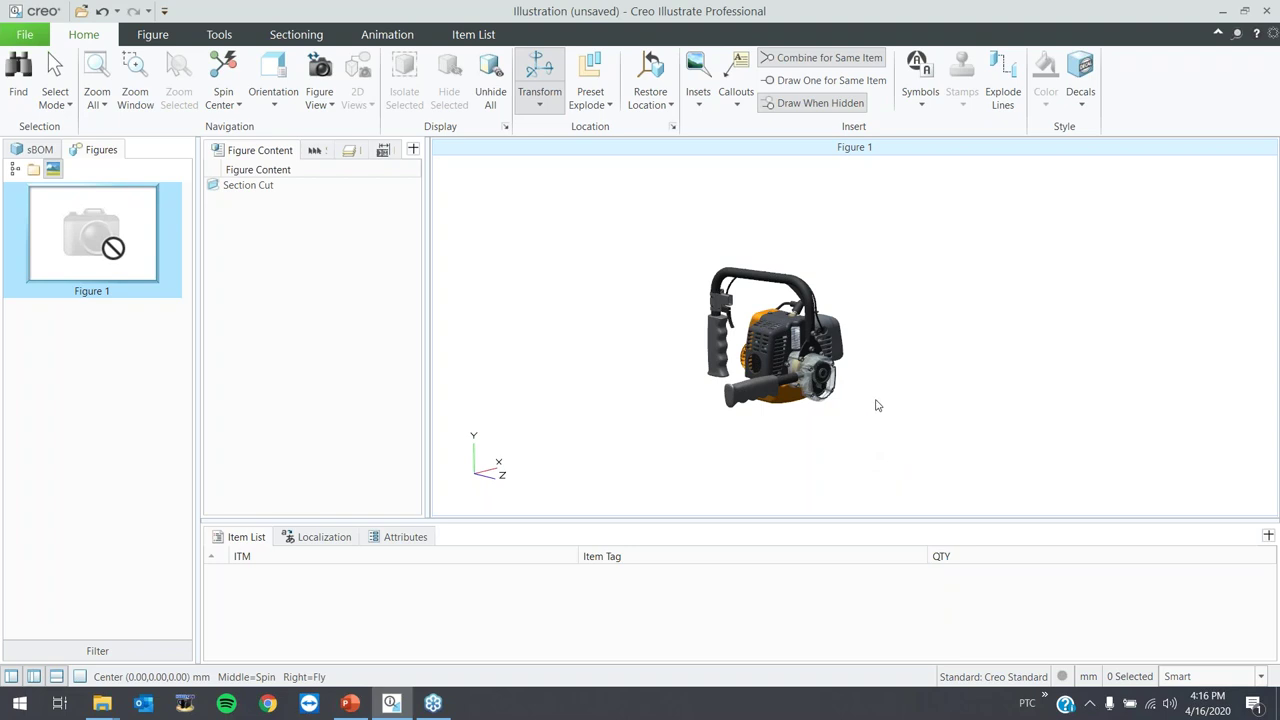
click(697, 92)
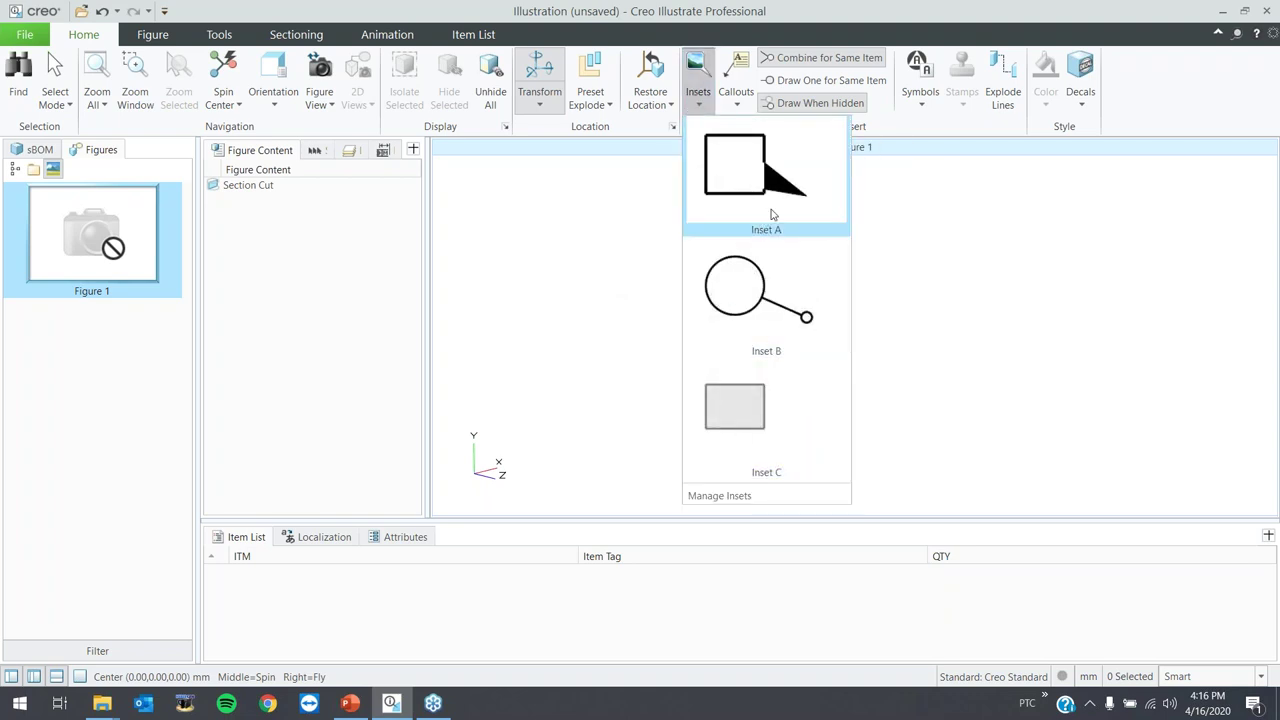
click(802, 332)
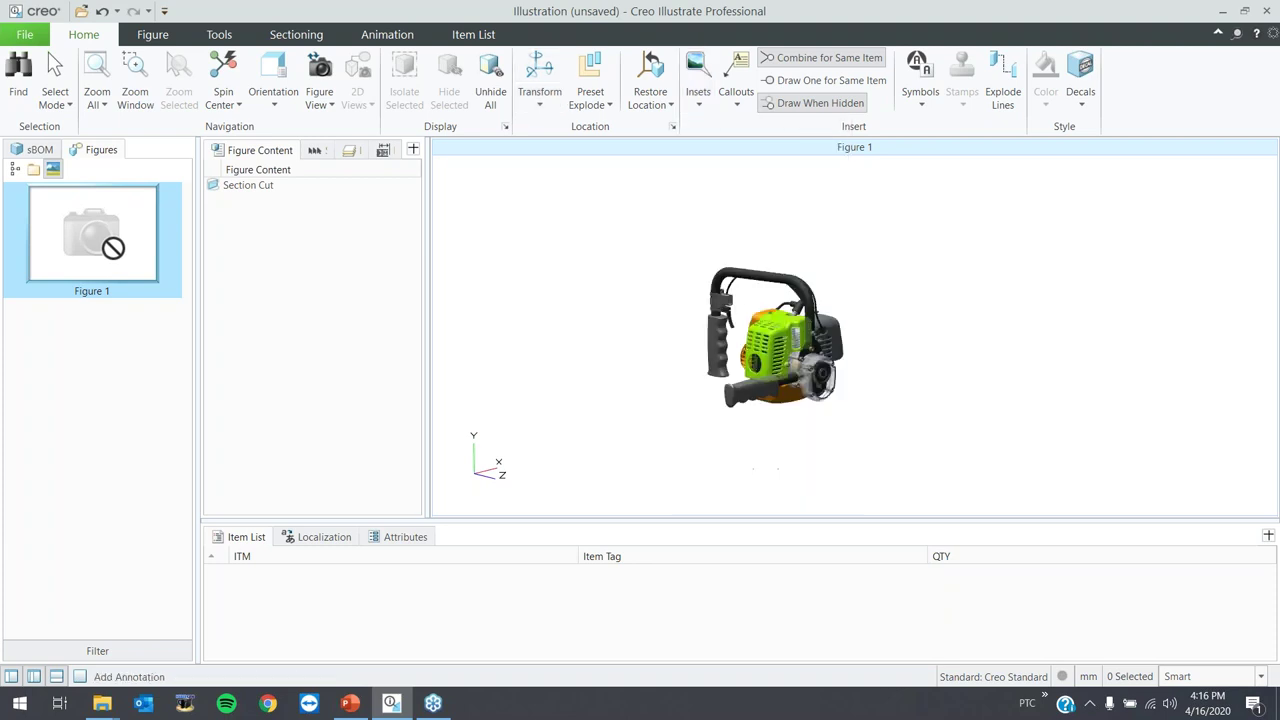
click(821, 374)
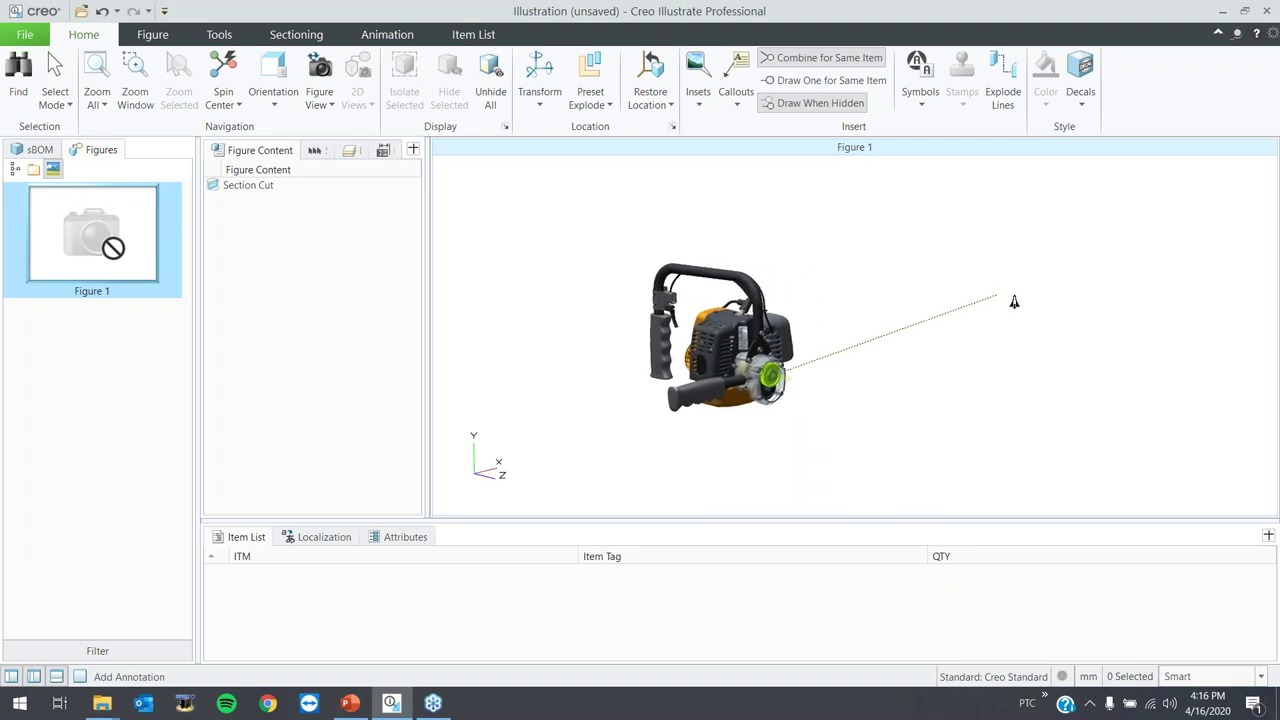
click(894, 314)
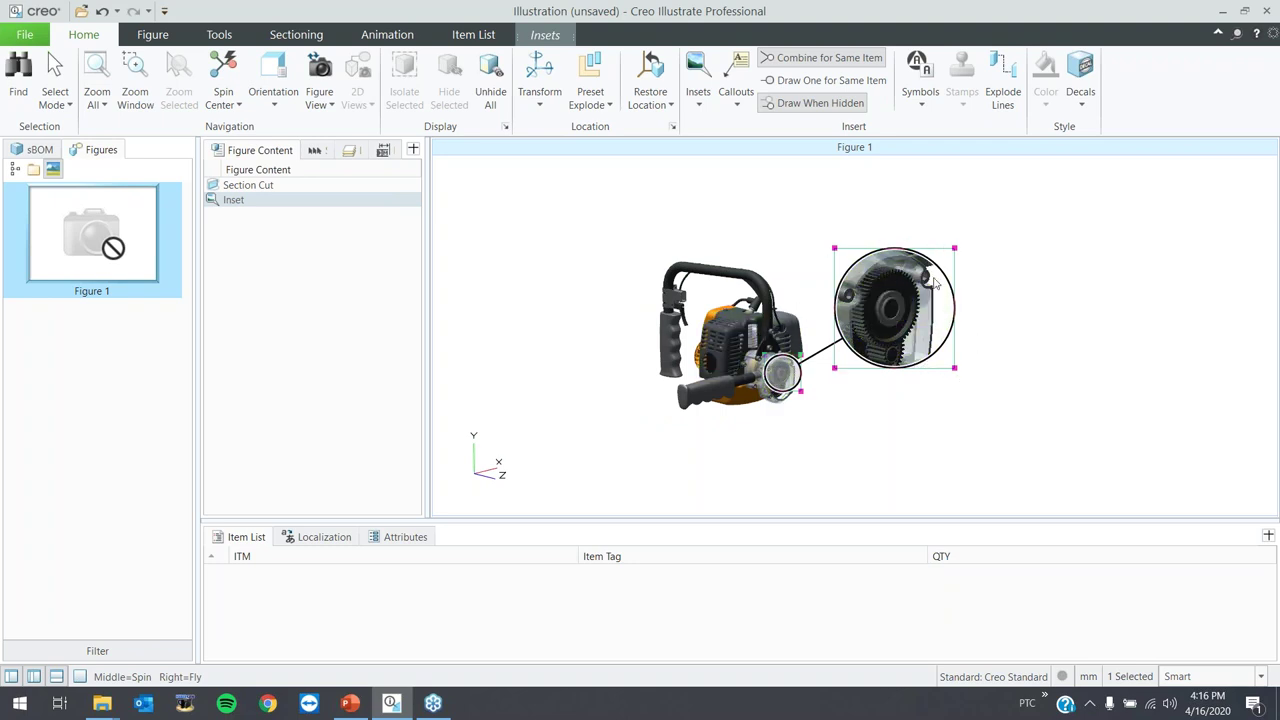
- Move the gear inset farther away from the drill and make its circle slightly smaller
drag(929, 369, 1035, 350)
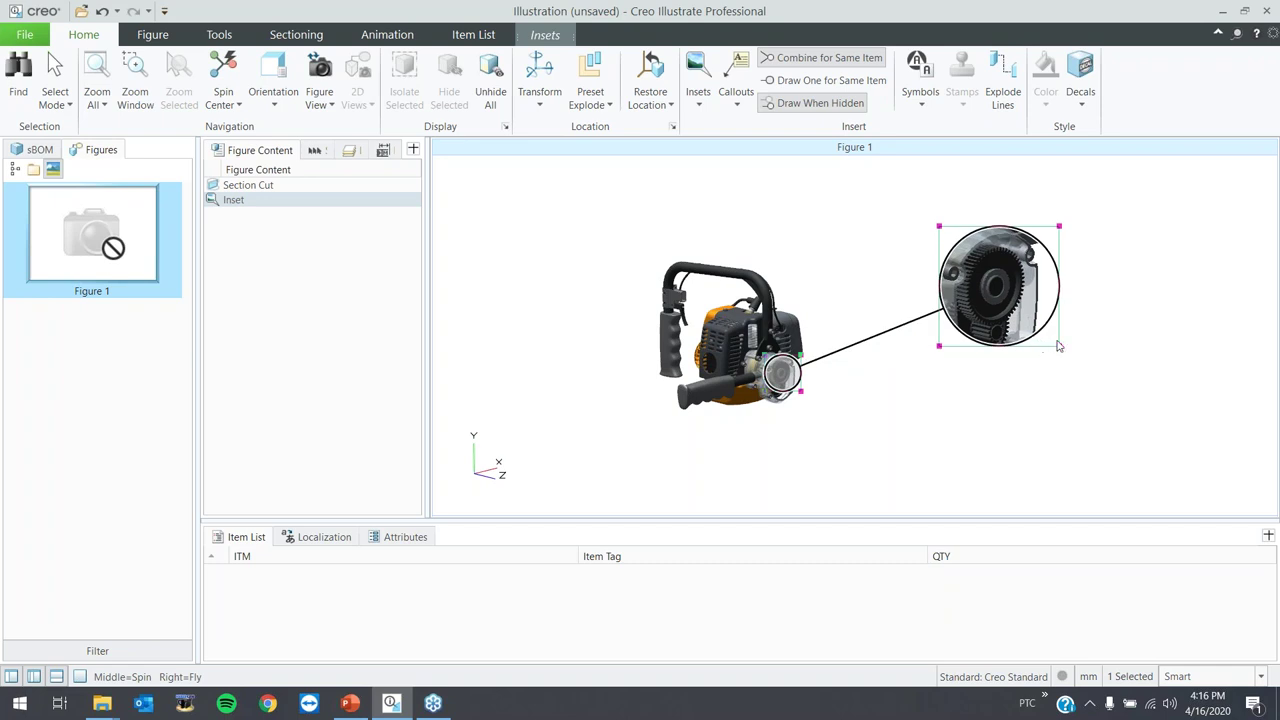
mouse_move(1058, 346)
mouse_down()
mouse_move(1043, 344)
mouse_move(1054, 341)
mouse_up()
click(1066, 344)
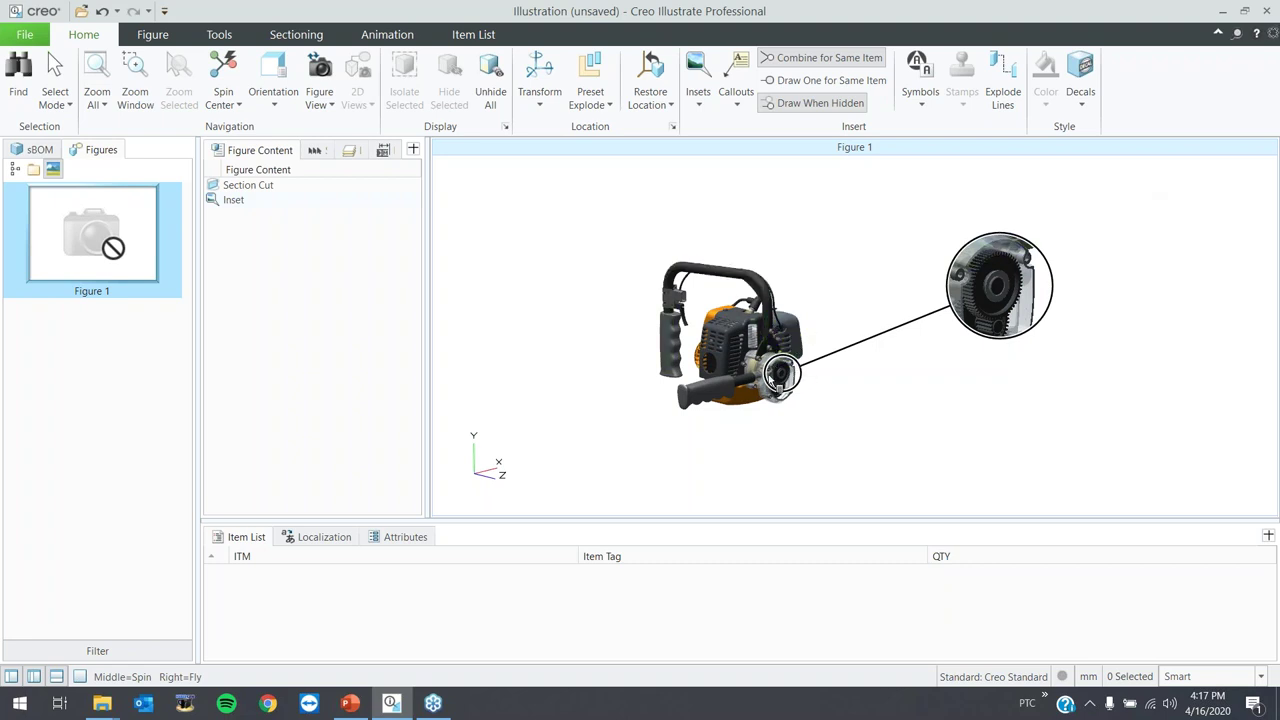
- Unlock the inset's focus and reposition and enlarge the focus circle to cover both gears in the gearbox
click(800, 370)
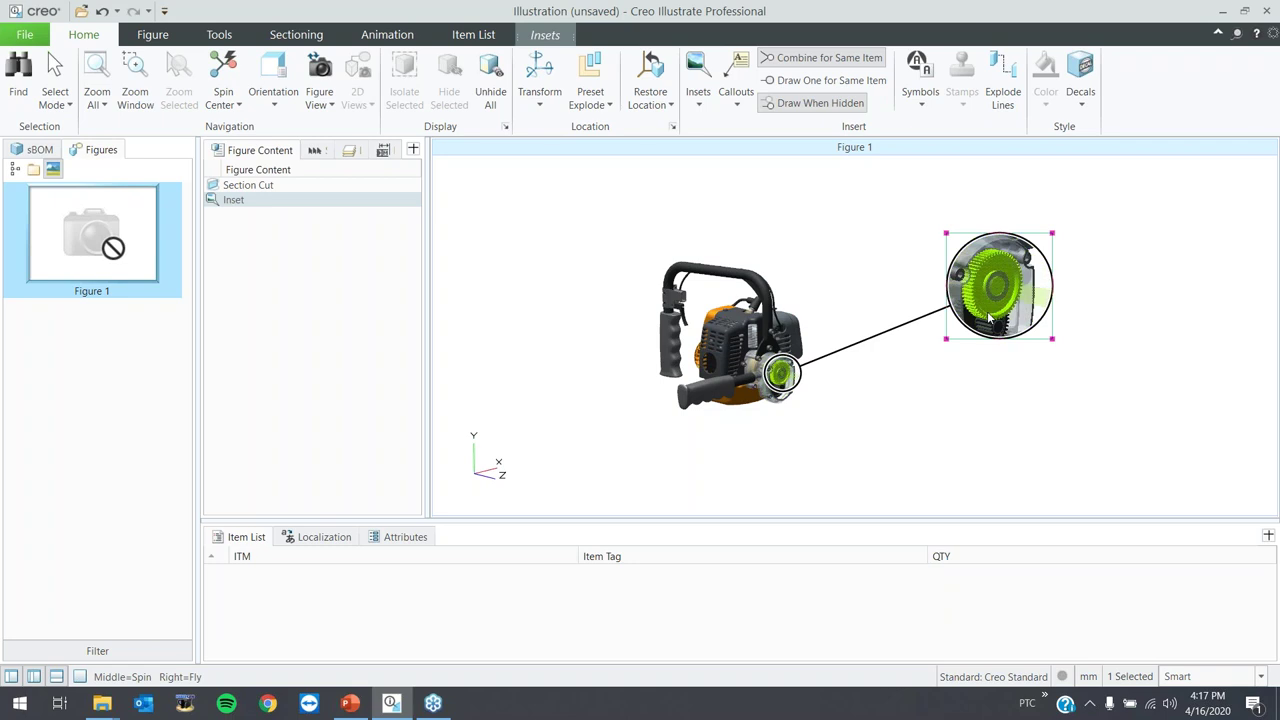
click(544, 35)
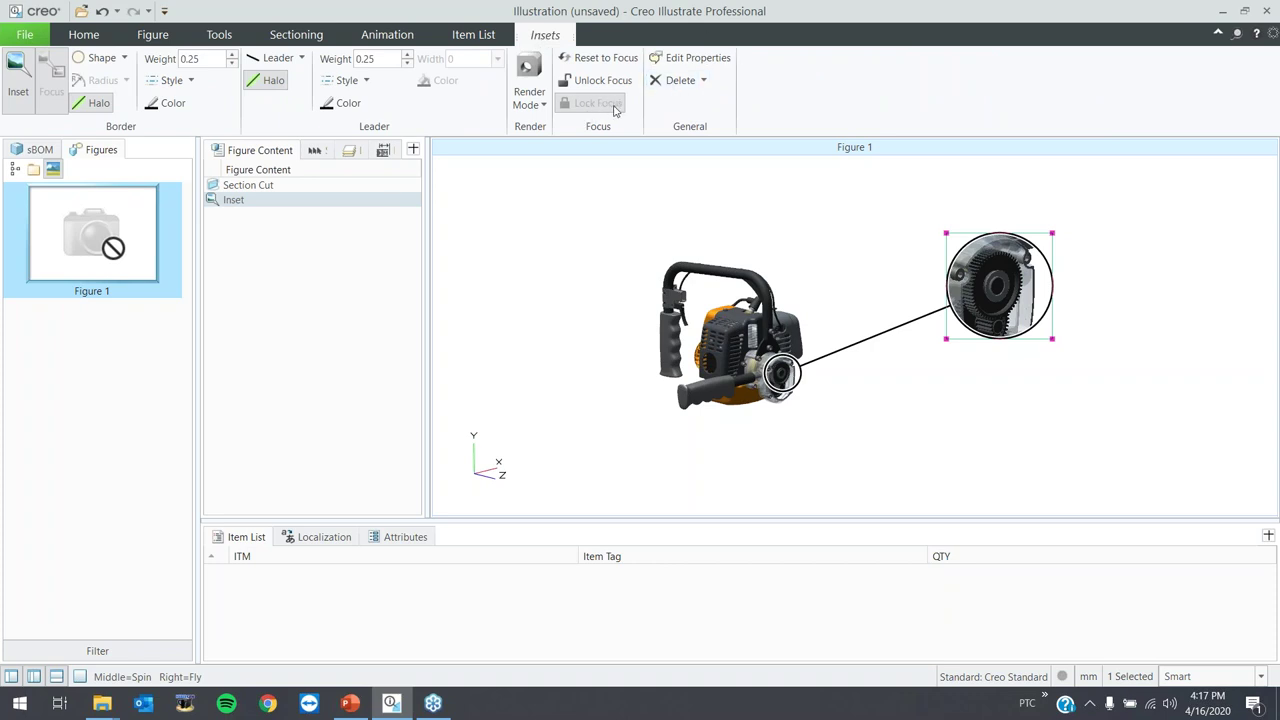
click(603, 80)
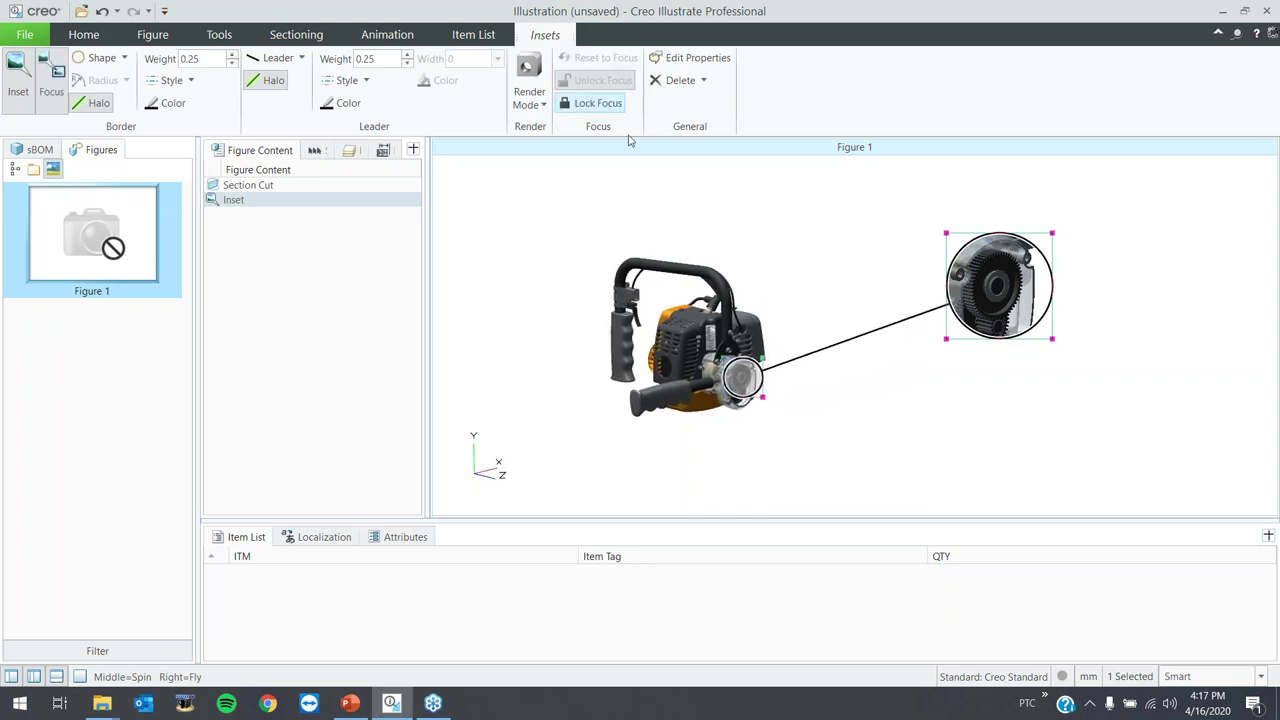
mouse_move(737, 380)
mouse_down()
mouse_move(757, 356)
mouse_move(735, 384)
mouse_up()
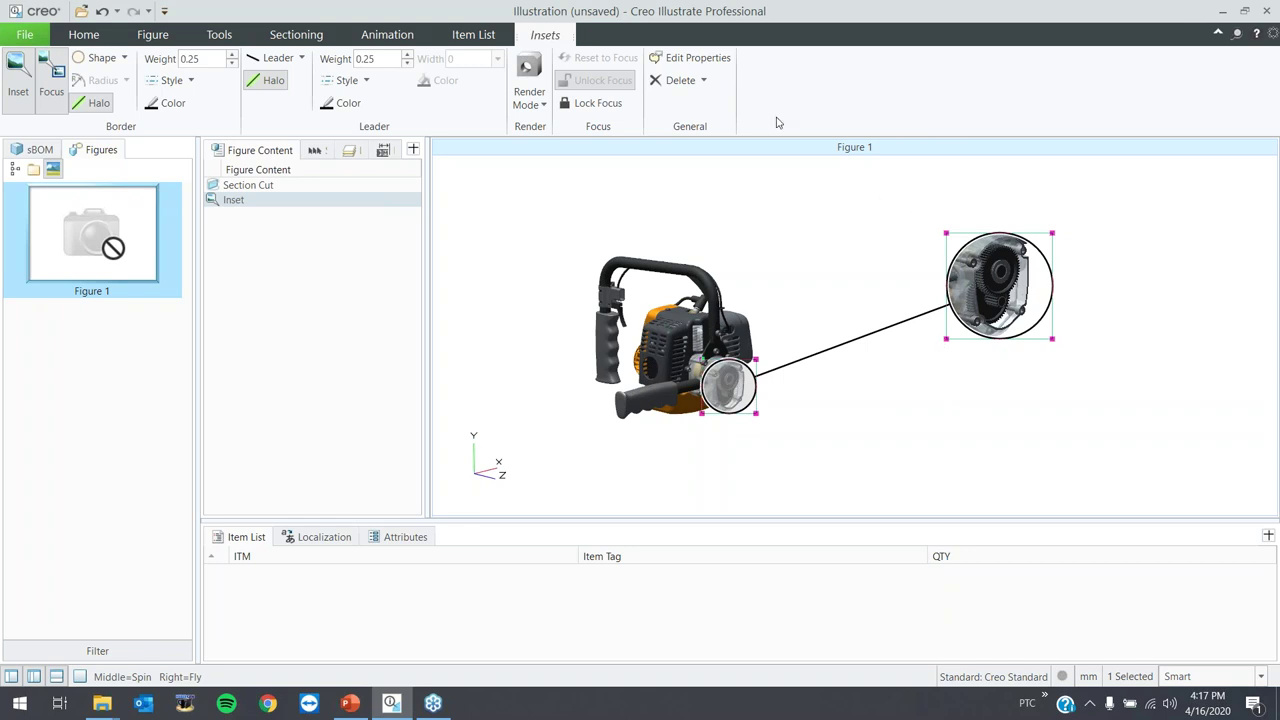
- Try the Shaded with Edges and White Shaded Illustration render modes on the inset and return it to Shaded
click(530, 95)
click(583, 143)
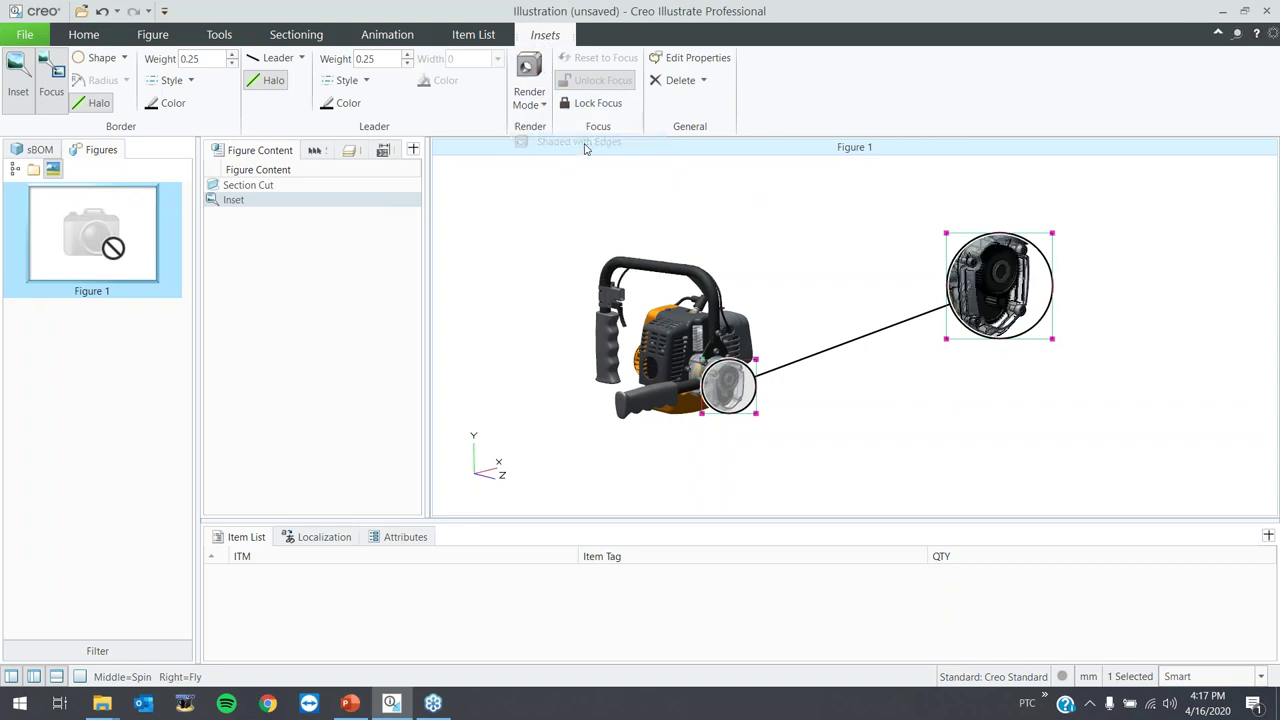
click(530, 95)
click(558, 246)
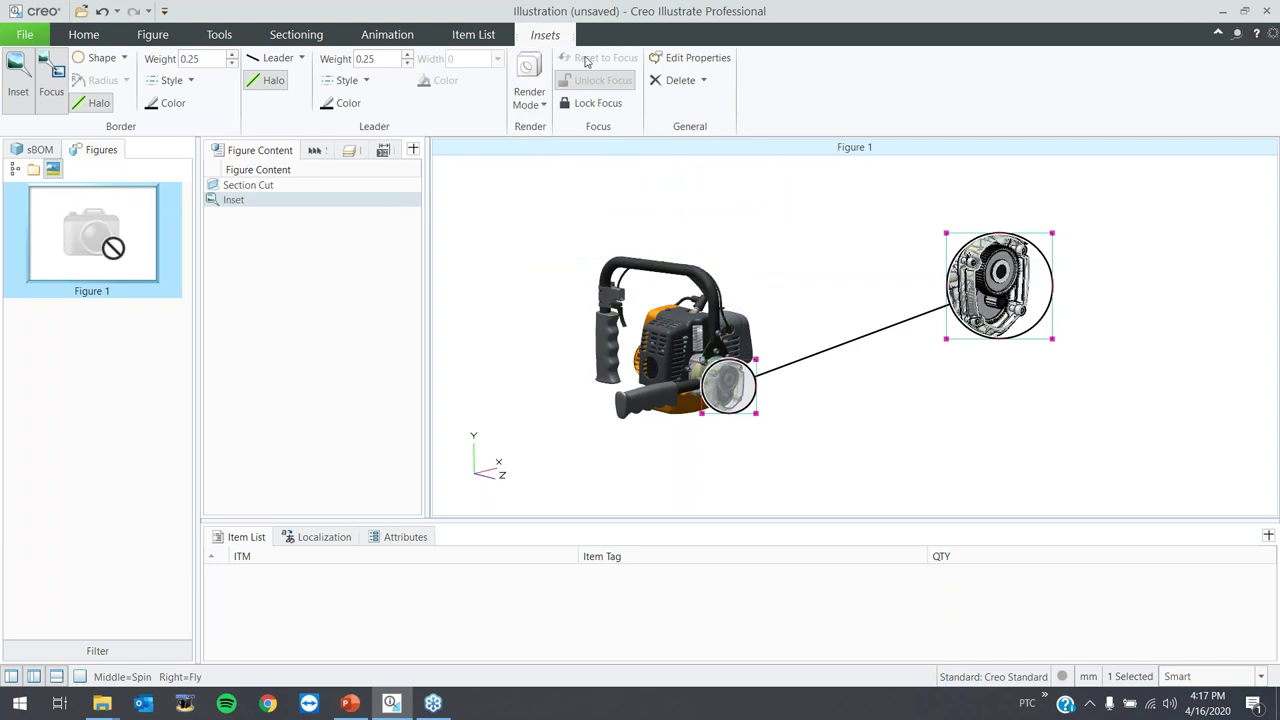
click(530, 95)
click(549, 126)
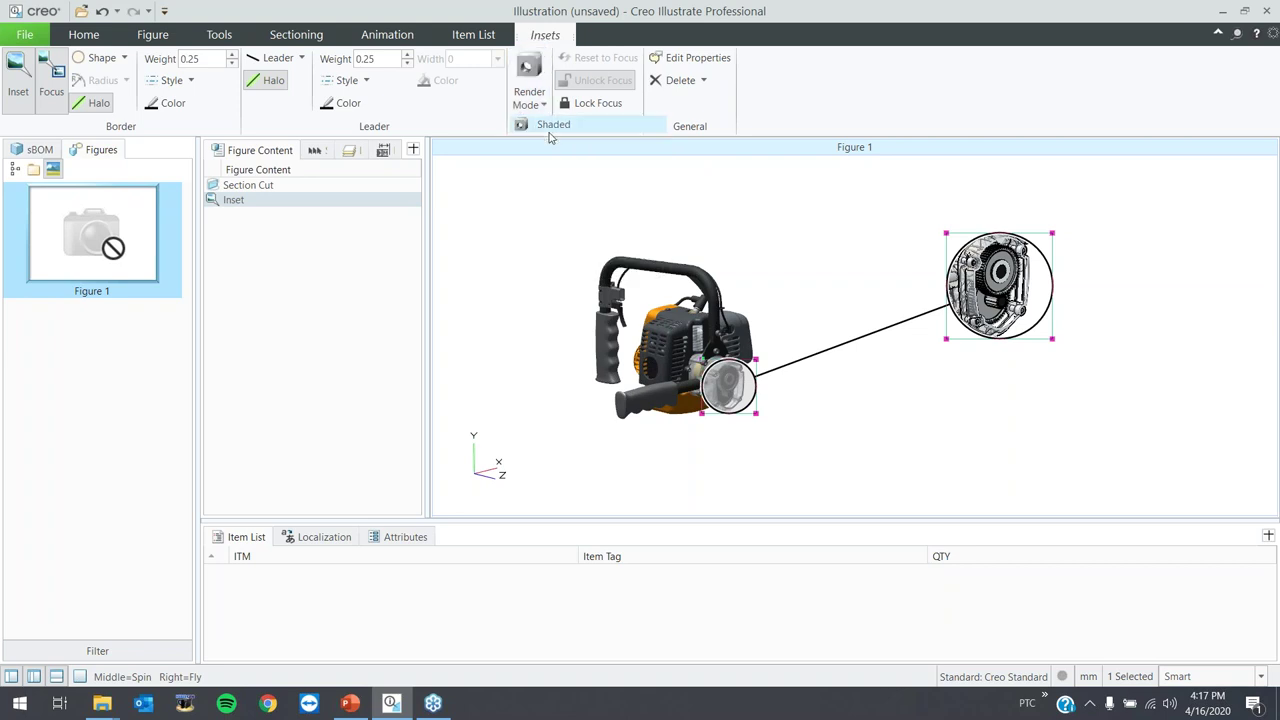
click(530, 95)
click(549, 126)
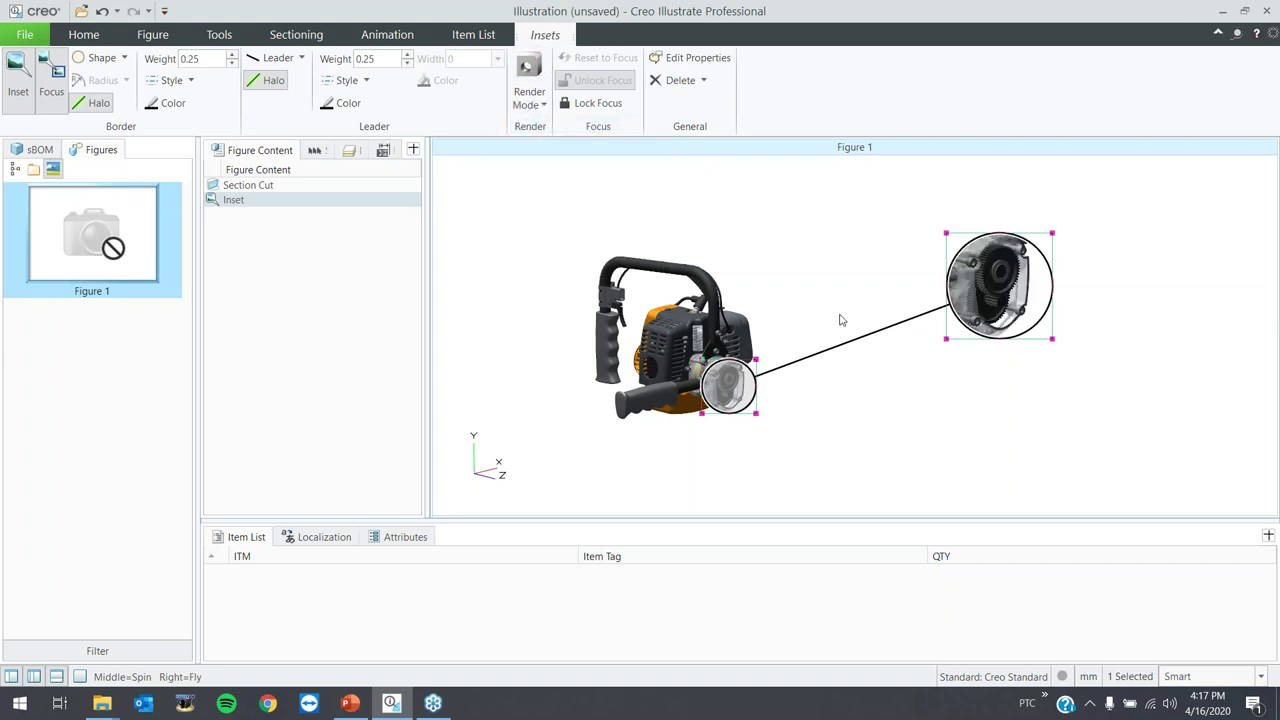
- Turn off the Thick/Thin option for the inset's rendering and look over the available border shapes
click(529, 95)
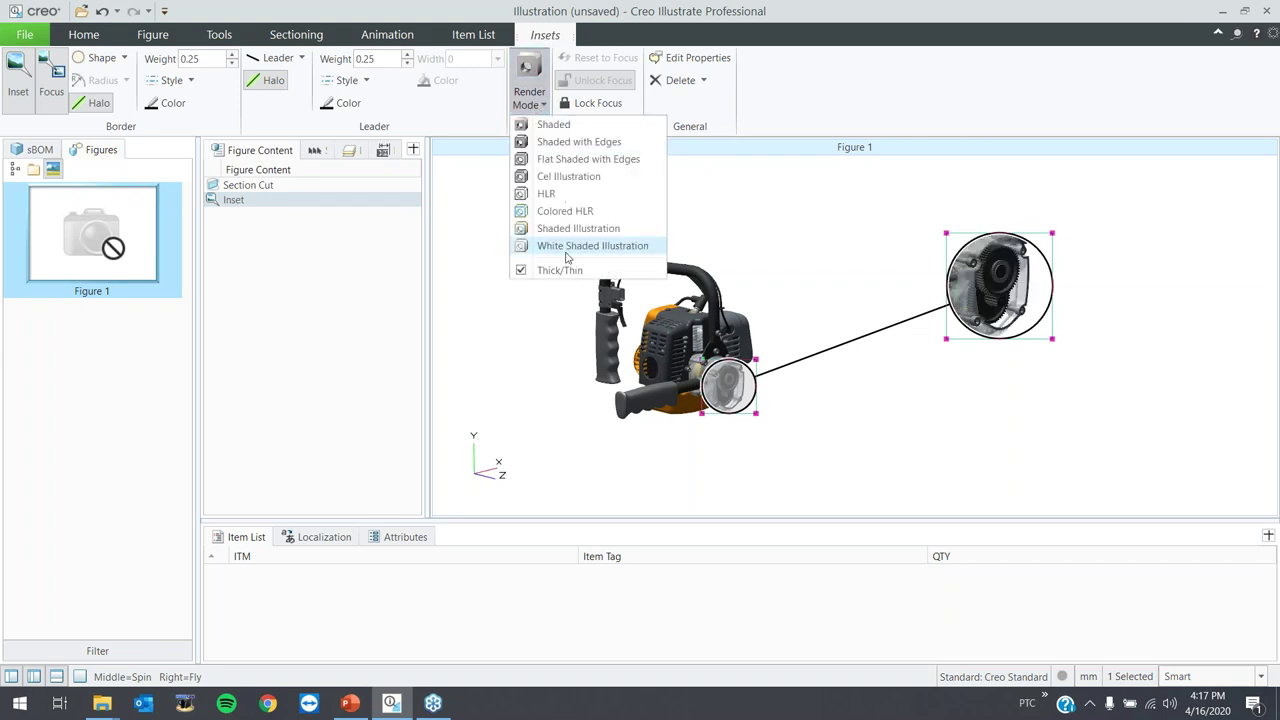
click(560, 270)
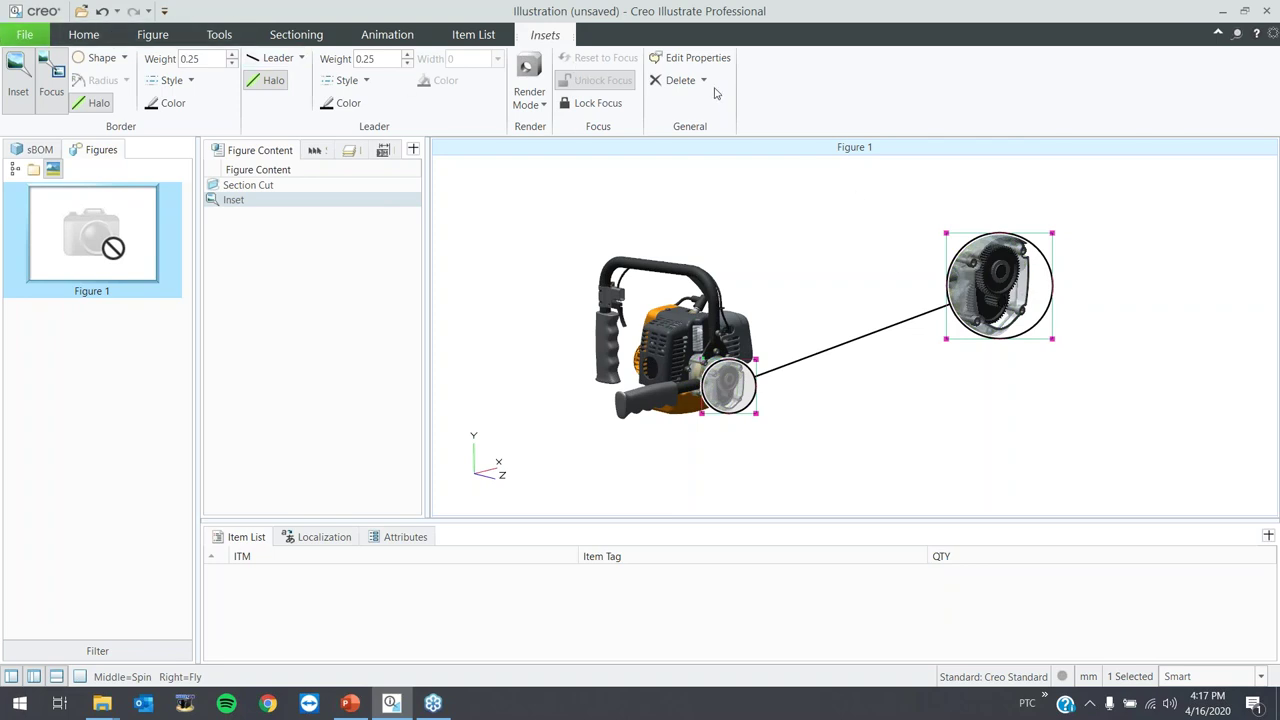
click(101, 57)
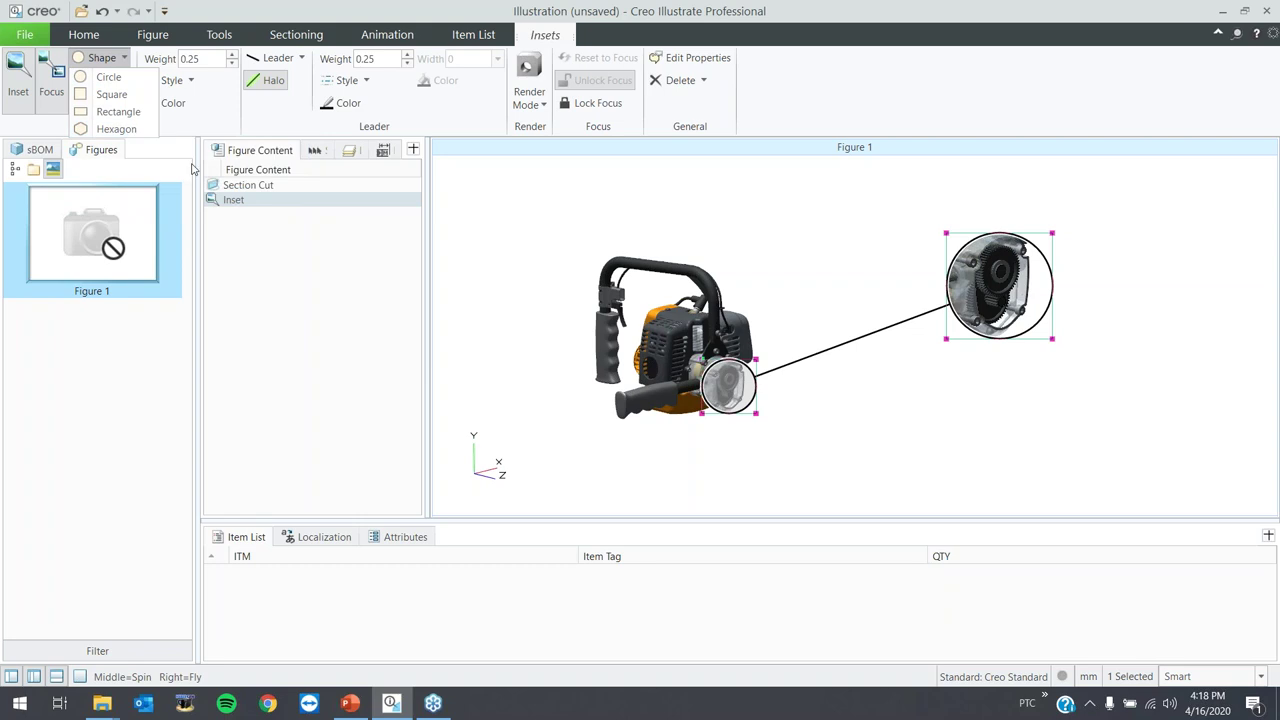
click(911, 119)
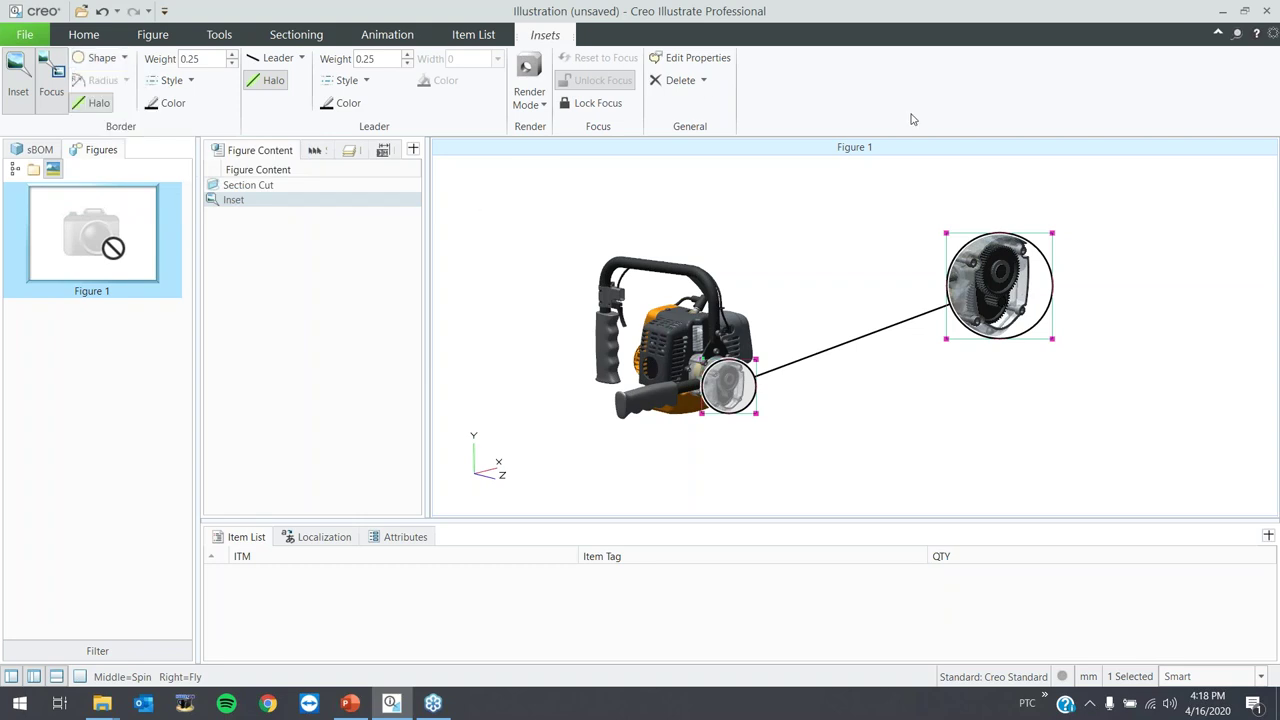
click(831, 278)
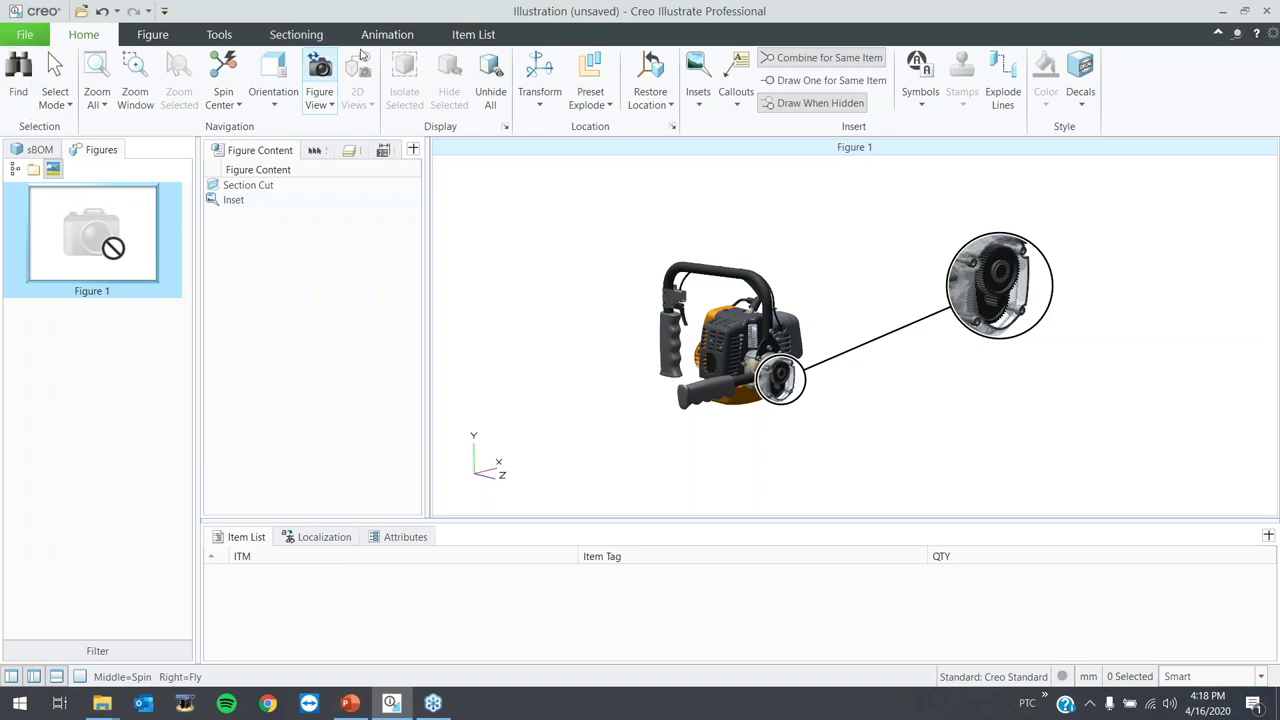
- Place a Note callout without a leader just below the gear inset
click(733, 99)
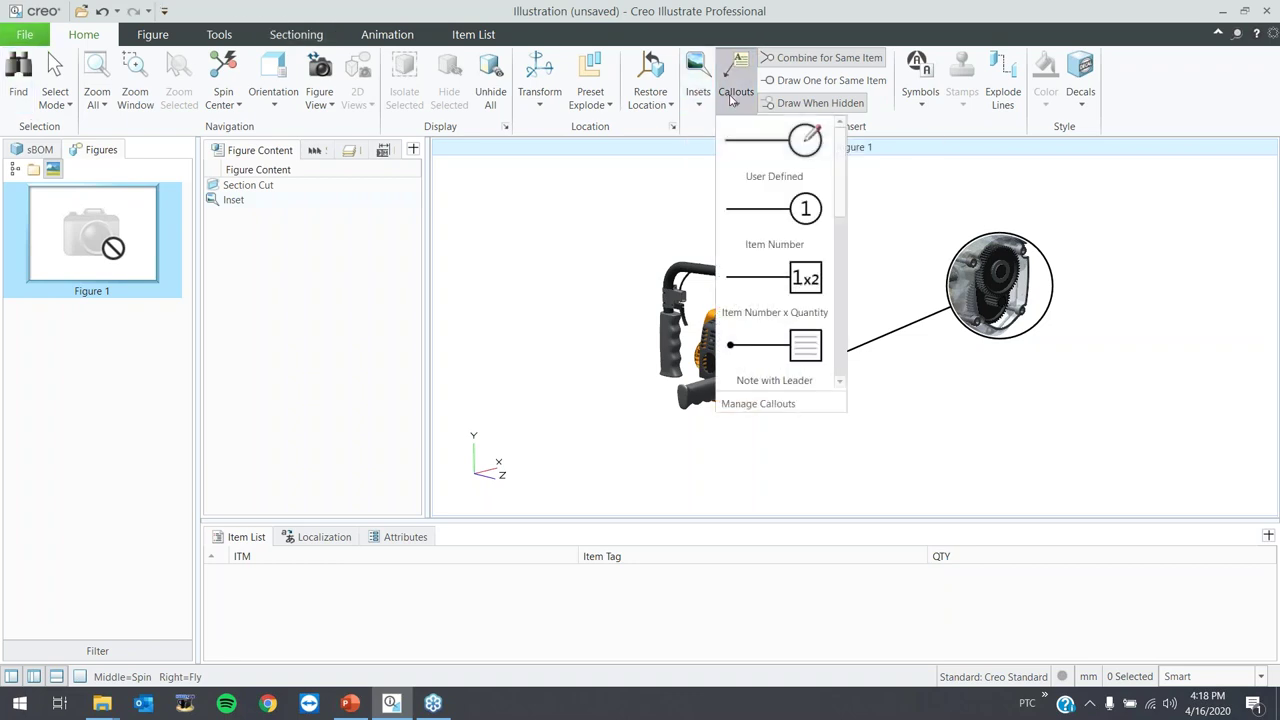
scroll(767, 320, down, 3)
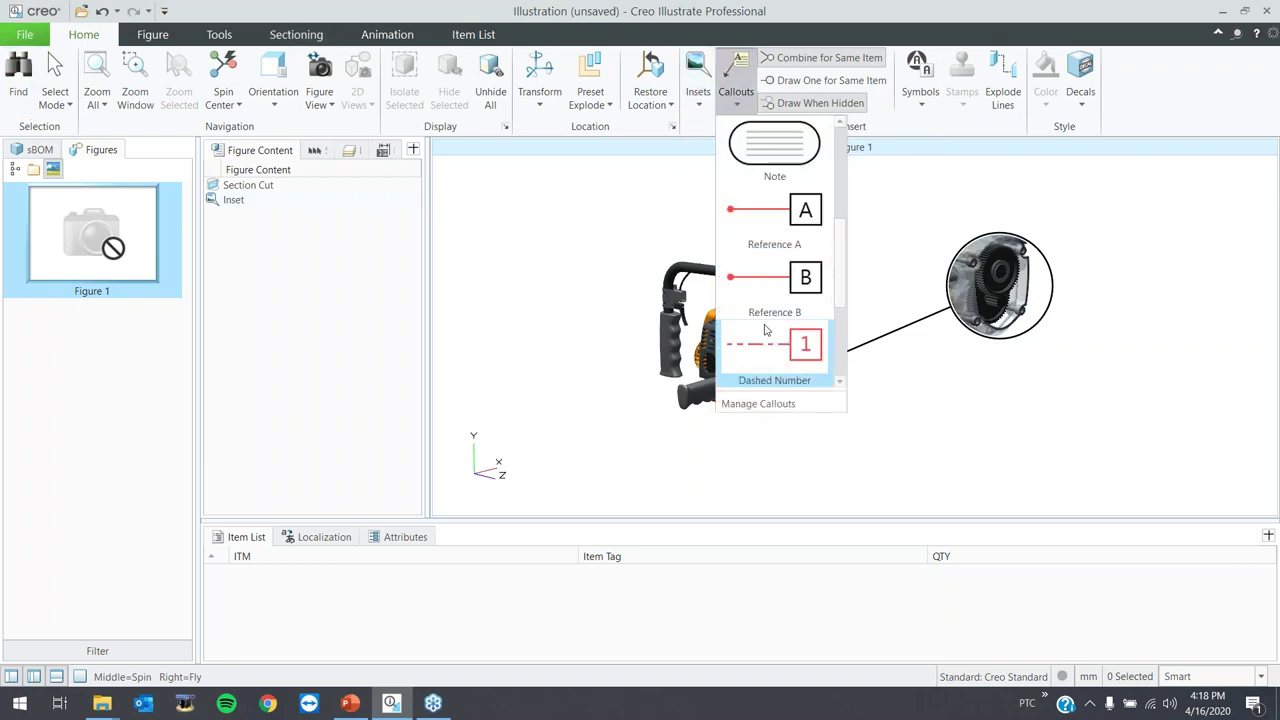
click(793, 176)
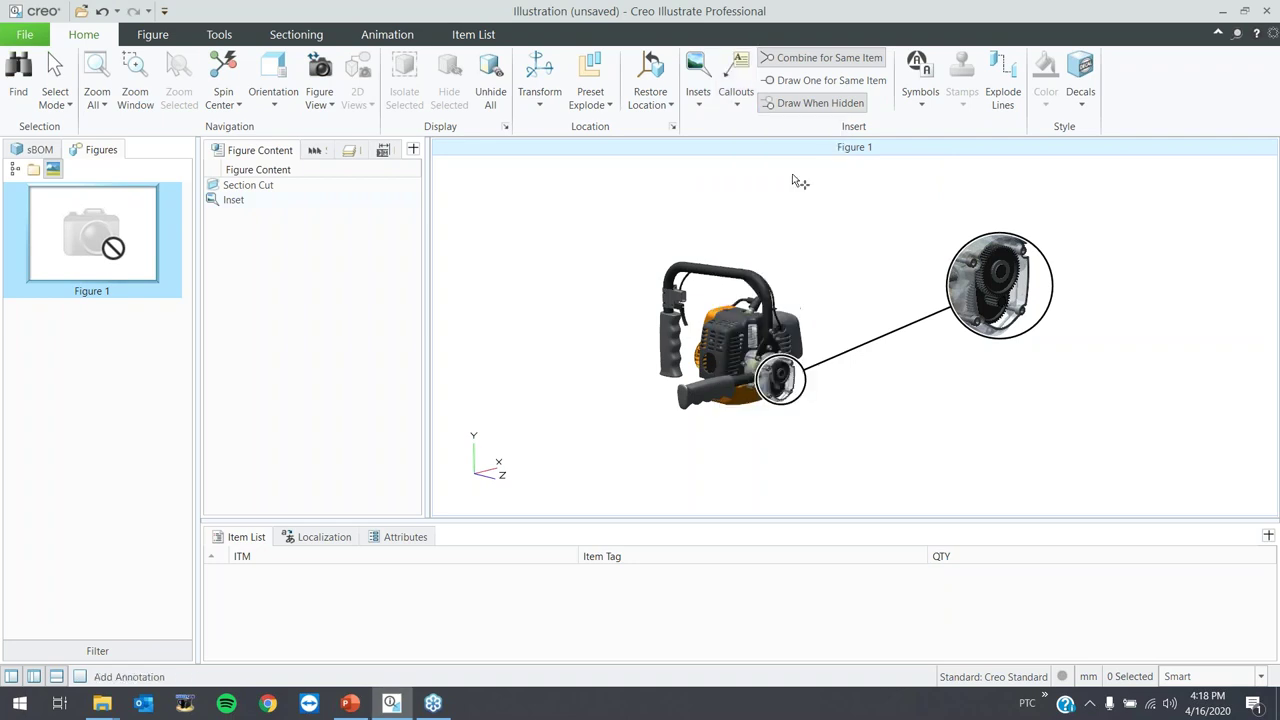
click(1005, 370)
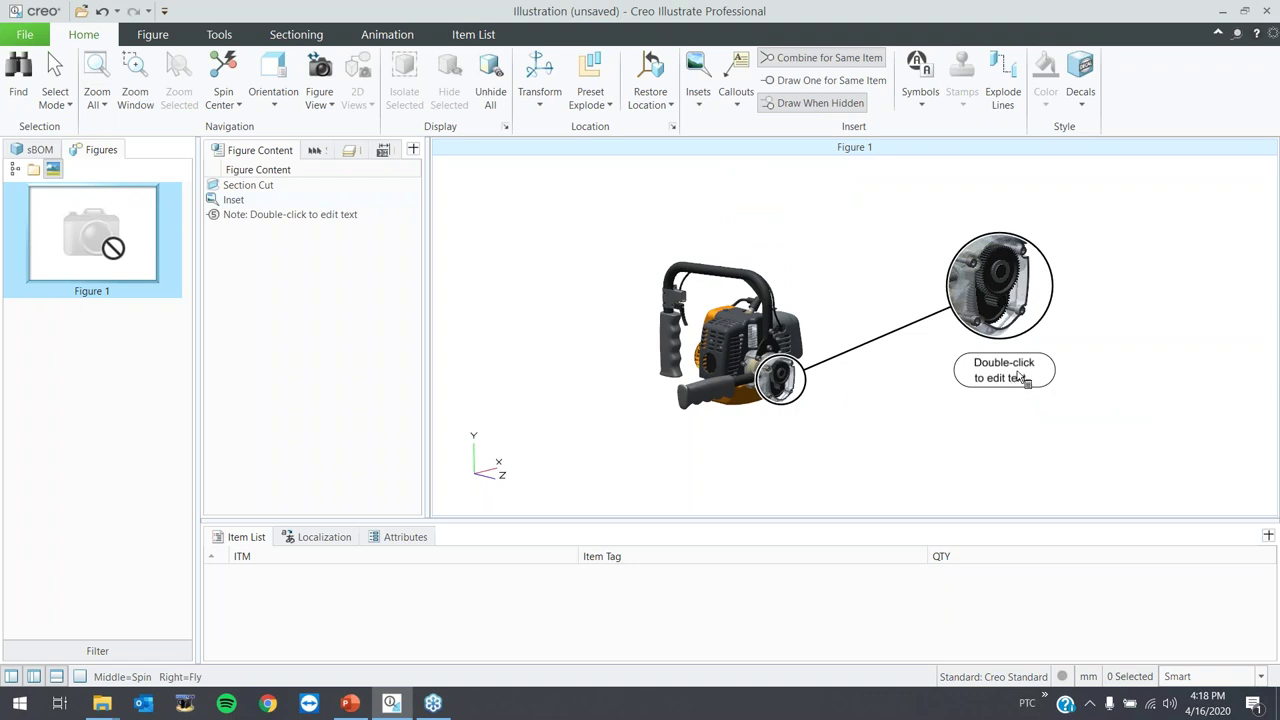
- Replace the note callout's text with "Rotating Gears" and "Use Caution" on two lines
double_click(1019, 376)
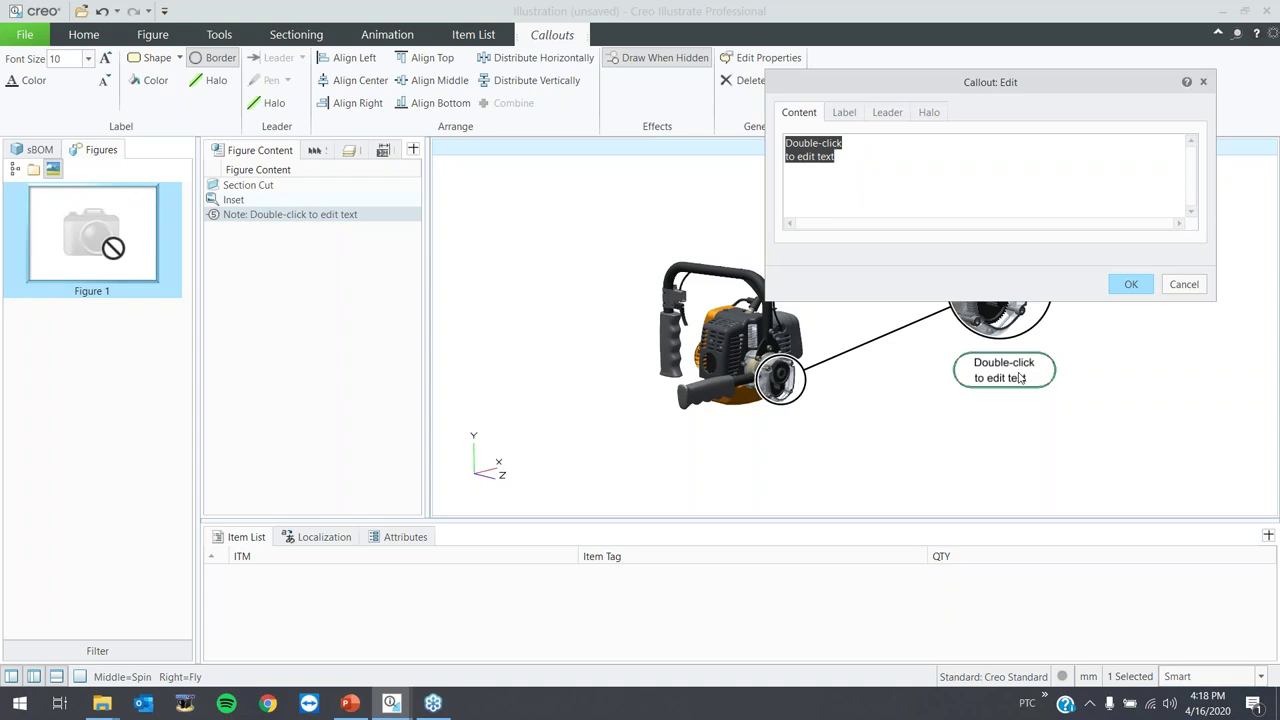
text(Rot)
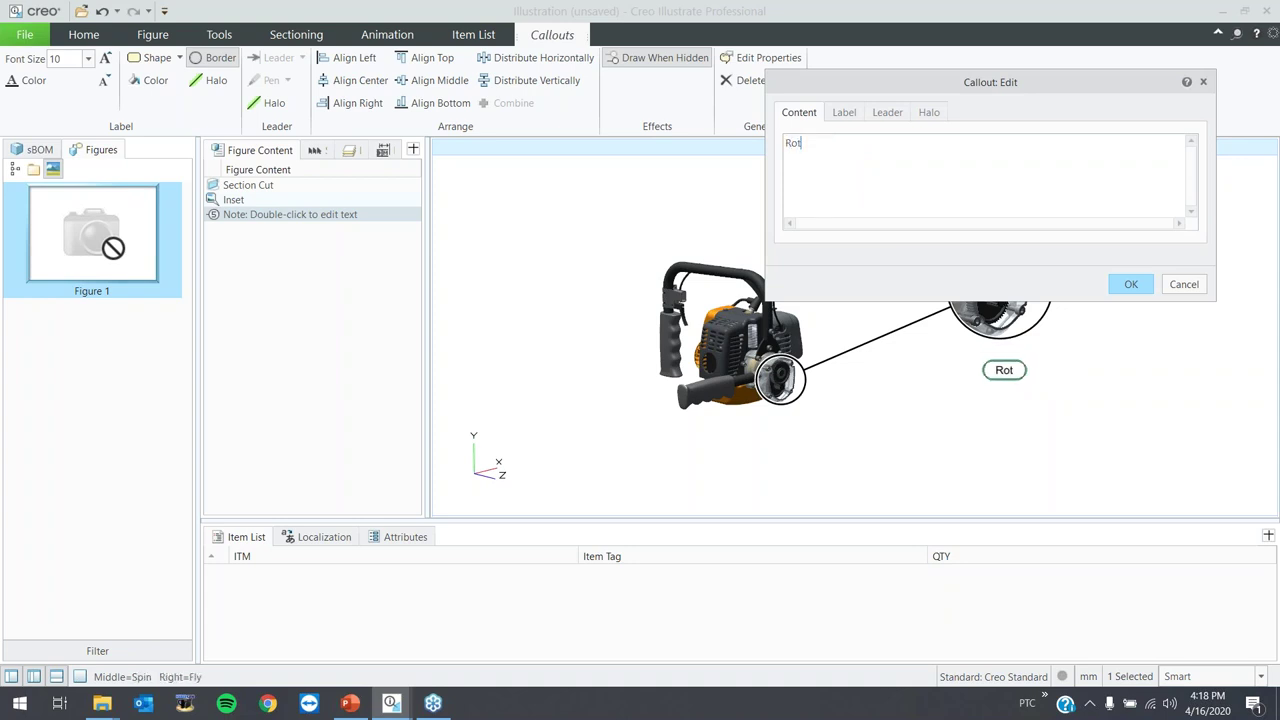
text(ating Gears)
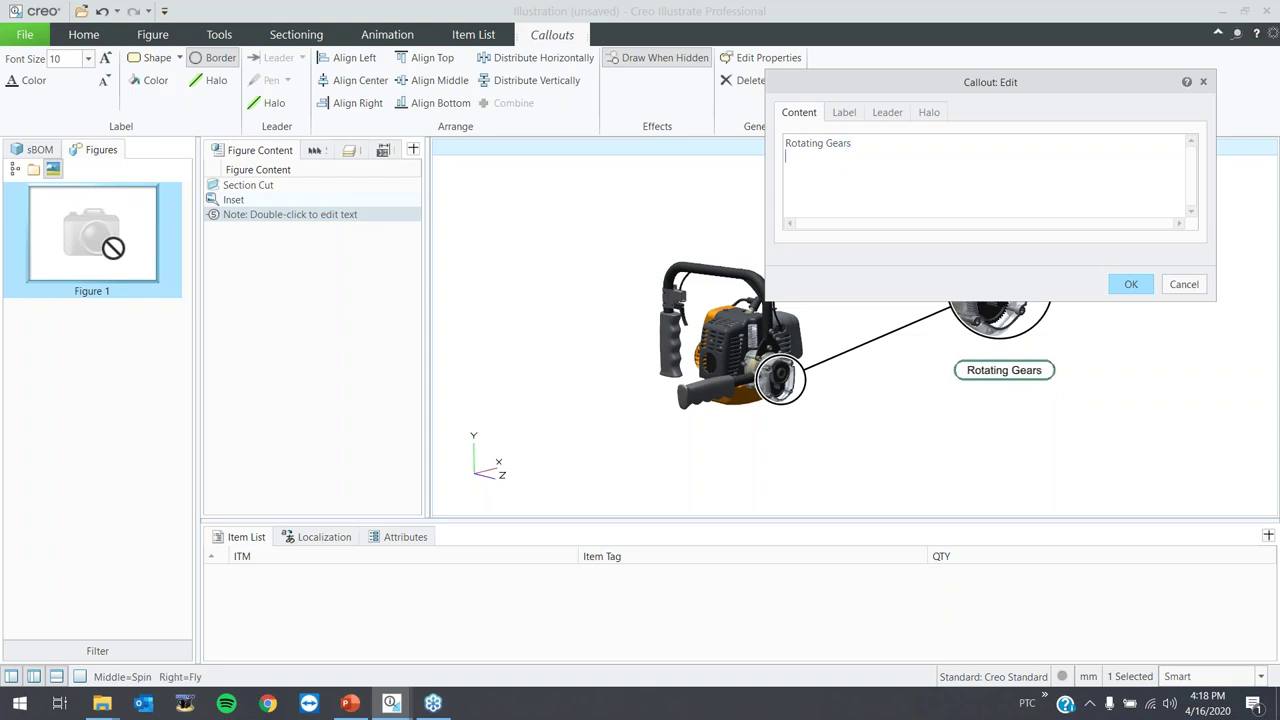
key(Return)
text(U)
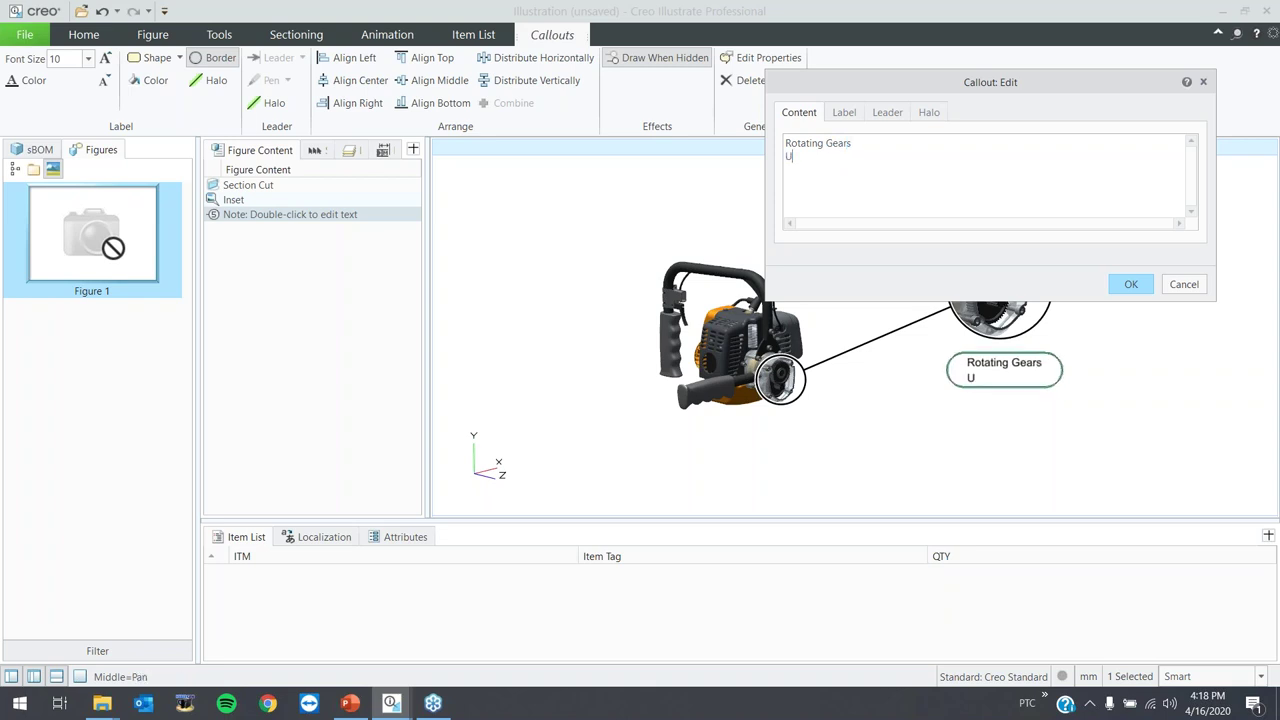
text(se Cat)
text(ution)
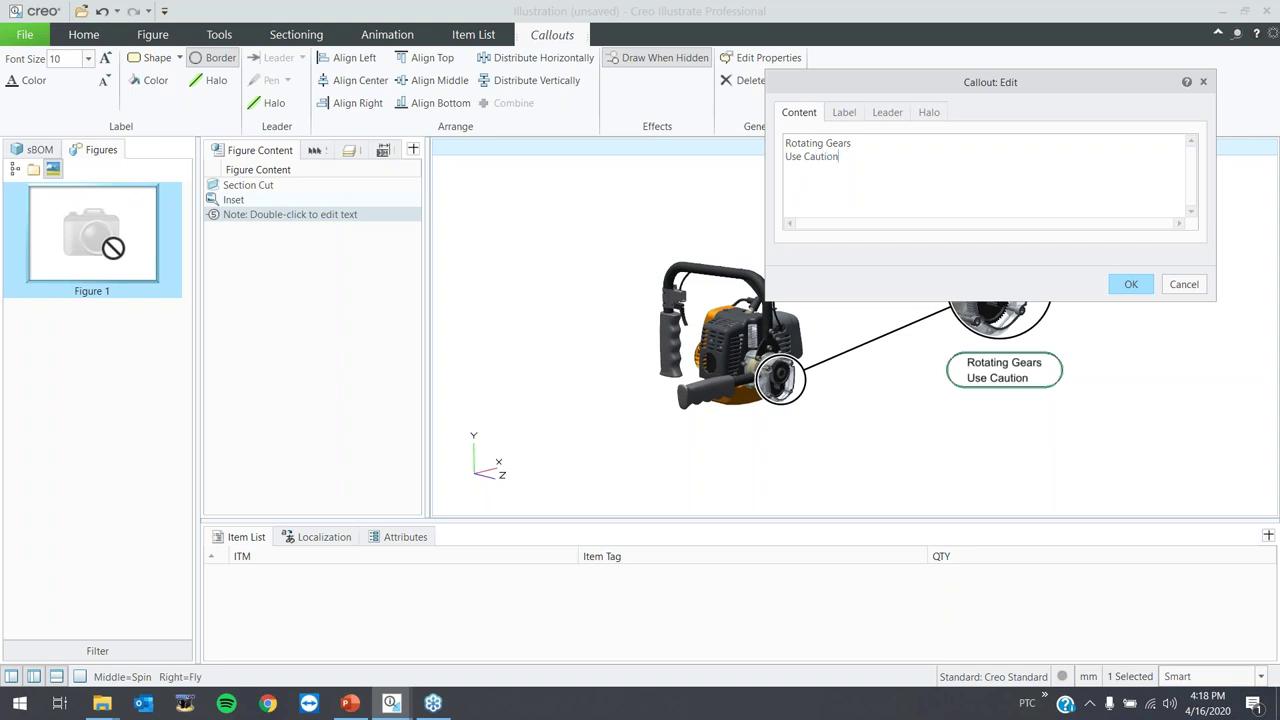
- Set the note's font size to 8, keep the Rounded Rectangle shape, and move the note slightly closer to the gear inset
click(844, 112)
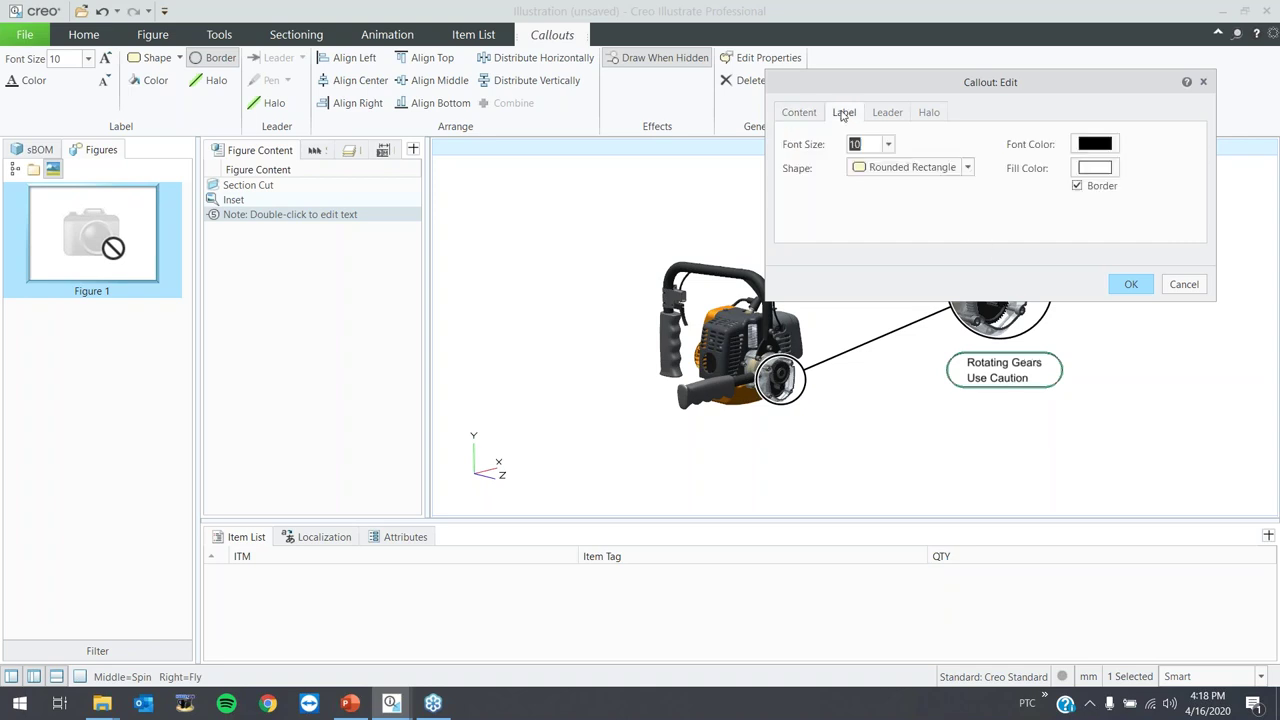
click(889, 143)
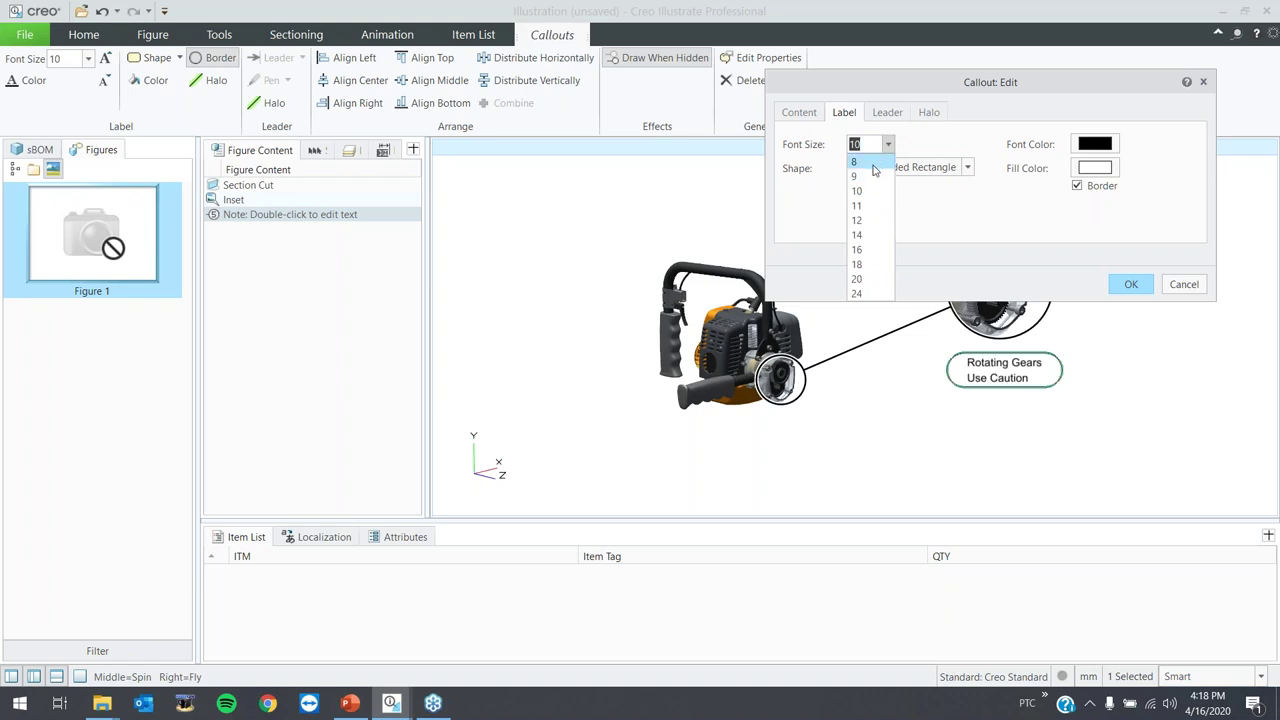
click(873, 166)
click(902, 168)
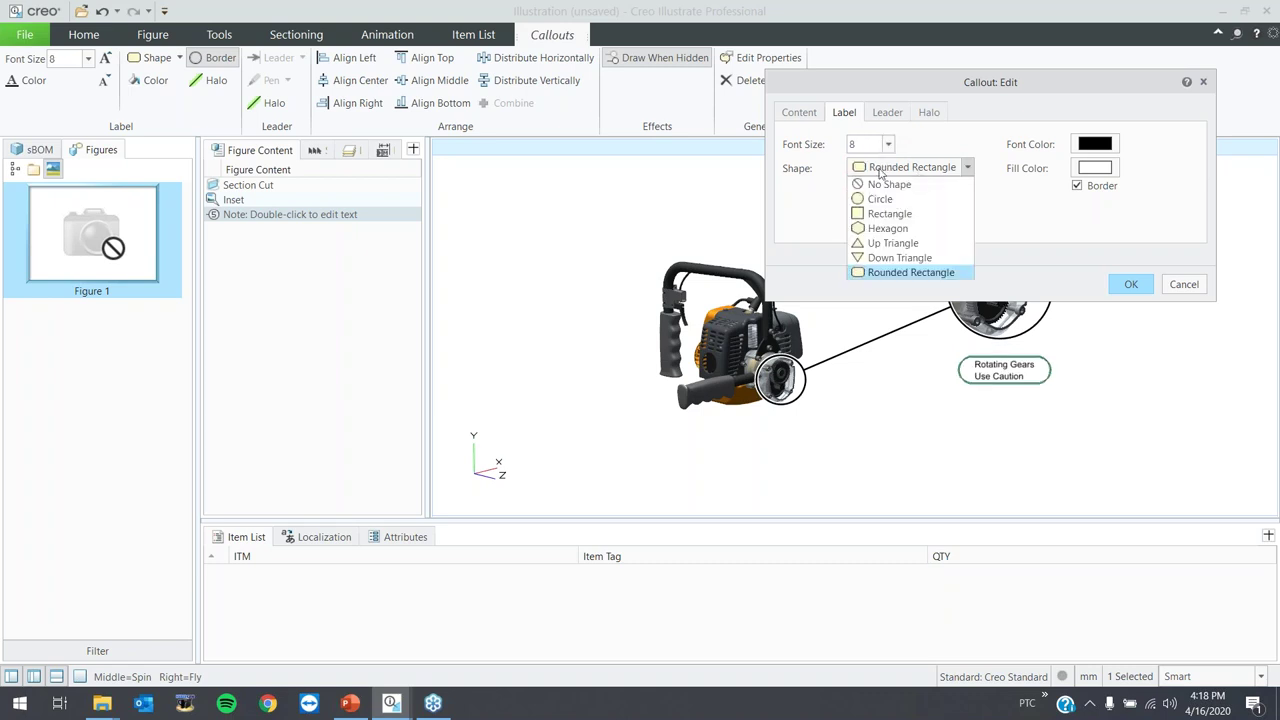
click(936, 171)
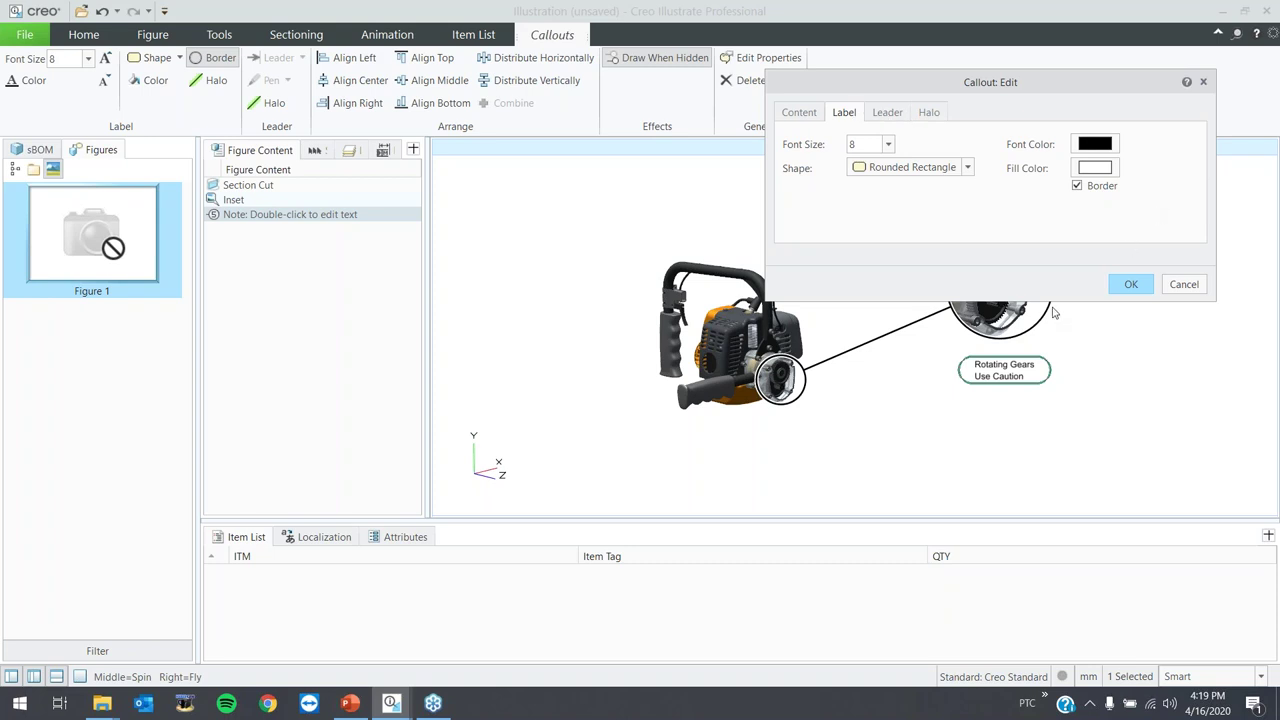
click(1120, 287)
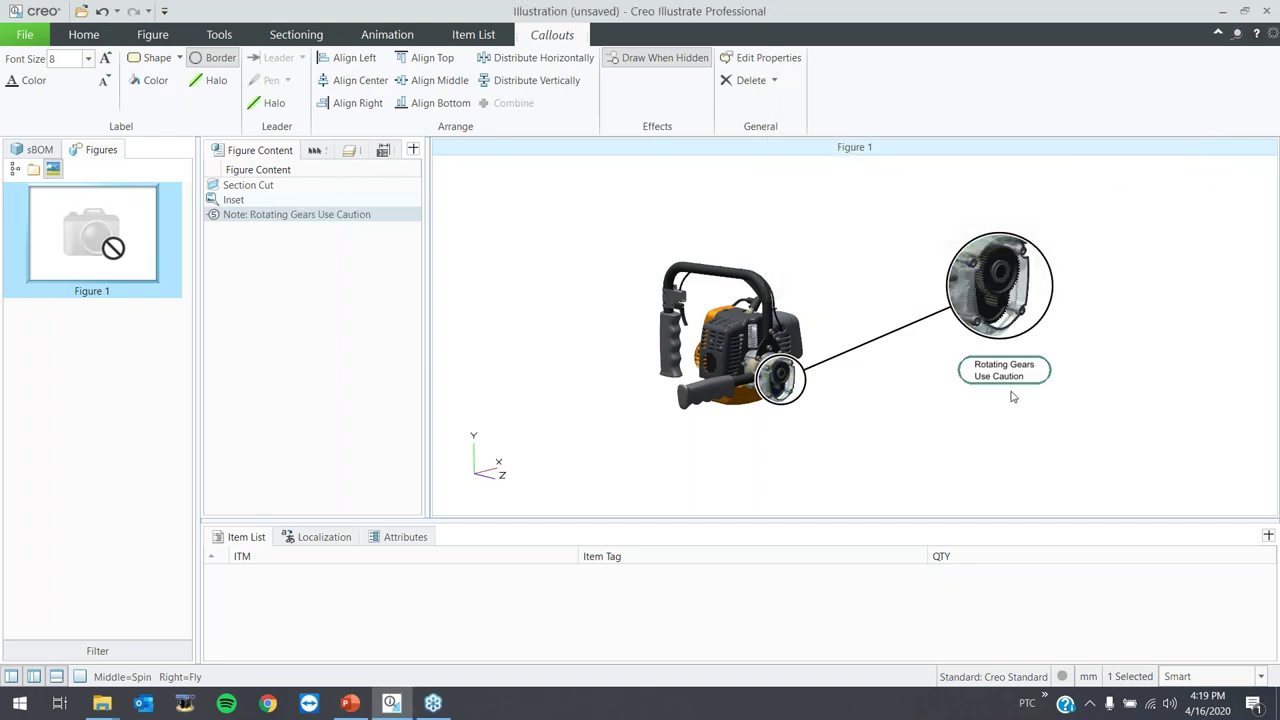
mouse_move(1008, 375)
mouse_down()
mouse_move(986, 363)
mouse_move(1017, 361)
mouse_up()
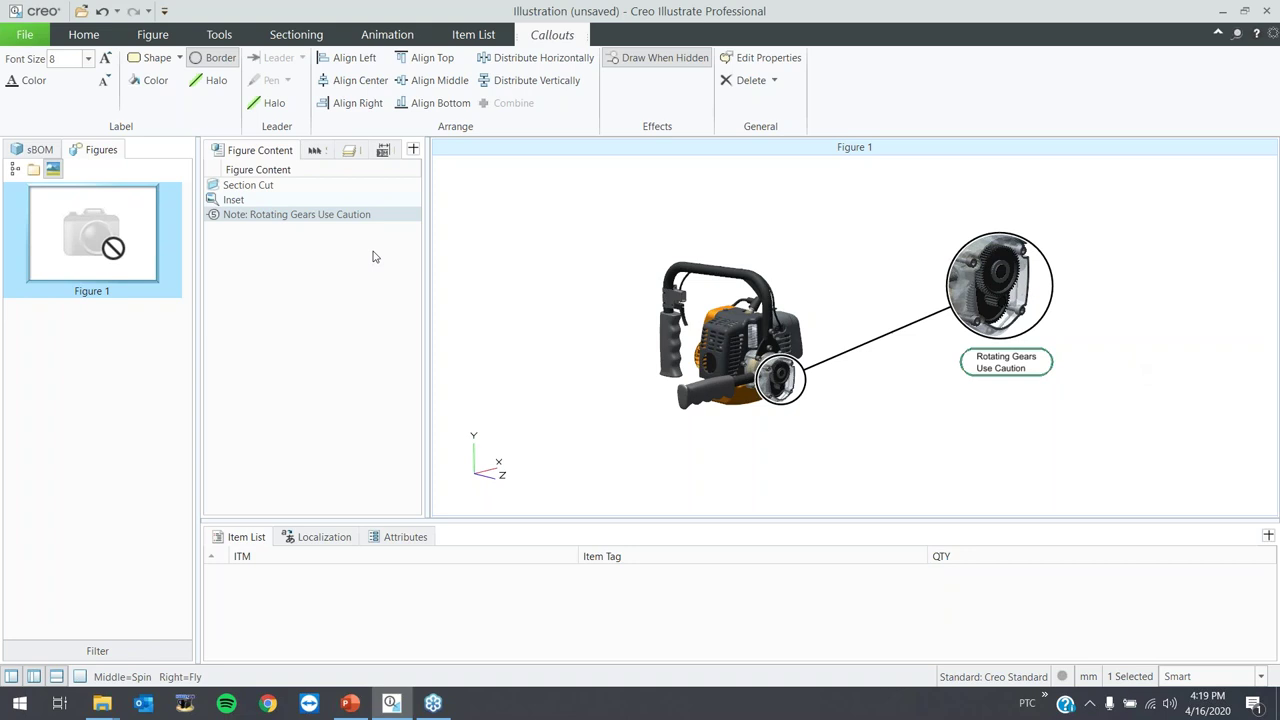
- Look over the section cut, inset and note entries in the figure content and check the note's editable properties
click(257, 187)
click(257, 201)
click(254, 215)
right_click(252, 218)
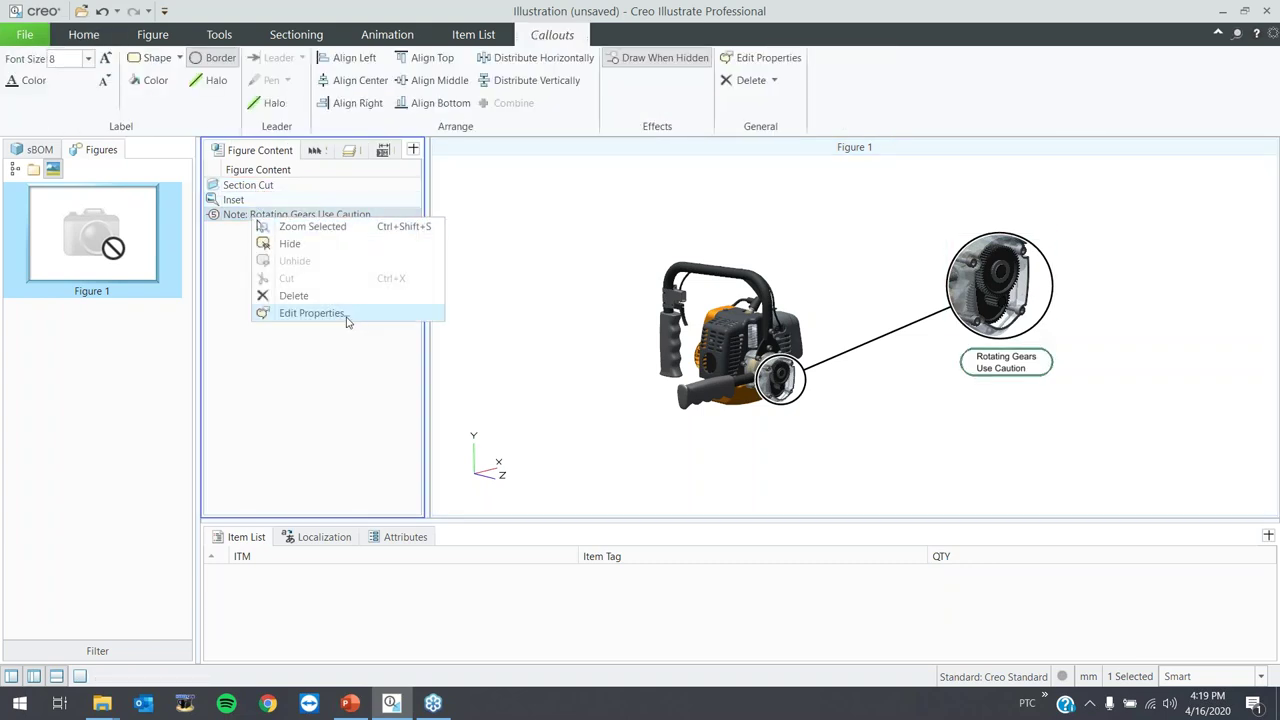
click(311, 313)
click(1136, 289)
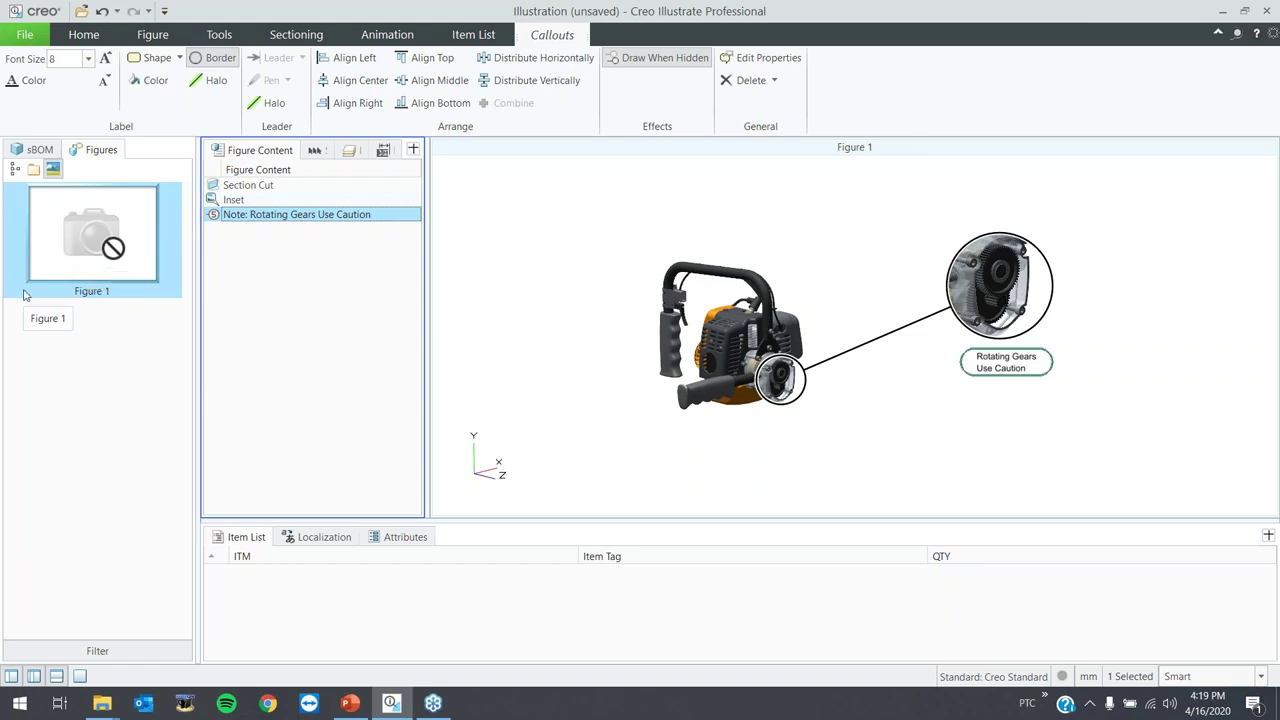
- Store the current view as the figure view of Figure 1
click(84, 34)
click(320, 100)
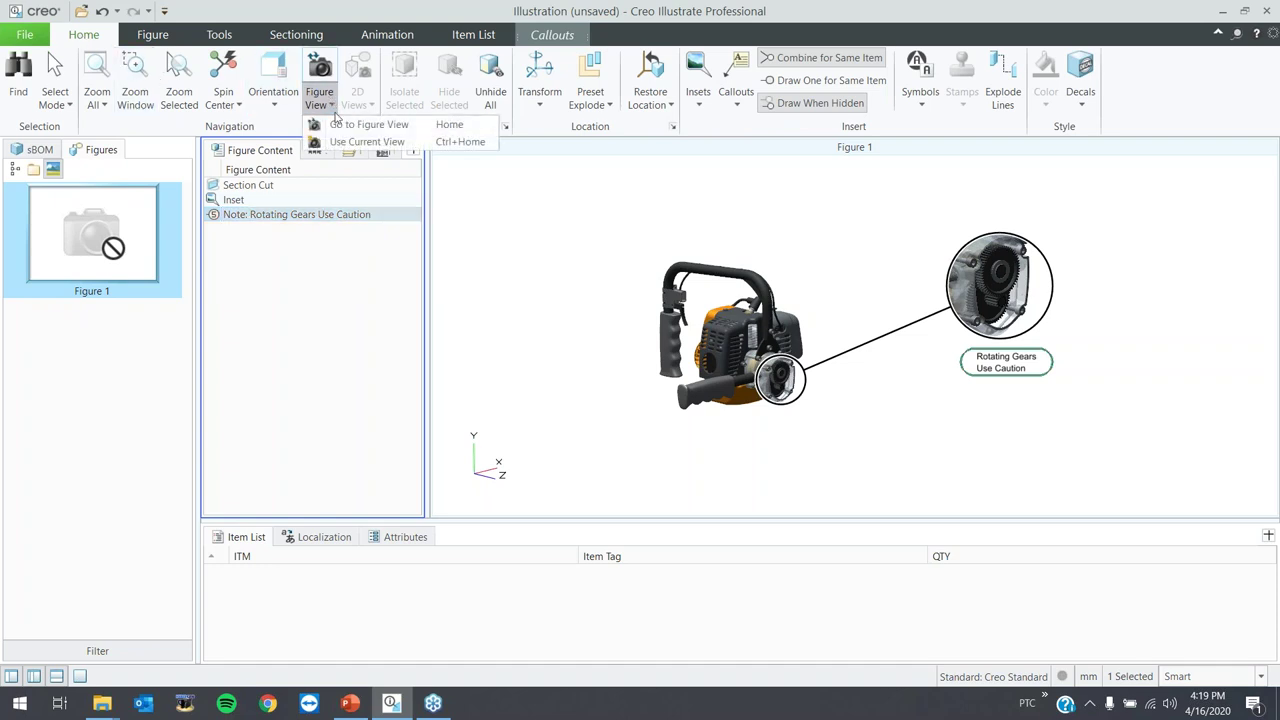
click(337, 142)
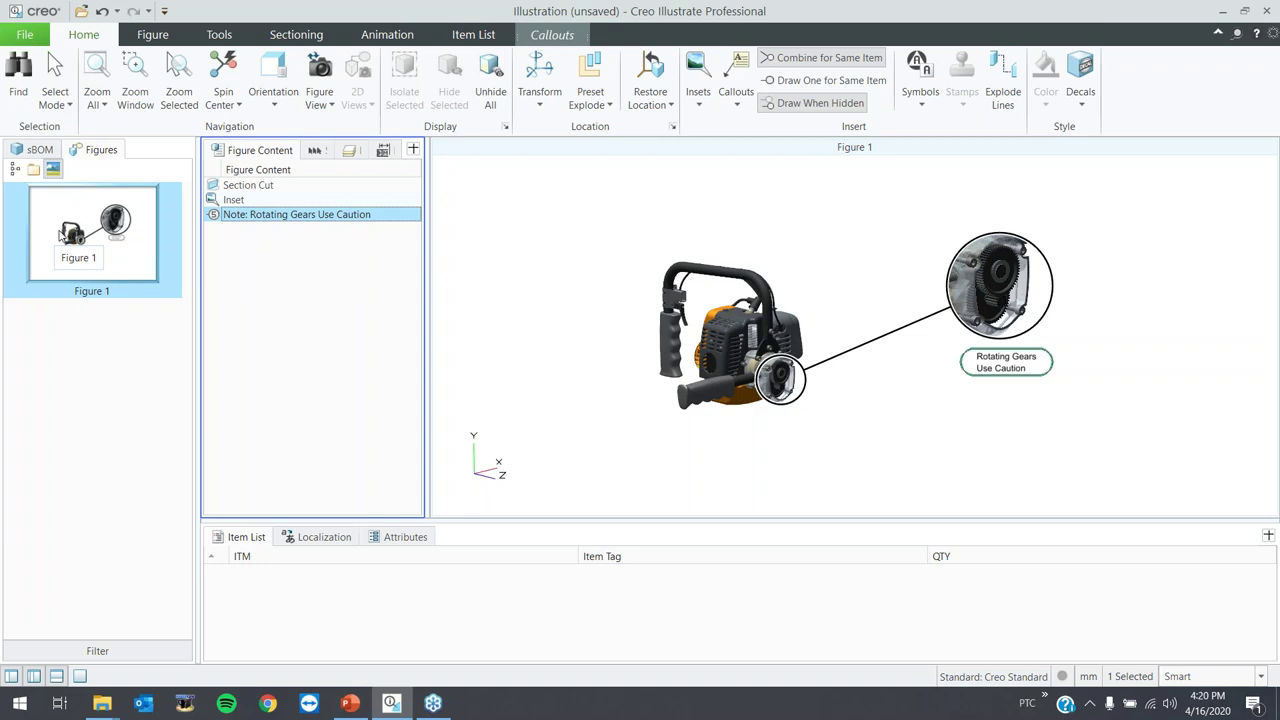
- Rename Figure 1 as Inset_Section_View
right_click(108, 294)
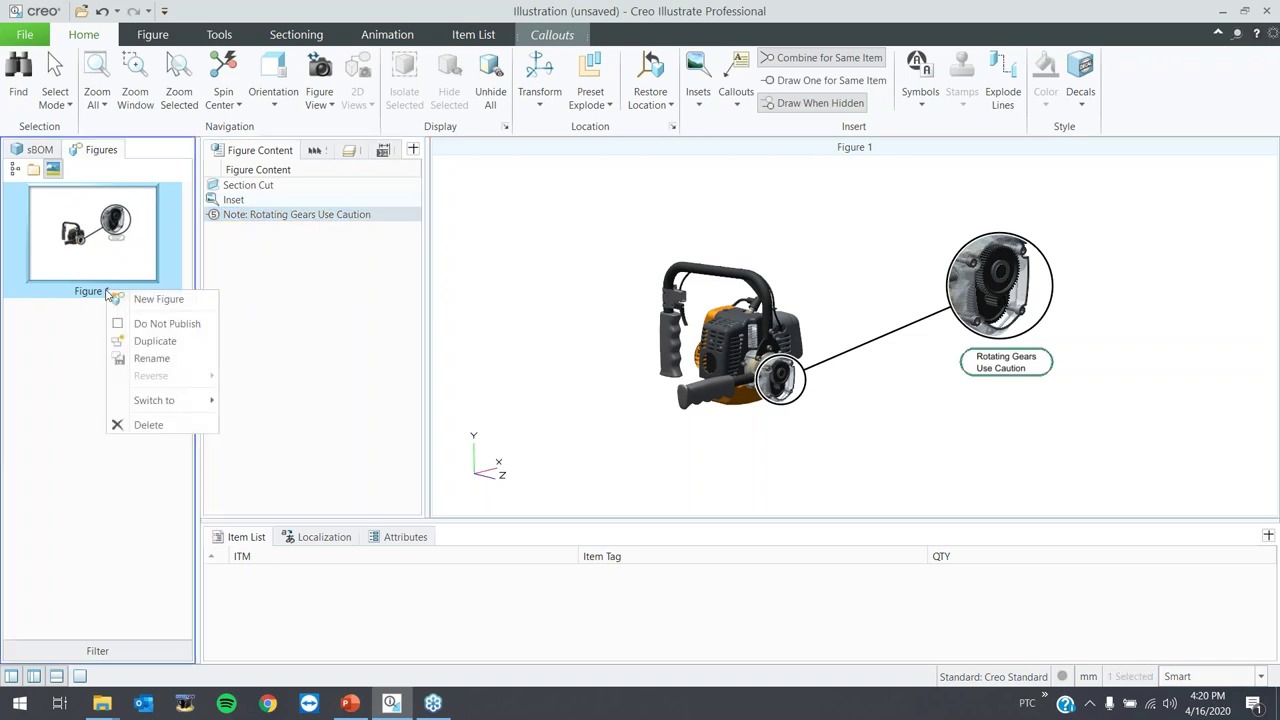
click(152, 358)
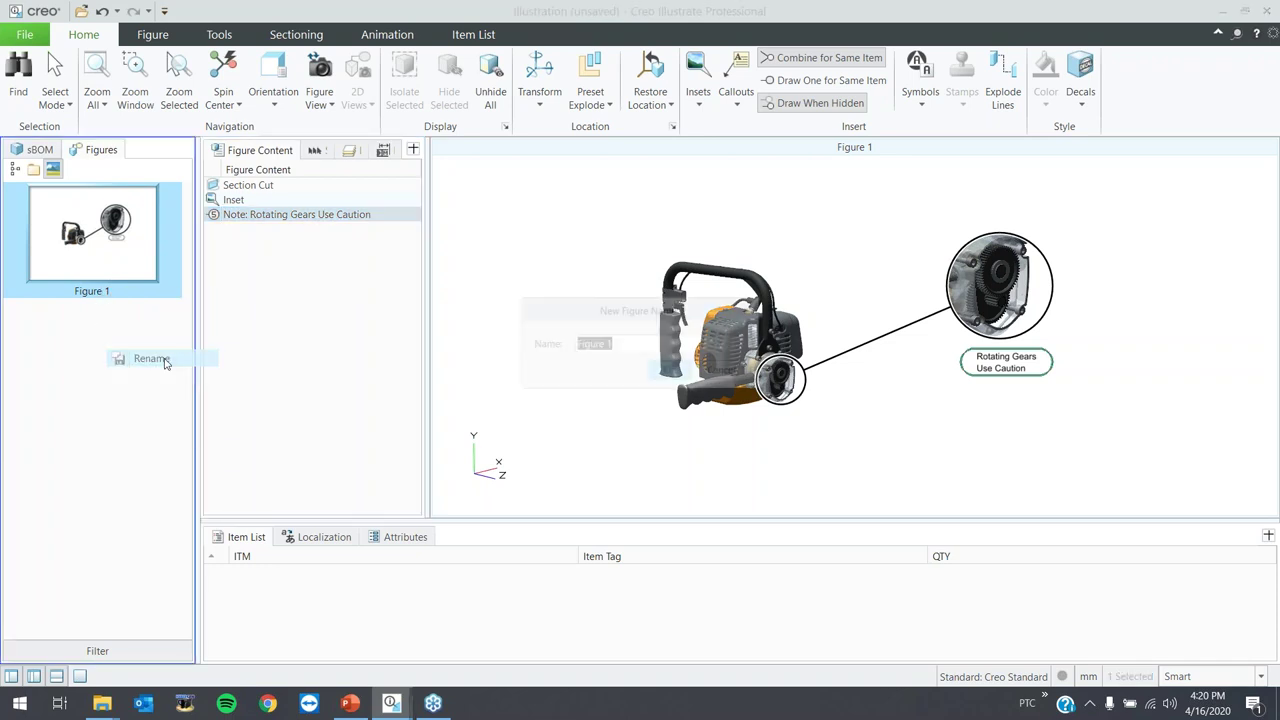
text(S)
text(nse)
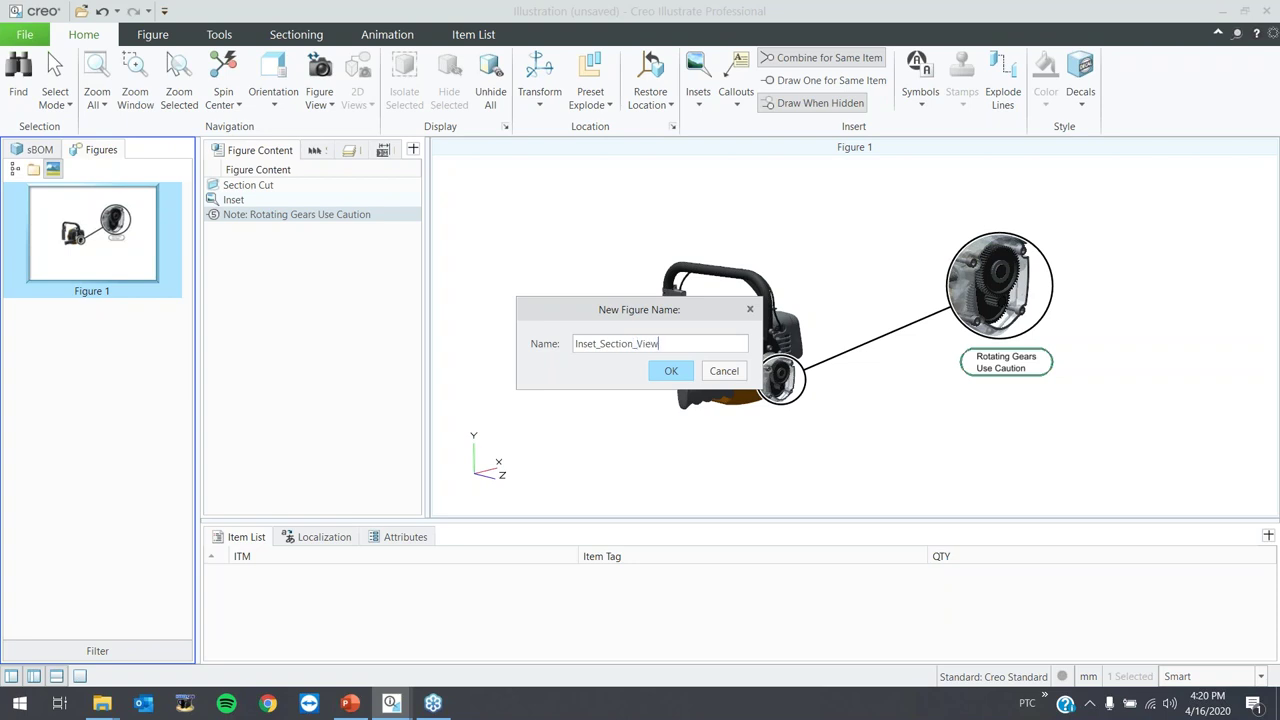
key(Return)
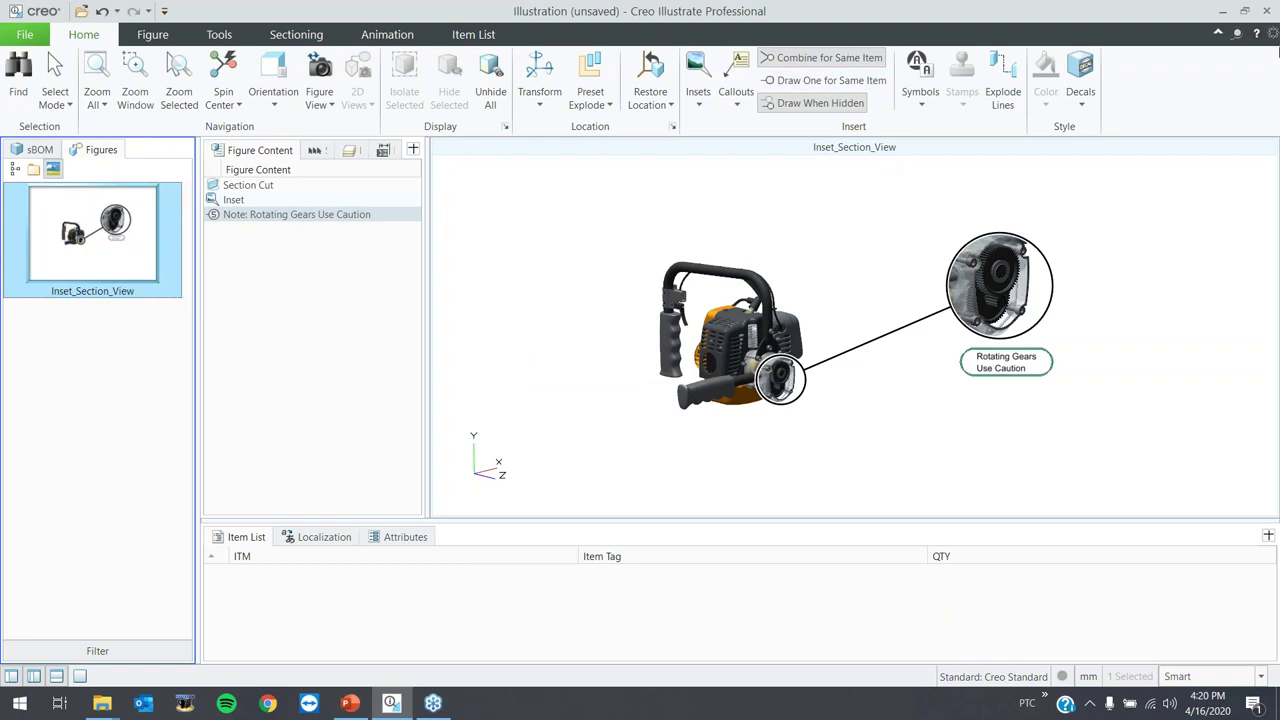
- Create a new 3D figure from the Default representation of drill.pvz and postpone setting its figure view
mouse_move(1268, 56)
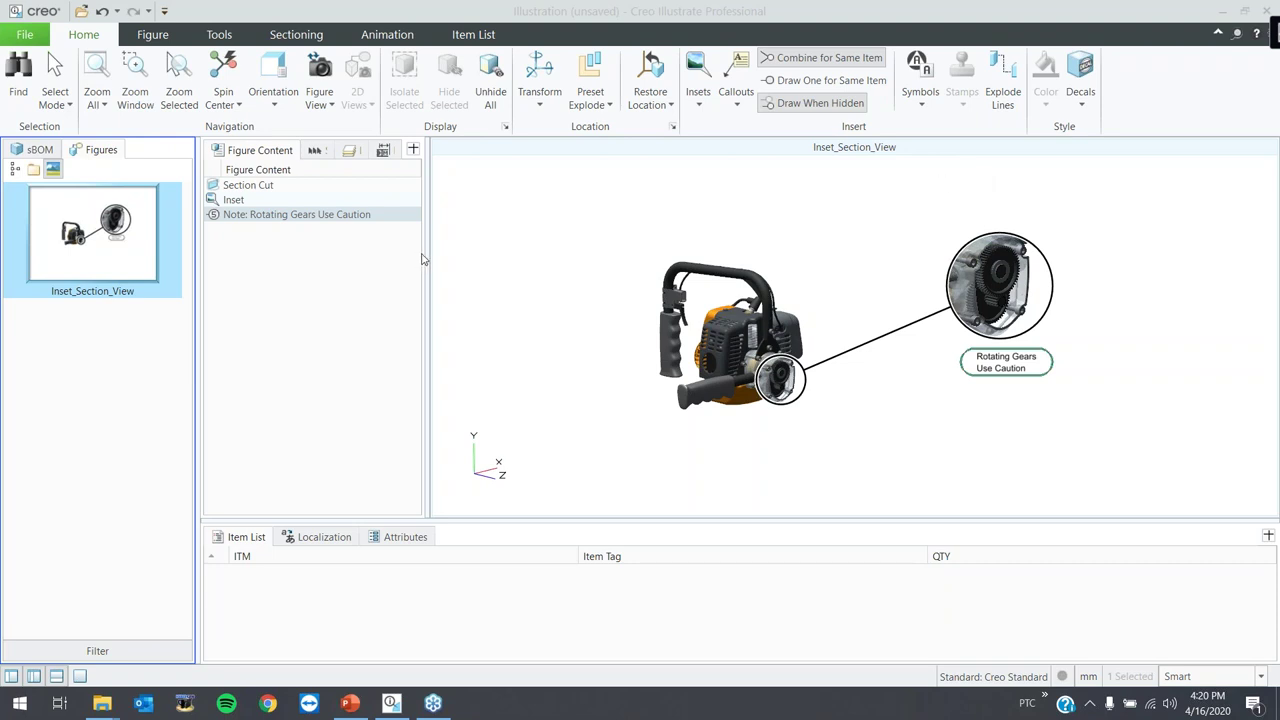
right_click(56, 354)
click(33, 349)
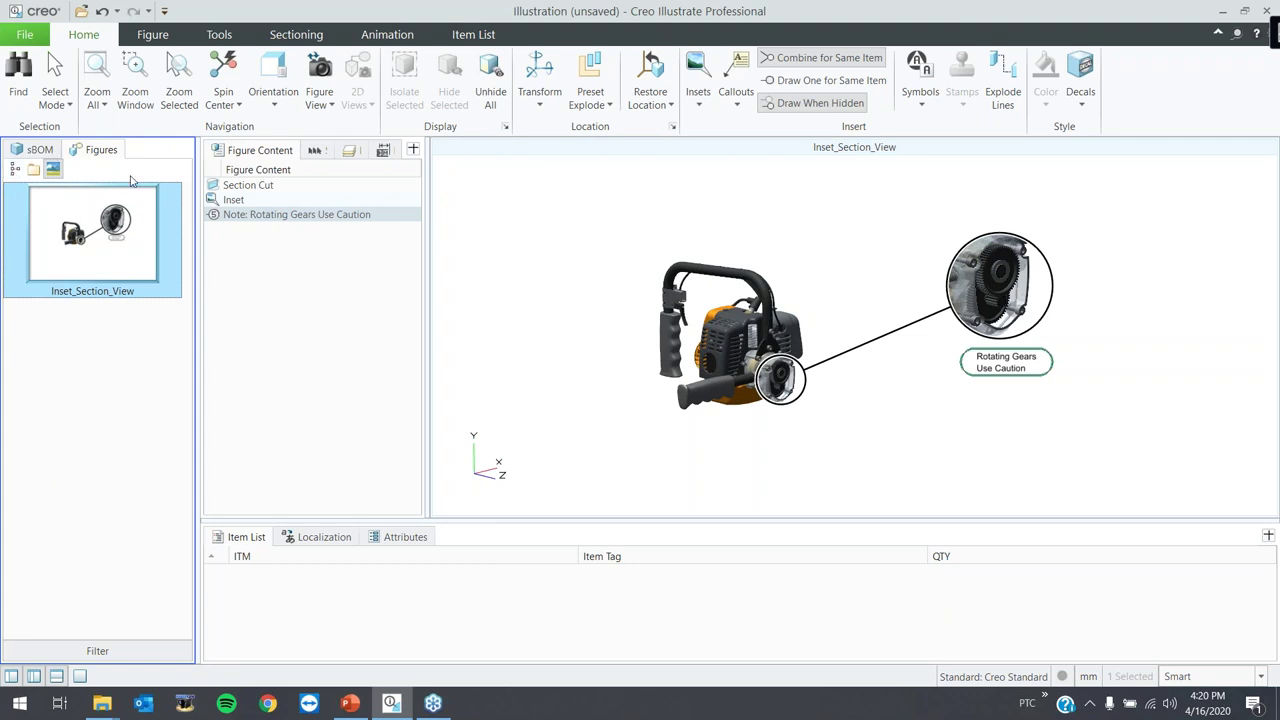
right_click(85, 357)
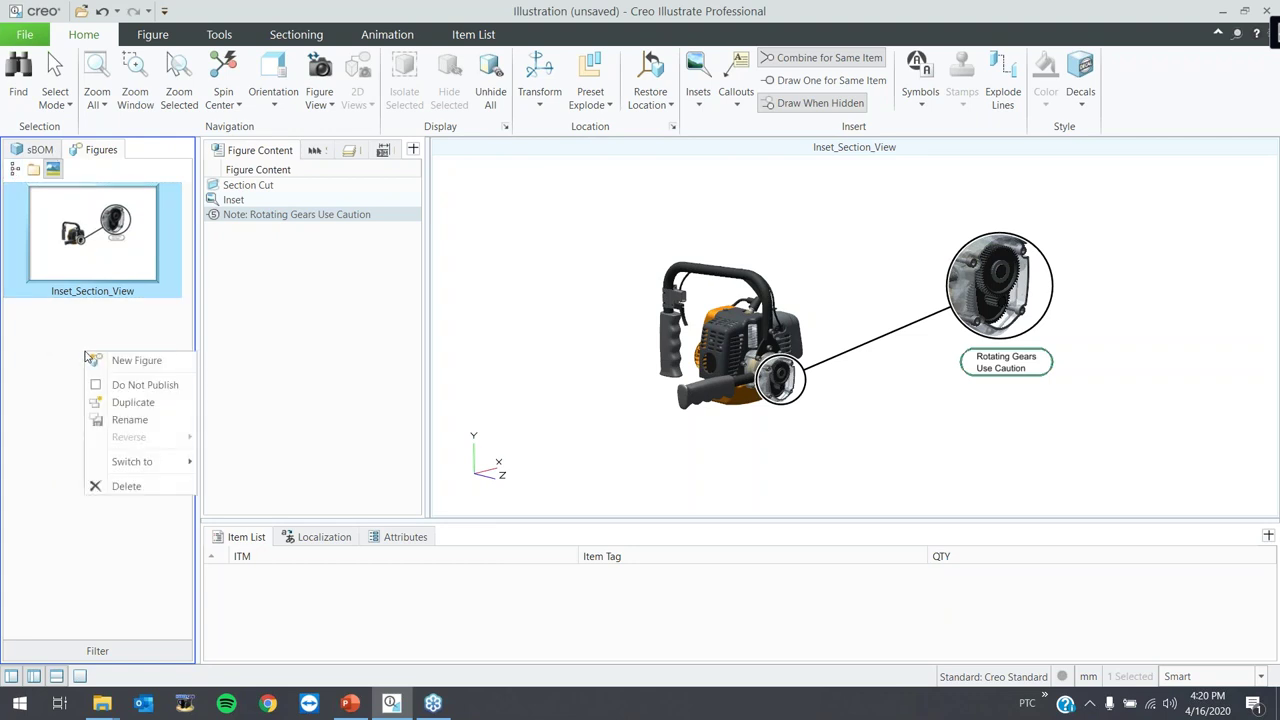
click(95, 361)
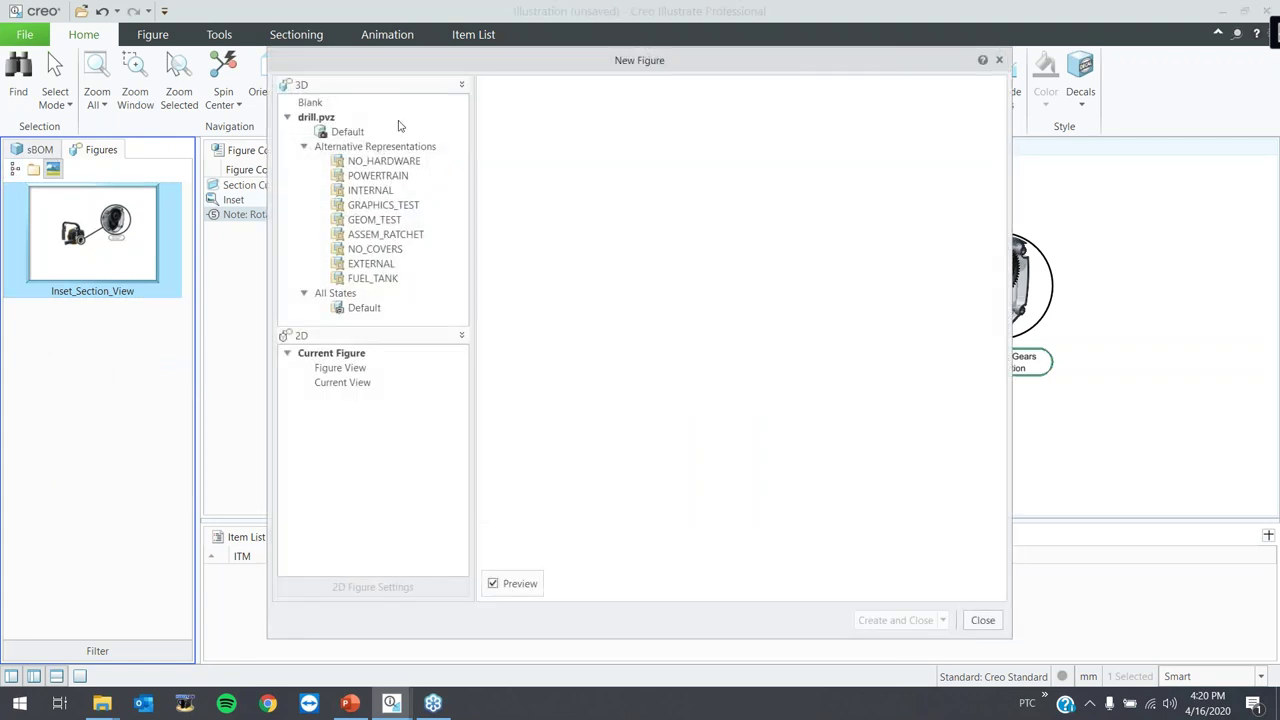
click(350, 133)
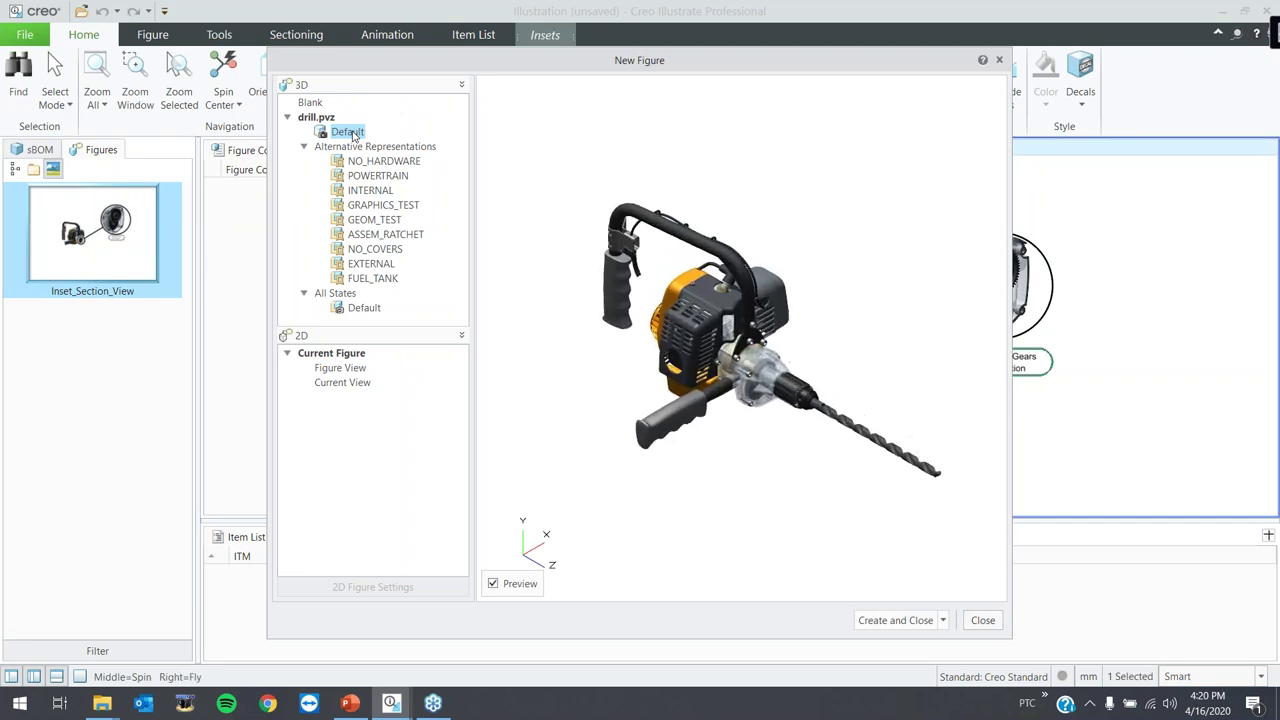
click(881, 619)
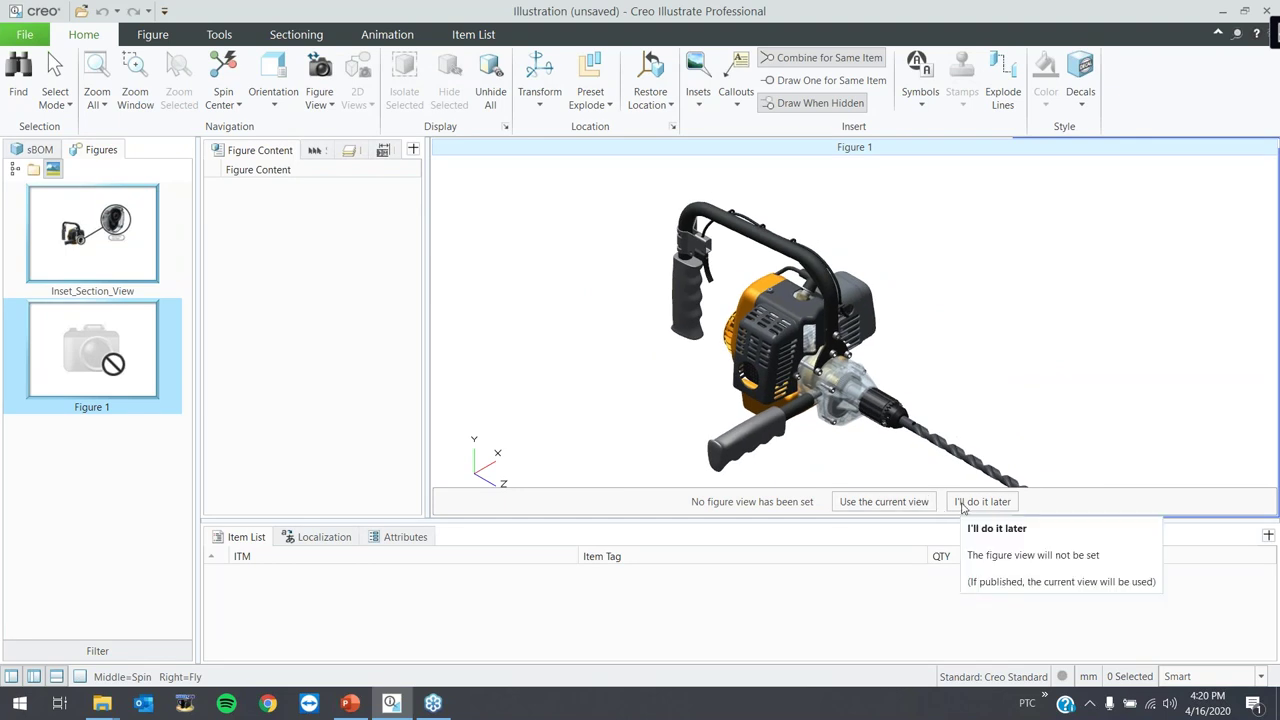
click(968, 503)
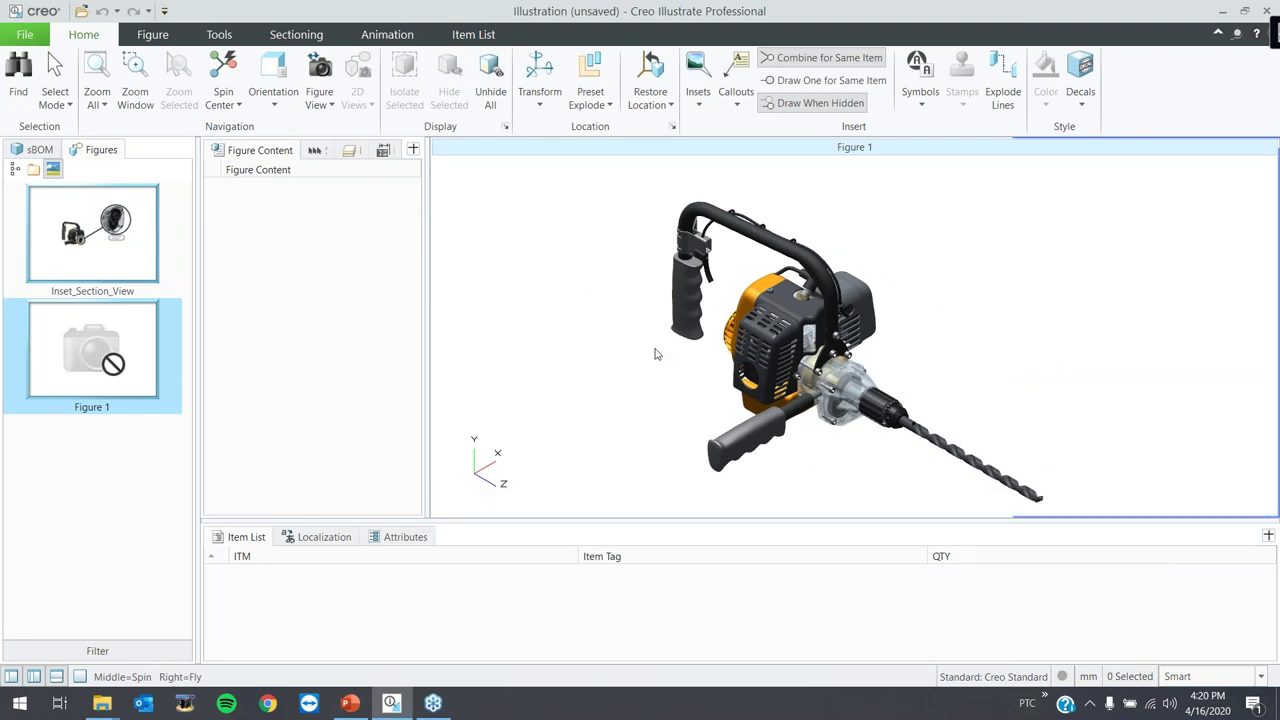
- Orient the new figure to the saved 3D_2 view of drill.pvz and zoom out around the drill
click(272, 82)
mouse_move(305, 310)
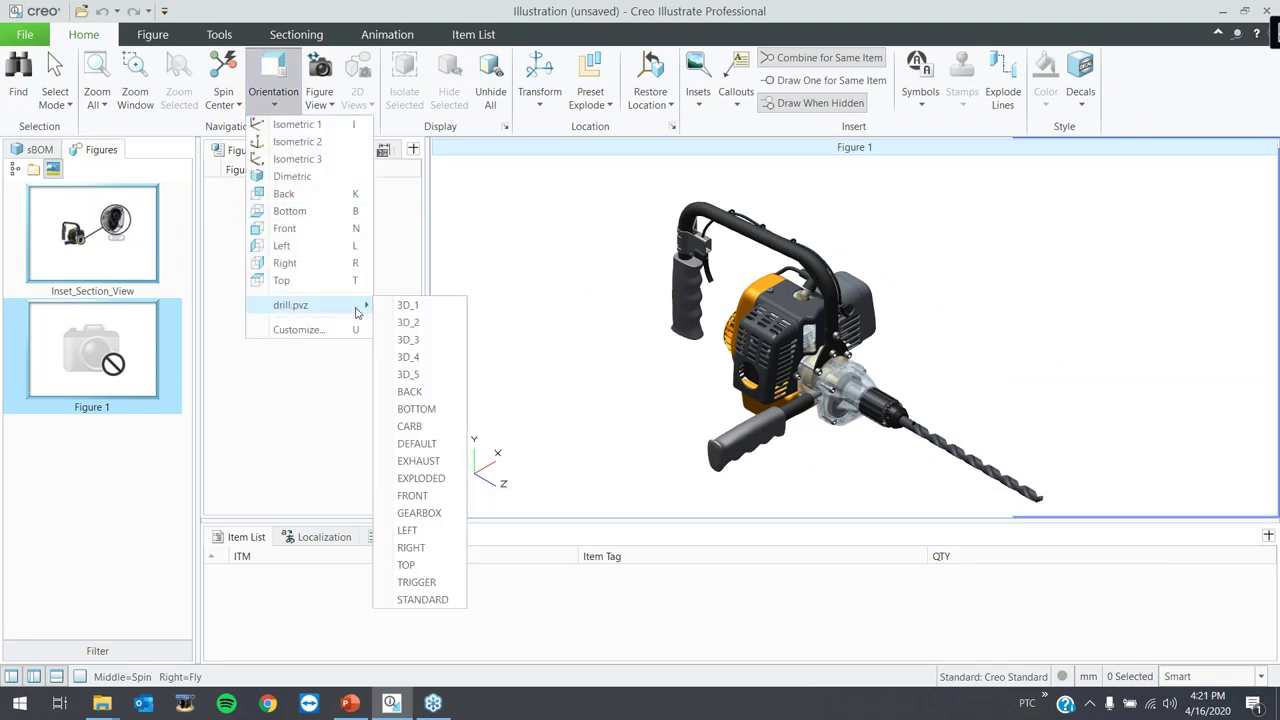
click(400, 329)
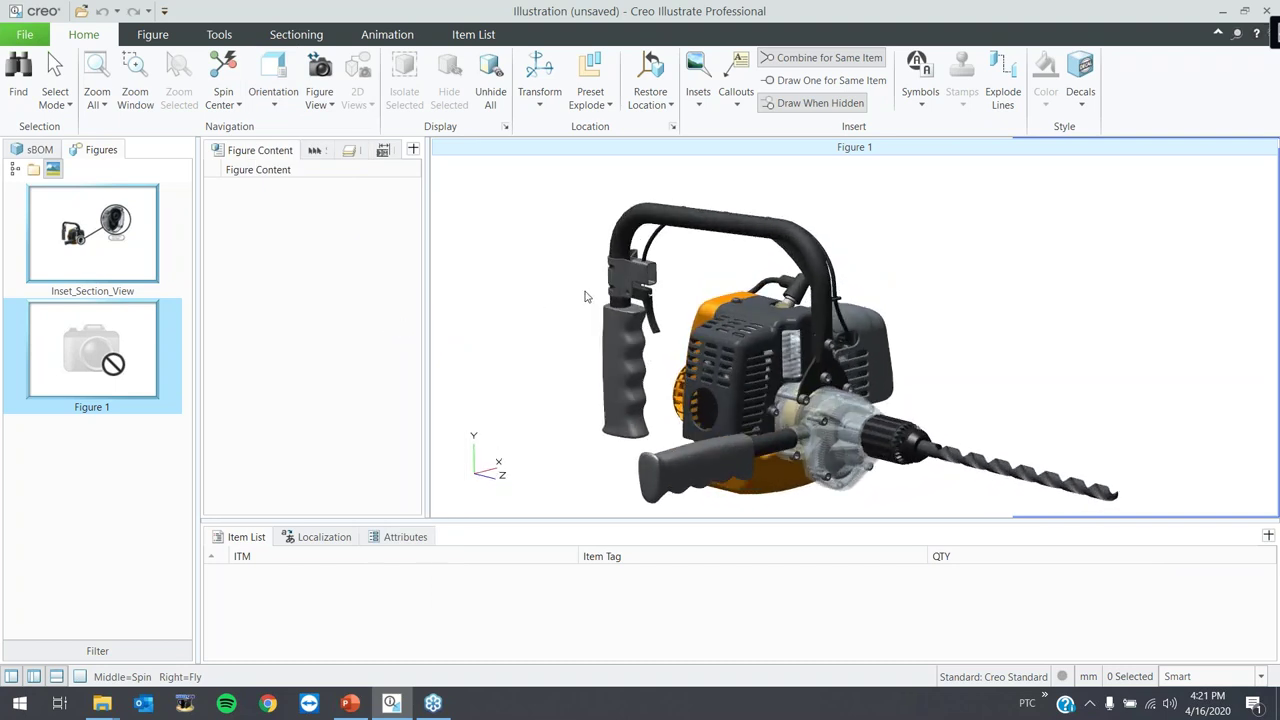
scroll(579, 278, down, 3)
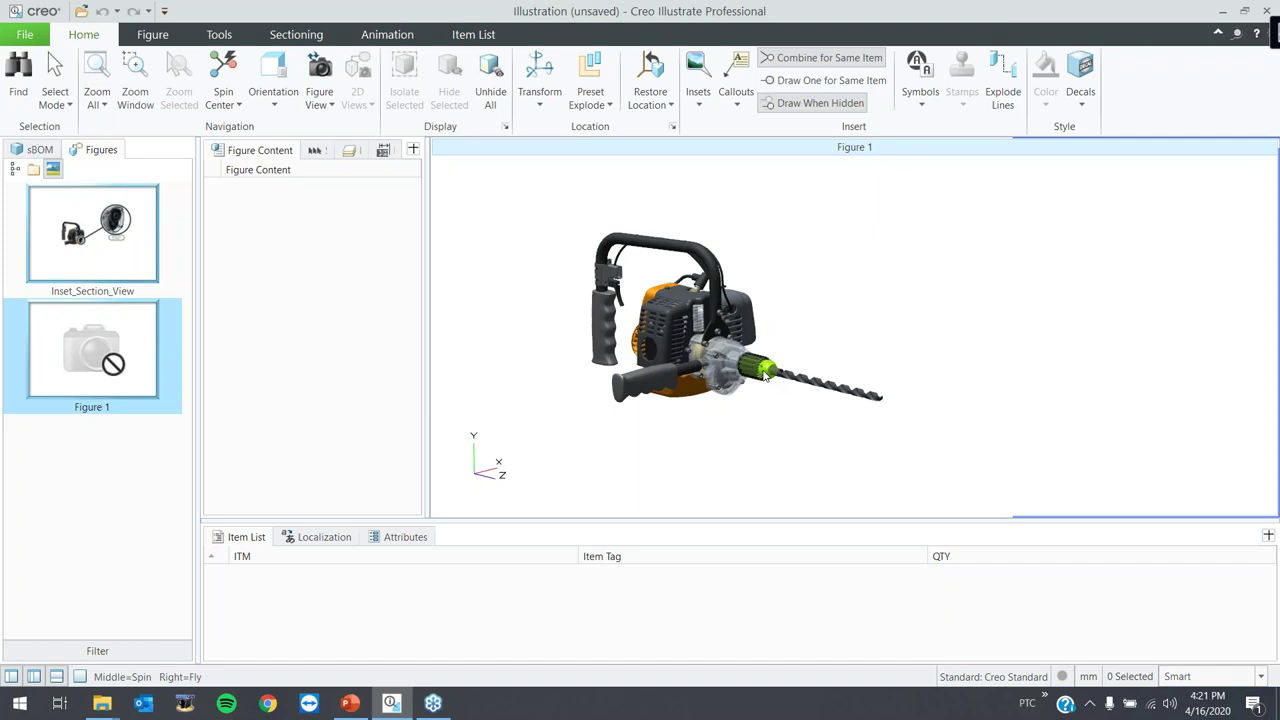
- Hide the Engine and Handle groups of the sBOM, leaving only the Gearbox displayed in the new figure
click(40, 148)
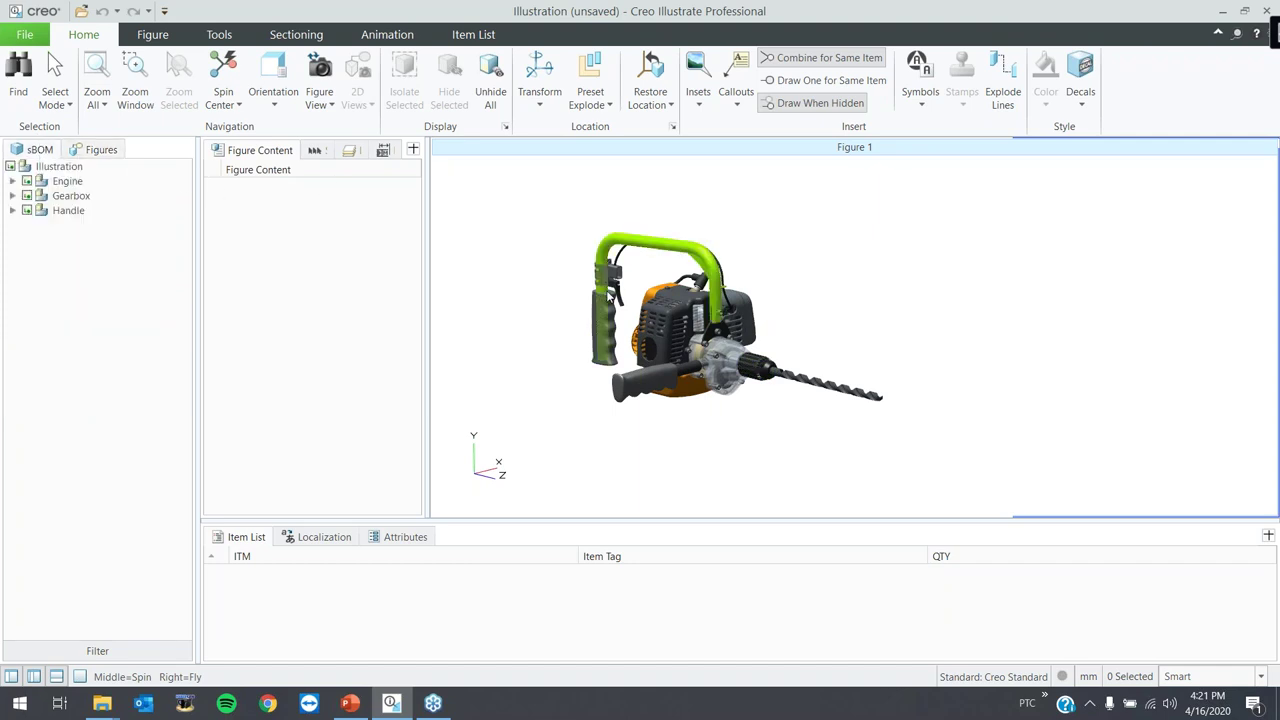
click(27, 181)
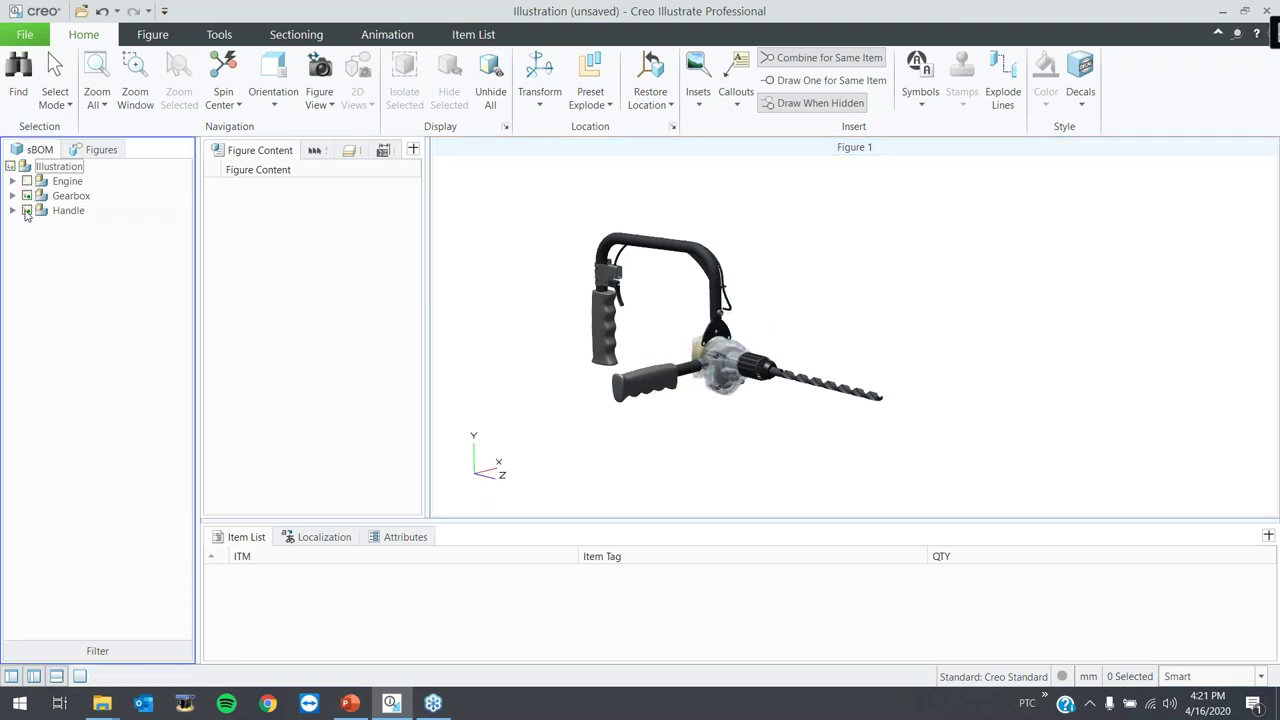
click(26, 211)
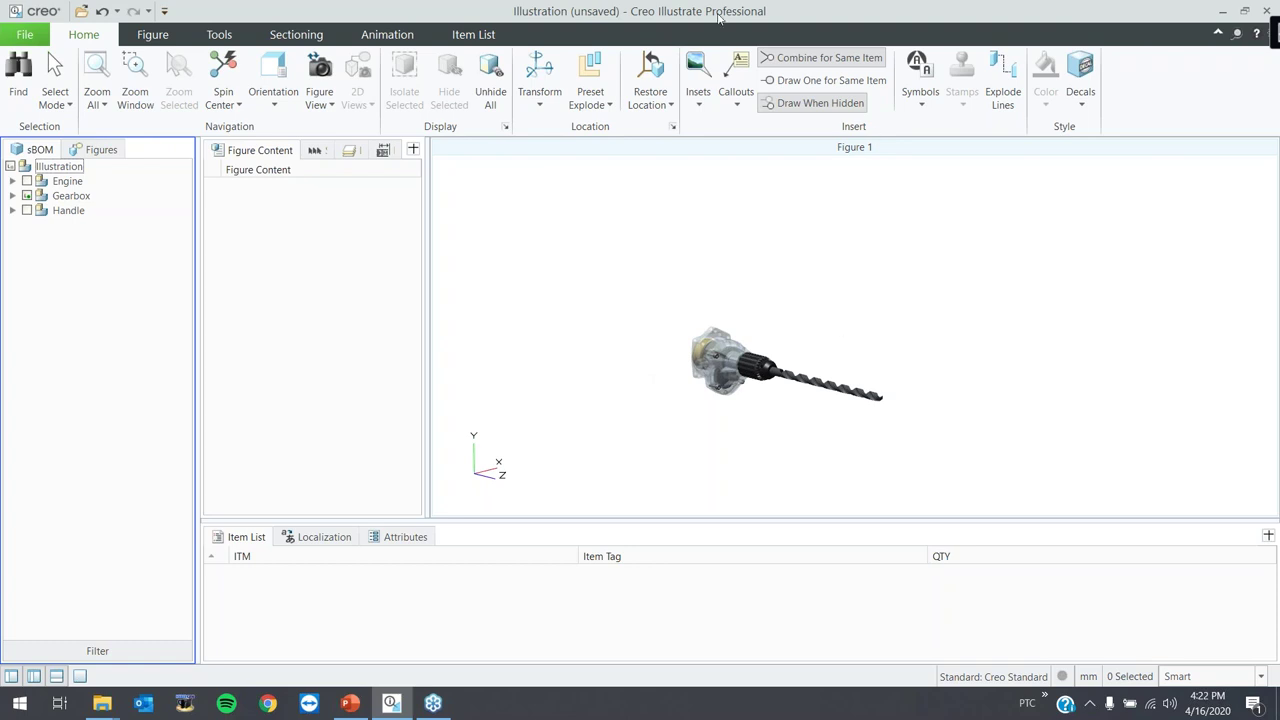
- Move the drill bit STANDARD_BIT.PRT outward from the chuck along its axis by about 340 mm with Transform
click(539, 100)
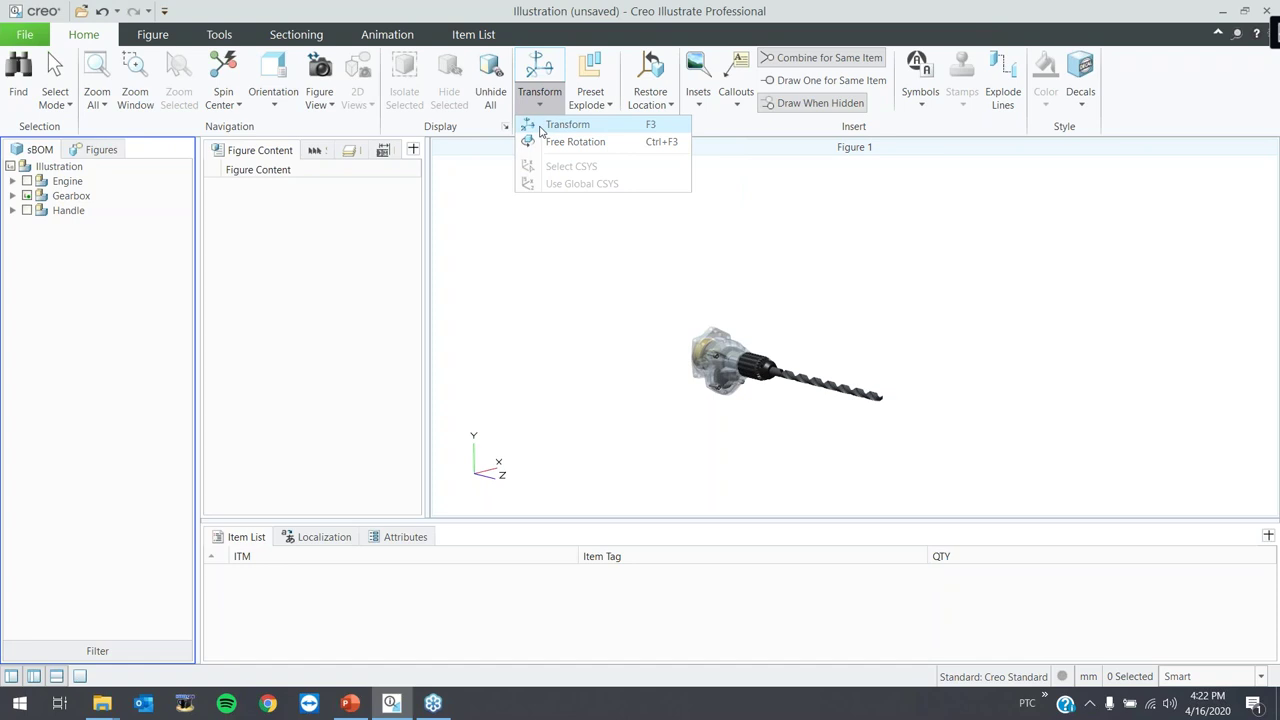
click(540, 128)
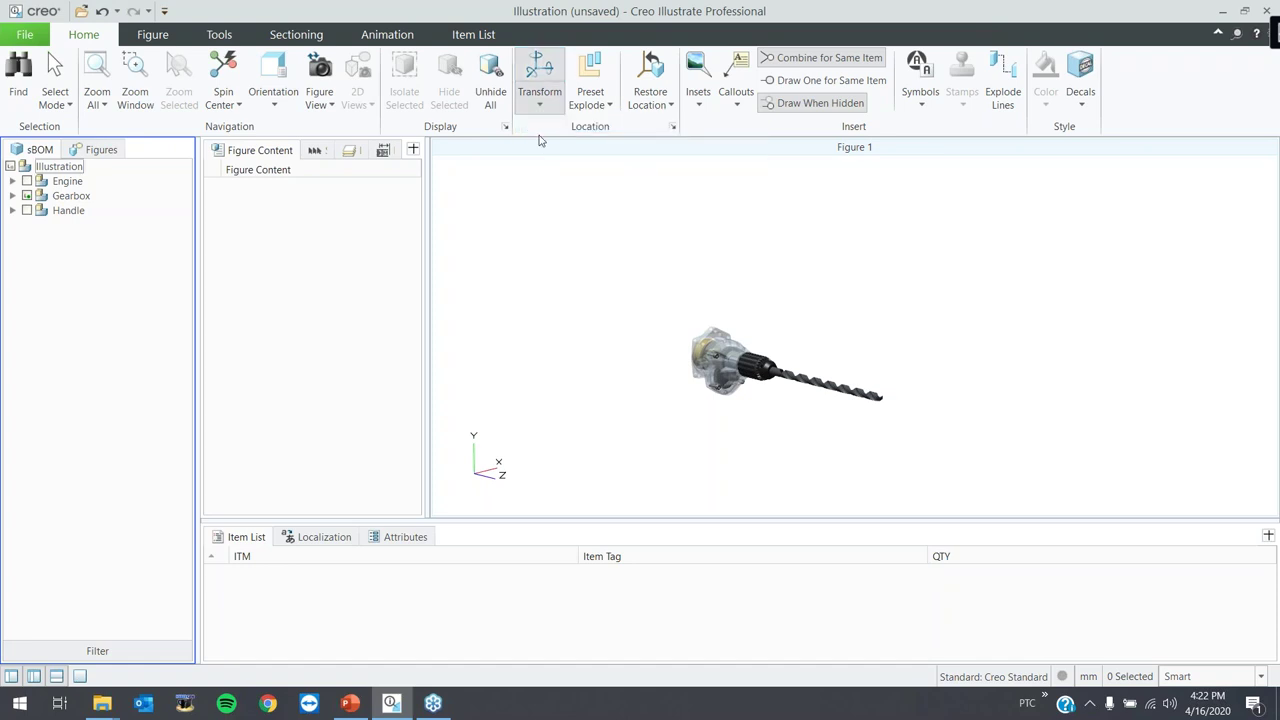
click(826, 392)
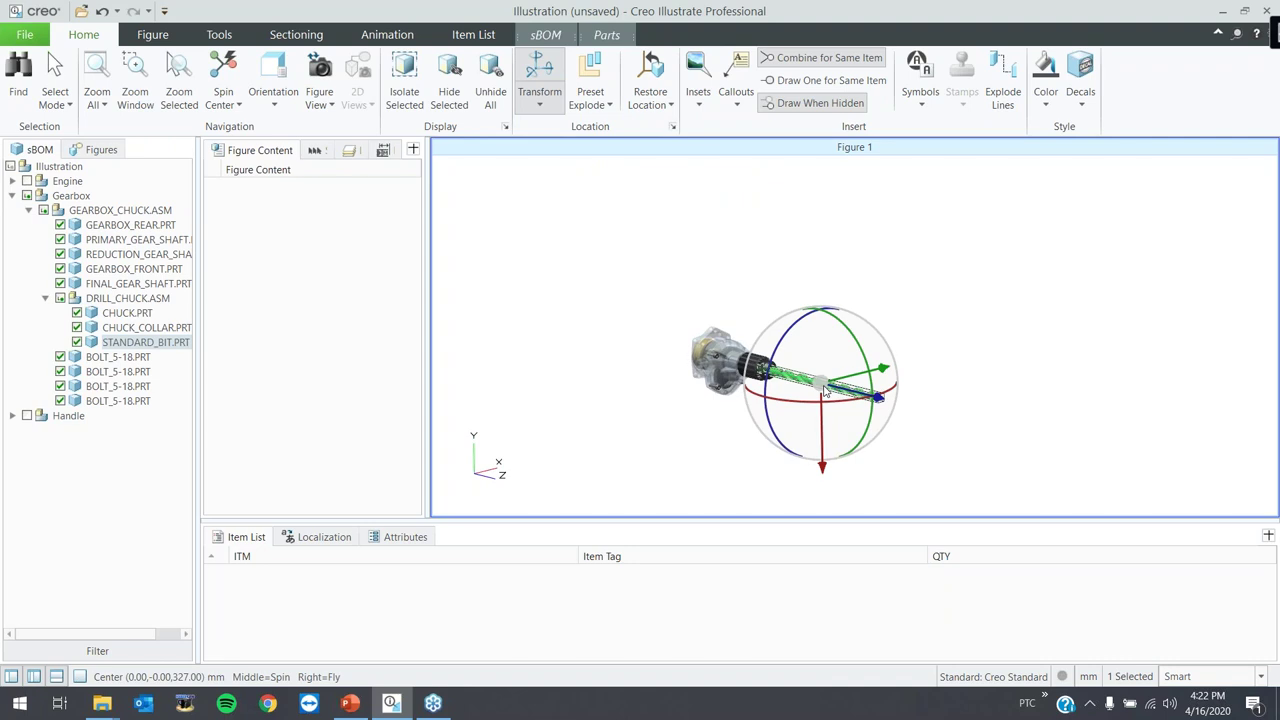
drag(877, 397, 988, 417)
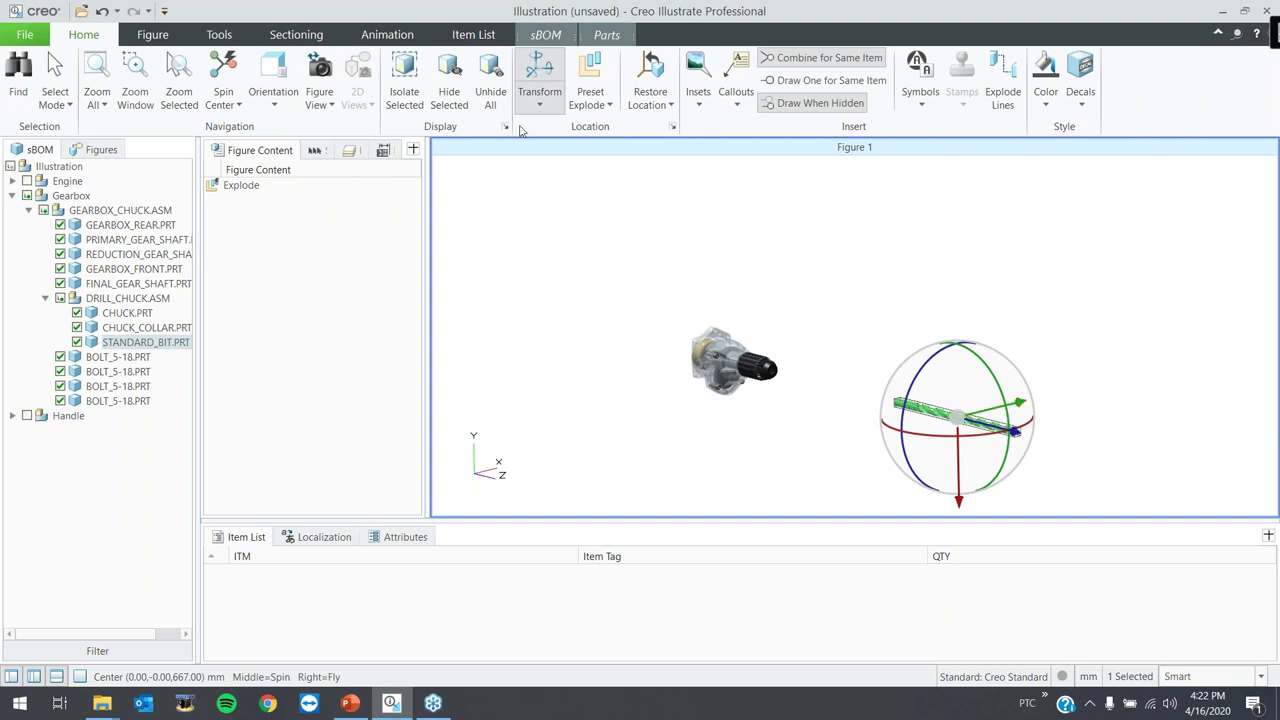
- Restore the selected drill bit, followed by all parts, to their sBOM location
click(668, 102)
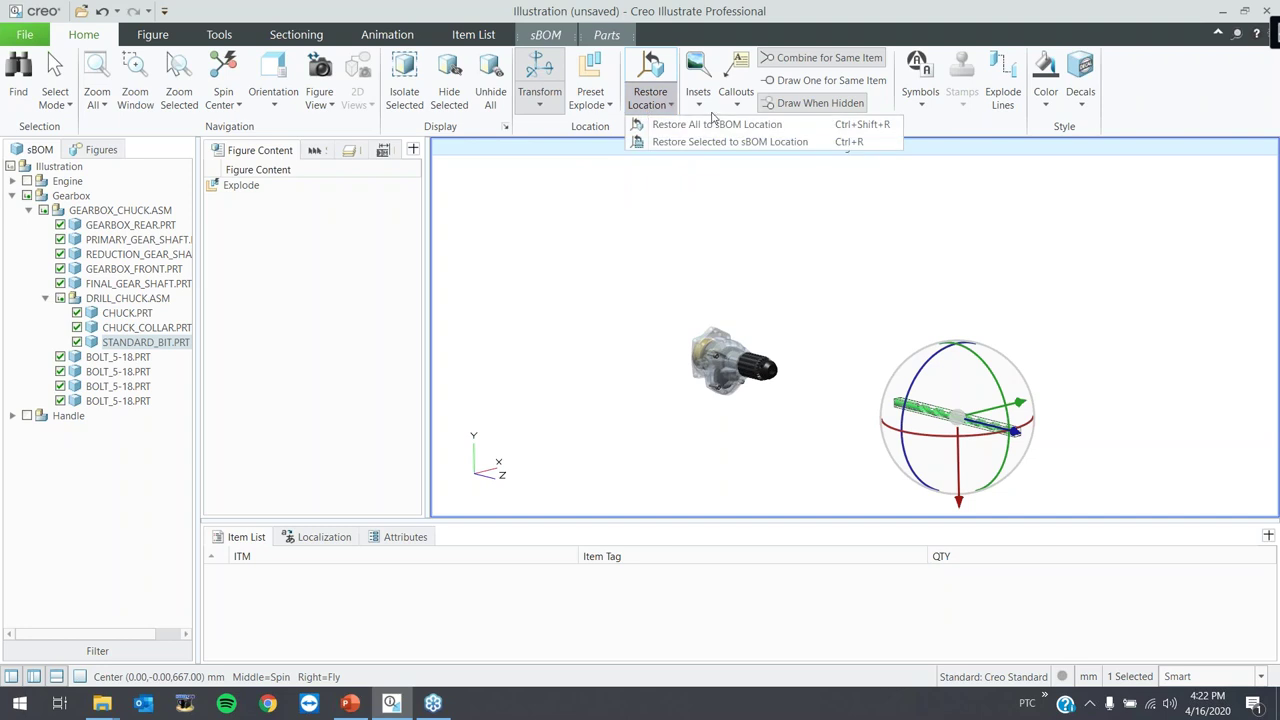
click(646, 104)
click(668, 104)
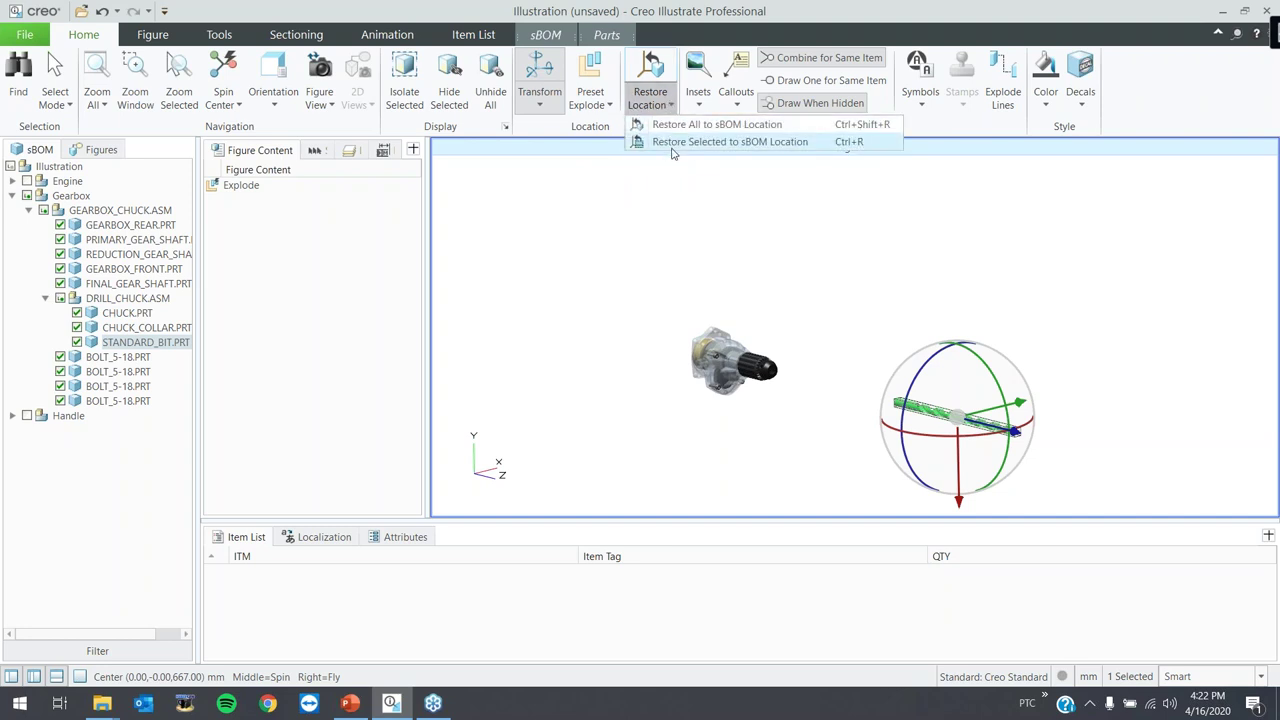
click(676, 141)
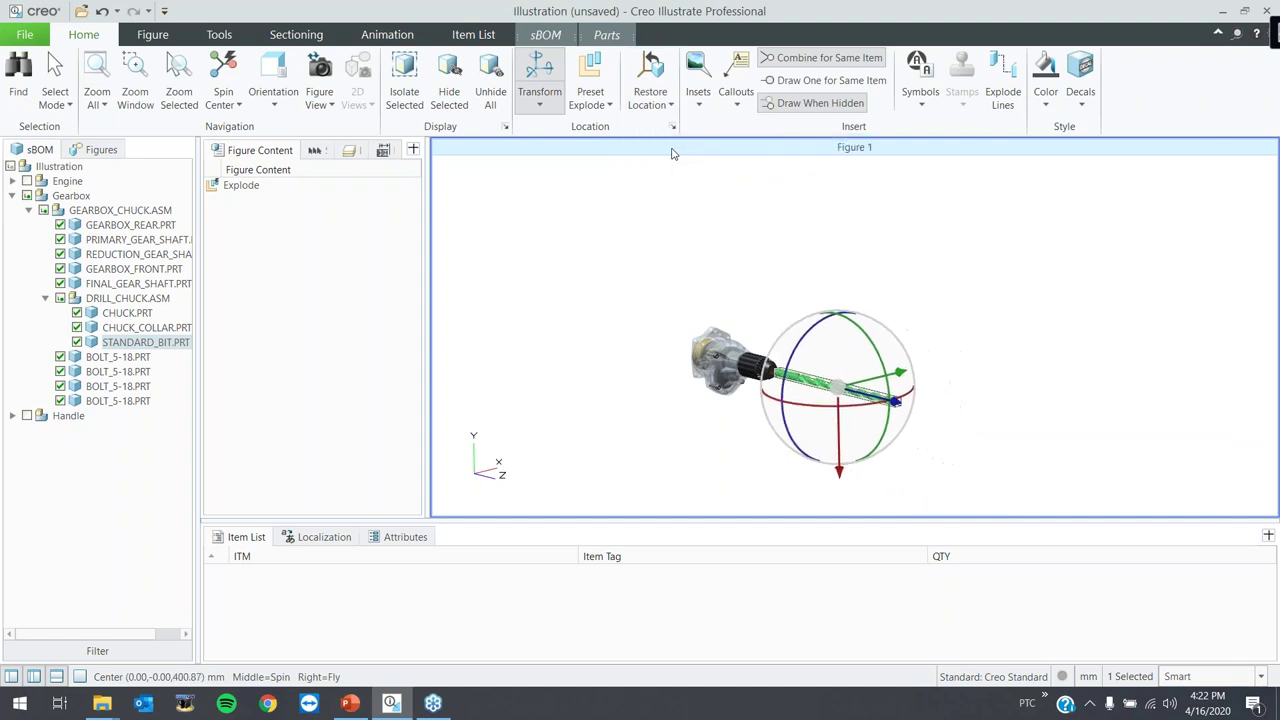
click(660, 106)
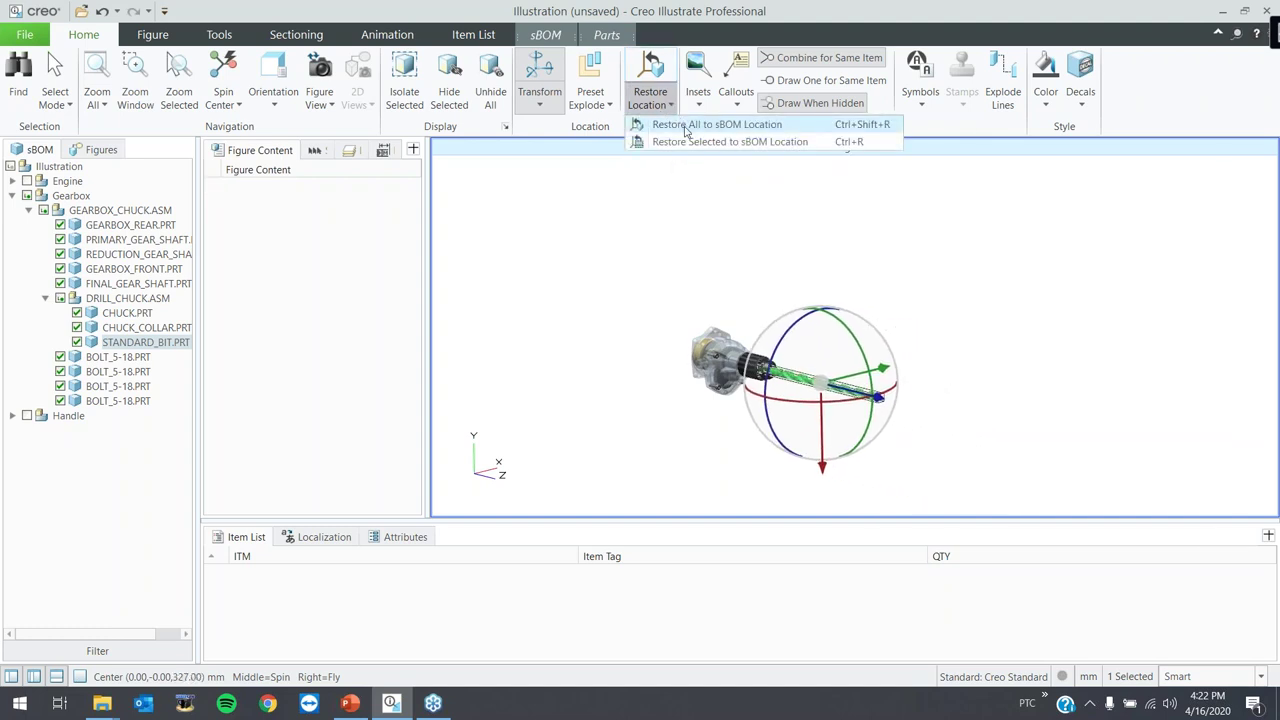
click(685, 128)
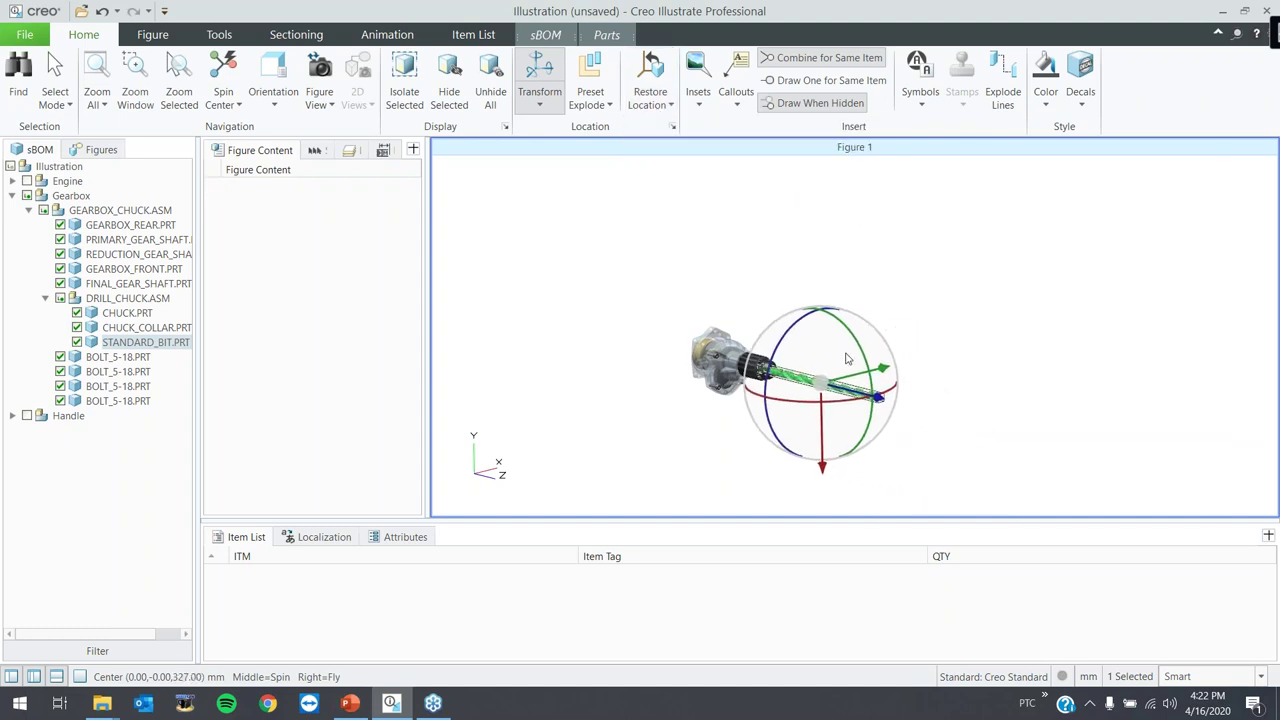
- Move the drill bit exactly 350 mm outward along its axis
drag(852, 394, 875, 390)
text(350mm)
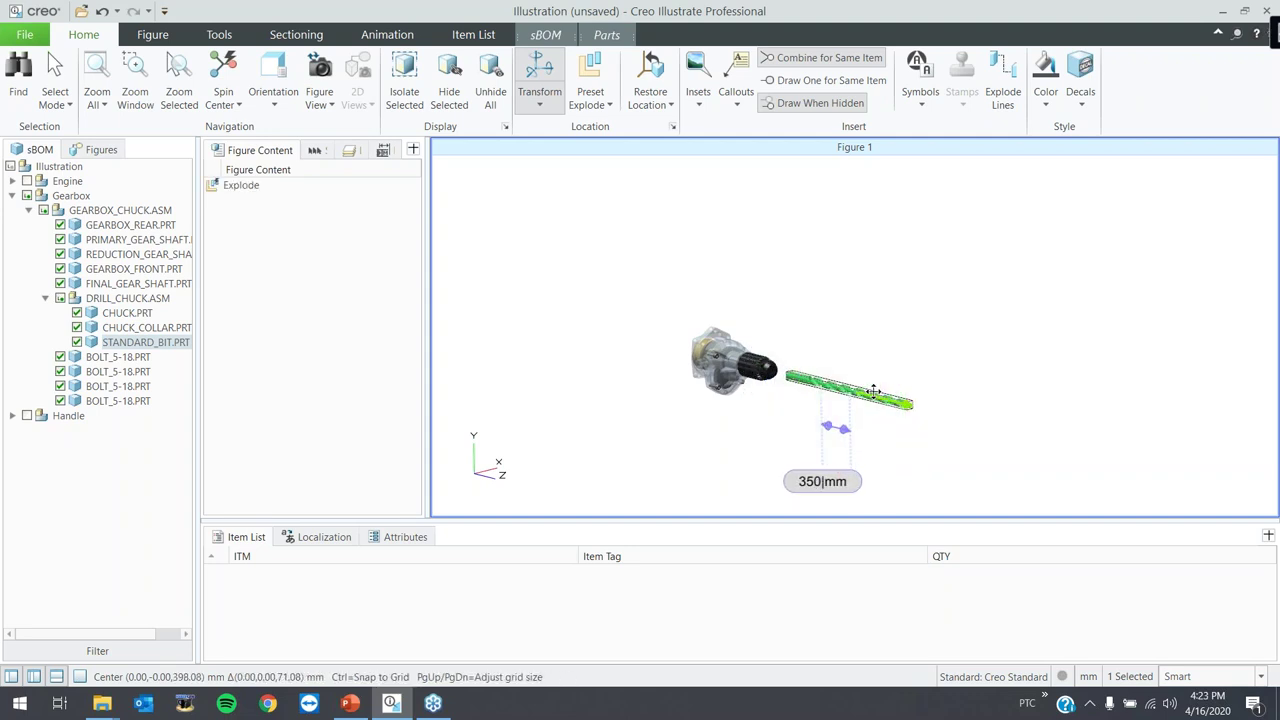
key(Return)
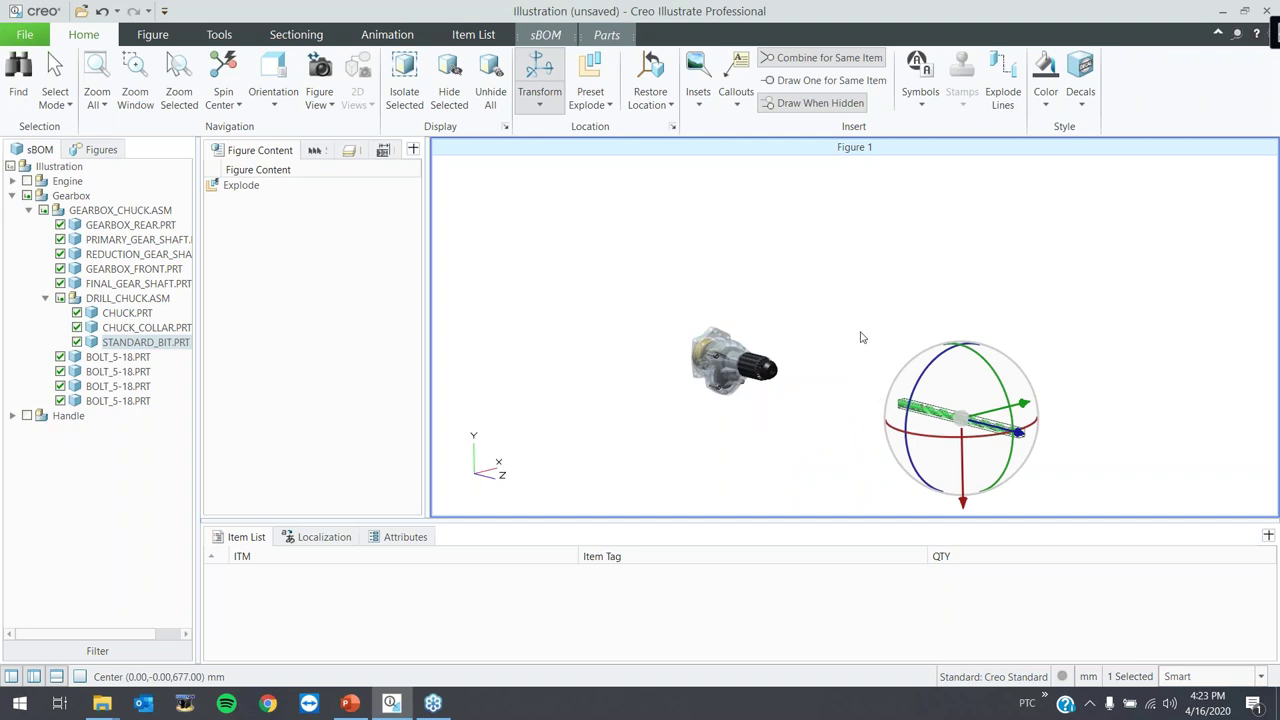
- Move CHUCK_COLLAR.PRT 250 mm outward along the drill axis
click(765, 362)
drag(794, 378, 809, 378)
text(25)
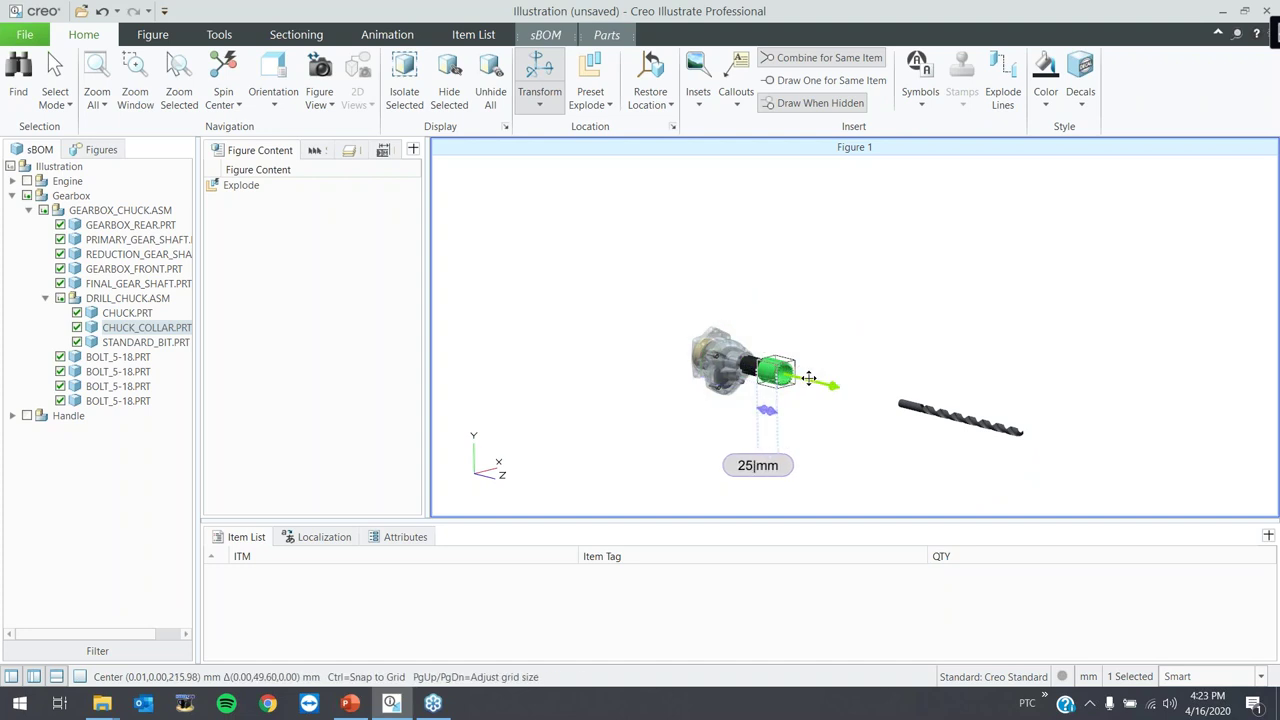
text(0)
key(Return)
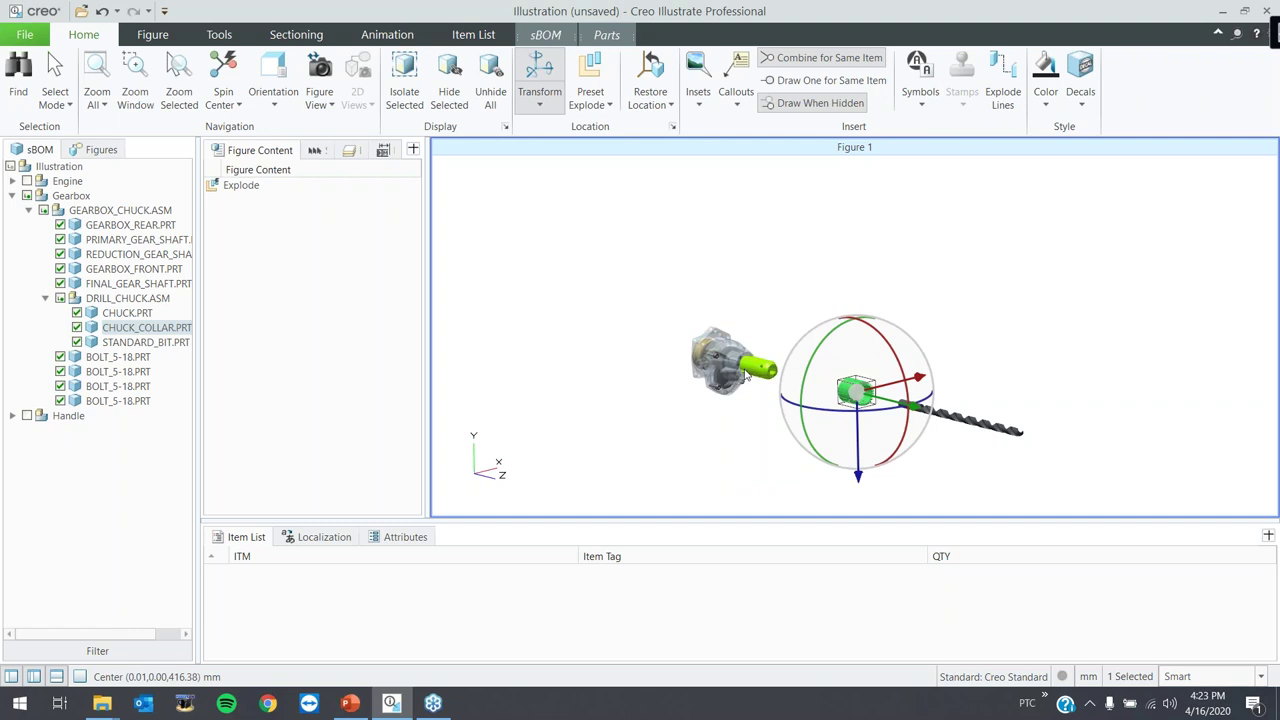
- Try to move CHUCK.PRT 250 mm outward along the drill axis
click(769, 371)
drag(783, 377, 797, 383)
text(250)
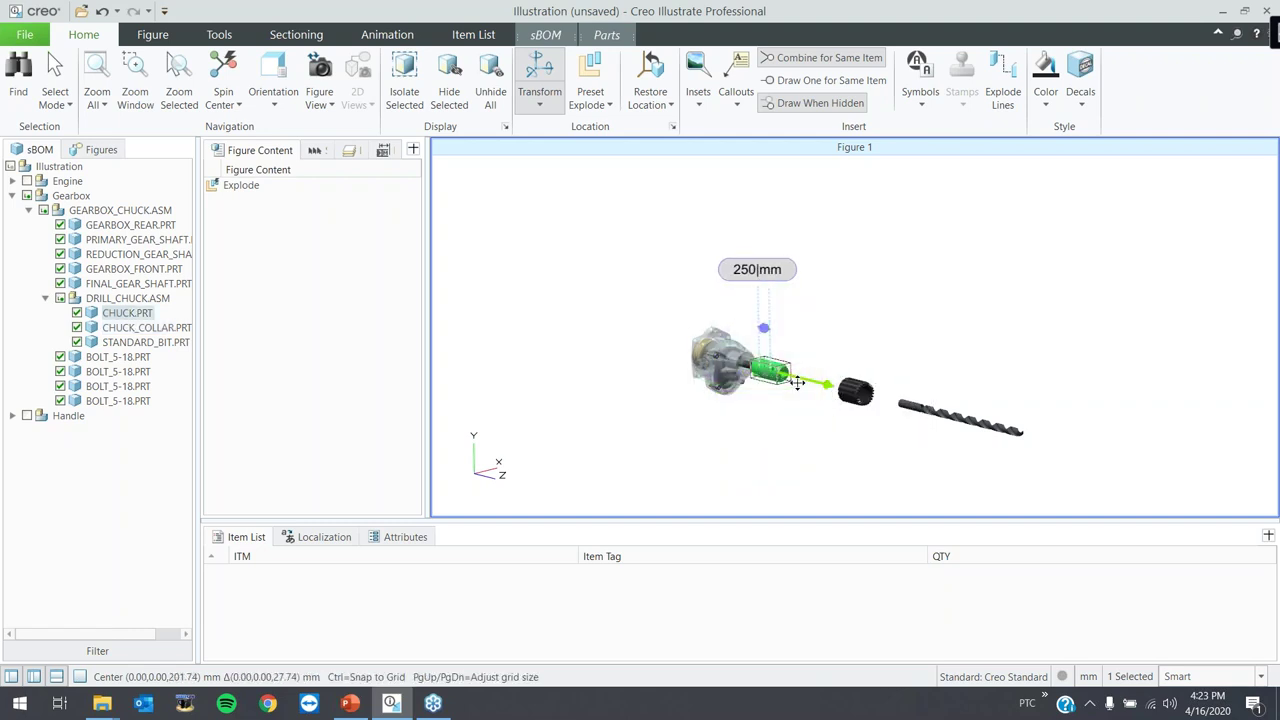
drag(797, 383, 789, 377)
text(25)
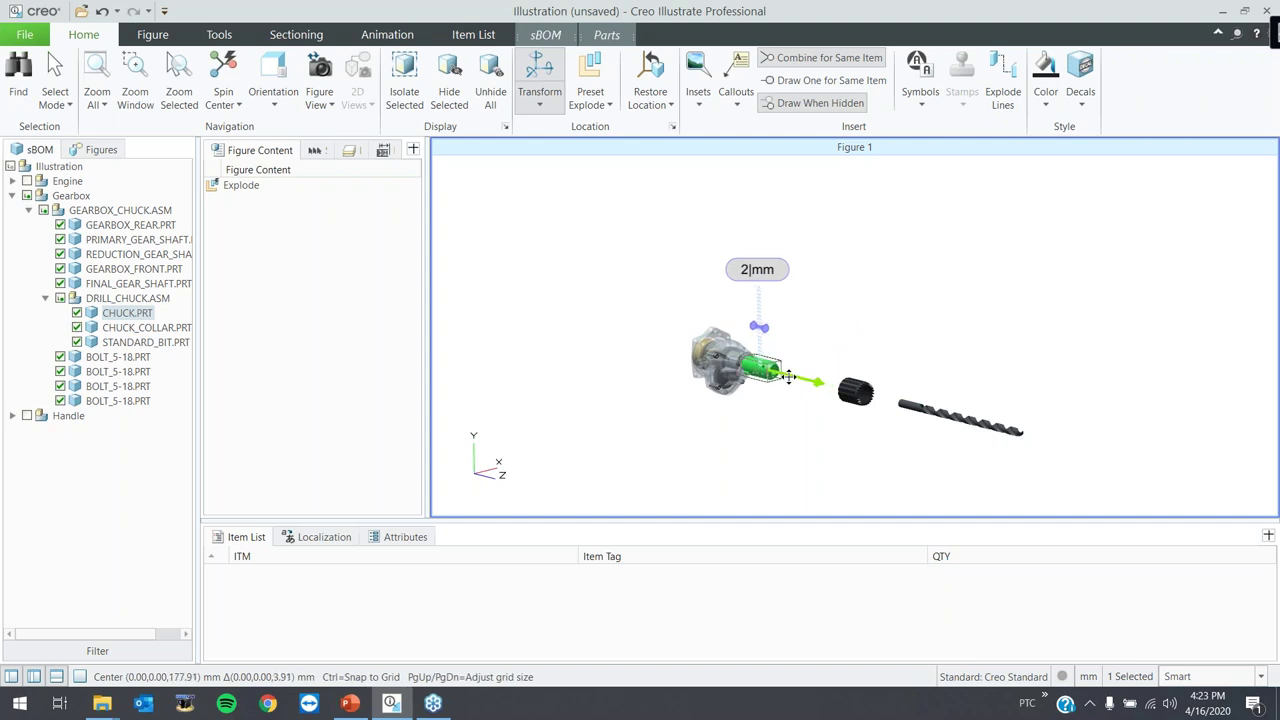
text(0)
key(Return)
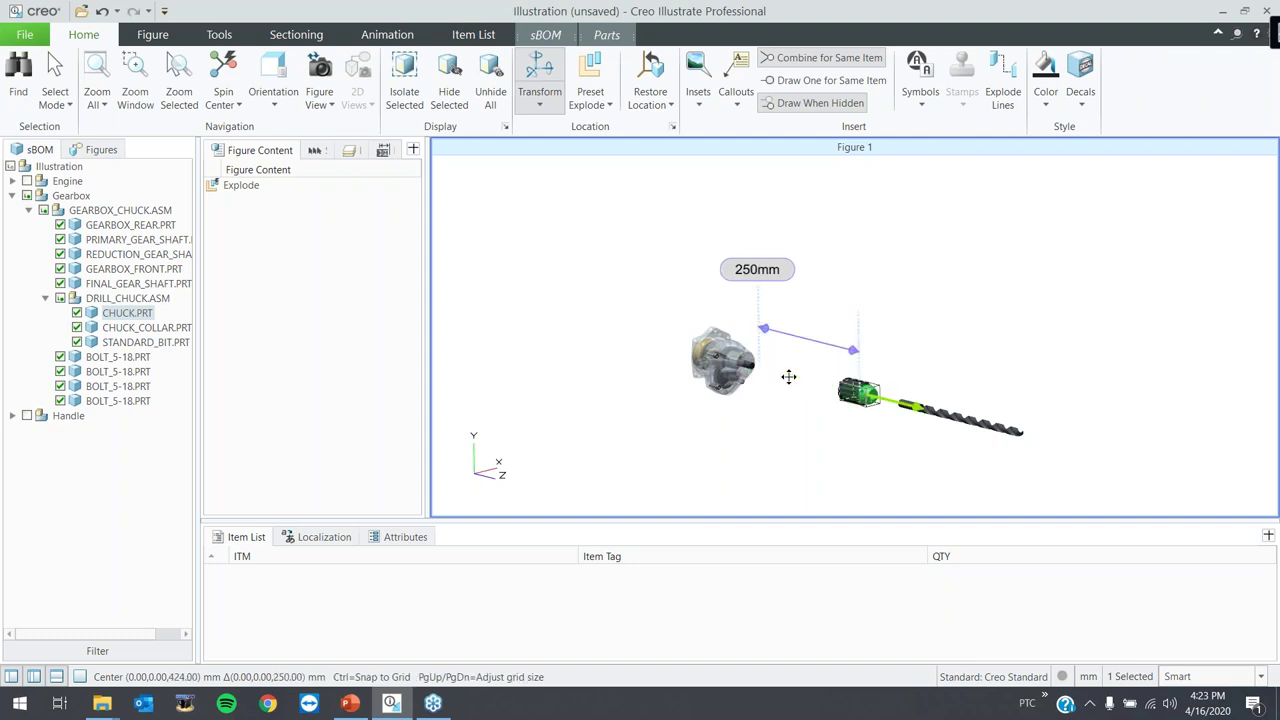
- Set the outward move of CHUCK.PRT along the drill axis to 125 mm
click(789, 376)
text(125)
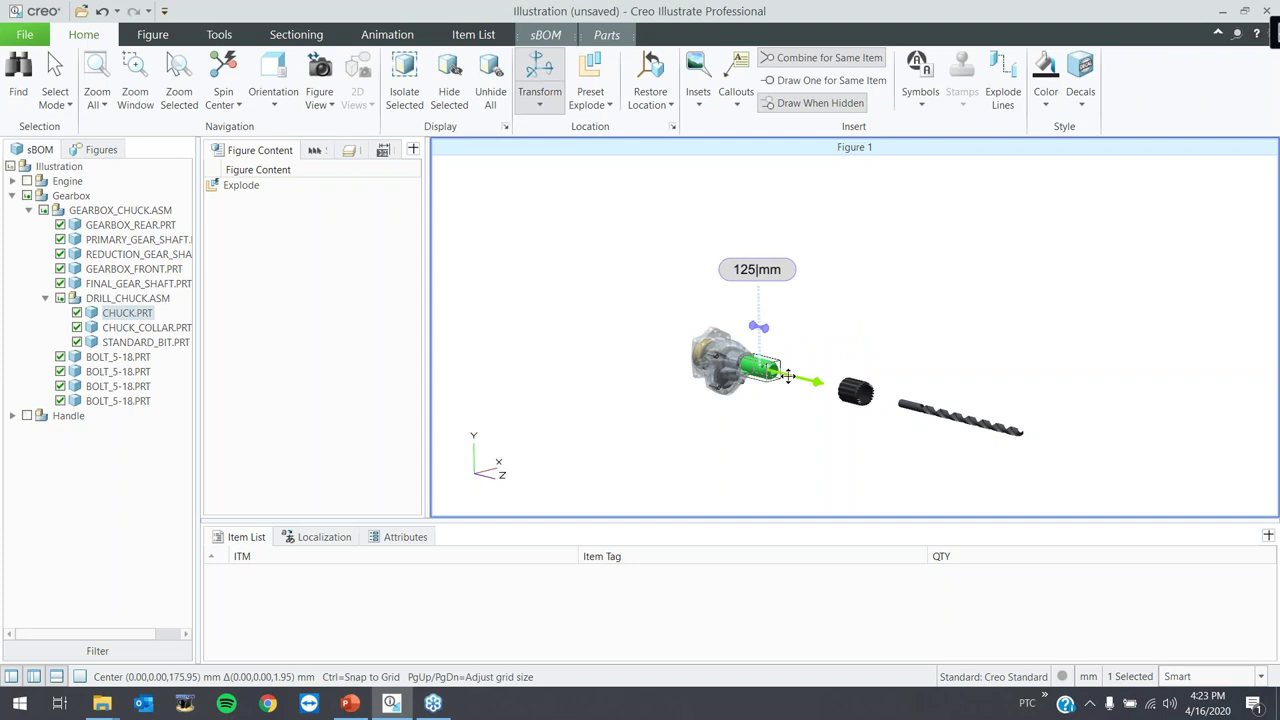
drag(788, 375, 808, 378)
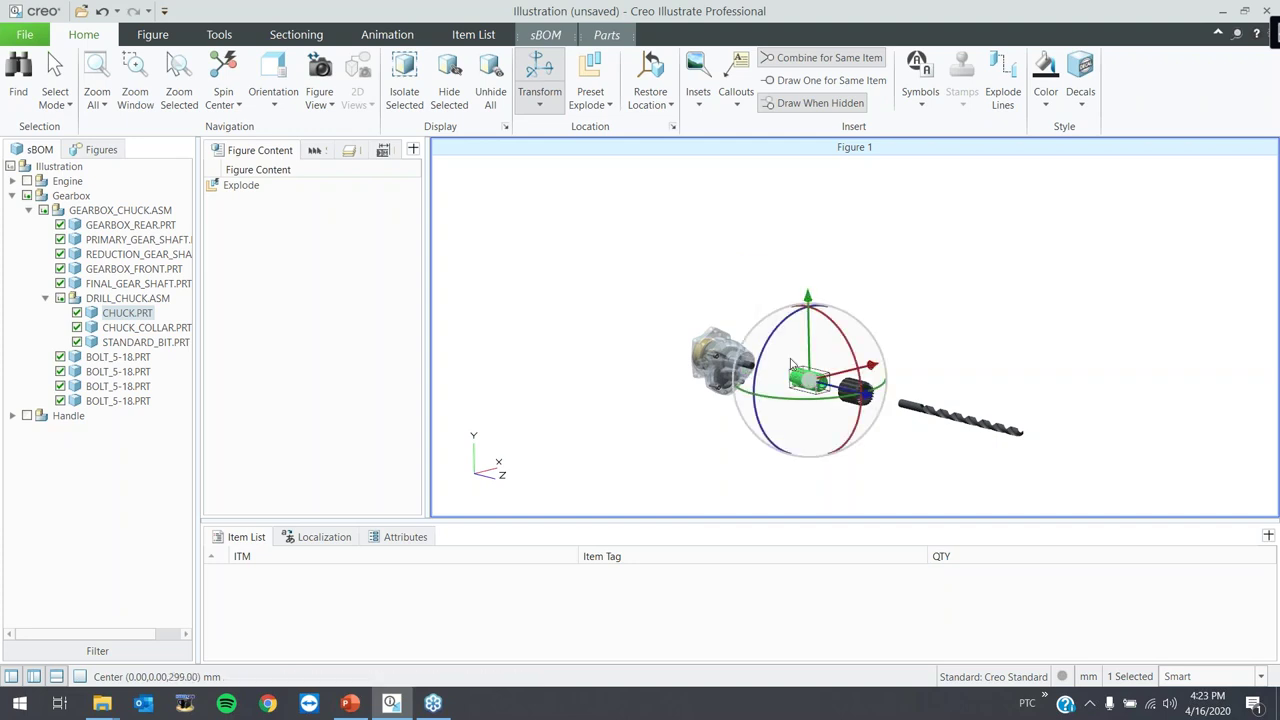
- Move the front gearbox housing, GEARBOX_FRONT.PRT, 75 mm outward along the drill axis
click(722, 369)
drag(758, 374, 766, 383)
text(75)
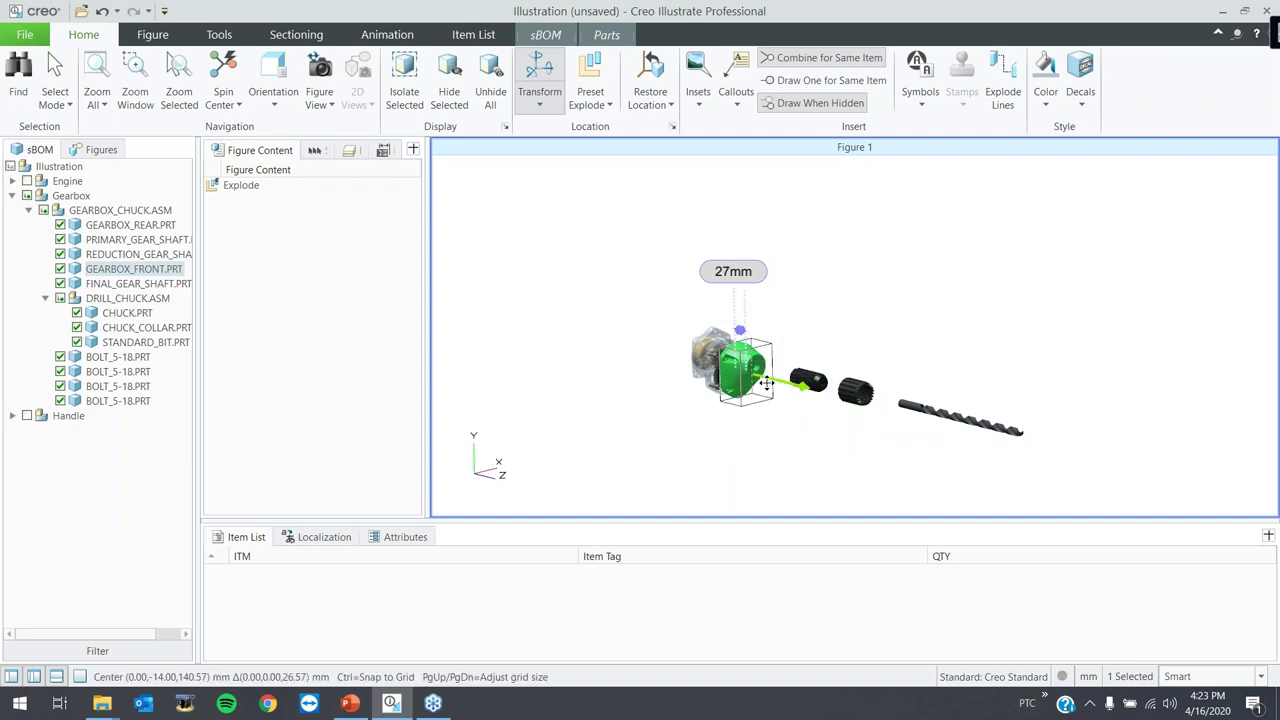
text(75)
key(Return)
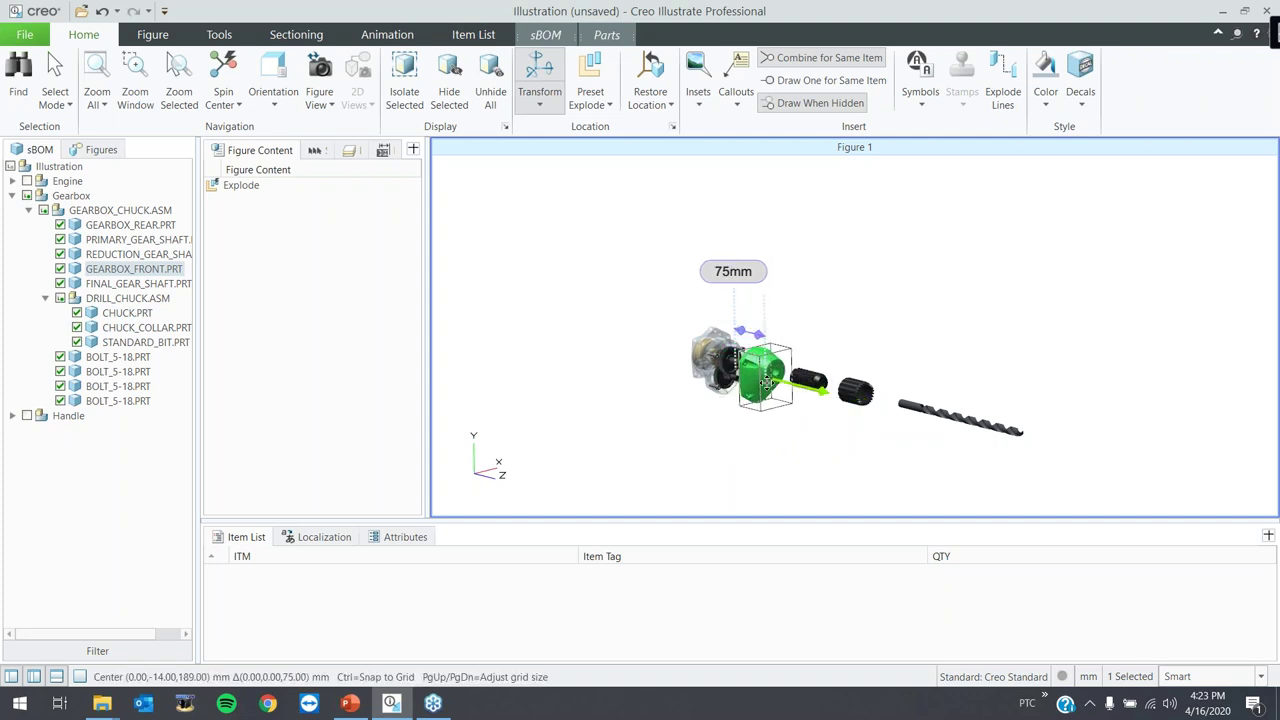
- Select the four BOLT_5-18.PRT bolts together and move them 225 mm outward along the drill axis
scroll(766, 383, down, 5)
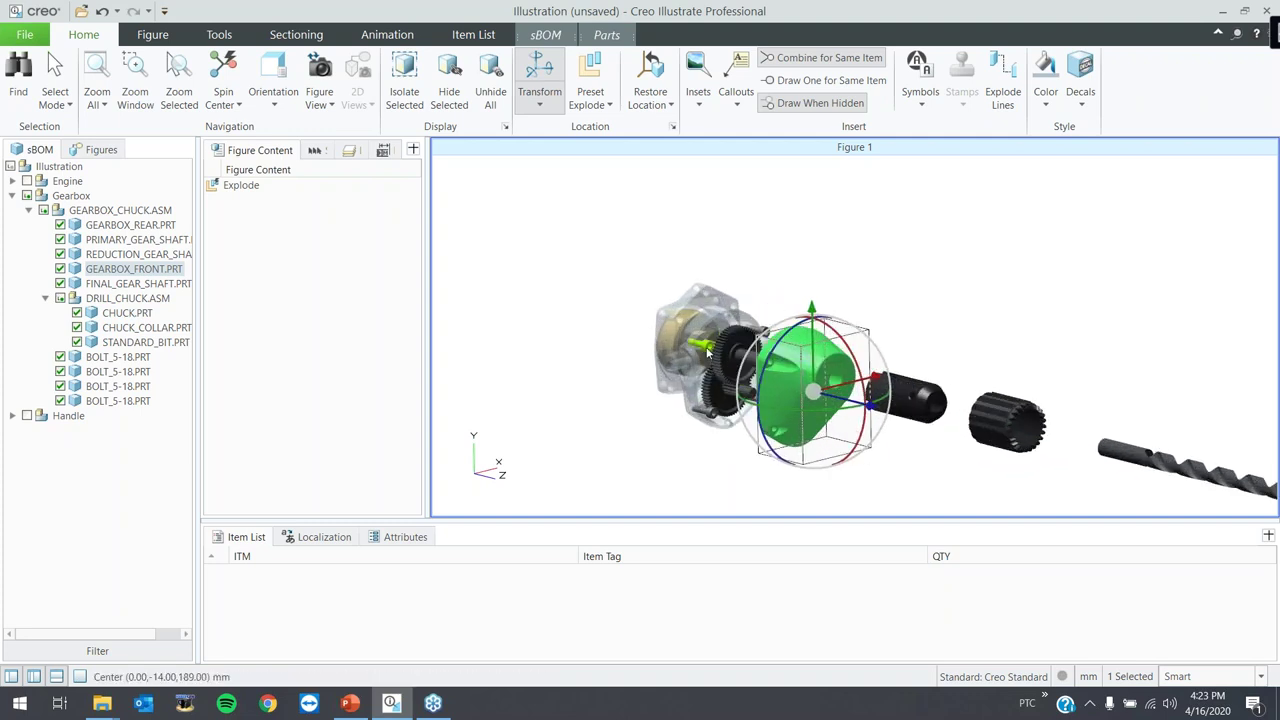
click(757, 330)
ctrl+click(727, 415)
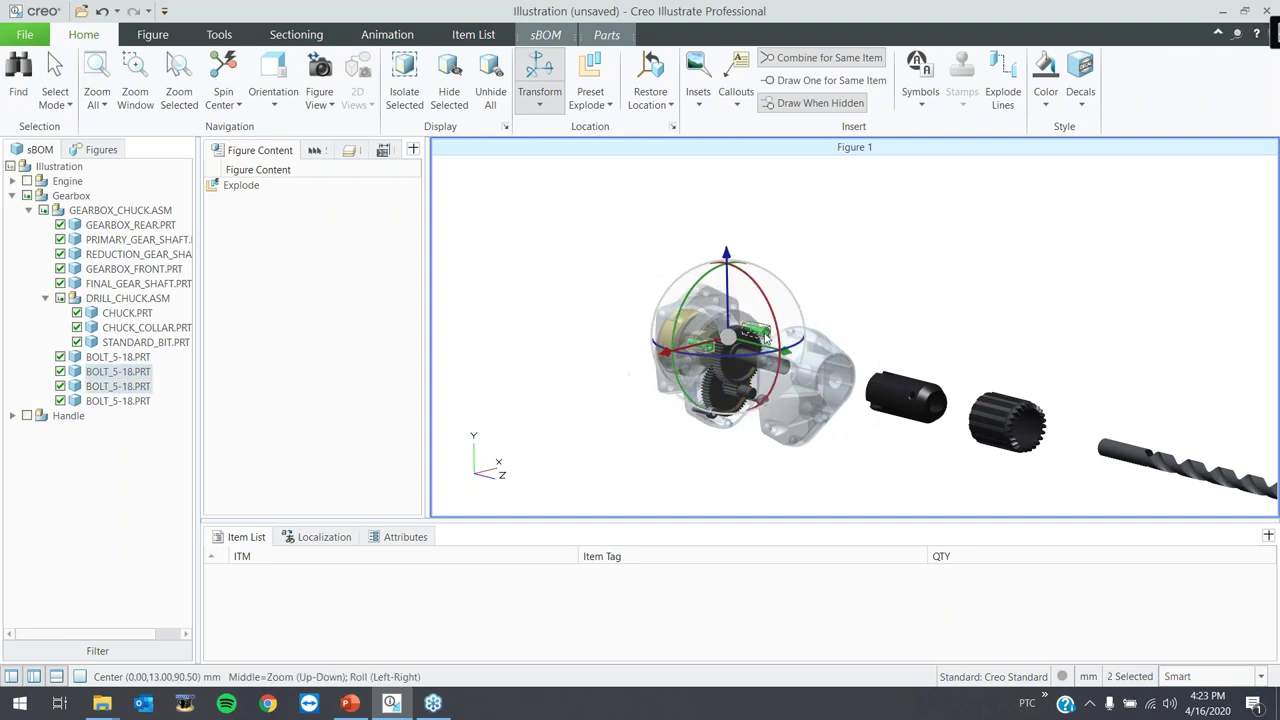
ctrl+click(712, 418)
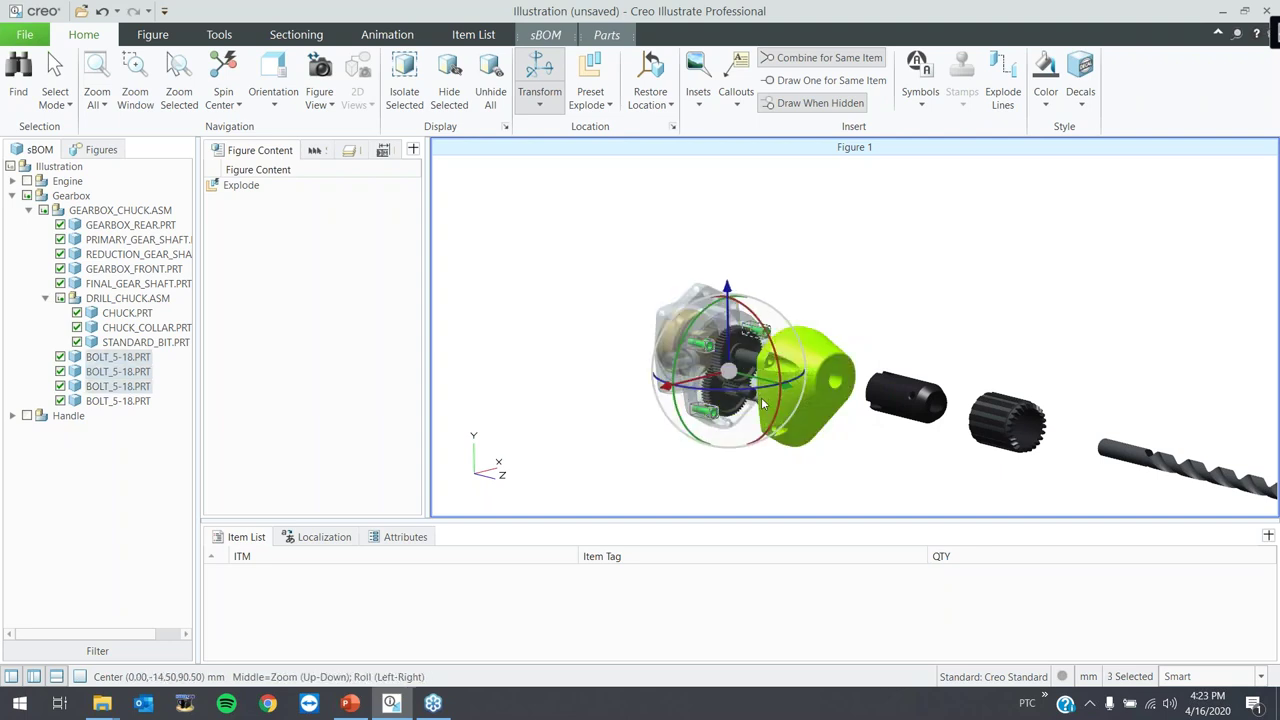
ctrl+click(762, 404)
ctrl+click(762, 404)
ctrl+click(758, 390)
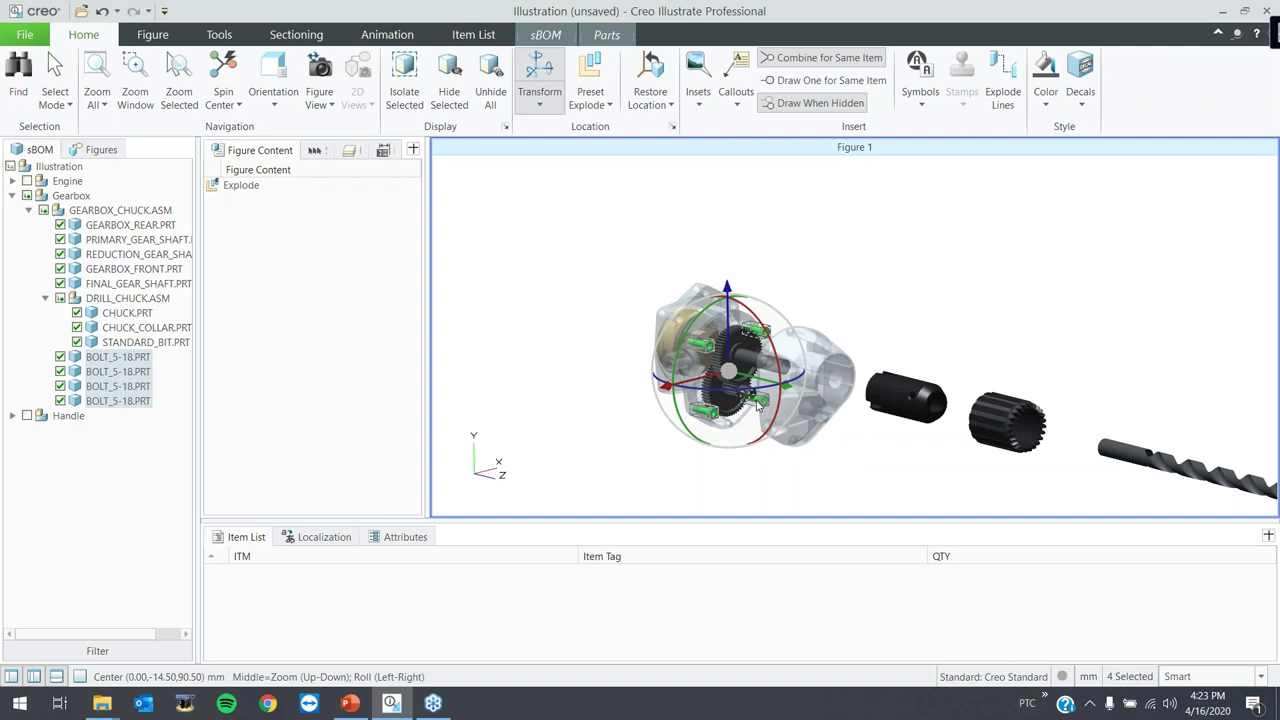
drag(758, 388, 768, 386)
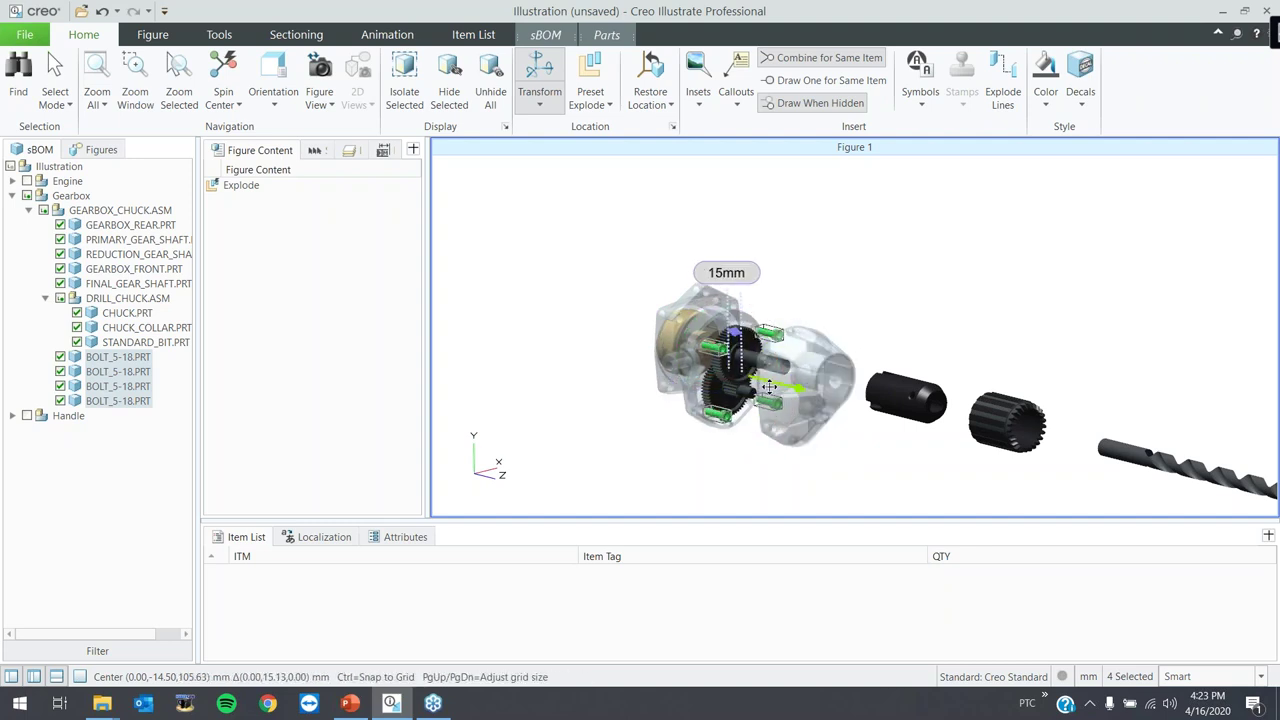
text(225)
key(Return)
scroll(655, 370, down, 3)
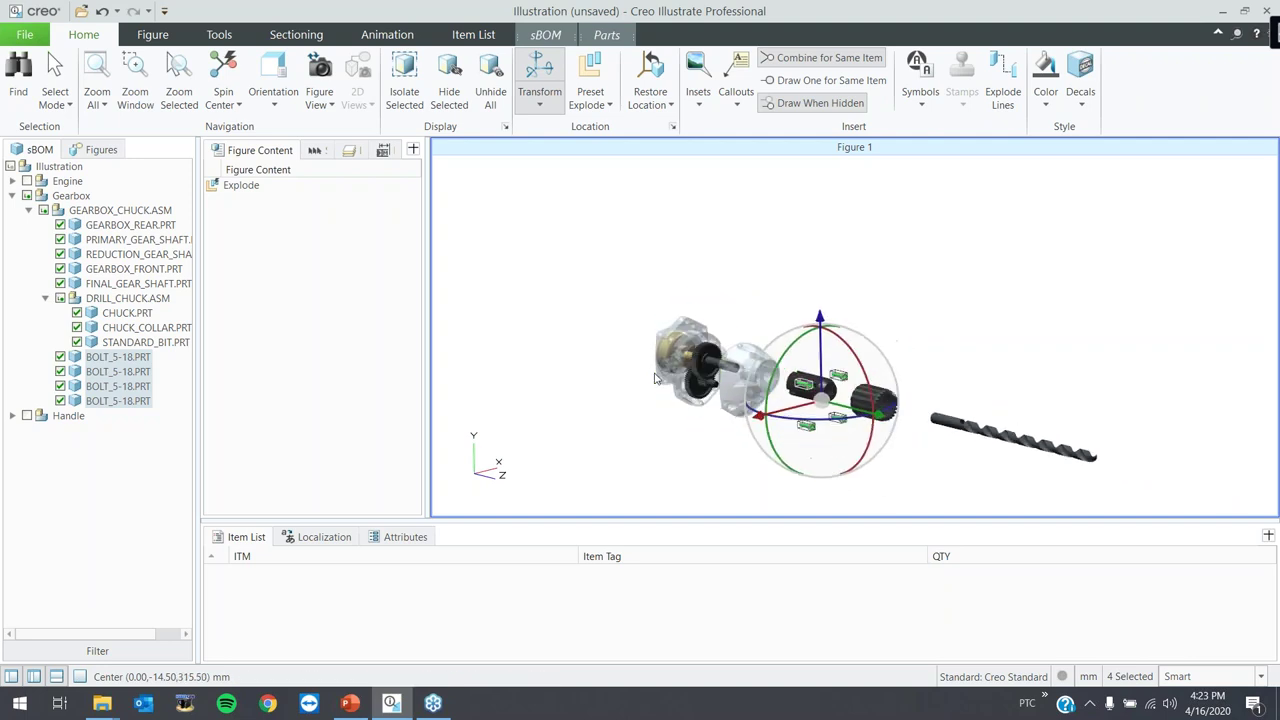
shift+middle_drag(690, 365, 705, 312)
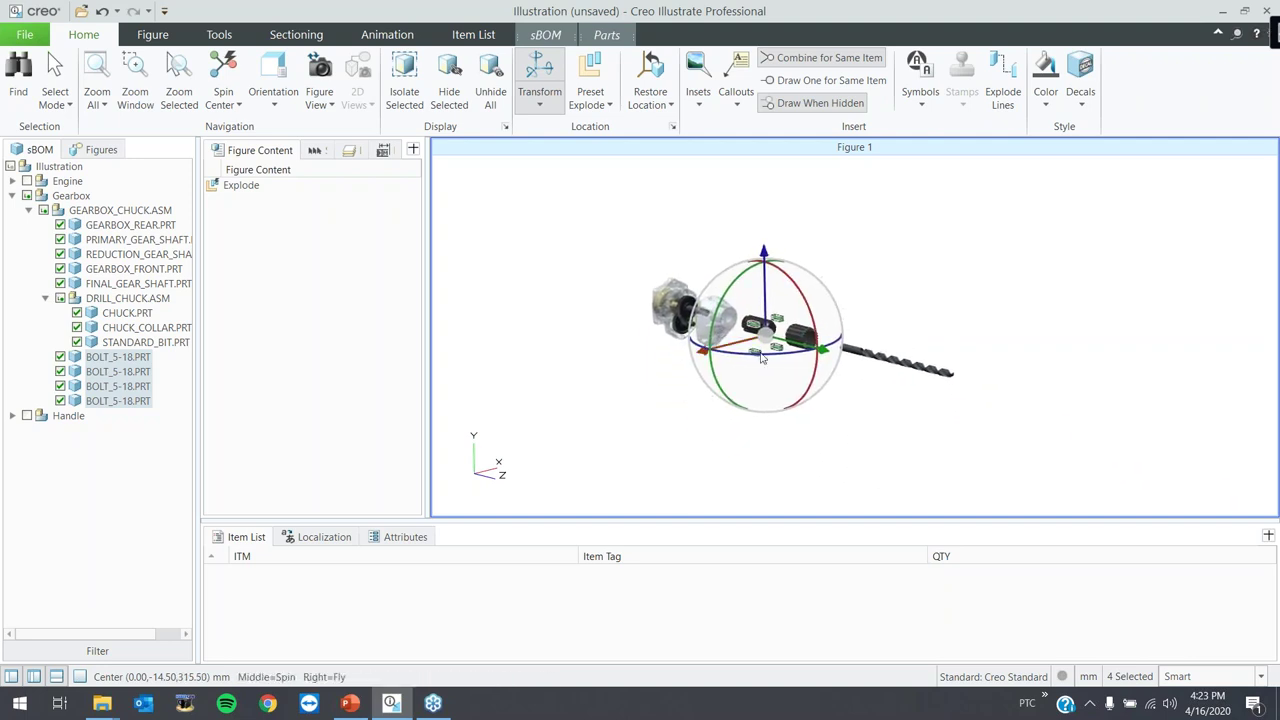
click(935, 313)
- Select all the exploded gearbox parts in the figure and add explode lines for them
middle_drag(854, 317, 876, 350)
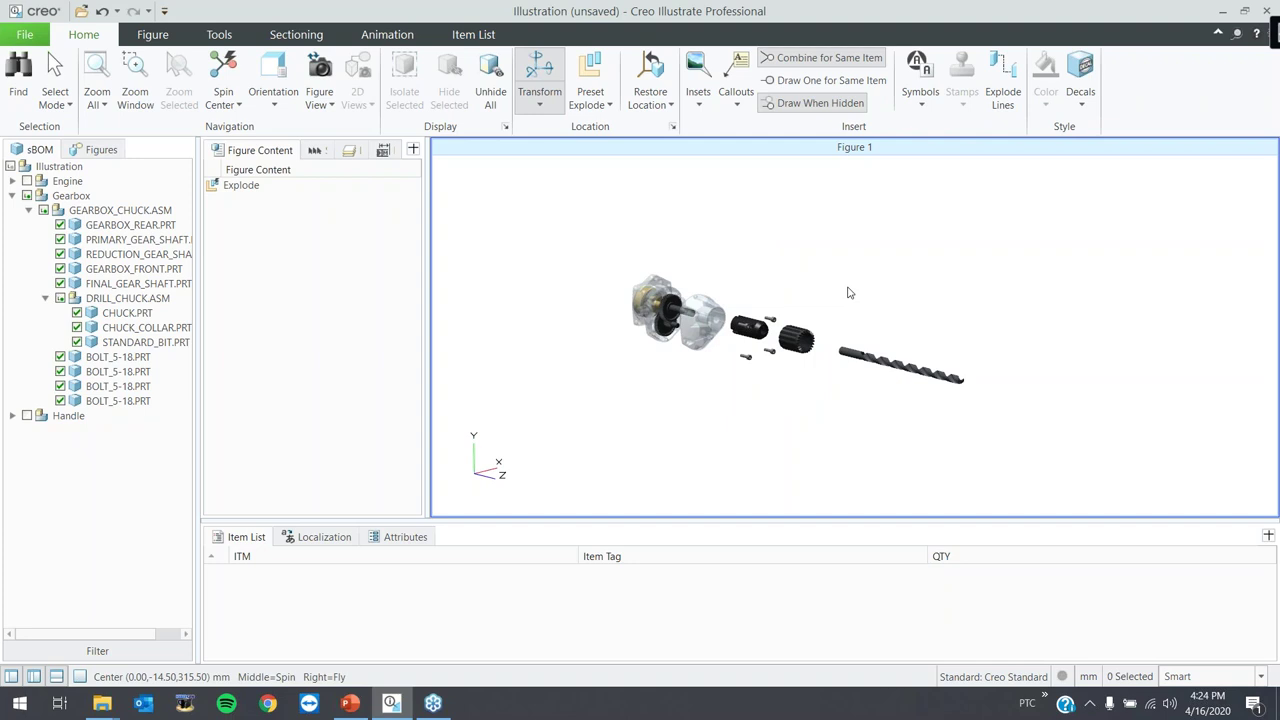
click(1012, 84)
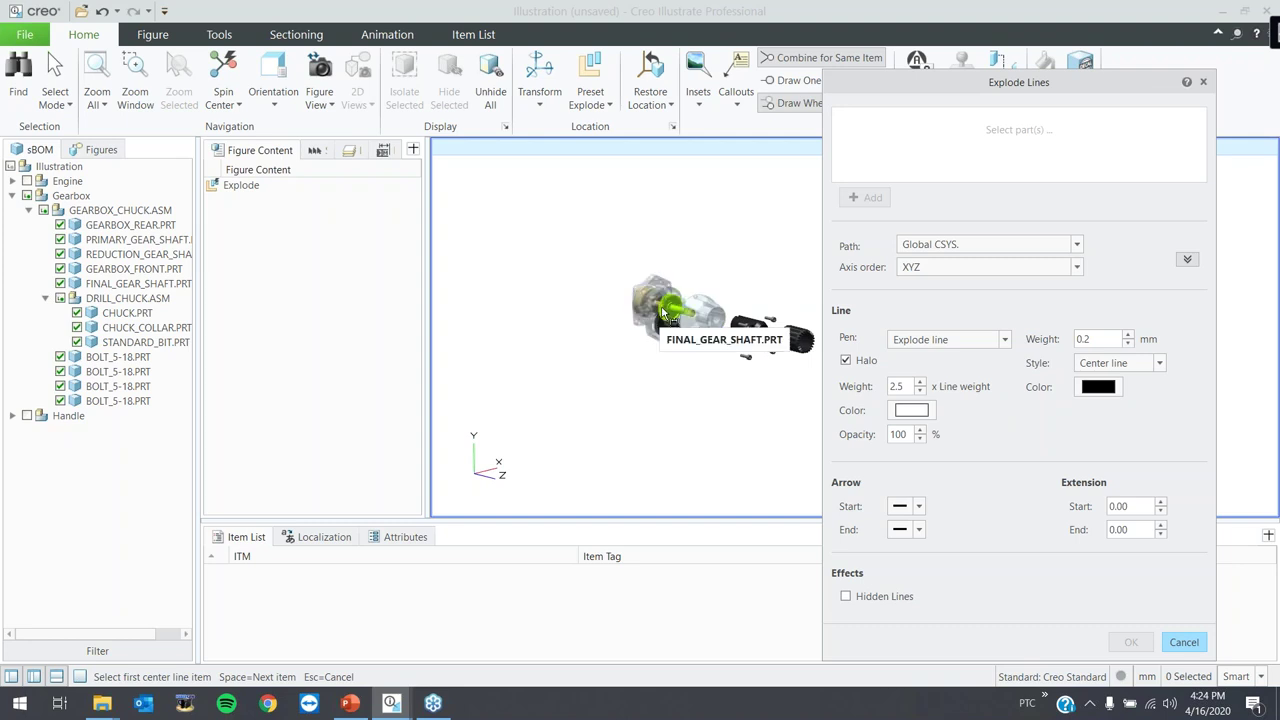
click(1189, 642)
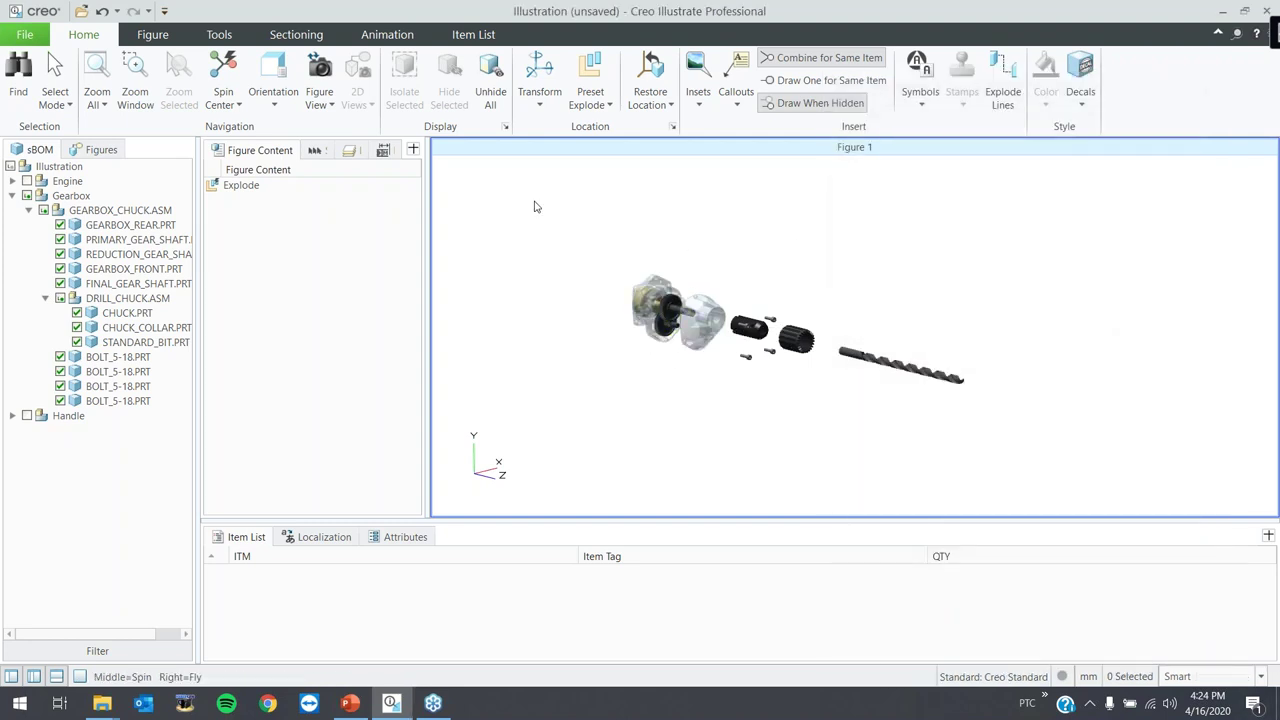
drag(534, 207, 1062, 508)
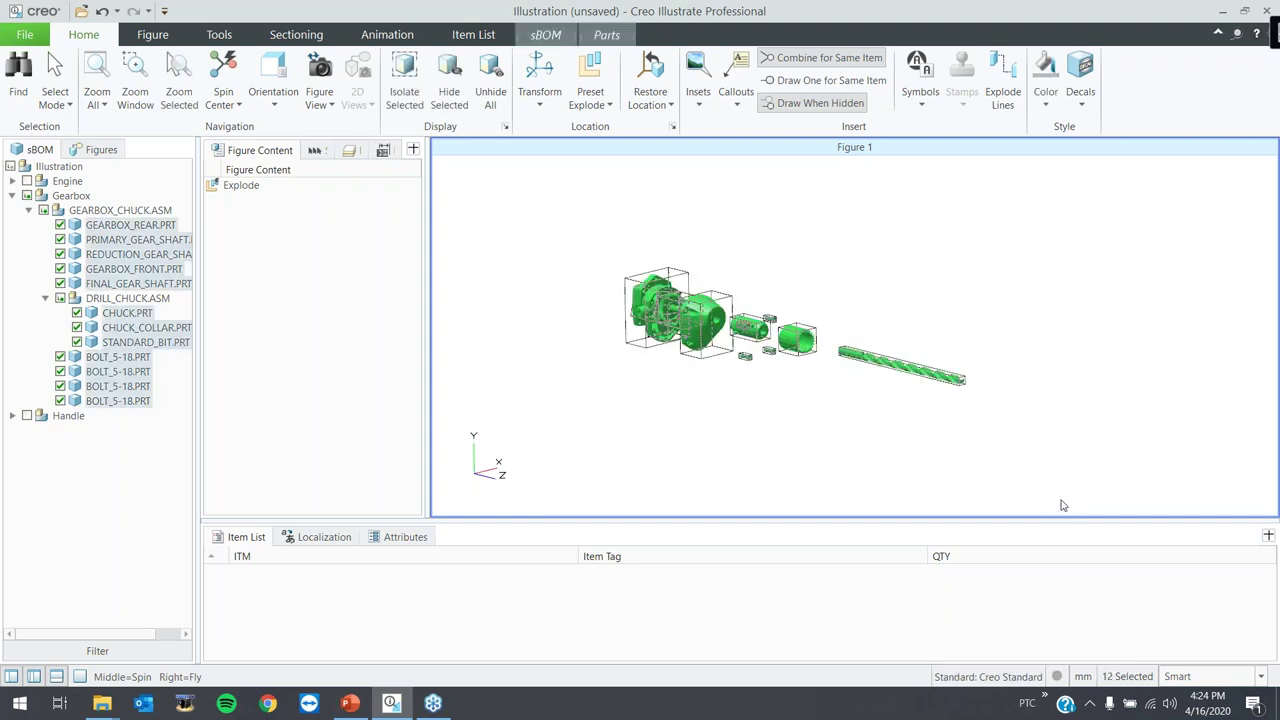
click(1003, 80)
click(1035, 174)
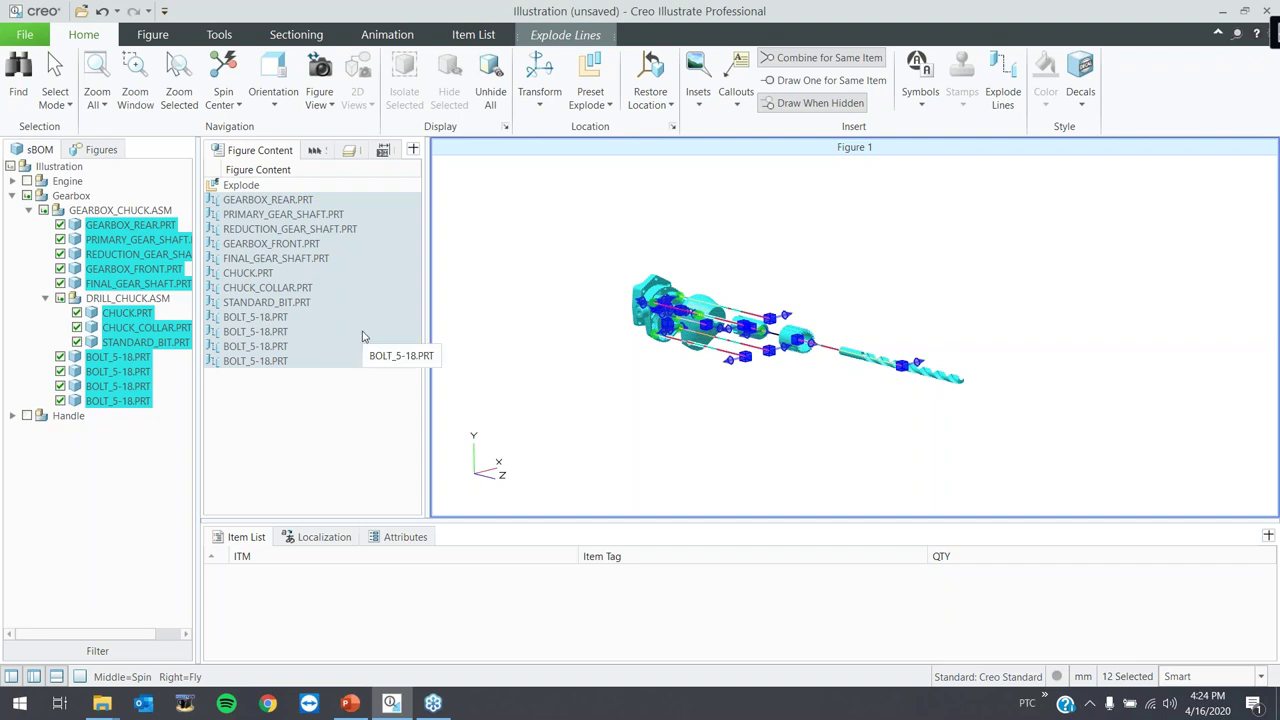
- Edit all the gearbox explode lines together: line weight 0.1 mm, Dotted style, and halo turned off
right_click(368, 275)
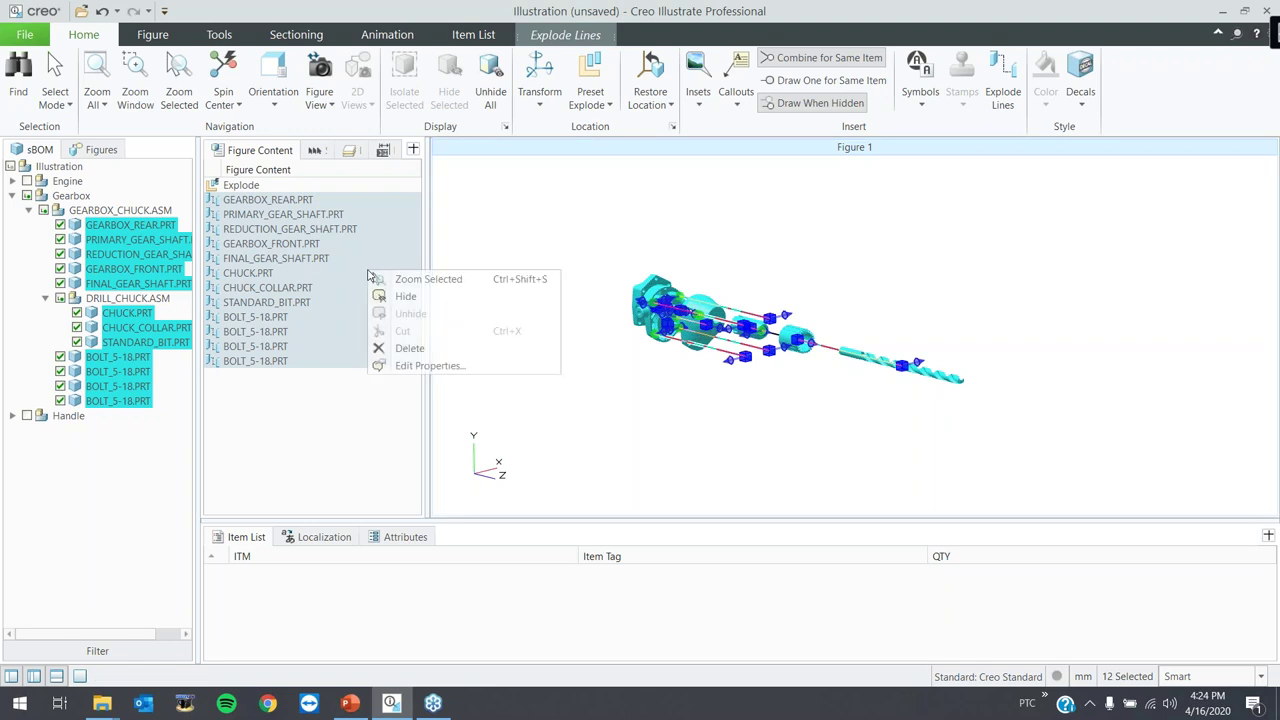
click(476, 365)
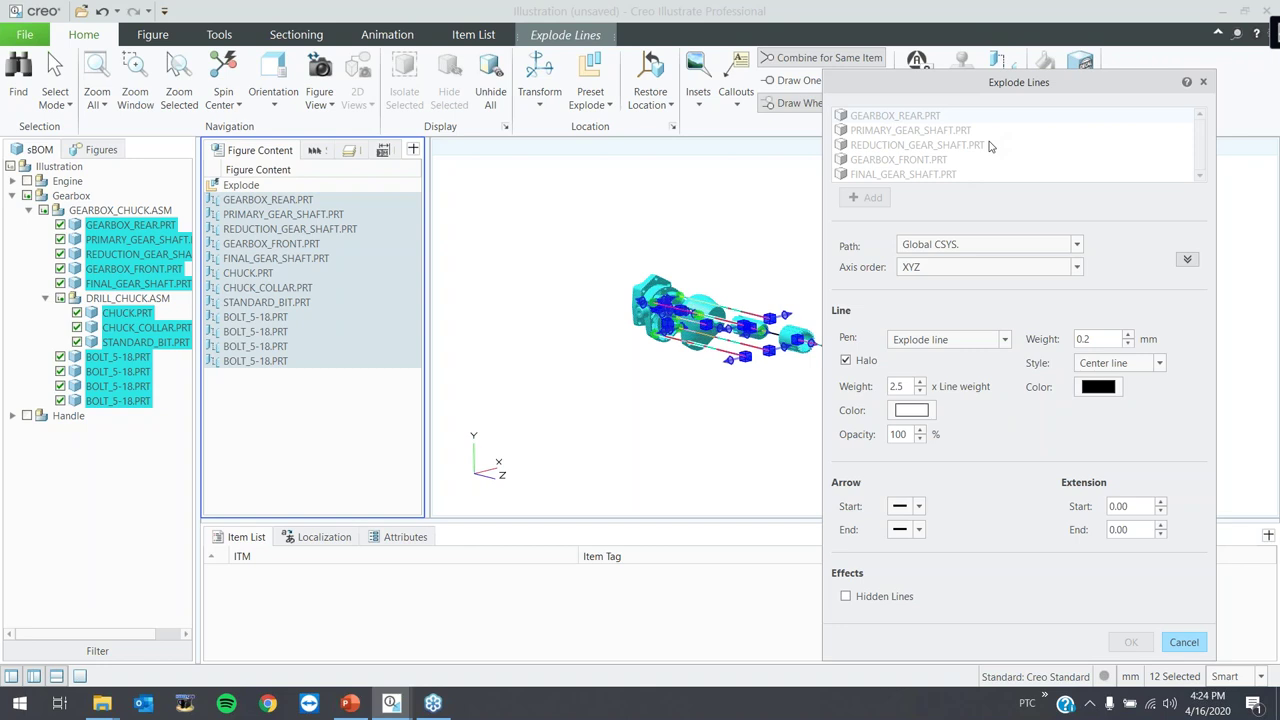
click(1128, 343)
text(0)
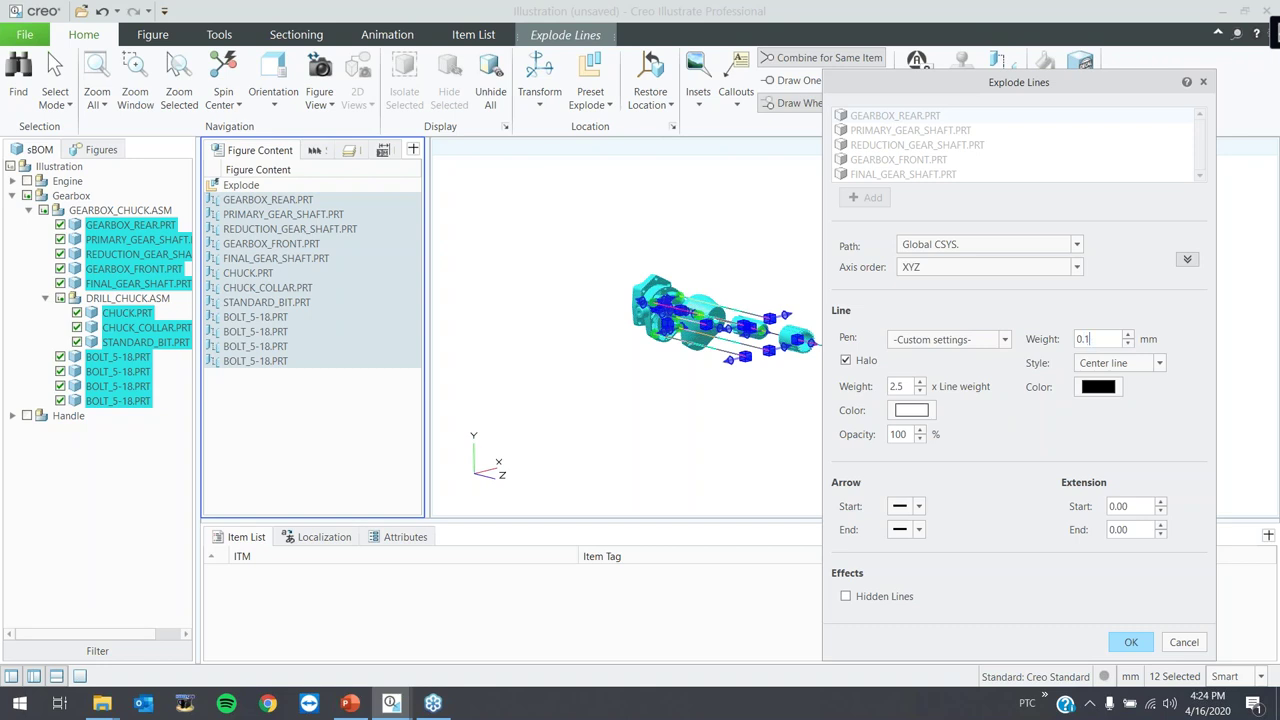
click(1155, 363)
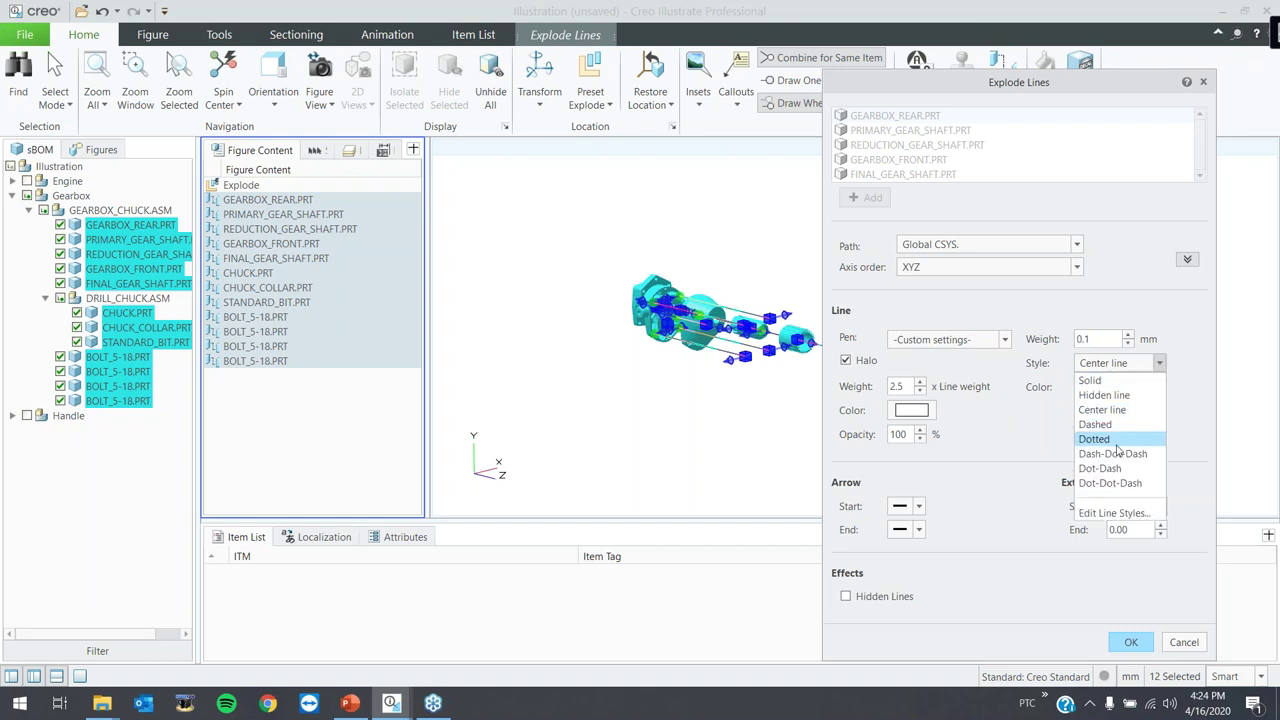
click(1116, 442)
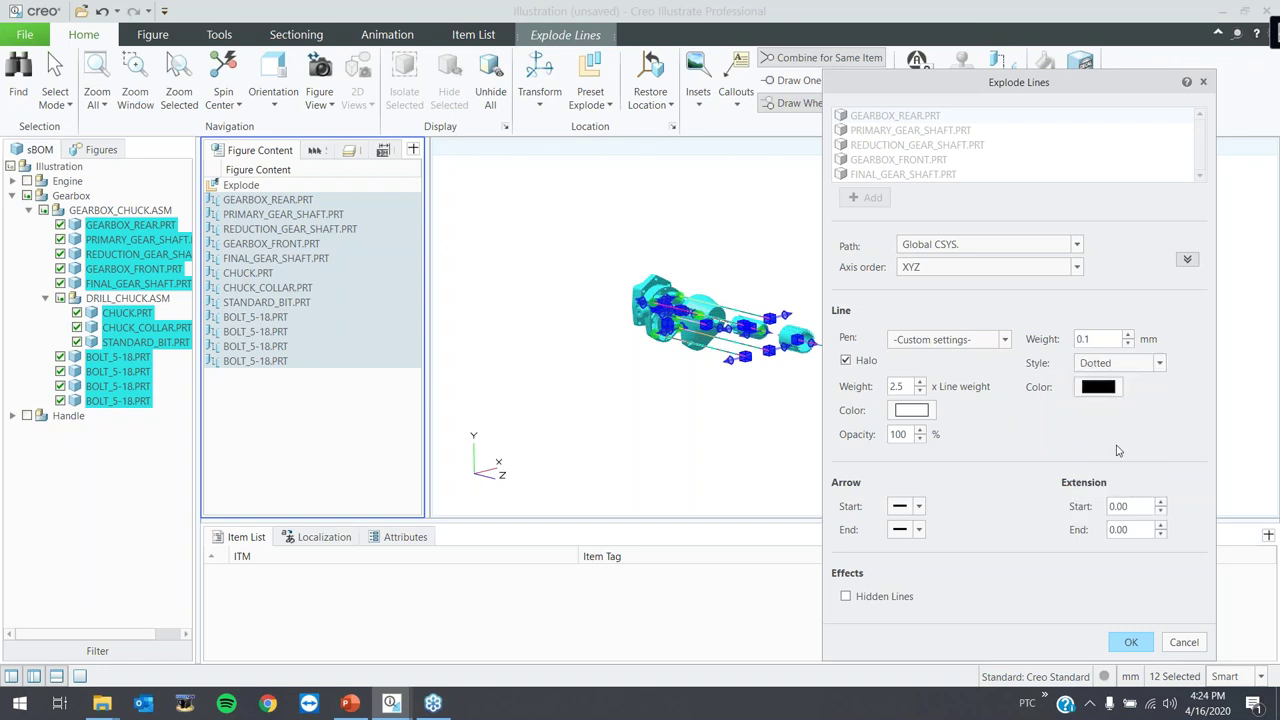
click(846, 361)
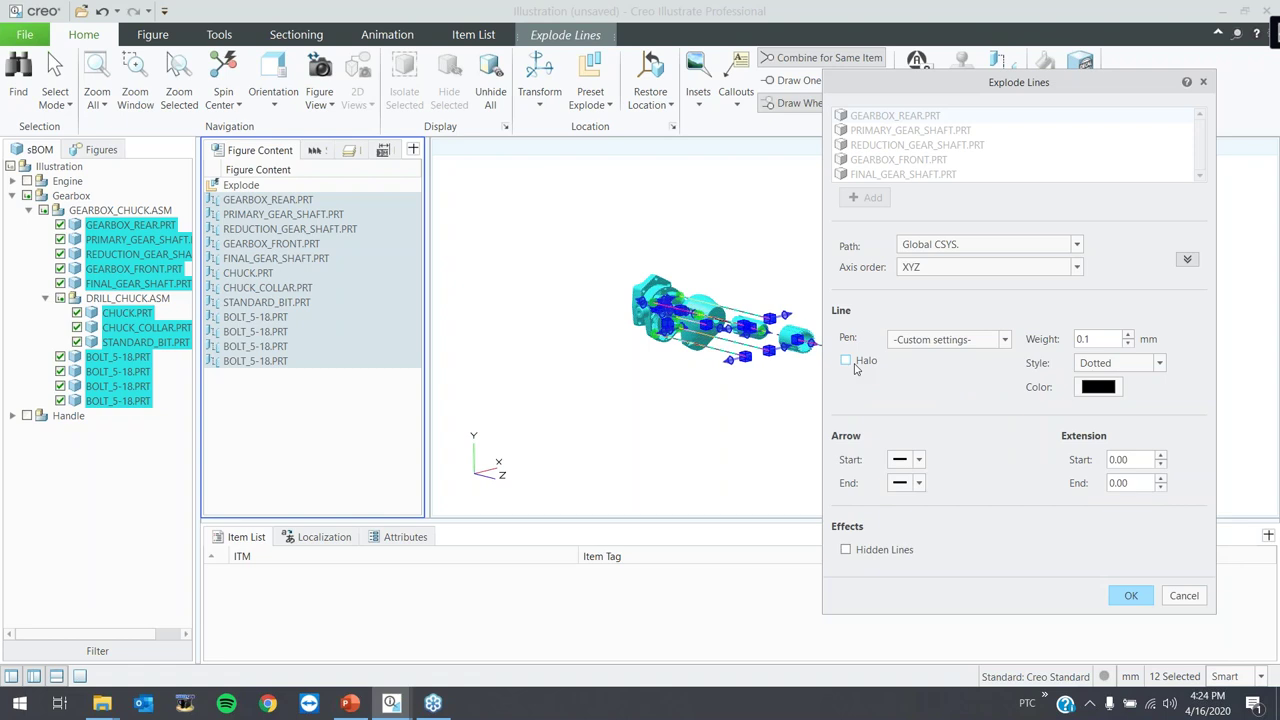
click(1131, 595)
click(1061, 421)
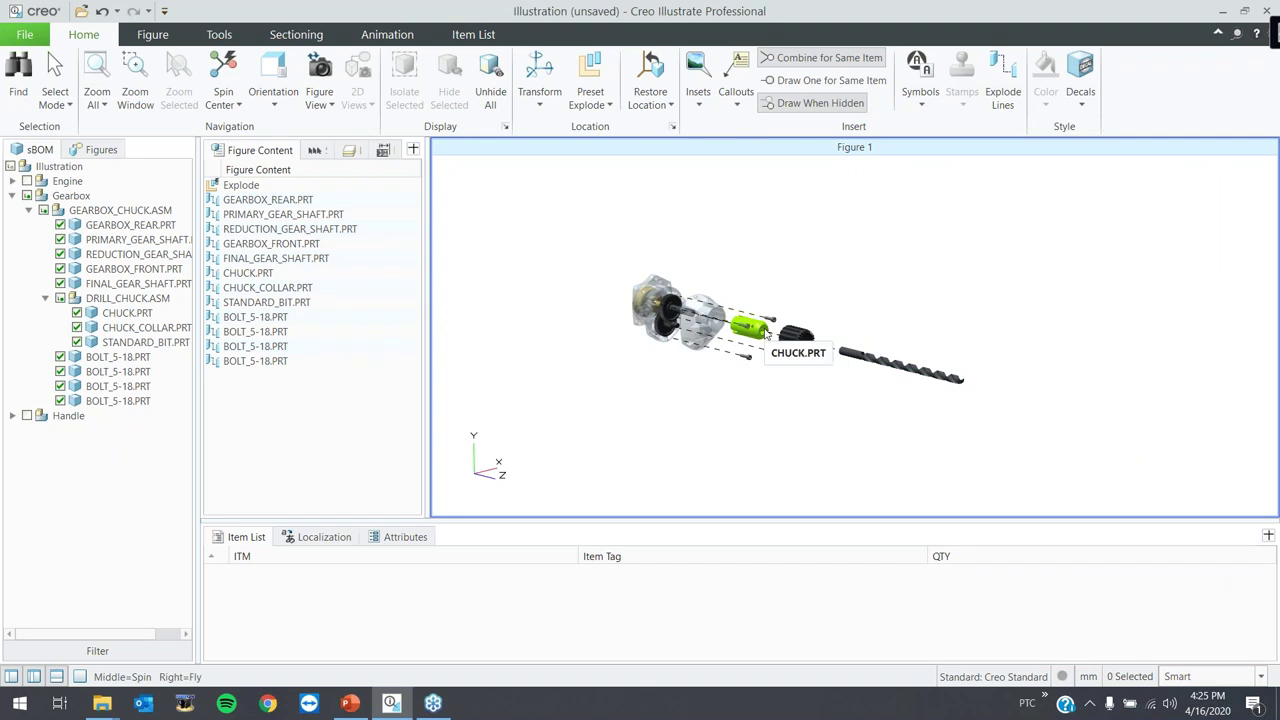
- Generate an automatic parts-only item list for the entire structure, with Item Number x Quantity callouts in the figure
middle_drag(767, 335, 653, 270)
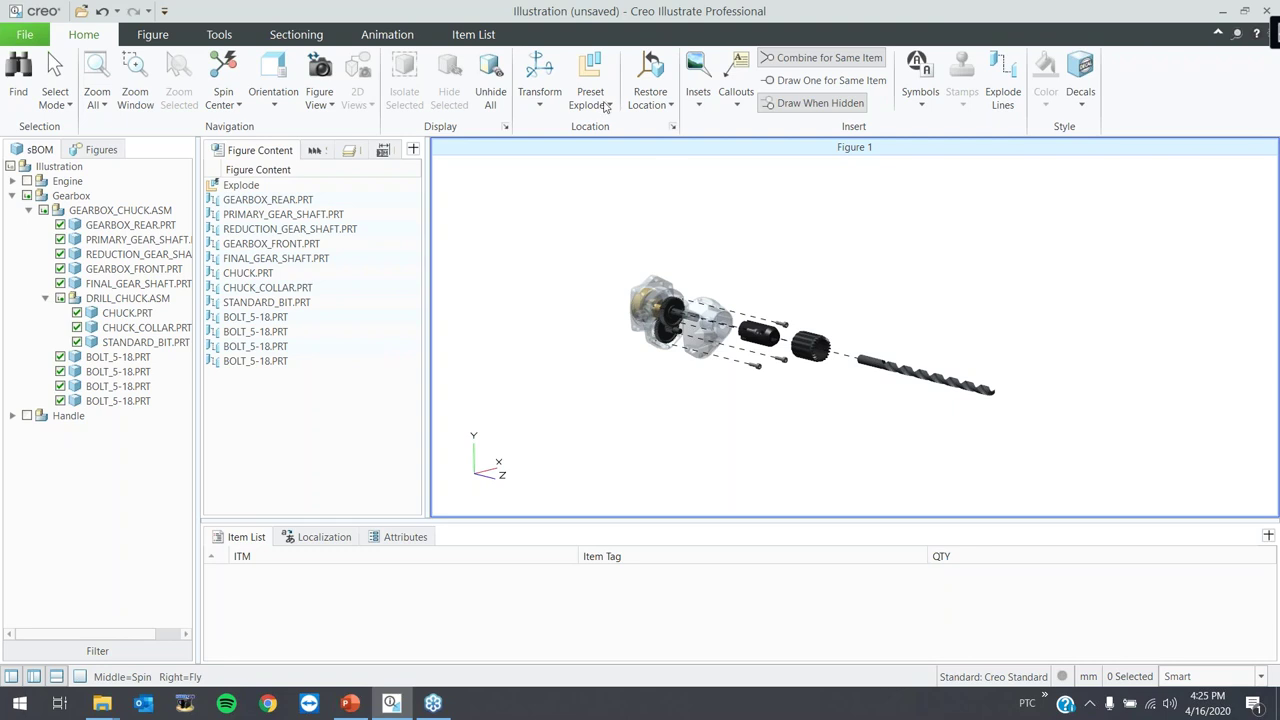
click(488, 34)
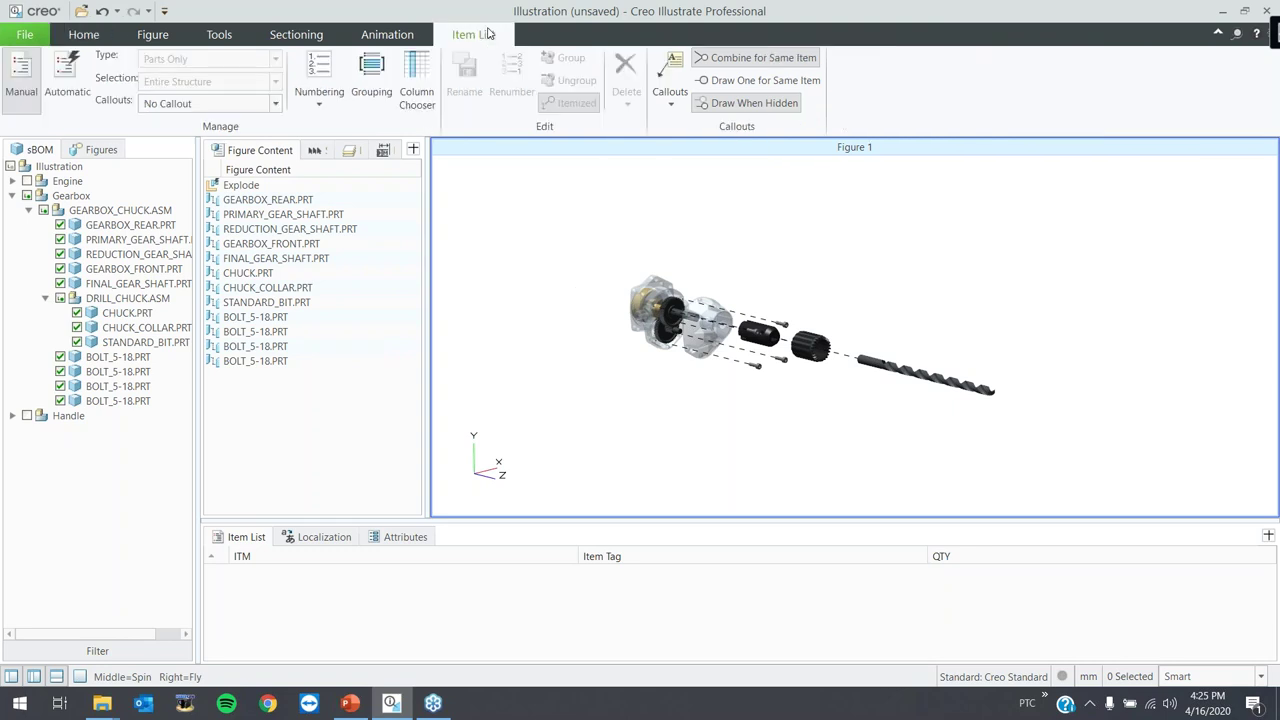
click(86, 75)
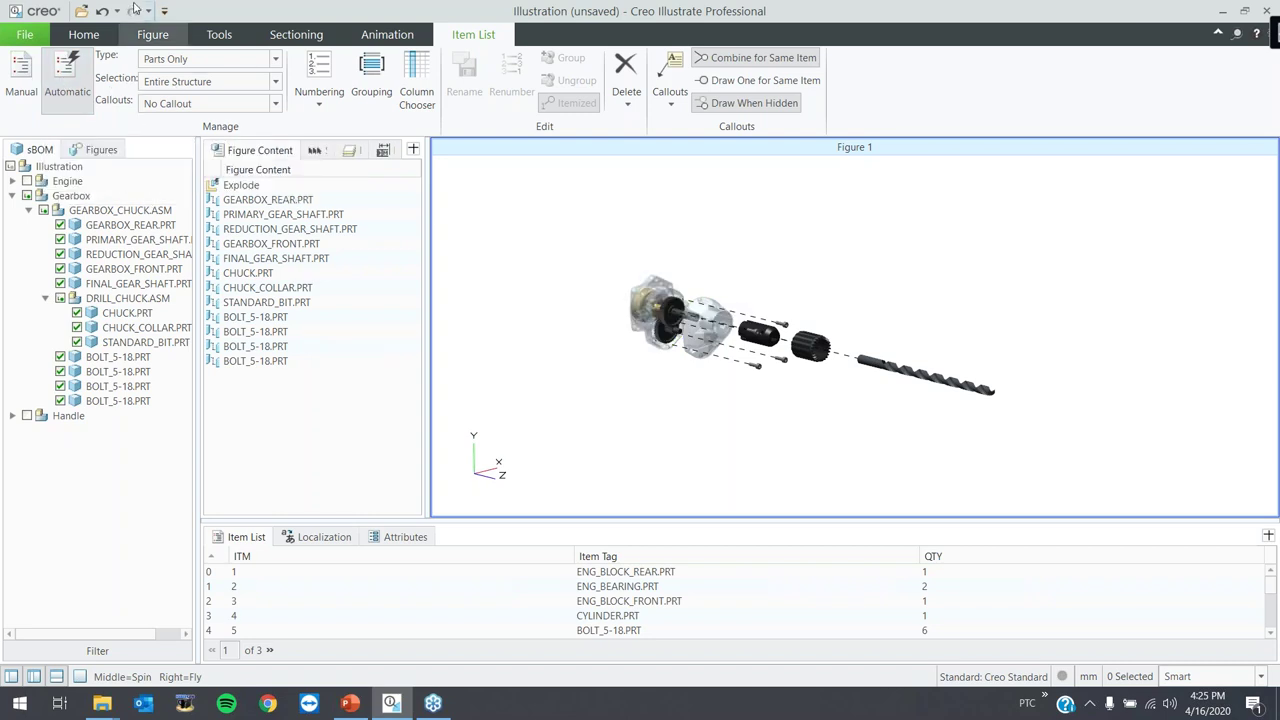
click(155, 104)
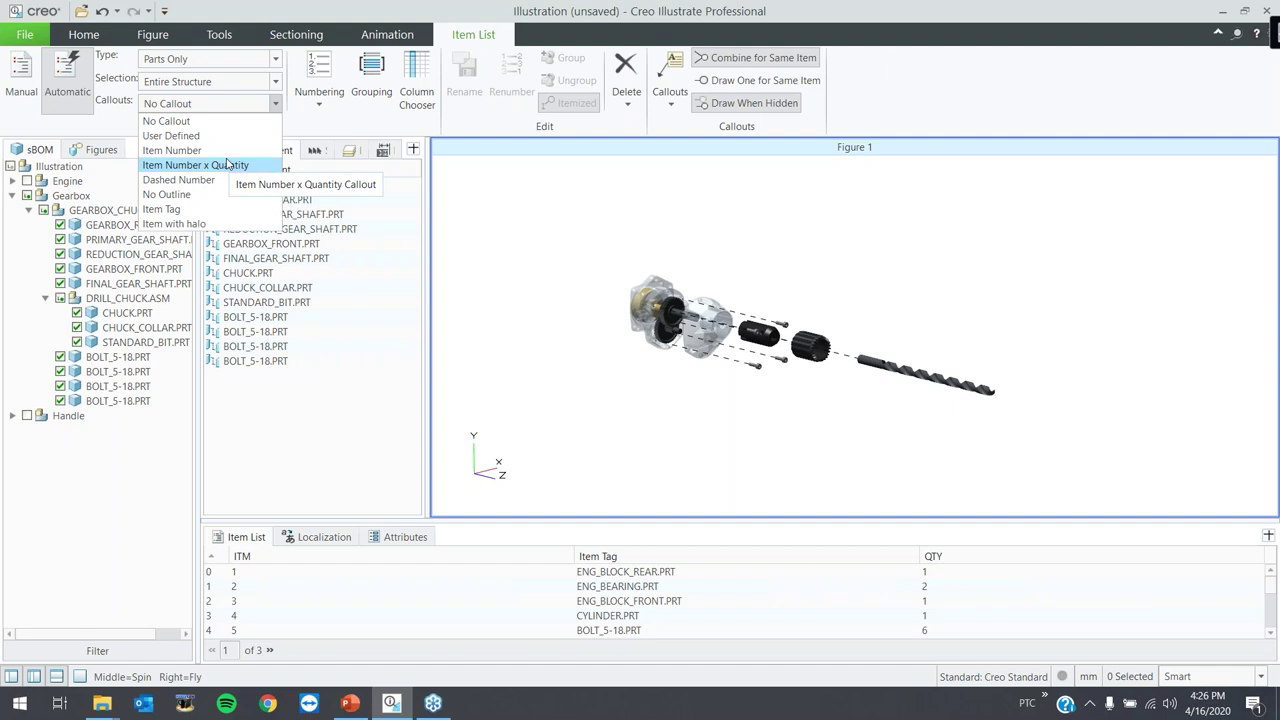
click(228, 164)
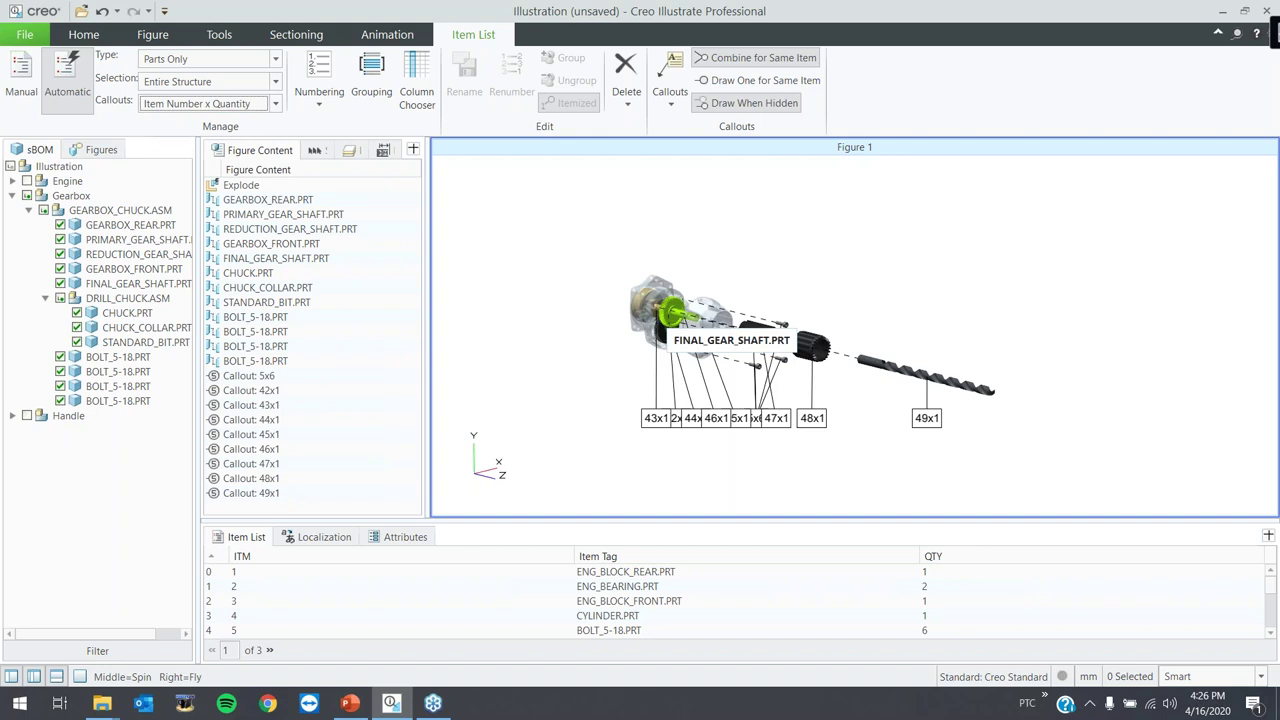
- Examine the item numbers, item tags and quantities in the generated item list
scroll(506, 597, down, 5)
scroll(506, 597, up, 5)
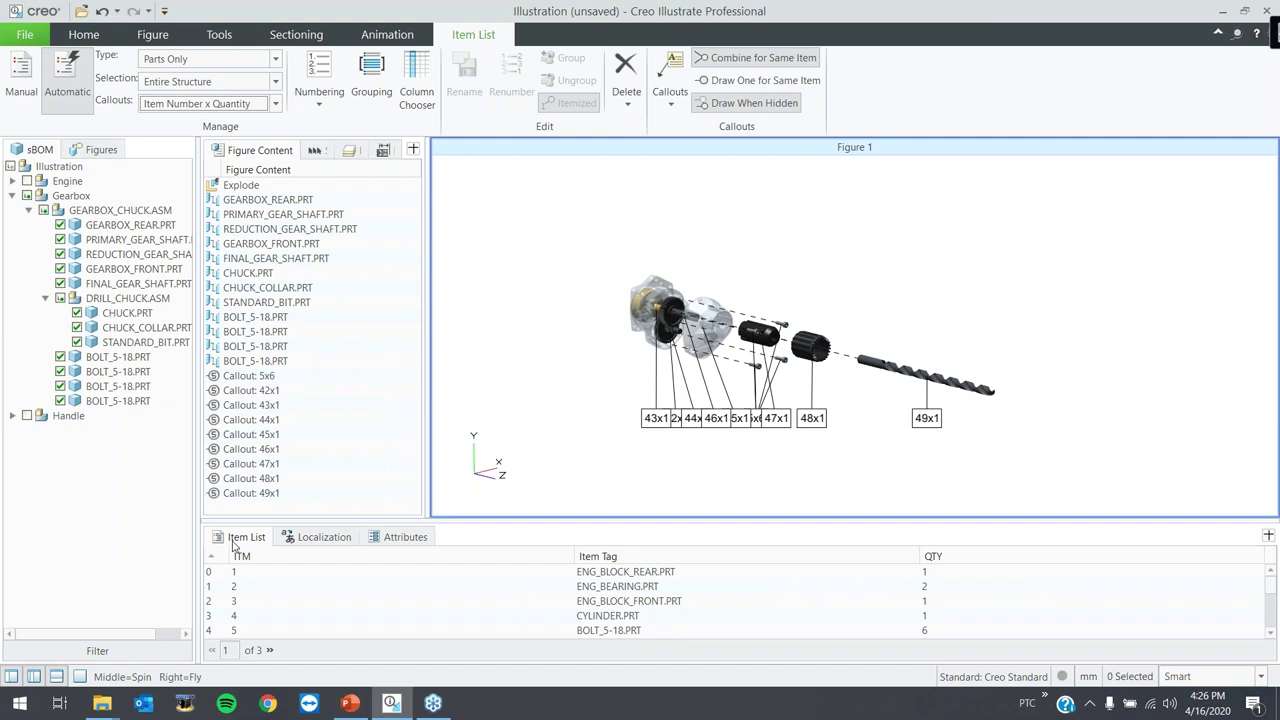
scroll(588, 588, down, 6)
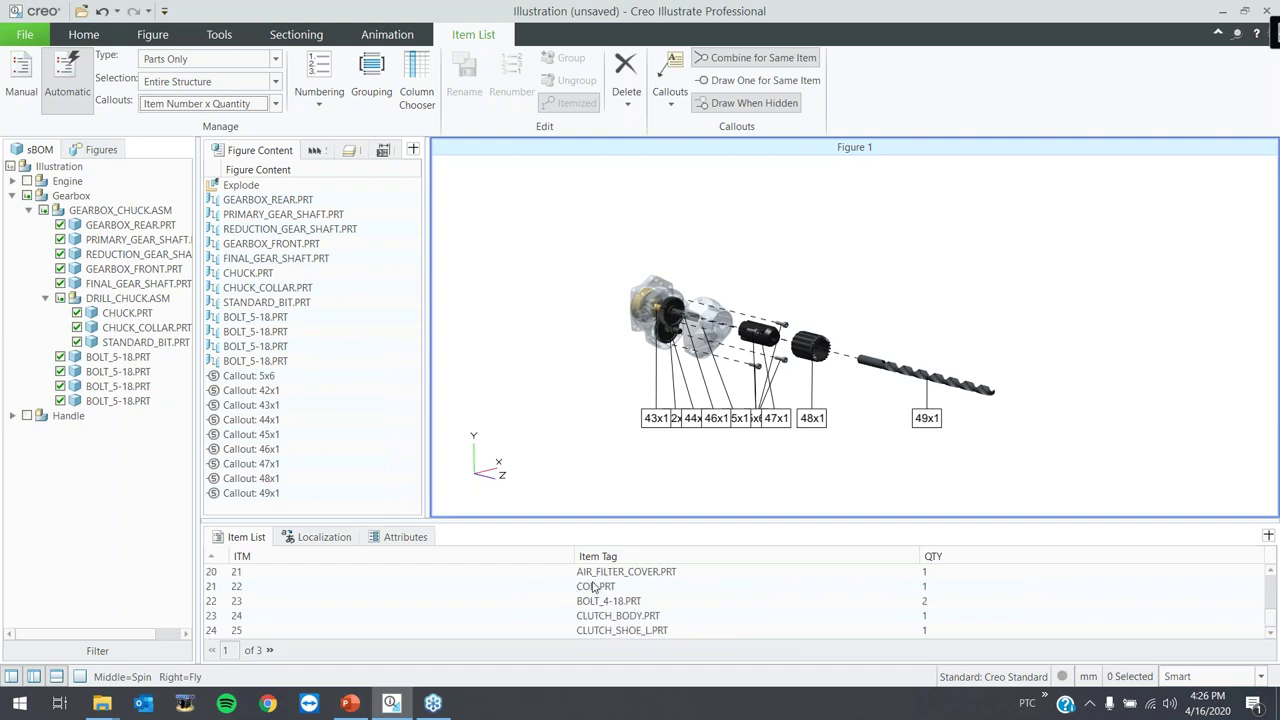
scroll(593, 587, up, 6)
scroll(650, 624, down, 5)
scroll(666, 614, up, 5)
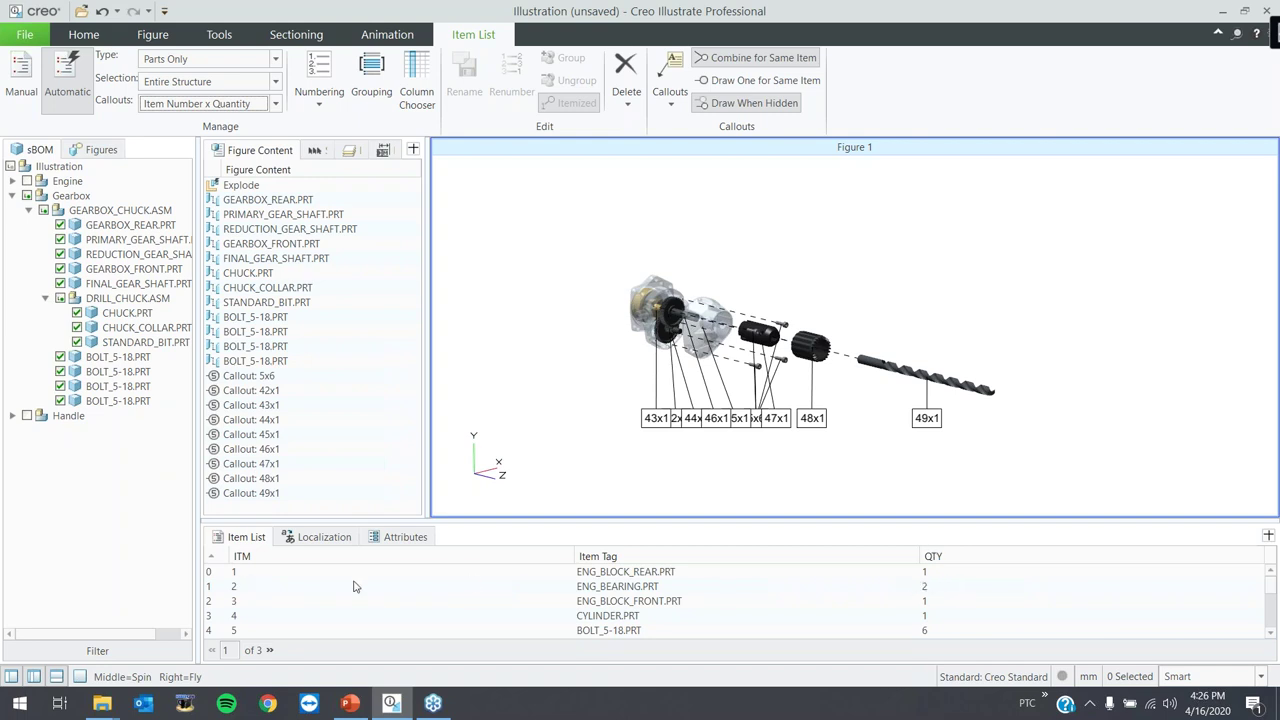
scroll(235, 606, down, 6)
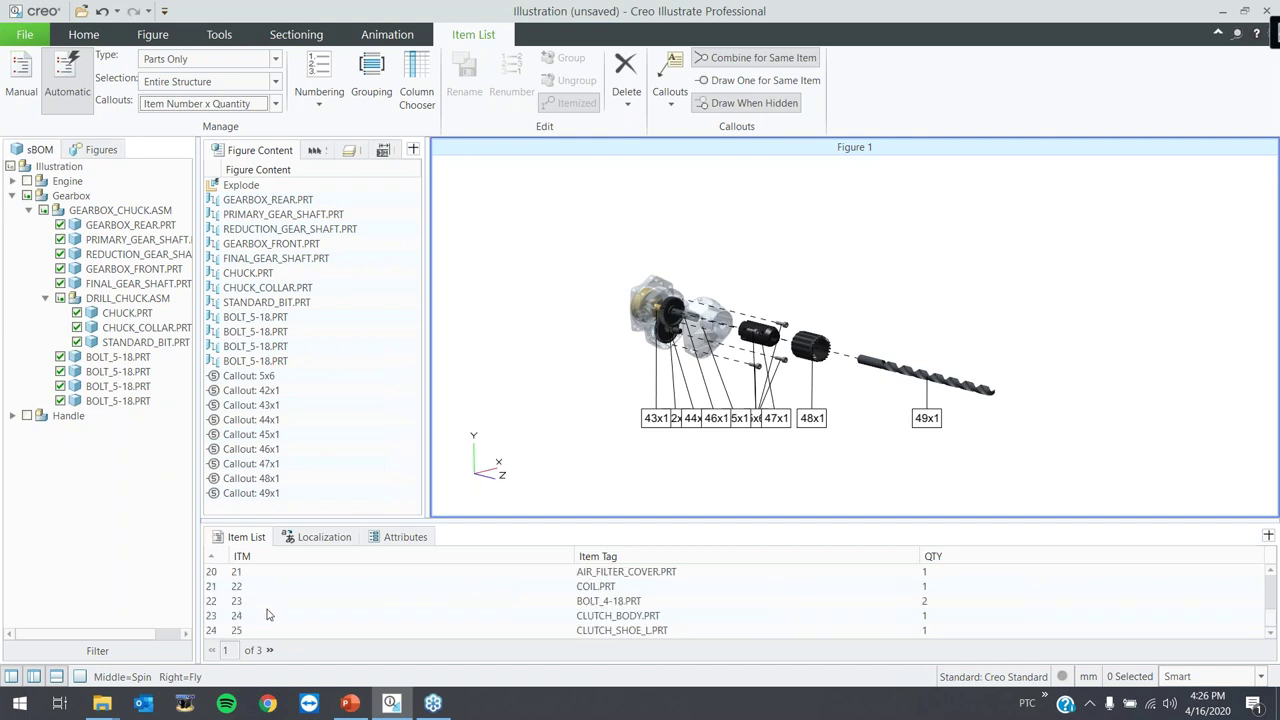
scroll(258, 604, up, 6)
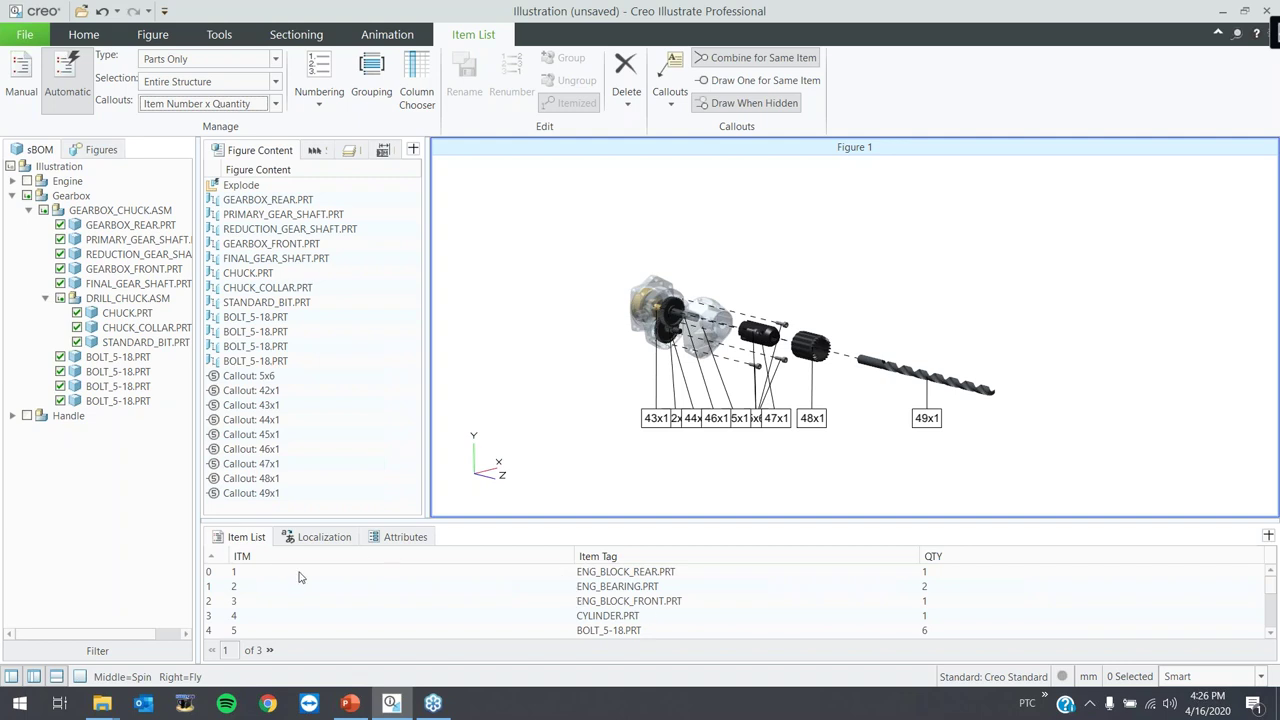
scroll(660, 585, down, 3)
scroll(613, 600, up, 3)
- Spread out the overlapping callouts, placing 46x1, 45x1 and 5x6 above the gearbox and 43x1, 42x1 and 44x1 below it
drag(665, 423, 717, 253)
click(666, 455)
drag(737, 418, 767, 281)
drag(752, 418, 747, 371)
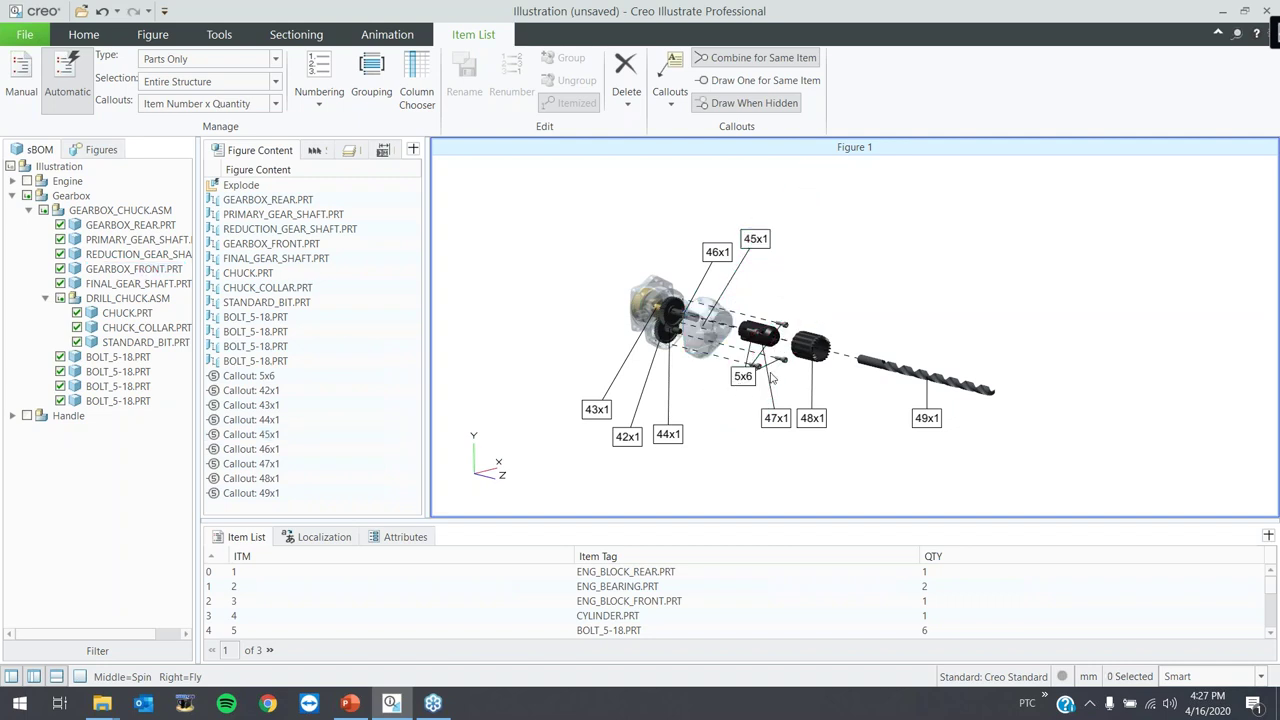
drag(790, 311, 823, 267)
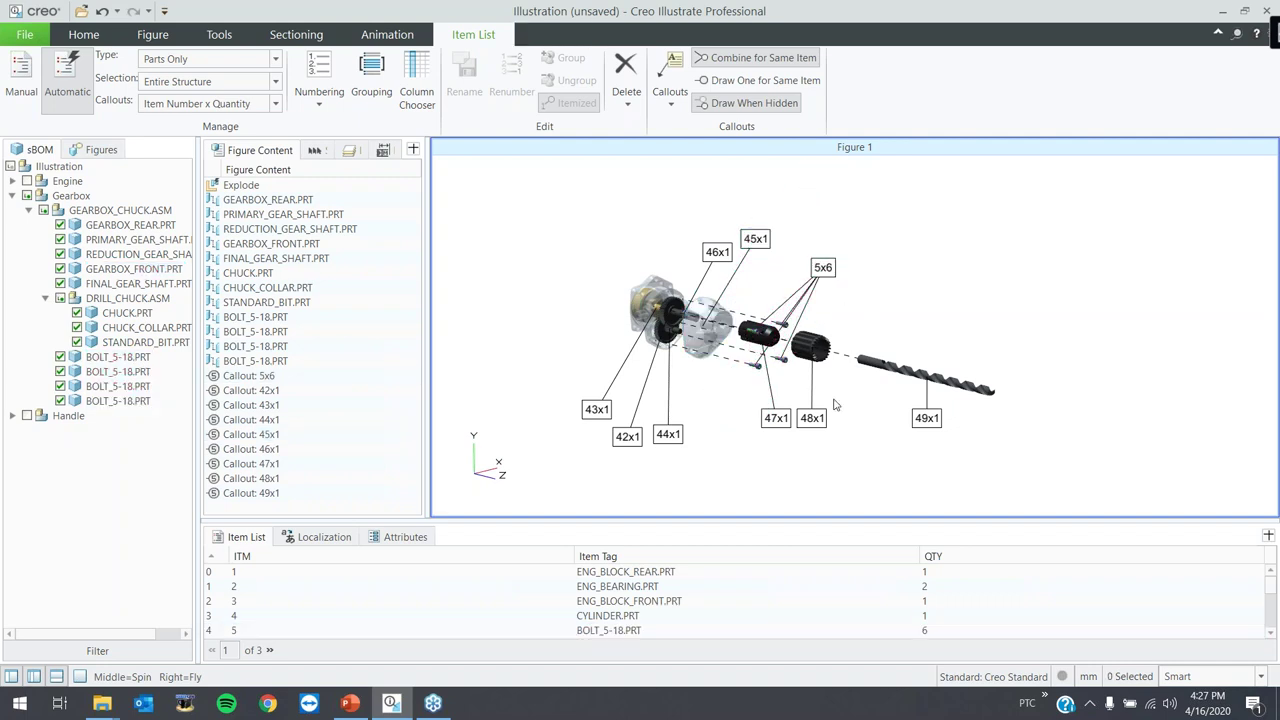
- Move callouts 47x1, 48x1 and 49x1 farther below the chuck, chuck collar and drill bit
click(776, 417)
drag(776, 417, 781, 480)
drag(926, 418, 929, 462)
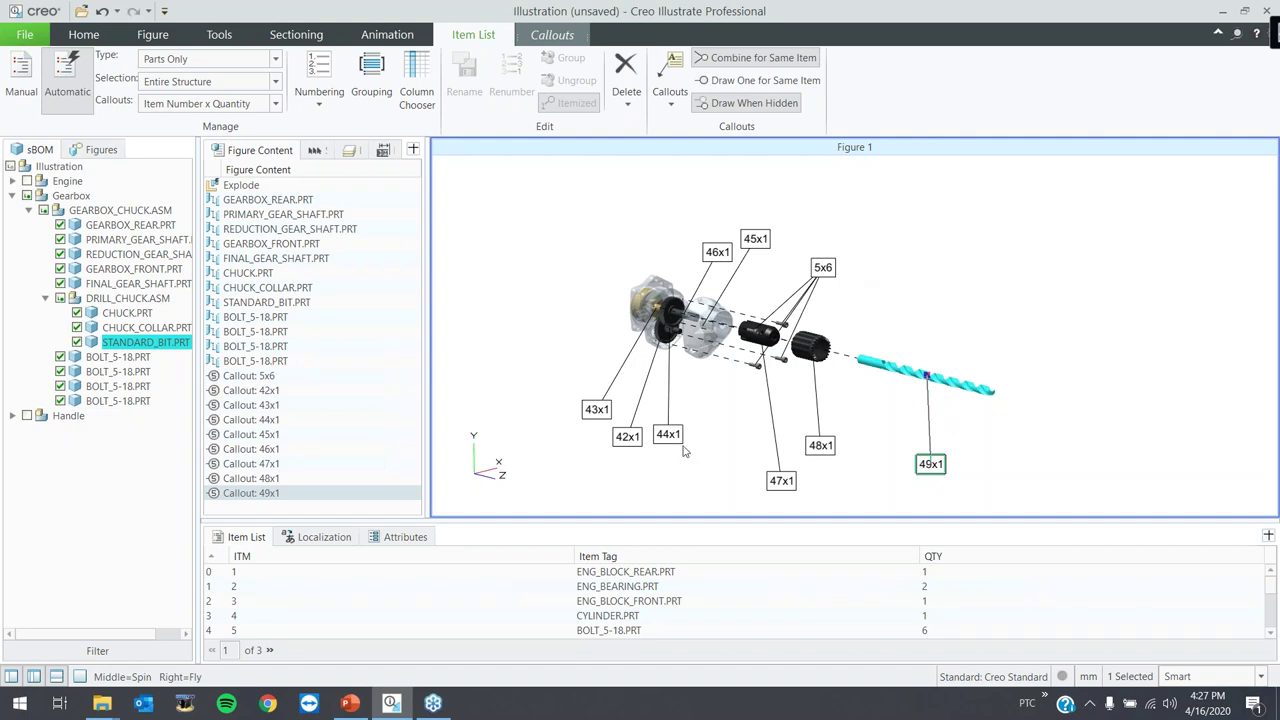
- Bottom-align callouts 43x1, 42x1 and 44x1 and shift them together slightly away from the chuck
click(596, 412)
ctrl+click(627, 437)
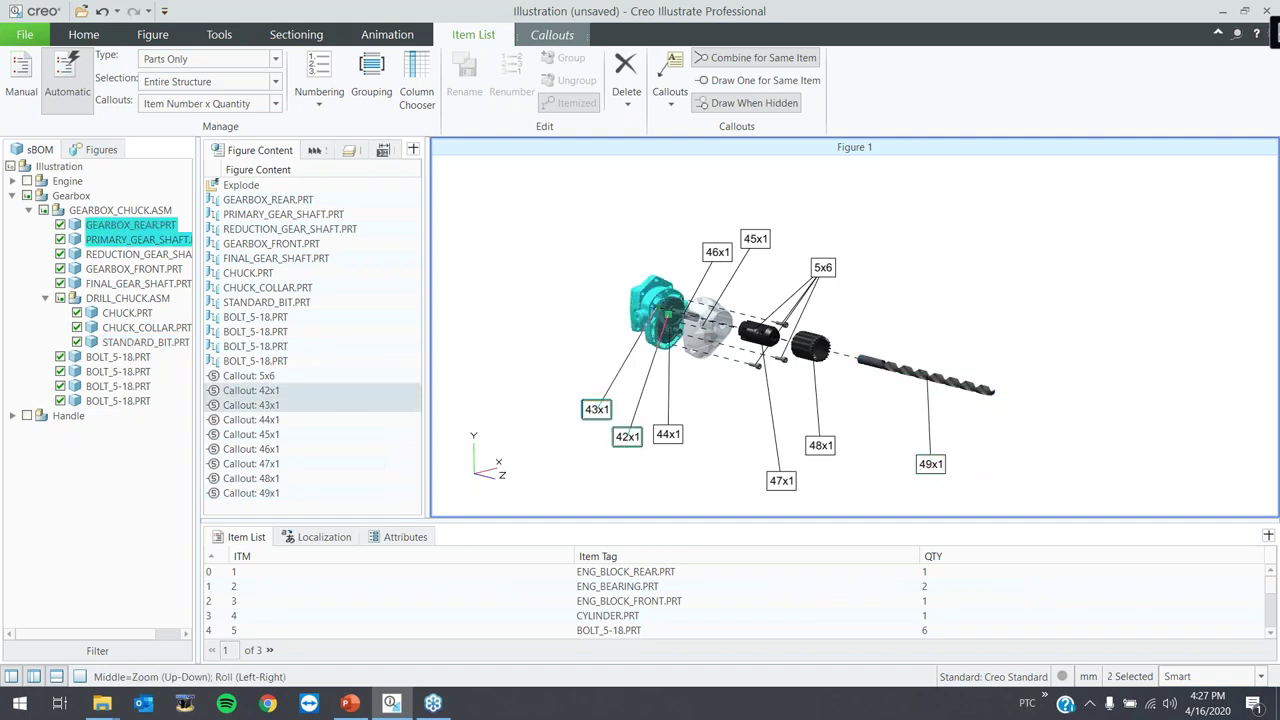
ctrl+click(668, 435)
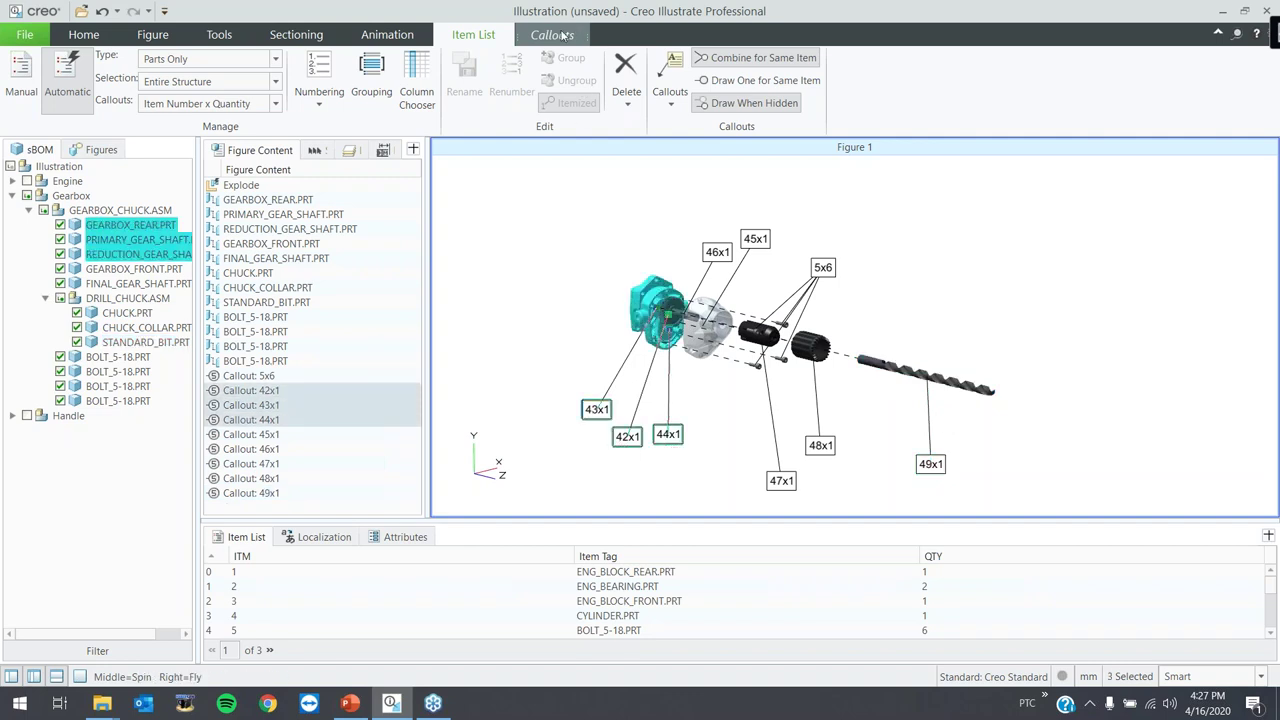
click(563, 36)
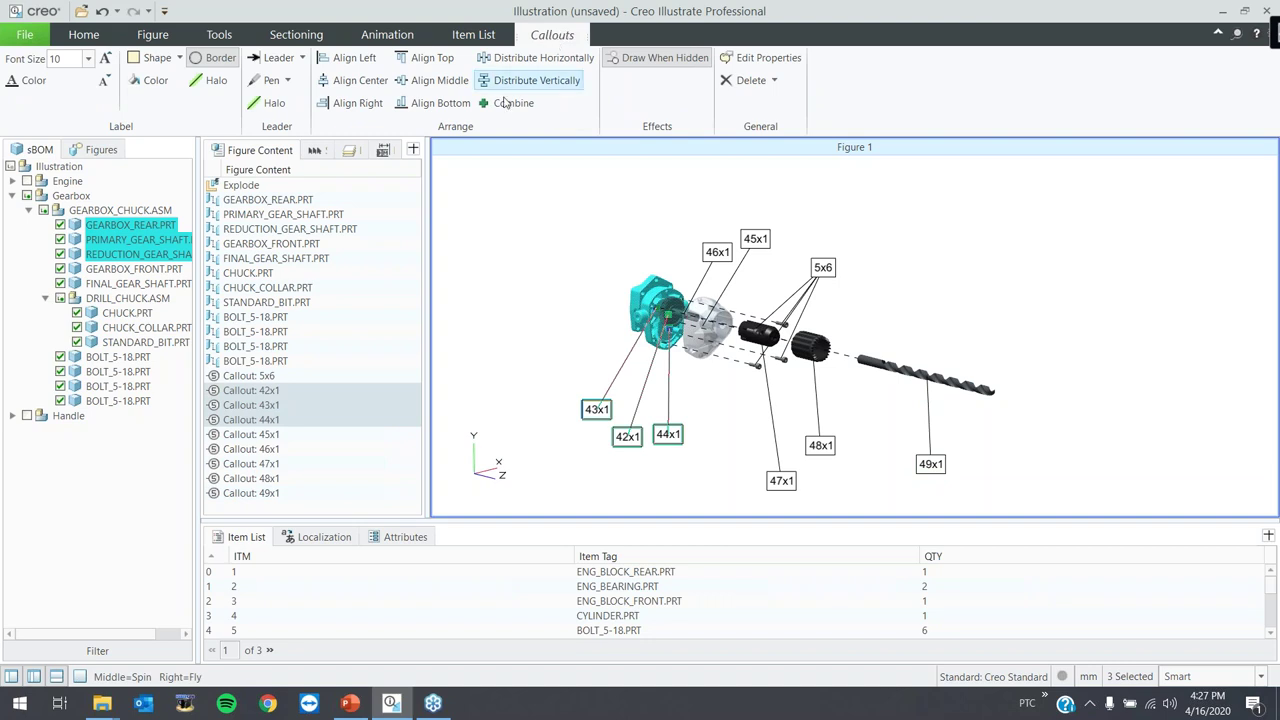
click(455, 104)
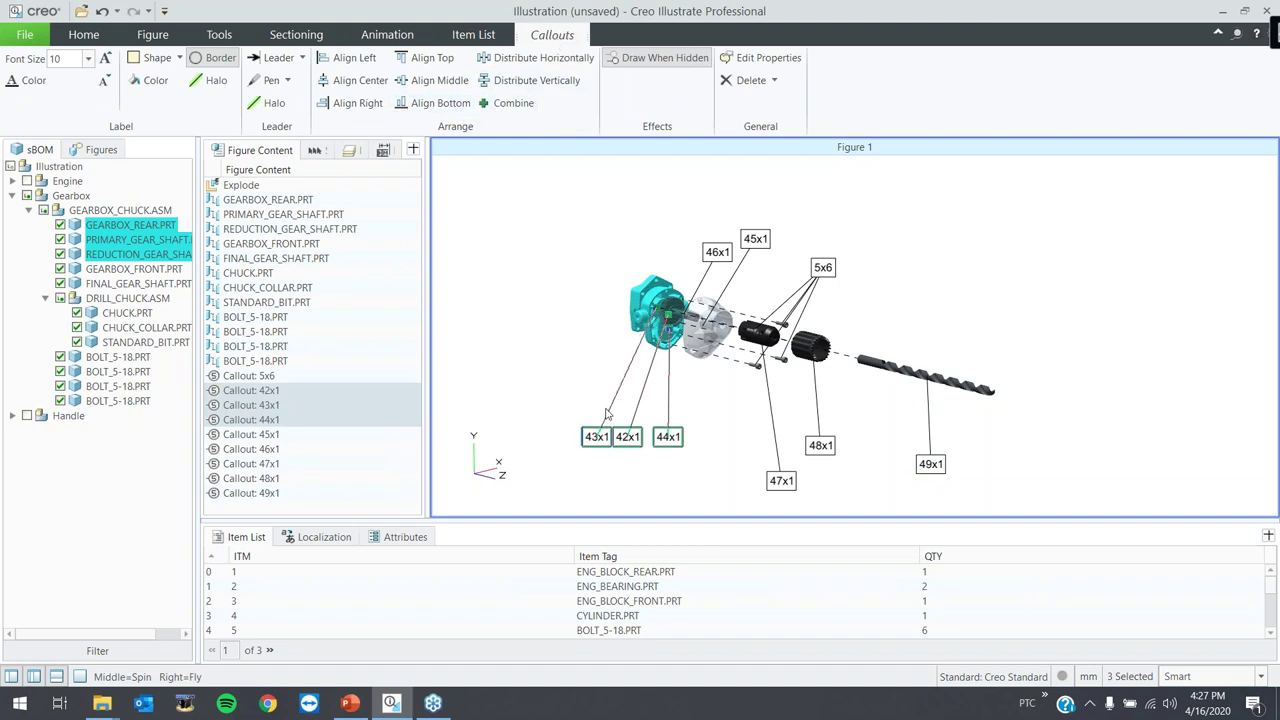
drag(596, 437, 582, 434)
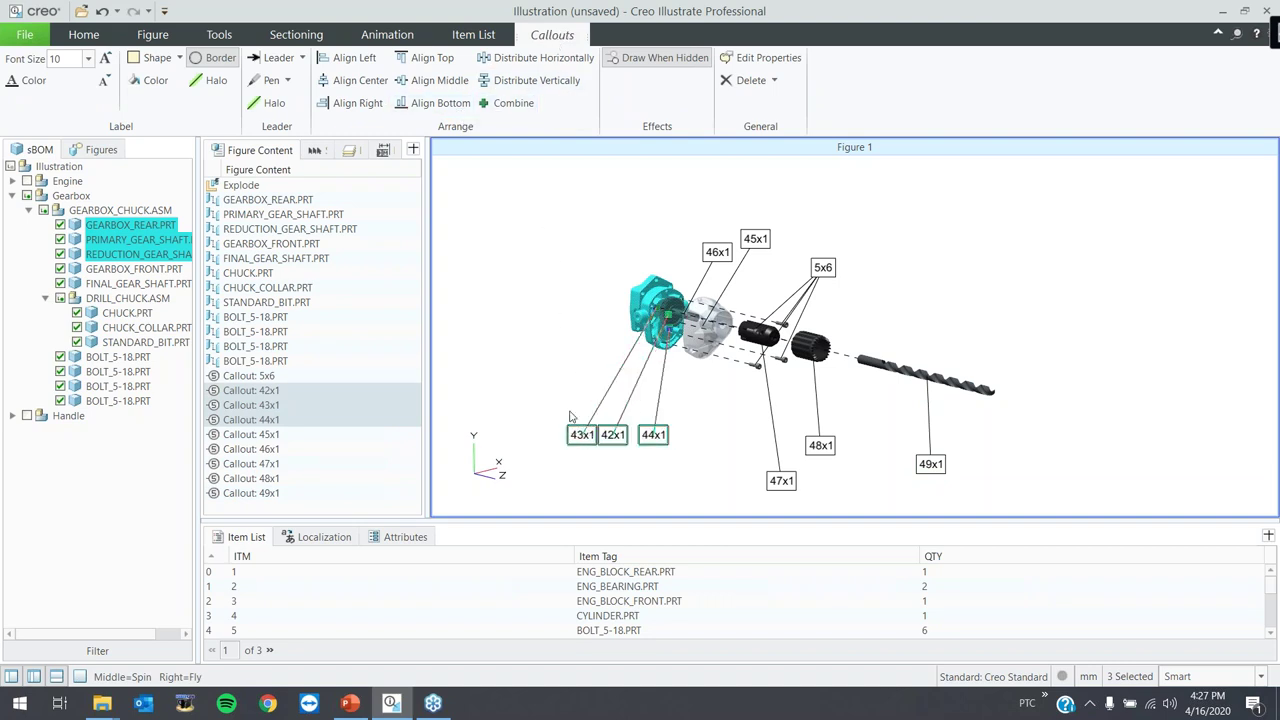
click(581, 411)
- Top-align the three callouts above the exploded gearbox: 46x1, 45x1 and 5x6
click(727, 252)
ctrl+click(755, 240)
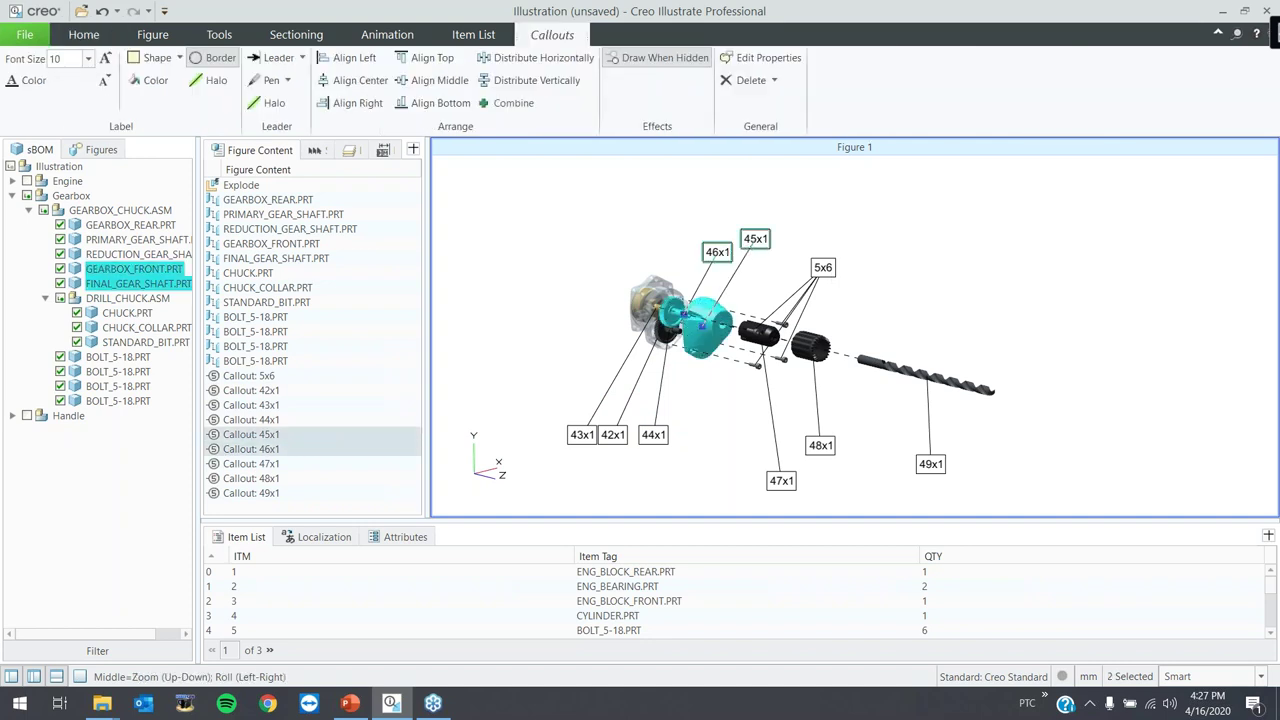
ctrl+click(818, 268)
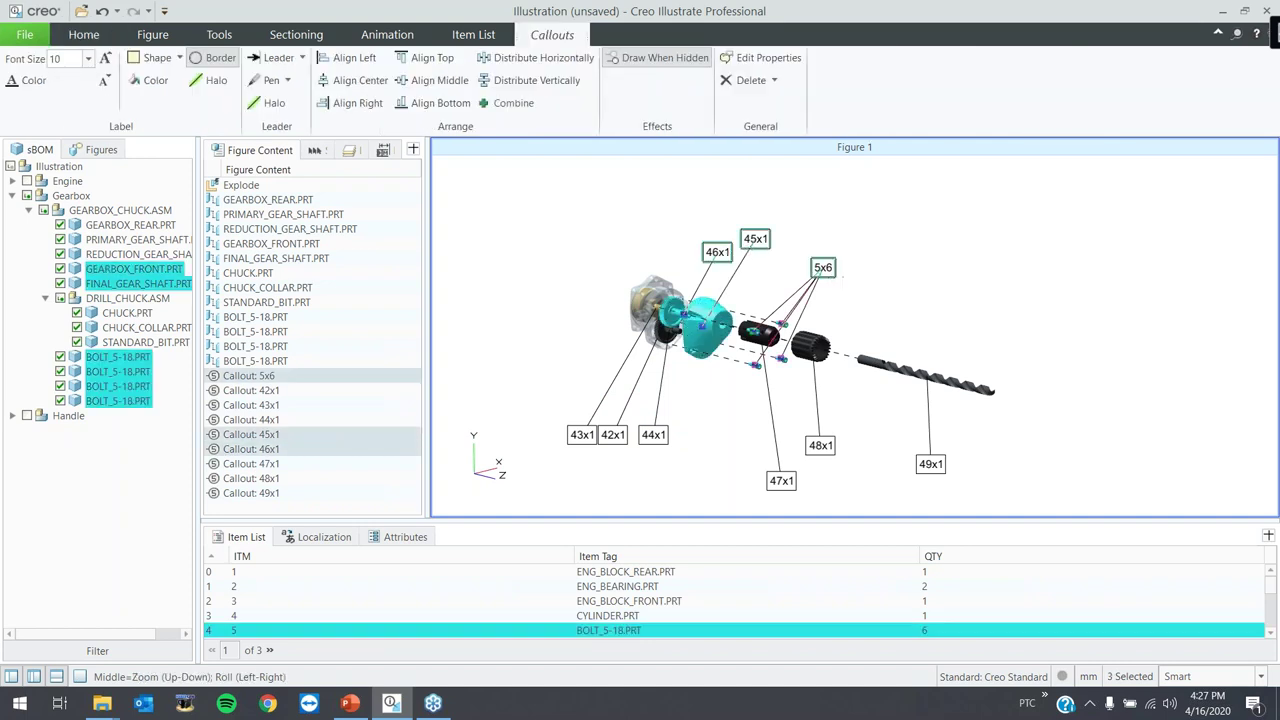
click(446, 59)
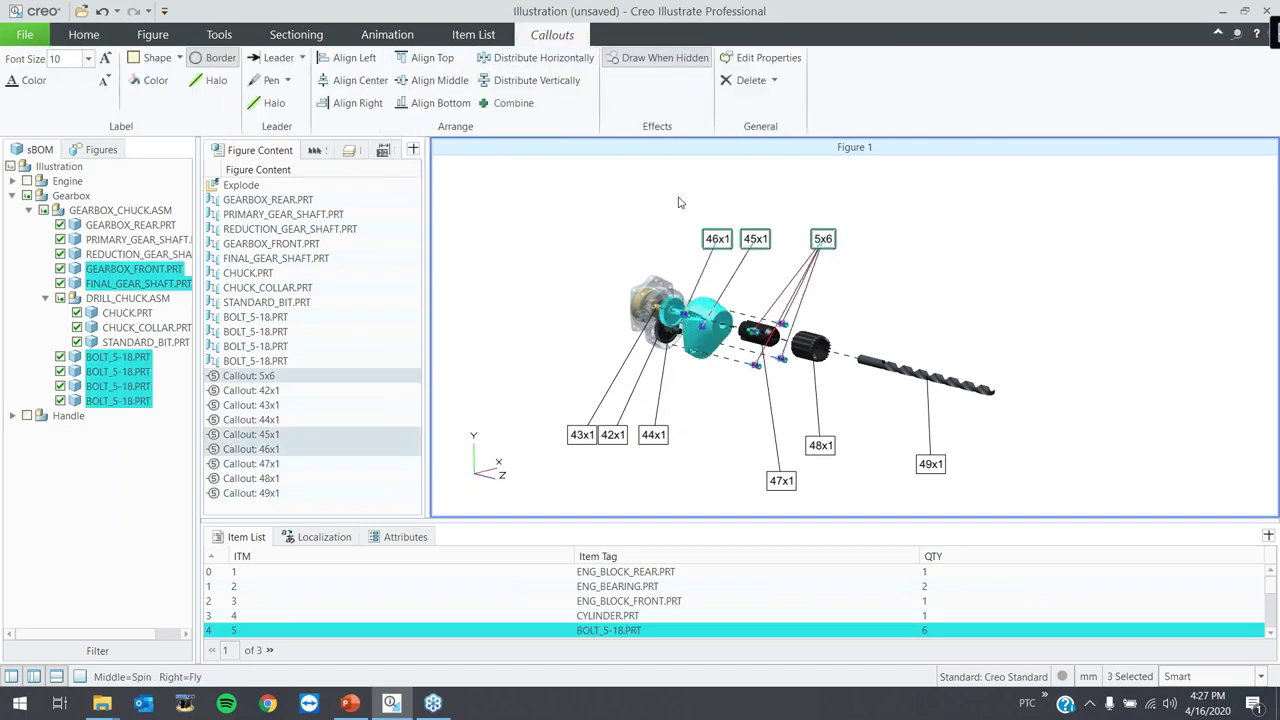
- Bottom-align callouts 47x1, 48x1 and 49x1, and shift callout 42x1 slightly away from 43x1
click(781, 482)
ctrl+click(820, 446)
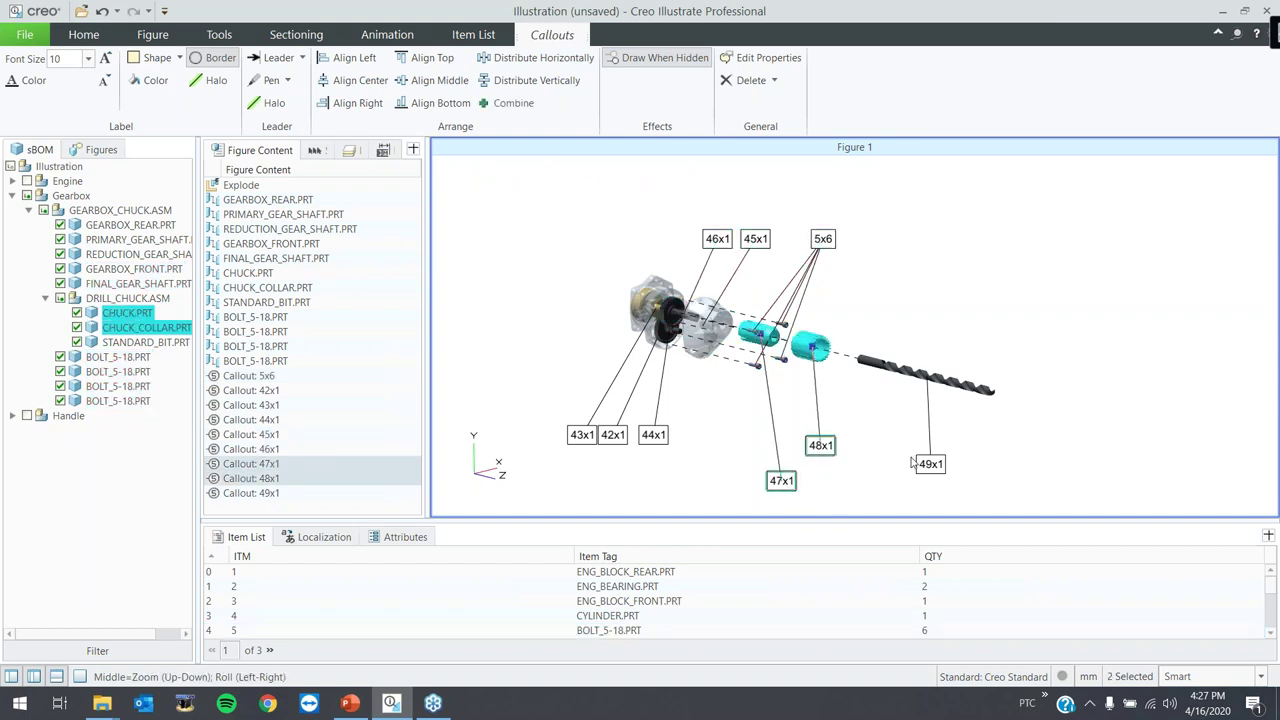
ctrl+click(930, 464)
click(438, 103)
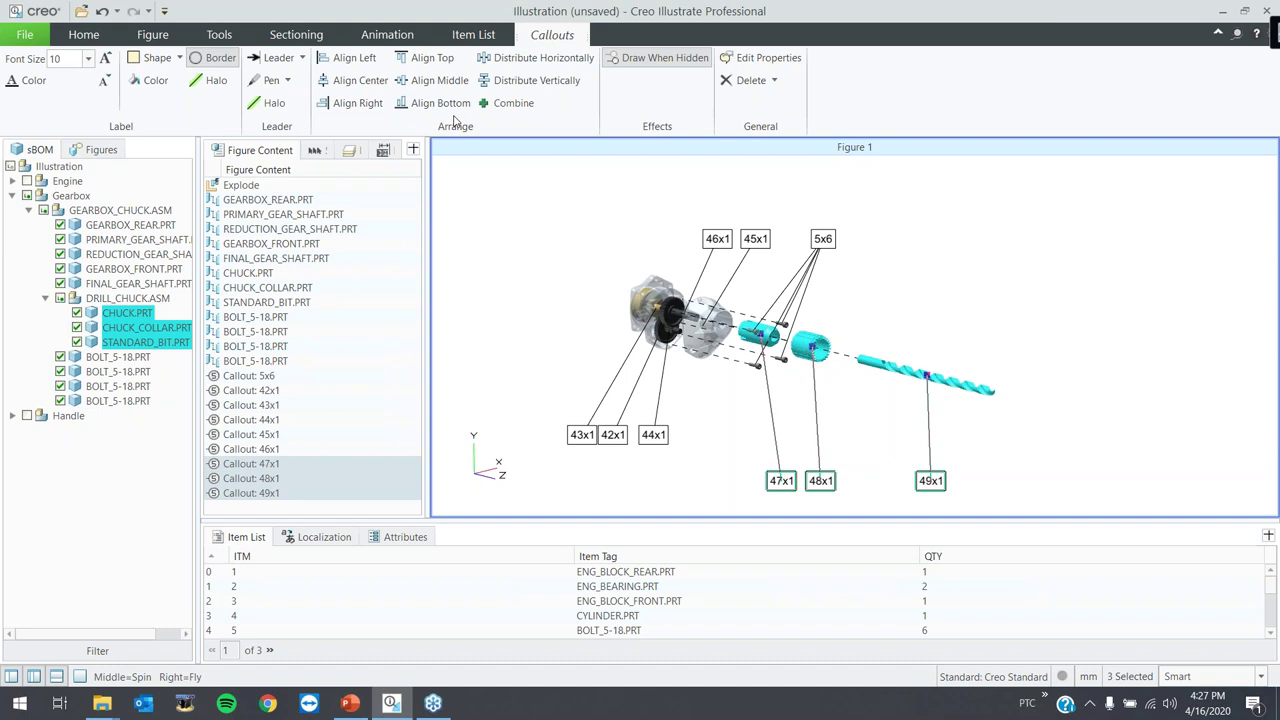
click(937, 298)
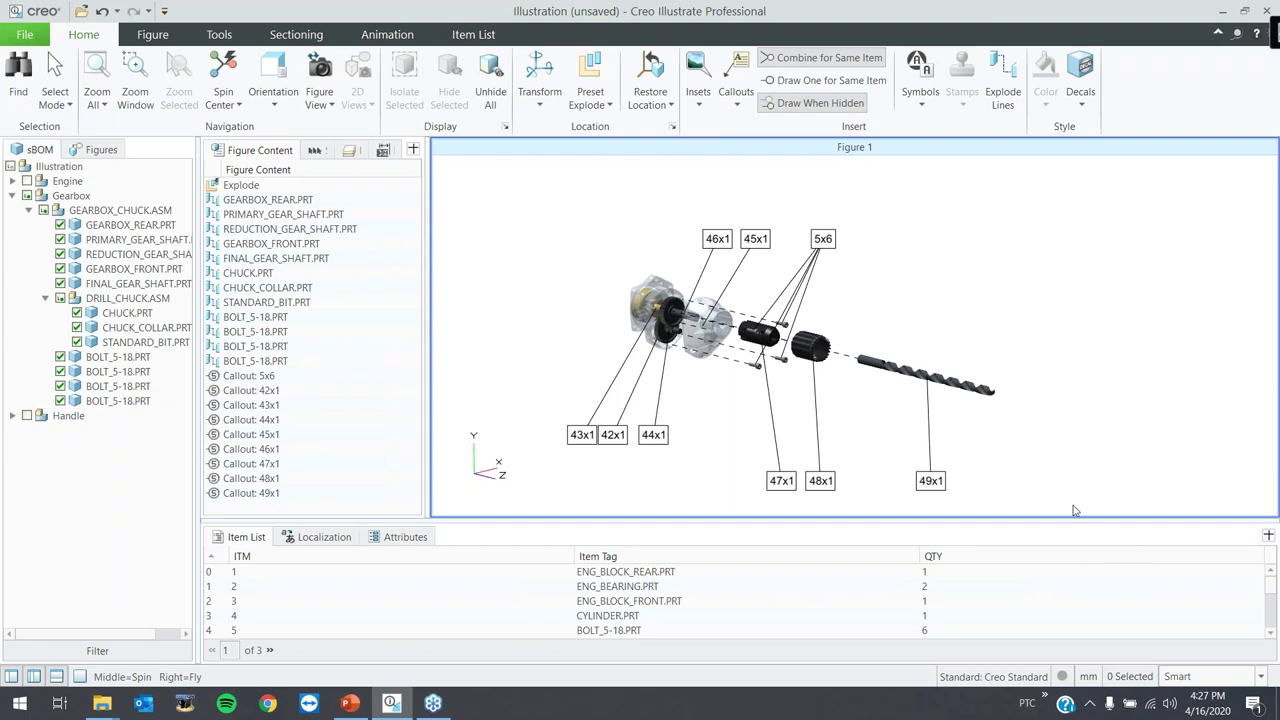
mouse_move(612, 435)
mouse_down()
mouse_move(592, 441)
mouse_move(630, 449)
mouse_up()
click(614, 453)
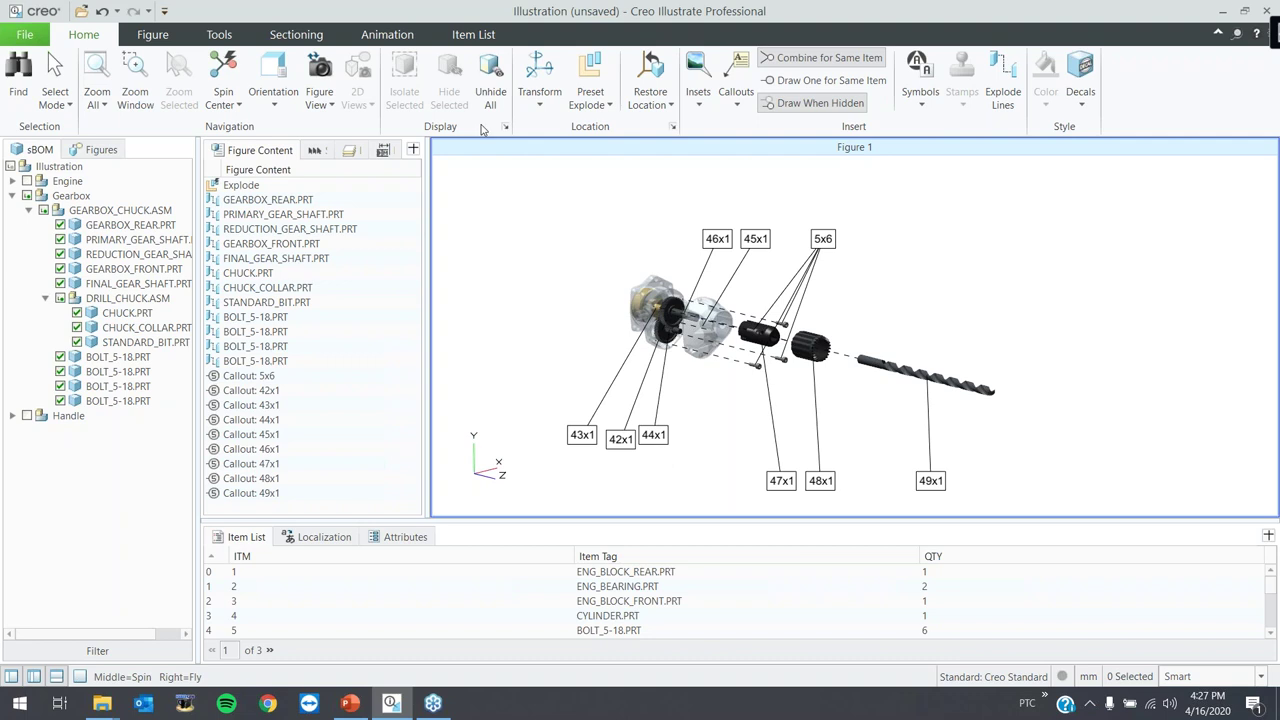
click(458, 35)
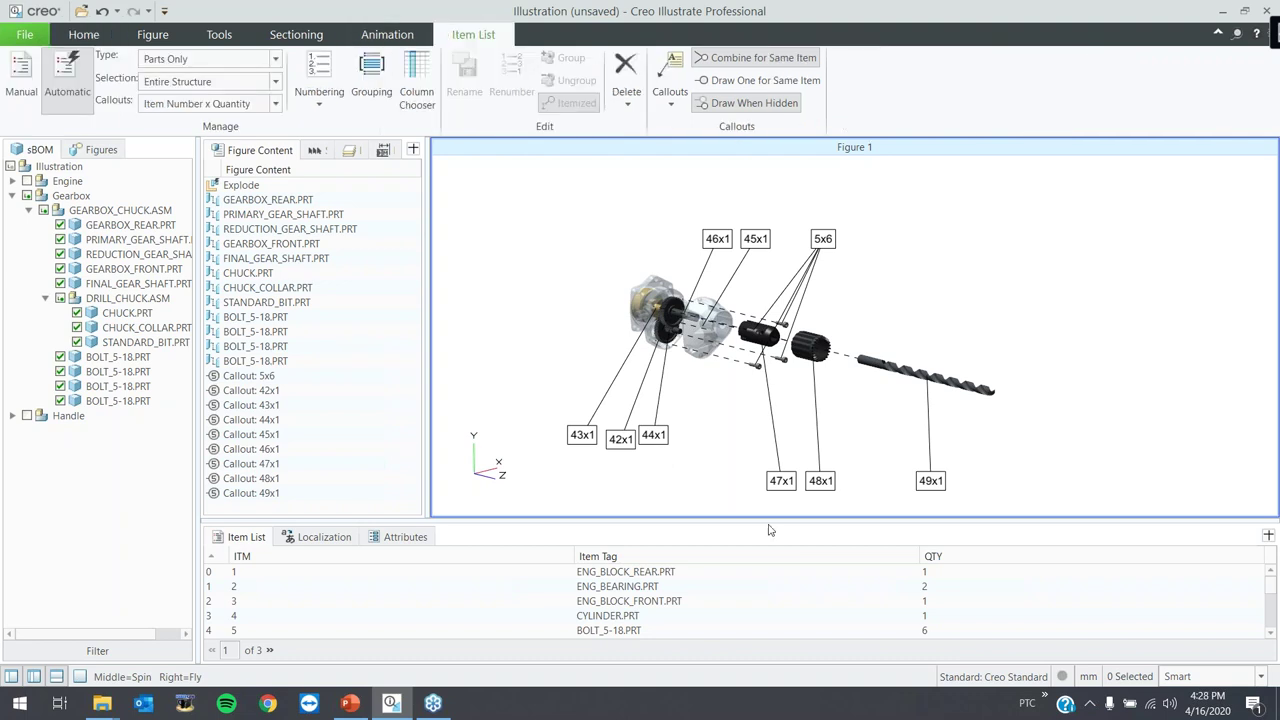
click(653, 435)
click(334, 101)
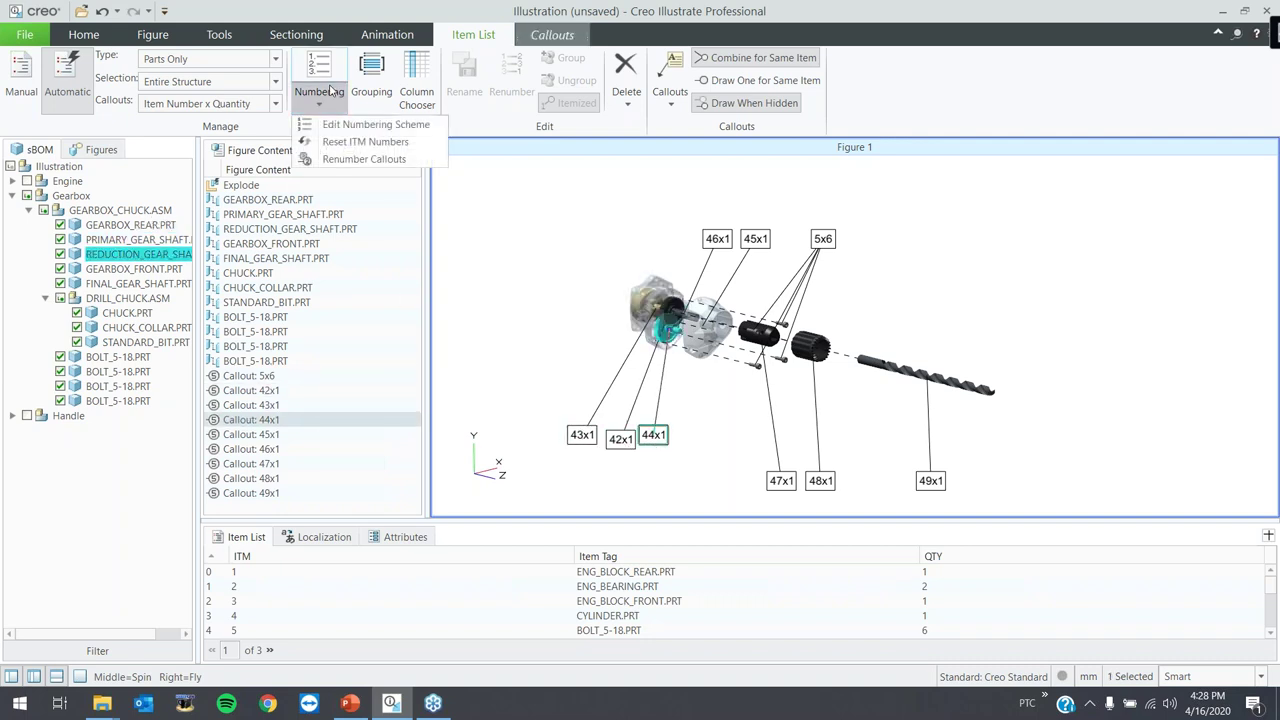
click(355, 164)
drag(636, 291, 580, 172)
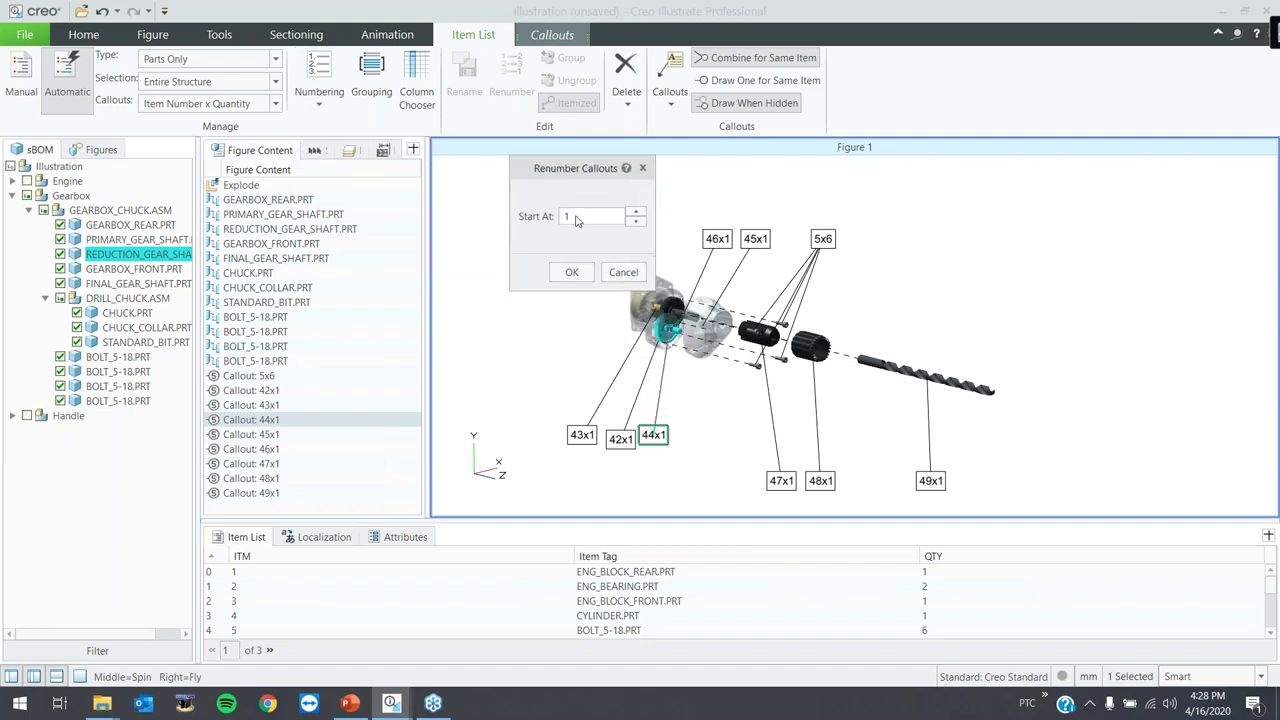
click(620, 272)
- Change the item numbering scheme to the lowercase letter sequence a, b, c
click(322, 106)
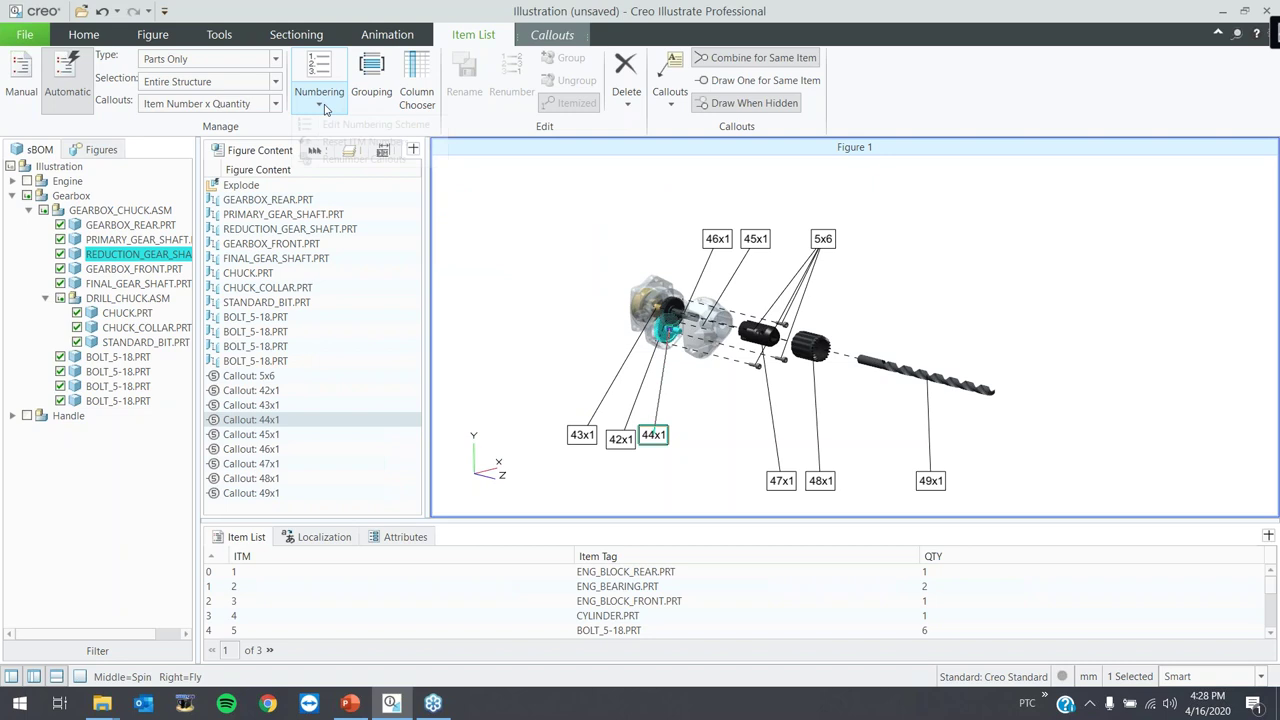
click(350, 136)
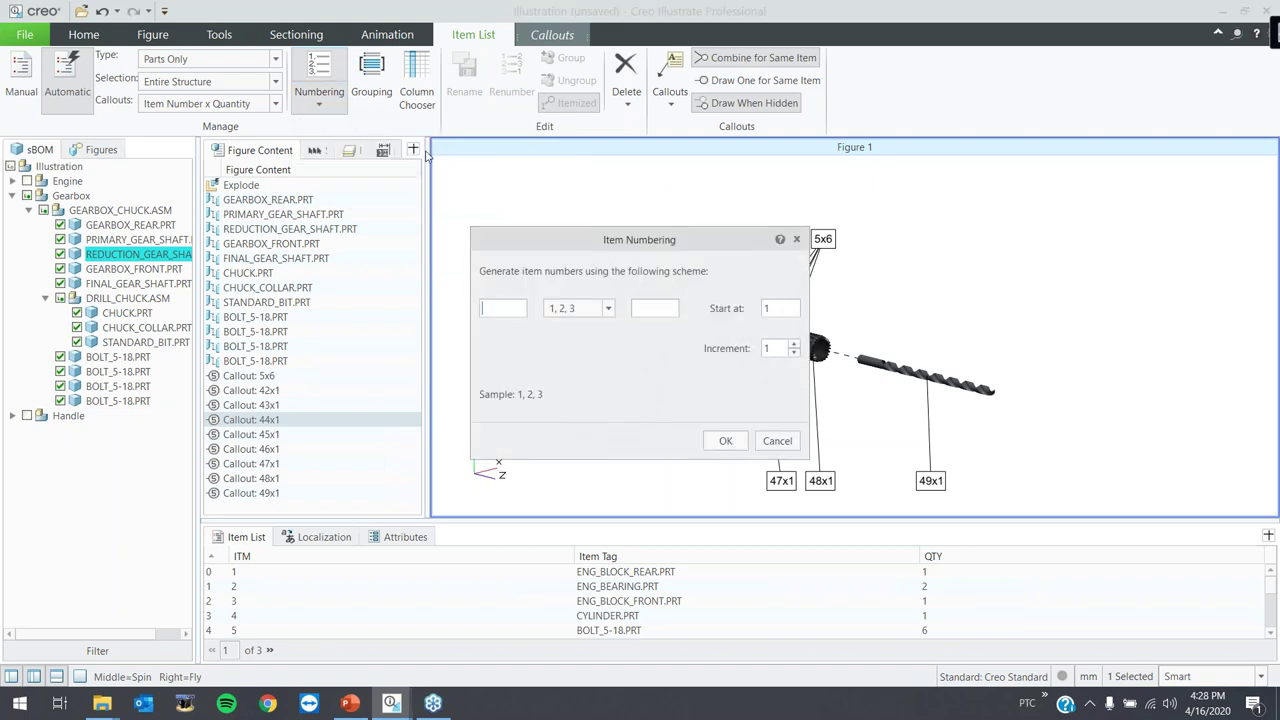
click(588, 310)
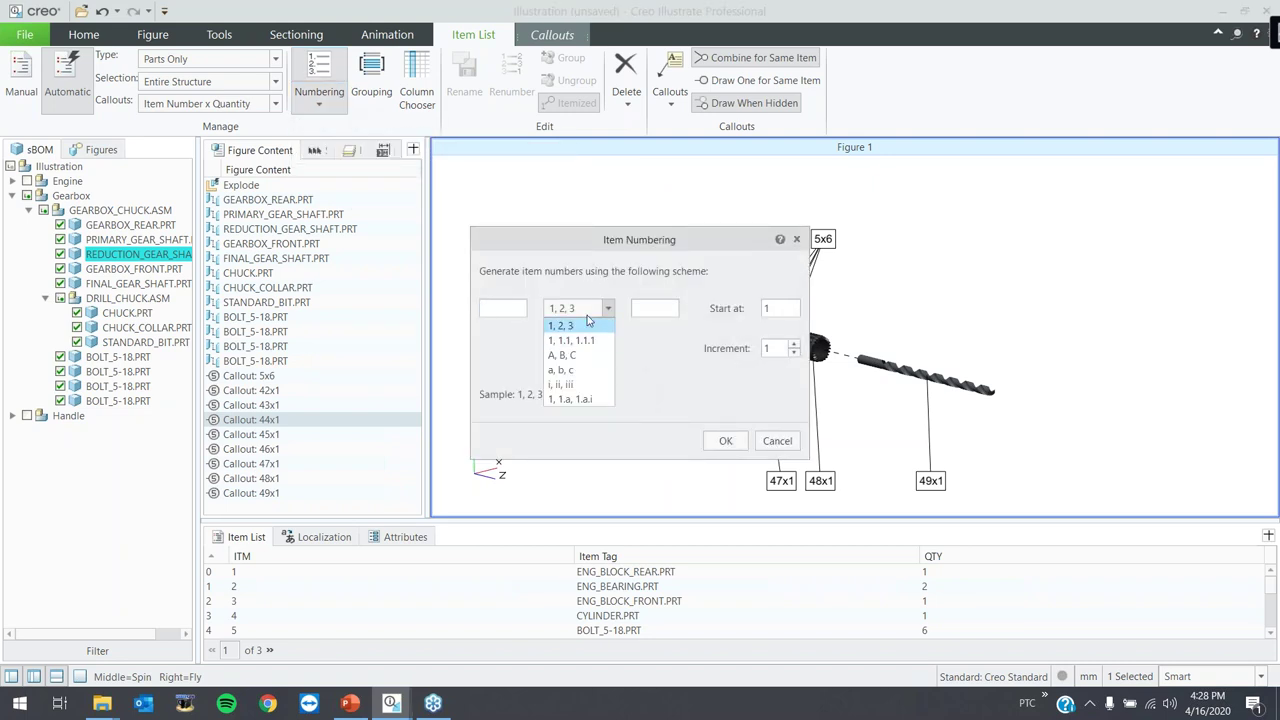
click(563, 369)
click(723, 441)
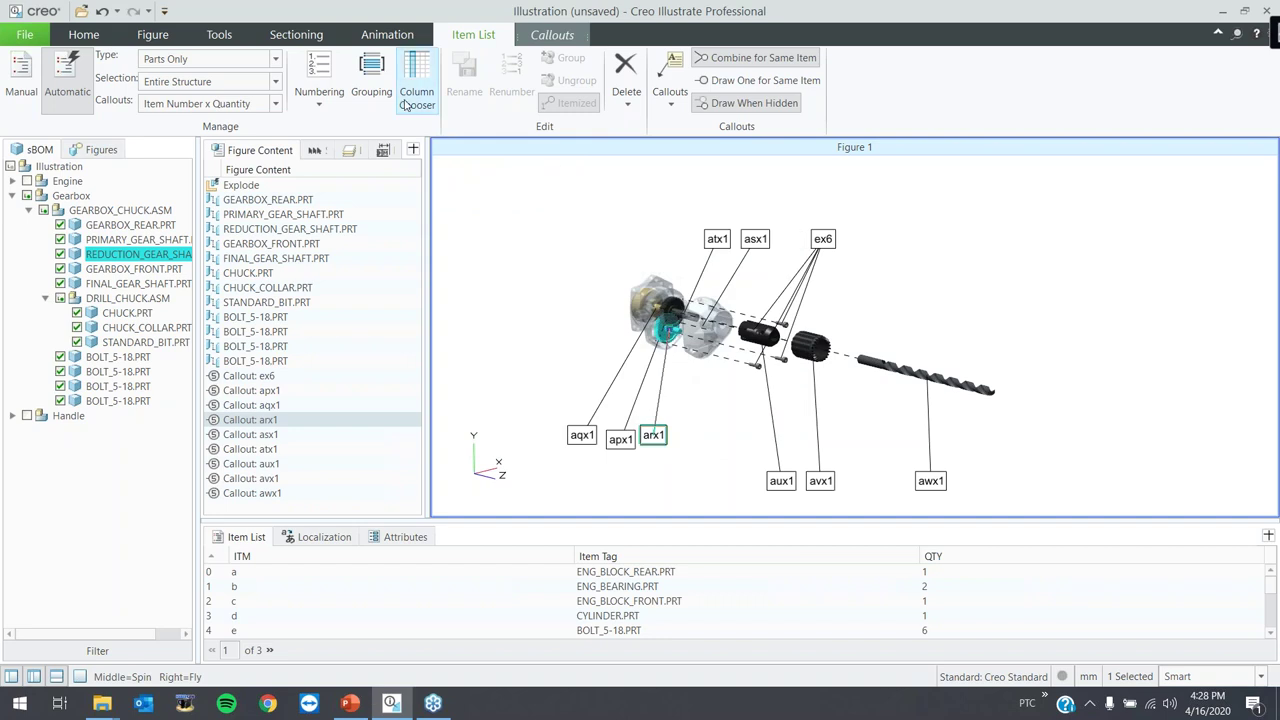
click(319, 100)
click(352, 157)
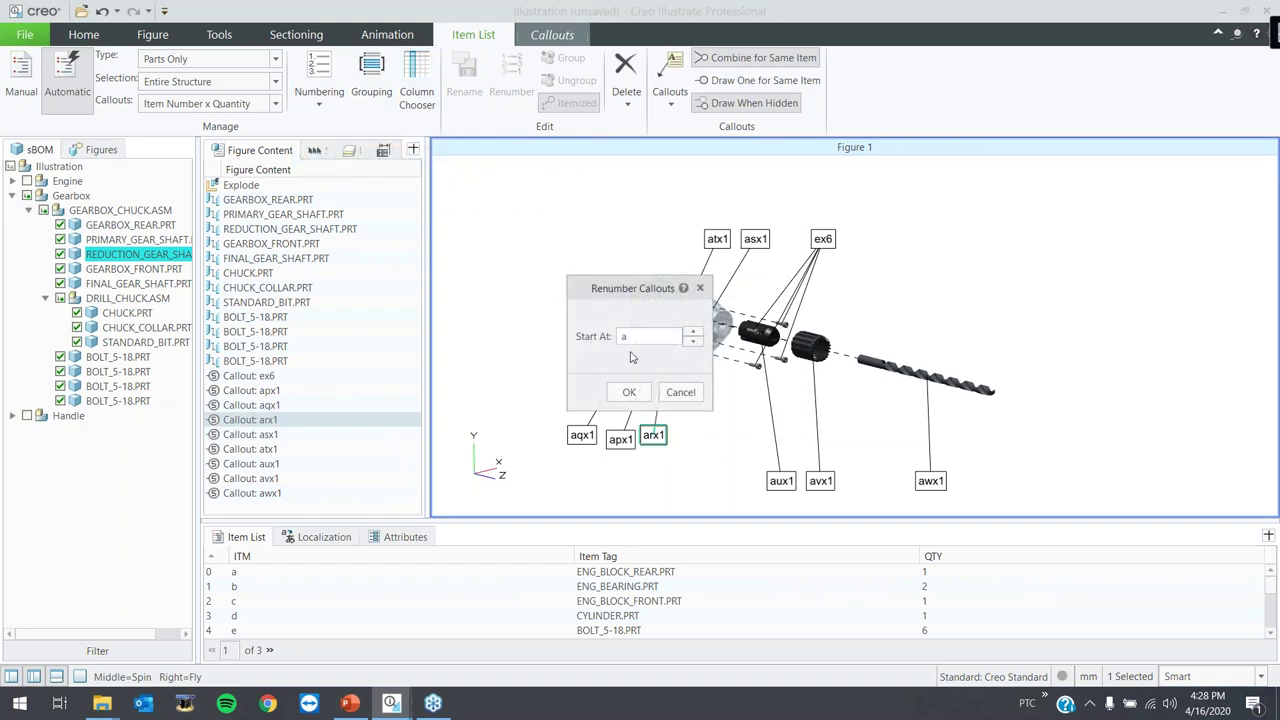
click(672, 396)
- Reset the ITM numbers and set the item numbering scheme back to 1, 2, 3
click(319, 100)
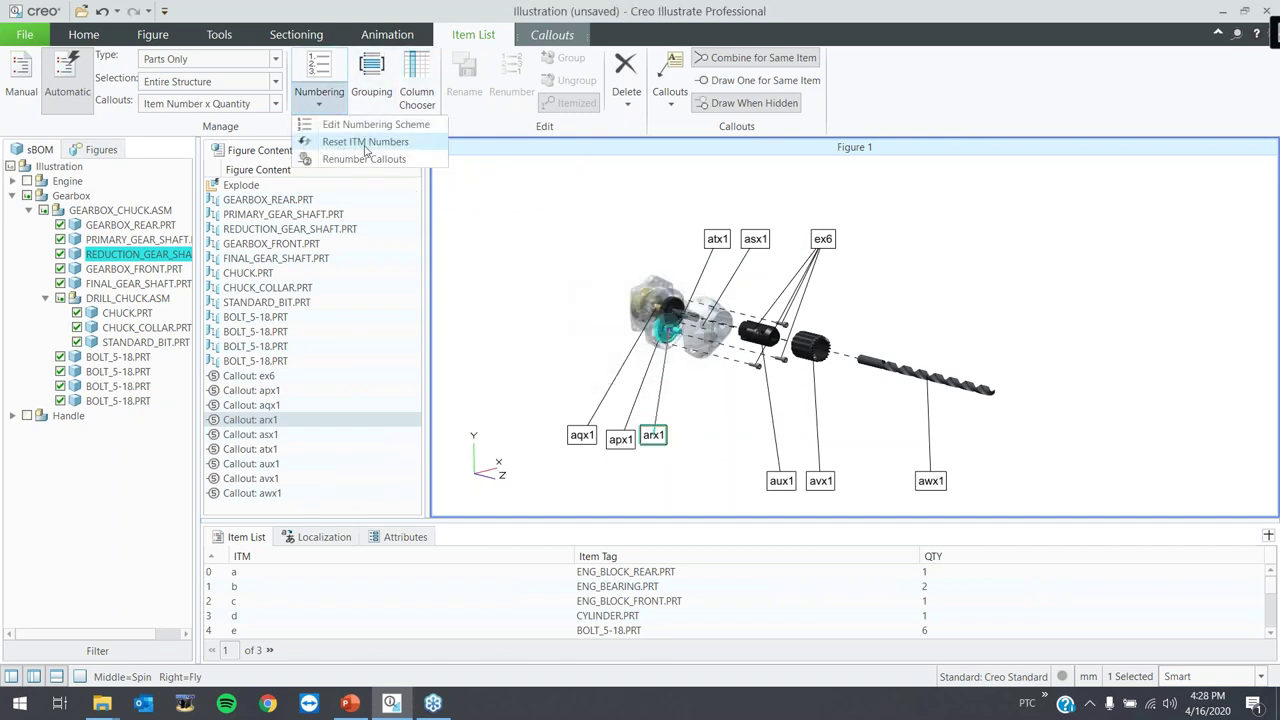
click(366, 141)
click(333, 106)
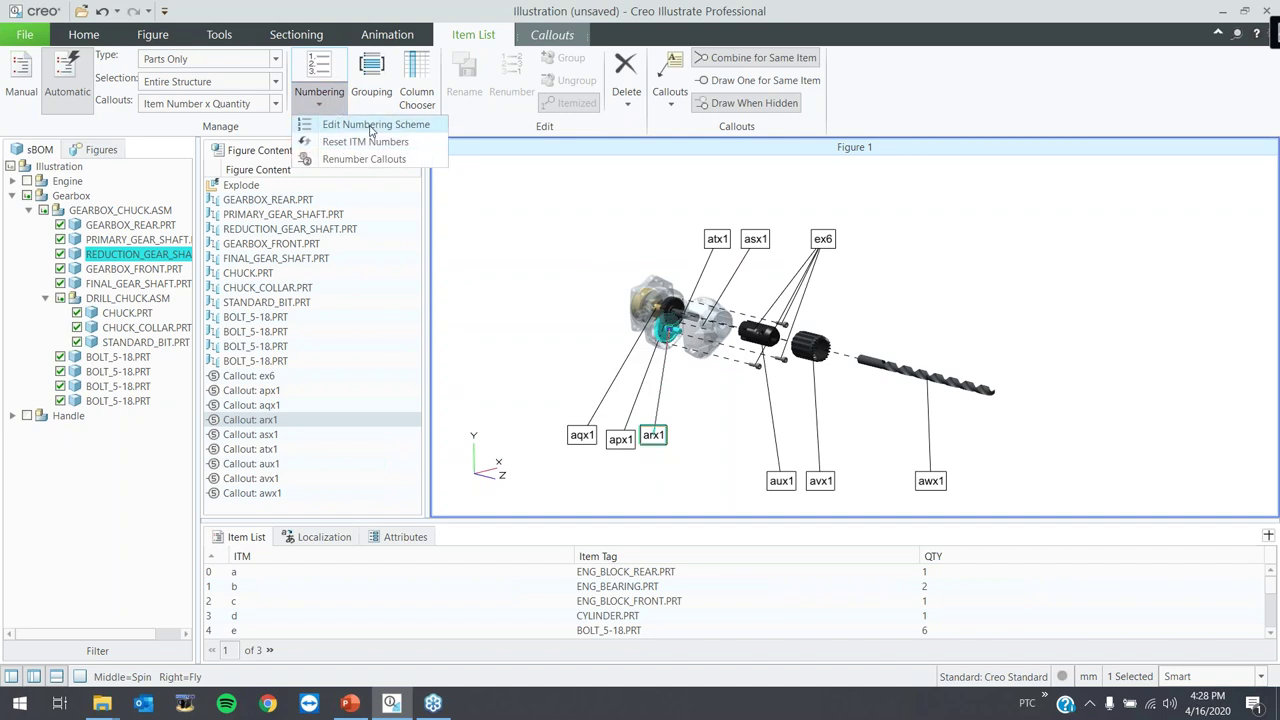
click(345, 125)
click(608, 308)
click(596, 326)
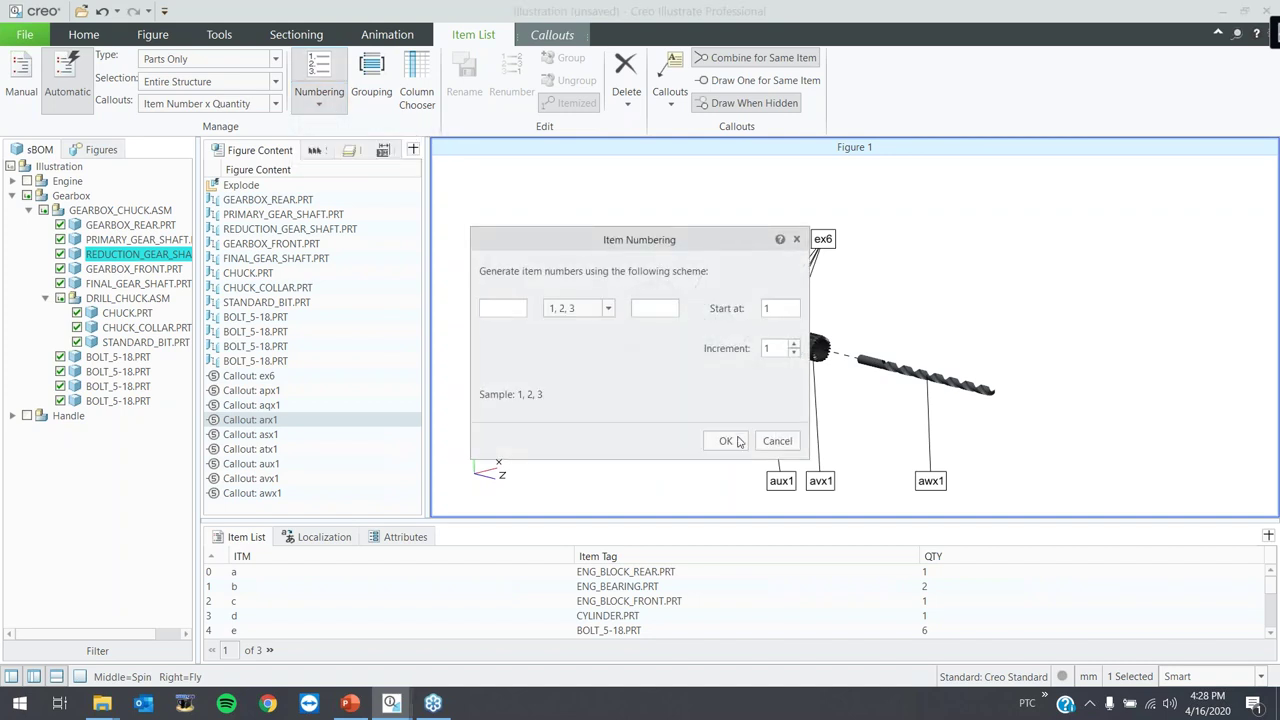
click(725, 441)
- Renumber the callouts from 1 in the order 43x1, 42x1, 44x1, 46x1, 45x1, 5x6, 47x1, 48x1, 49x1
click(319, 98)
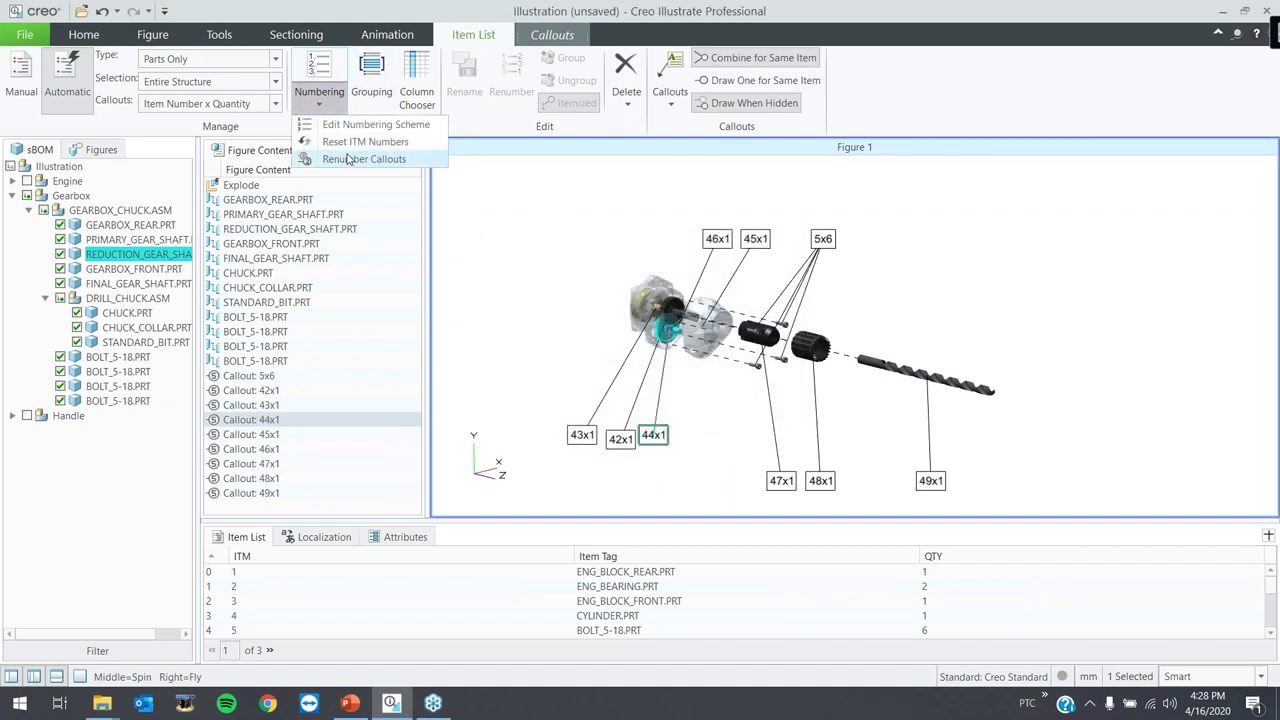
click(348, 159)
click(629, 392)
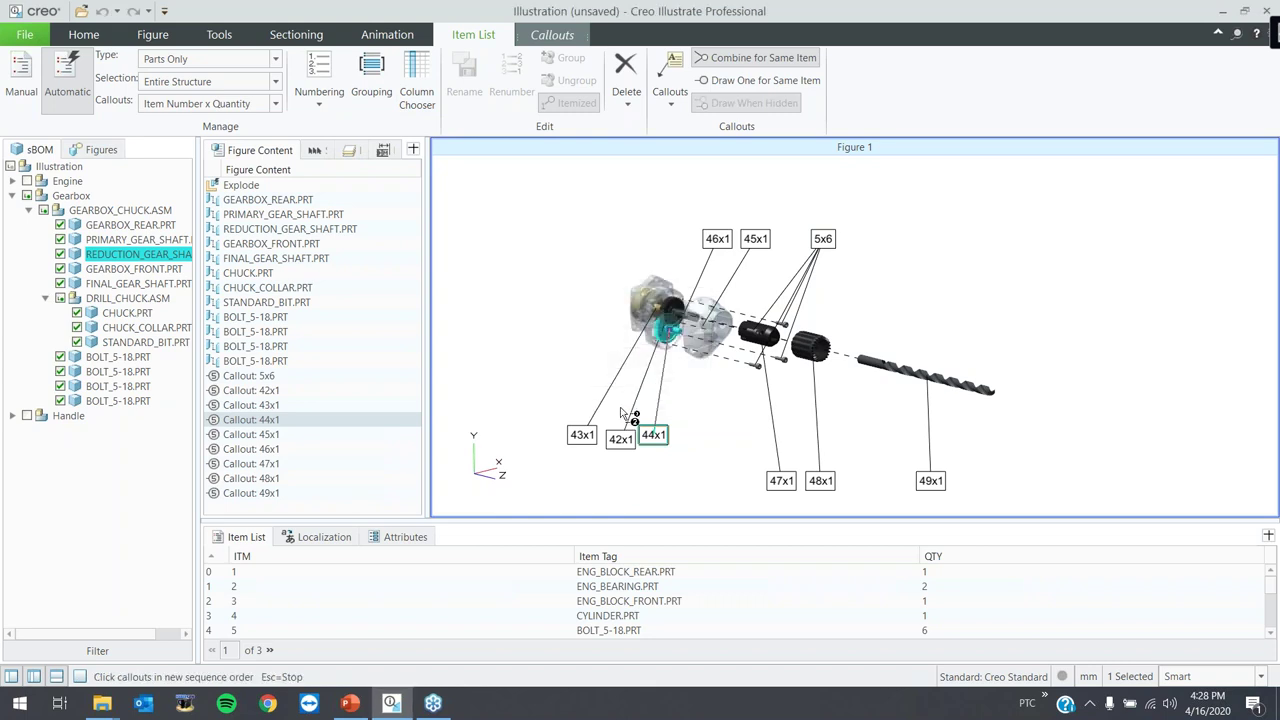
click(584, 436)
click(620, 439)
click(655, 434)
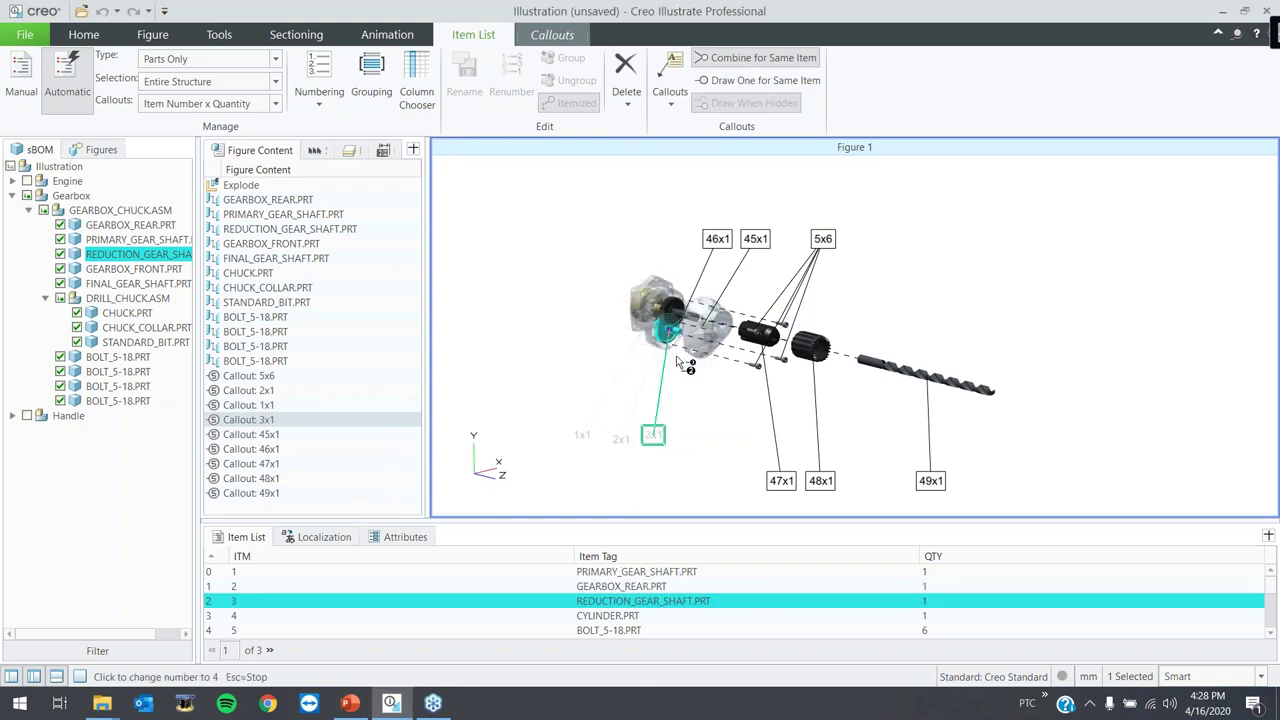
click(720, 238)
click(755, 239)
click(822, 239)
click(781, 482)
click(820, 481)
click(930, 481)
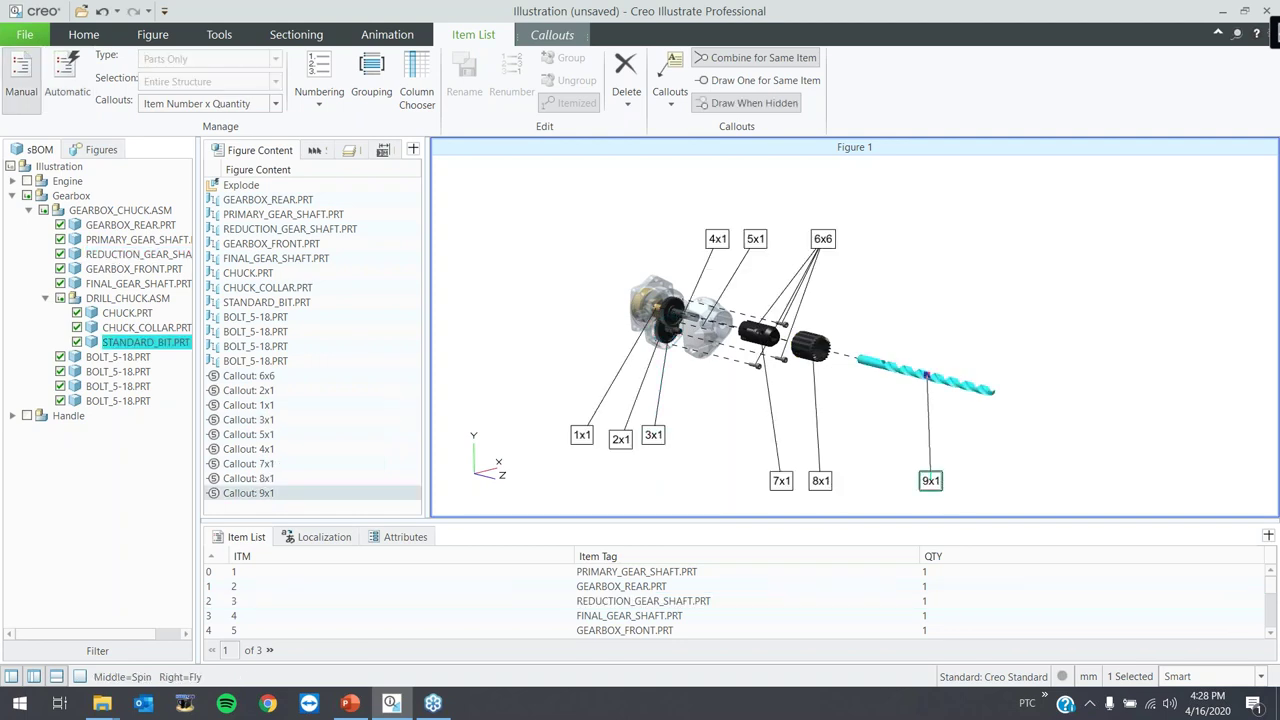
- Reset the ITM numbers to revert the callout renumbering in the exploded gearbox figure
click(993, 262)
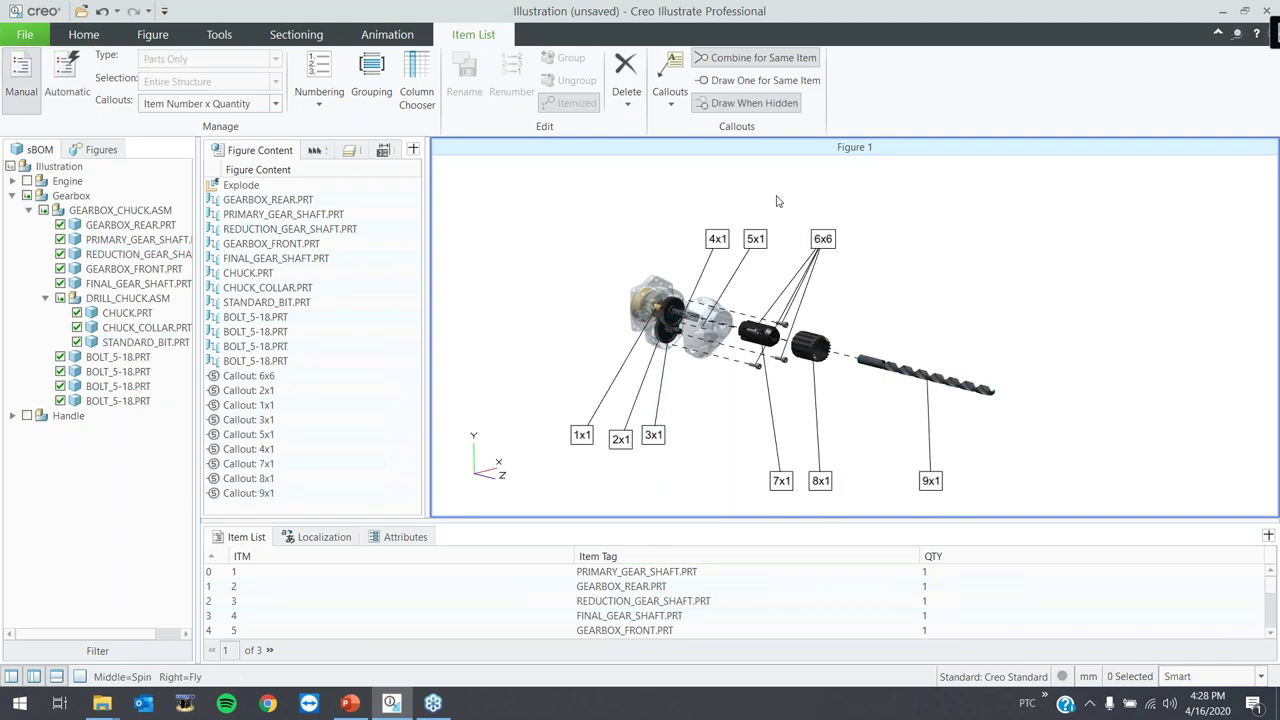
click(318, 92)
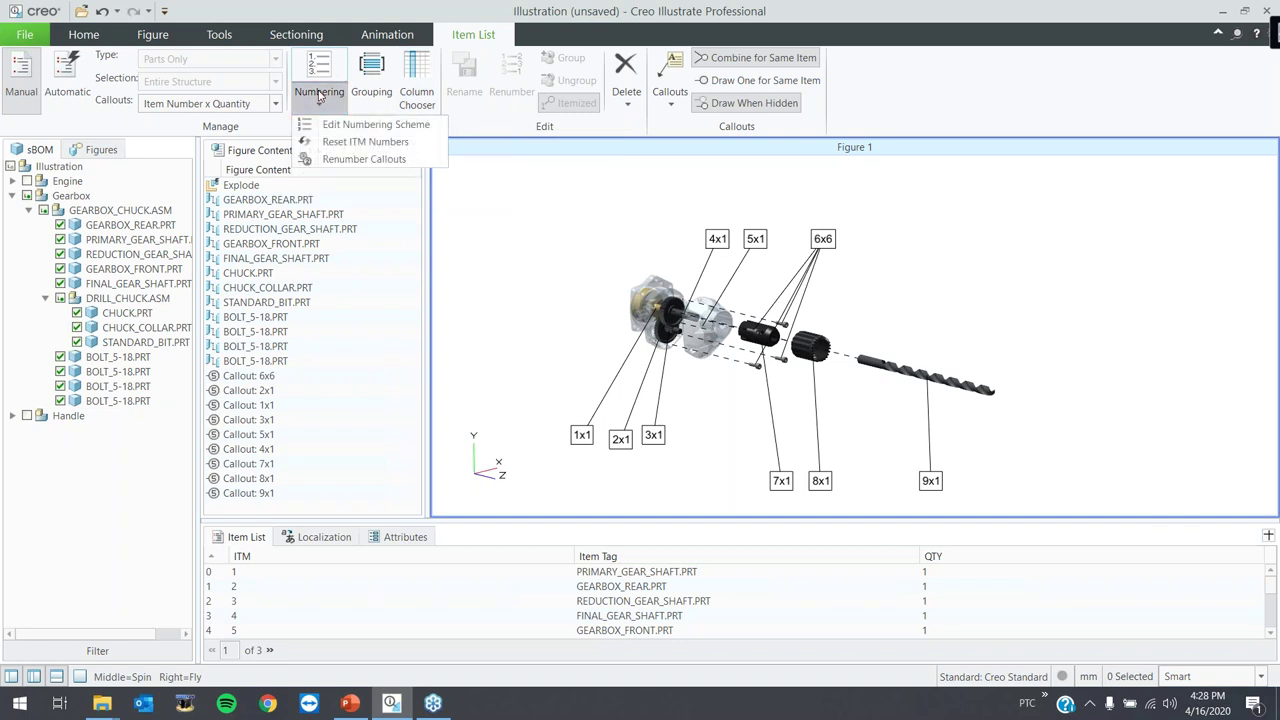
click(330, 142)
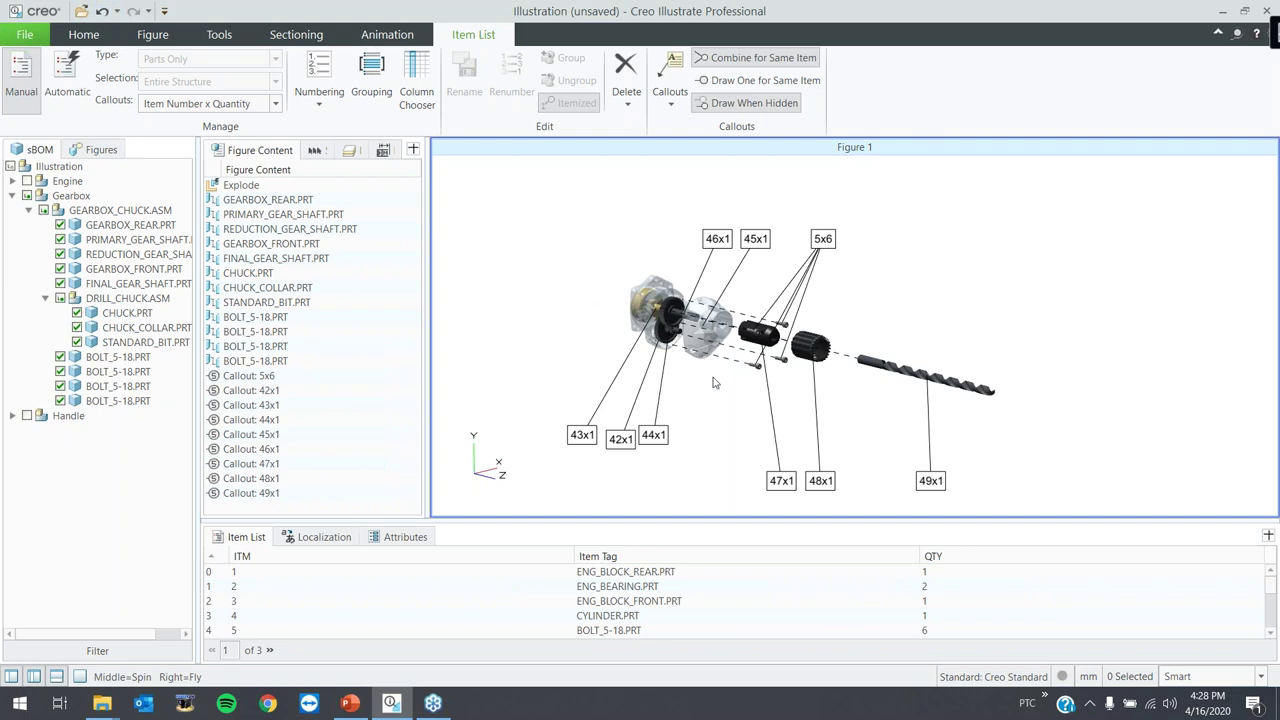
- Centre the exploded gearbox and its callouts, and save the current view as the figure view of Figure 1
click(98, 148)
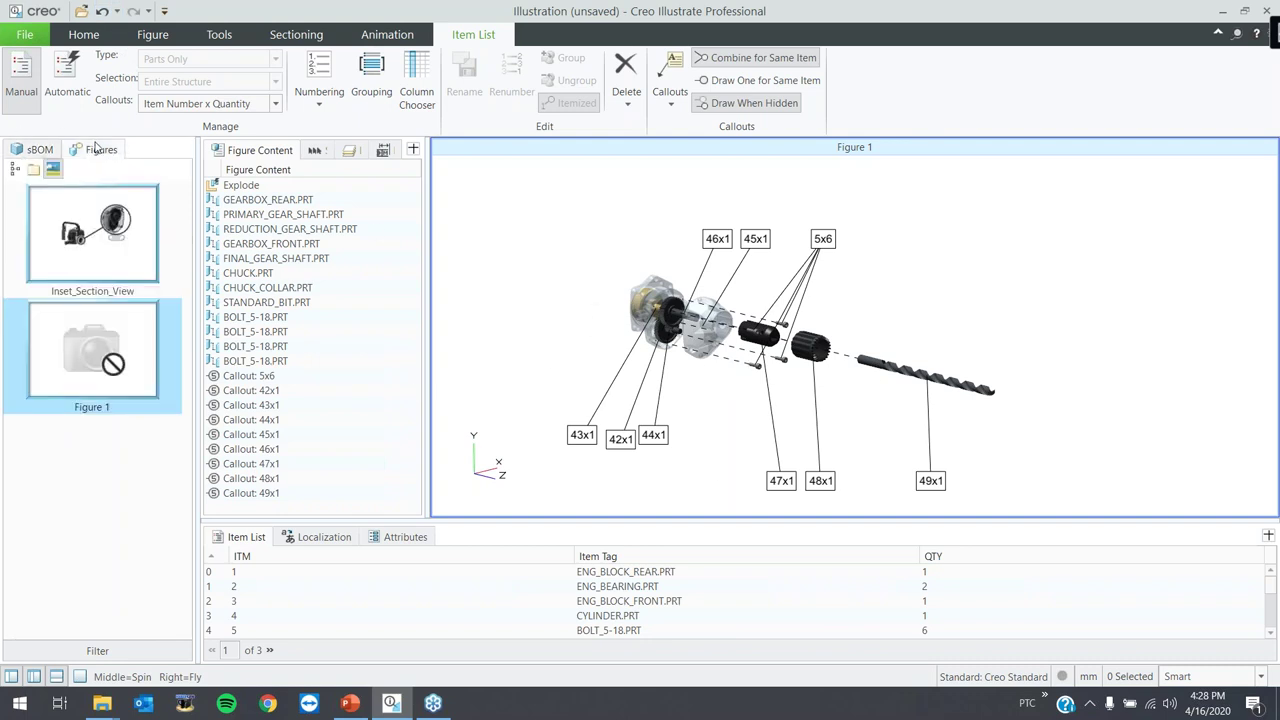
shift+middle_drag(557, 359, 676, 346)
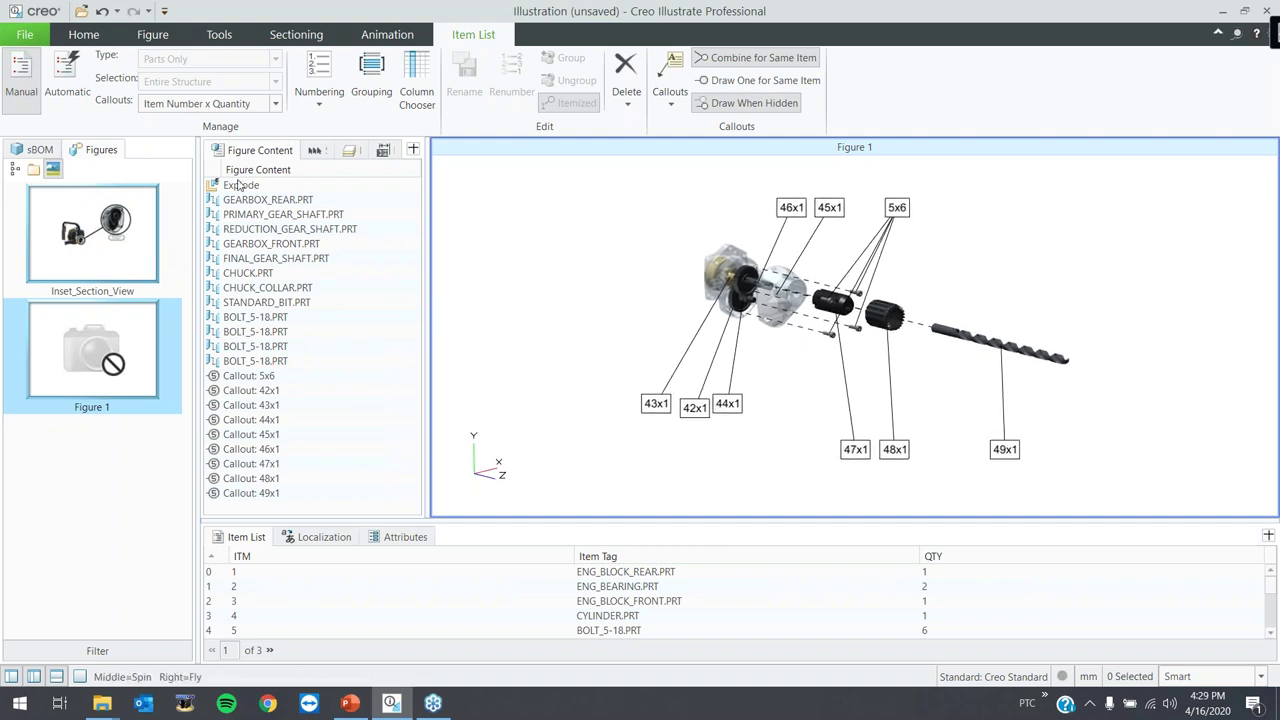
click(90, 34)
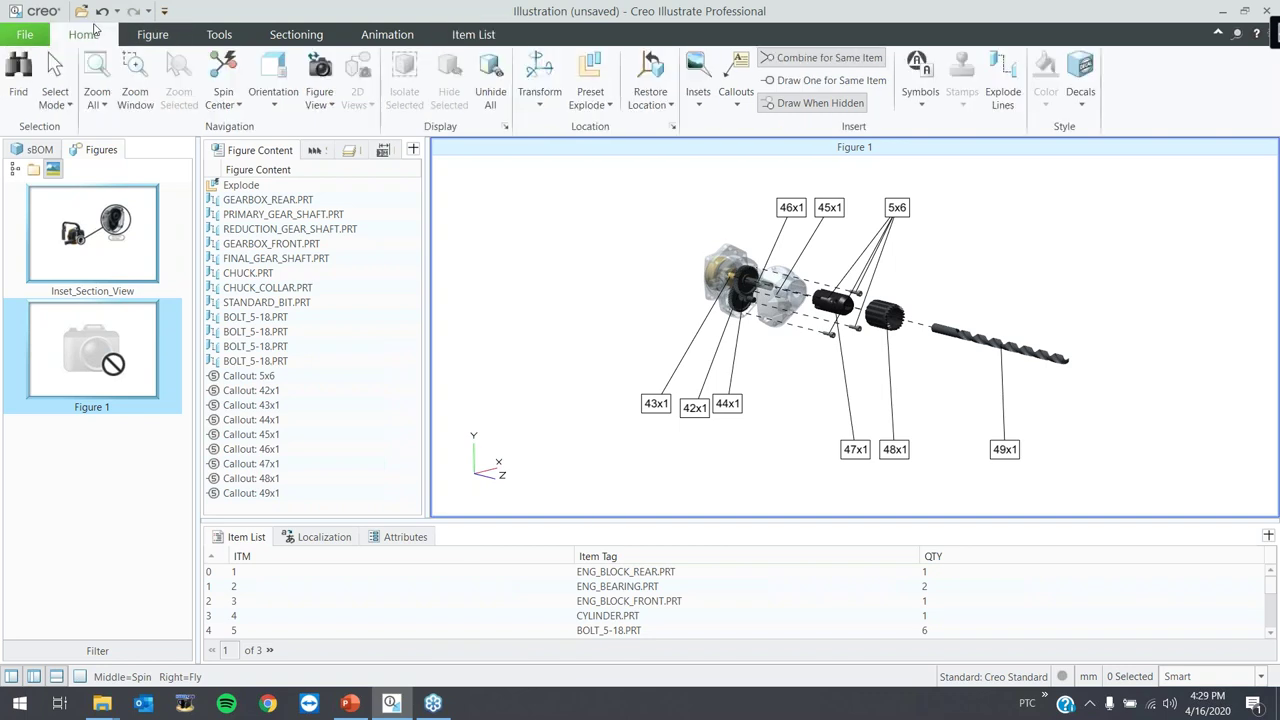
click(320, 98)
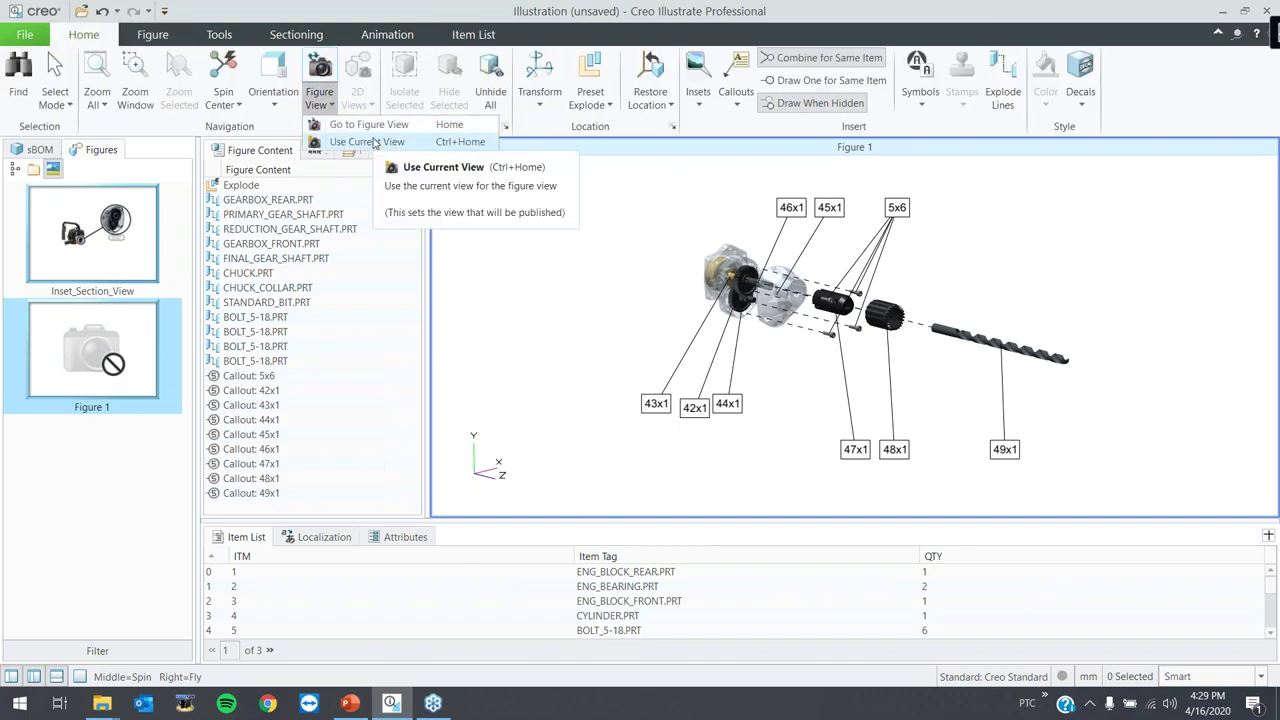
click(368, 142)
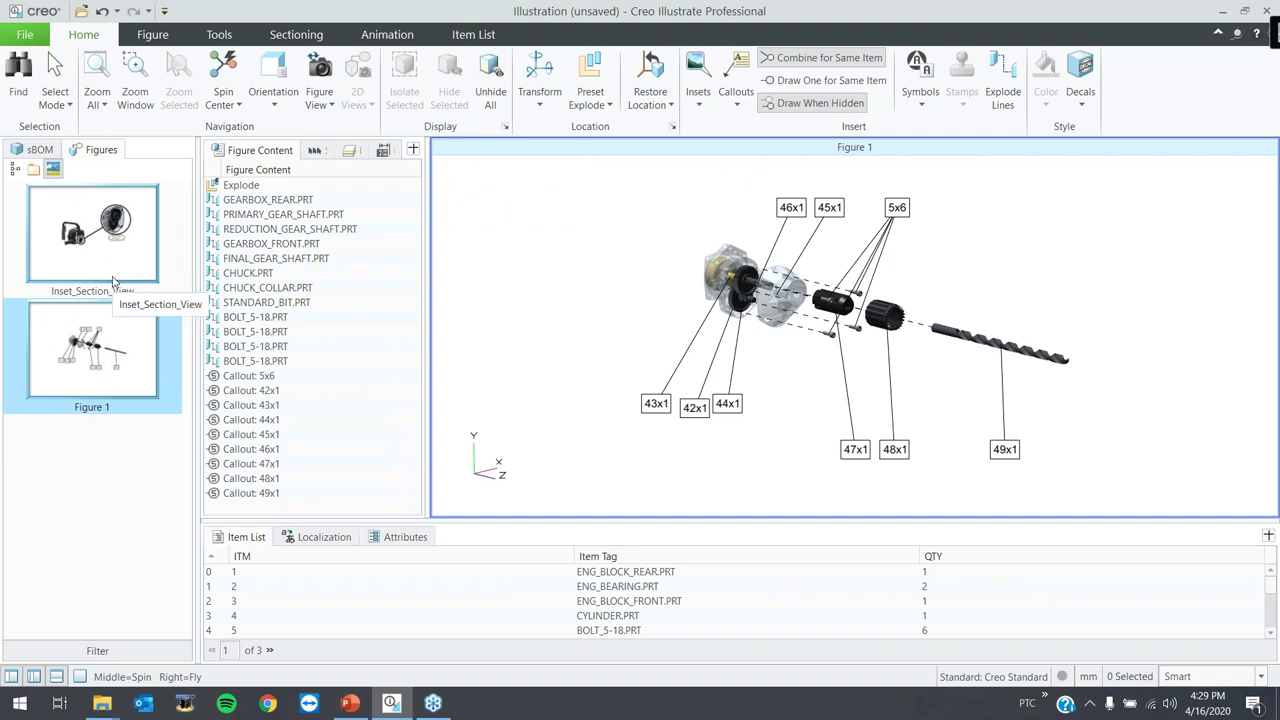
- Rename Figure 1 as Gearbox_Explode
right_click(91, 365)
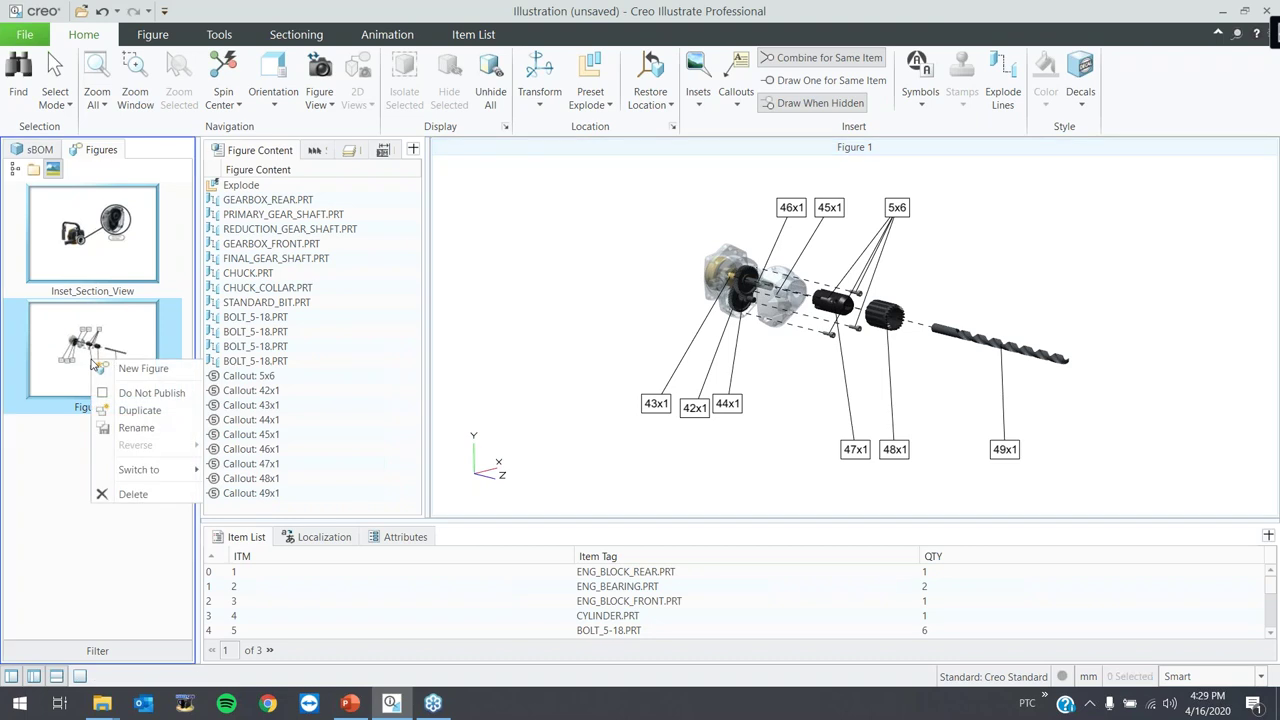
click(158, 428)
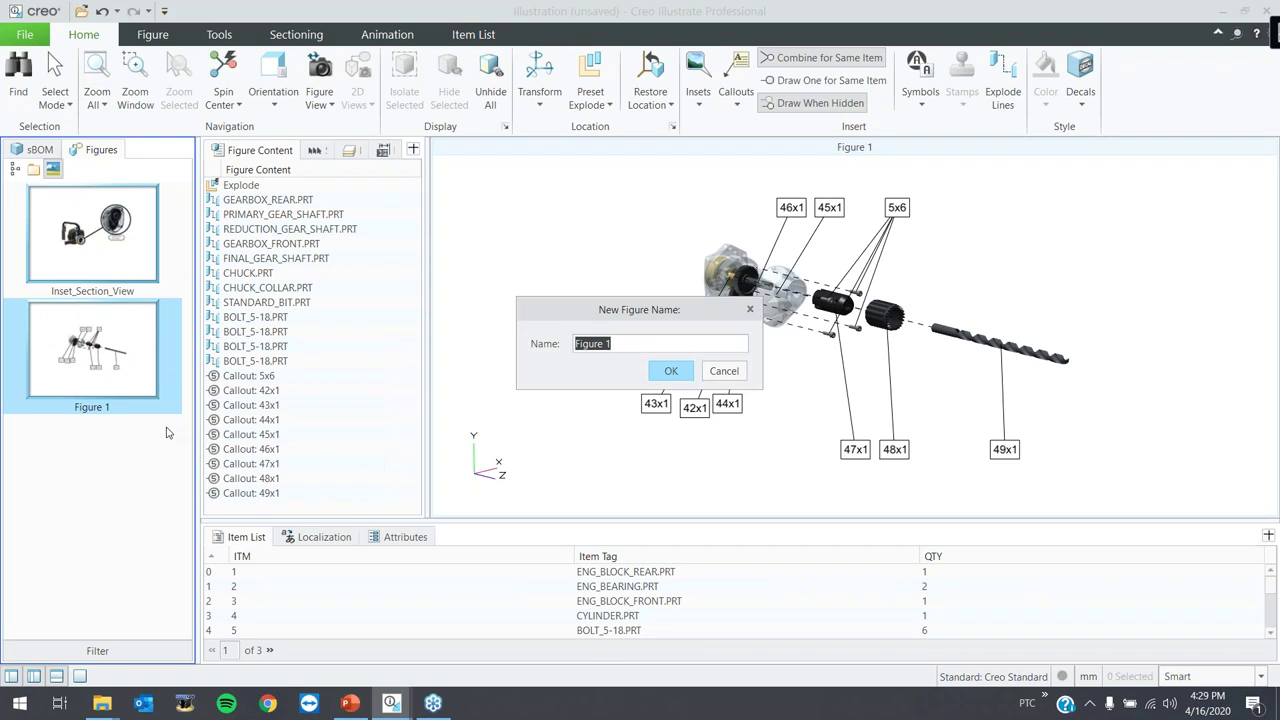
text(Gearbox_Explode)
click(670, 377)
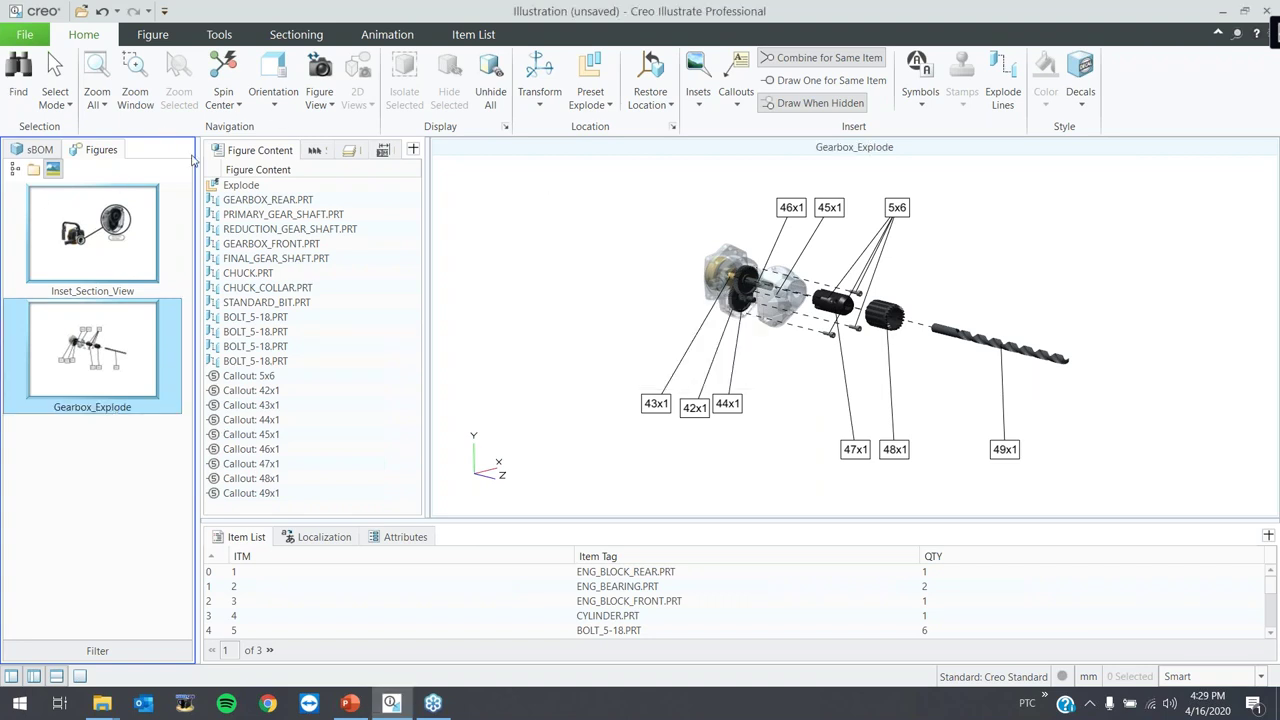
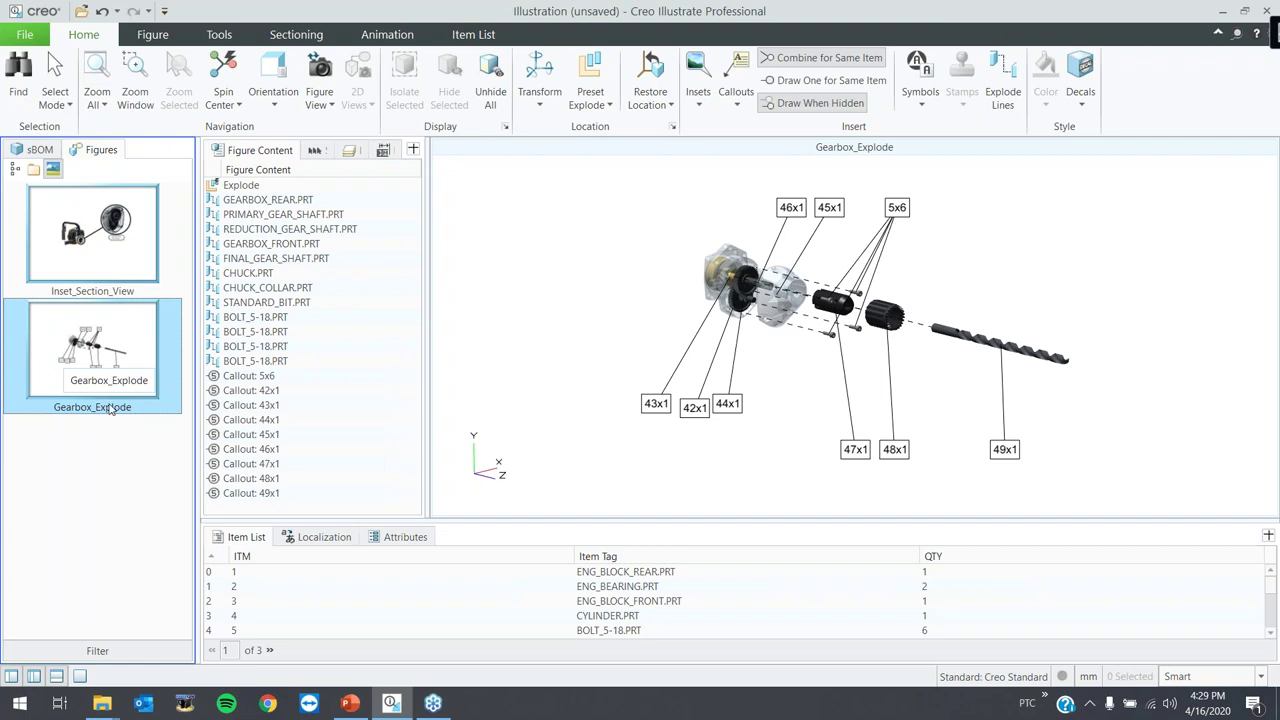
- Create a new 3D figure from the Default representation of drill.pvz and postpone setting its figure view
right_click(98, 471)
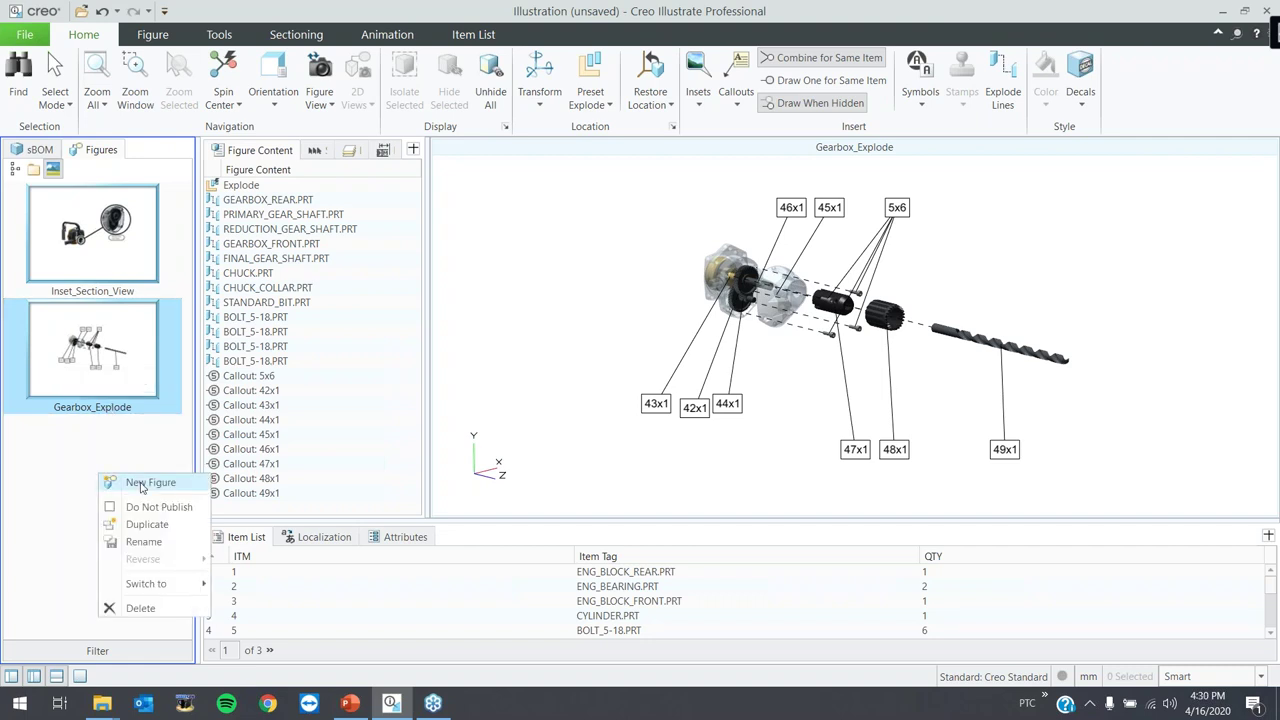
click(142, 484)
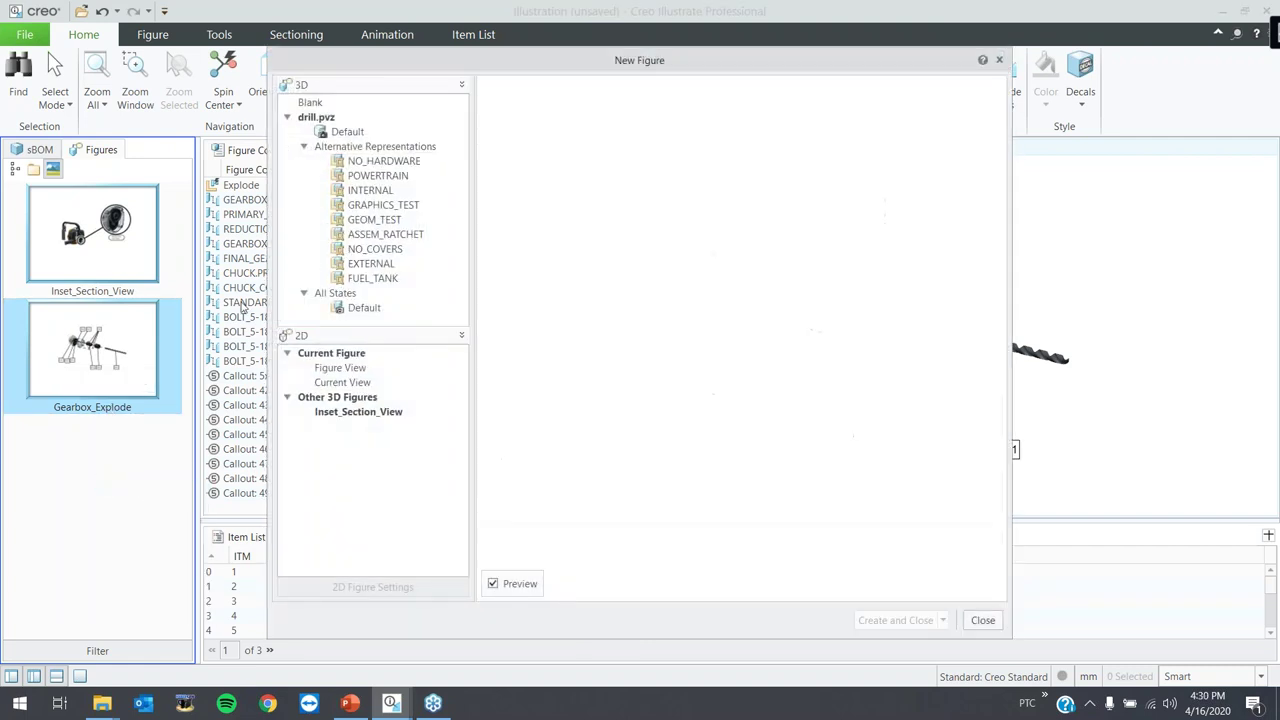
click(360, 136)
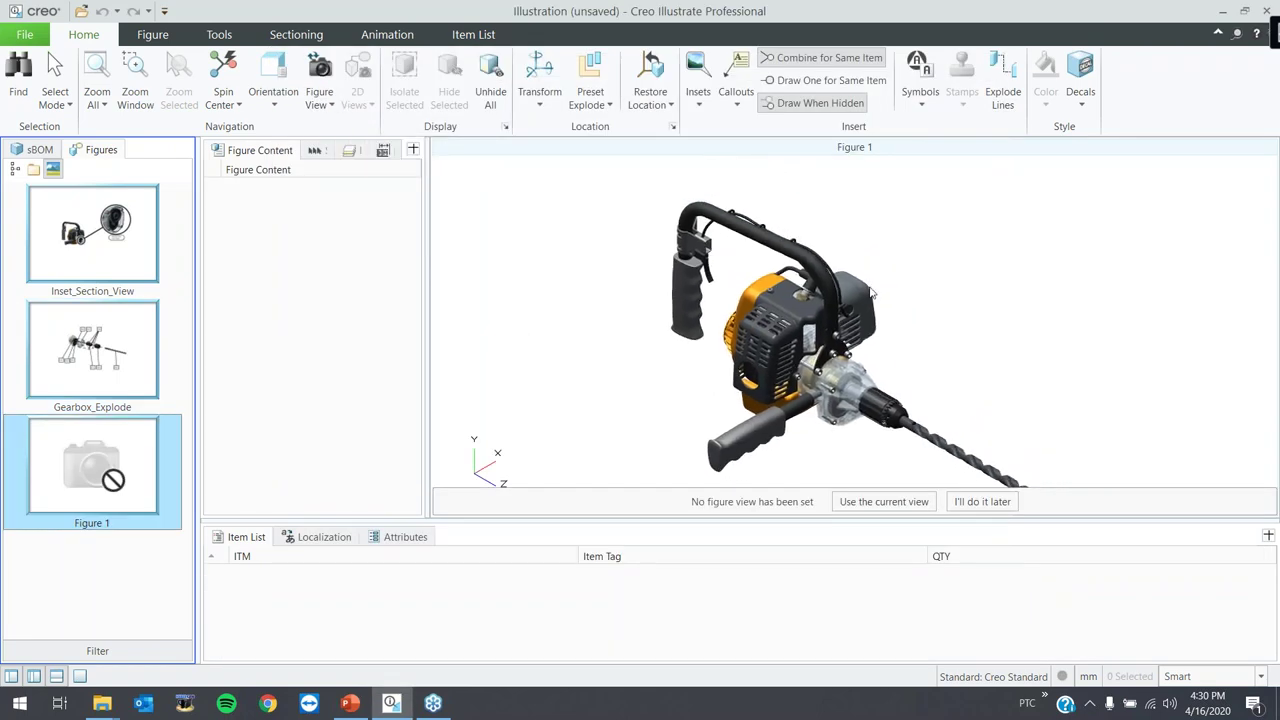
click(968, 502)
- Orient the drill to a saved view from drill.pvz and centre the model in the graphics area
click(258, 106)
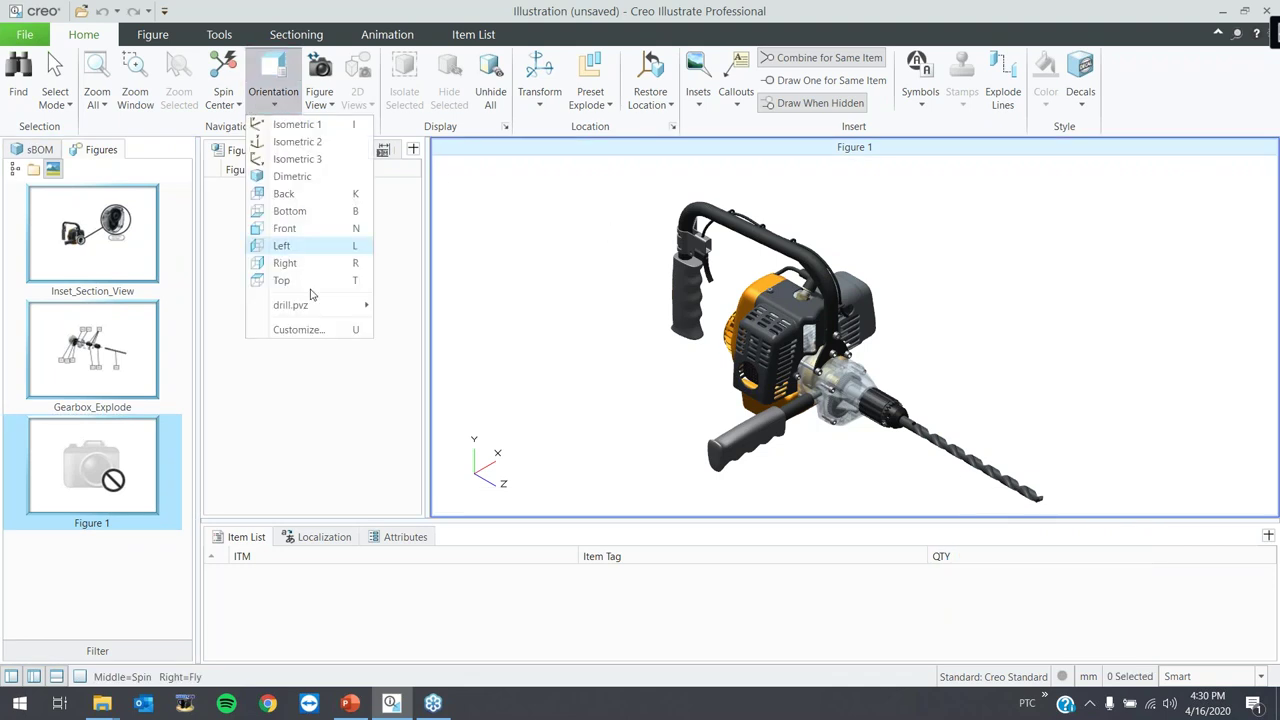
mouse_move(320, 304)
click(400, 322)
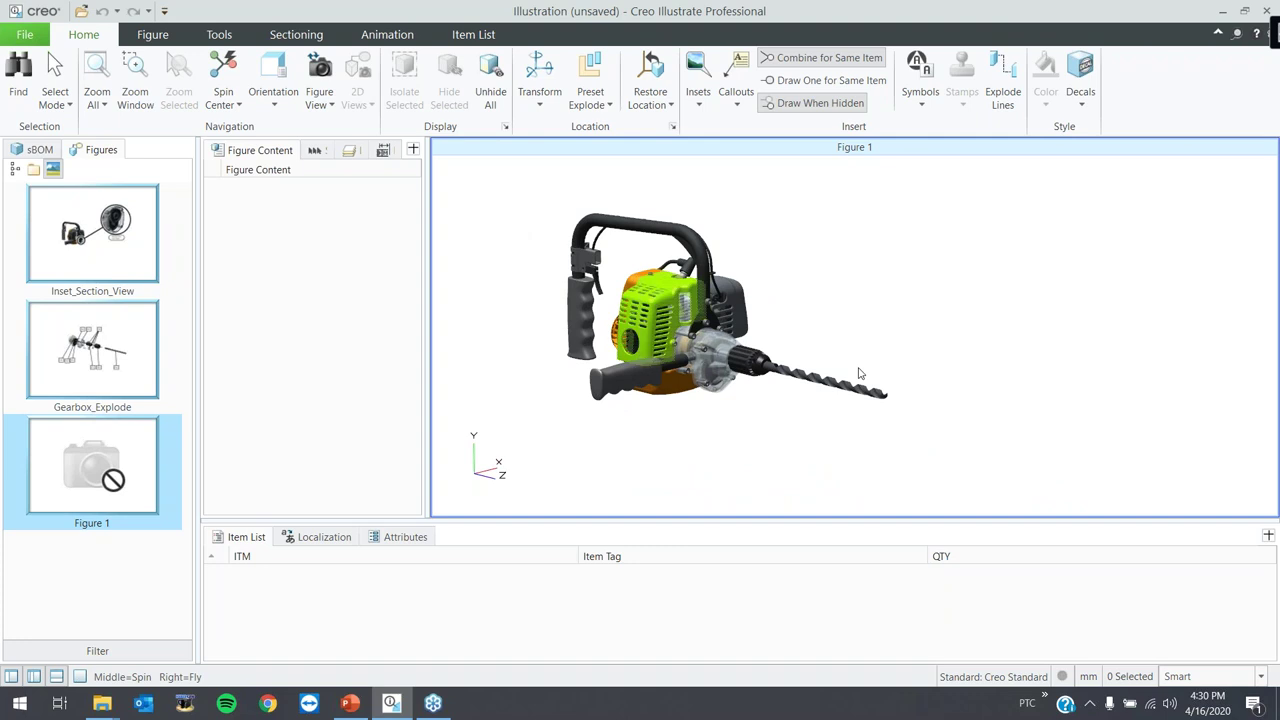
shift+middle_drag(762, 339, 842, 334)
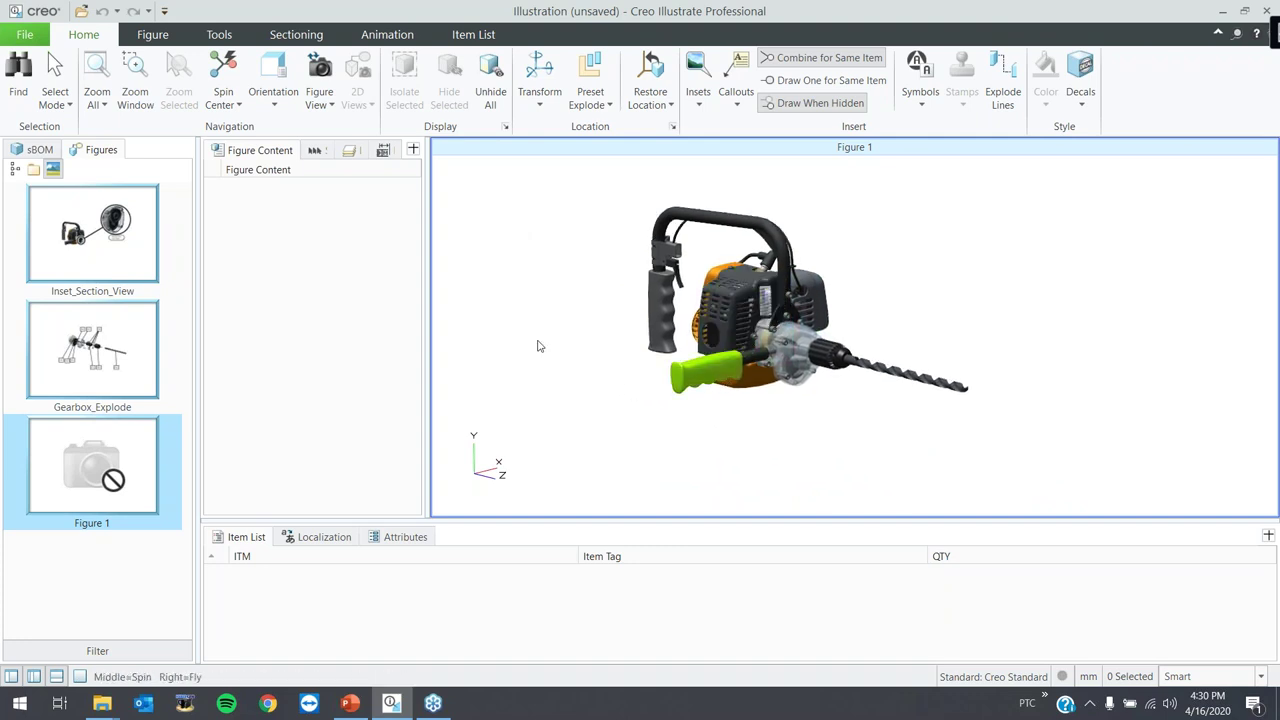
- Hide the Engine group in the sBOM, toggle Handle off and back on, and collapse the Gearbox branch
click(40, 150)
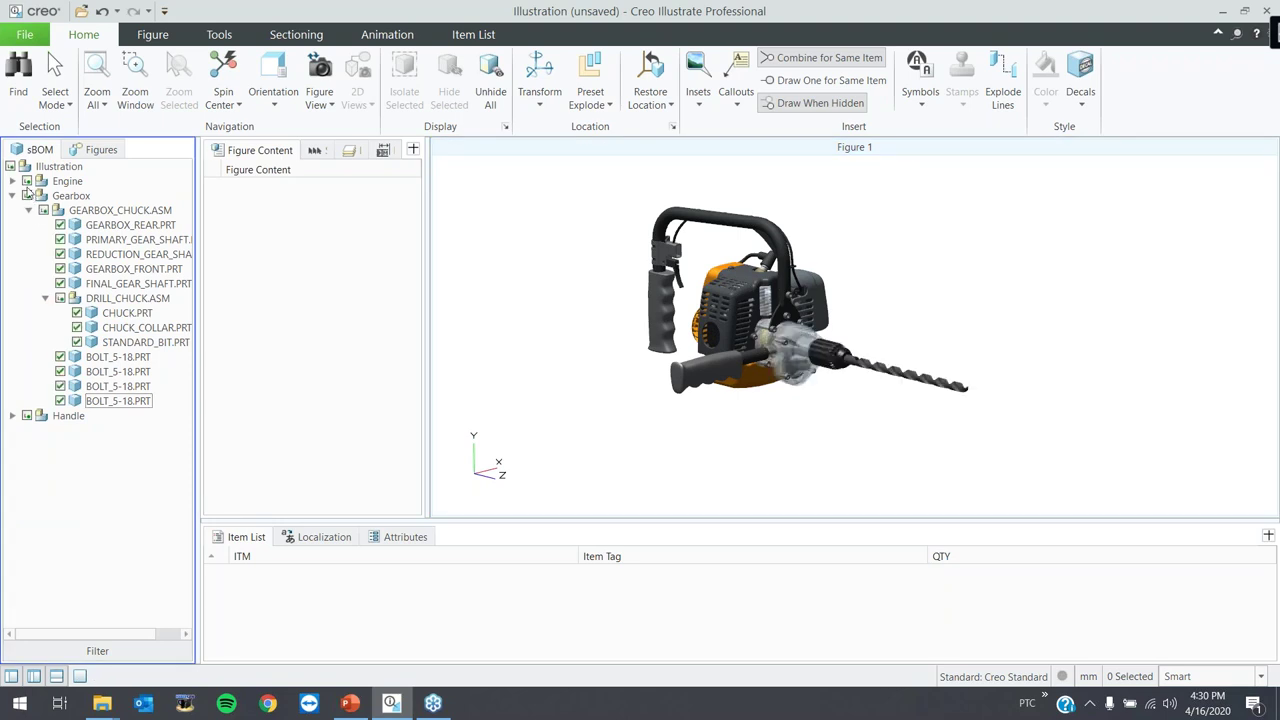
click(27, 181)
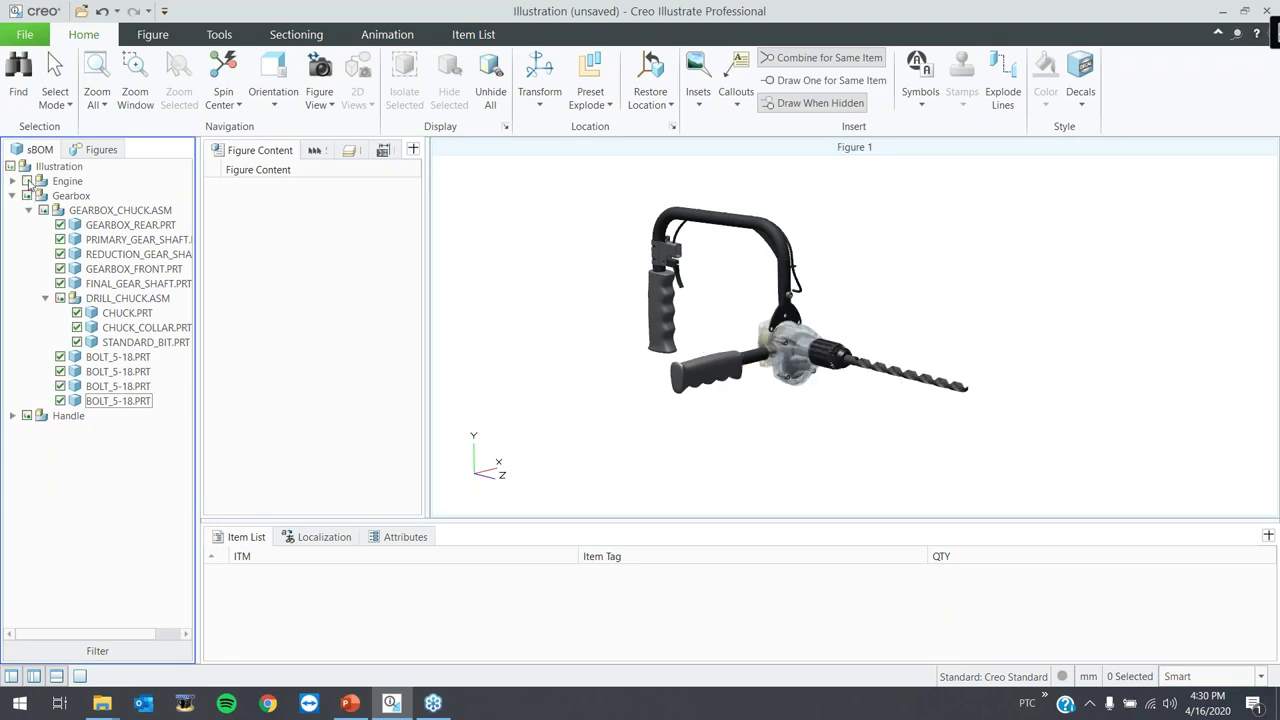
click(27, 416)
click(27, 416)
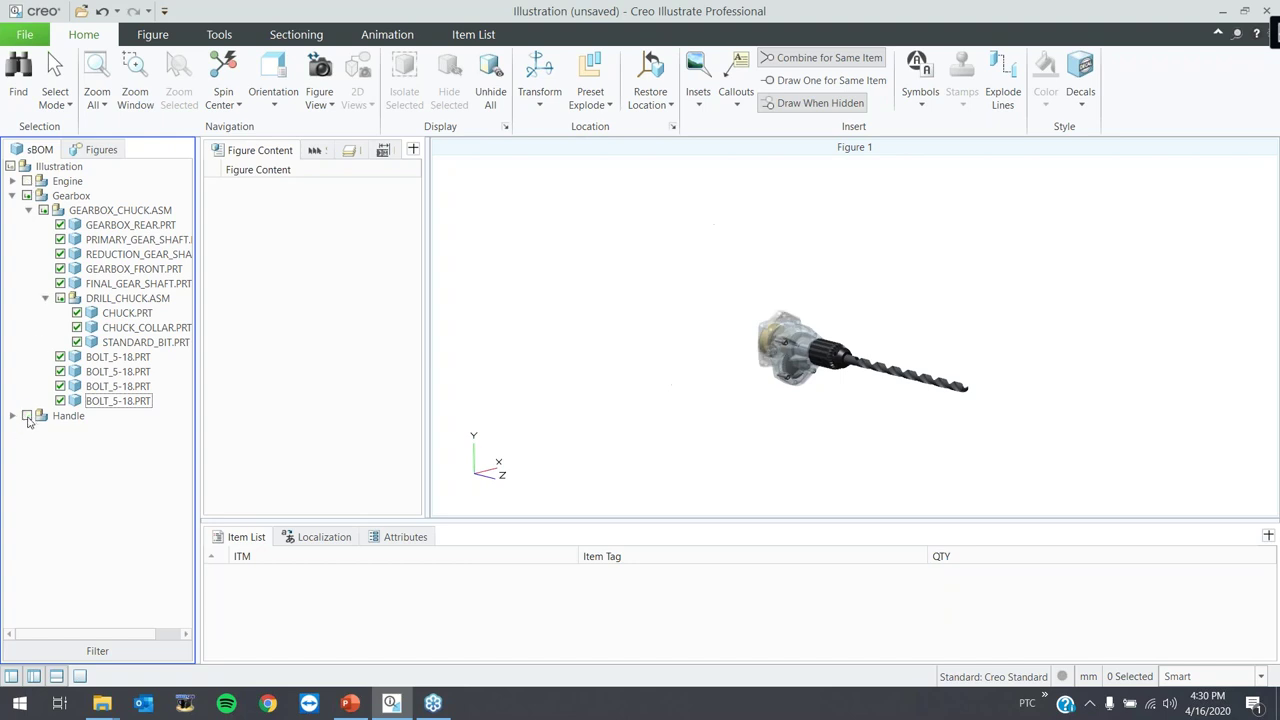
click(12, 197)
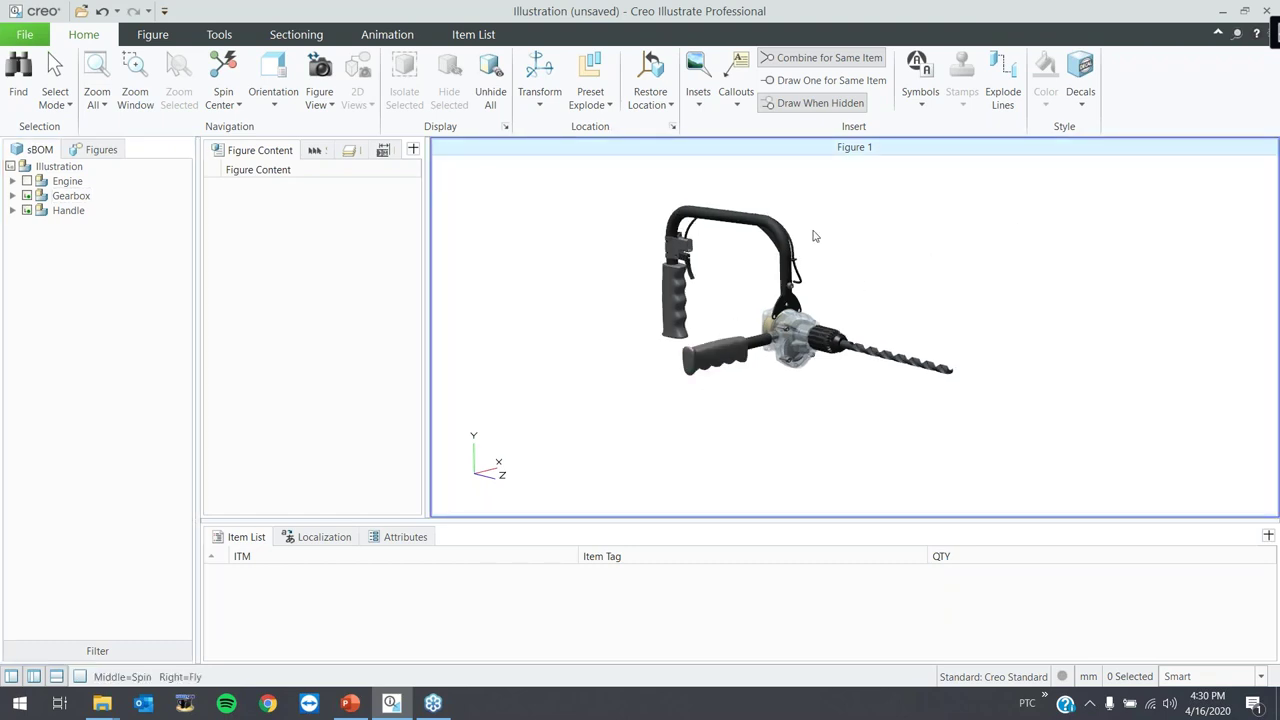
- Insert the Allen Key 3D symbol in the empty space above the drill bit
click(930, 90)
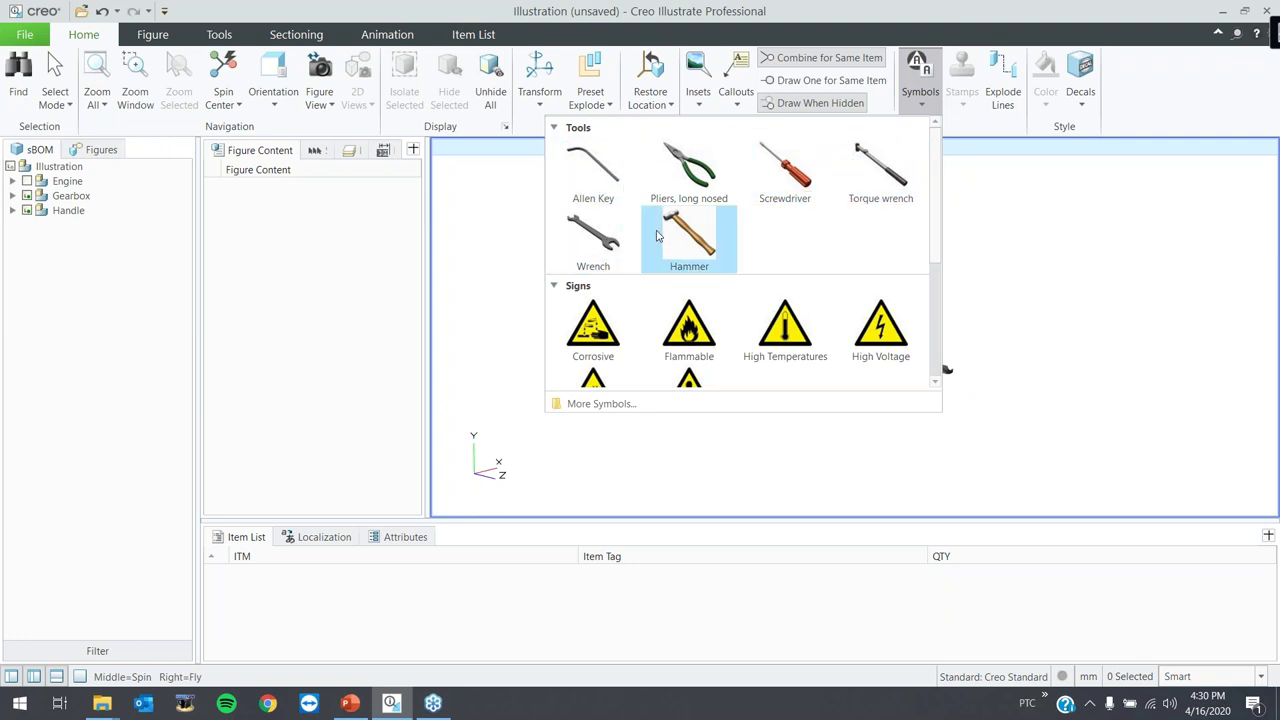
click(603, 196)
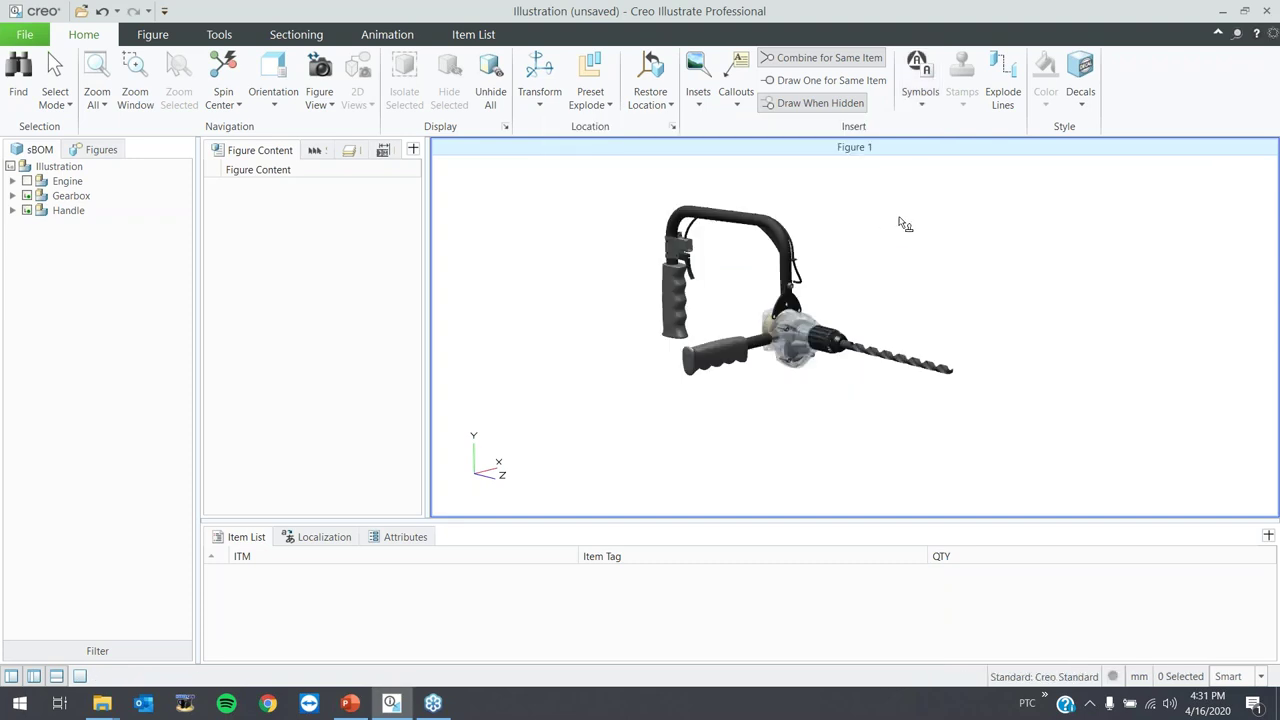
click(960, 238)
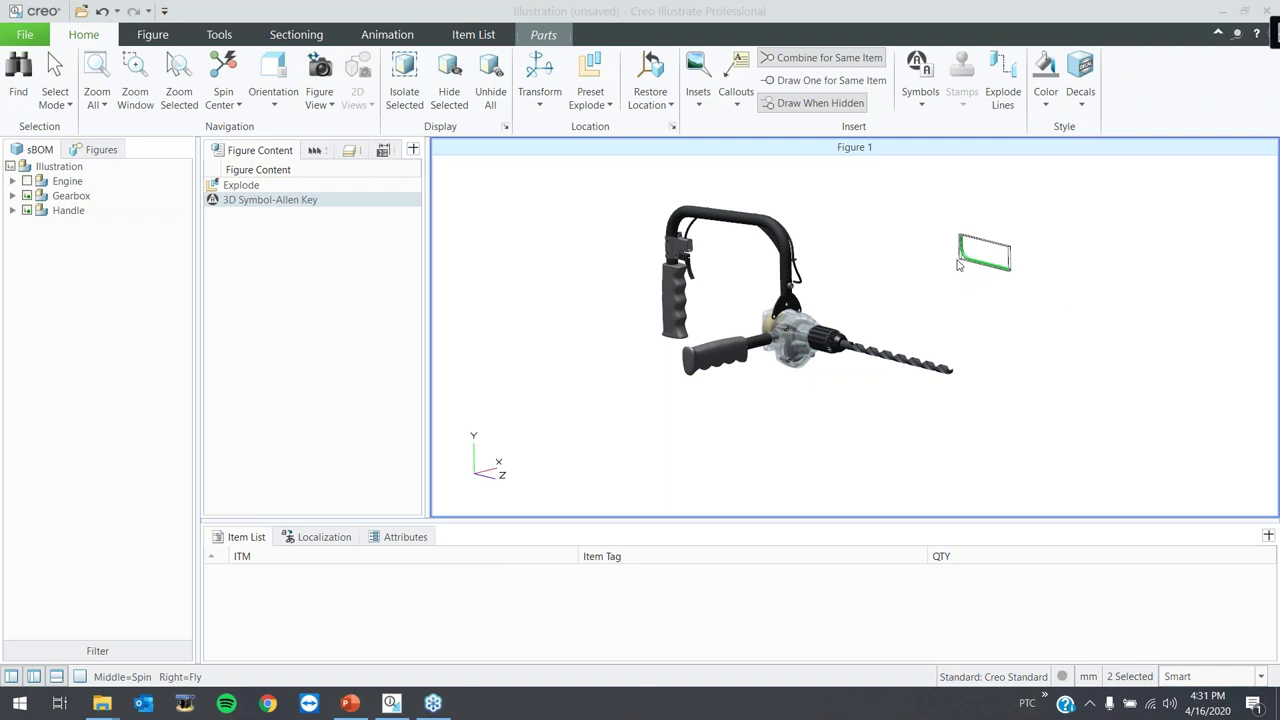
scroll(973, 262, up, 1)
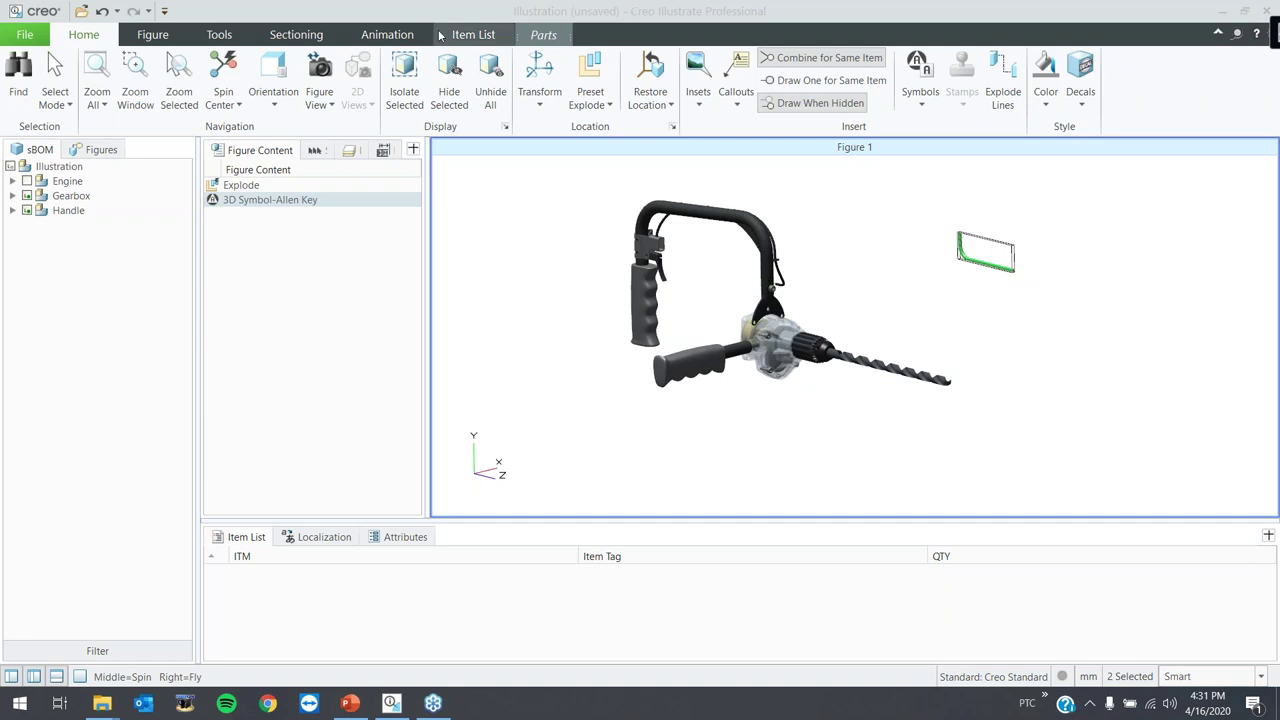
- Start assembling the Allen key in Mate mode and set its origin CSYS to the end face of the short leg
click(213, 36)
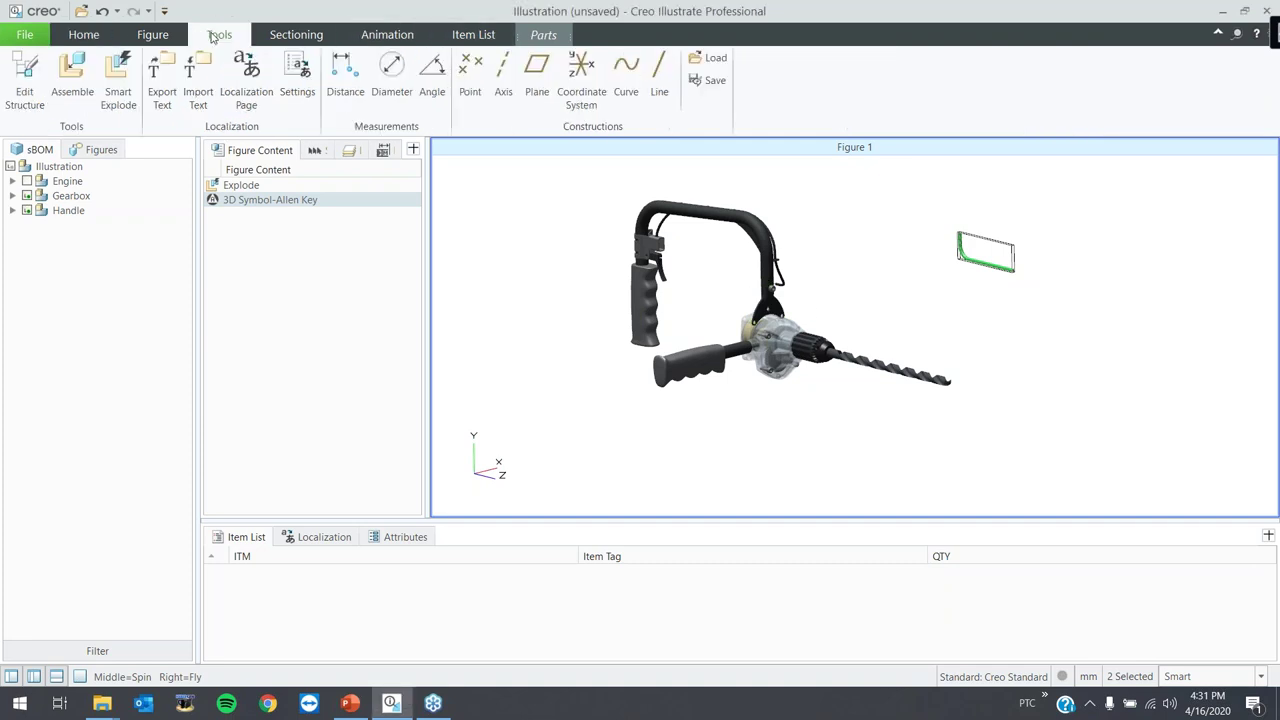
click(72, 72)
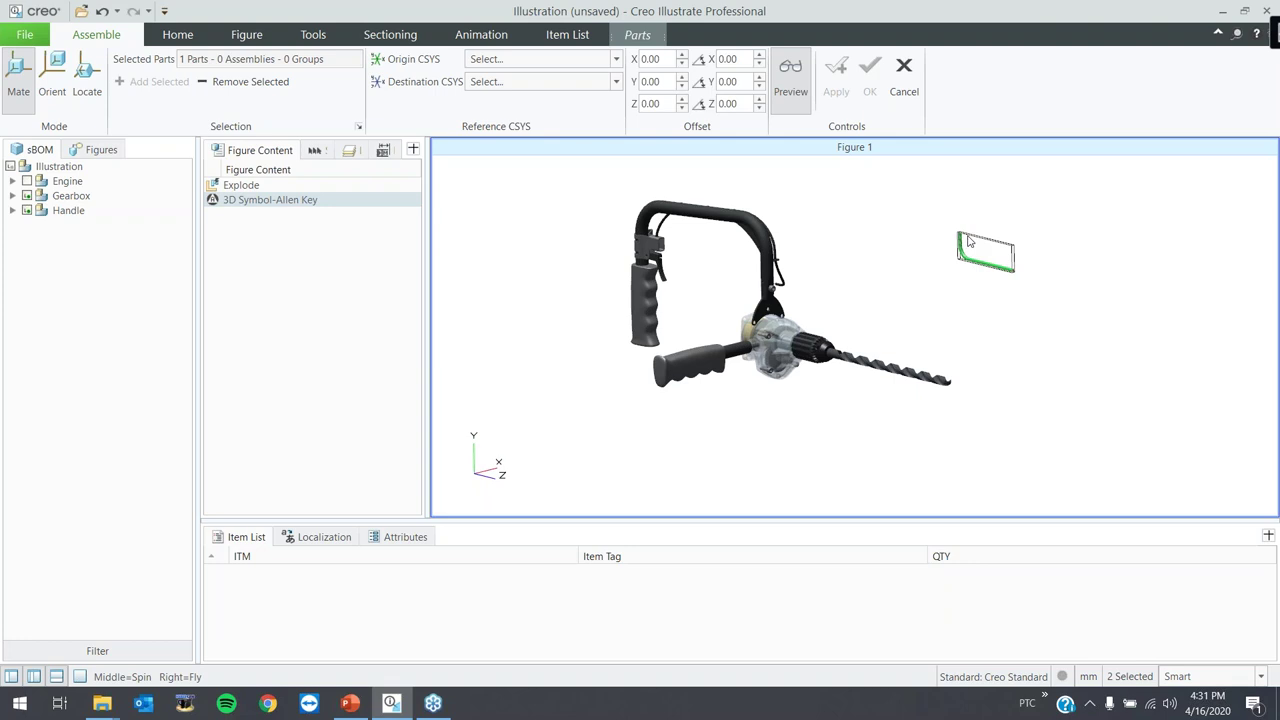
middle_drag(972, 240, 877, 249)
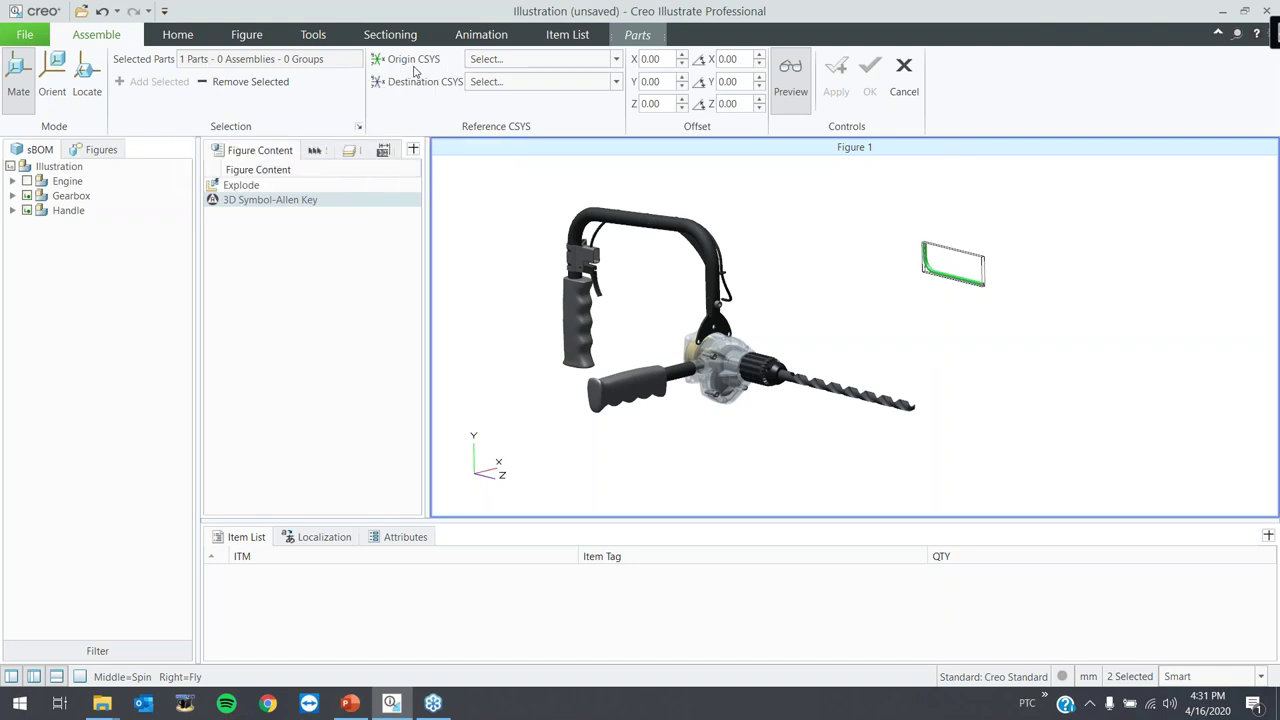
click(492, 59)
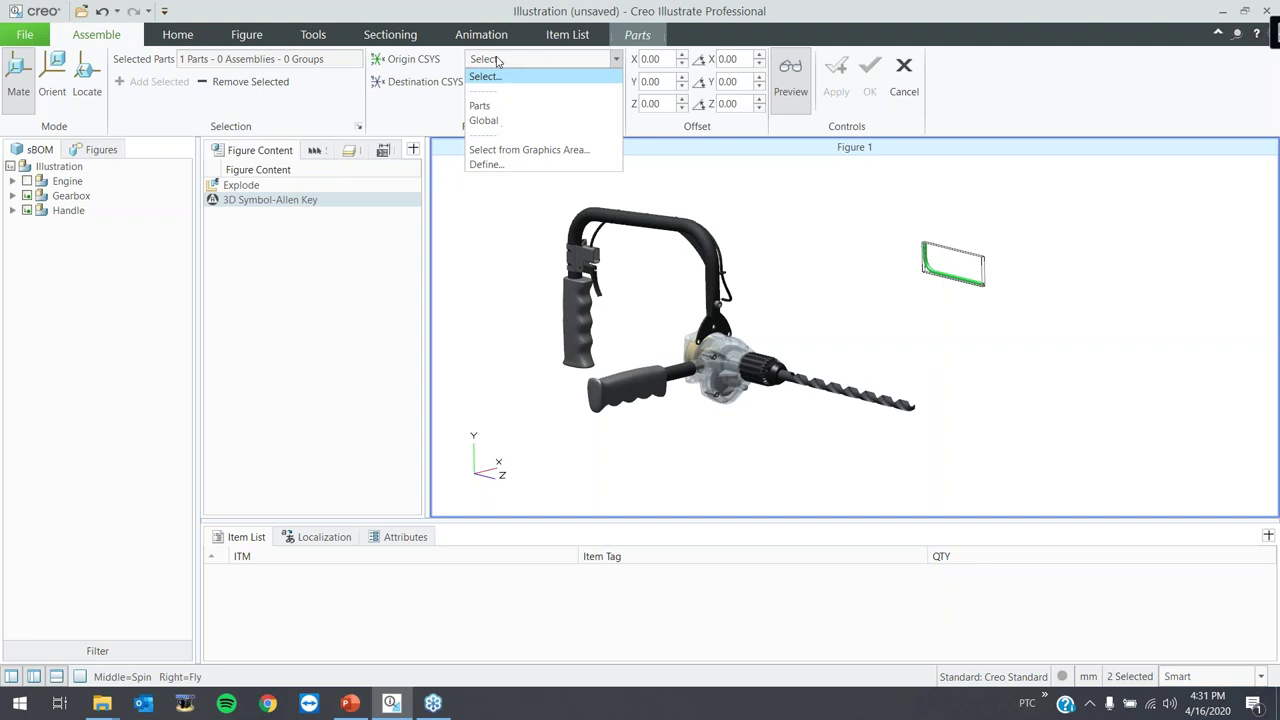
click(519, 150)
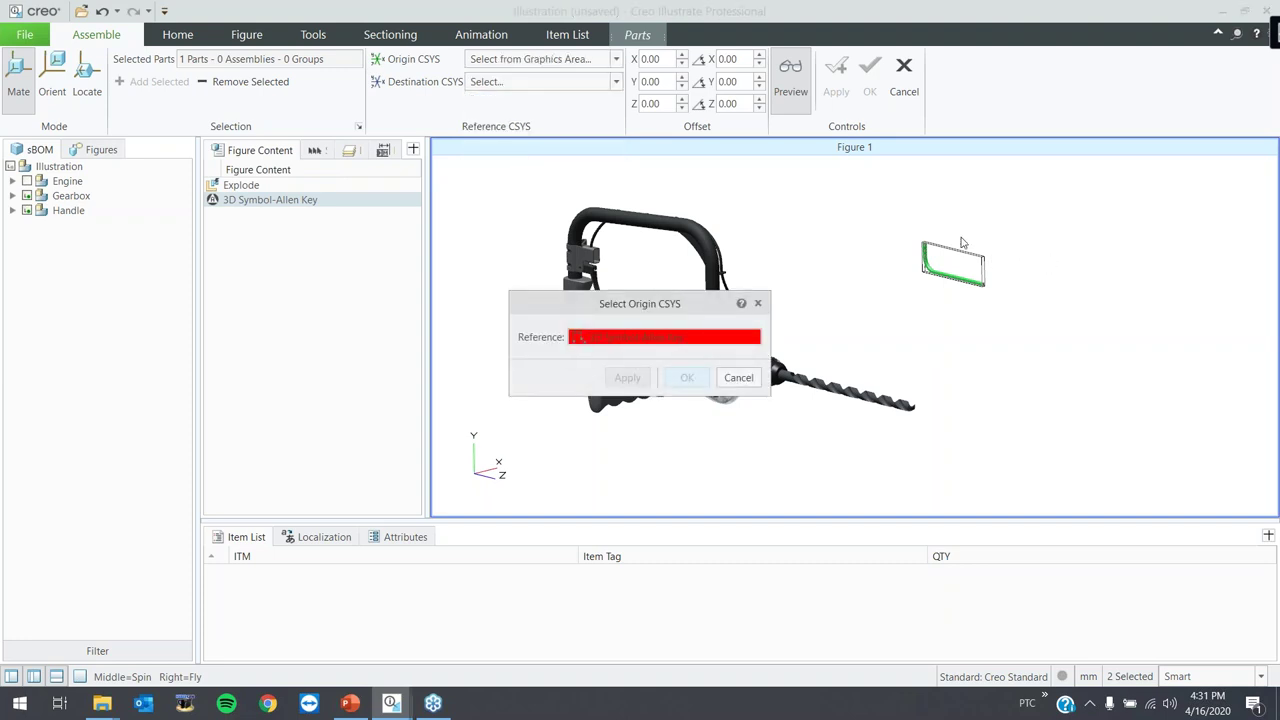
scroll(960, 243, up, 5)
scroll(958, 242, up, 3)
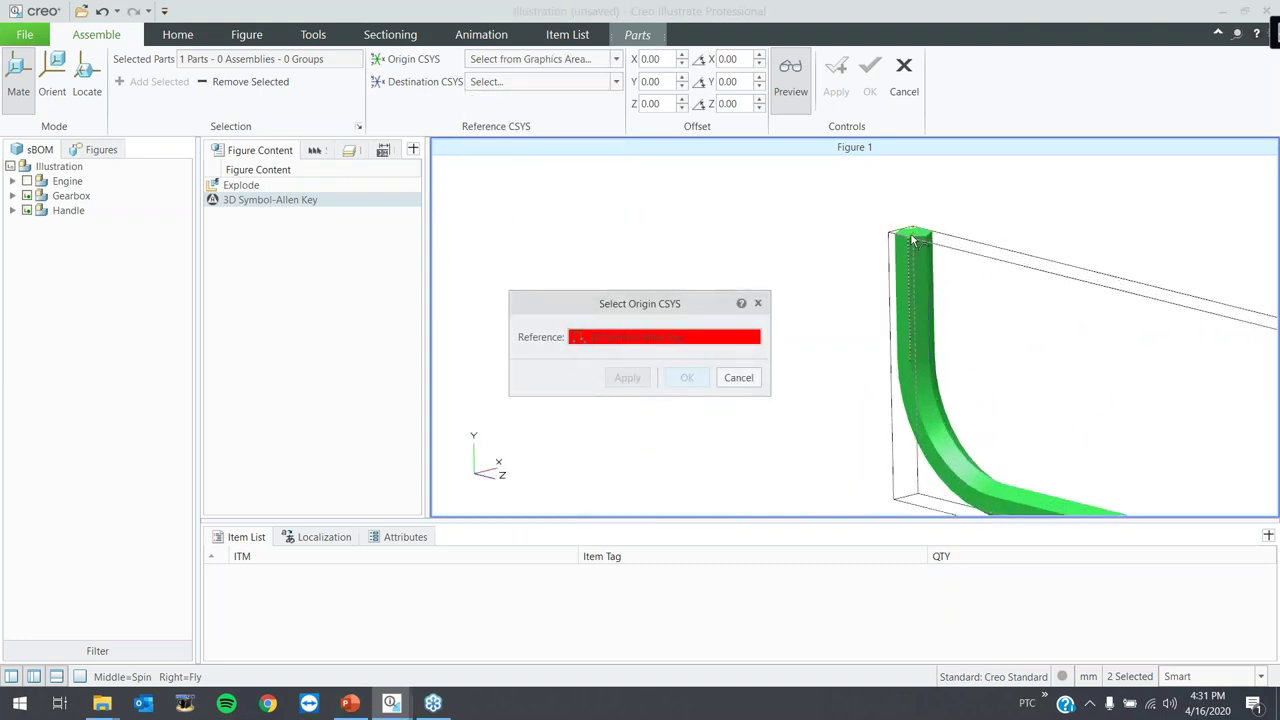
click(913, 231)
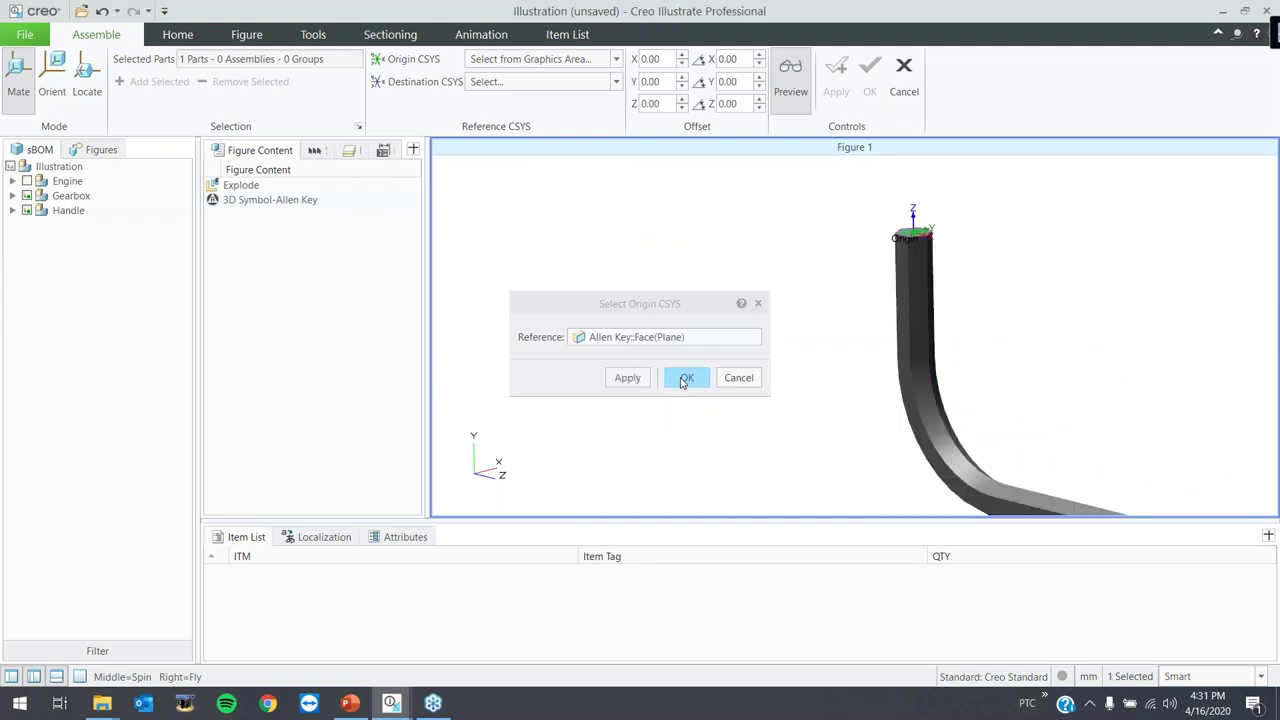
click(686, 379)
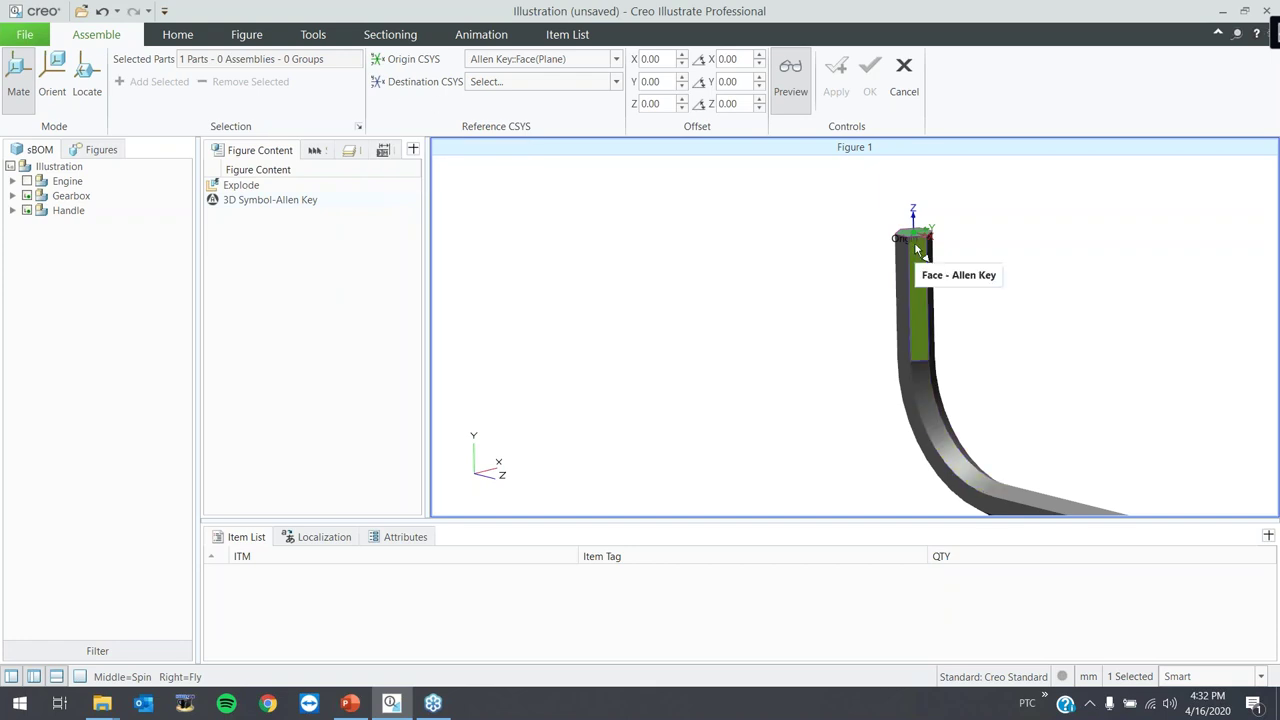
- Choose to select the destination CSYS from the graphics area and pick BOLT_6-15.PRT on the handle as its reference
scroll(930, 245, down, 5)
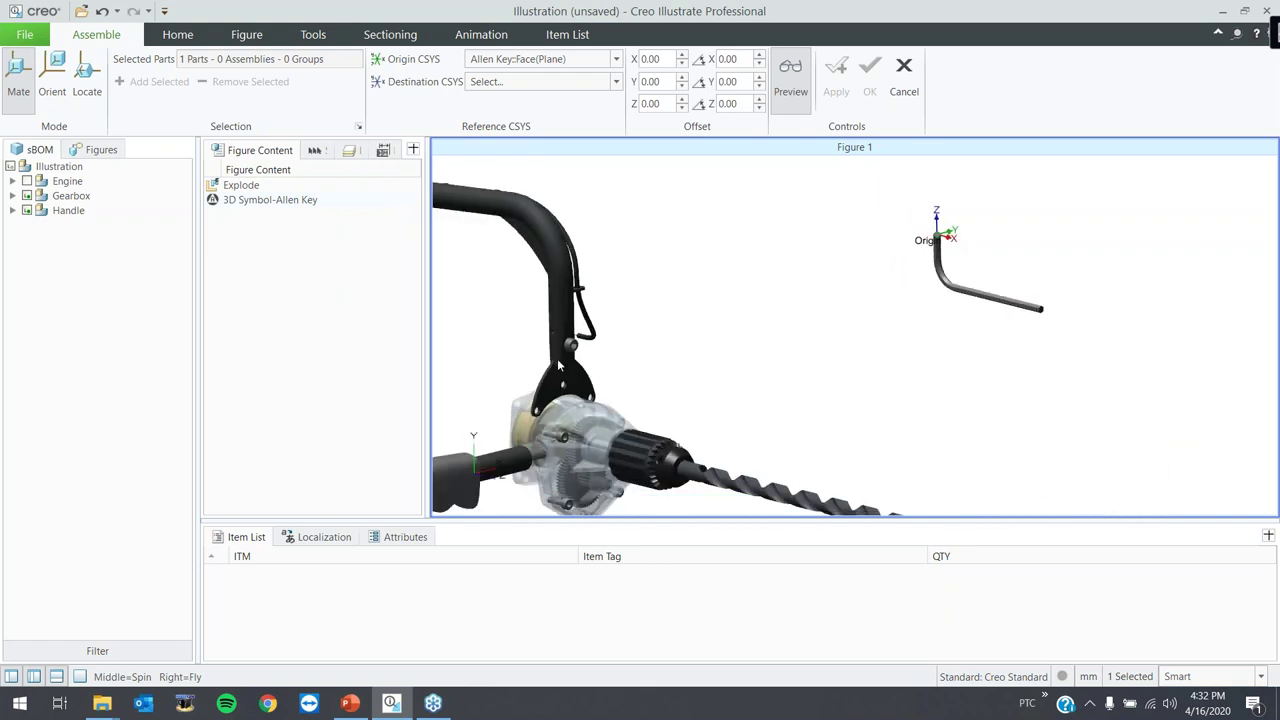
scroll(565, 355, up, 3)
scroll(571, 348, down, 2)
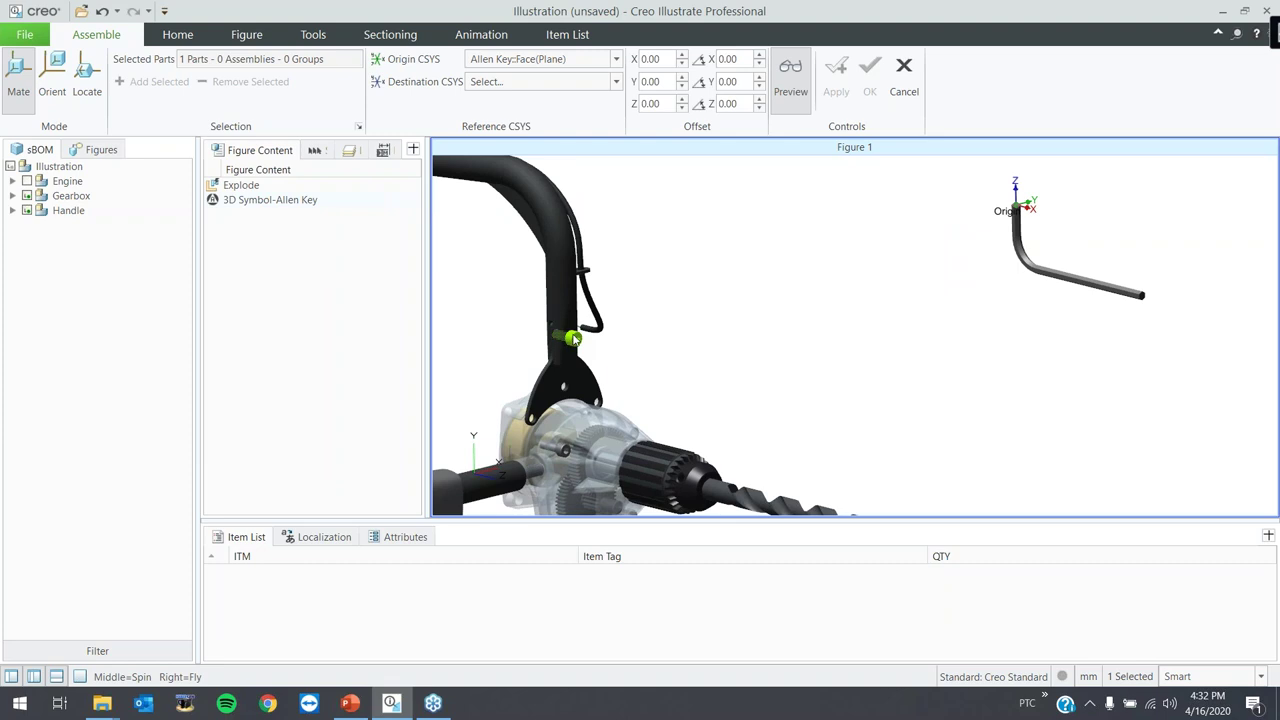
click(578, 86)
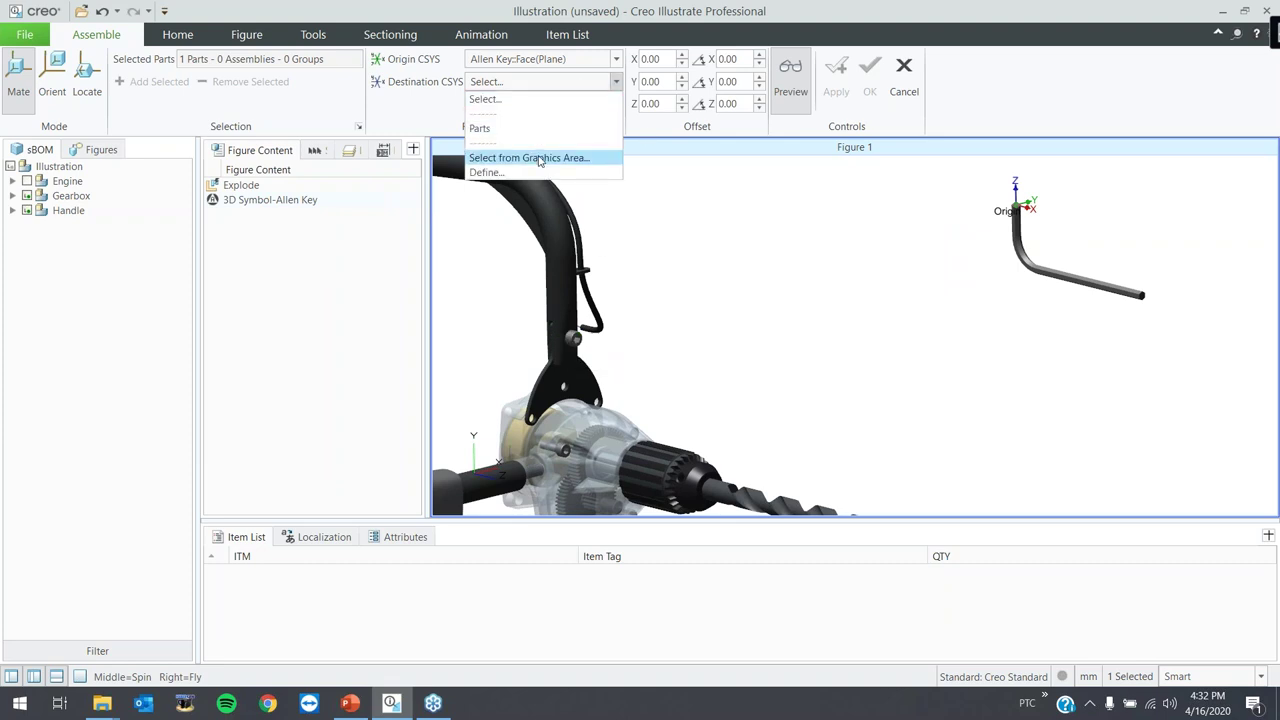
click(539, 158)
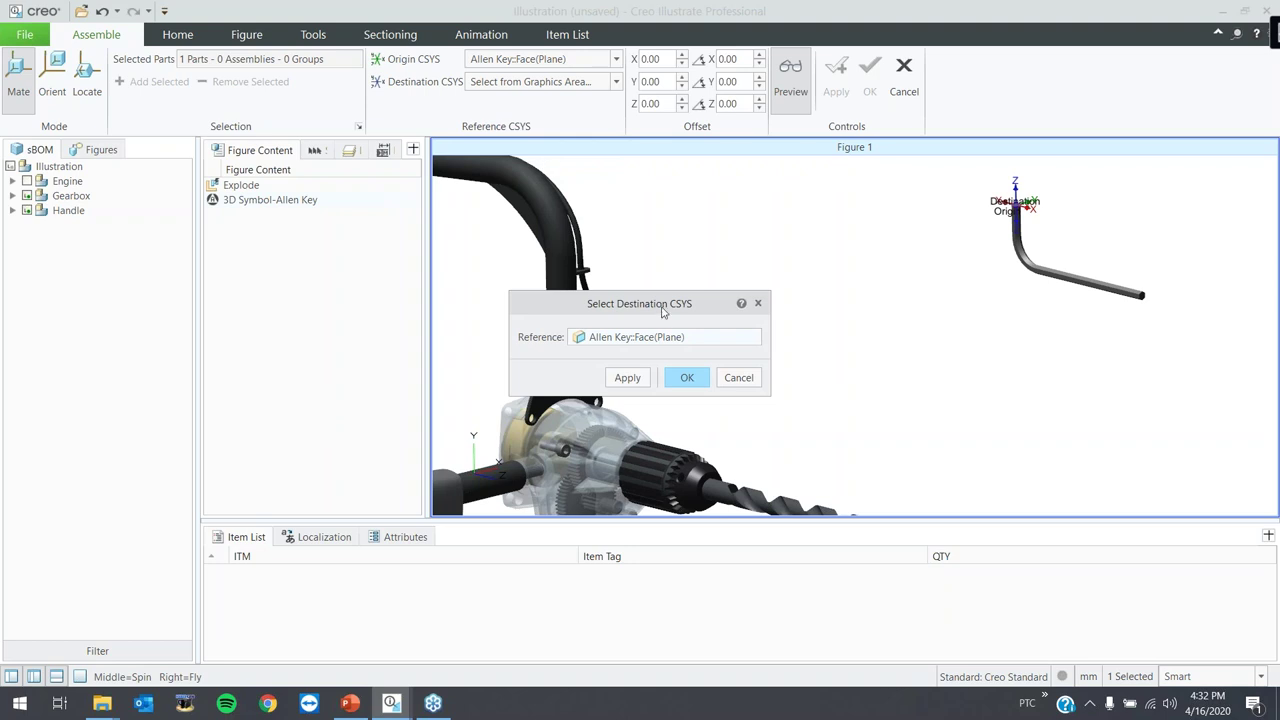
drag(668, 313, 620, 225)
middle_drag(572, 342, 570, 345)
scroll(570, 342, up, 3)
click(573, 322)
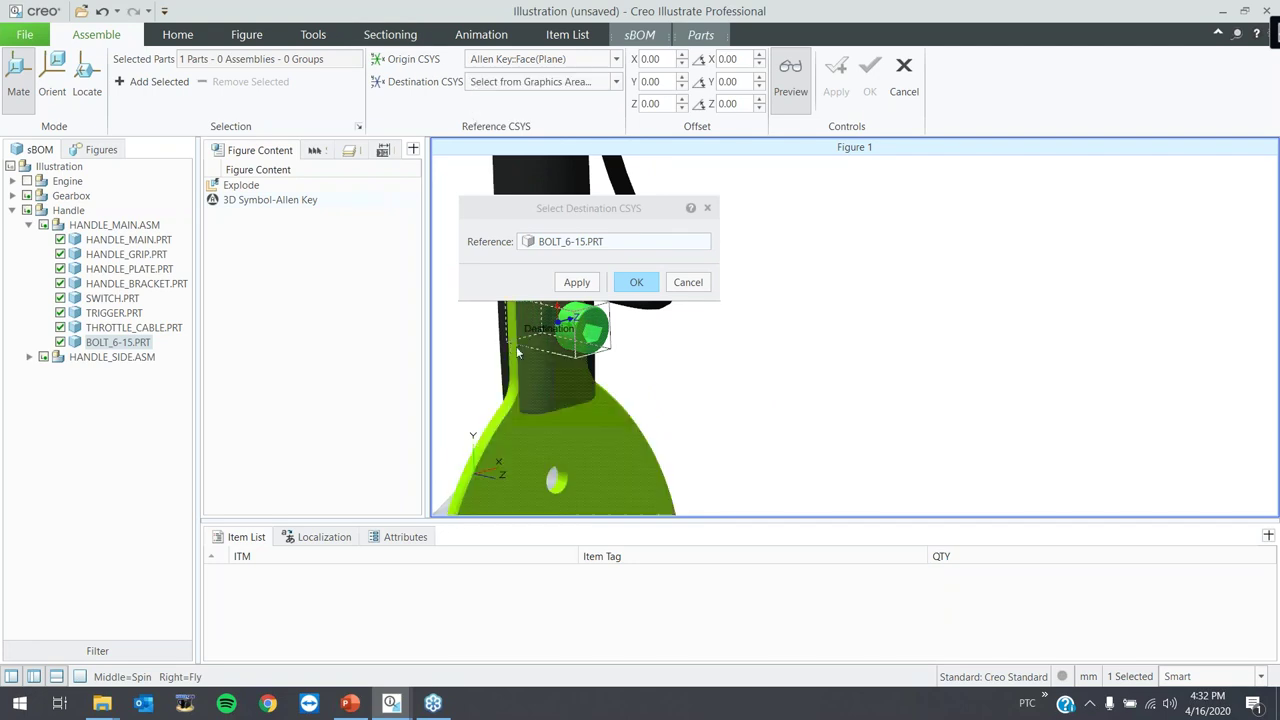
- Set the destination CSYS to the planar face of BOLT_6-15.PRT on the handle and accept the reference
middle_drag(562, 318, 560, 318)
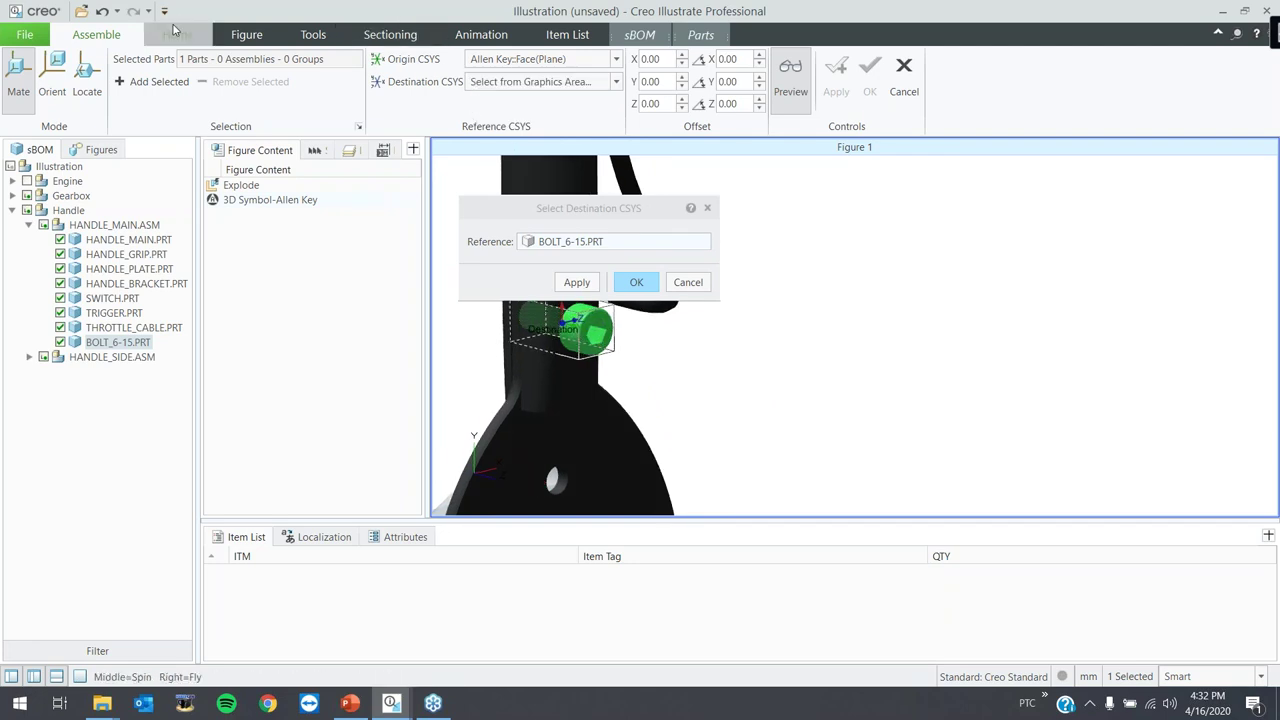
click(177, 34)
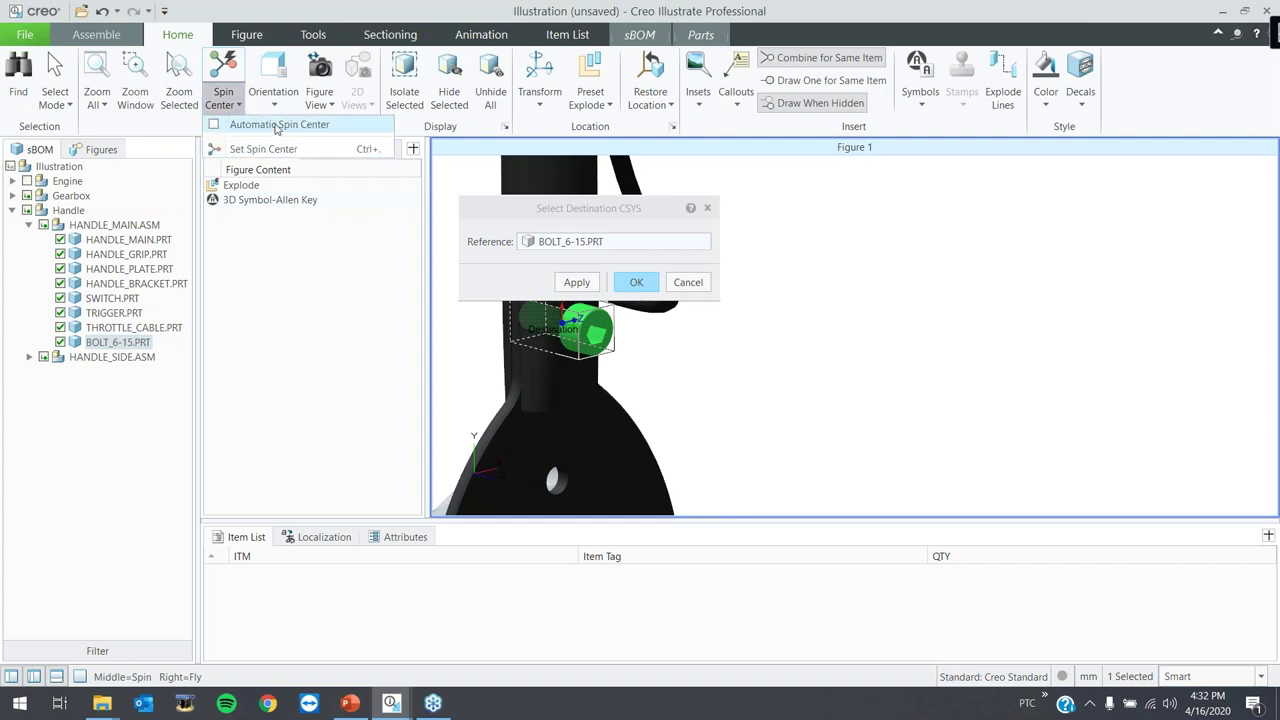
middle_drag(590, 270, 680, 371)
scroll(690, 365, down, 3)
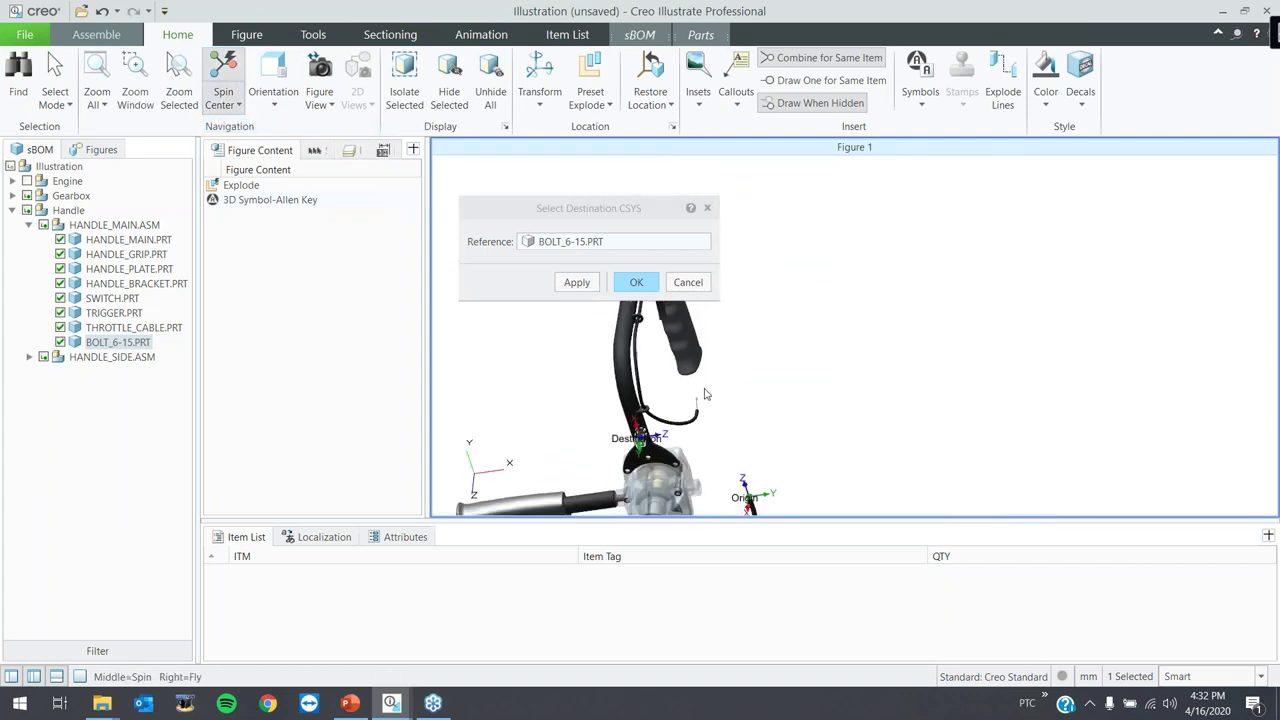
scroll(630, 463, up, 4)
mouse_move(635, 440)
middle_down()
mouse_move(640, 412)
mouse_move(645, 425)
middle_up()
click(645, 425)
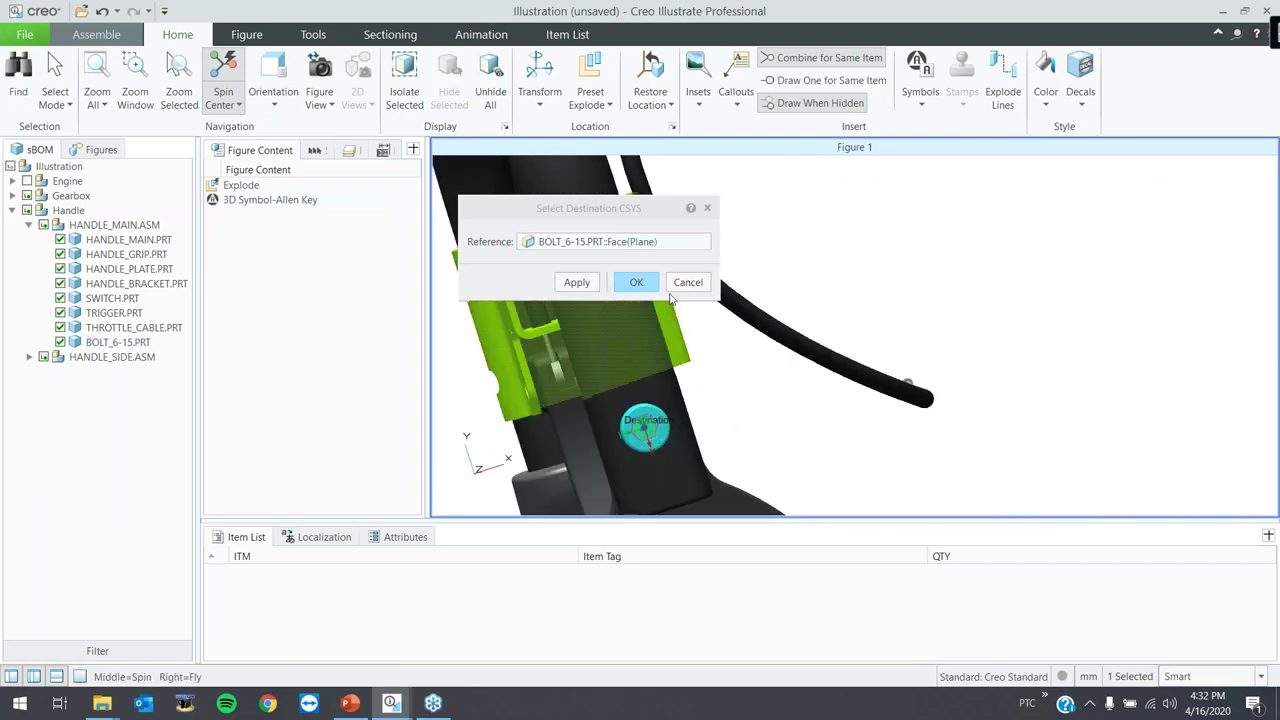
click(578, 282)
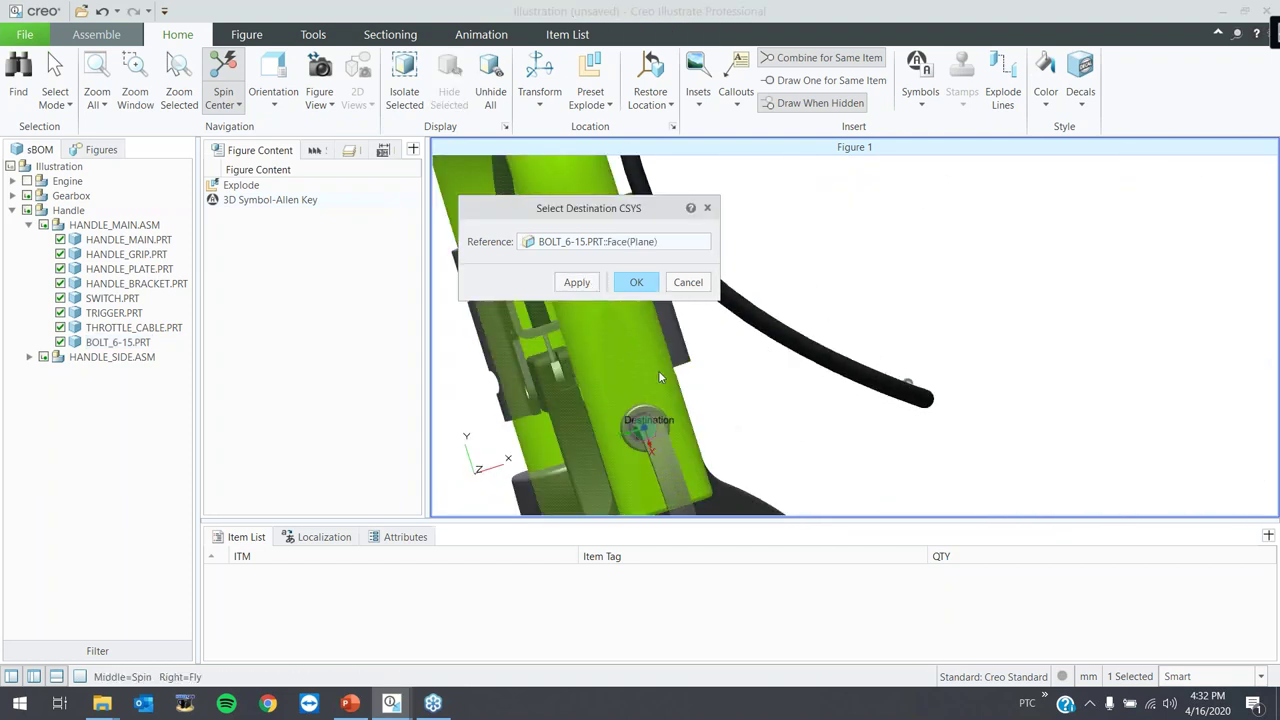
click(636, 282)
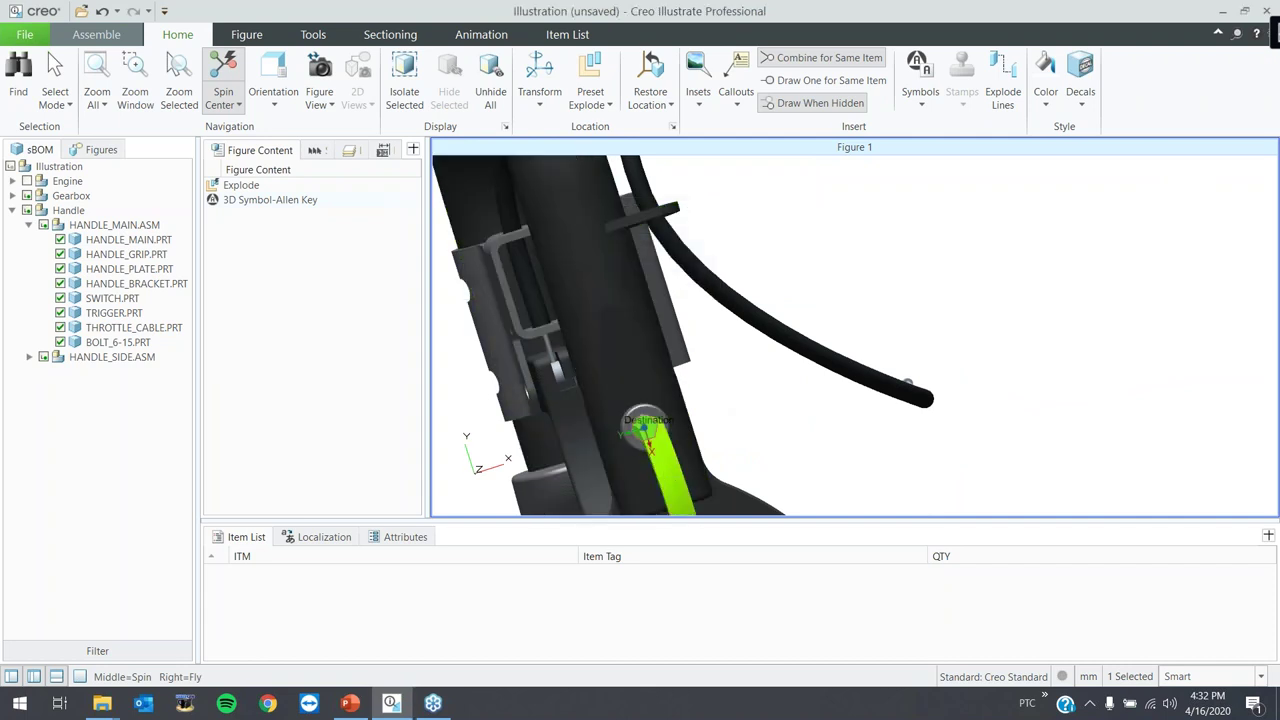
- Restore the whole-drill view using a saved drill.pvz orientation
click(276, 106)
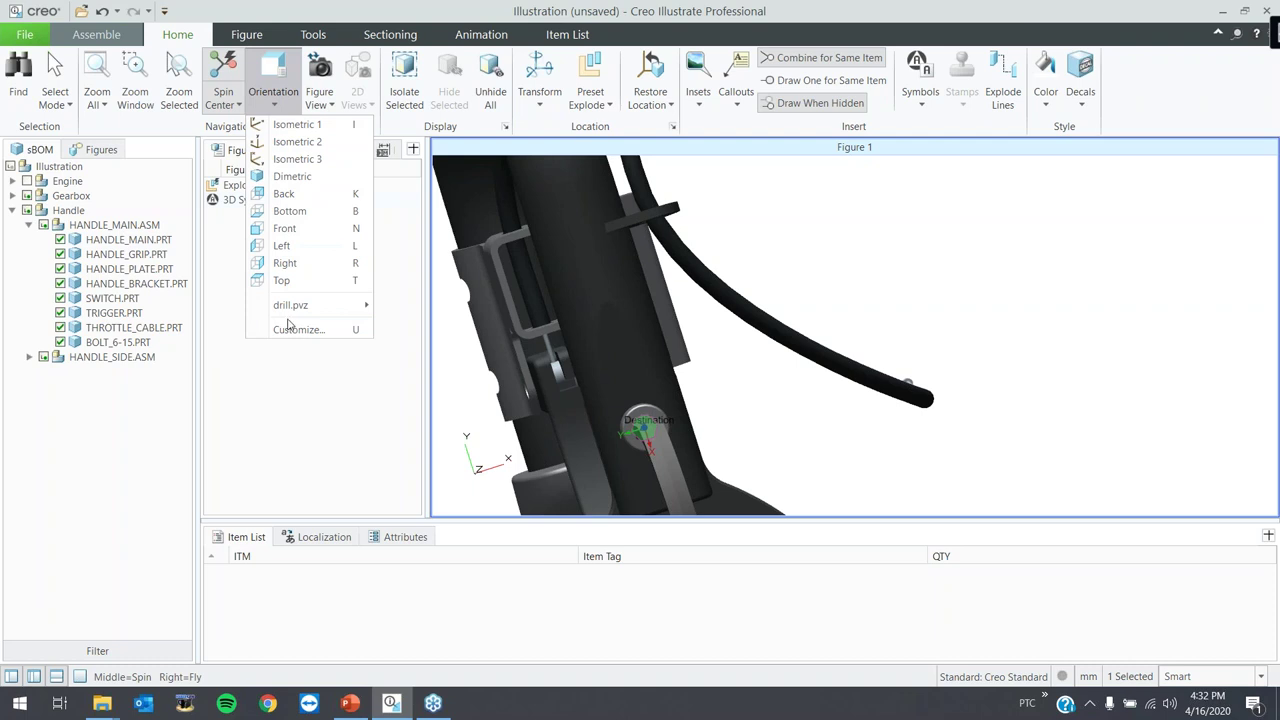
mouse_move(352, 305)
click(433, 340)
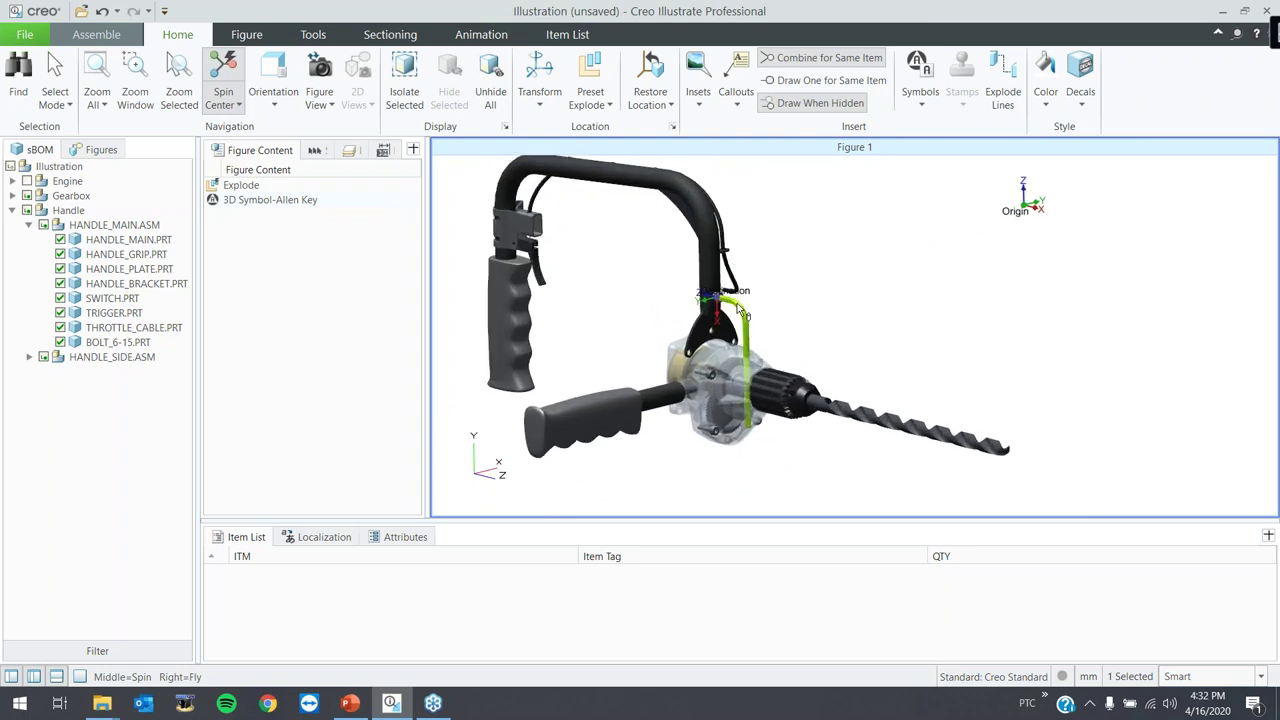
scroll(743, 314, down, 3)
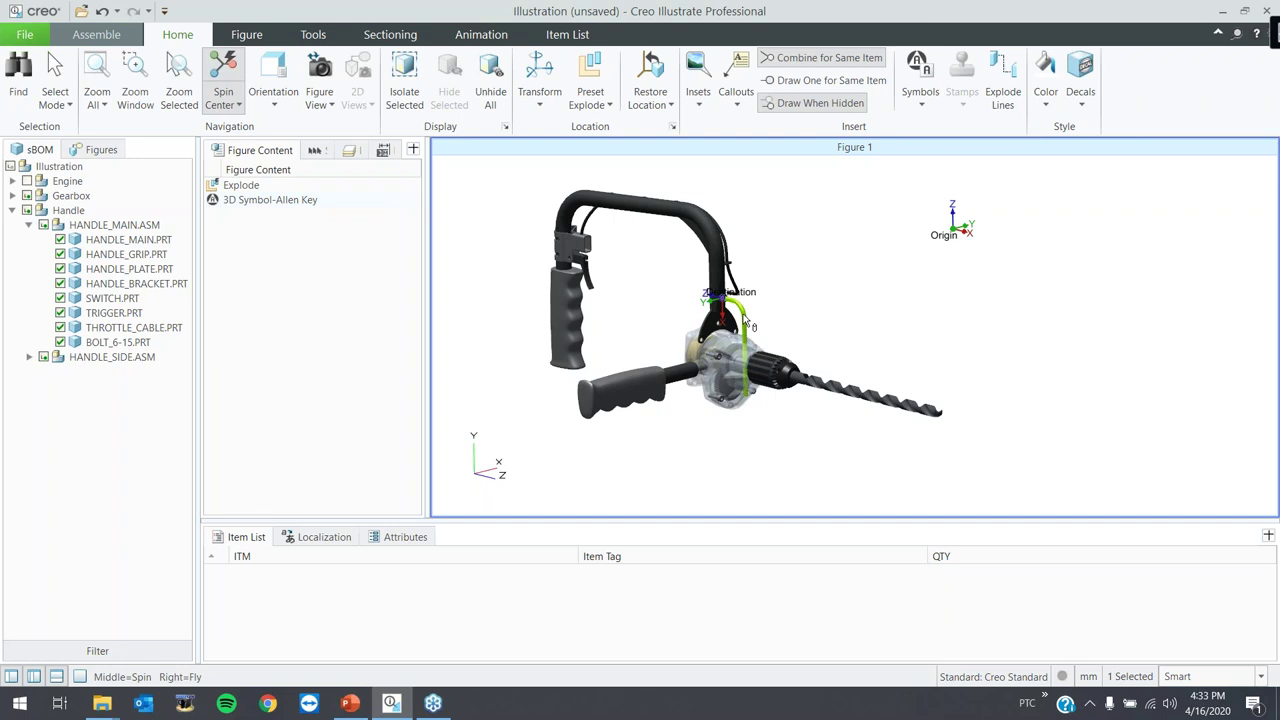
- Activate the Transform tool on the mated Allen key symbol
click(549, 103)
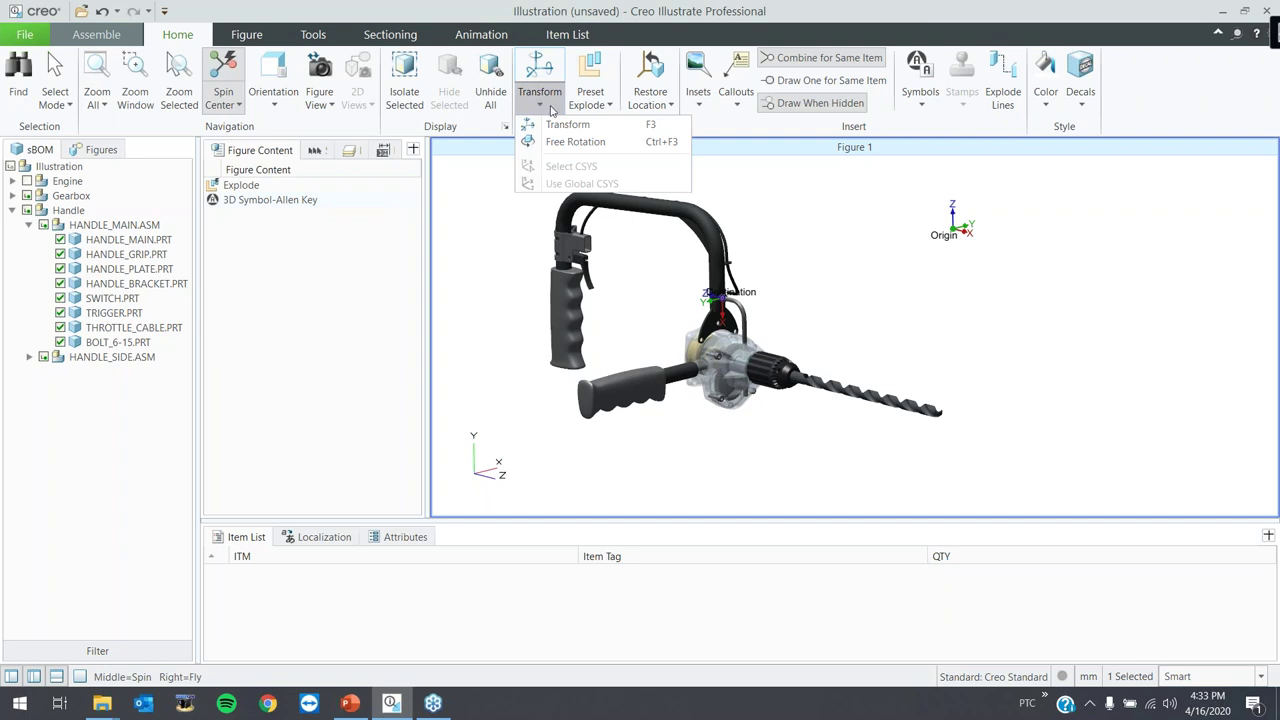
click(558, 124)
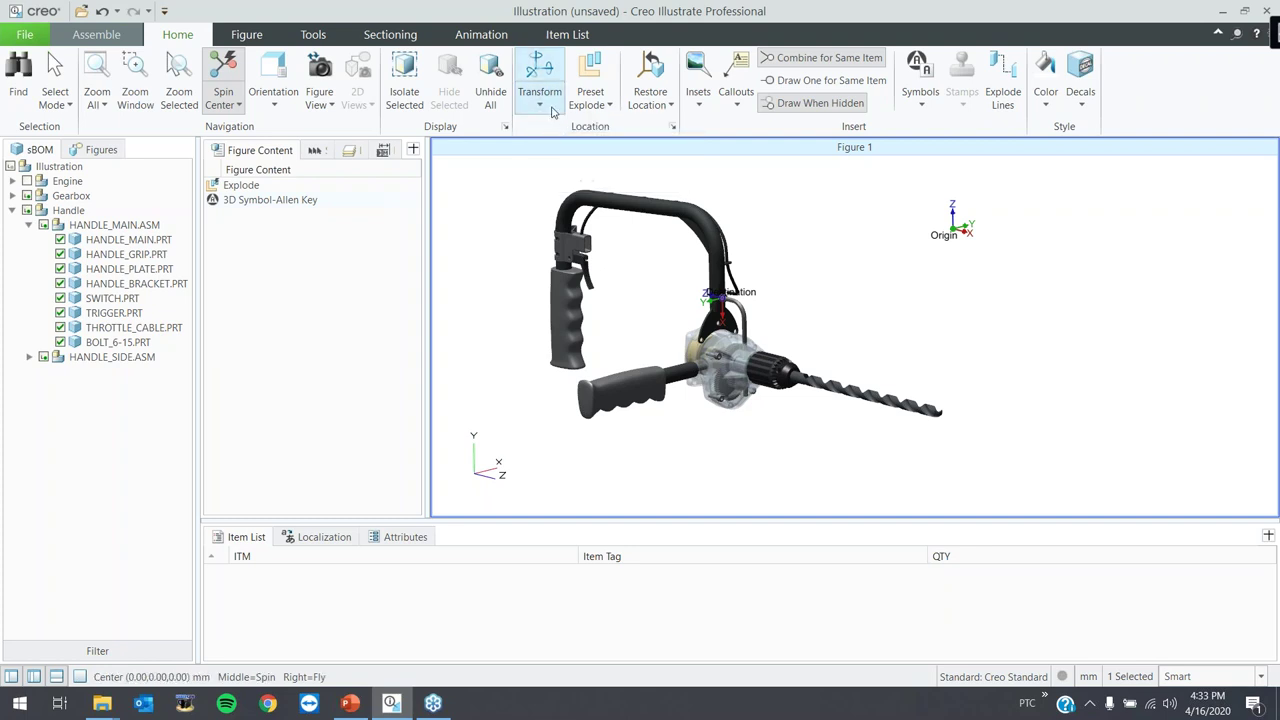
click(730, 325)
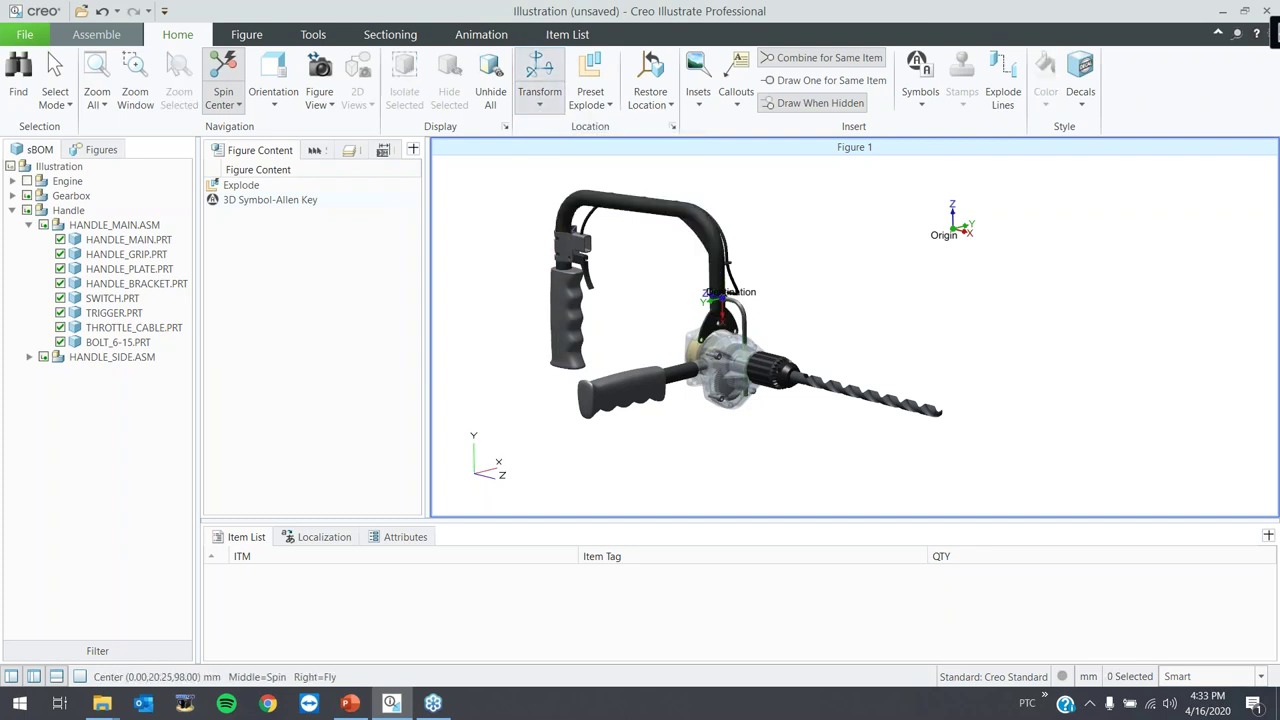
click(745, 325)
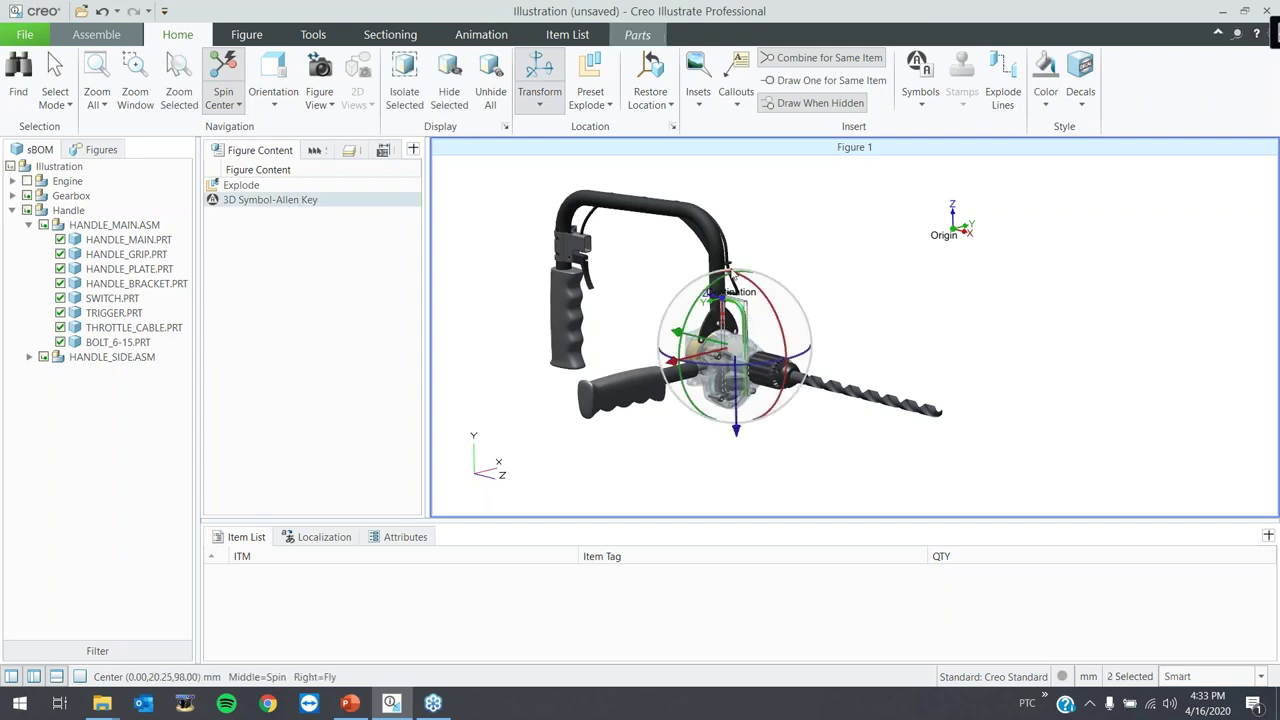
drag(745, 315, 686, 326)
- Change the Transform reference CSYS from global to BOLT_6-15.PRT, the bolt at the end of the Allen key
click(540, 100)
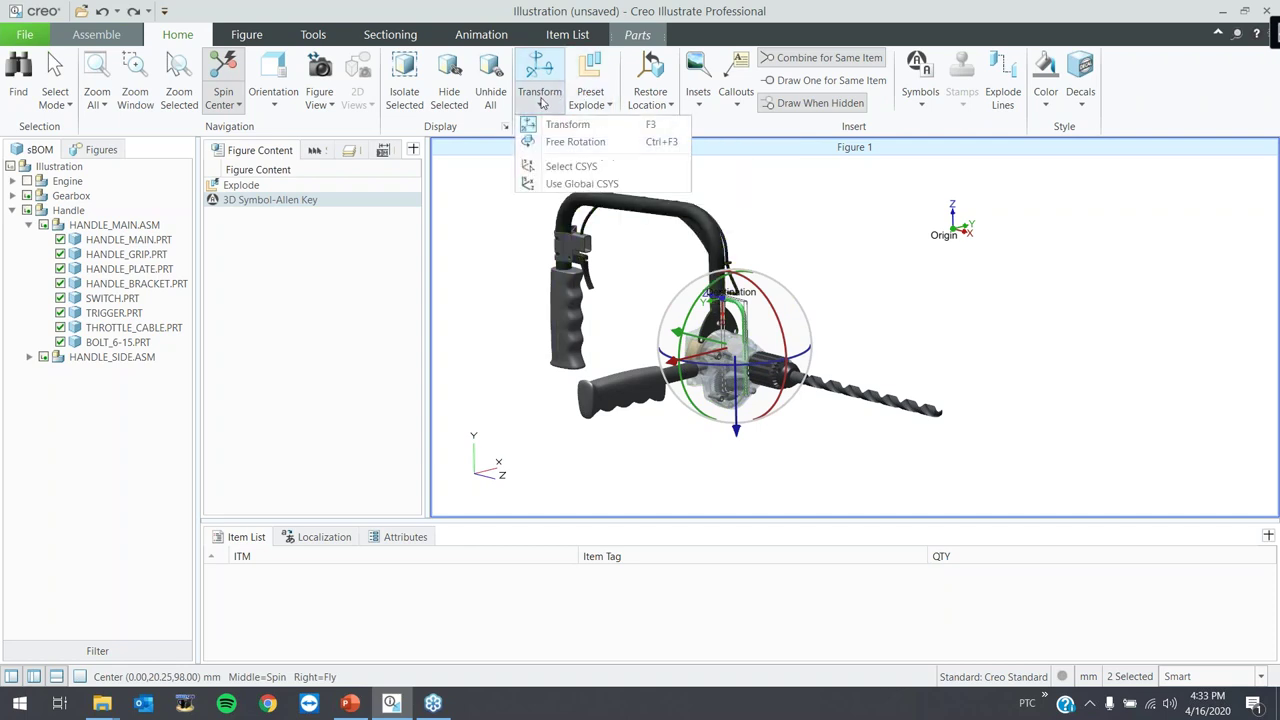
click(566, 168)
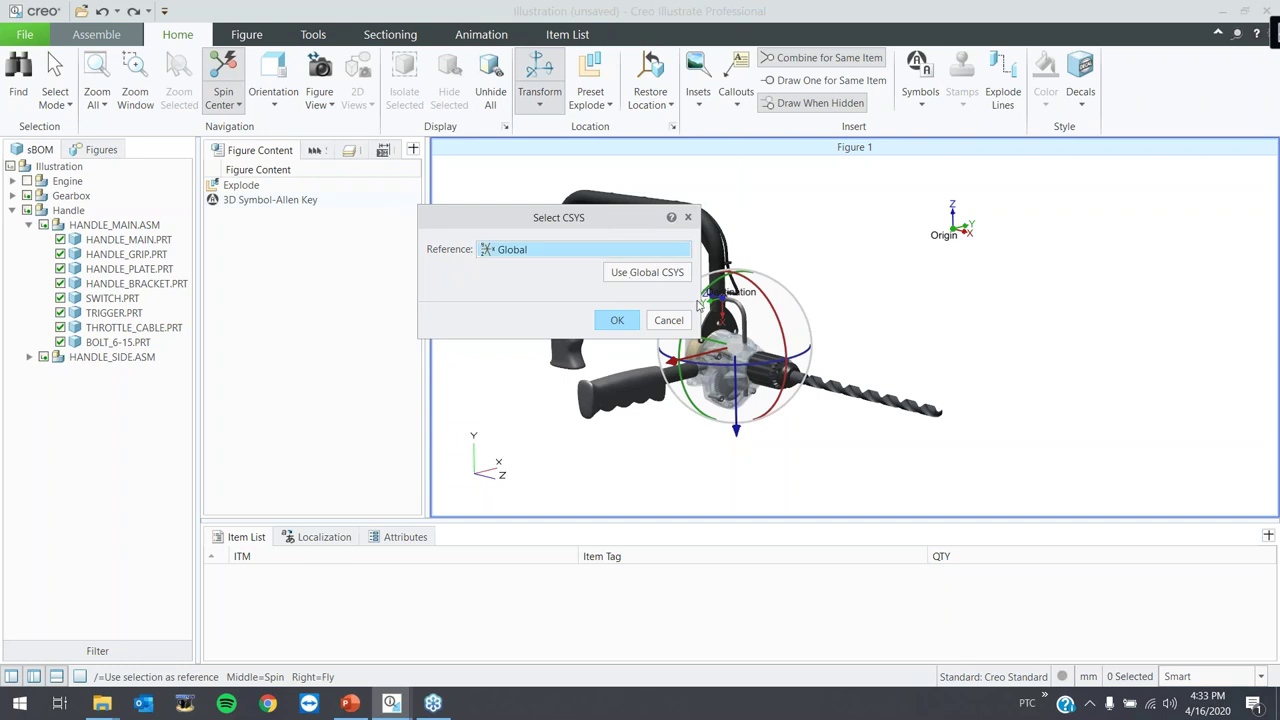
scroll(730, 302, up, 5)
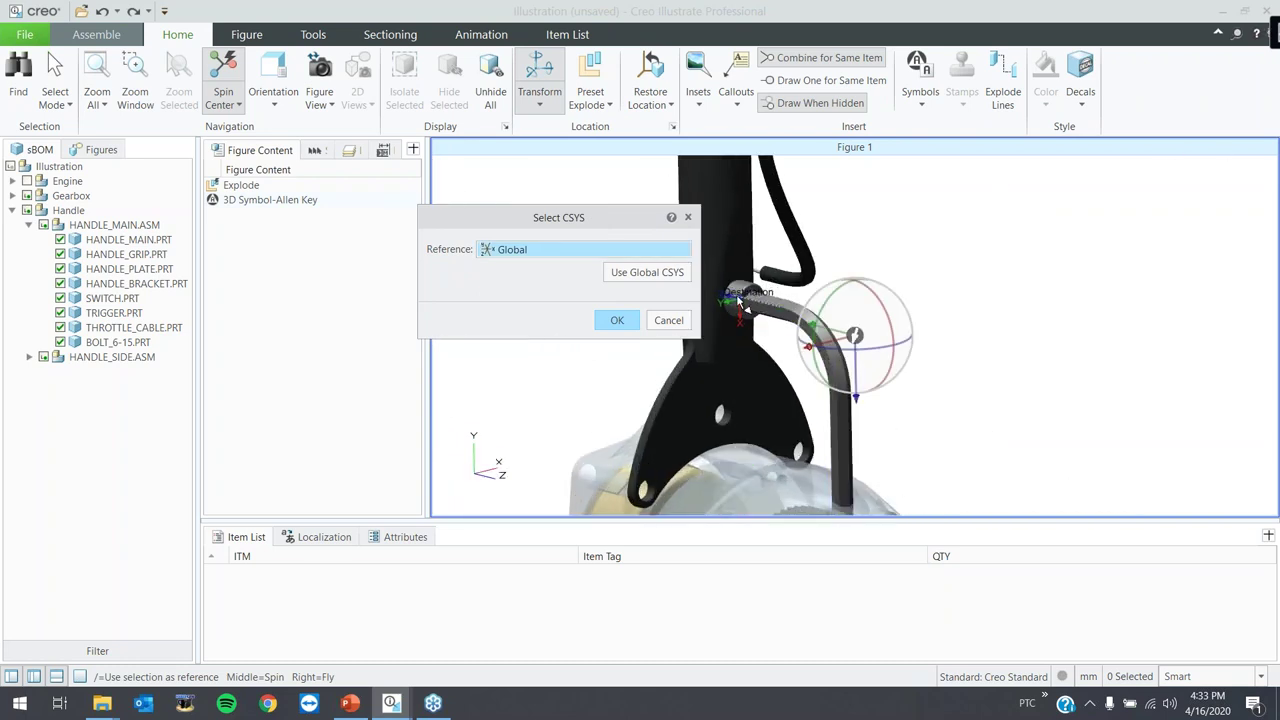
click(765, 275)
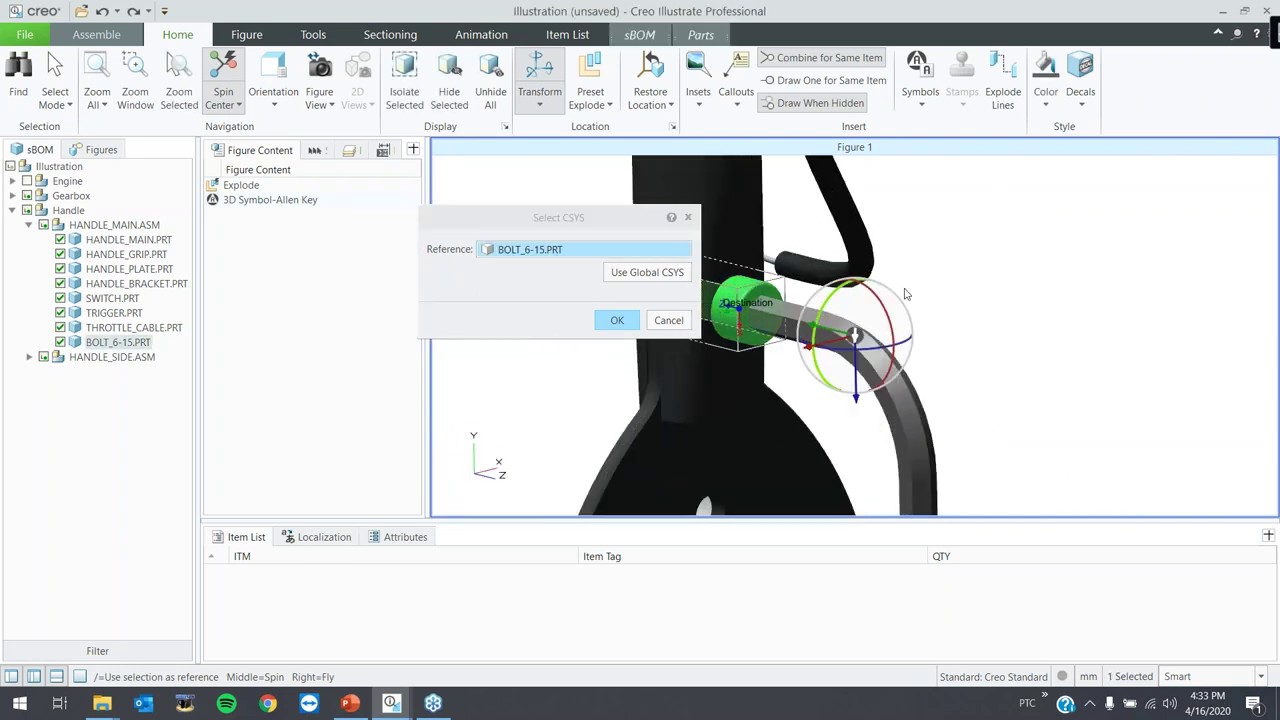
click(617, 320)
- Rotate the Allen key about the bolt axis so its long leg slants upward, about 60° from the handle tube, and accept the assembly
scroll(690, 326, down, 5)
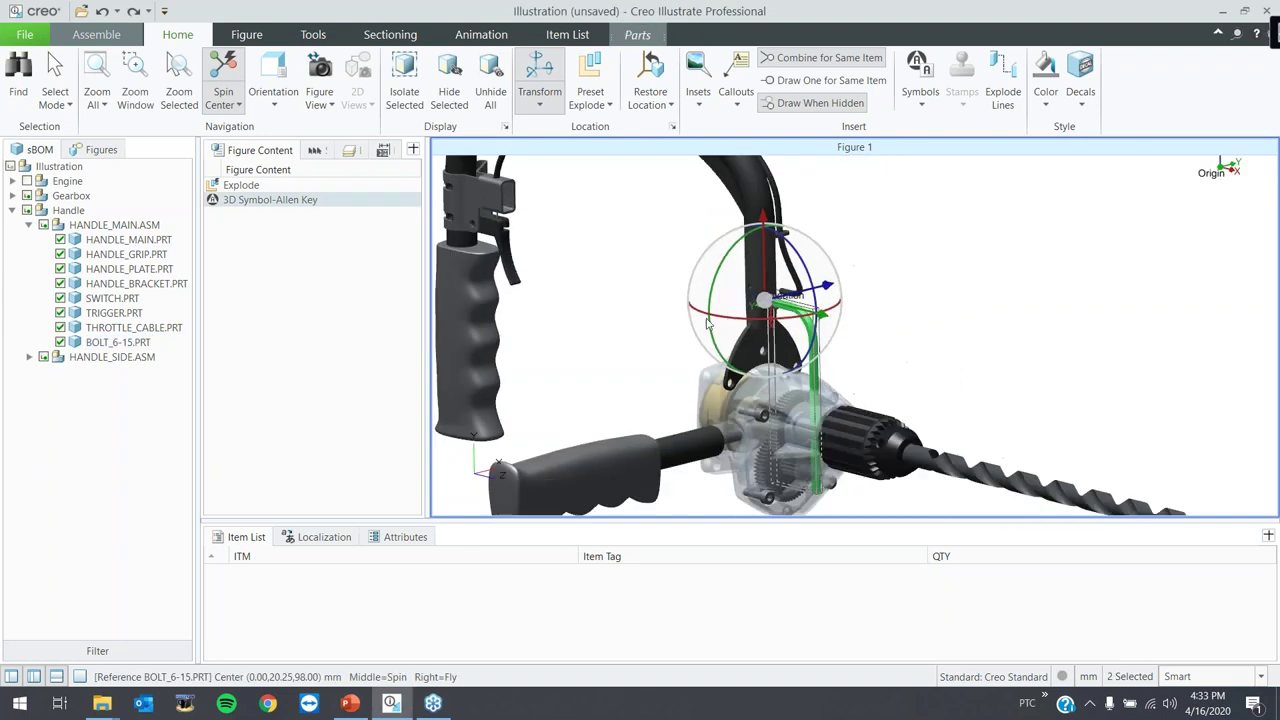
drag(711, 261, 714, 368)
scroll(738, 366, down, 3)
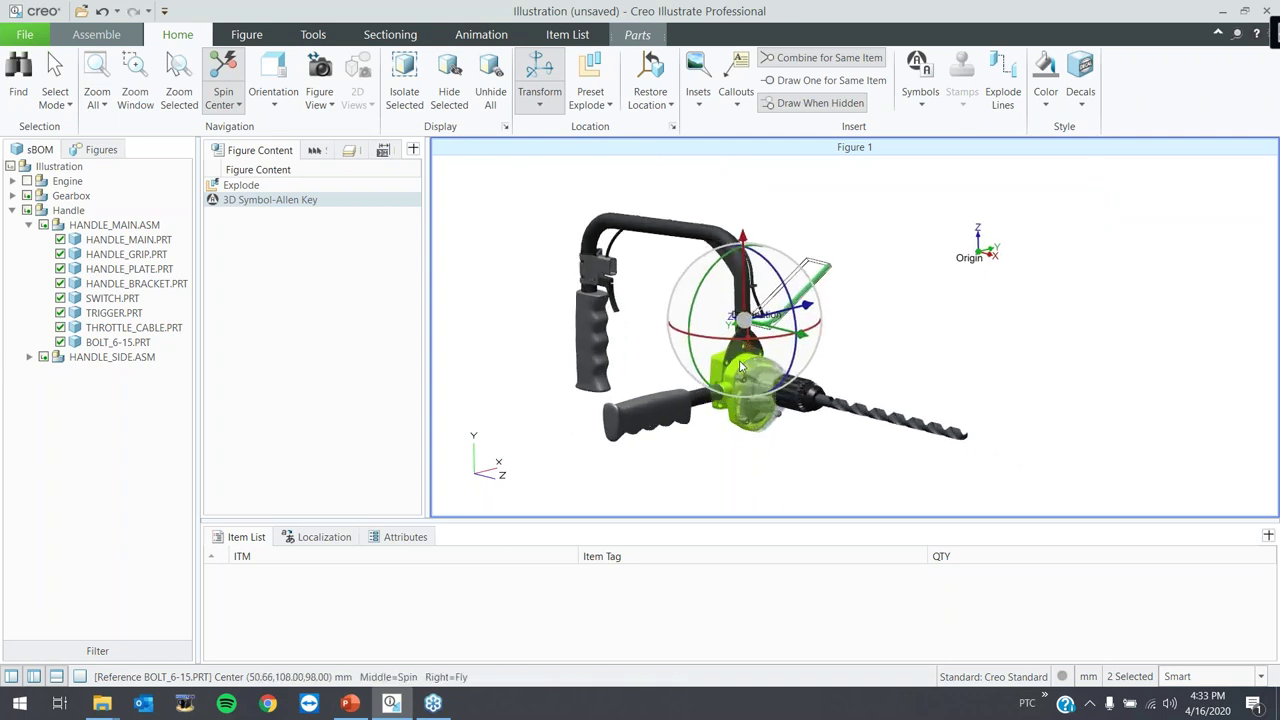
click(914, 334)
scroll(924, 338, down, 2)
scroll(877, 320, up, 1)
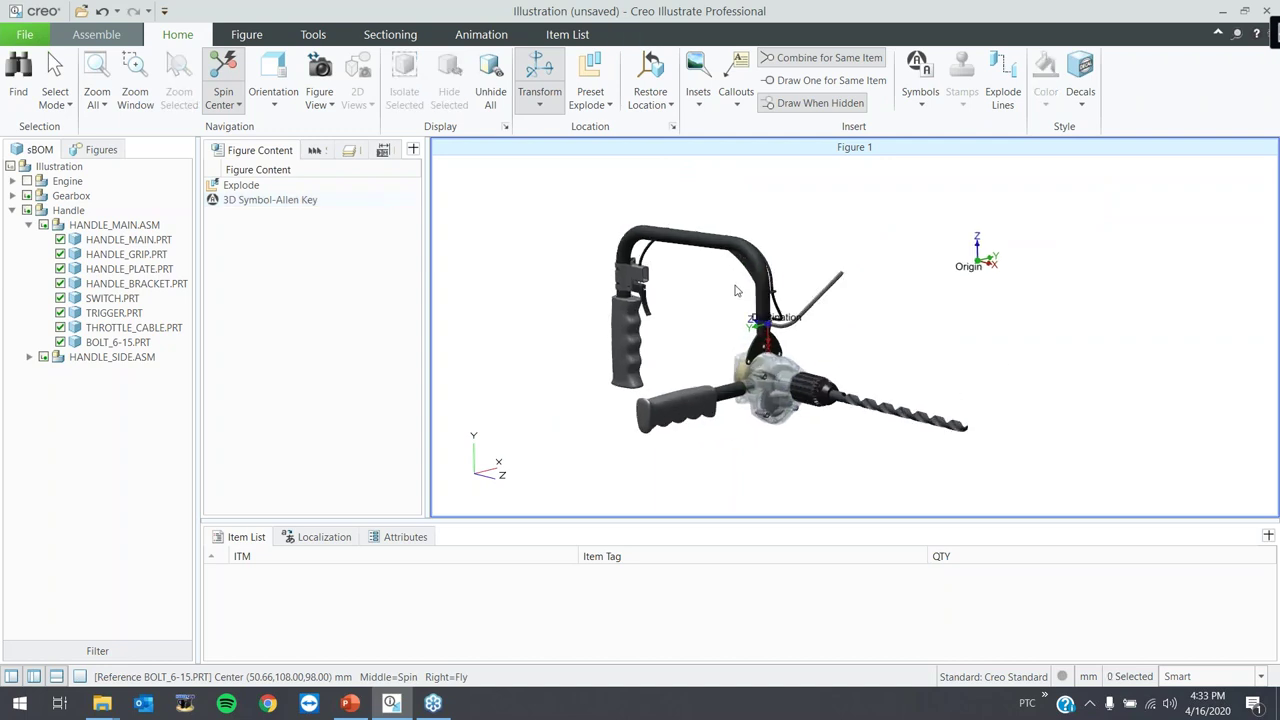
click(73, 35)
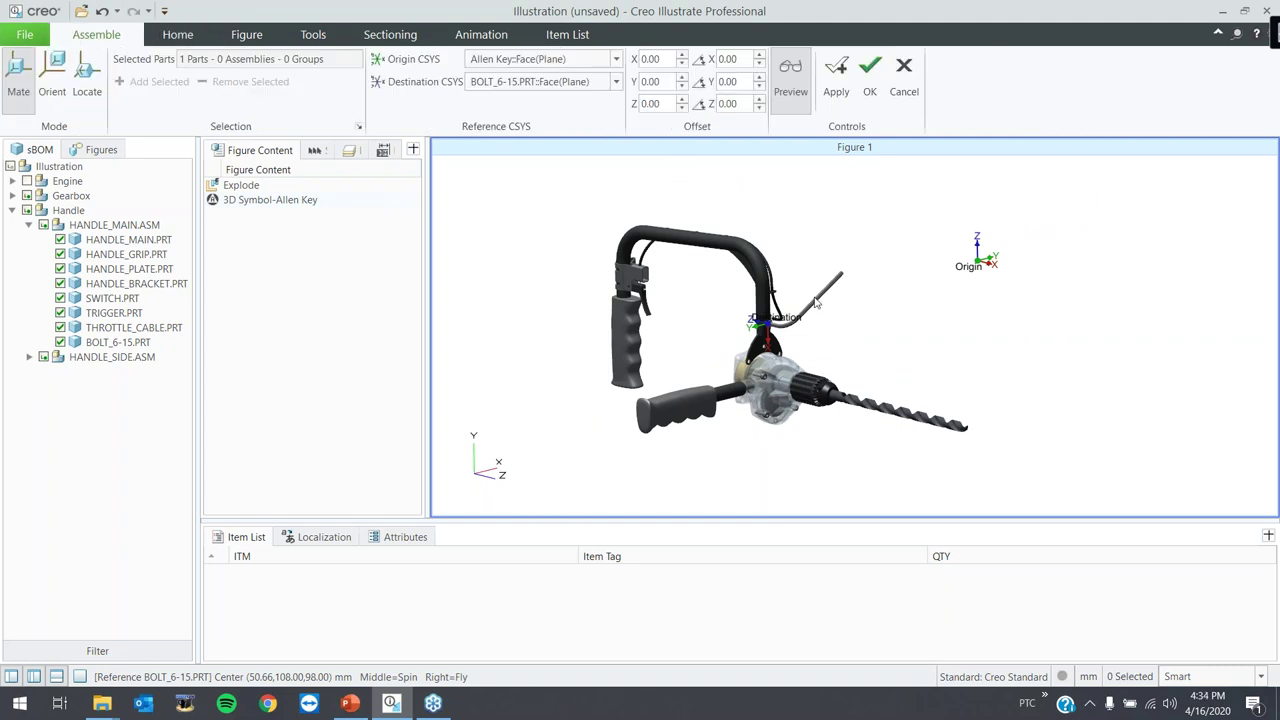
click(866, 68)
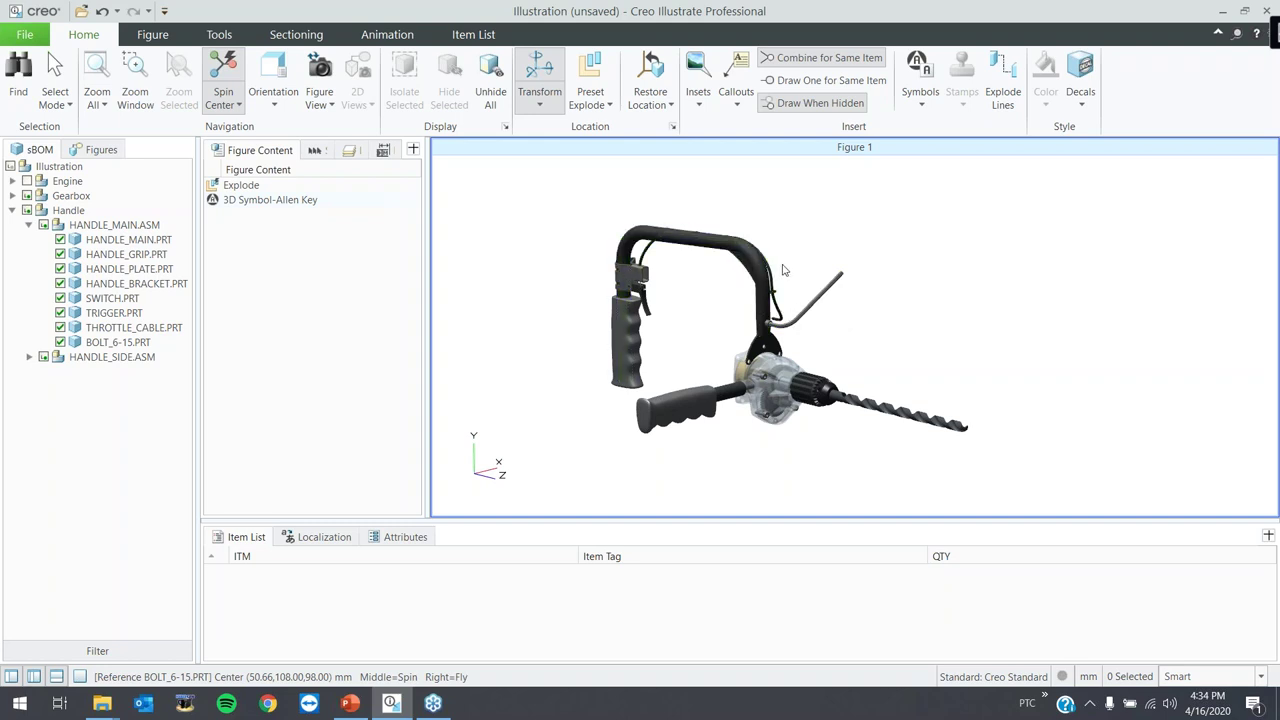
- Measure the angle between a straight edge on the Allen key's long leg and an edge of the HANDLE_MAIN.PRT tube
click(219, 34)
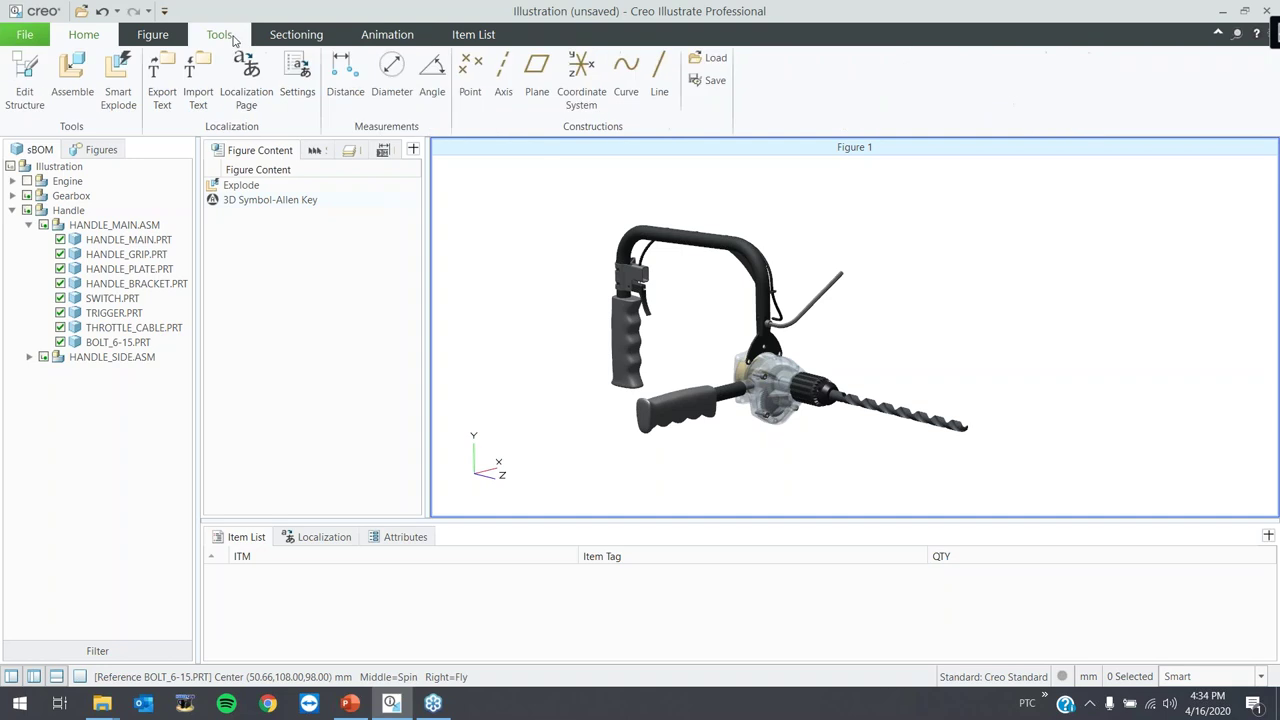
click(429, 80)
drag(627, 329, 1105, 176)
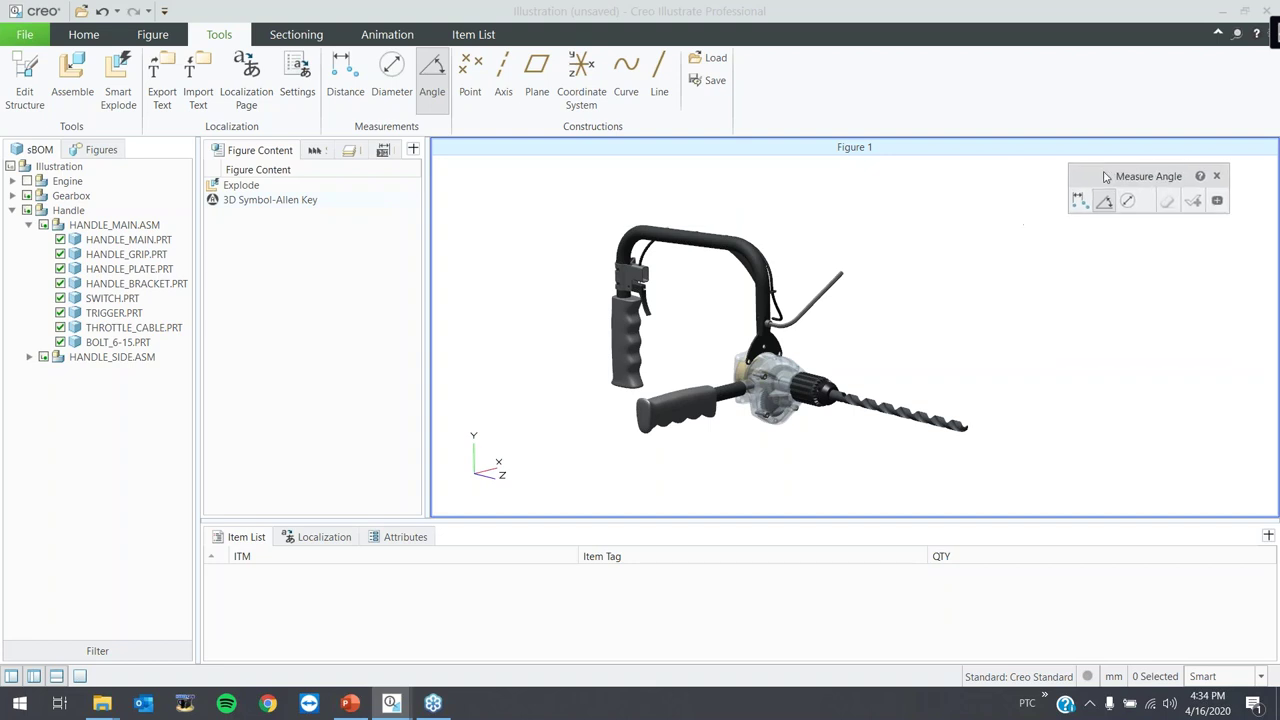
click(1217, 200)
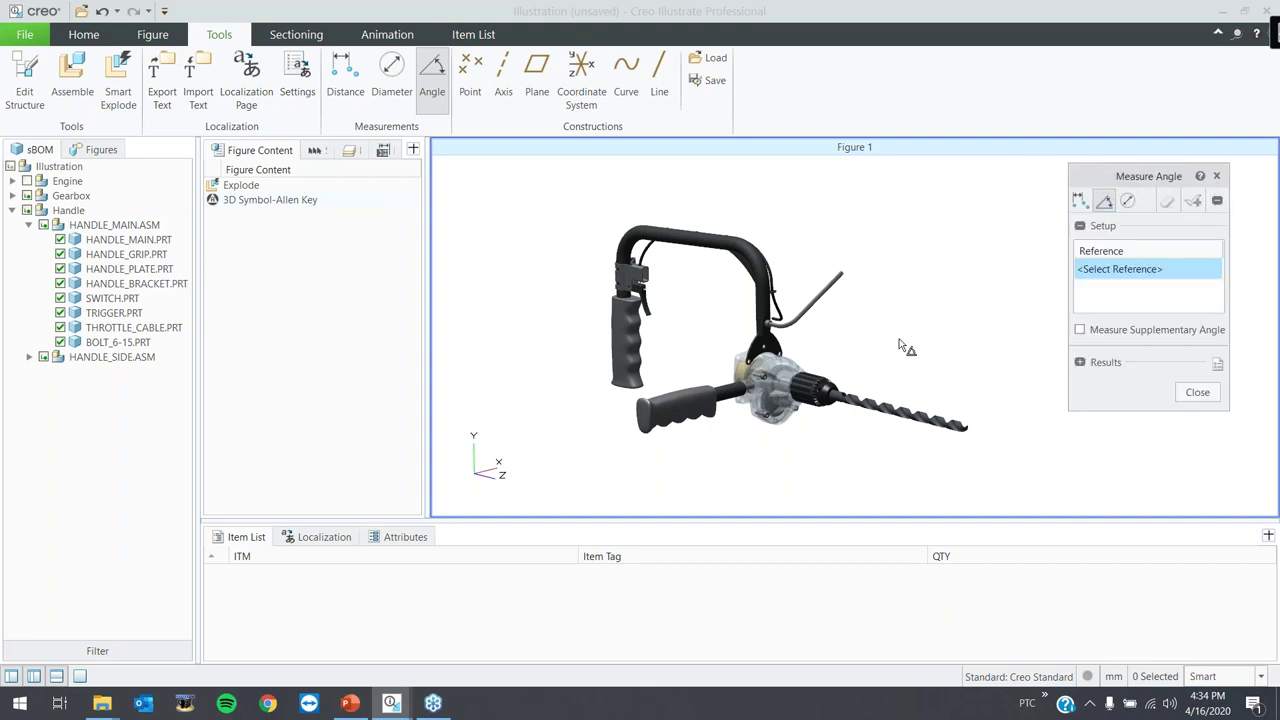
click(790, 325)
scroll(790, 325, up, 5)
scroll(790, 323, up, 2)
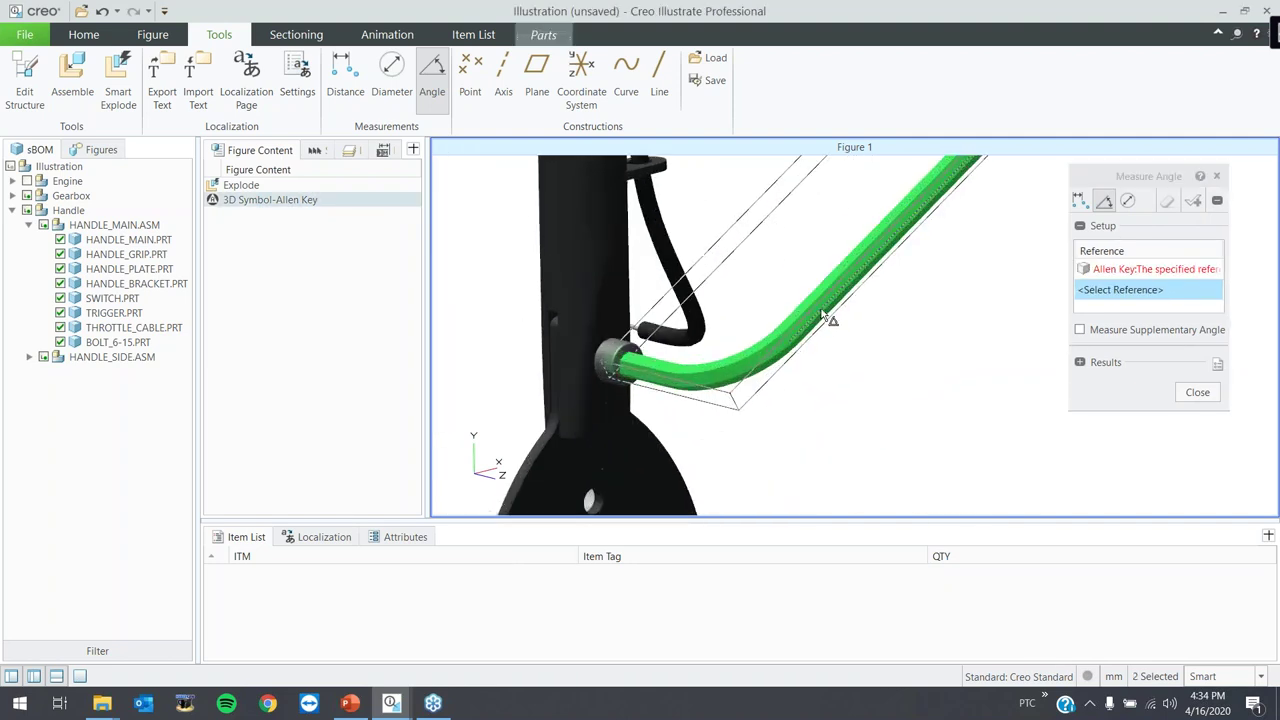
click(813, 306)
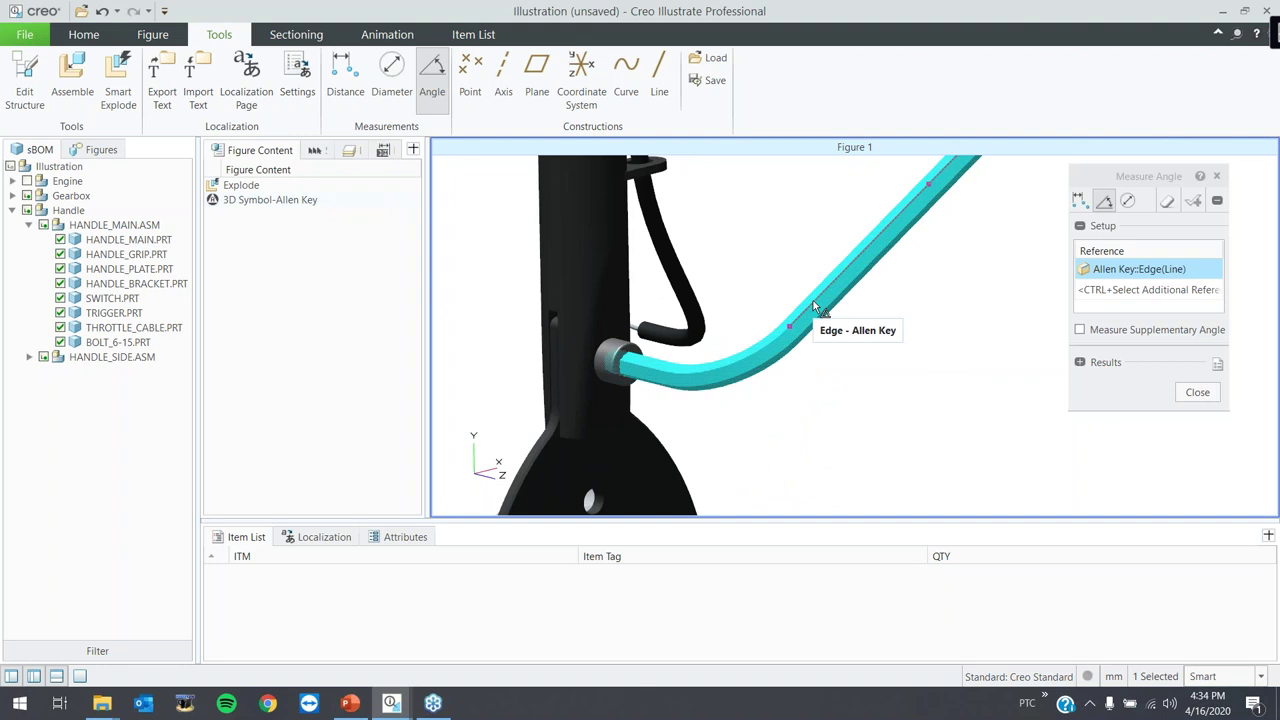
scroll(912, 298, down, 2)
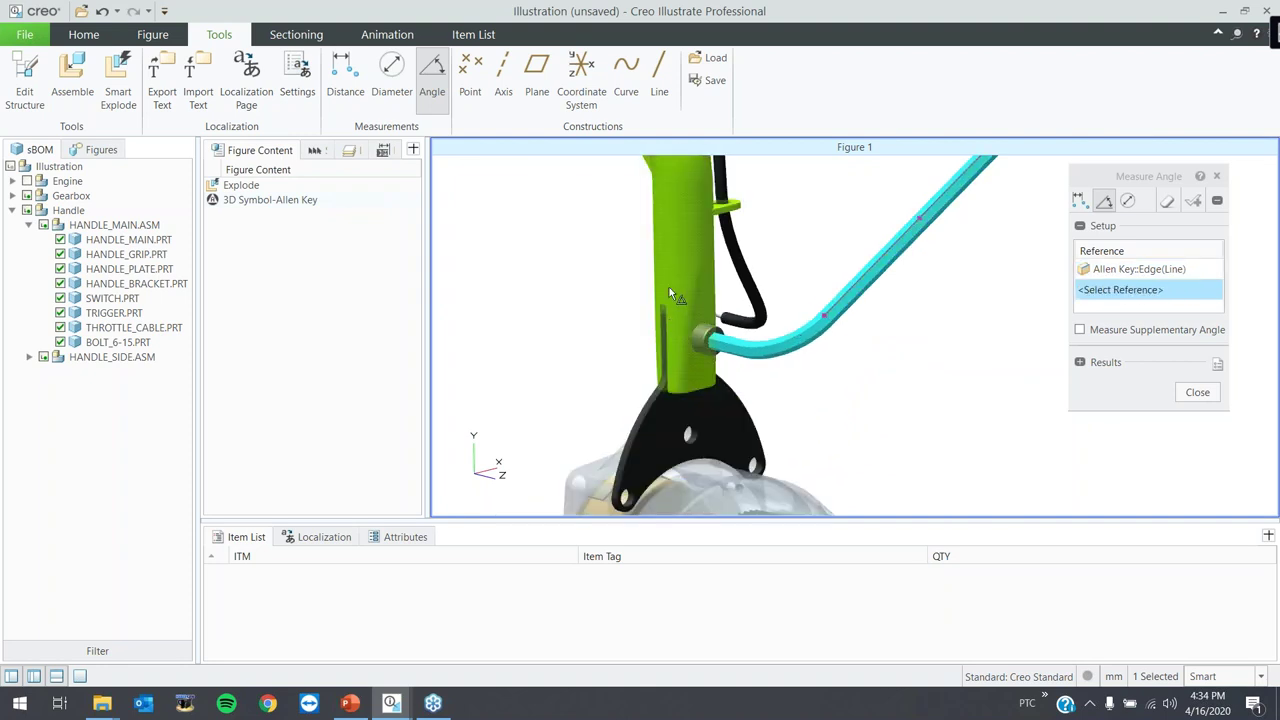
click(669, 328)
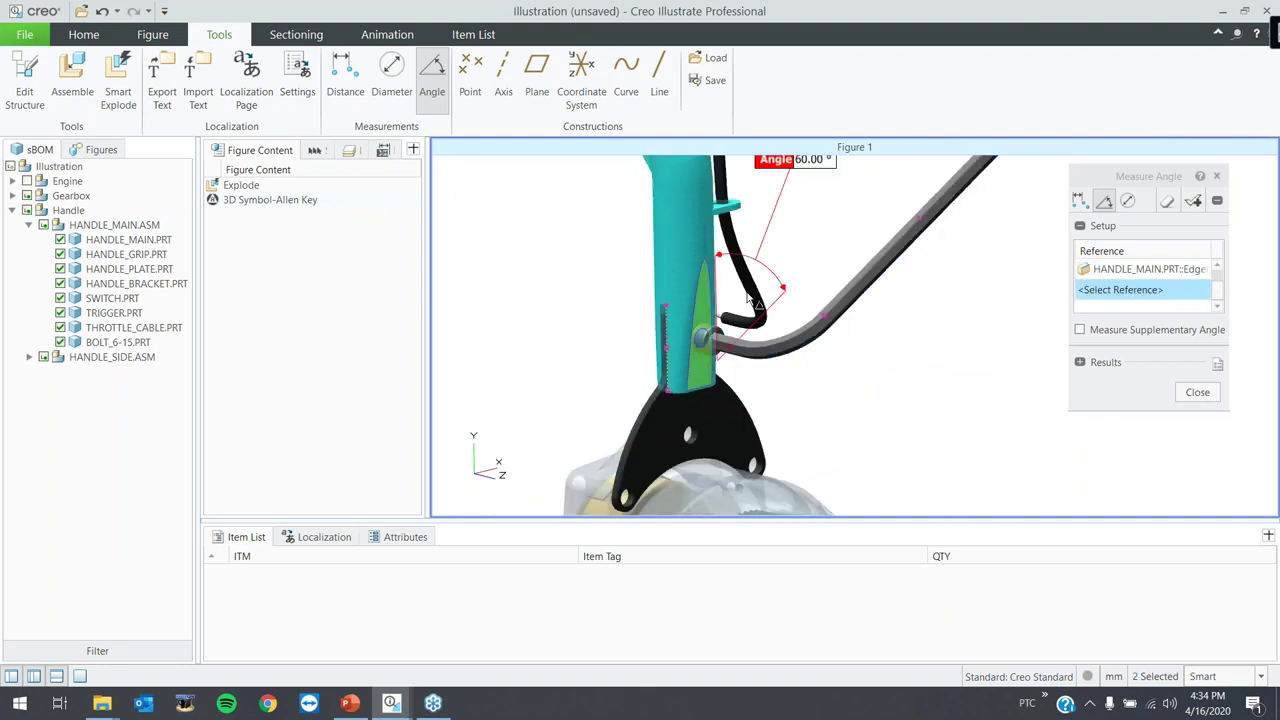
scroll(794, 270, down, 4)
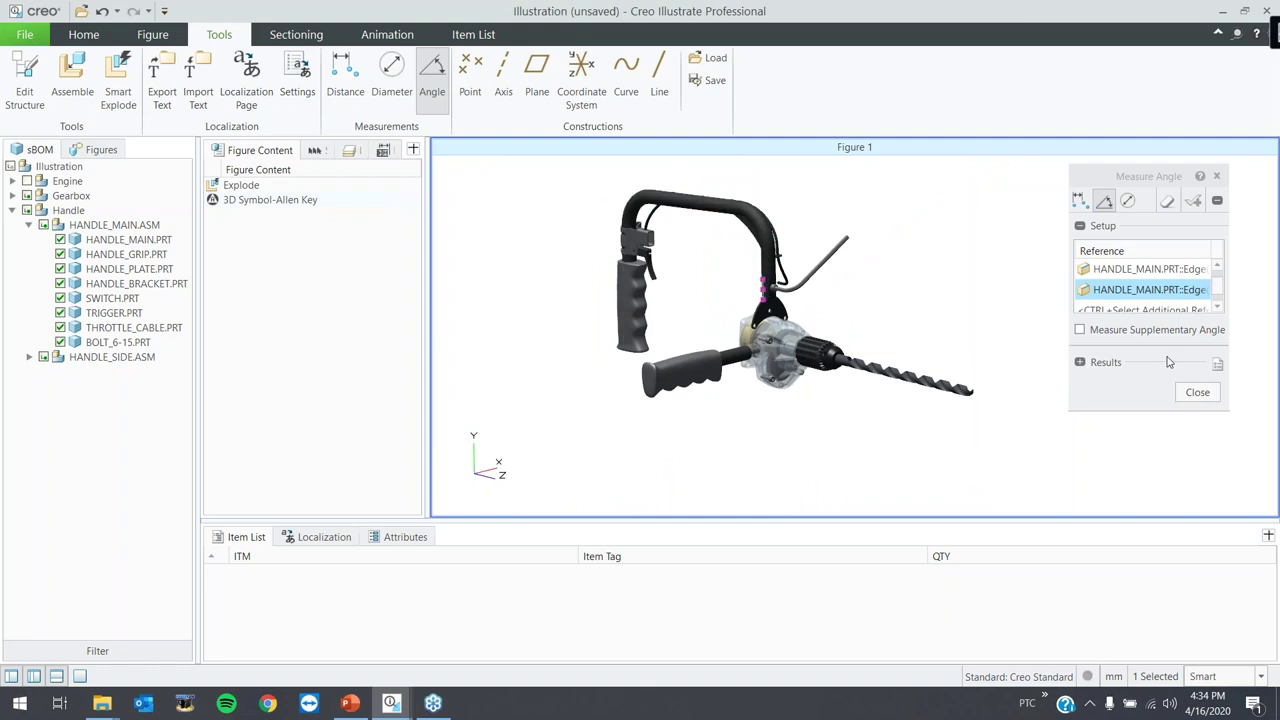
- Clear all existing references from the angle measurement
click(1157, 185)
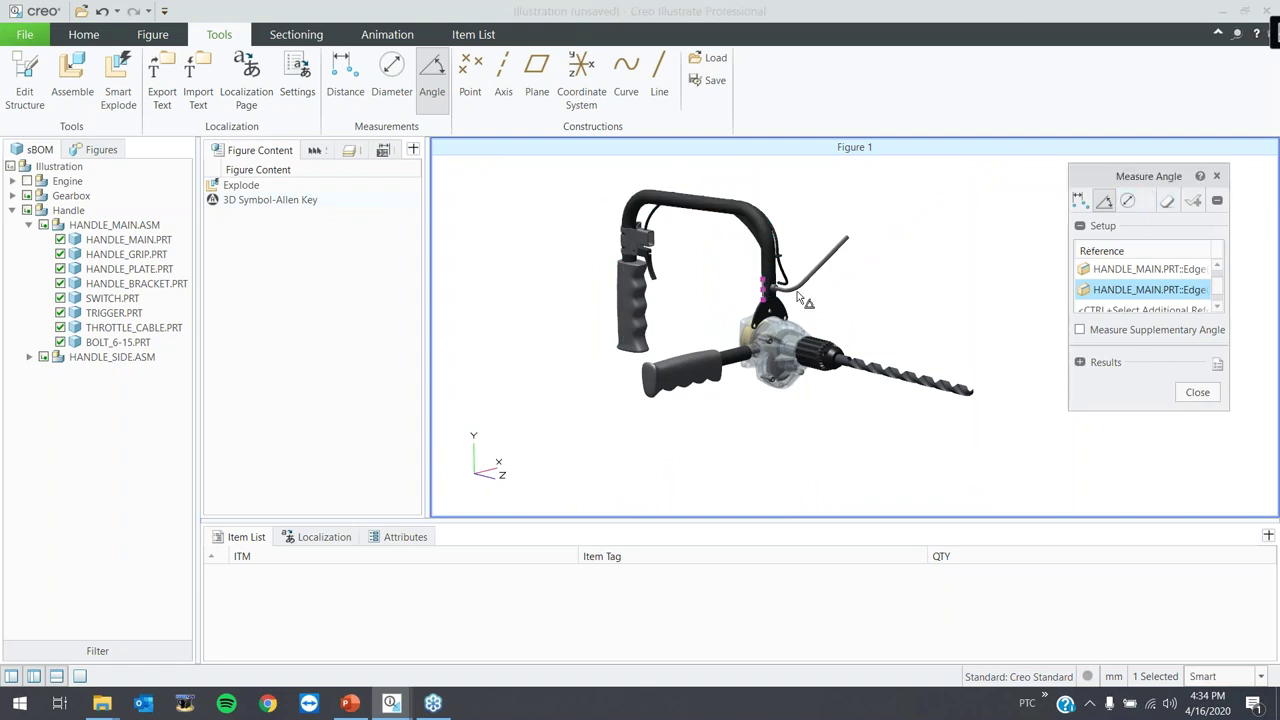
scroll(790, 285, up, 4)
right_click(1162, 305)
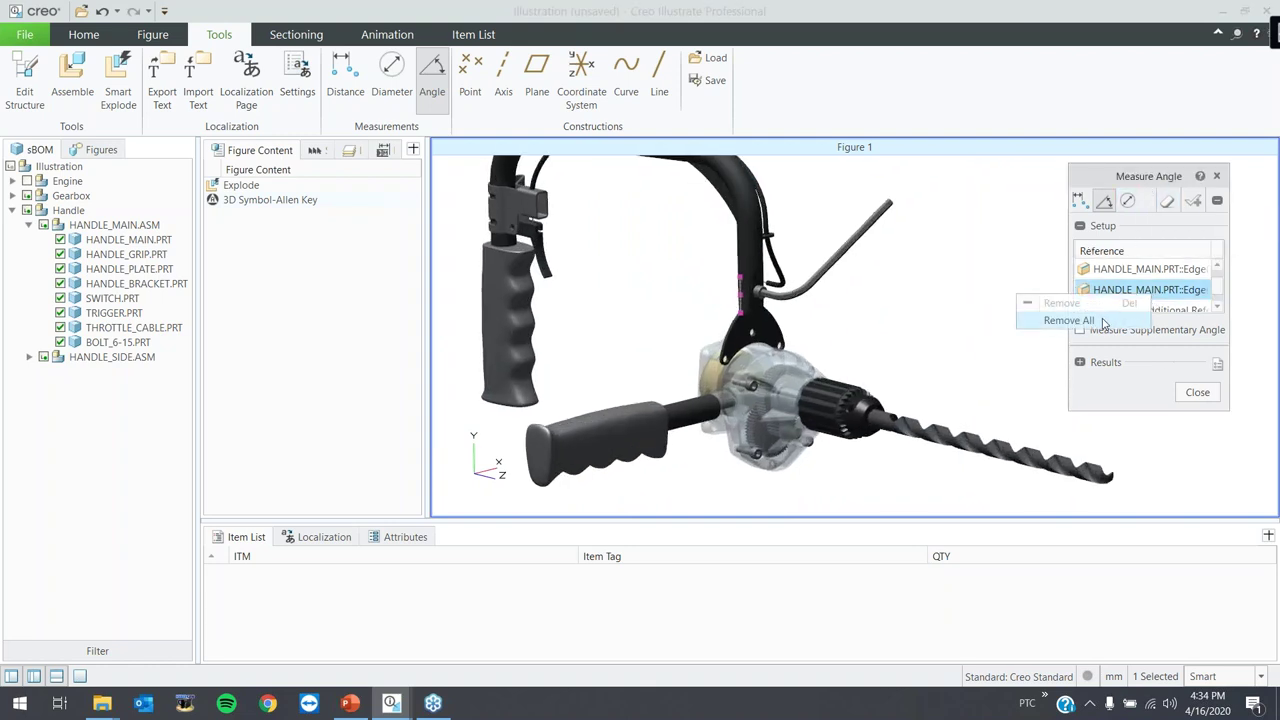
click(1030, 320)
- Measure the angle between a straight edge on the Allen key's long leg and the HANDLE_MAIN.PRT tube edge beside the bolt, and finish measuring
scroll(810, 283, up, 3)
click(834, 276)
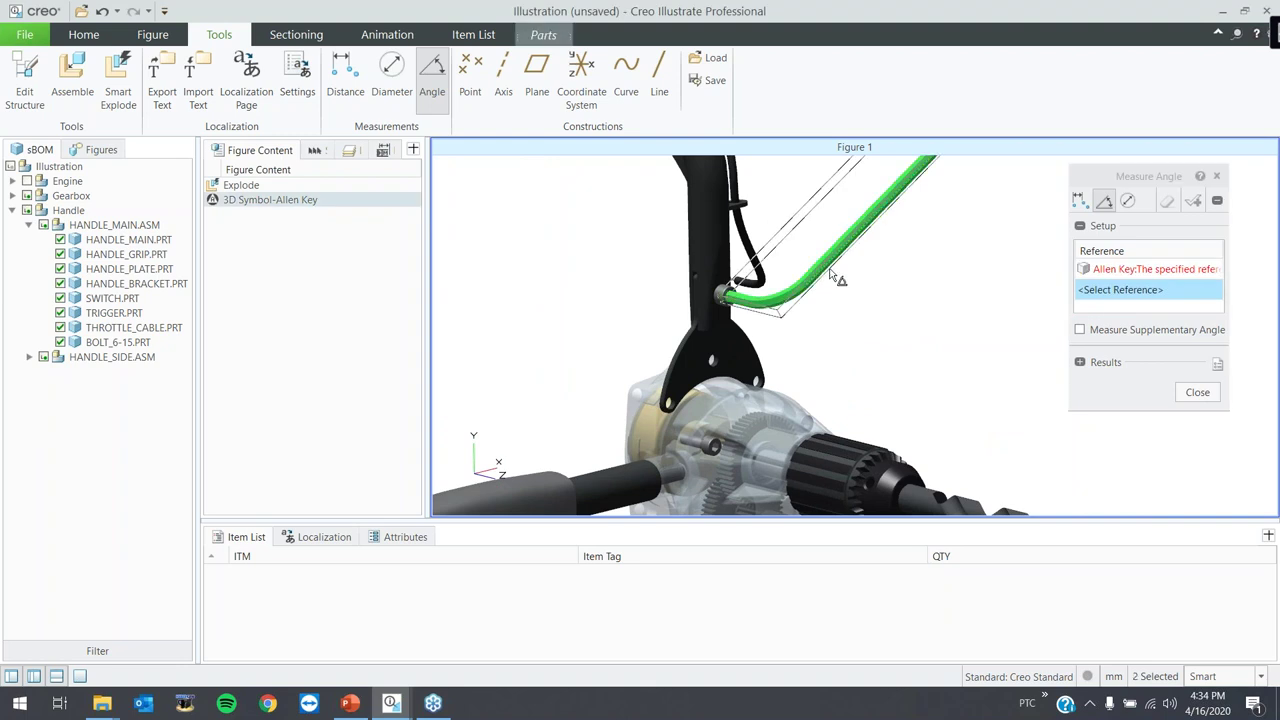
scroll(834, 266, up, 2)
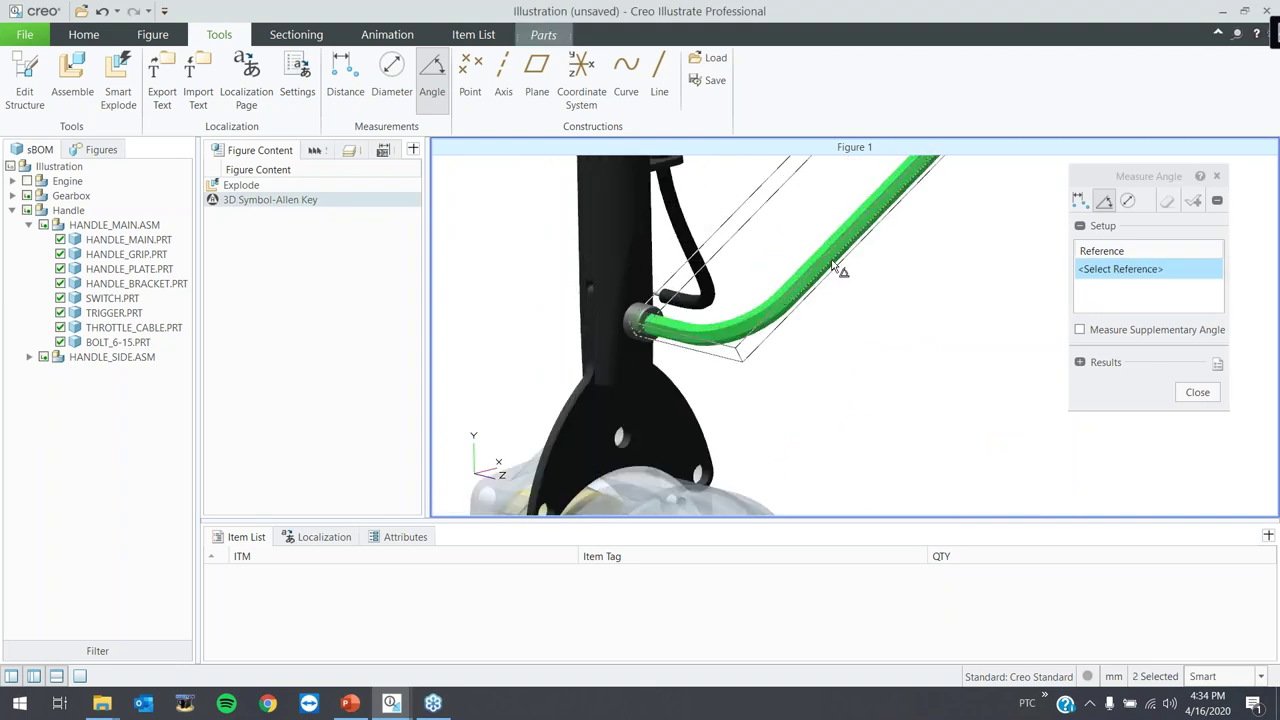
click(837, 270)
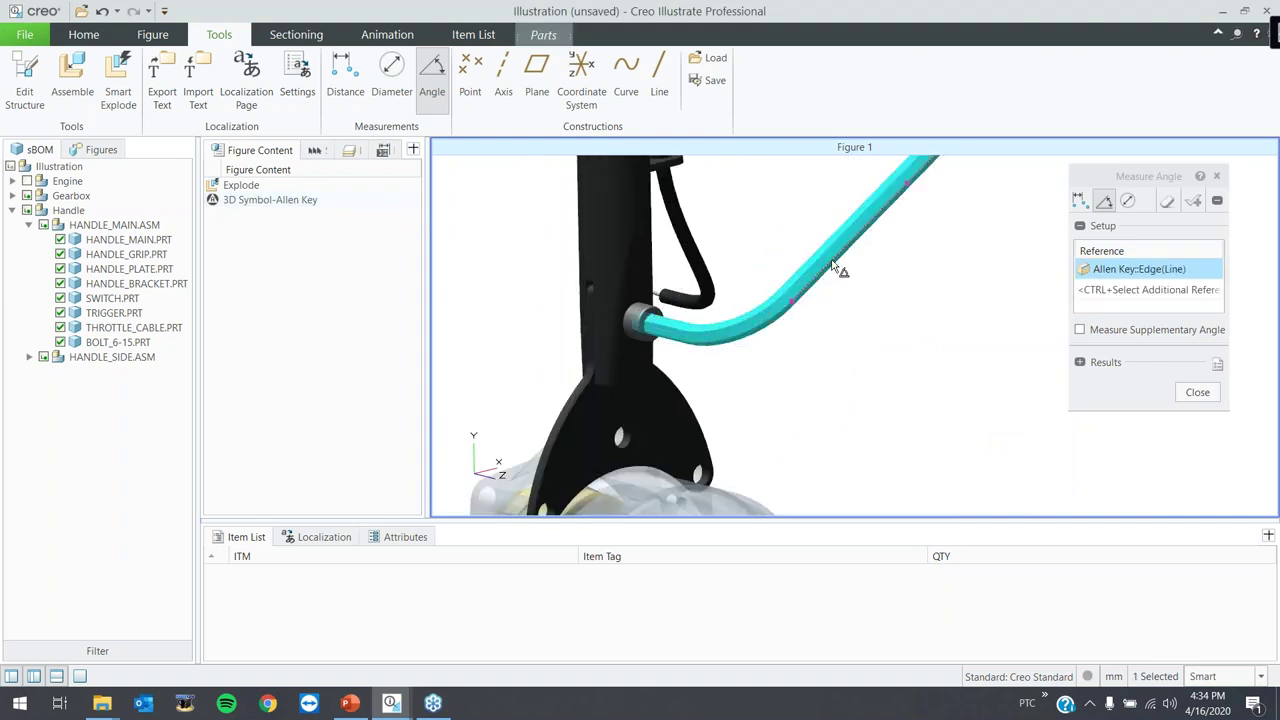
click(592, 285)
click(592, 293)
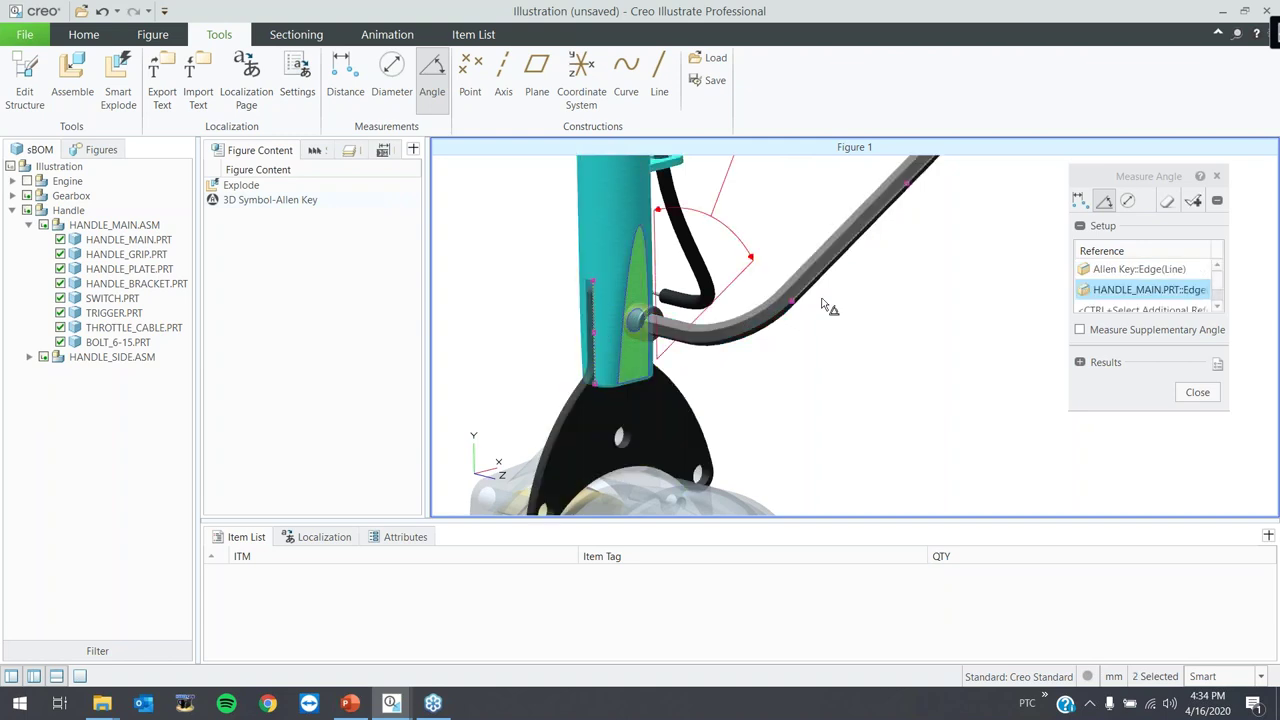
scroll(916, 381, down, 3)
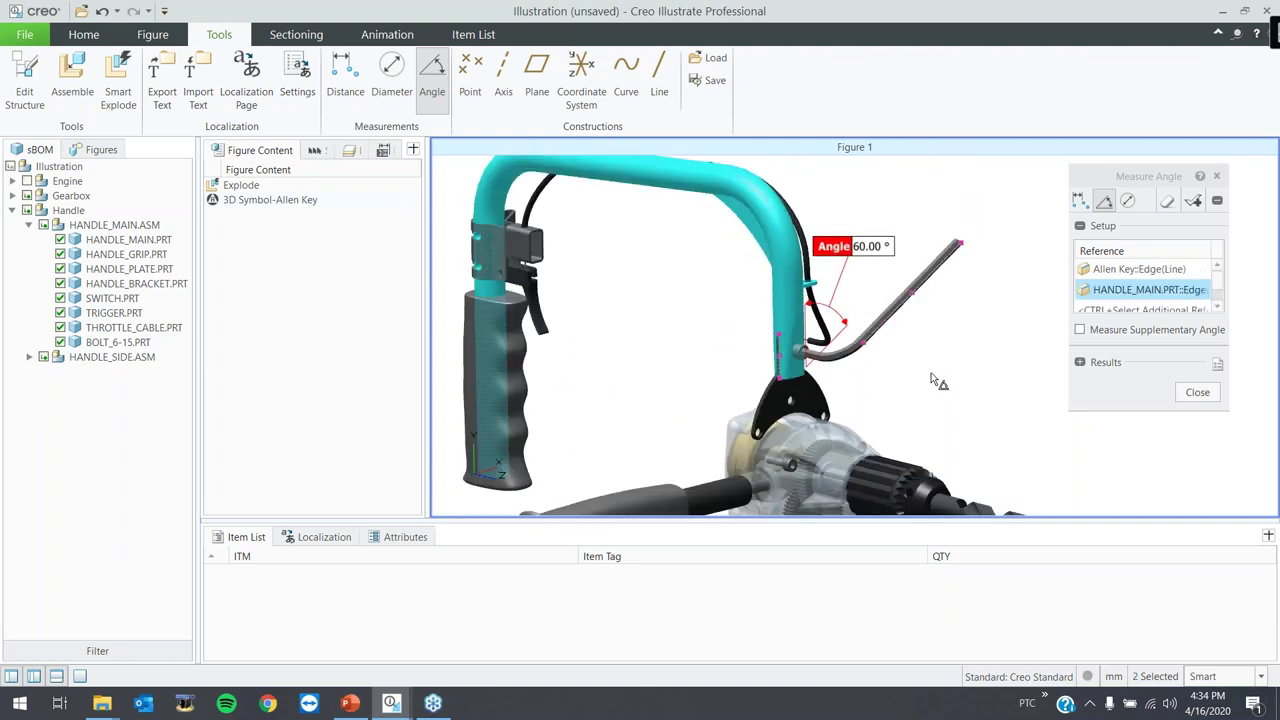
click(1193, 392)
scroll(915, 245, down, 3)
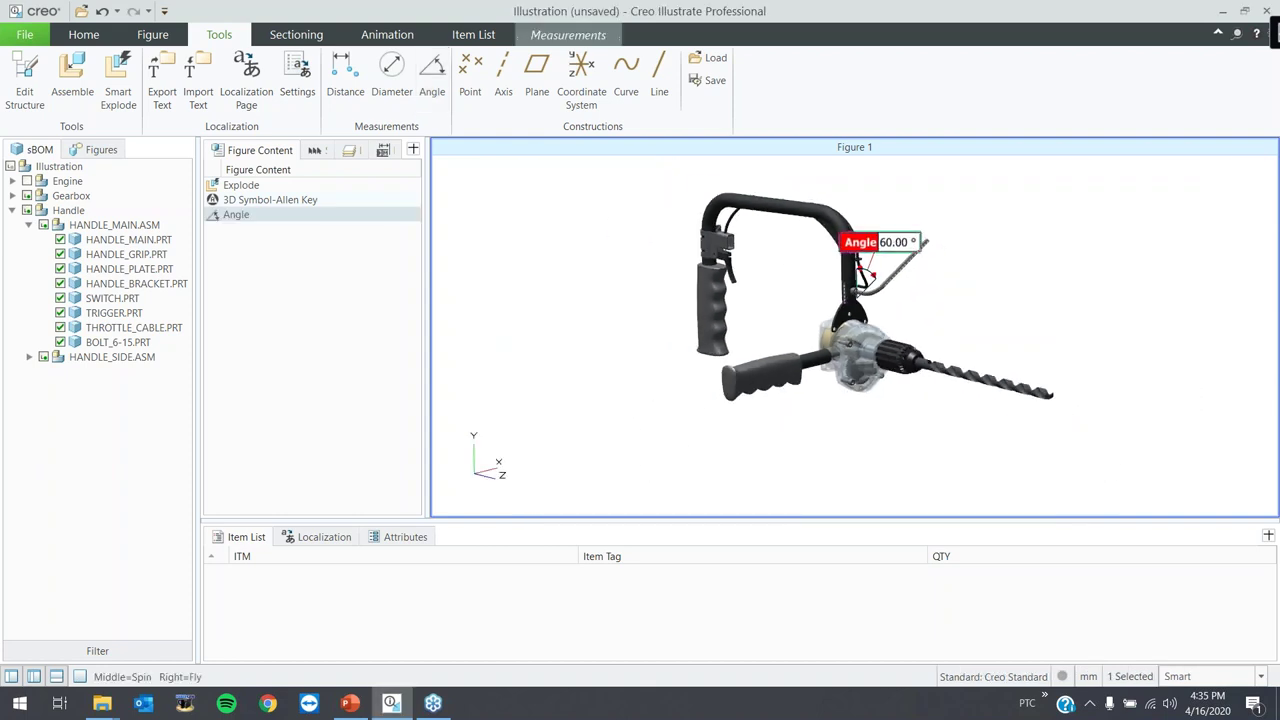
shift+middle_drag(870, 300, 812, 322)
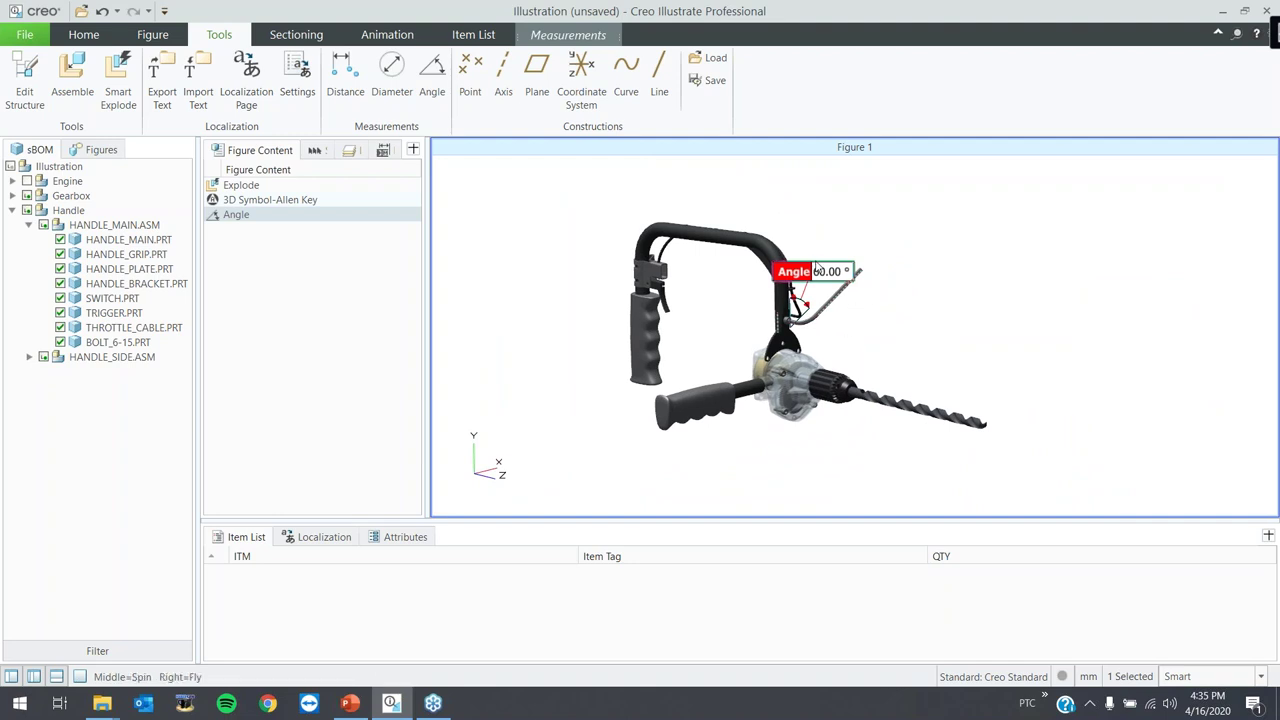
- Activate the Transform tool on the Allen key symbol
click(77, 40)
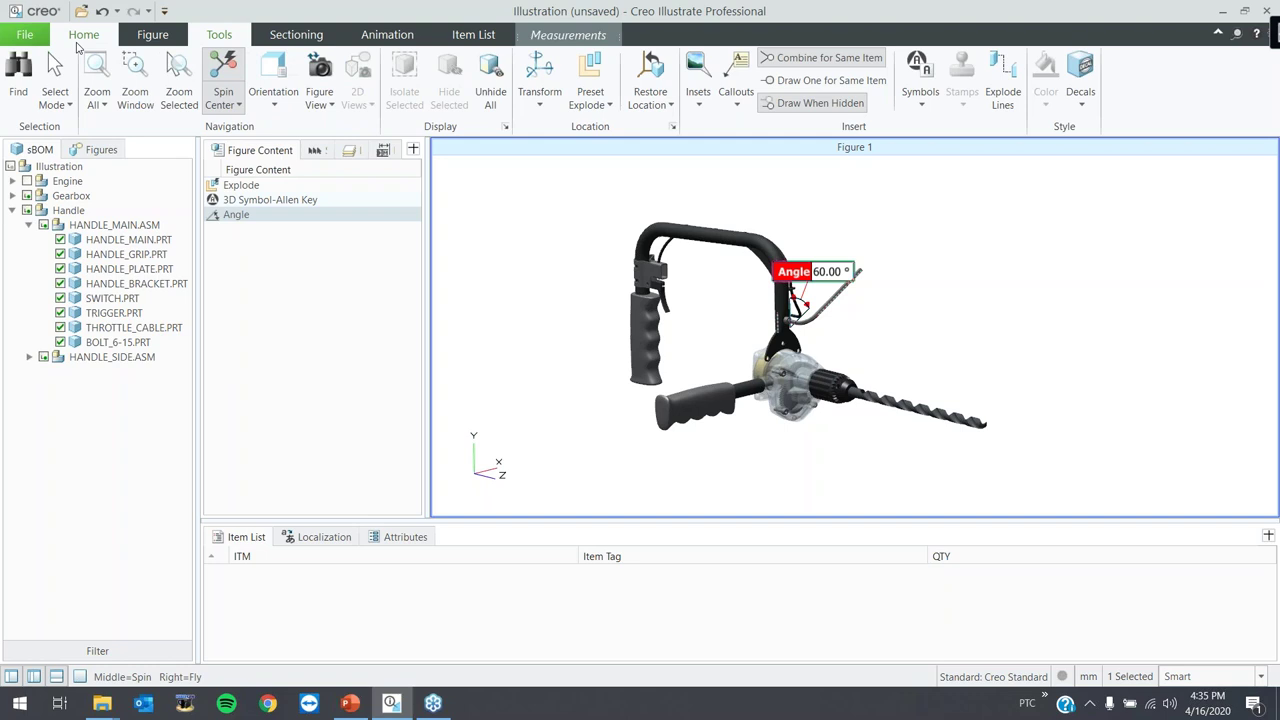
click(589, 33)
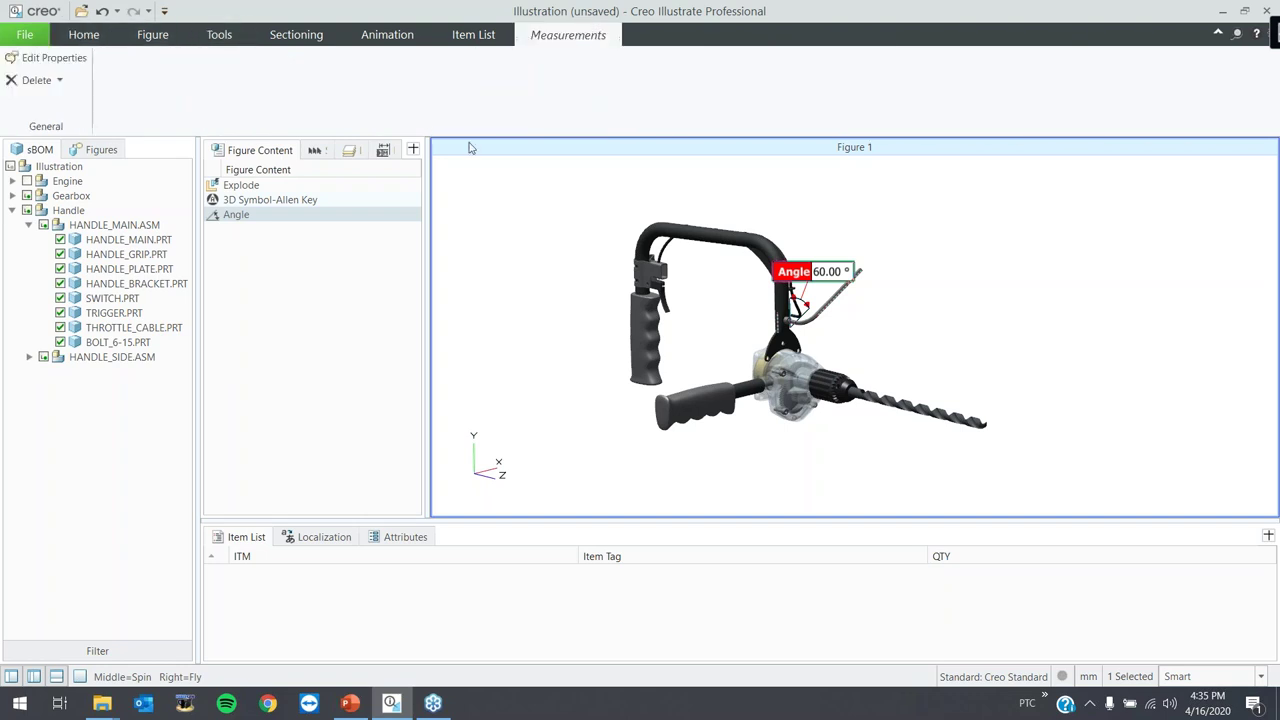
click(508, 238)
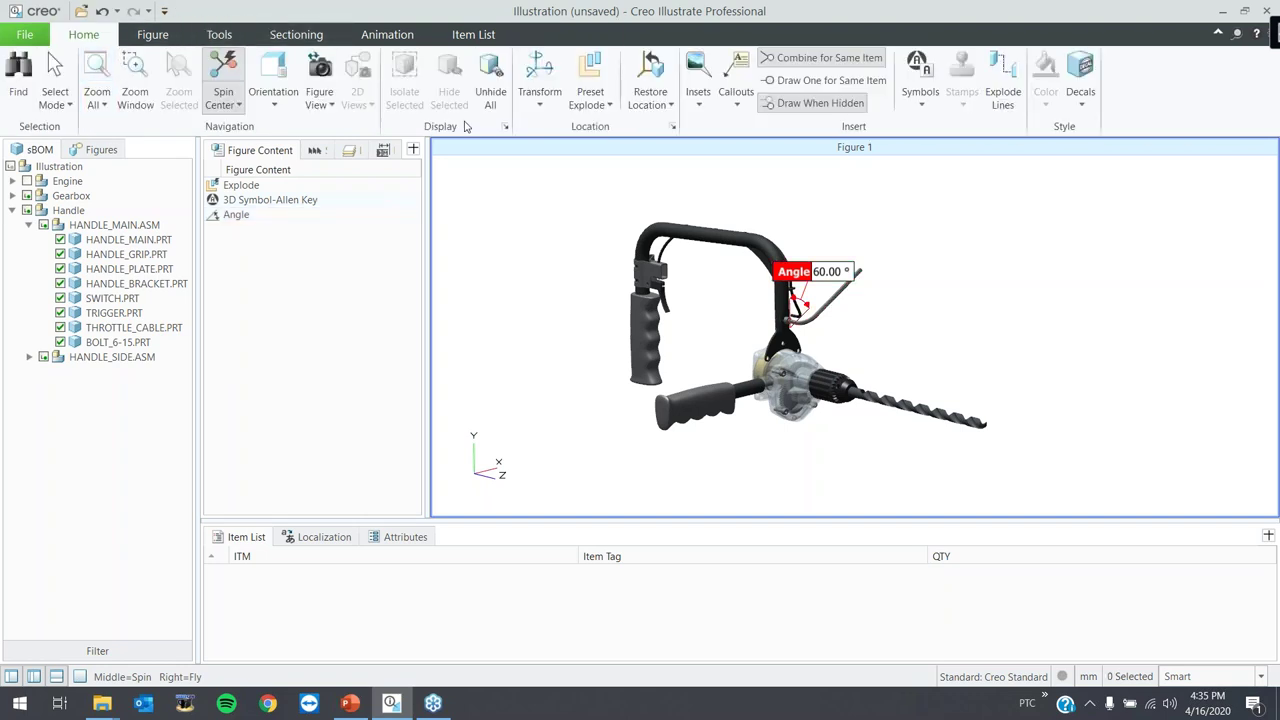
click(540, 104)
click(575, 125)
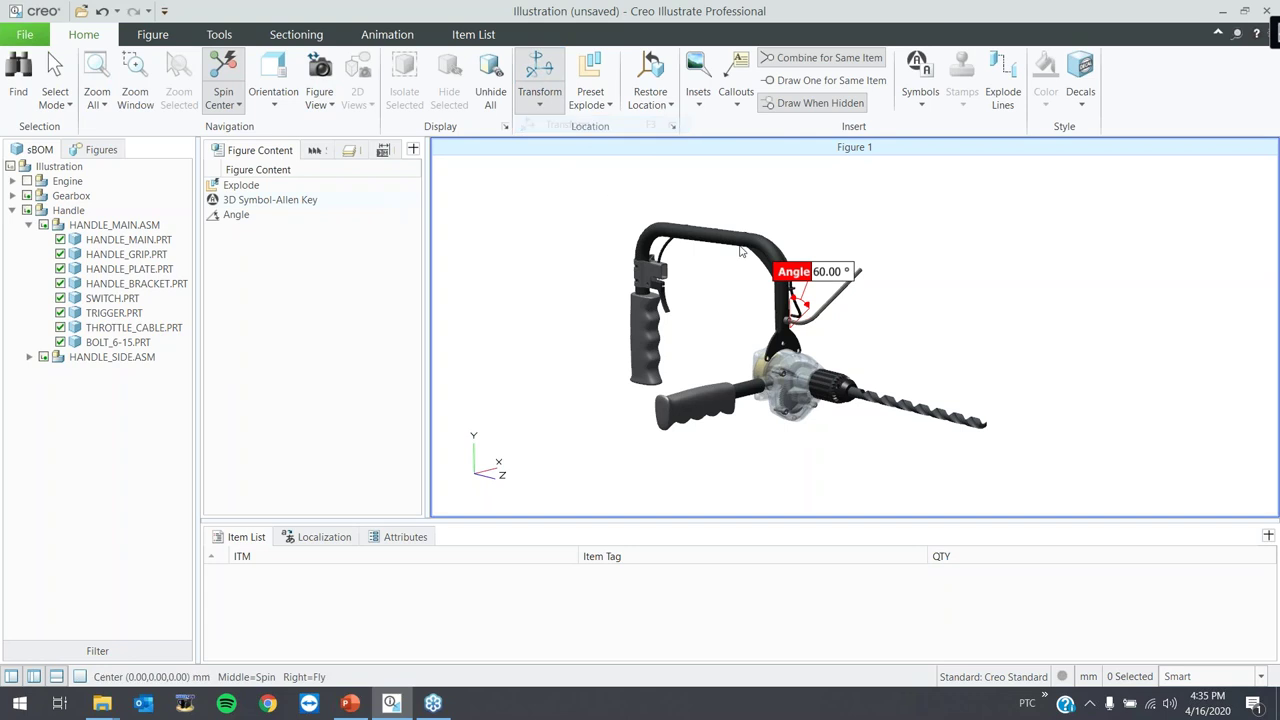
click(830, 311)
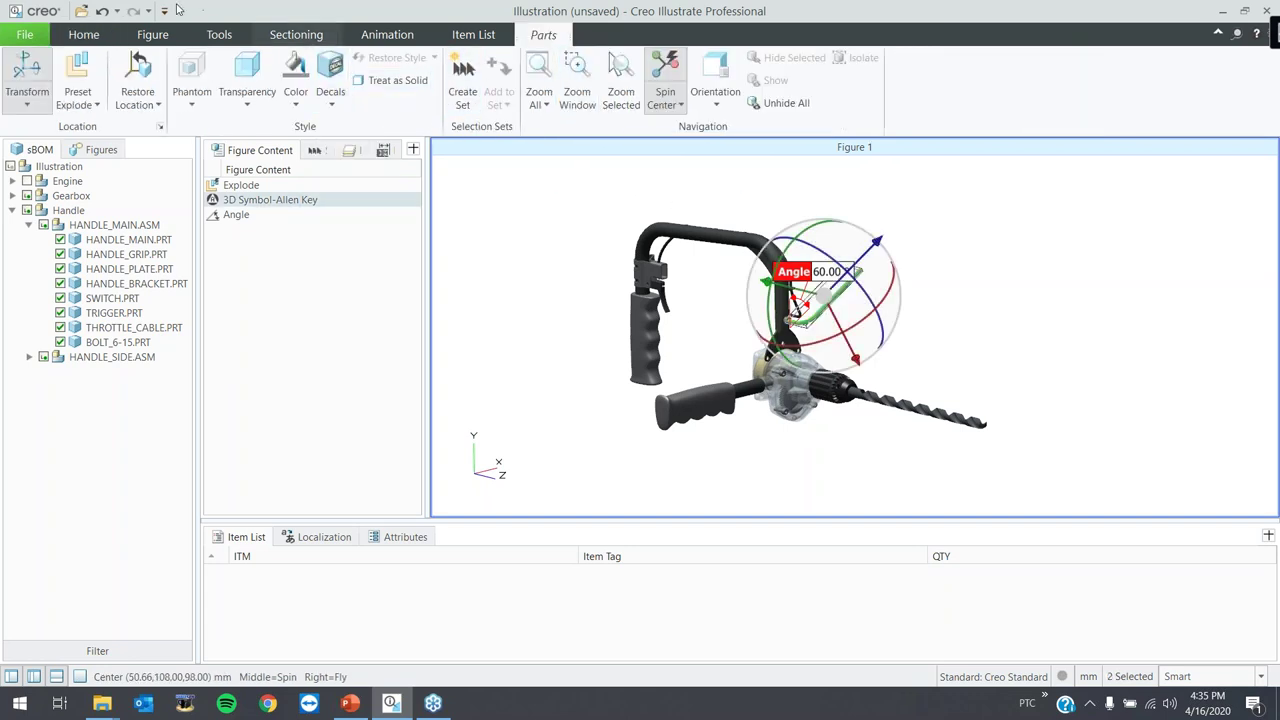
- Set the Transform reference CSYS to BOLT_6-15.PRT, the bolt at the end of the Allen key
click(84, 34)
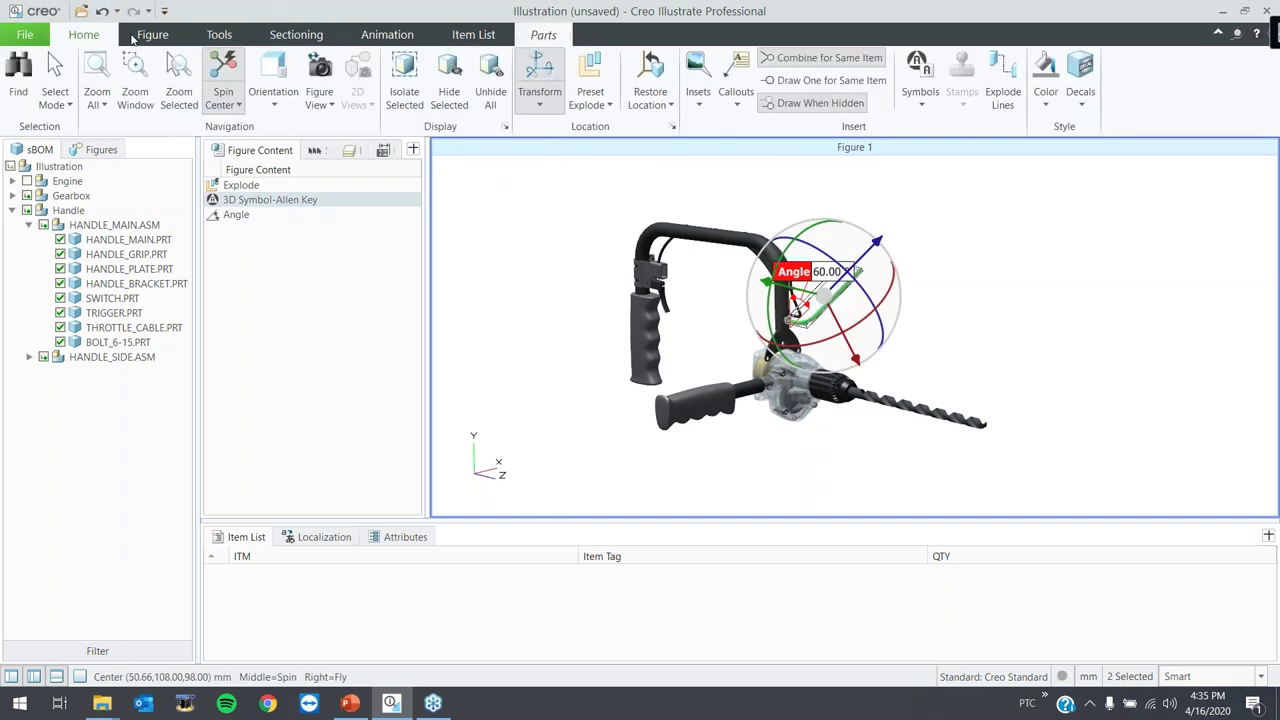
click(539, 102)
click(571, 167)
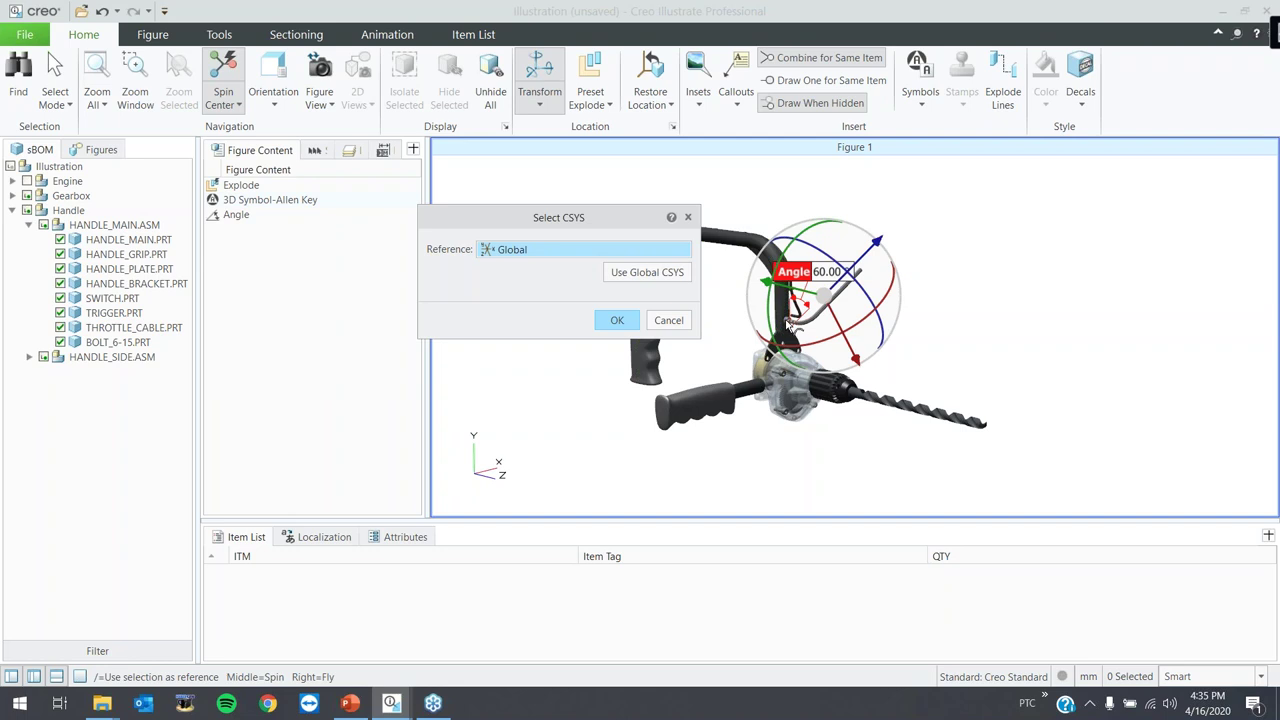
scroll(790, 325, up, 3)
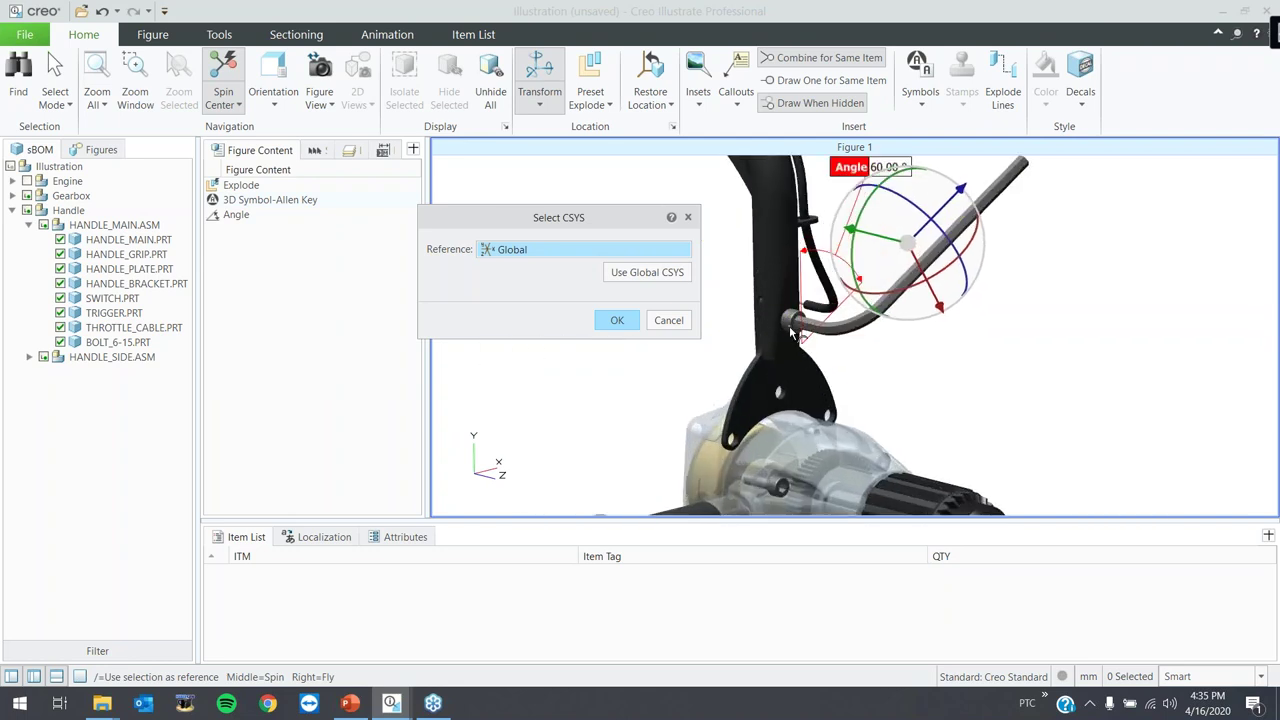
scroll(790, 330, up, 2)
click(797, 314)
scroll(790, 307, down, 5)
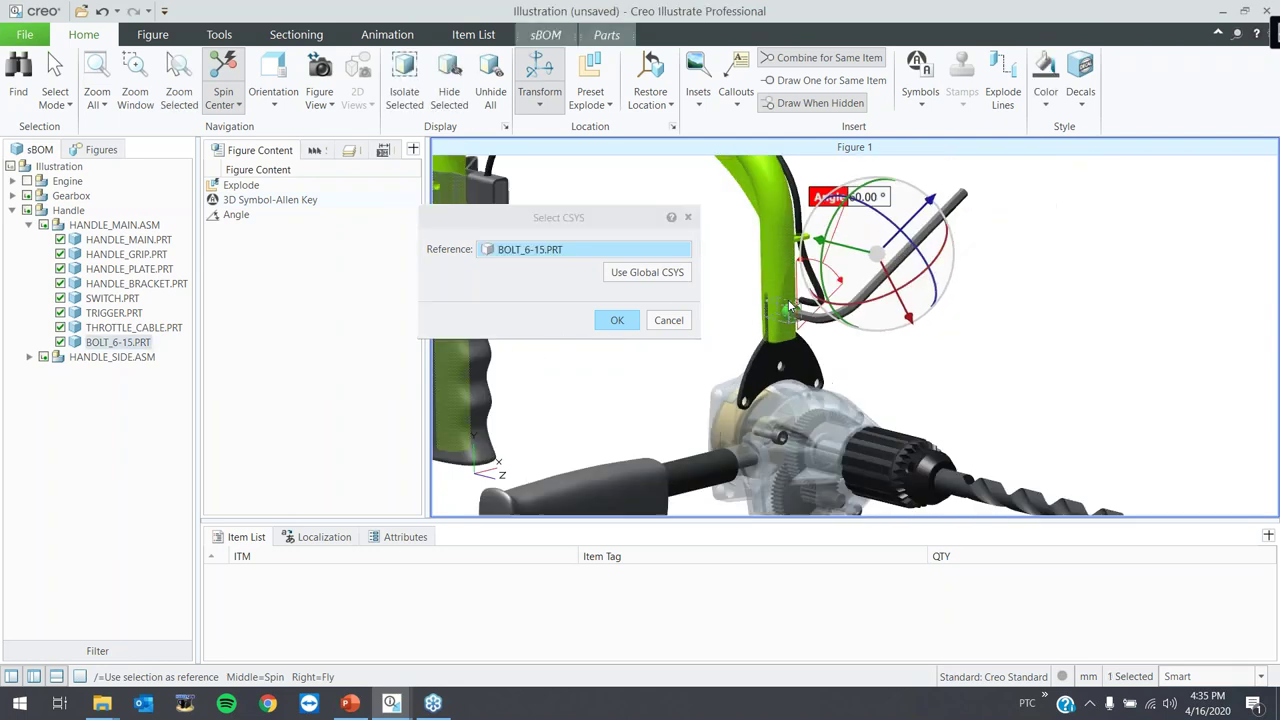
scroll(790, 307, down, 4)
click(617, 320)
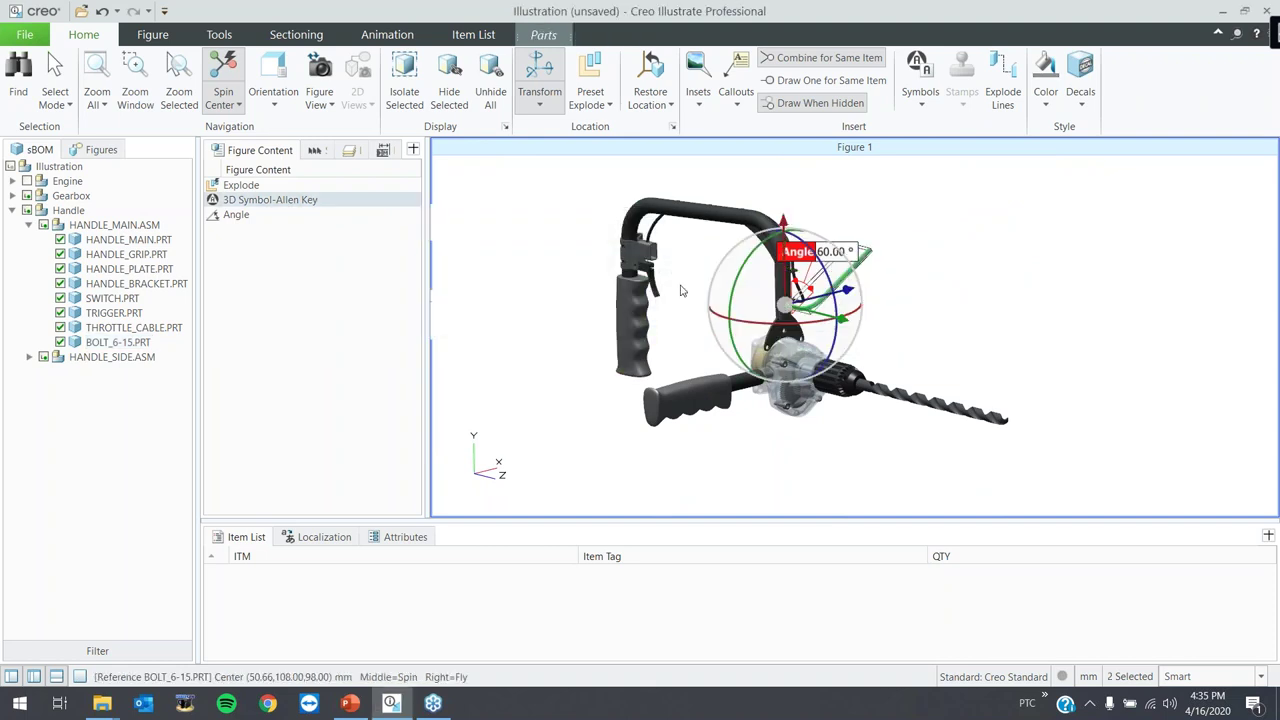
- Rotate the Allen key about the bolt axis toward the handle tube, to about 52° from it, and deselect it
mouse_move(757, 250)
mouse_down()
mouse_move(731, 257)
mouse_move(752, 260)
mouse_up()
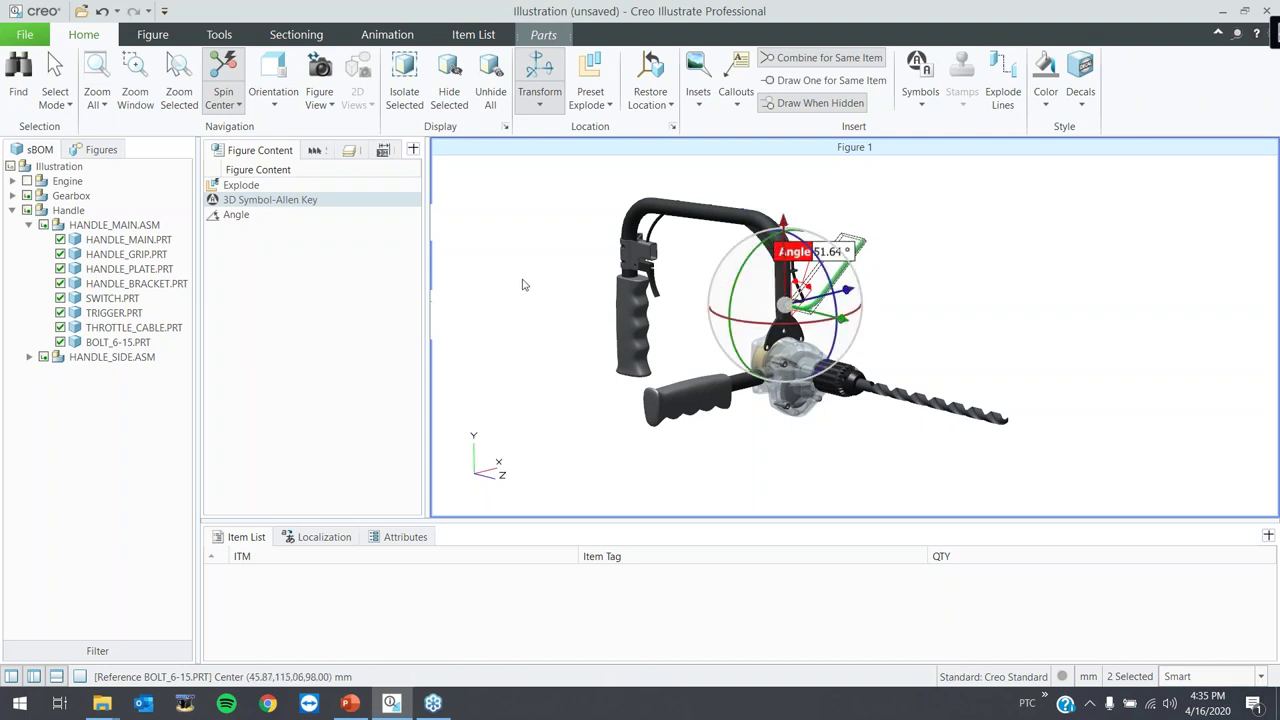
scroll(524, 295, down, 2)
click(527, 309)
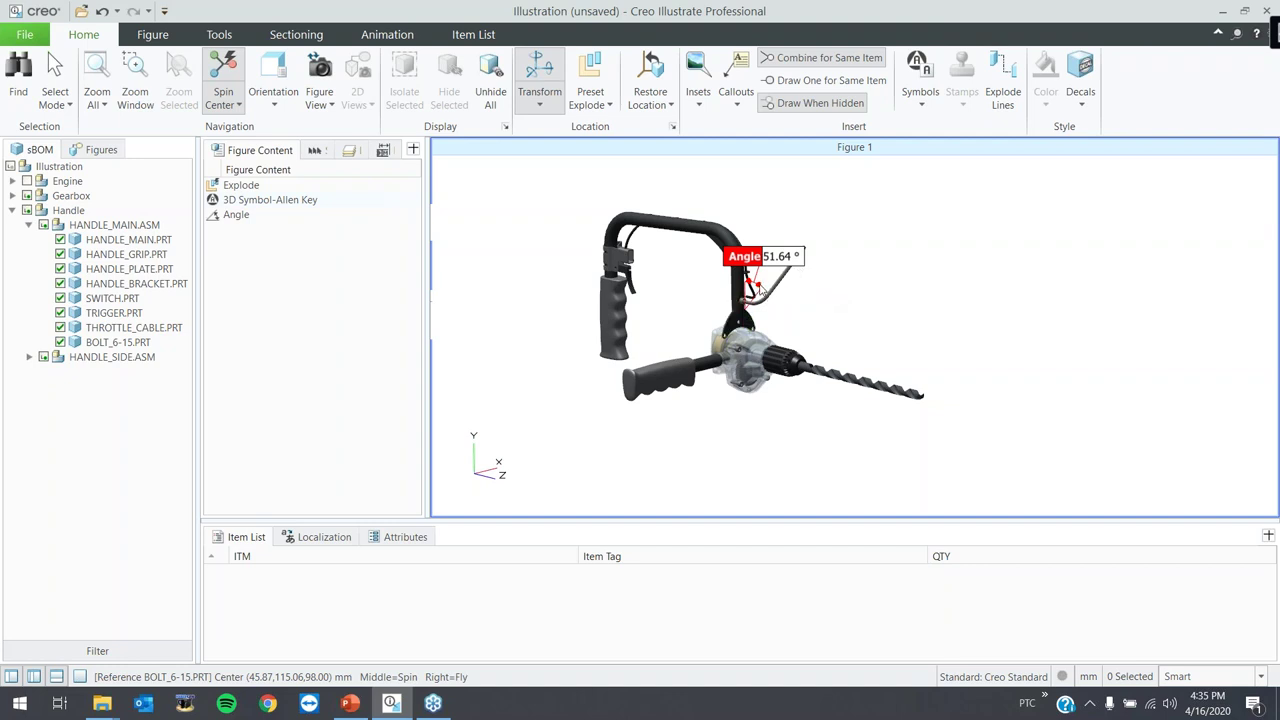
- Insert the Arrow1 3D symbol from the Arrows category in the empty space beyond the Allen key
scroll(489, 290, down, 1)
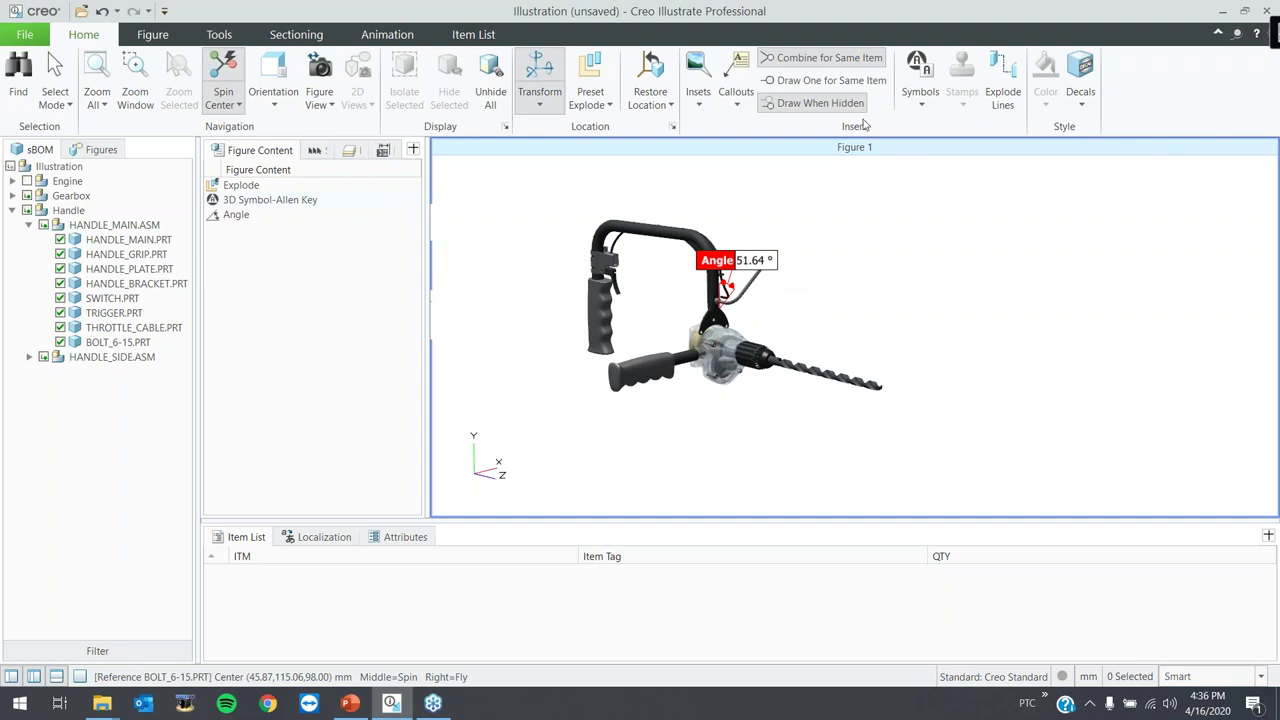
click(920, 90)
scroll(818, 255, down, 3)
scroll(595, 340, up, 3)
scroll(595, 340, down, 3)
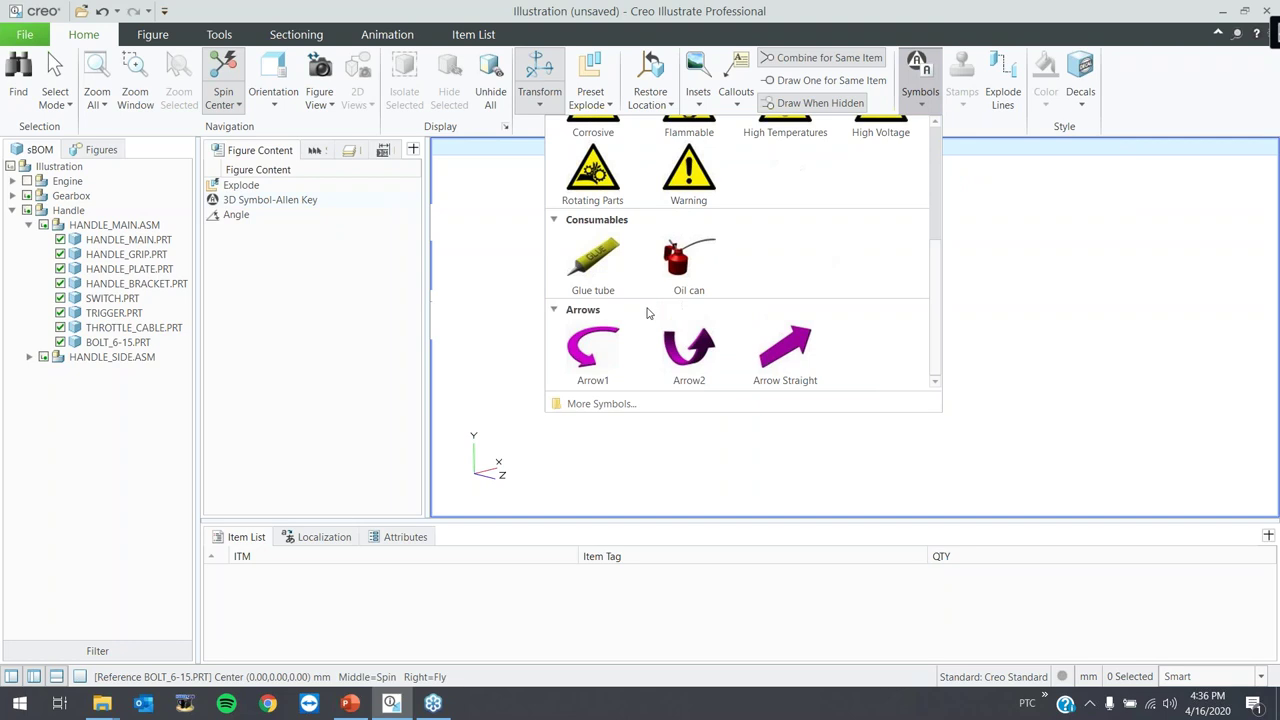
click(602, 363)
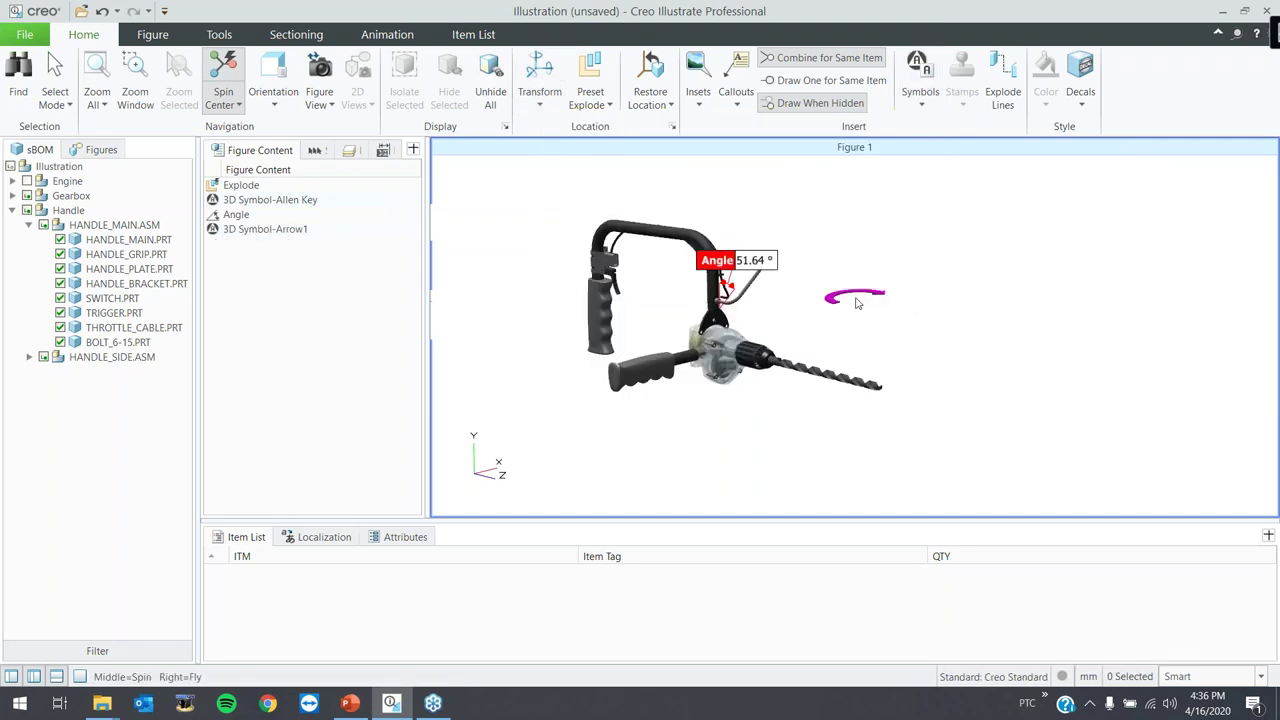
click(850, 302)
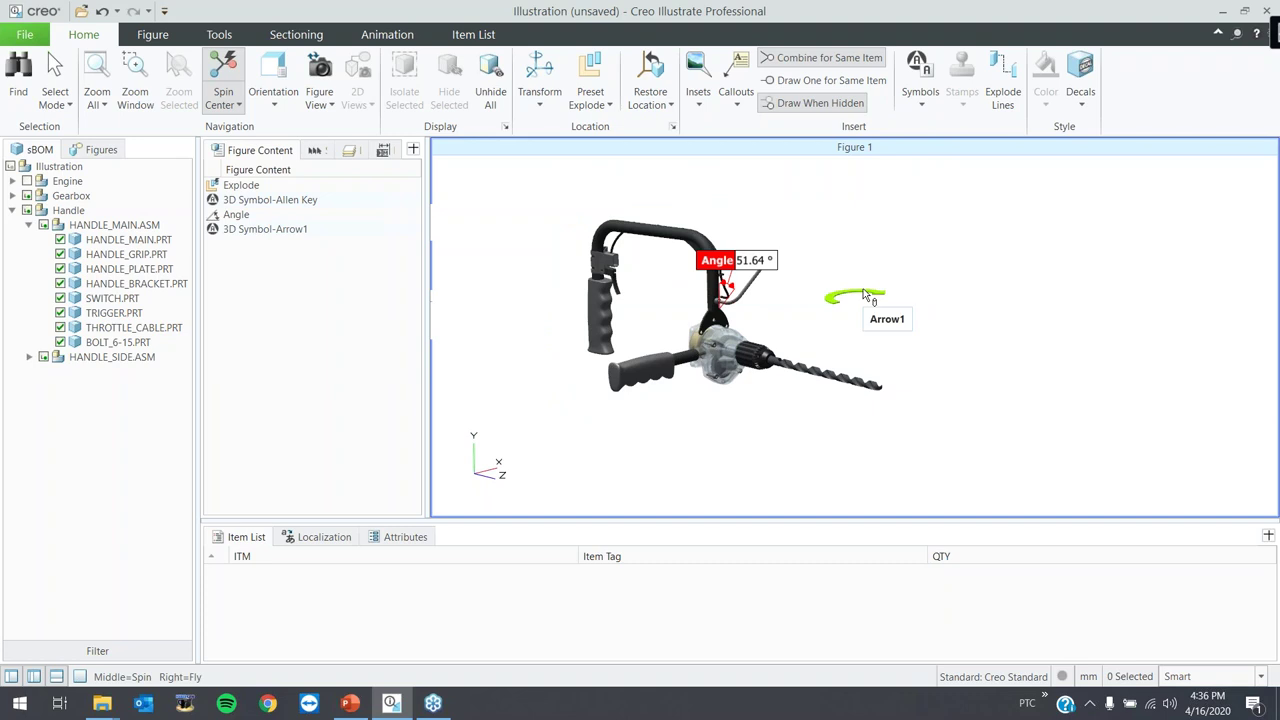
- Activate Transform on the Arrow1 symbol and rotate it 90° about its red X axis so it stands upright
click(540, 100)
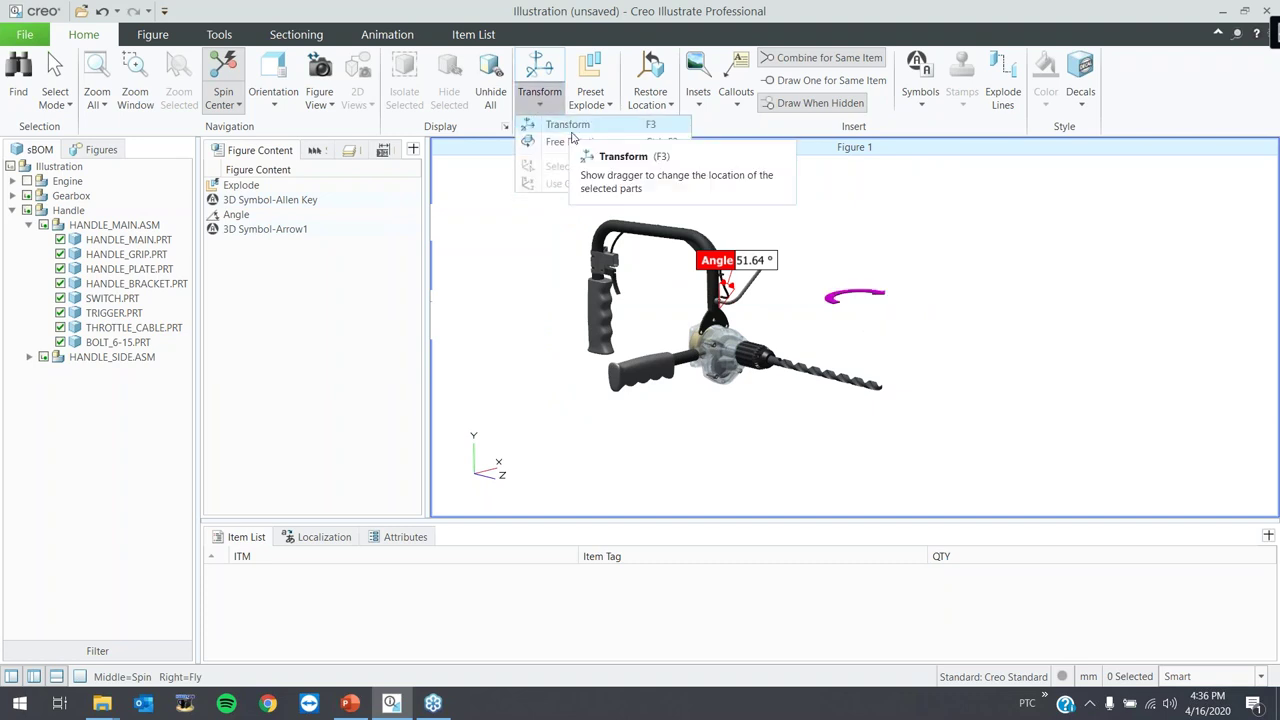
click(570, 126)
click(847, 298)
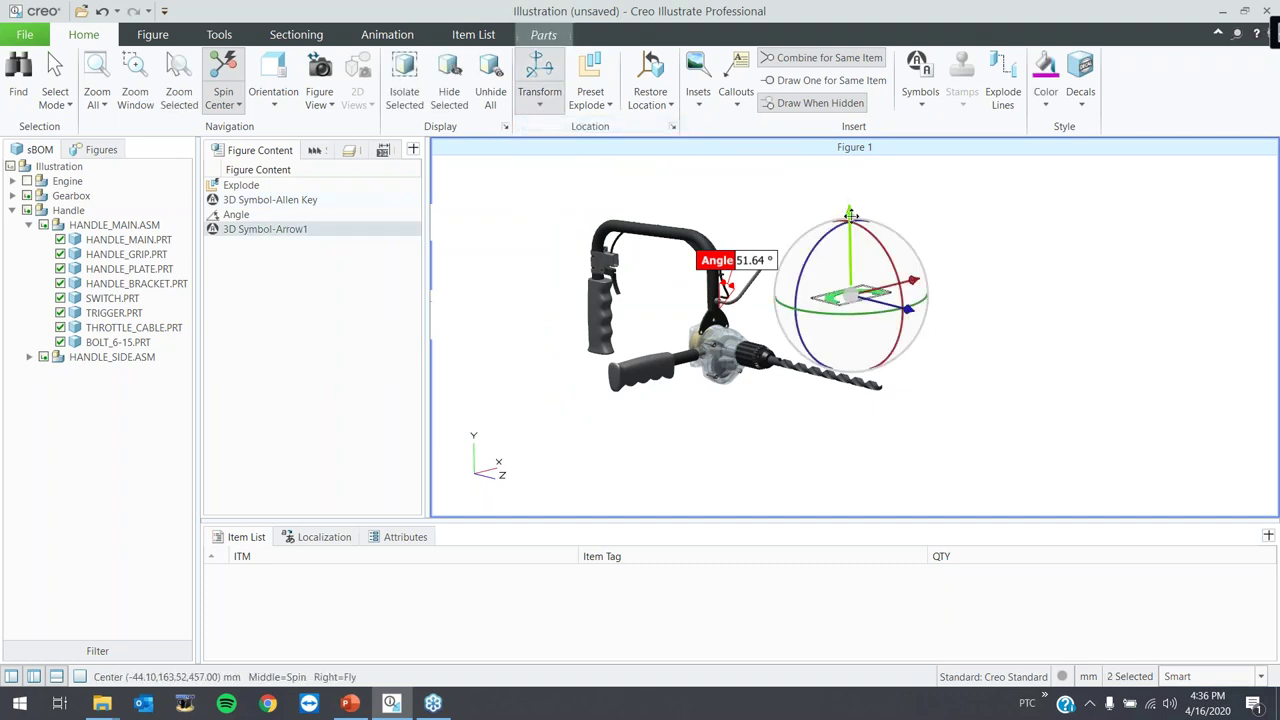
drag(866, 234, 877, 256)
text(90)
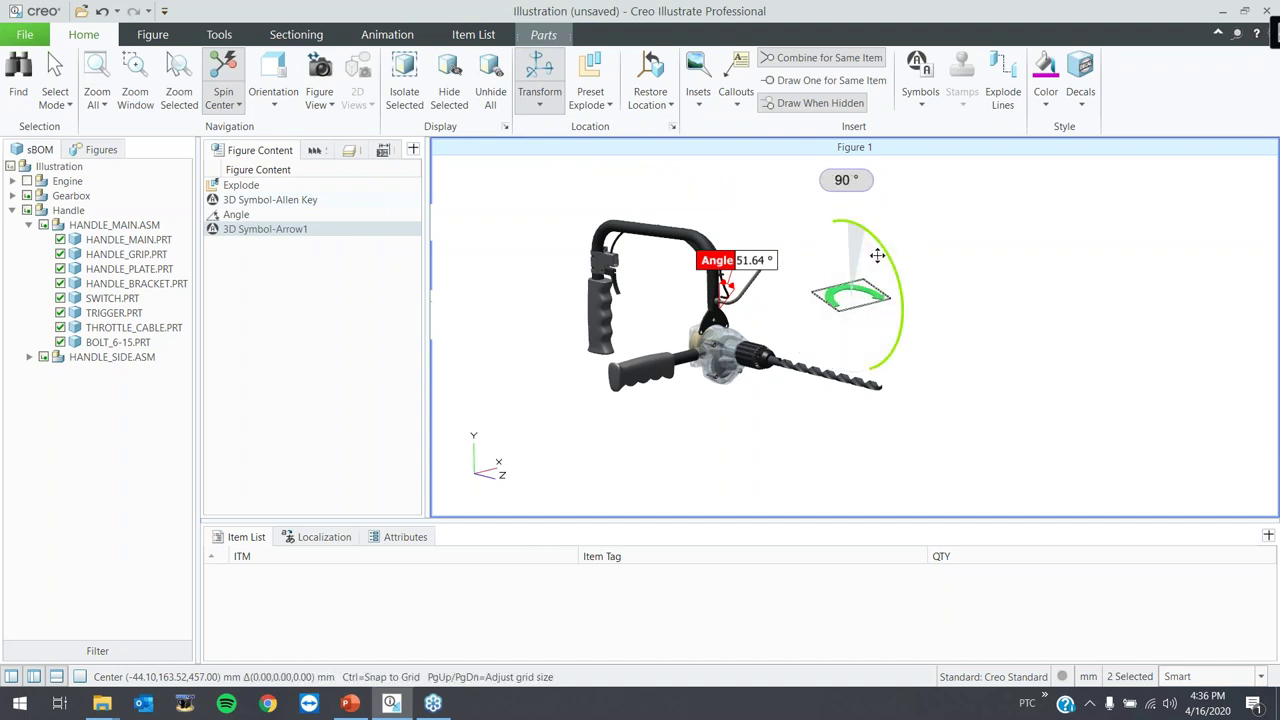
key(Return)
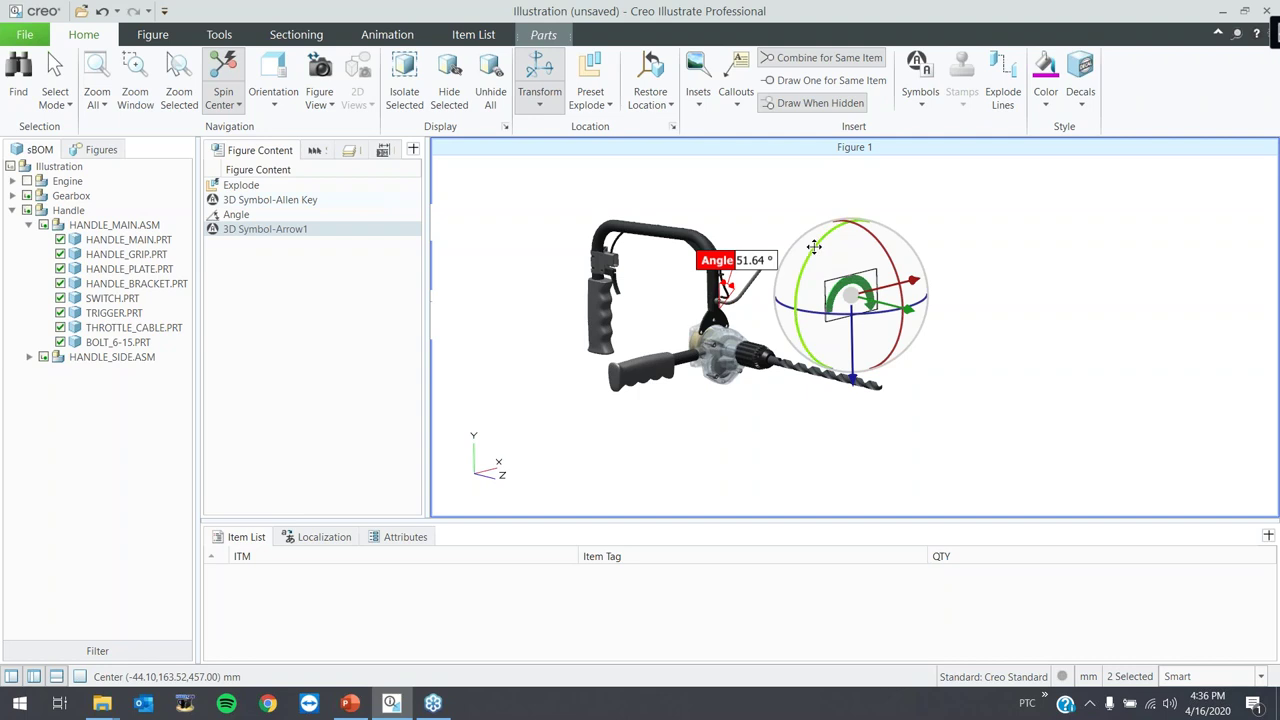
- Rotate the upright Arrow1 symbol 180° about its vertical axis so its head points toward the Allen key side
click(818, 313)
text(180)
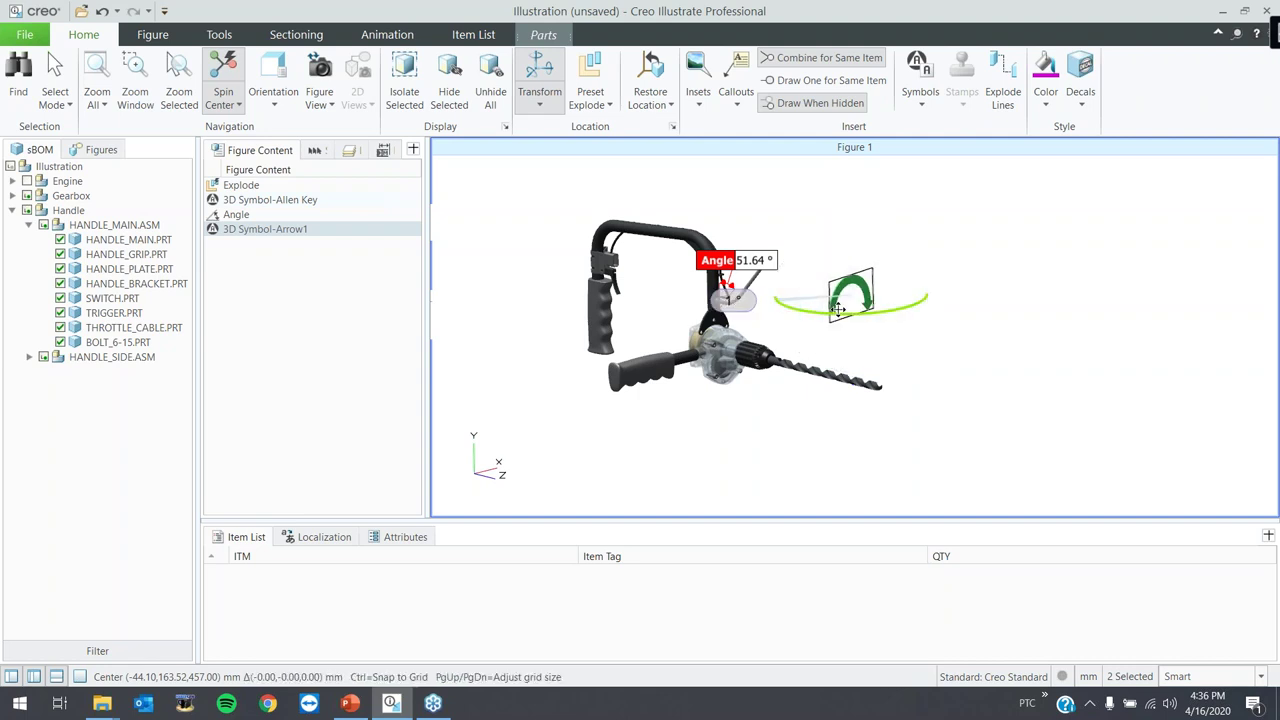
key(Return)
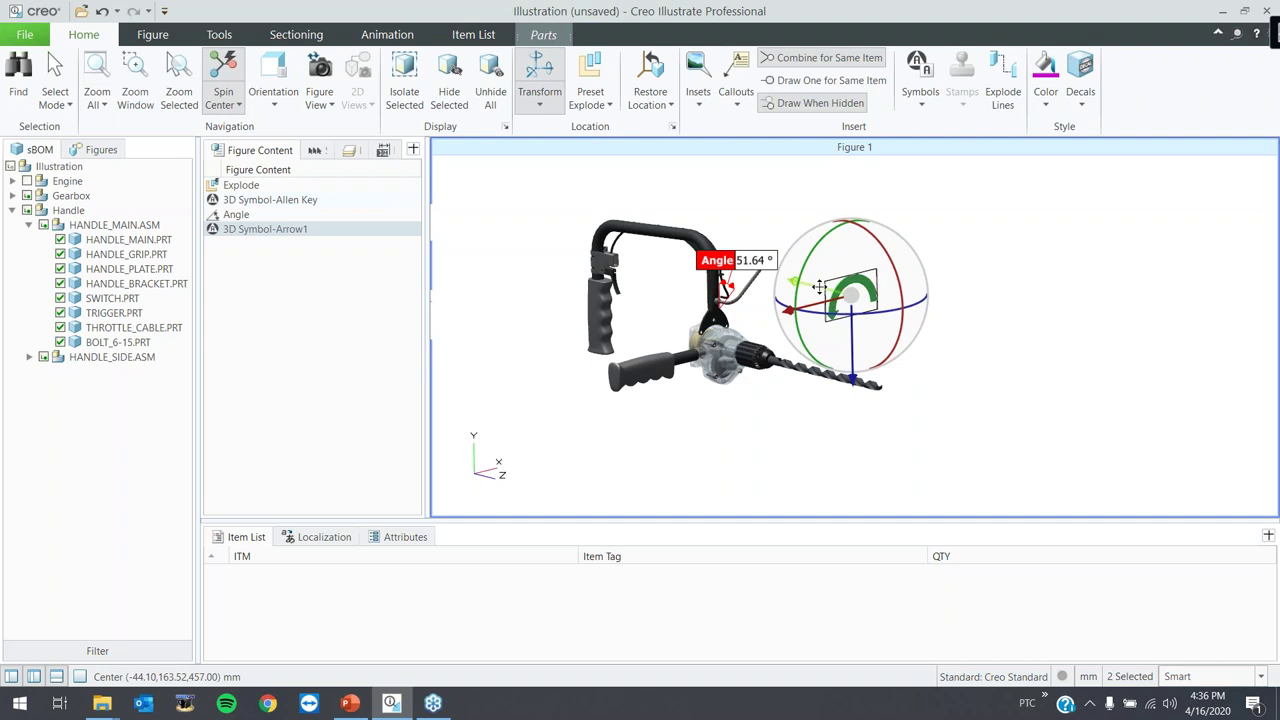
- Move the Arrow1 symbol toward the Allen key along the global Z axis, placing its center at about Z 388 mm, and deselect it
drag(831, 298, 779, 262)
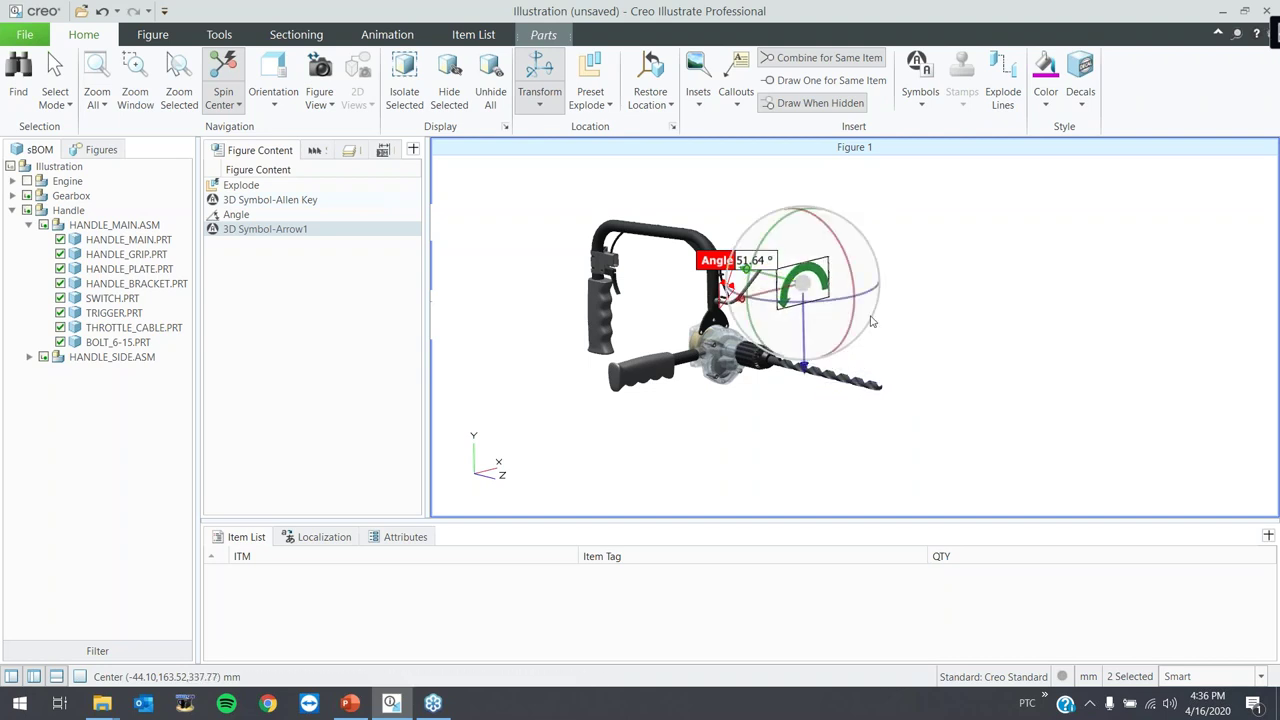
click(918, 240)
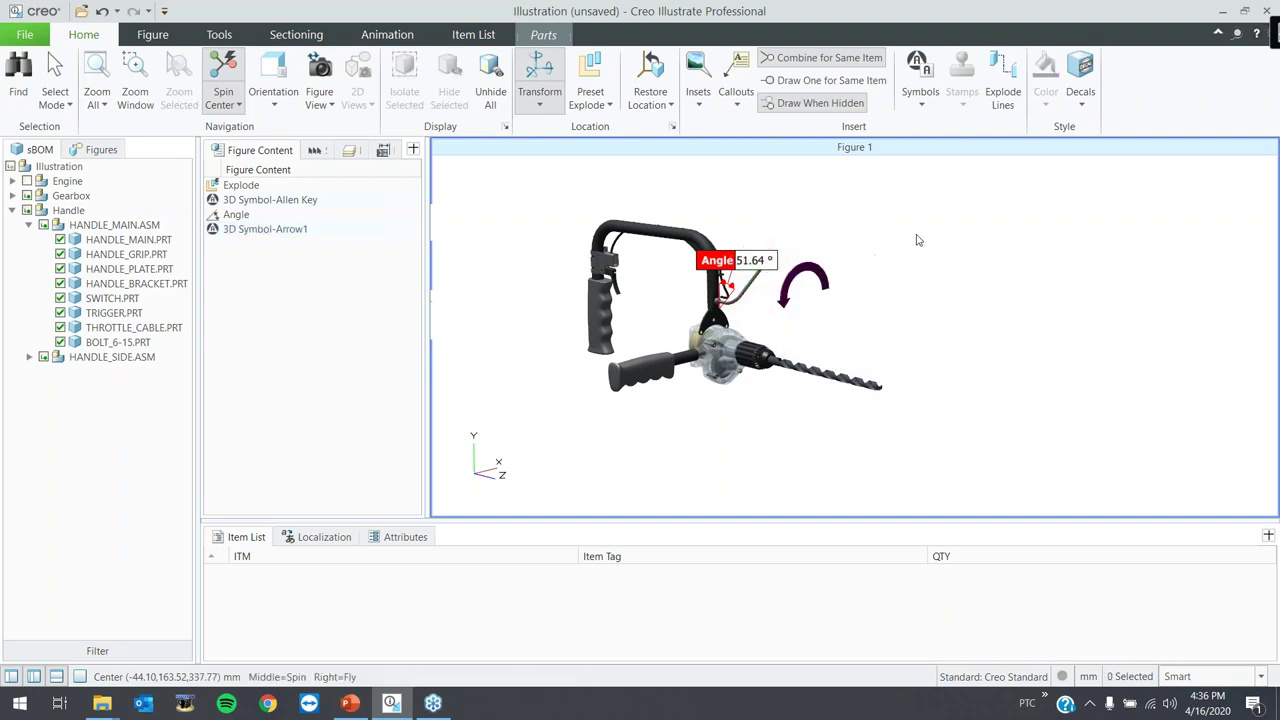
click(782, 291)
drag(784, 286, 790, 287)
click(908, 280)
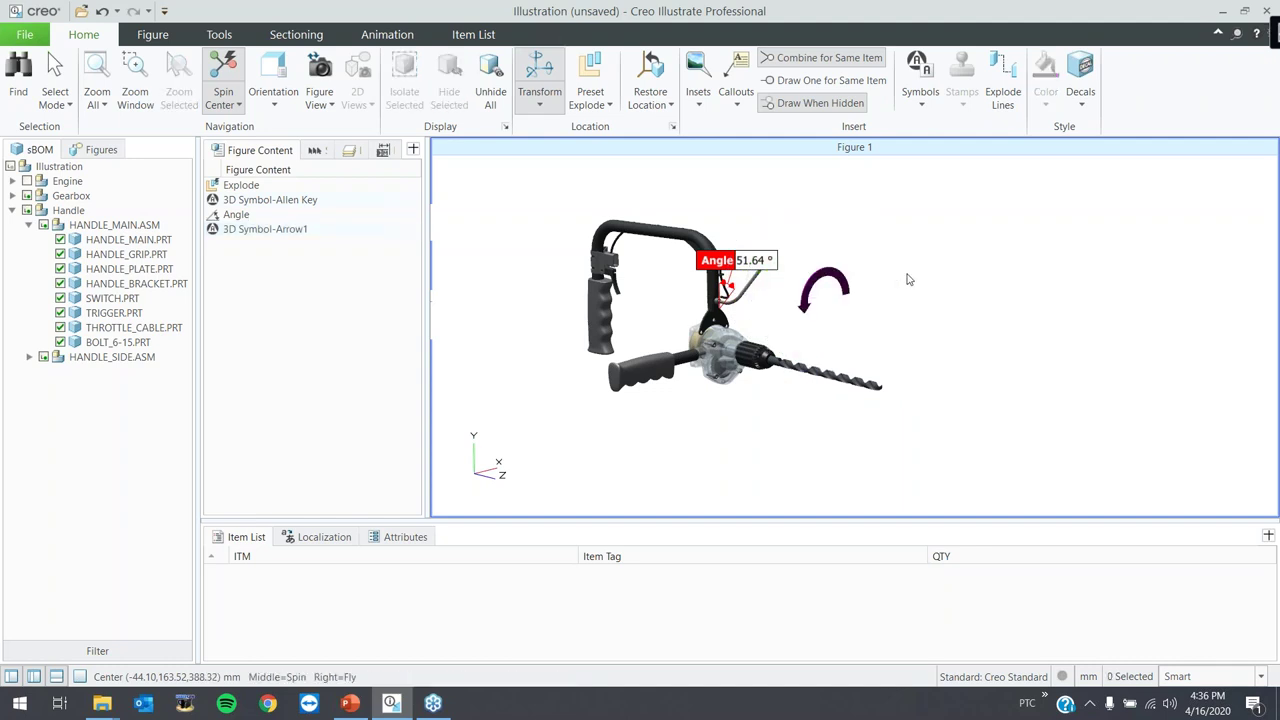
- Move the angle measurement's label up above the handle tube, clear of the Allen key
drag(768, 260, 772, 207)
click(890, 242)
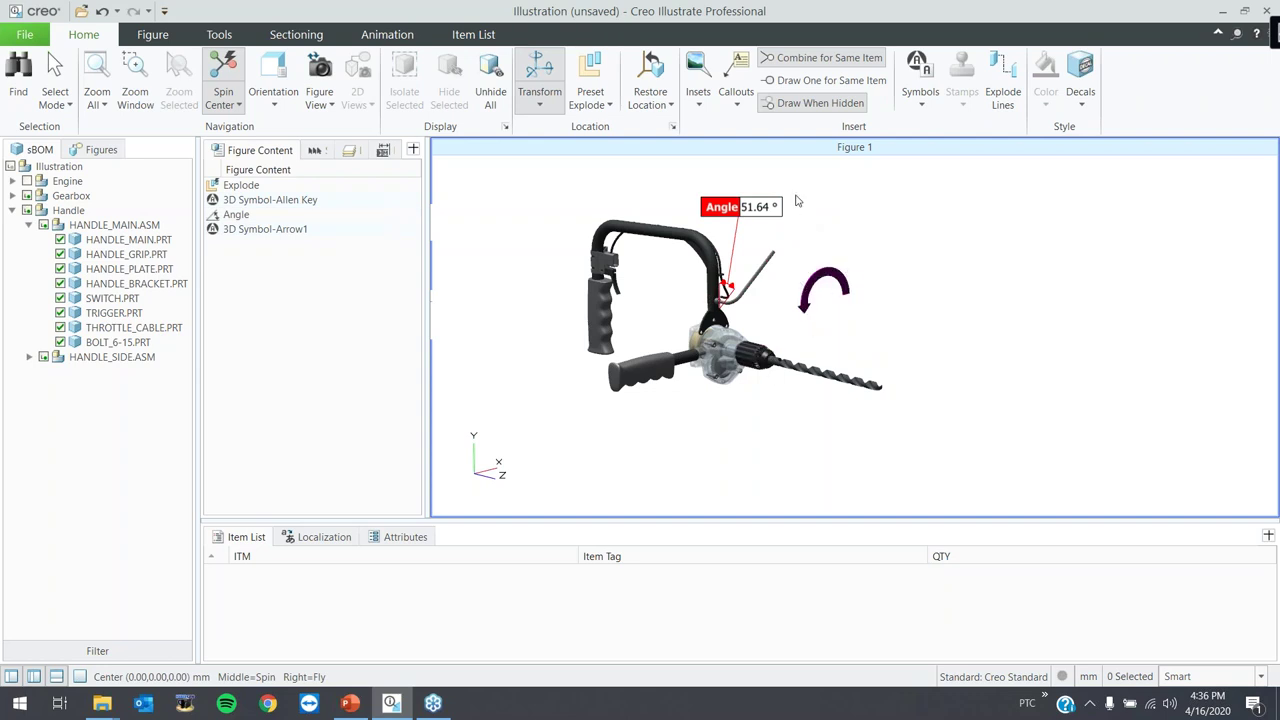
- Attach a Note with Leader callout to the curved 3D arrow and place its text box in the empty space beside the drill
click(736, 95)
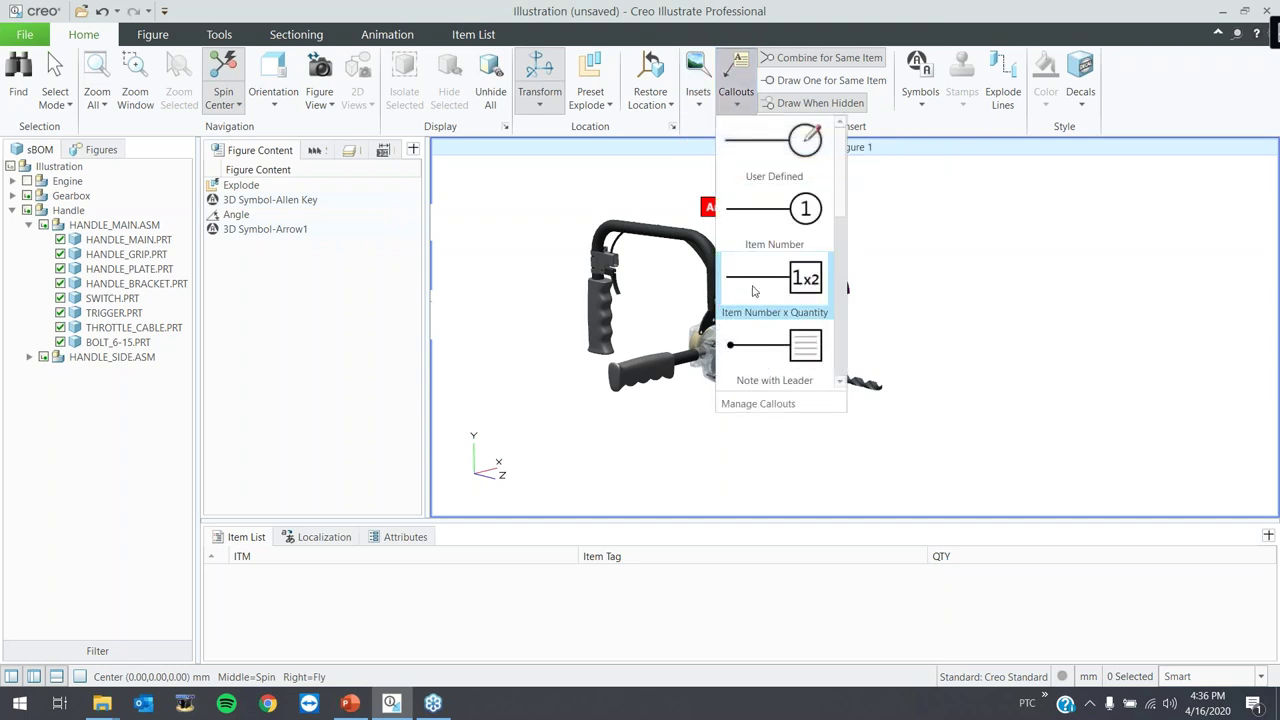
click(759, 374)
click(845, 271)
click(957, 255)
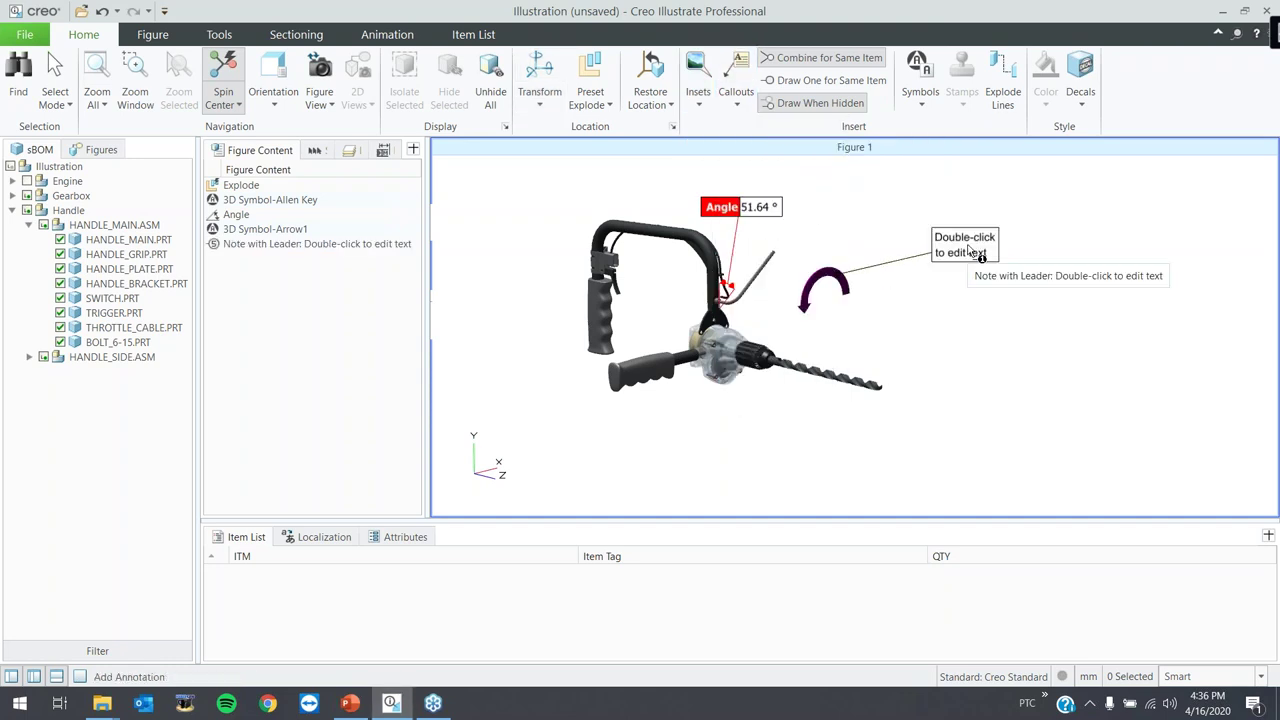
- Replace the arrow note's placeholder text with "Remove Bolts" on one line and "Counterclockwise" on the line below
double_click(975, 252)
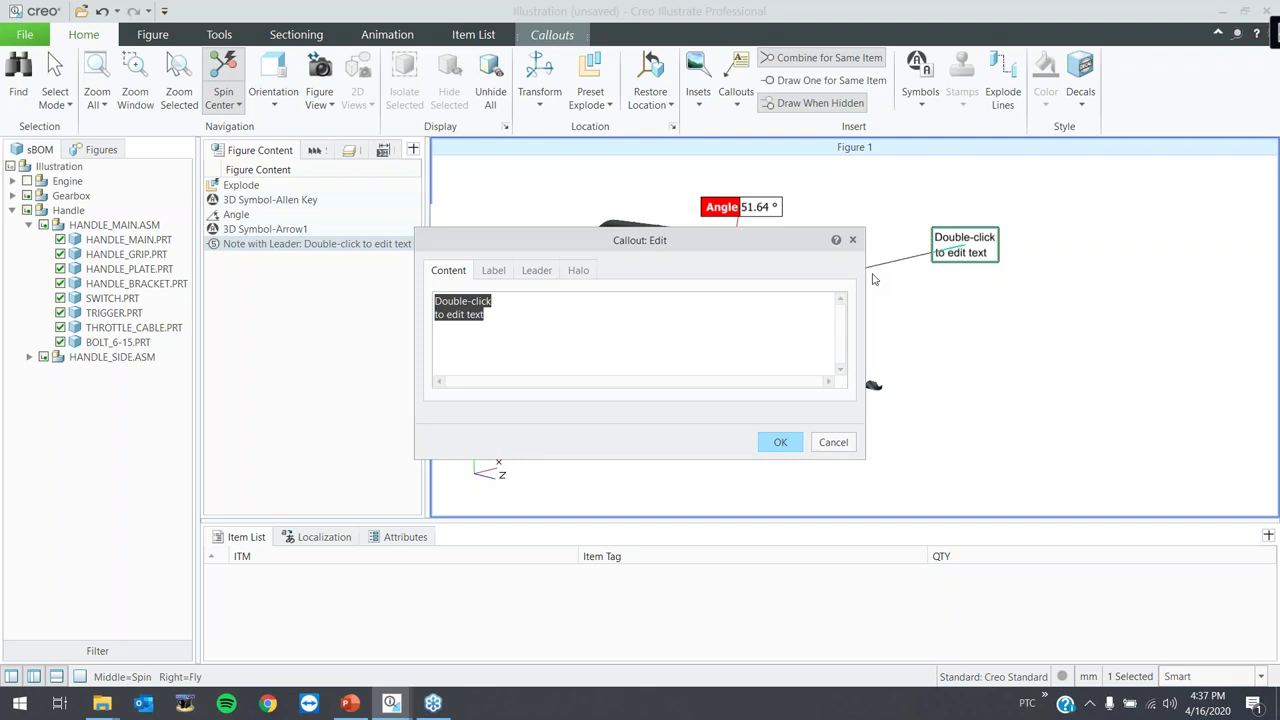
key(BackSpace)
text(Remo)
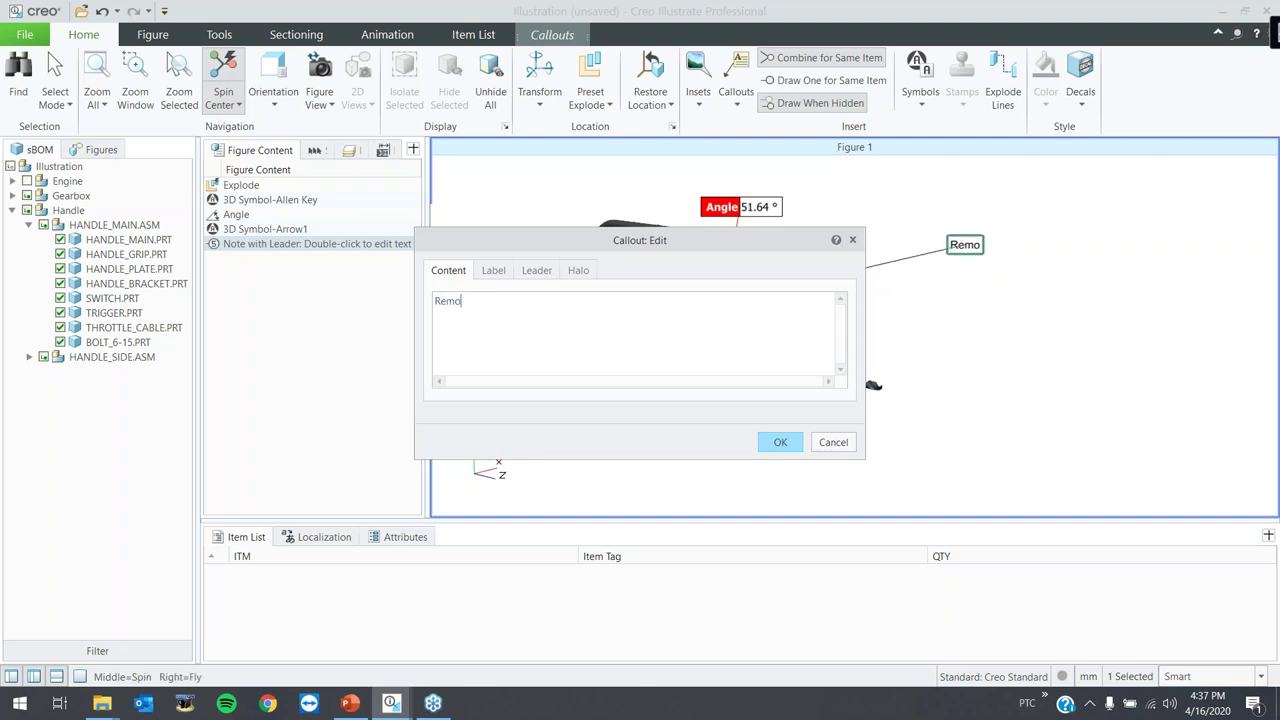
text(ve Bolts )
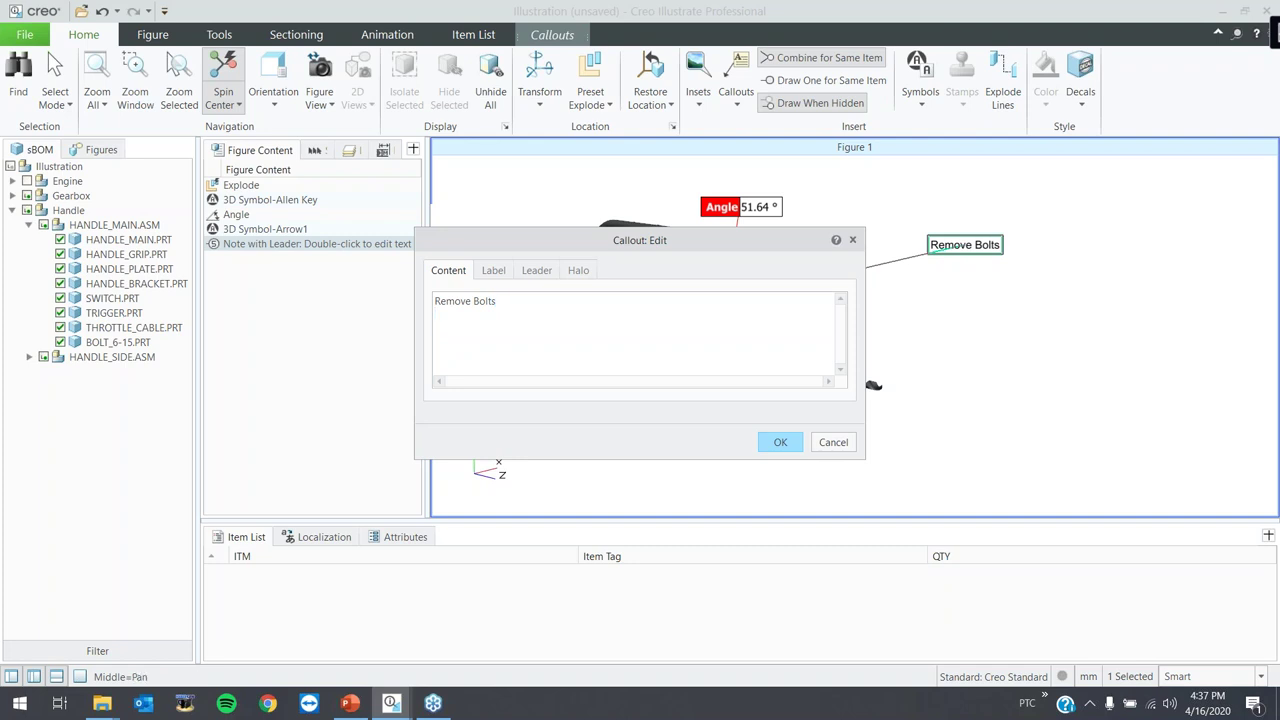
text(Counterclock)
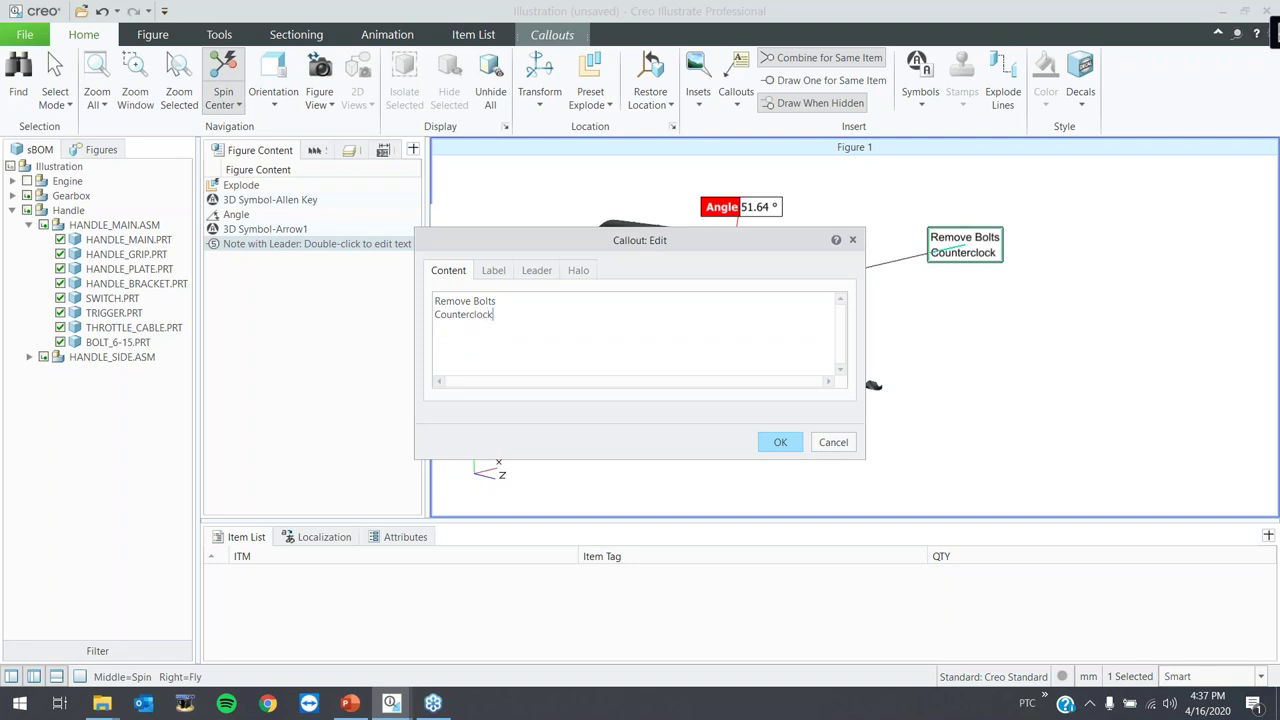
text(ws)
key(BackSpace)
text(ise)
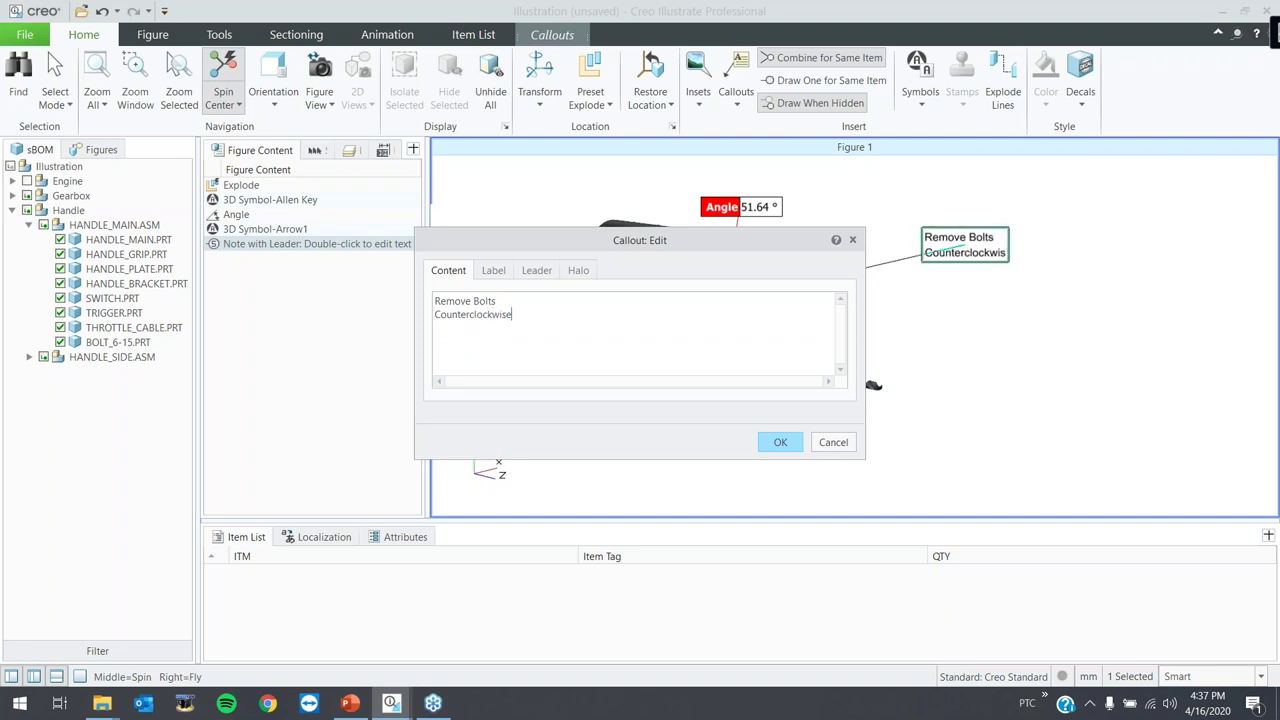
click(778, 442)
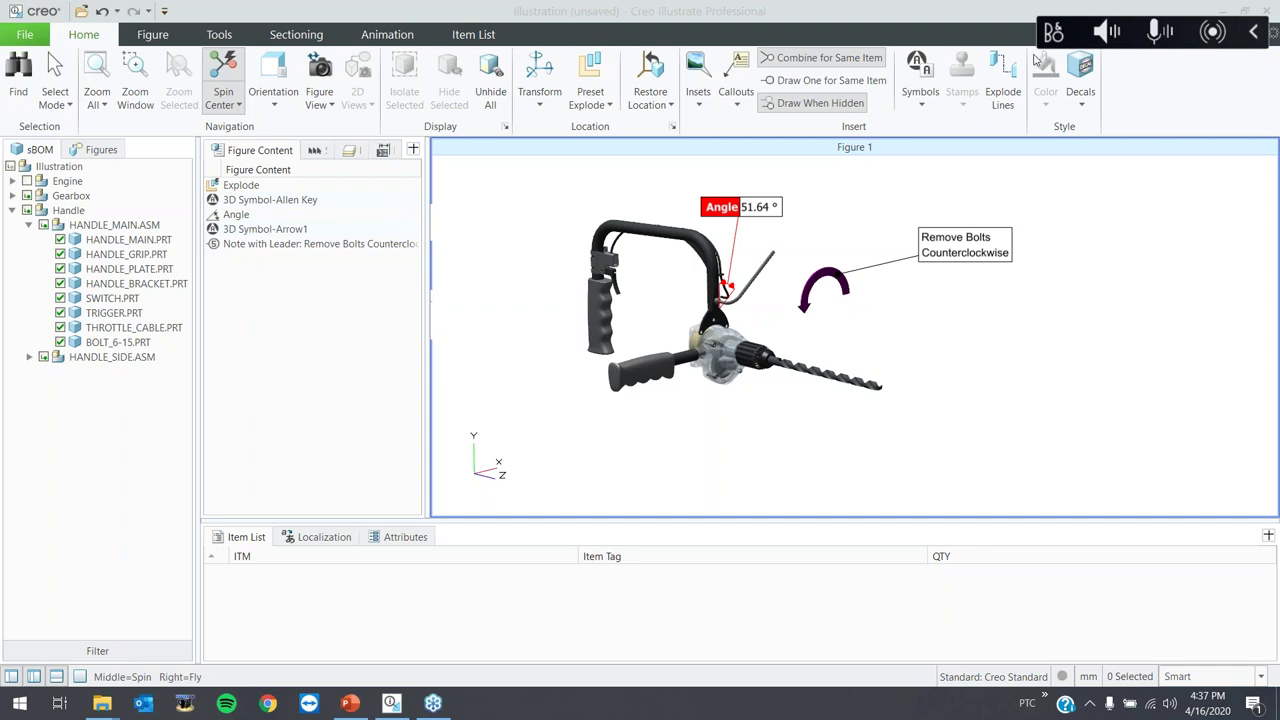
- Show the list of figures and set the current view of Figure 1 as its figure view
click(100, 150)
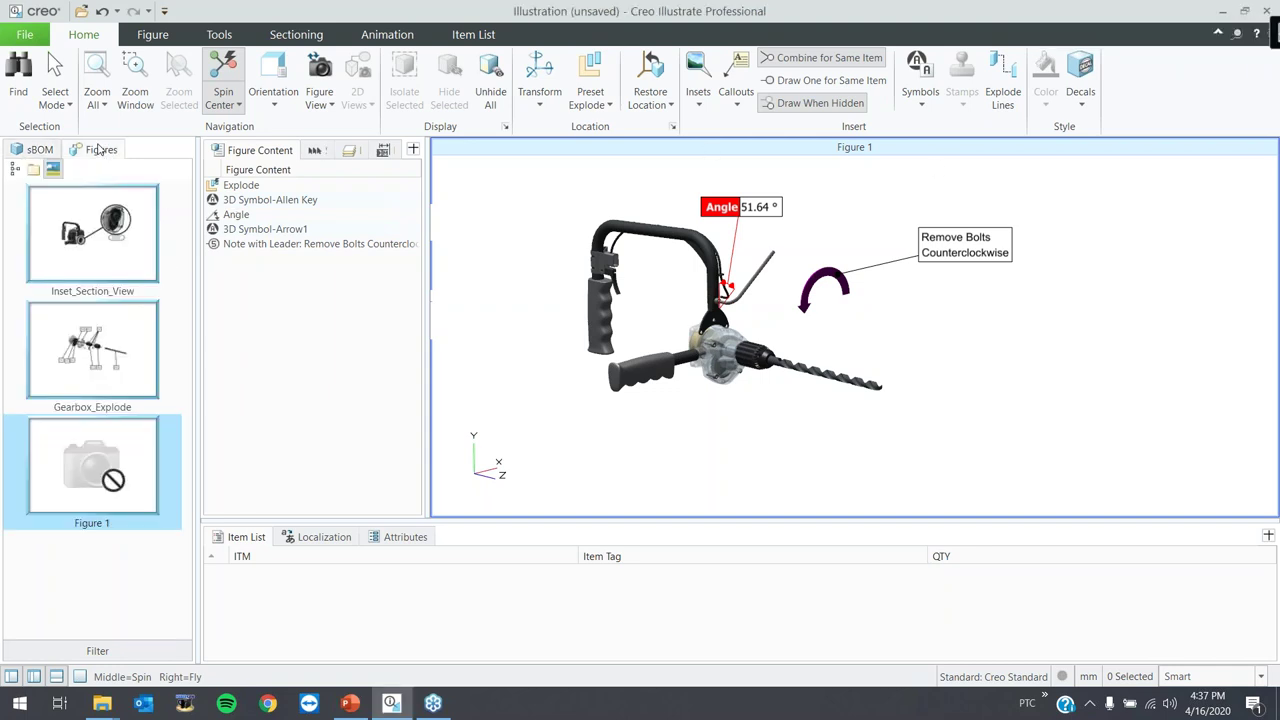
click(318, 104)
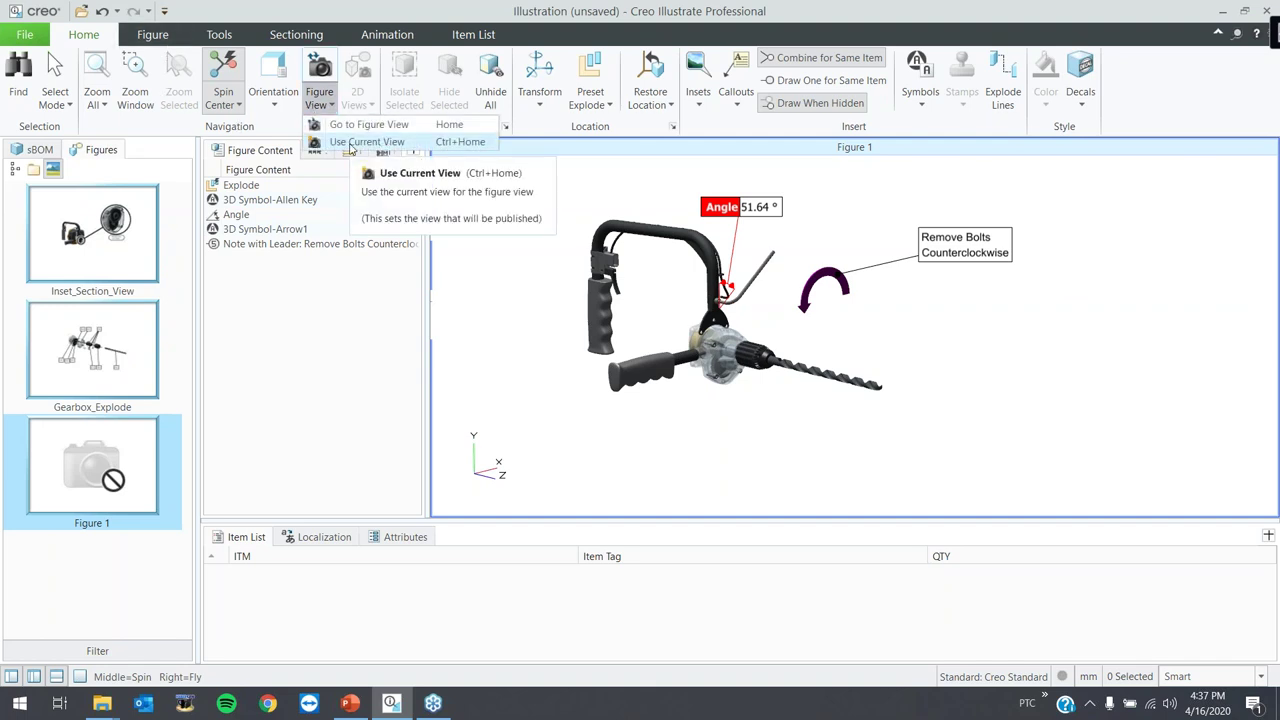
click(365, 142)
- Rename Figure 1 as "Disassemble Bolts"
right_click(121, 520)
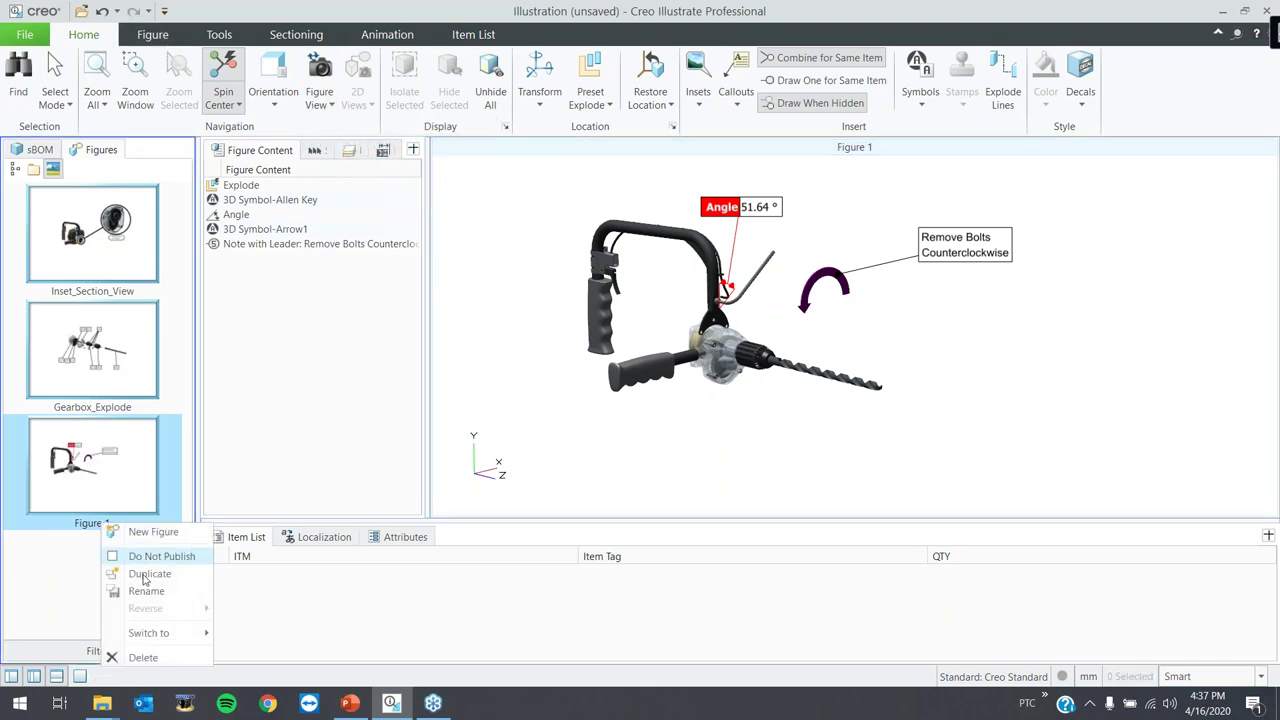
click(148, 595)
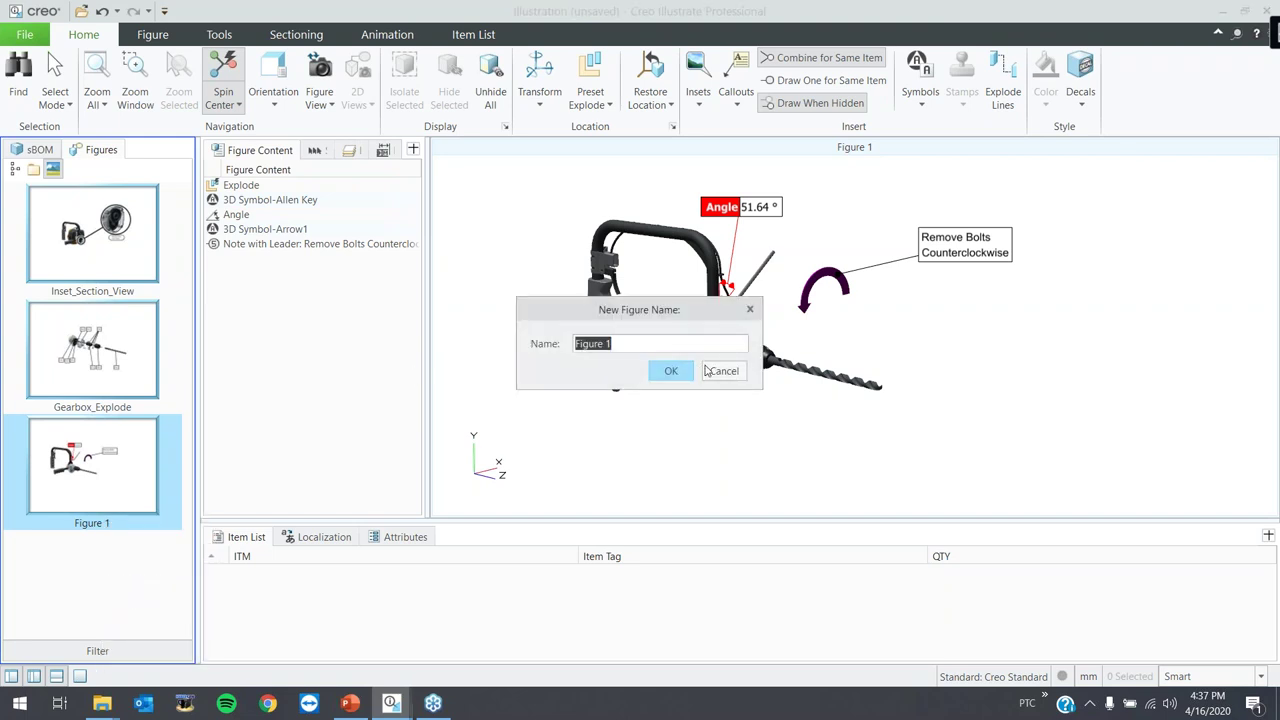
text(Disassemble Bolts)
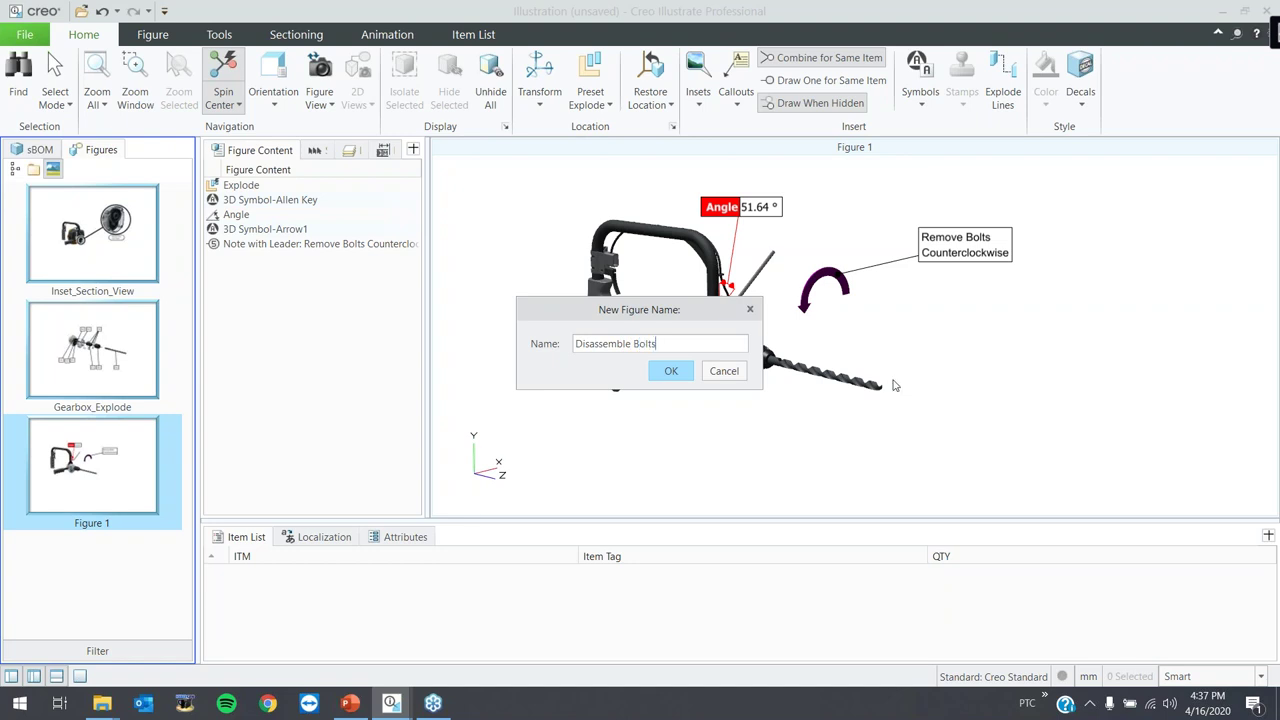
click(676, 371)
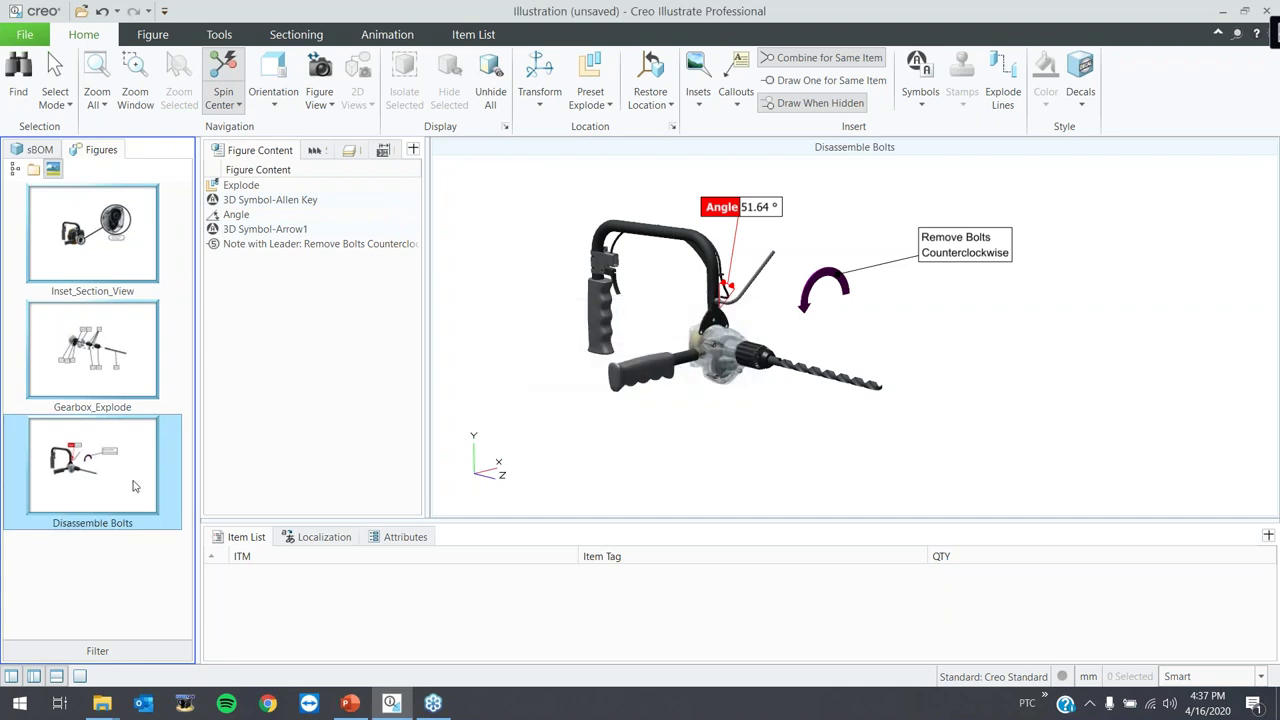
- Create a new 3D figure from the Default representation of drill.pvz
click(97, 569)
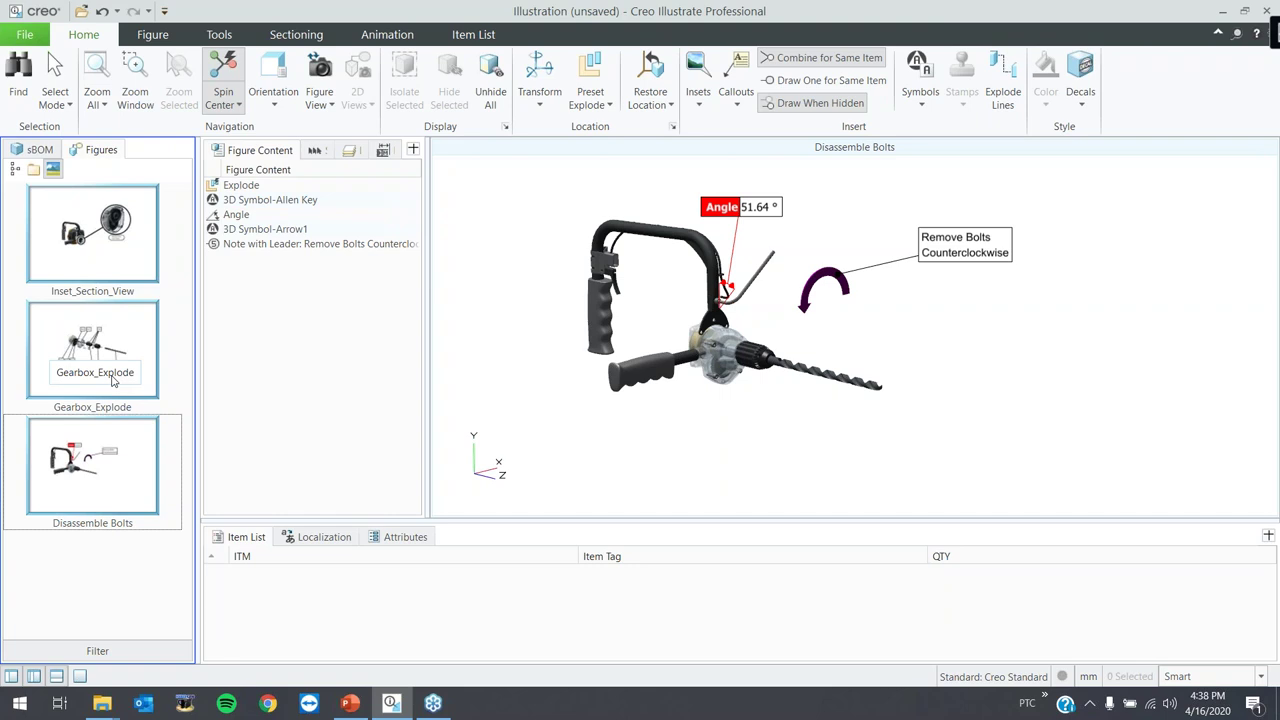
right_click(66, 560)
click(140, 427)
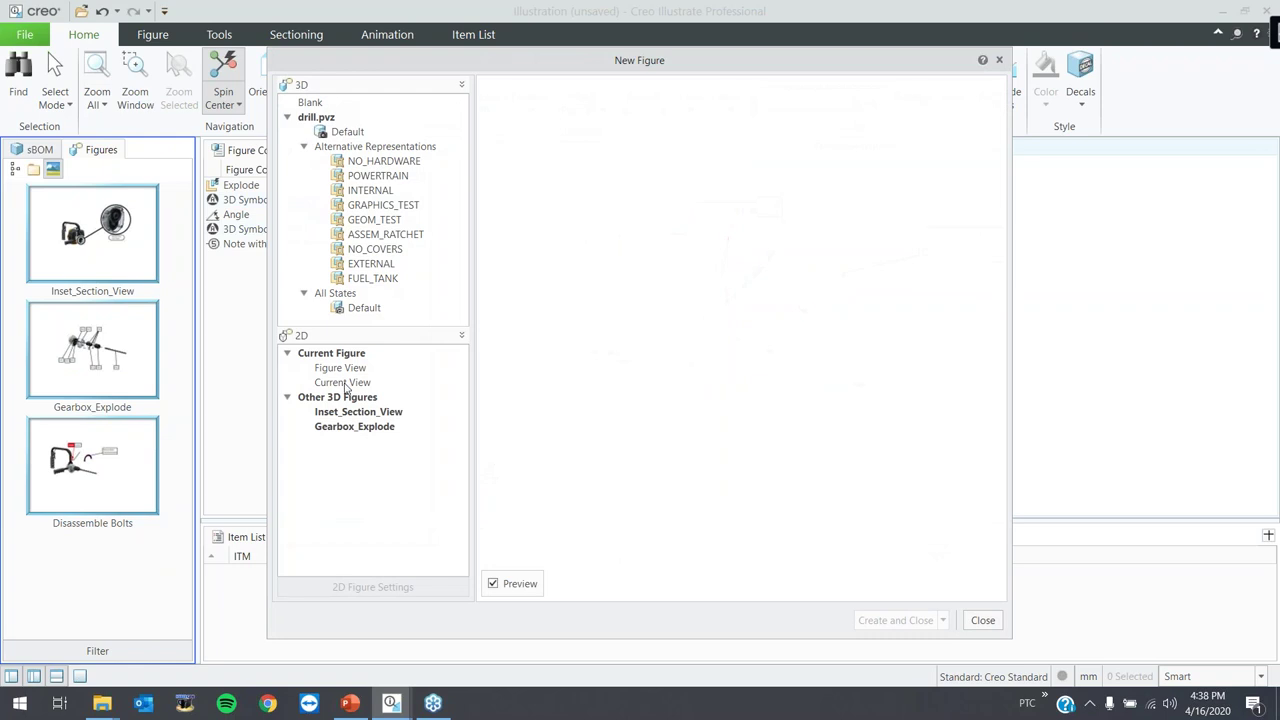
double_click(350, 132)
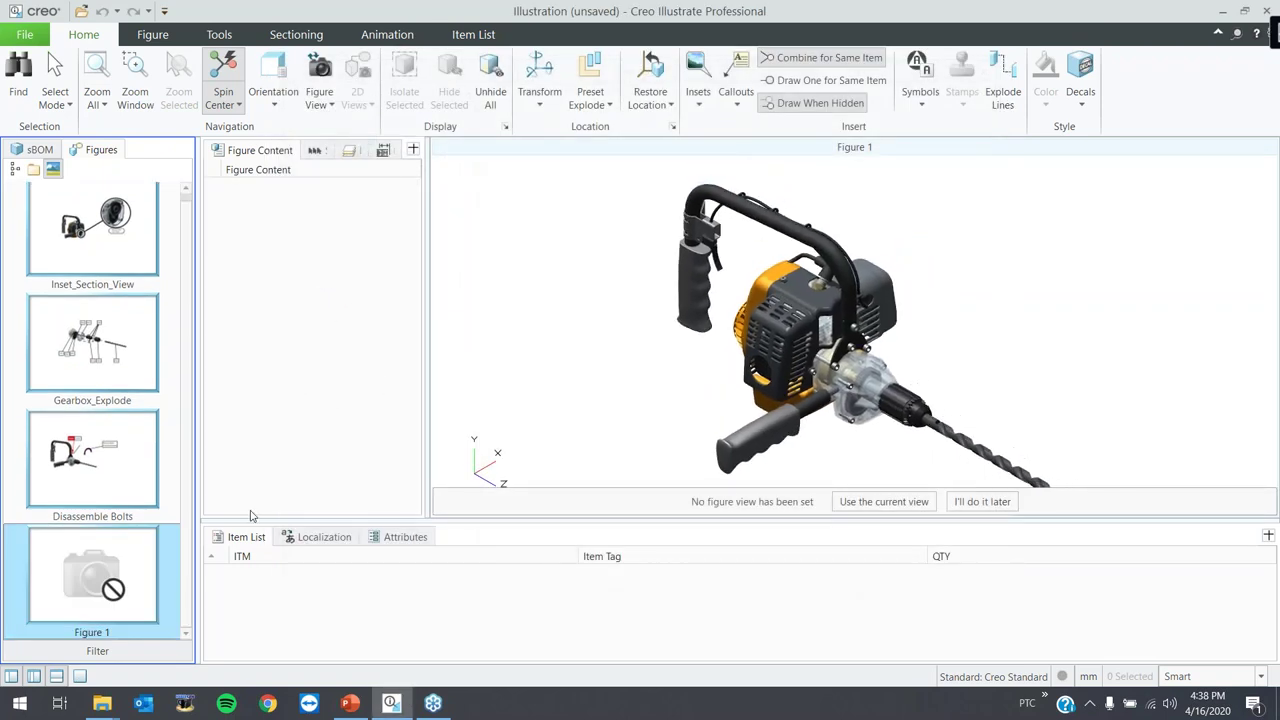
- Orient the drill to a saved drill.pvz view, postpone setting the figure view, and shift the model toward the middle
click(273, 85)
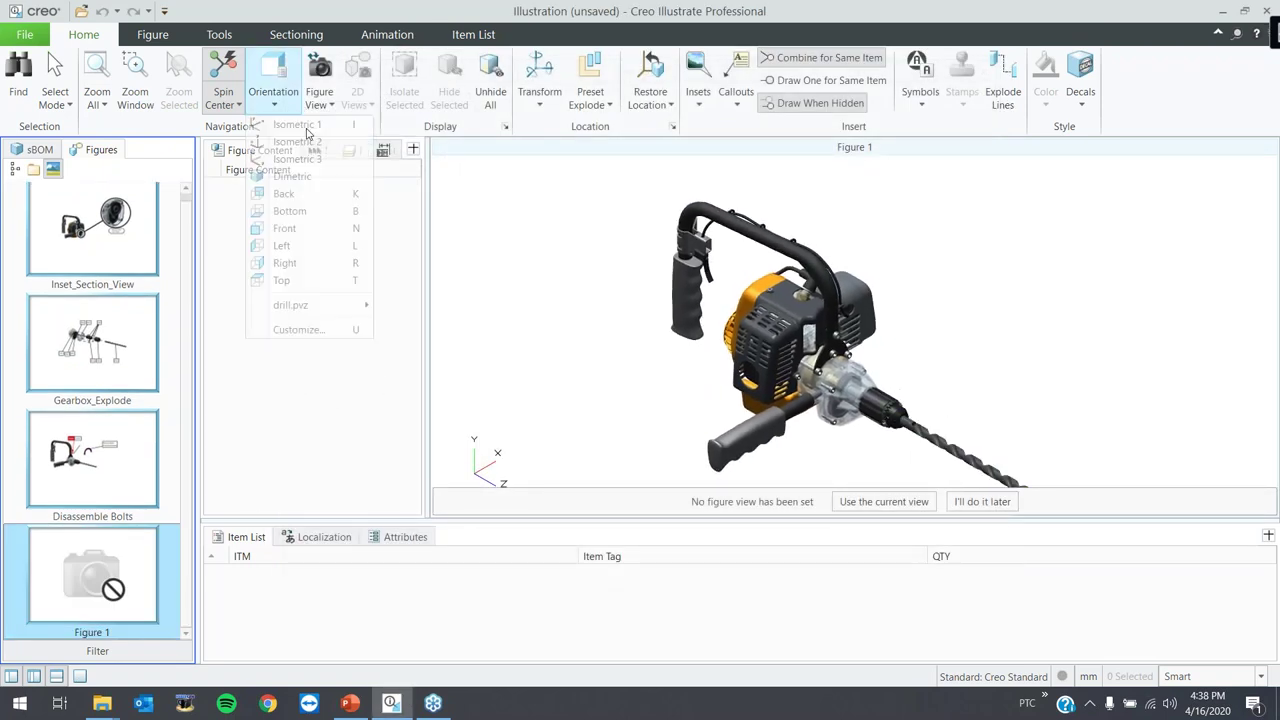
mouse_move(311, 308)
click(417, 323)
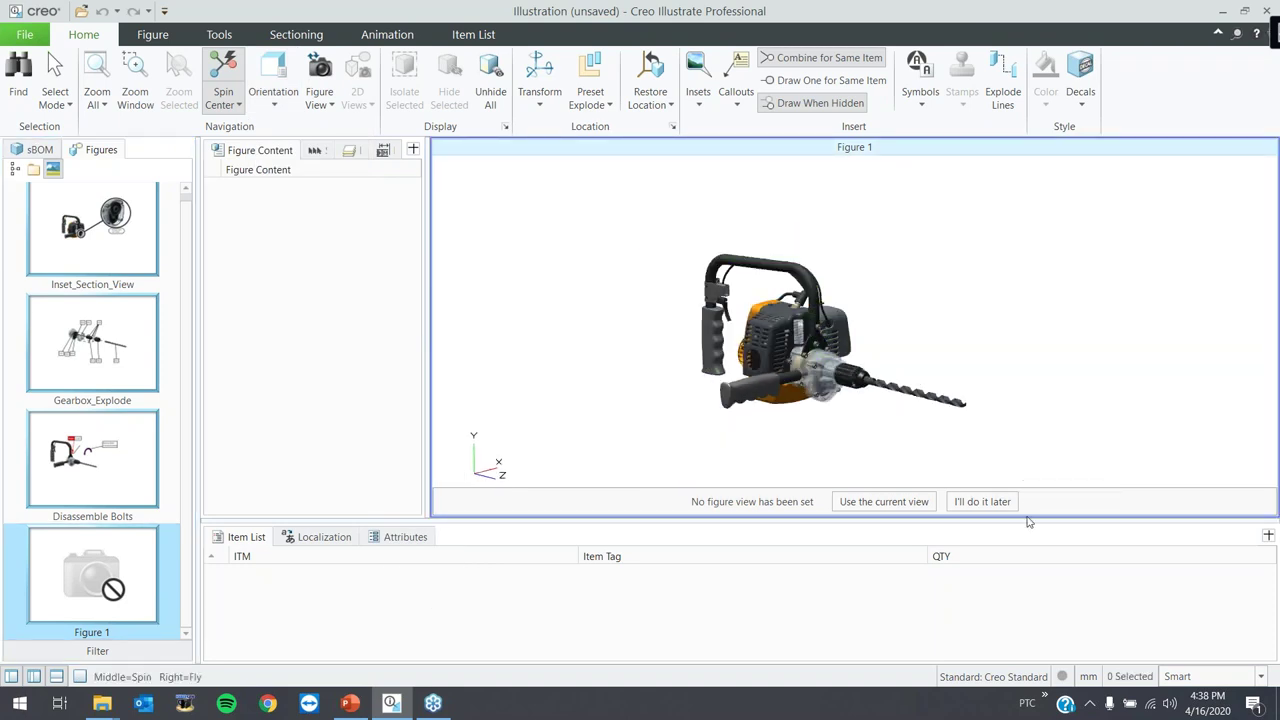
click(997, 509)
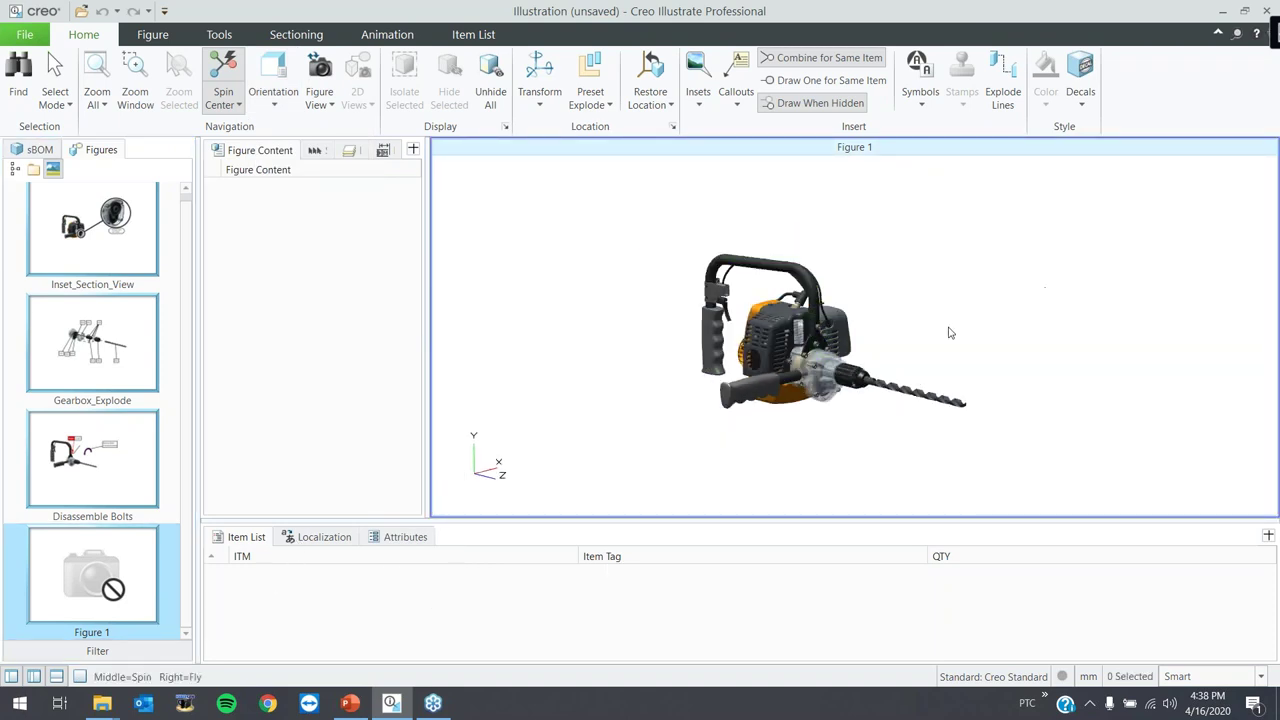
middle_drag(1032, 380, 935, 336)
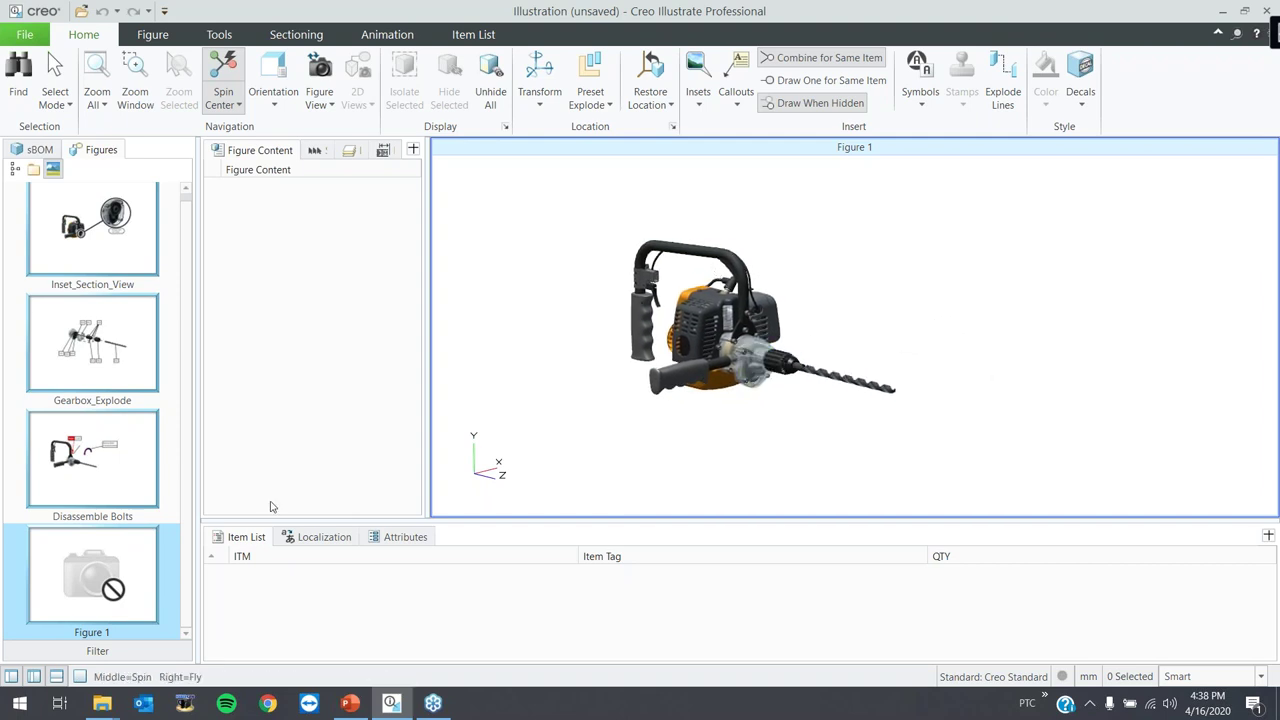
- Hide the Engine and Handle assemblies in the sBOM so only the Gearbox is shown, and collapse the Handle branch
click(36, 152)
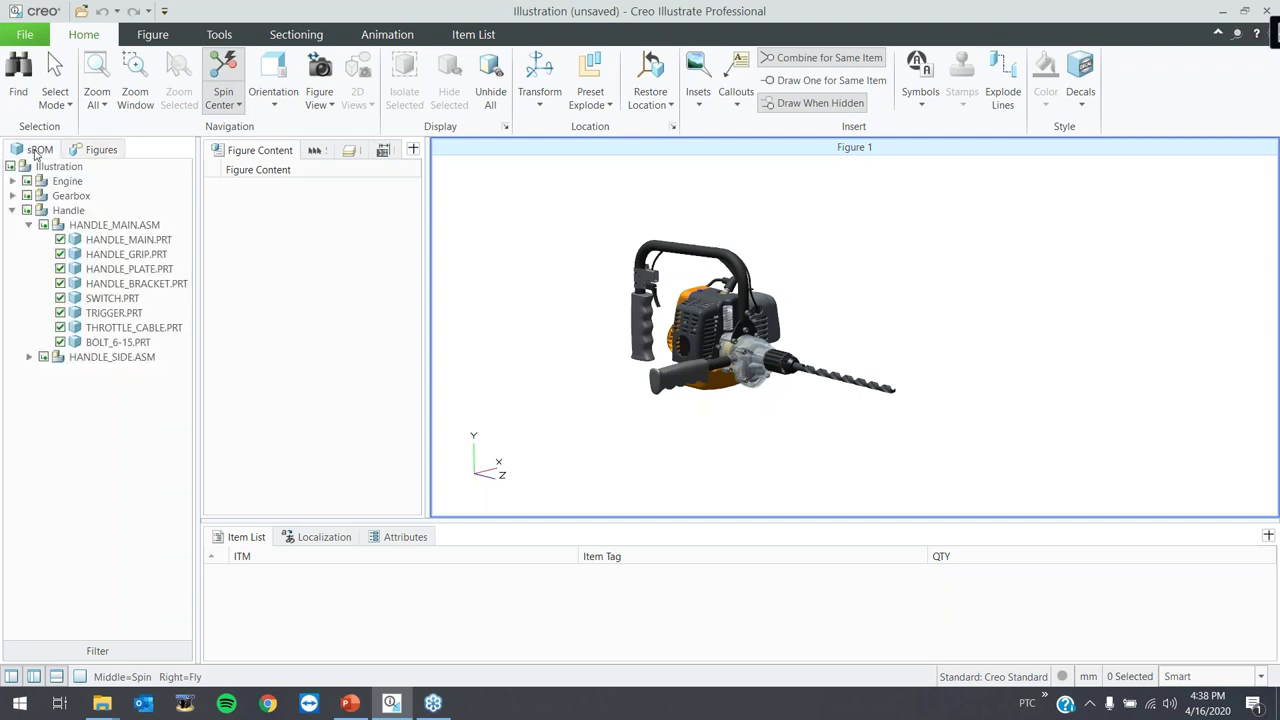
click(27, 211)
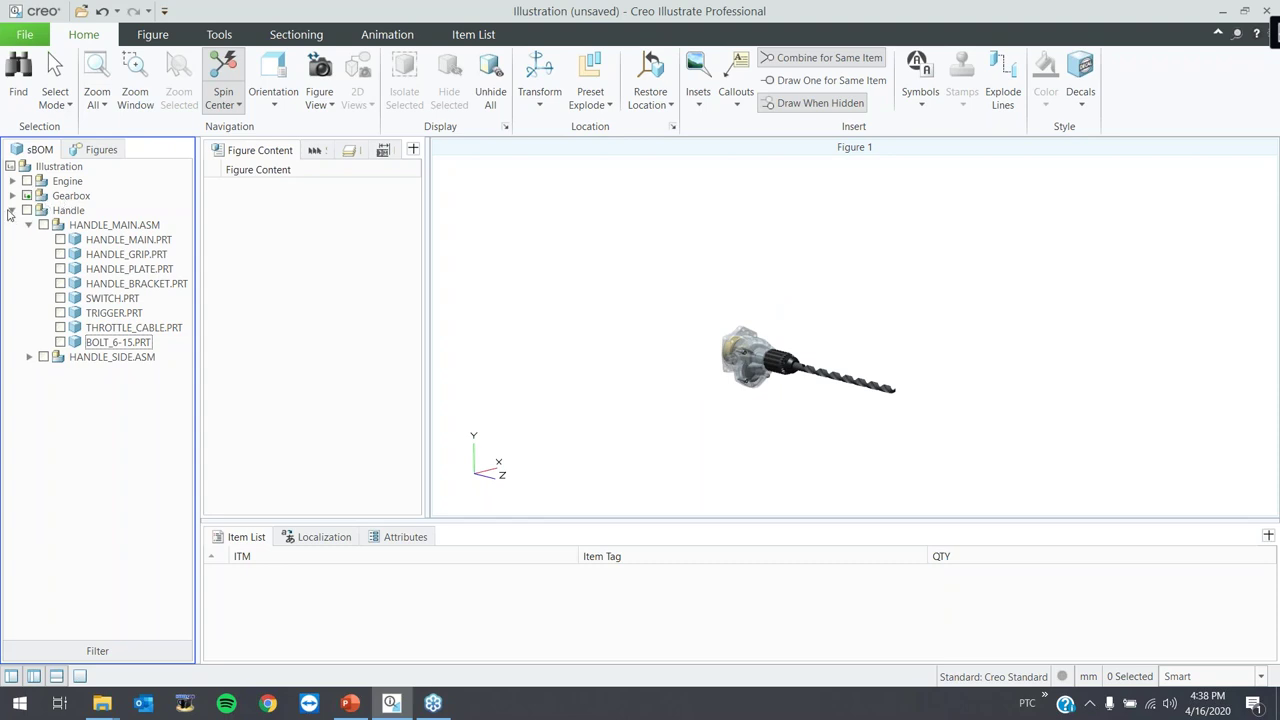
click(11, 211)
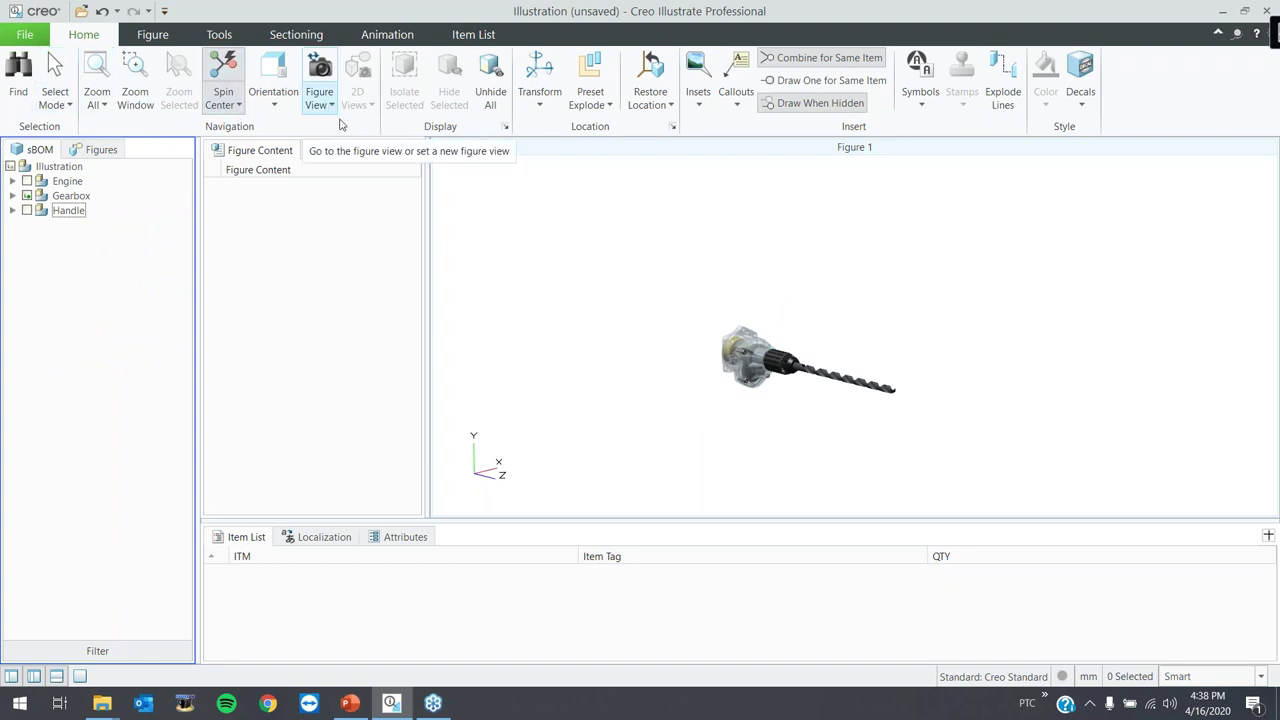
- Store the current gearbox view as the new figure's figure view and return to the figures list
click(319, 98)
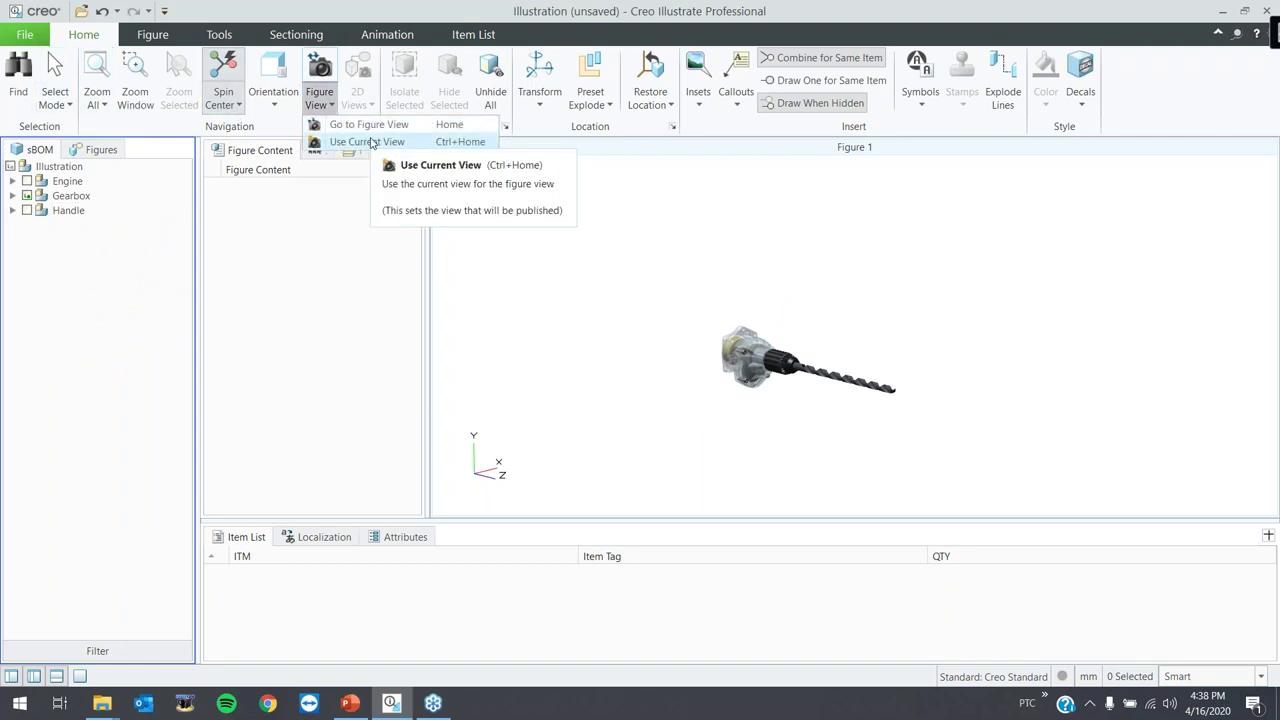
click(368, 141)
click(101, 150)
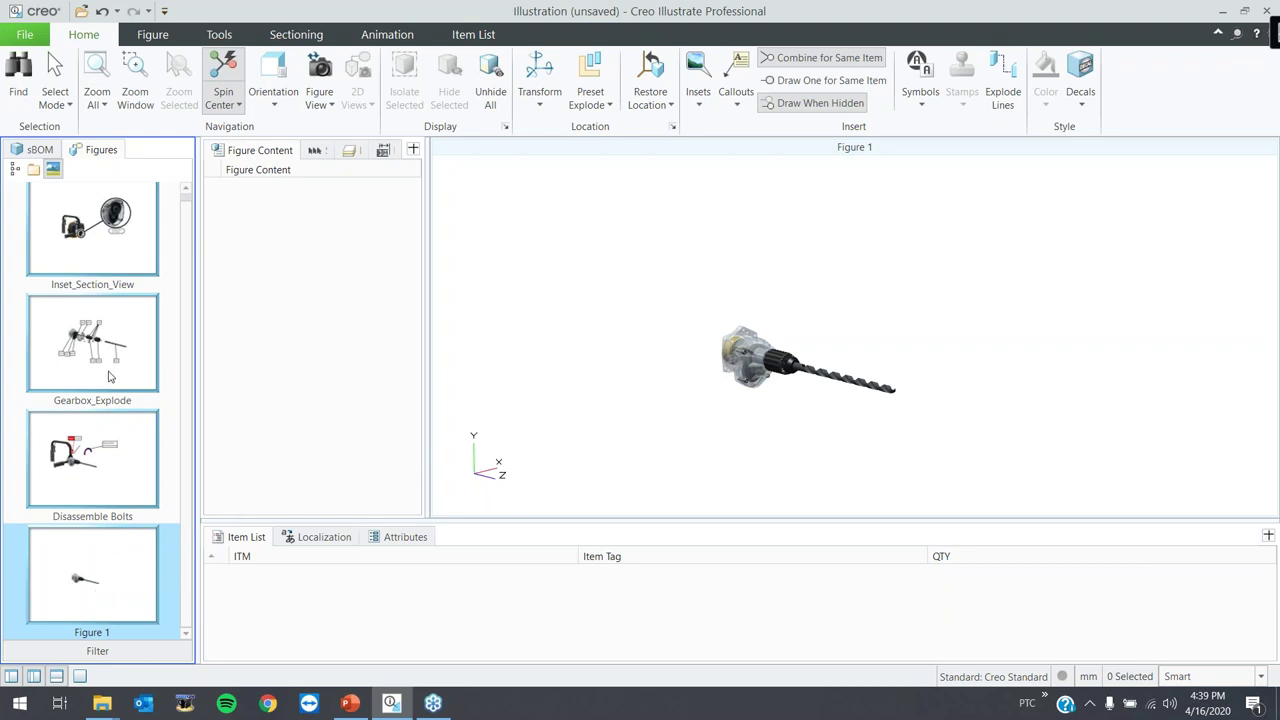
- Create a new animation sequence in the gearbox figure
click(309, 40)
click(378, 40)
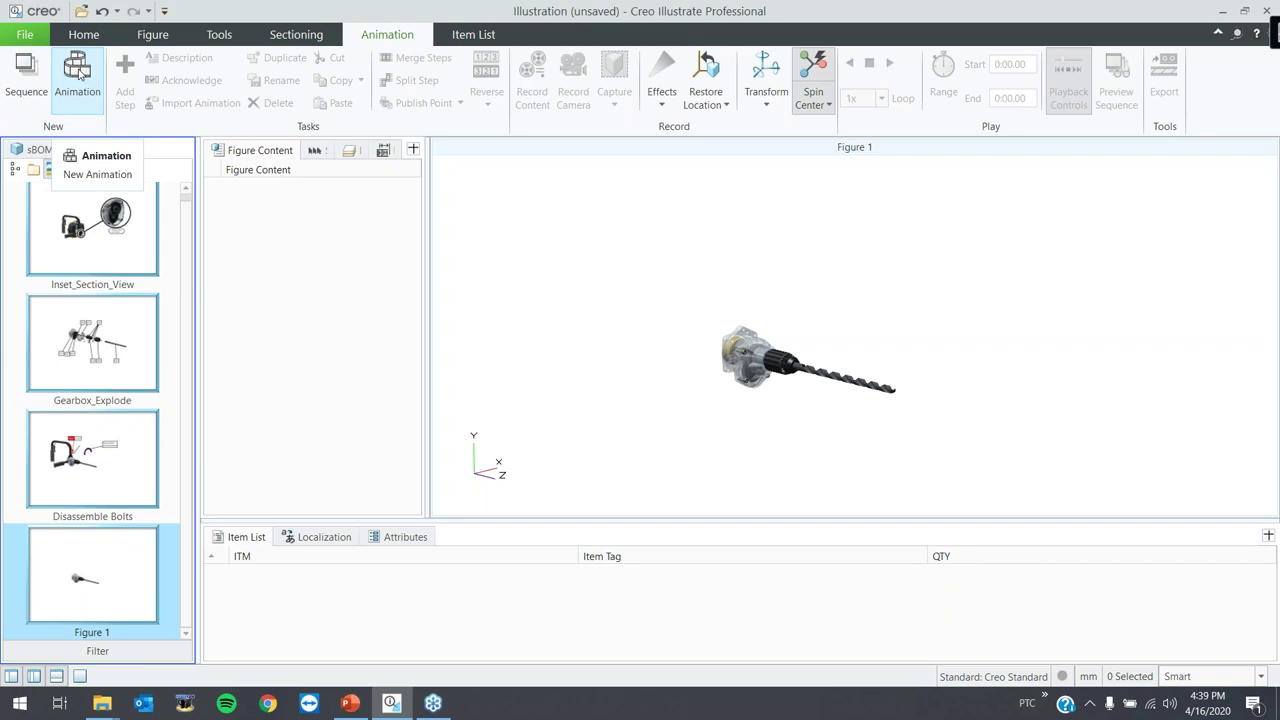
click(18, 88)
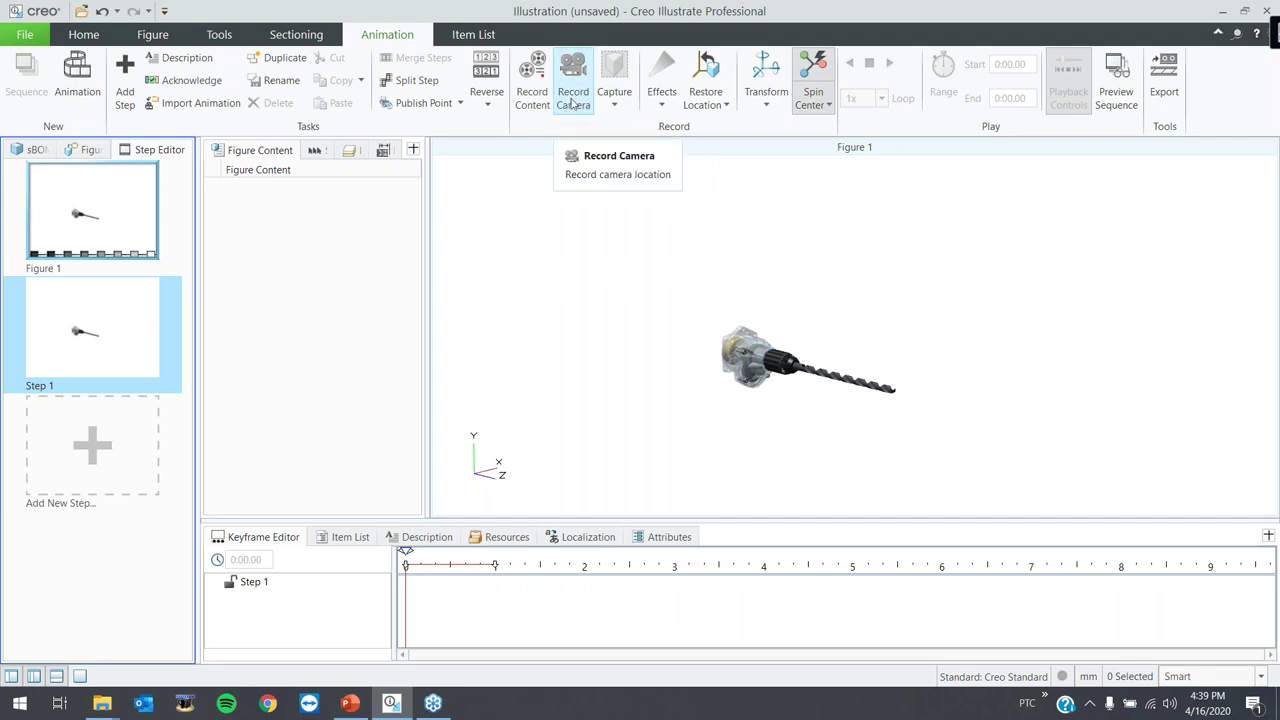
- Record a 2-second camera move in Step 1 that zooms out on the gearbox and drill bit, and stop the camera recording
scroll(800, 395, up, 5)
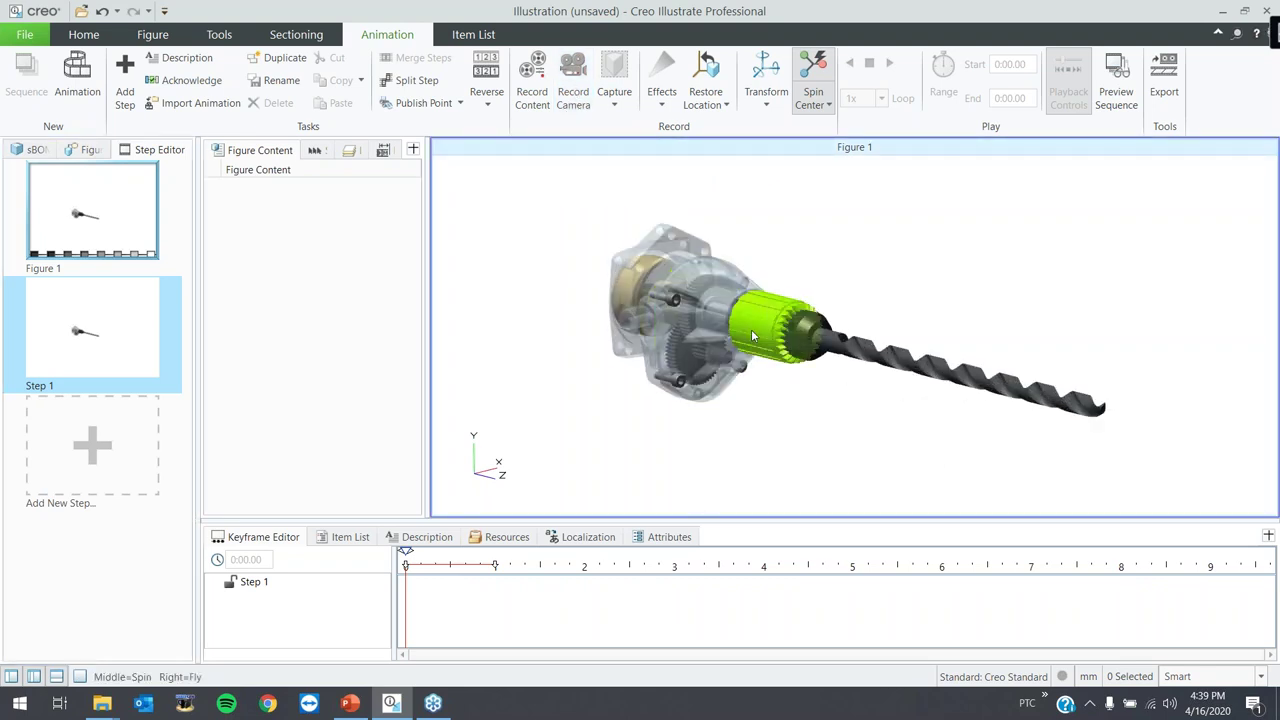
scroll(747, 331, up, 1)
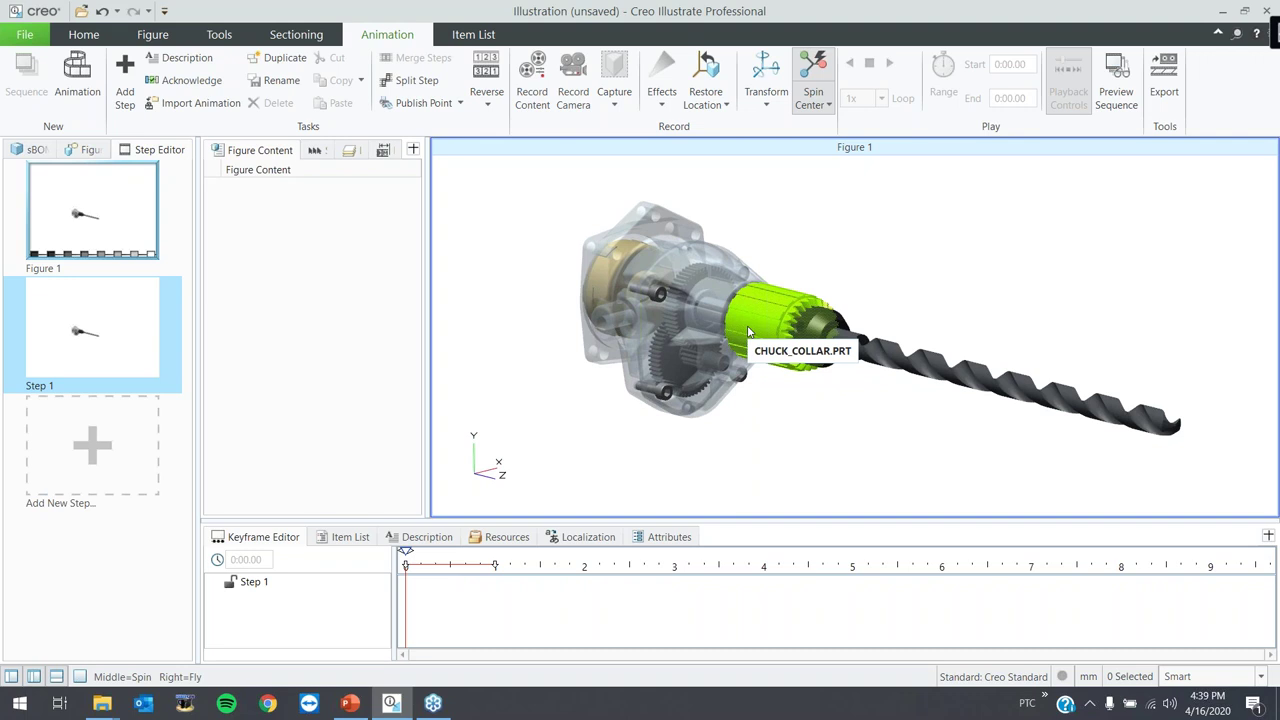
click(573, 97)
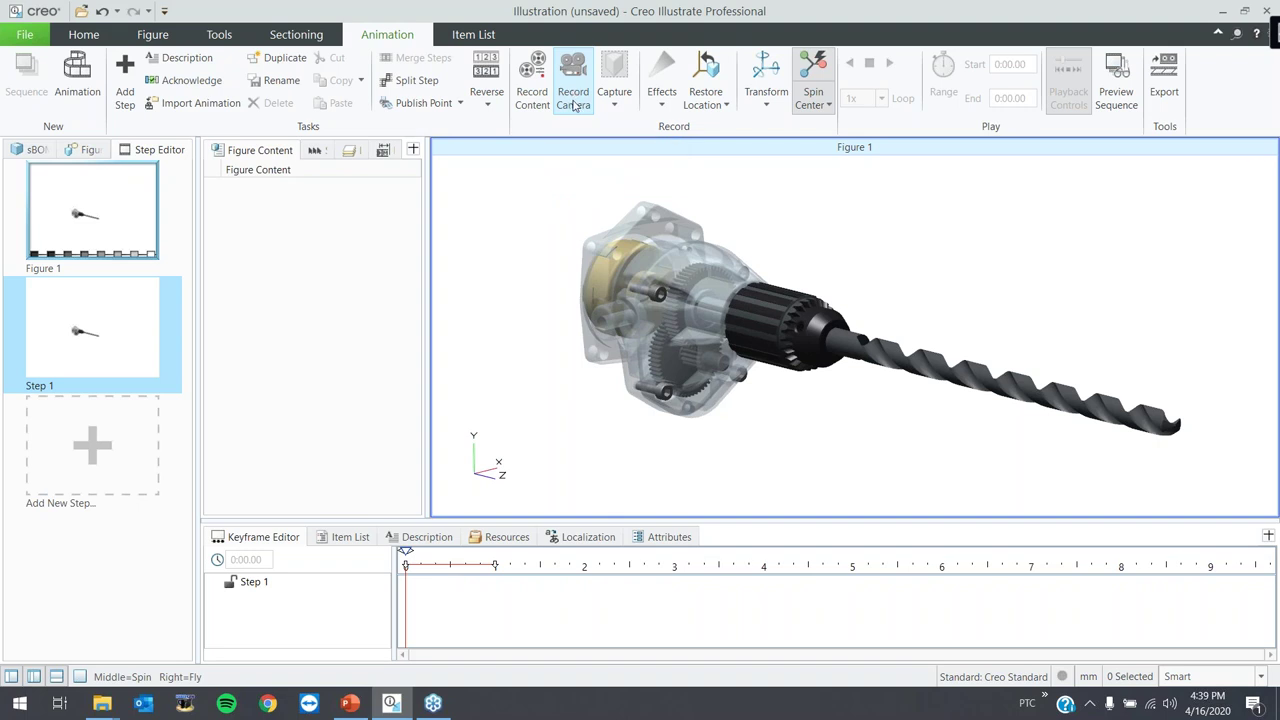
scroll(690, 324, down, 3)
scroll(692, 324, down, 5)
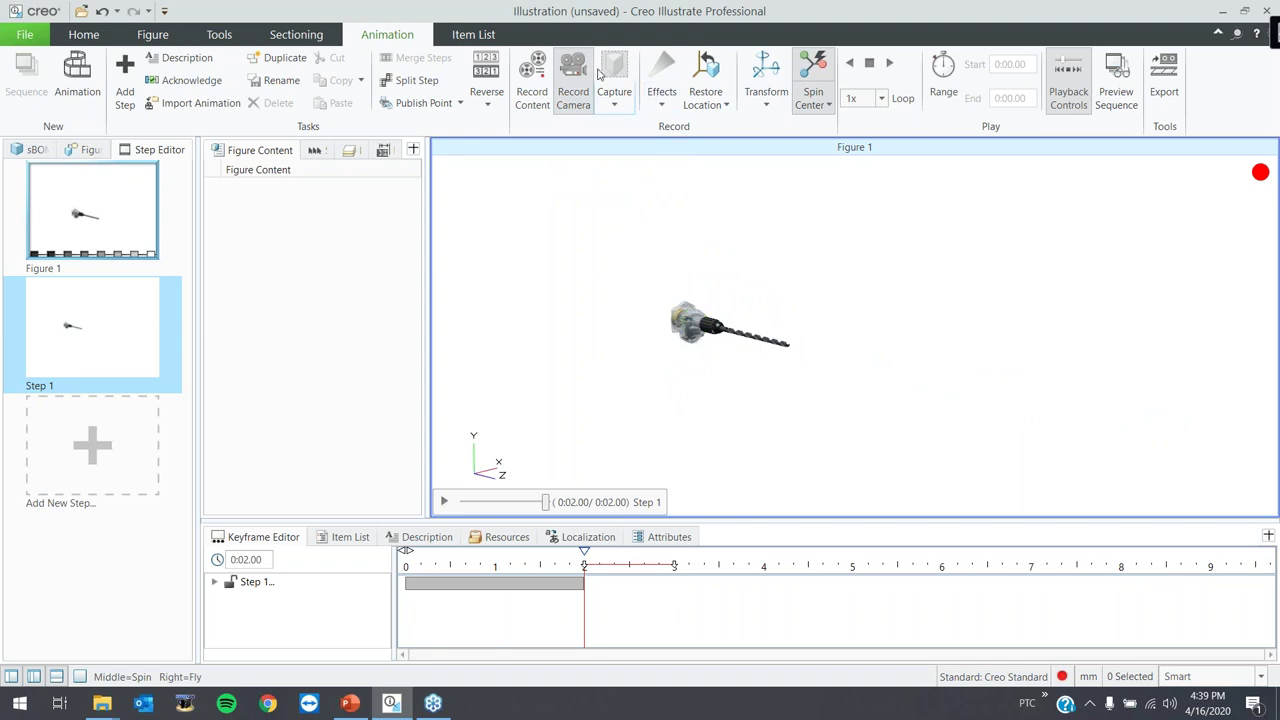
click(562, 586)
click(562, 95)
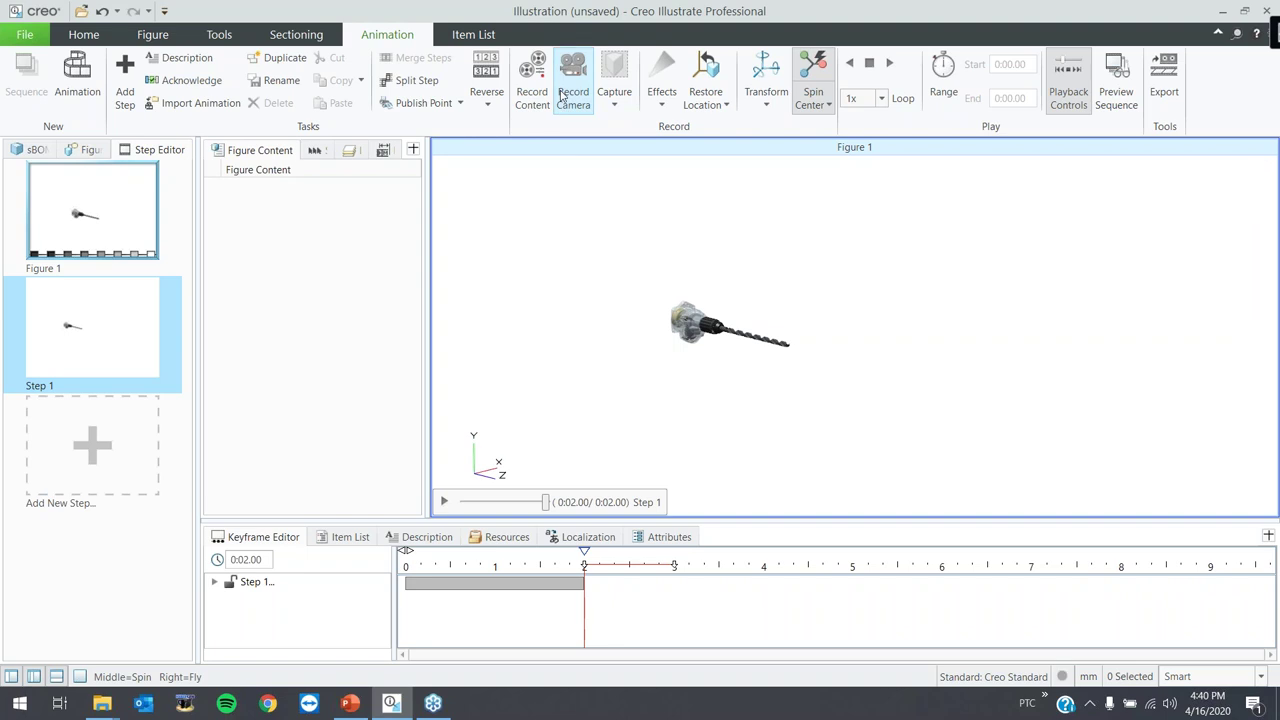
- Start recording content in Step 1 and add a magenta Flash effect to the drill bit
click(530, 86)
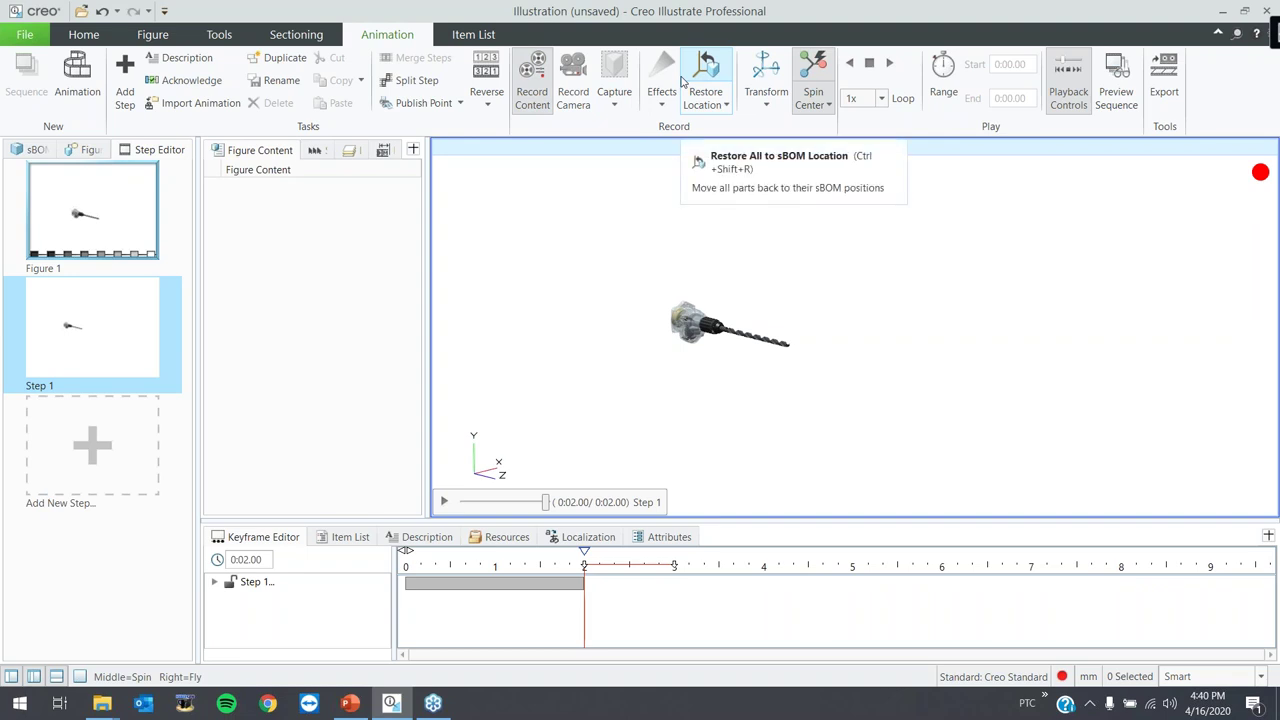
click(755, 343)
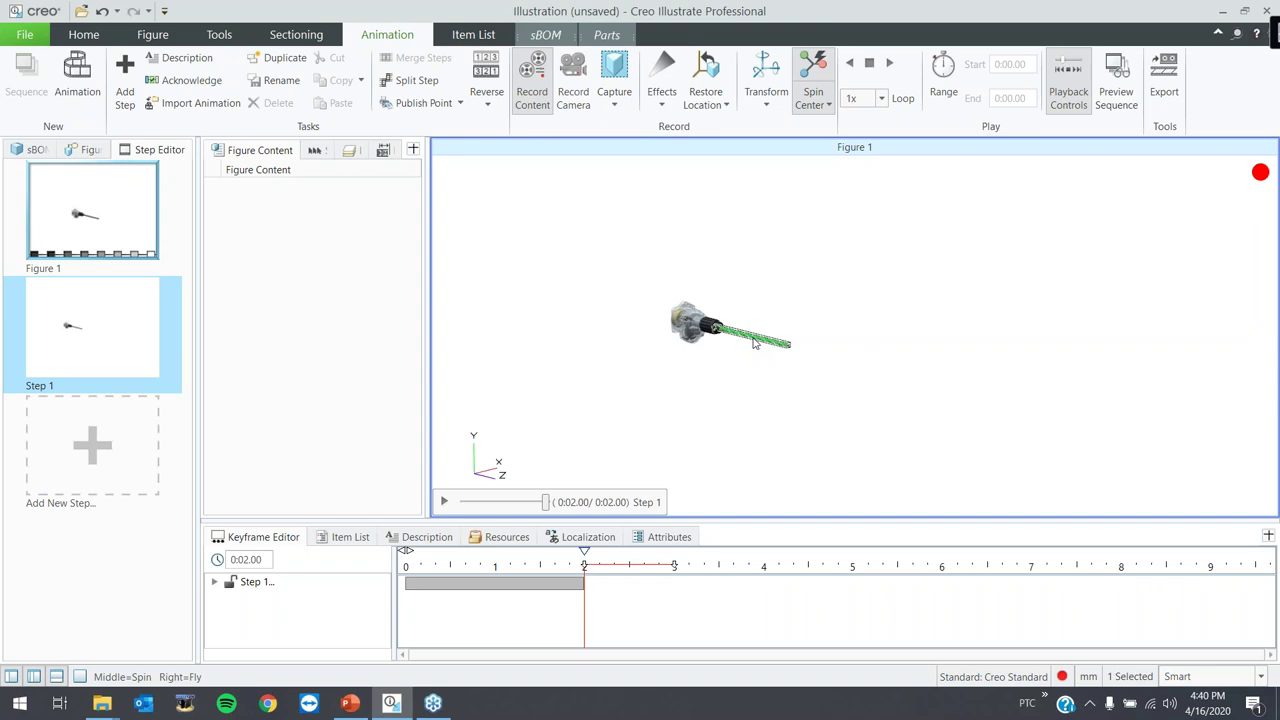
click(670, 103)
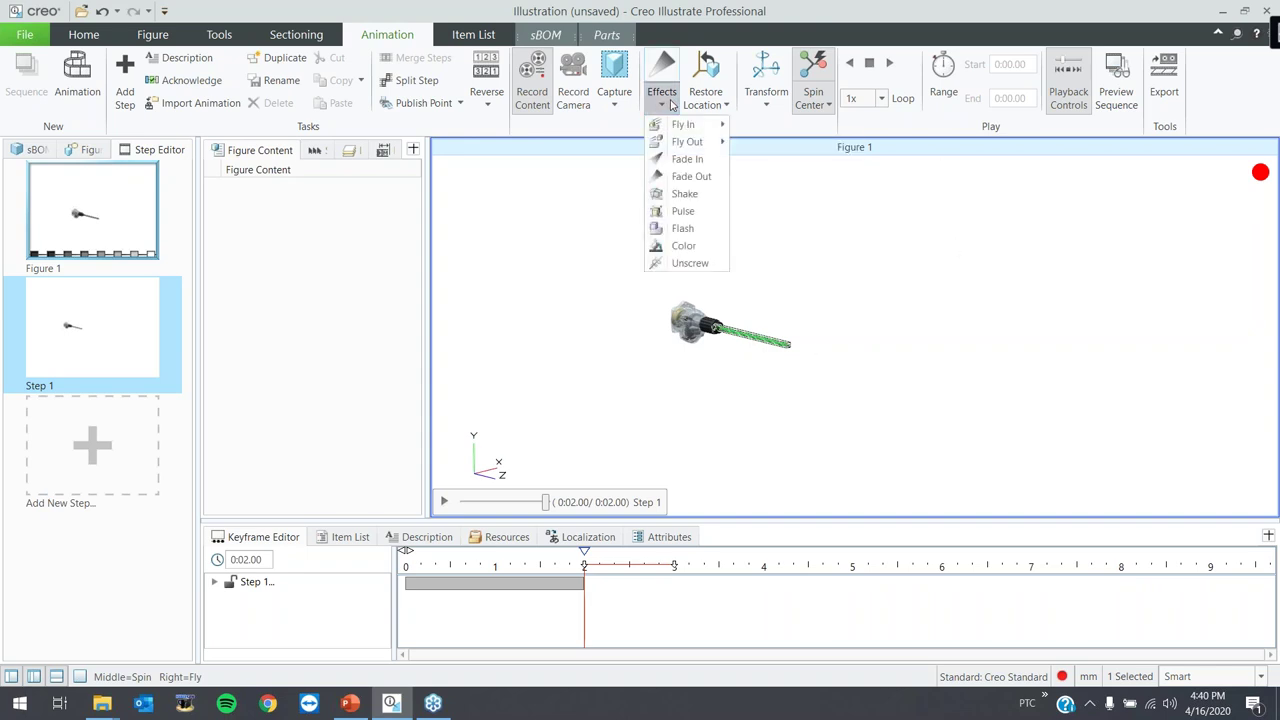
click(679, 230)
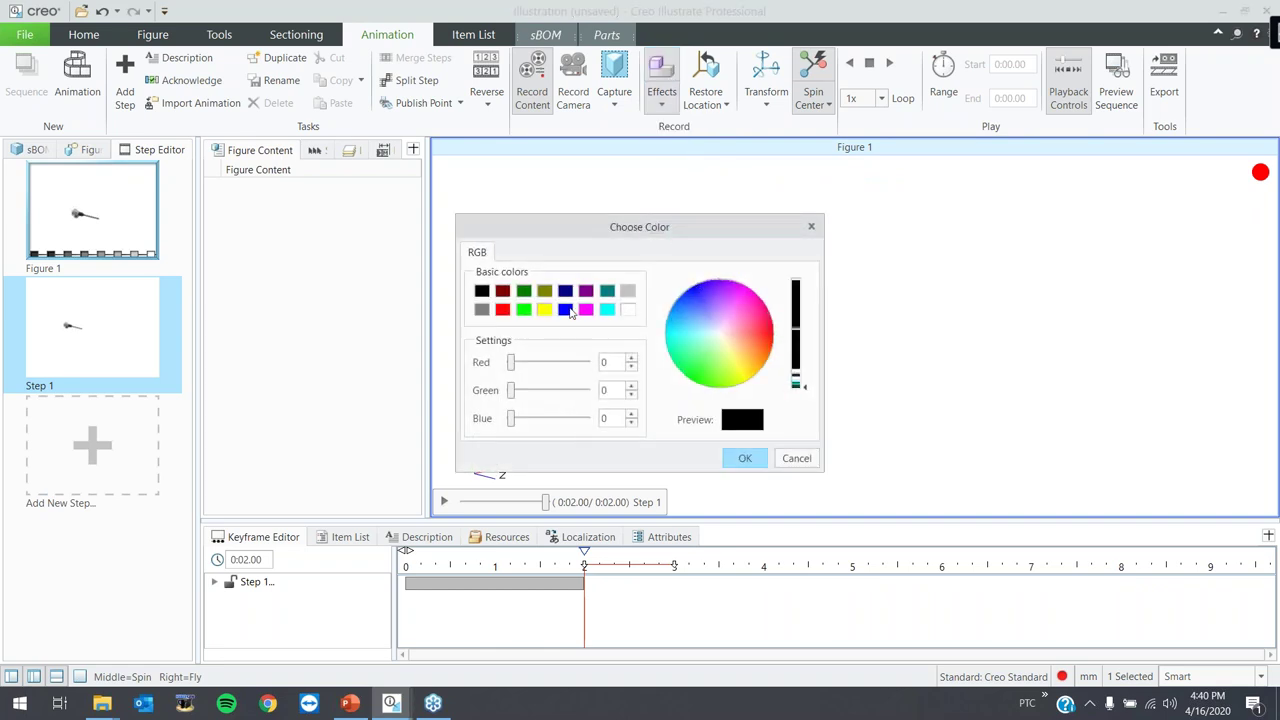
click(585, 311)
click(748, 462)
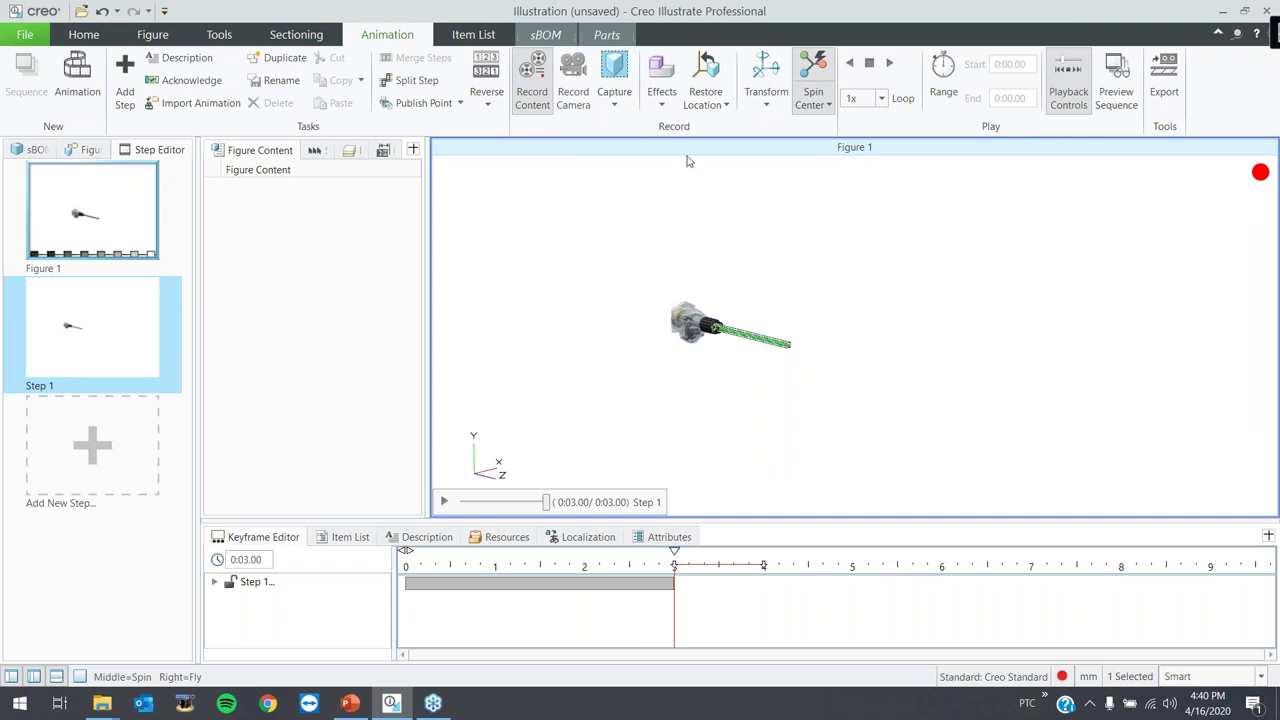
- Begin an Unscrew effect on the drill bit with direction +Z and the Global coordinate system
click(661, 104)
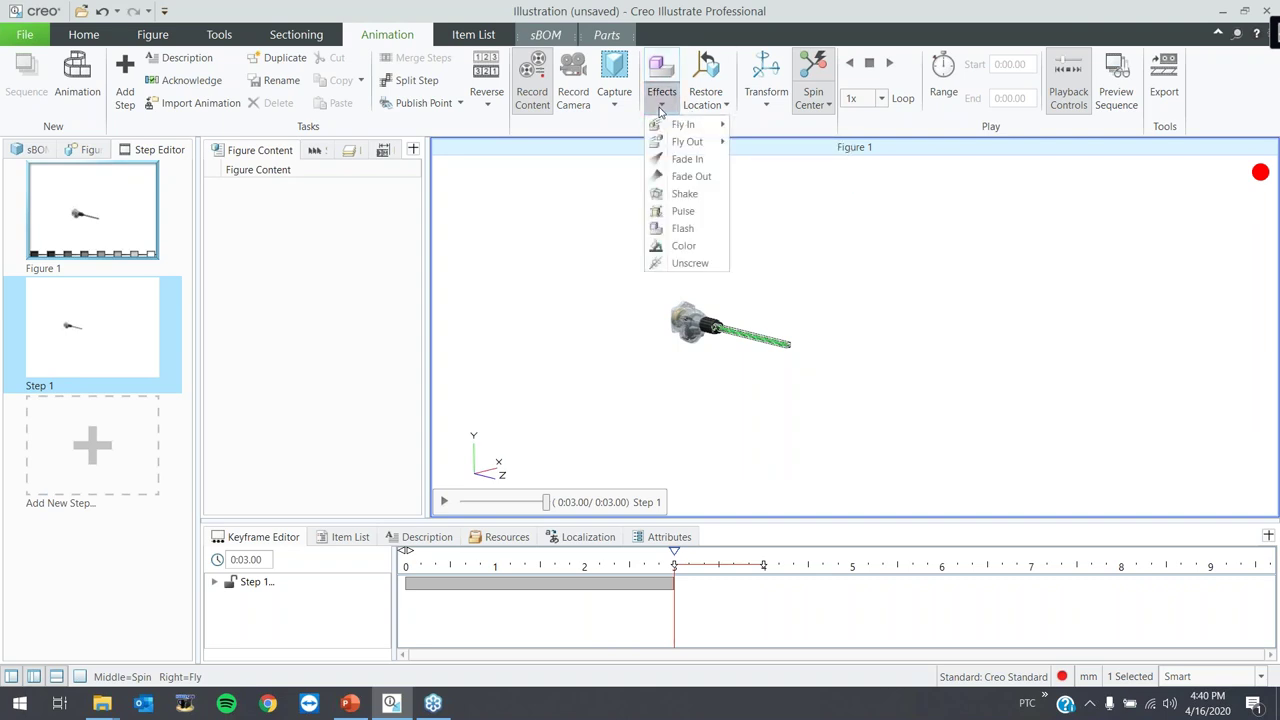
click(673, 264)
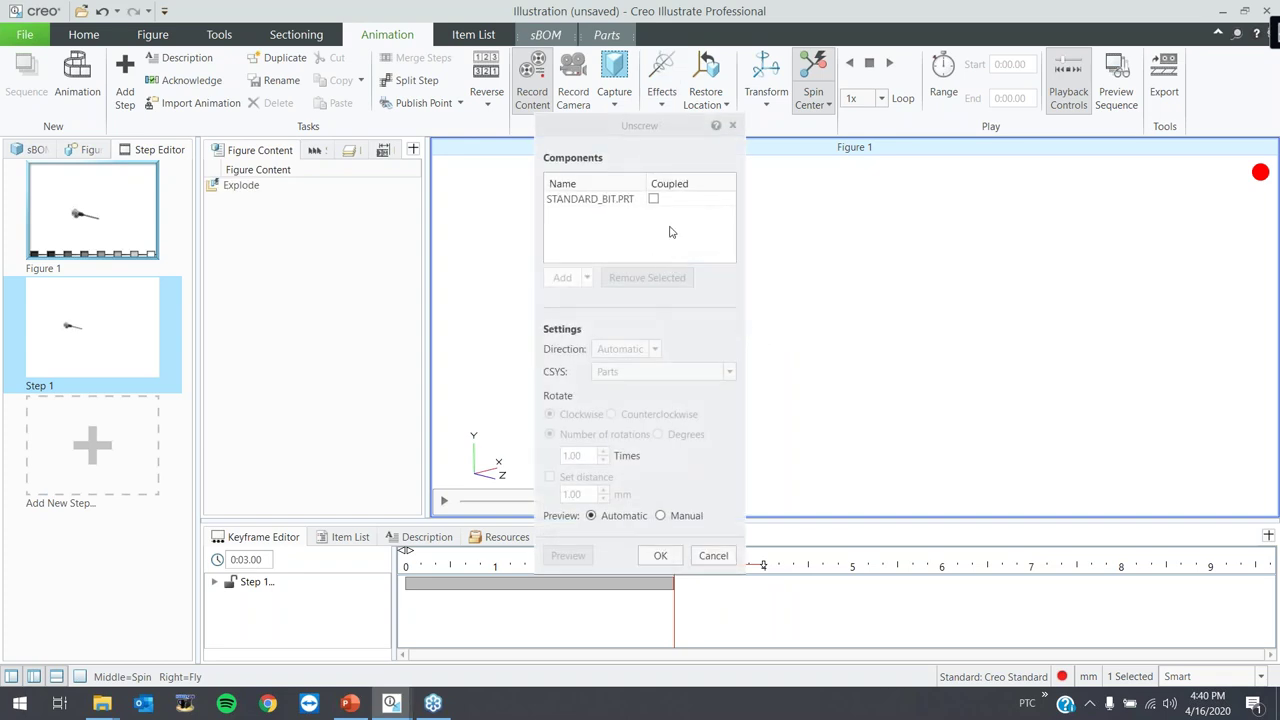
click(626, 349)
click(626, 349)
click(620, 349)
click(631, 440)
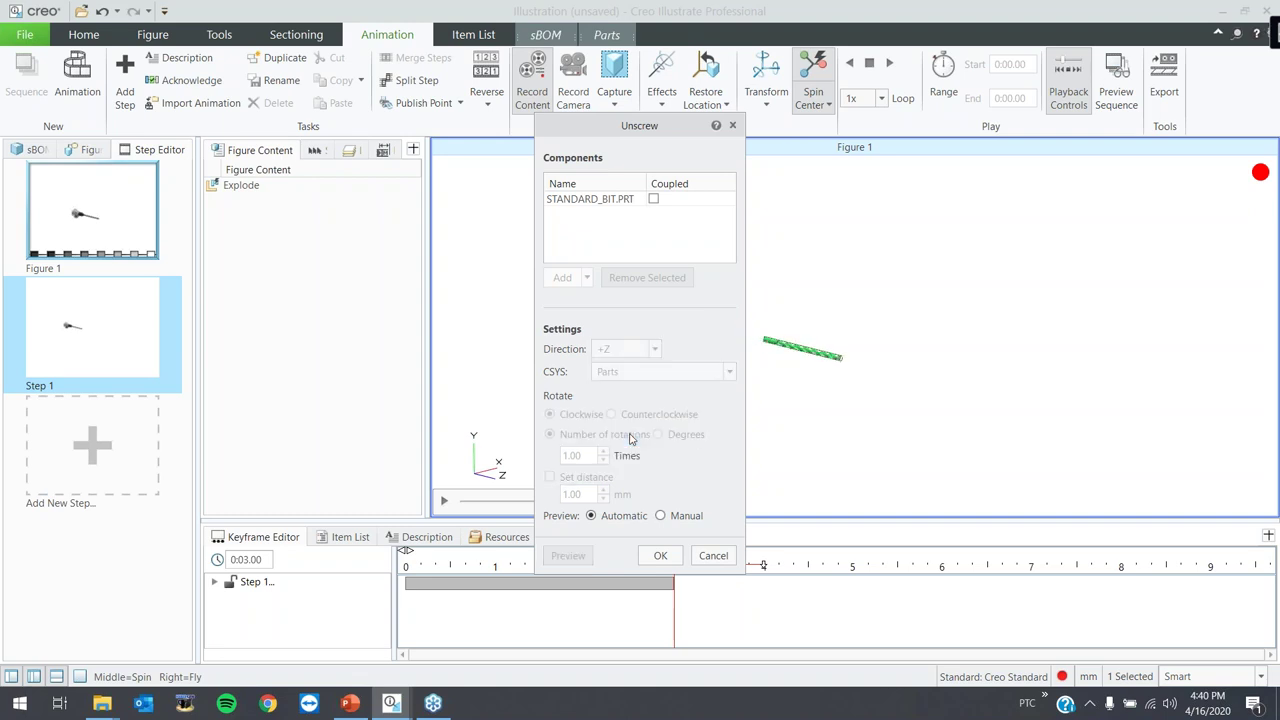
click(621, 372)
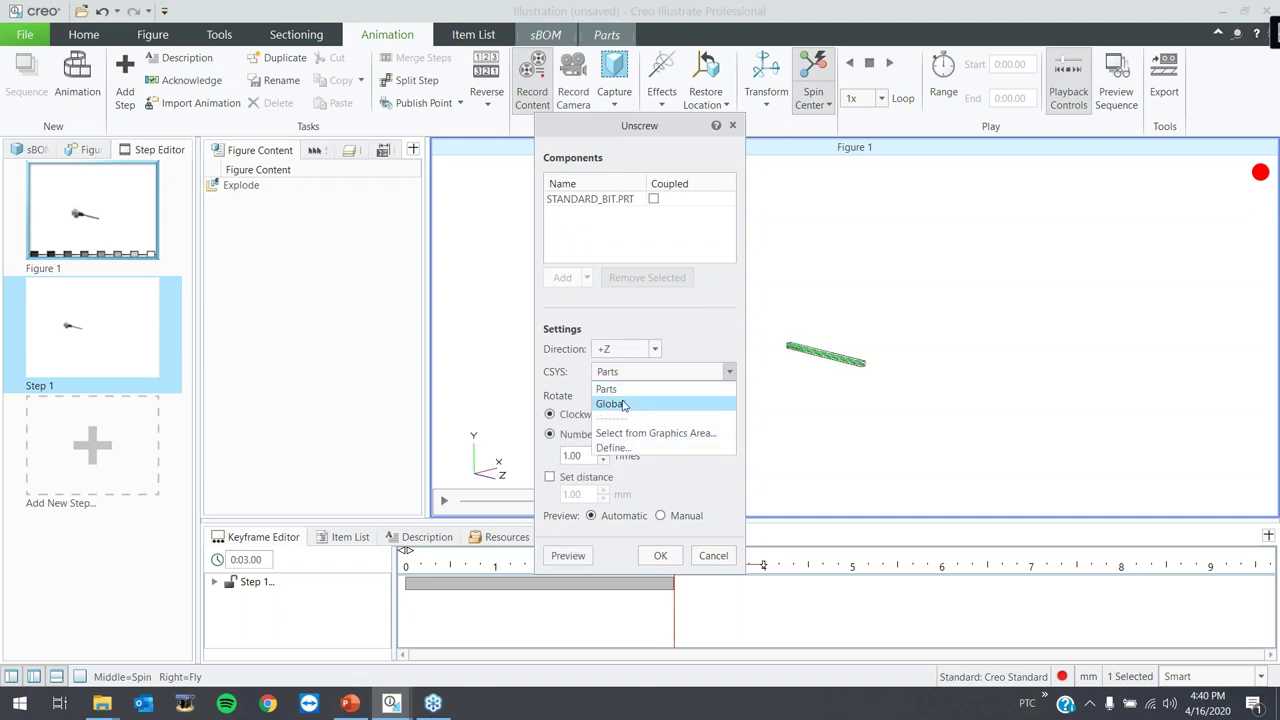
click(624, 404)
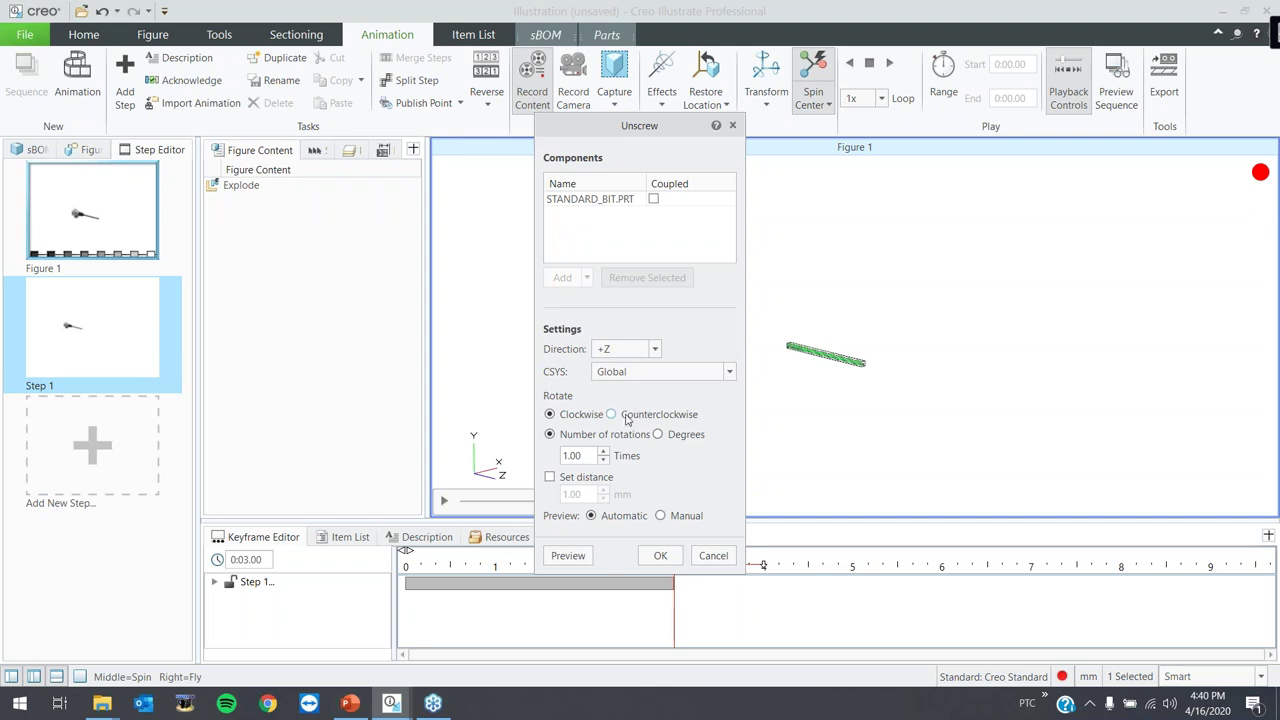
- Set the unscrew to counterclockwise, 3 rotations and a 350 mm distance, and apply it to the drill bit
click(626, 419)
double_click(603, 451)
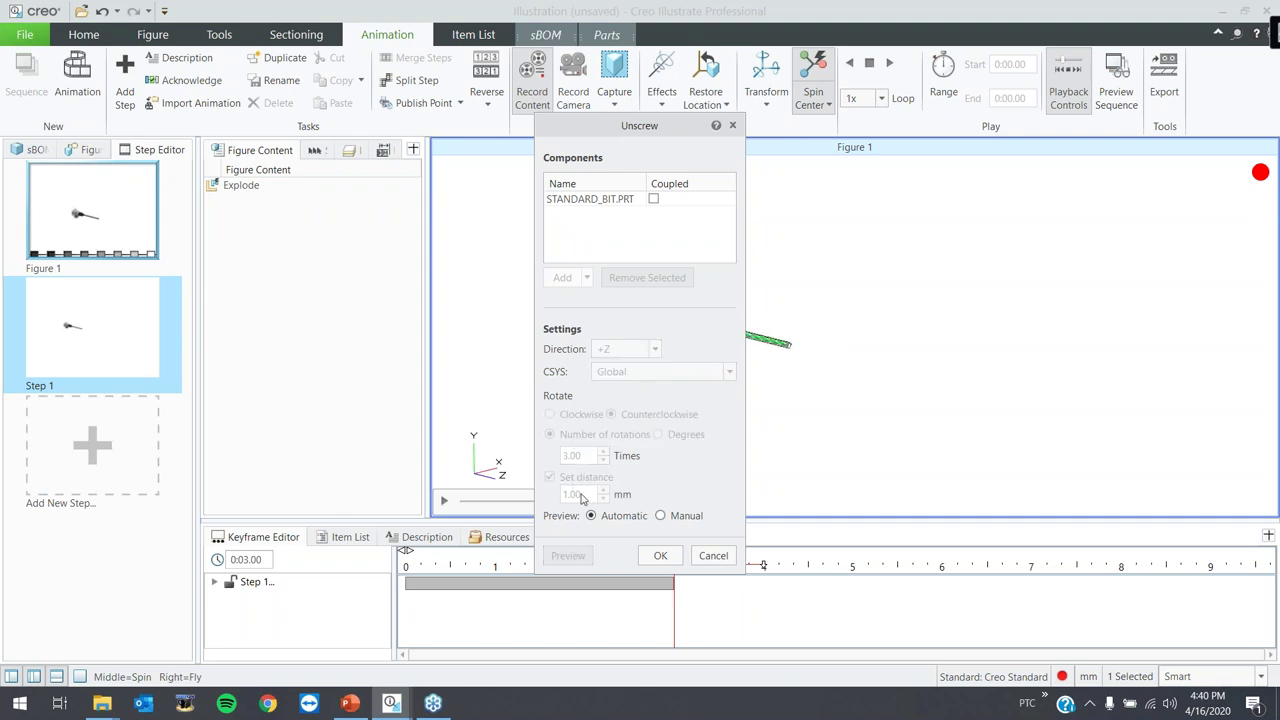
click(552, 477)
text(350)
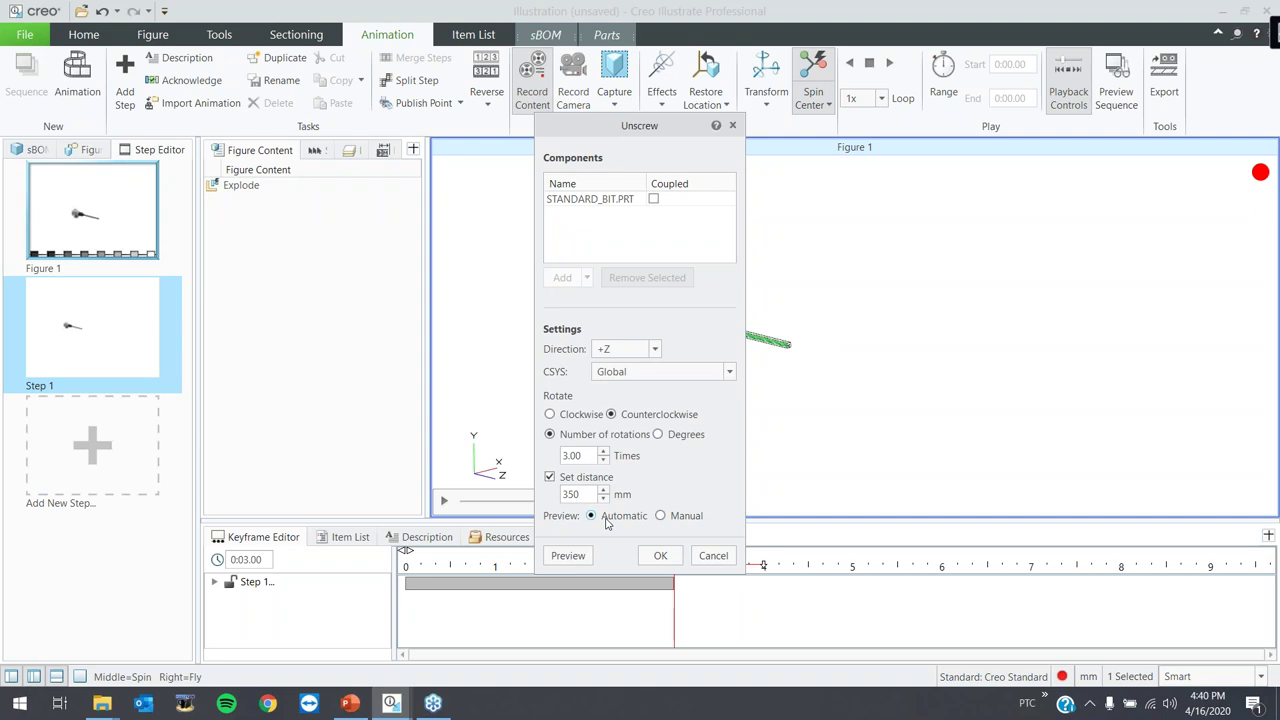
click(652, 559)
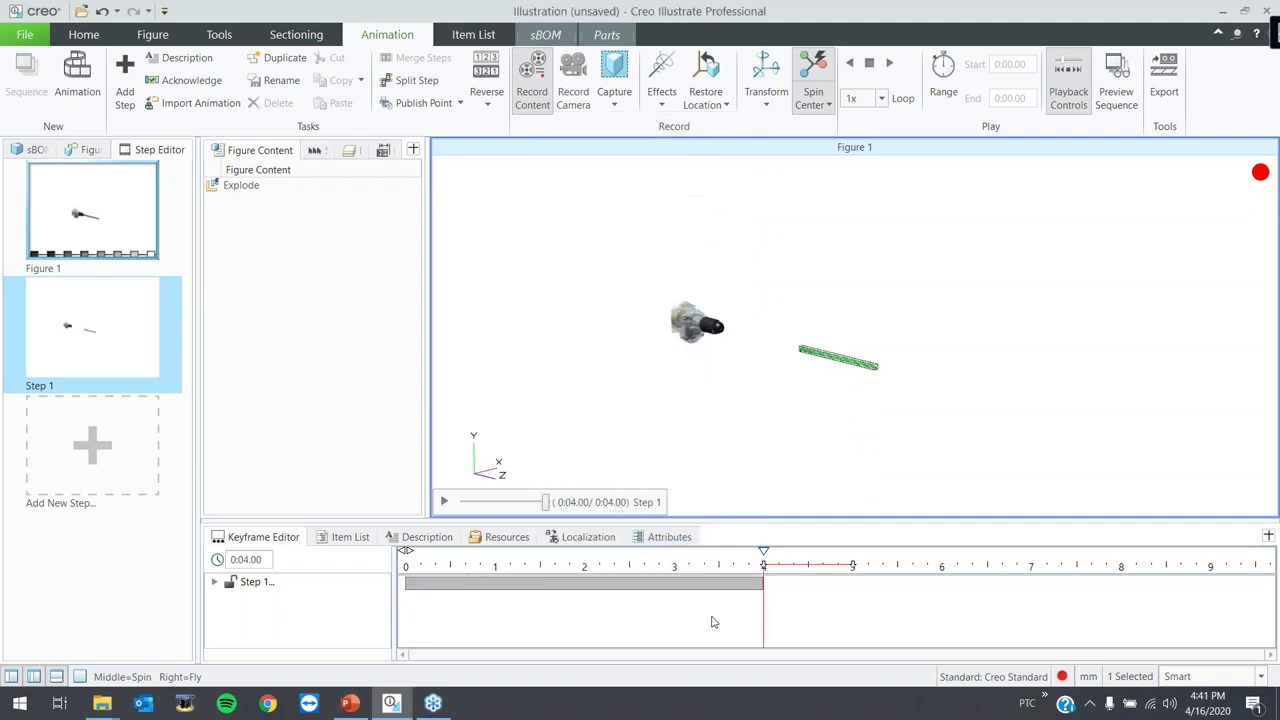
- Play Step 1, and retime the drill bit's keyframes so the flash starts at 0 s and the unscrew at 1 s
click(443, 502)
click(216, 581)
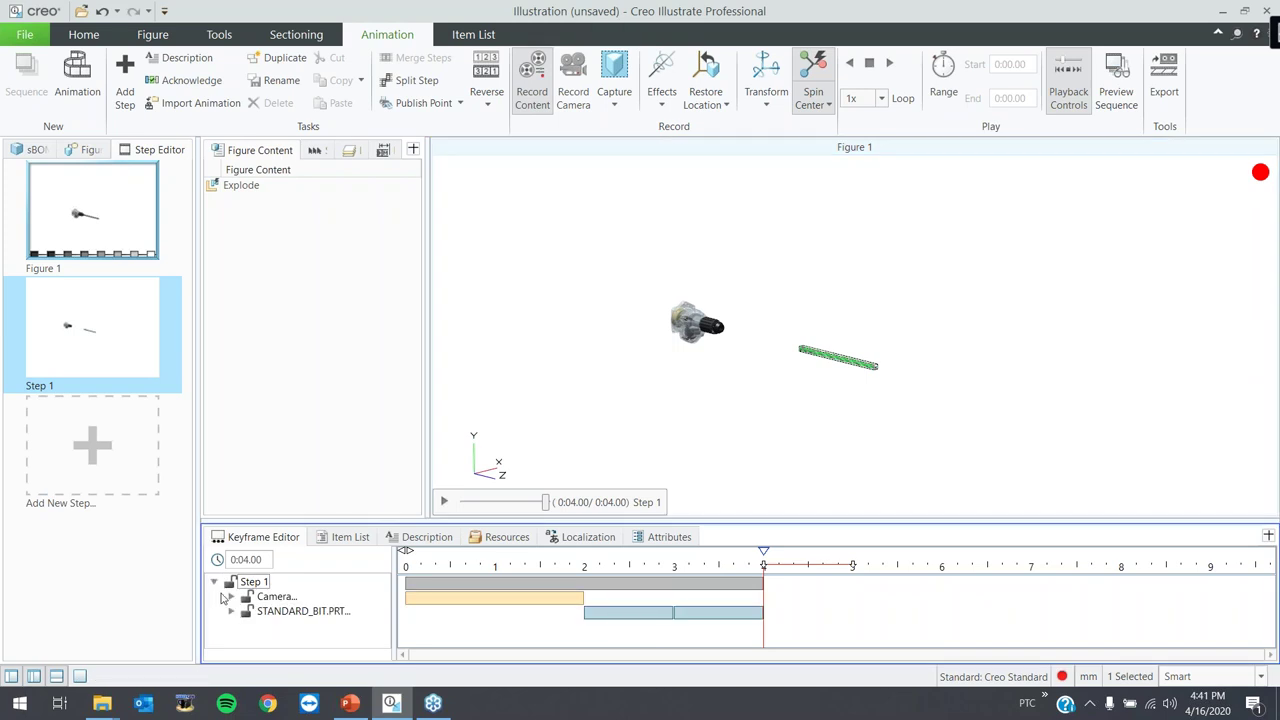
click(600, 612)
drag(600, 612, 416, 607)
click(693, 612)
drag(693, 612, 497, 614)
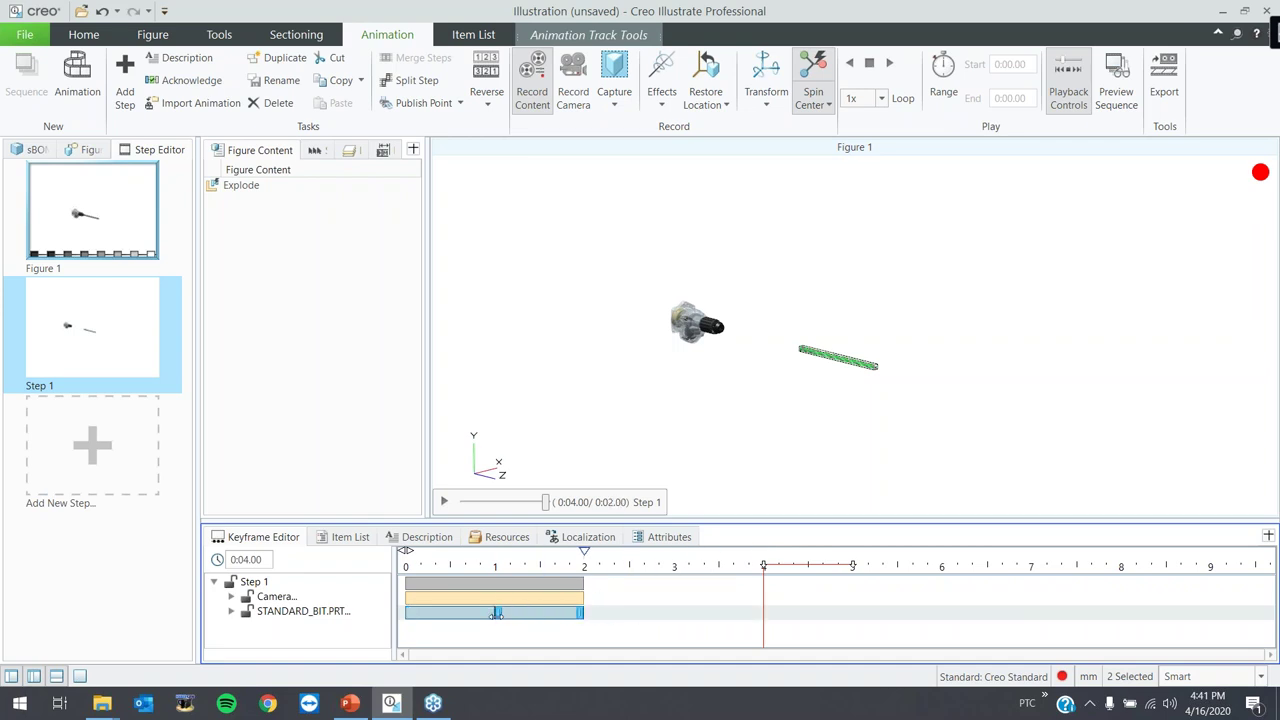
- Play back Step 1 to check the drill bit's effects running together with the camera move
click(444, 501)
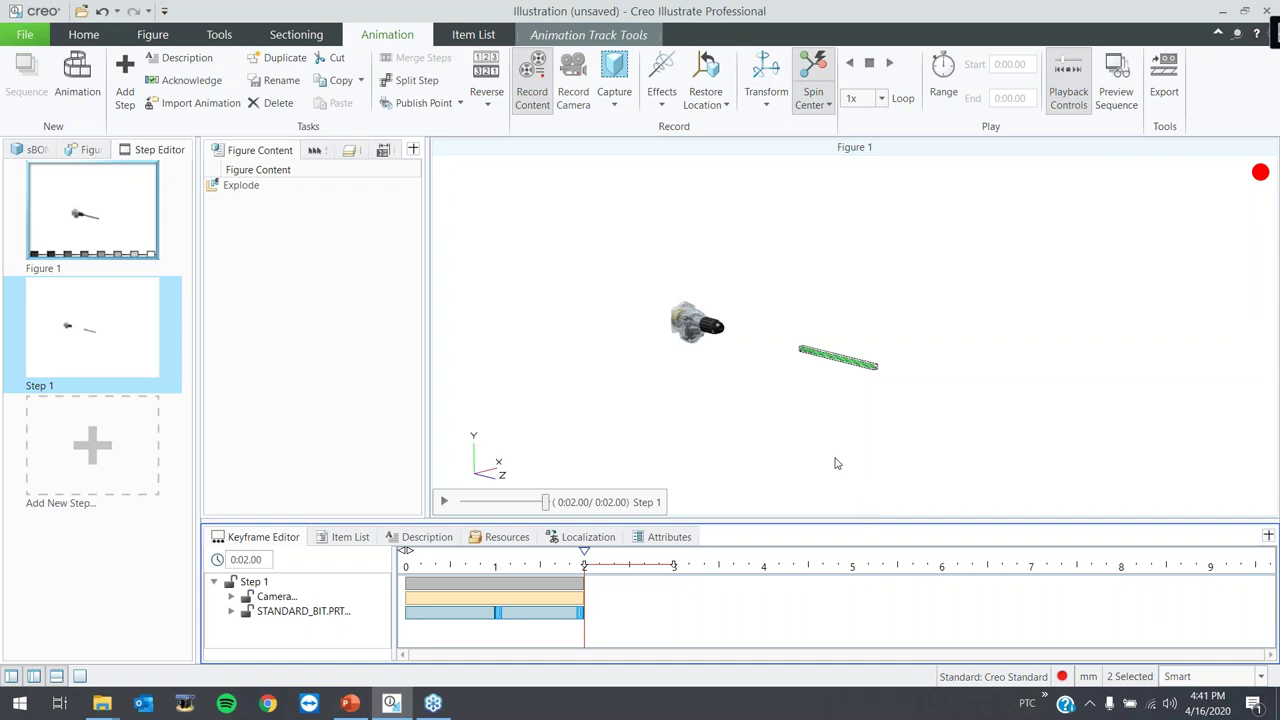
click(830, 422)
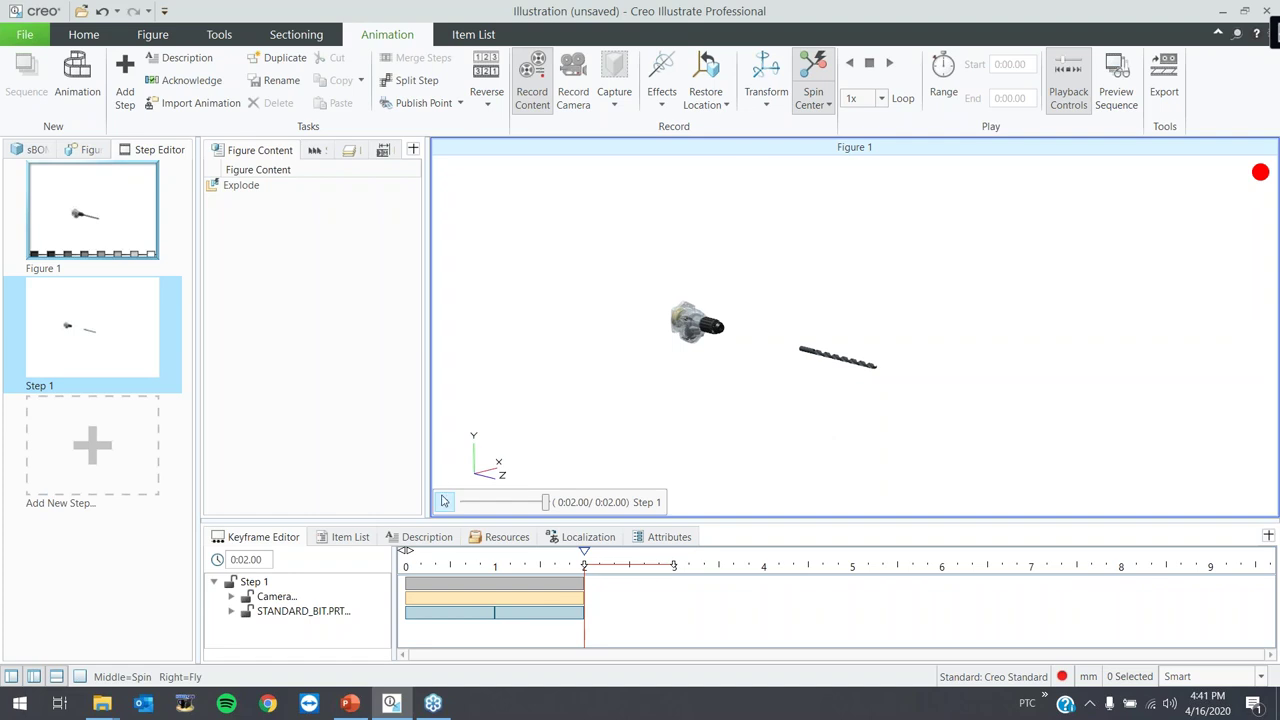
click(445, 502)
- Rename Step 1 to Disassemble Standart Bit and add a new animation step after it
right_click(50, 368)
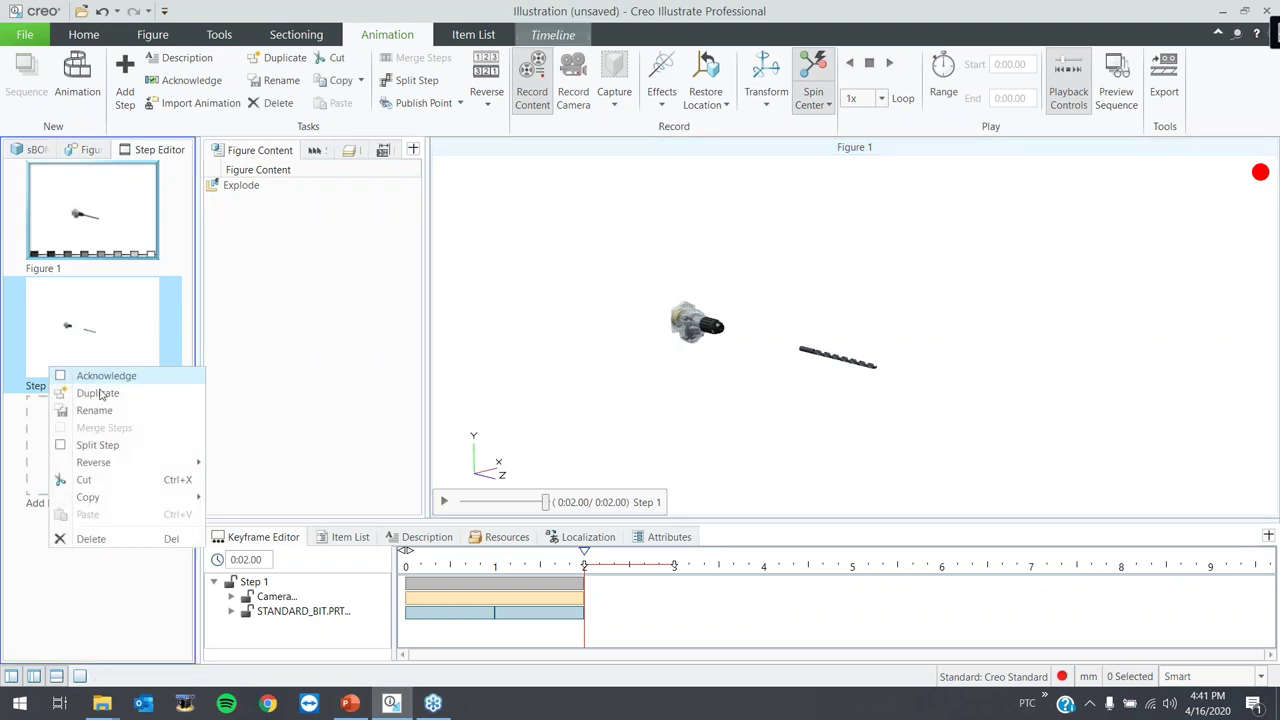
click(94, 410)
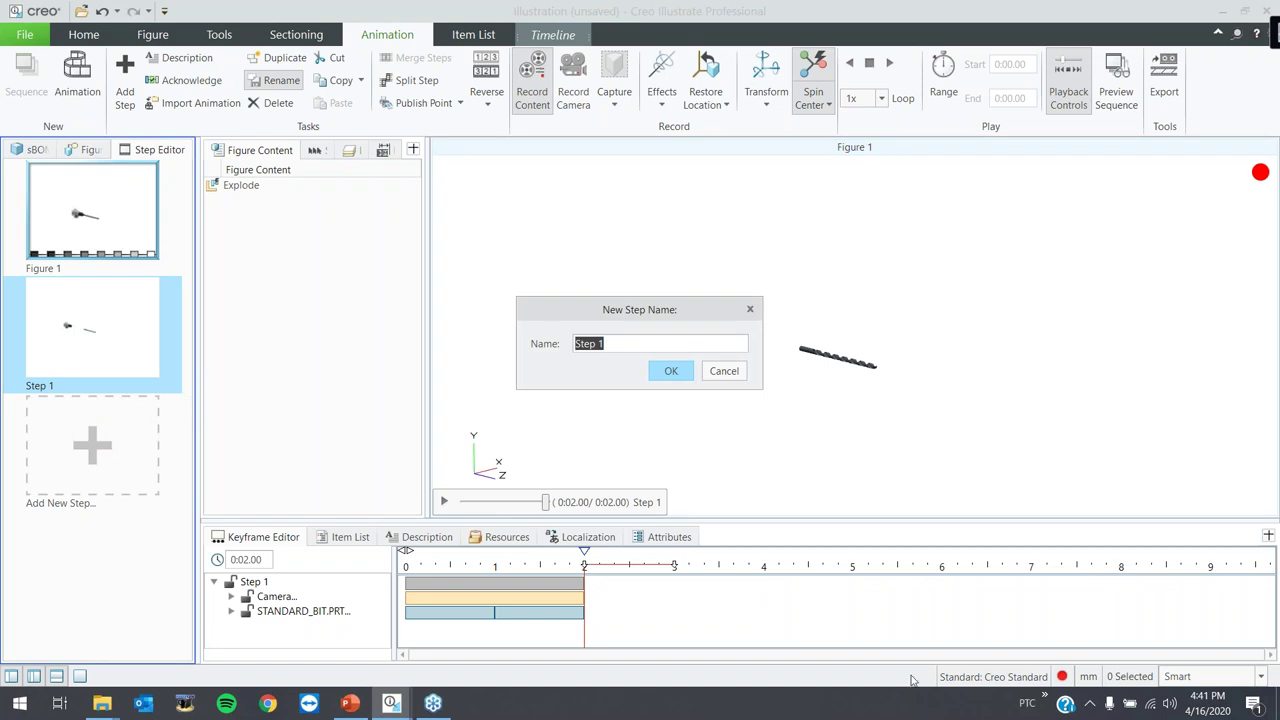
text(Dia)
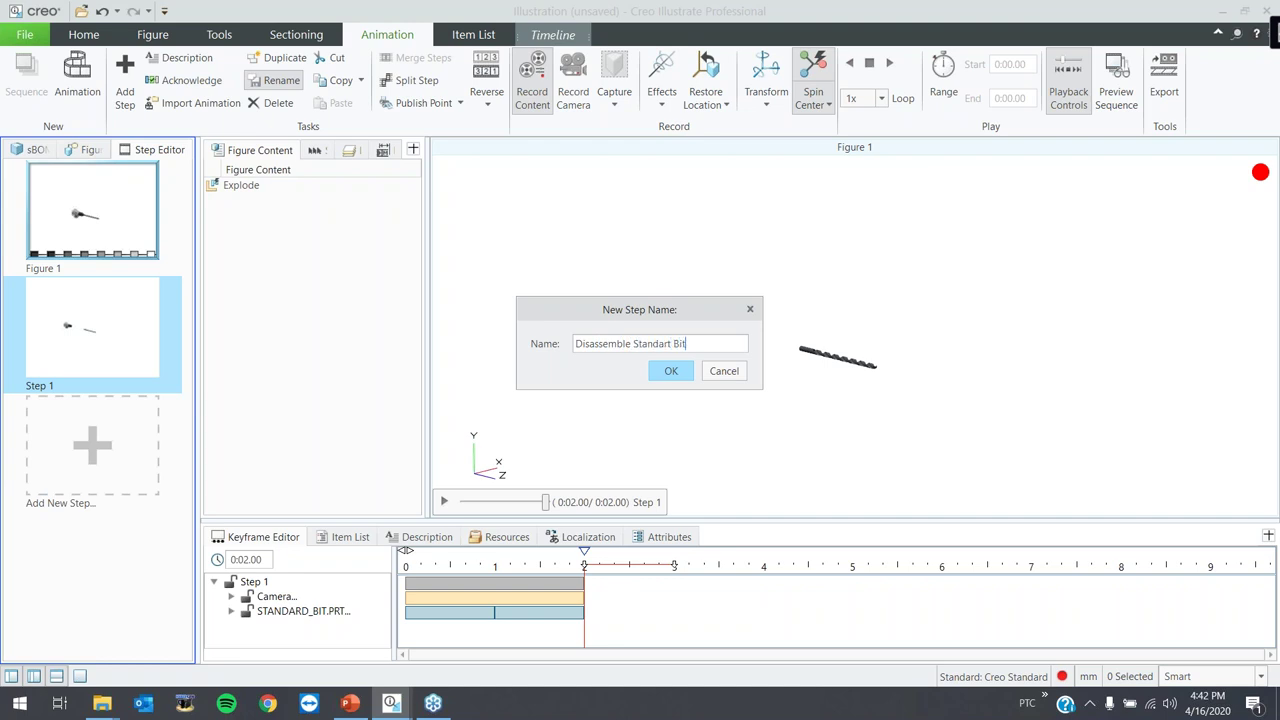
key(Return)
click(110, 480)
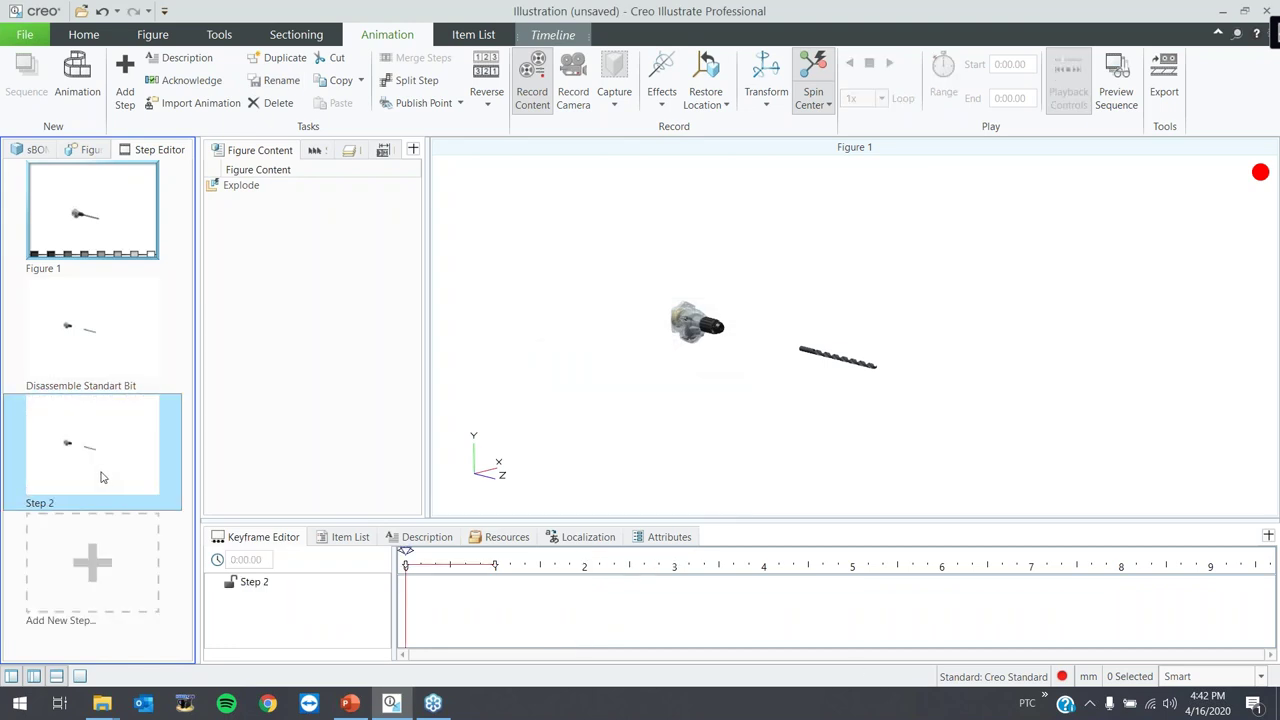
- Add a magenta Flash effect to the black chuck collar on the gearbox in Step 2
click(733, 340)
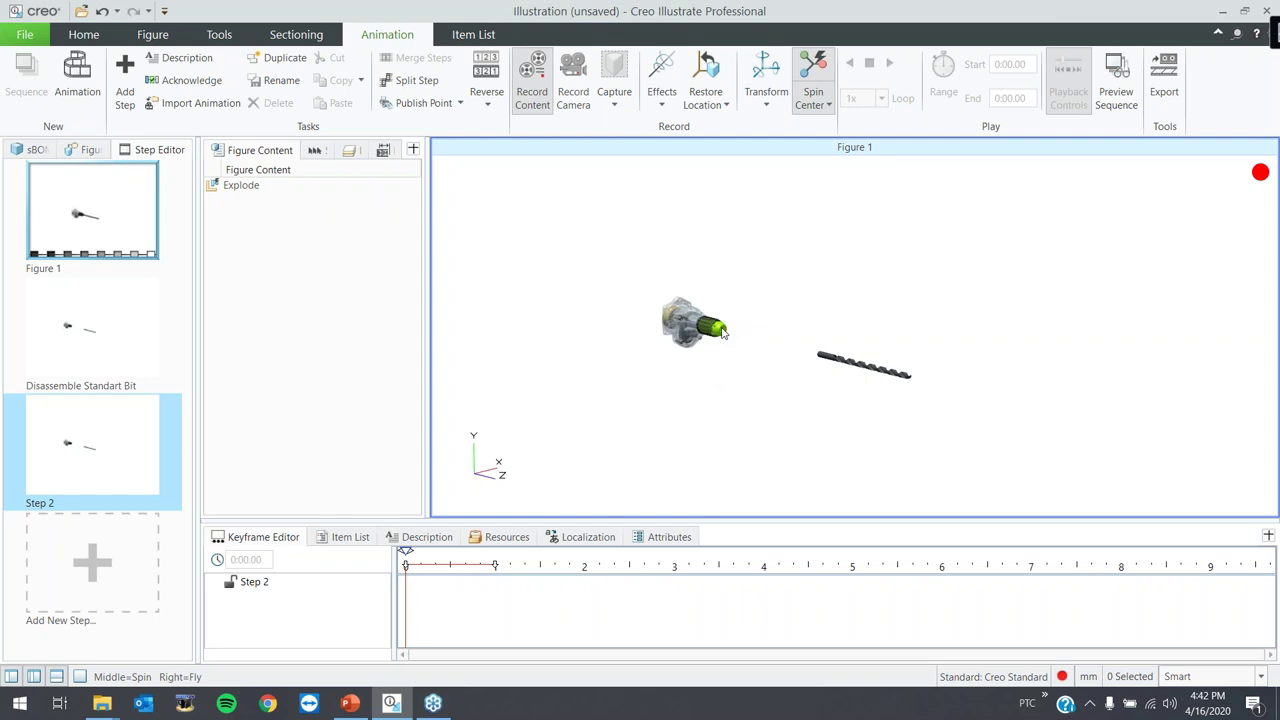
scroll(724, 334, up, 2)
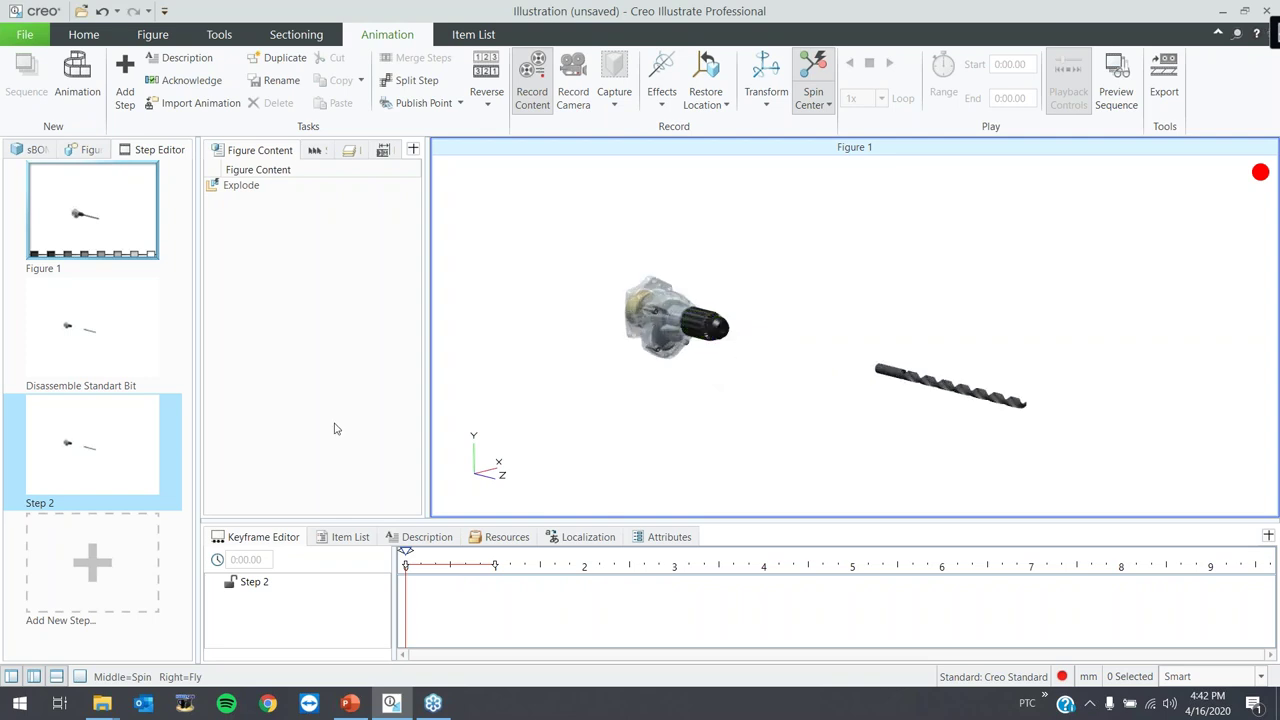
scroll(661, 379, down, 2)
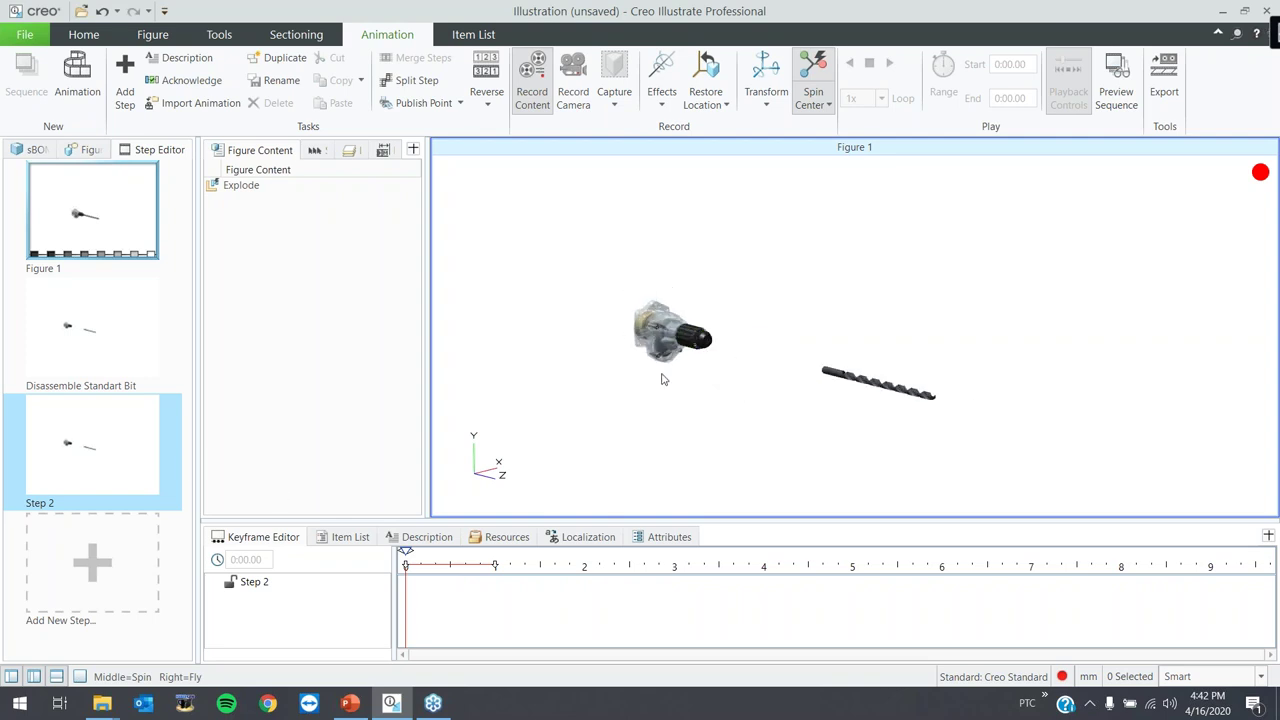
click(703, 340)
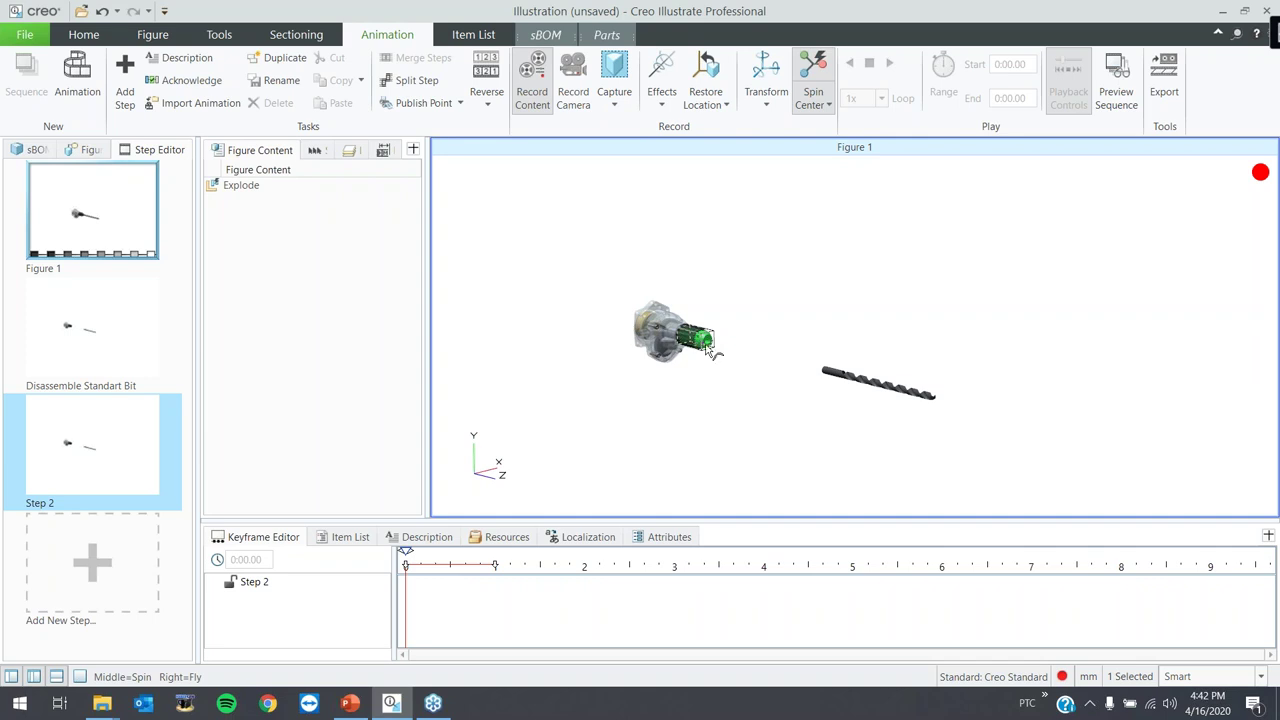
scroll(705, 338, up, 2)
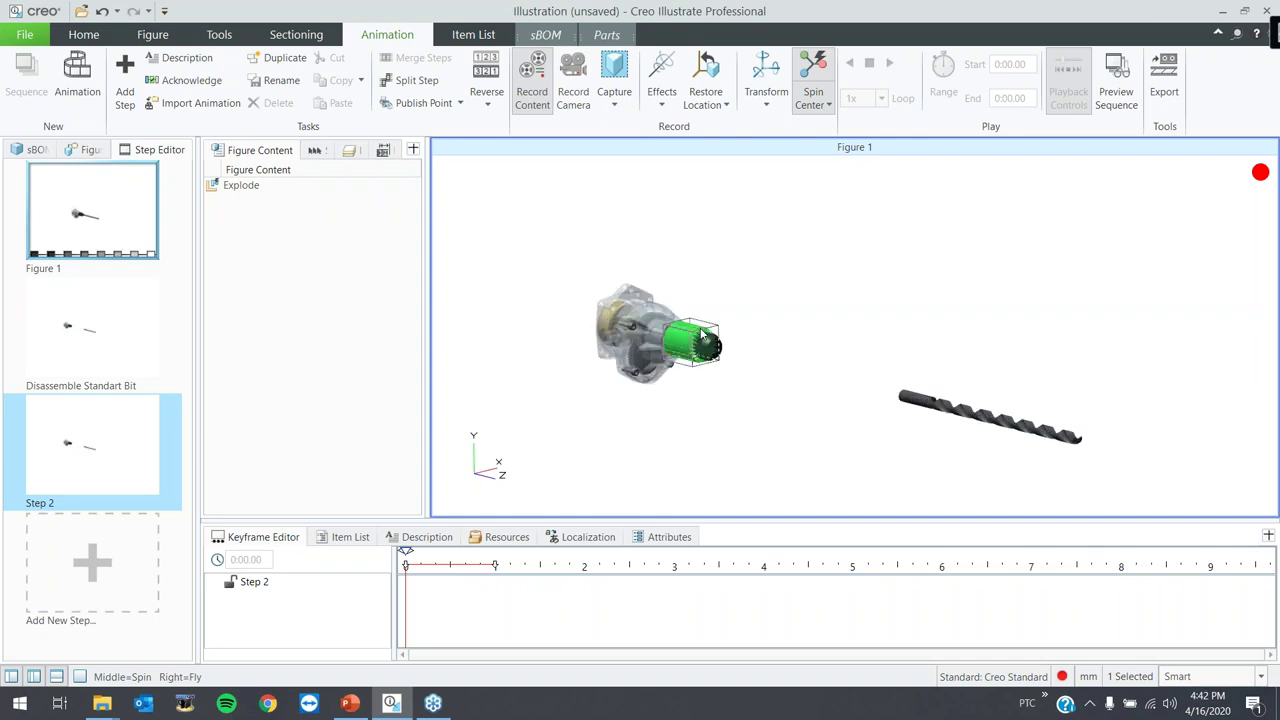
scroll(727, 306, down, 2)
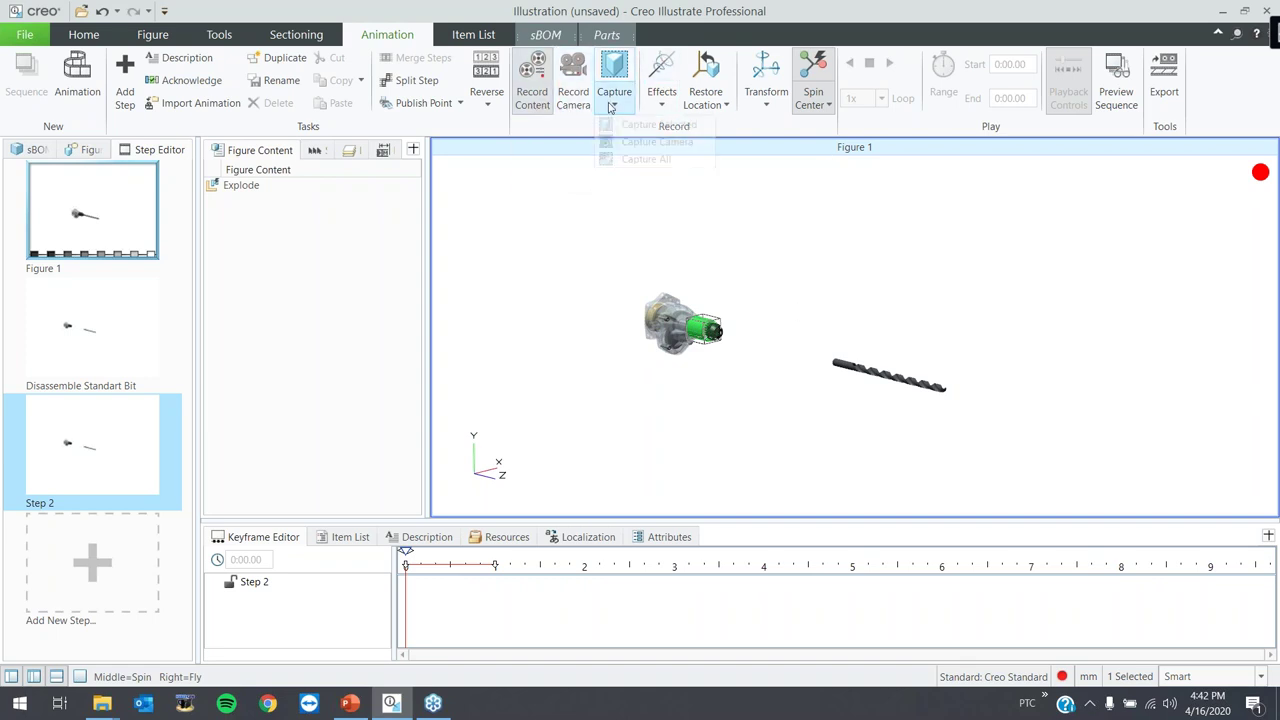
click(650, 104)
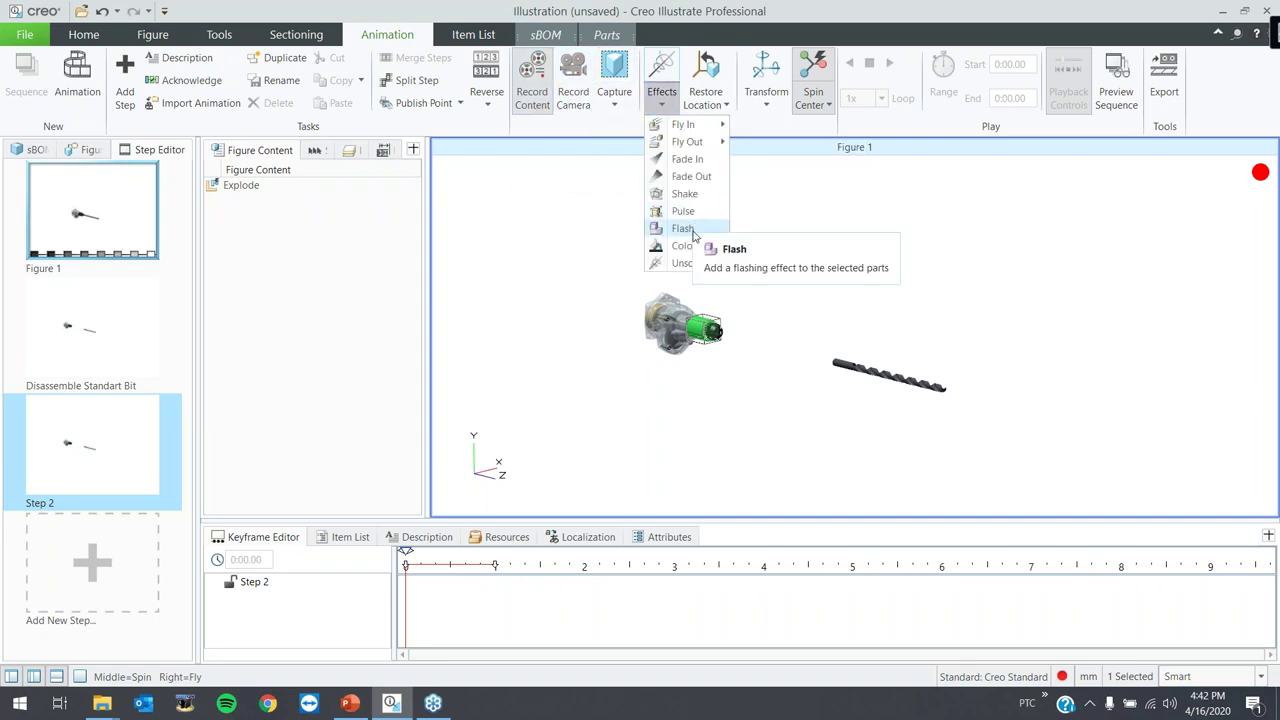
click(695, 231)
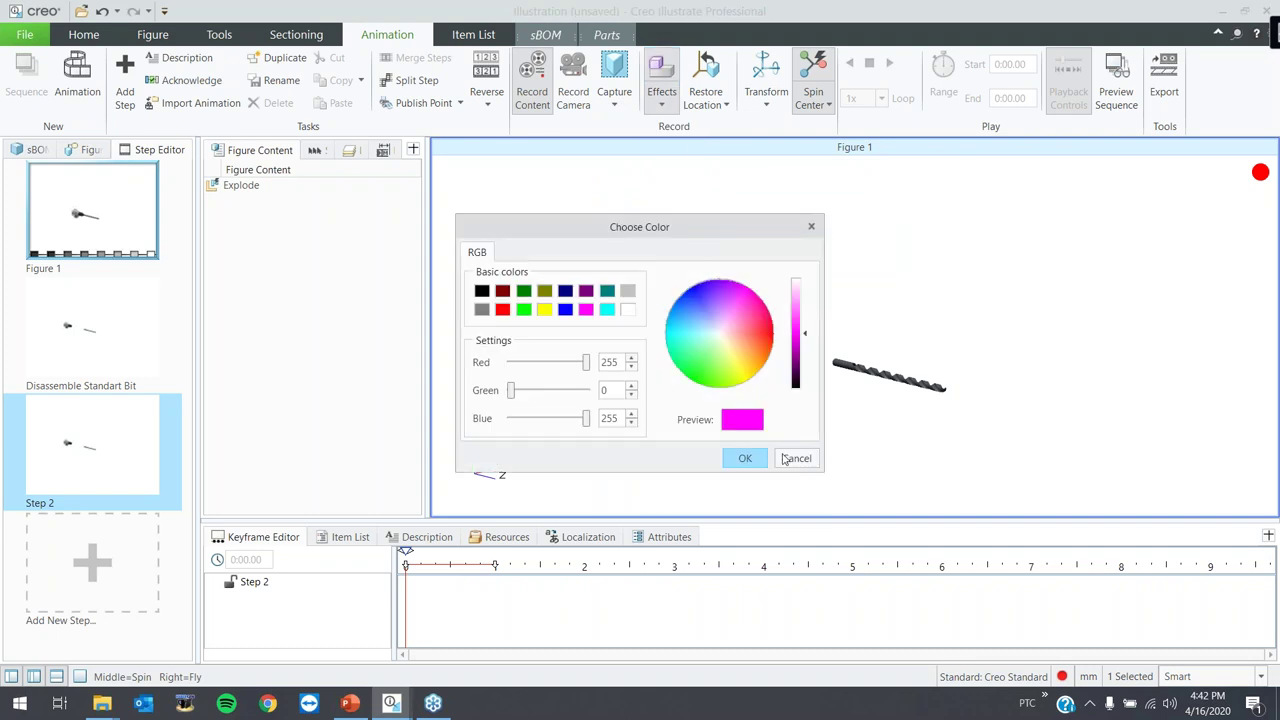
click(748, 458)
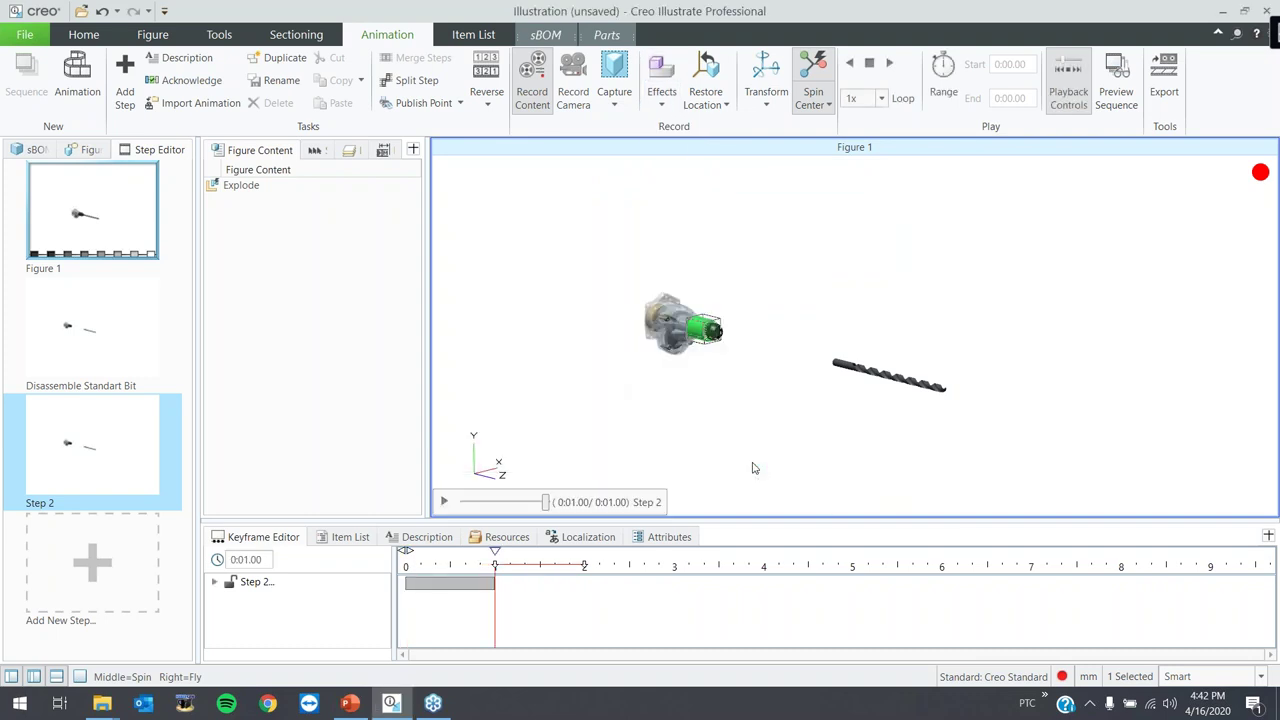
- Start an Unscrew effect on the chuck collar in Step 2 with direction +Z and the Global coordinate system
click(760, 106)
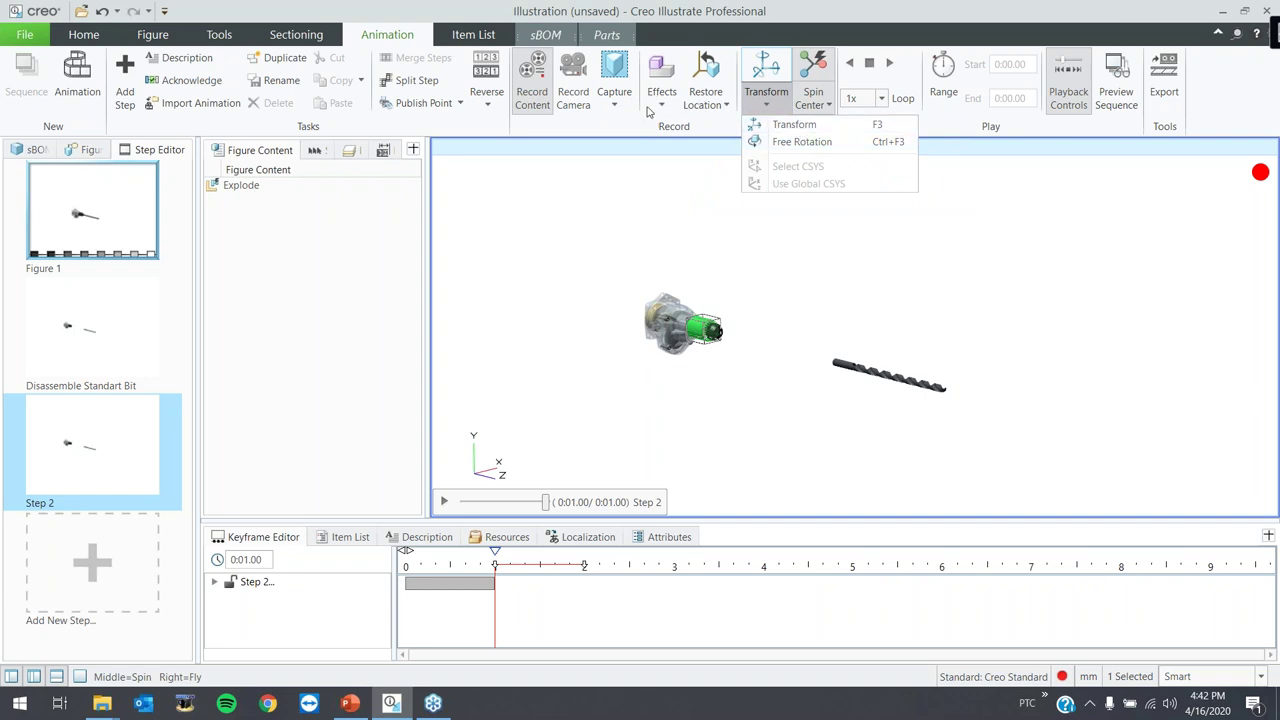
click(705, 97)
click(662, 95)
click(662, 95)
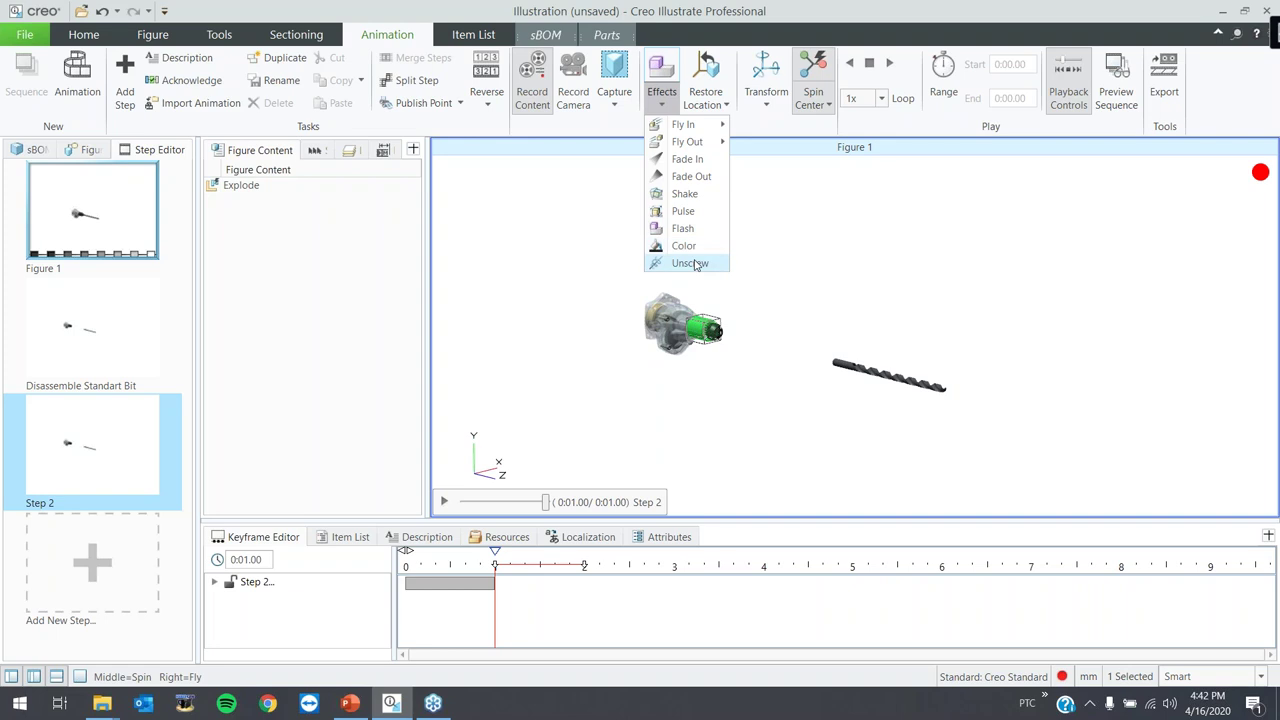
click(690, 263)
click(621, 349)
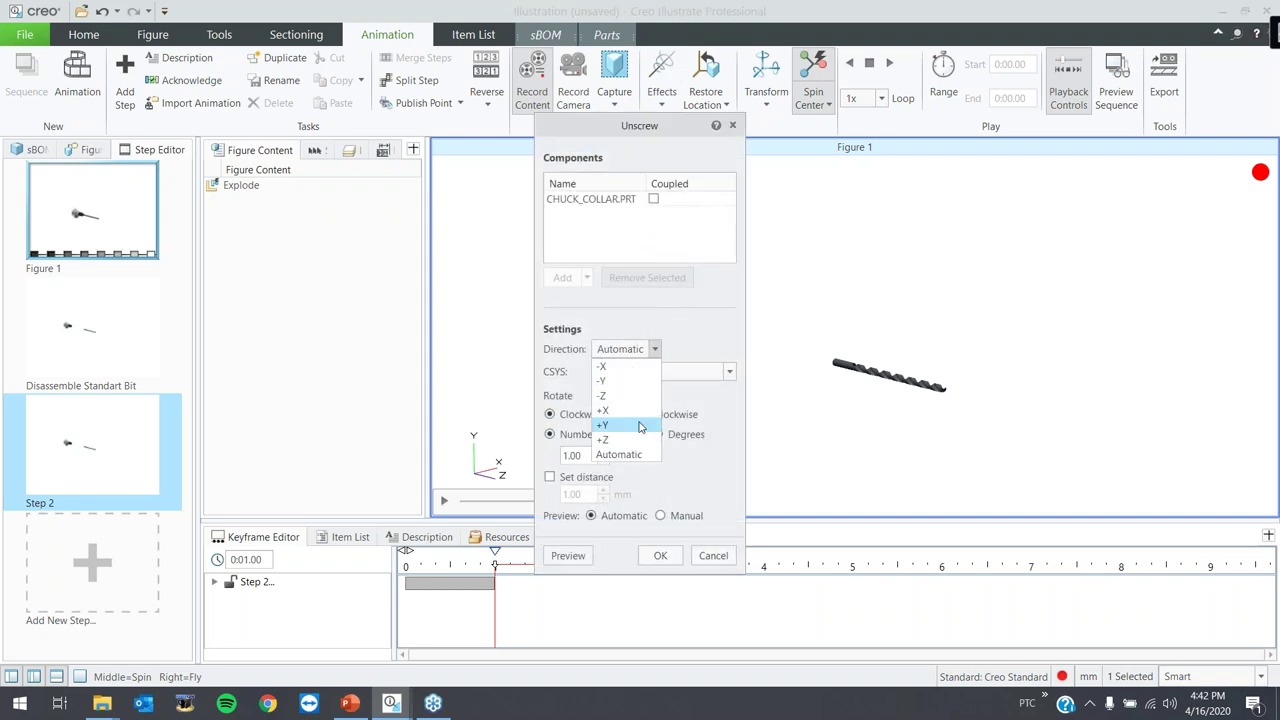
click(632, 442)
click(640, 371)
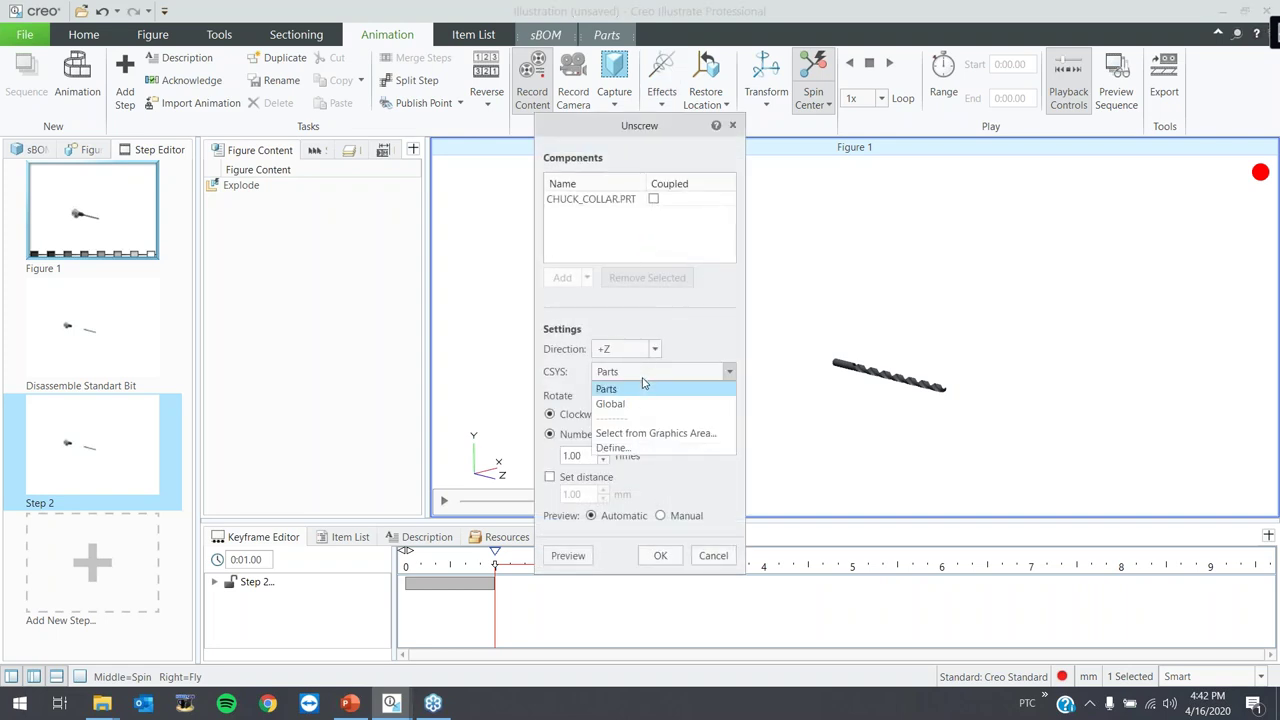
click(641, 404)
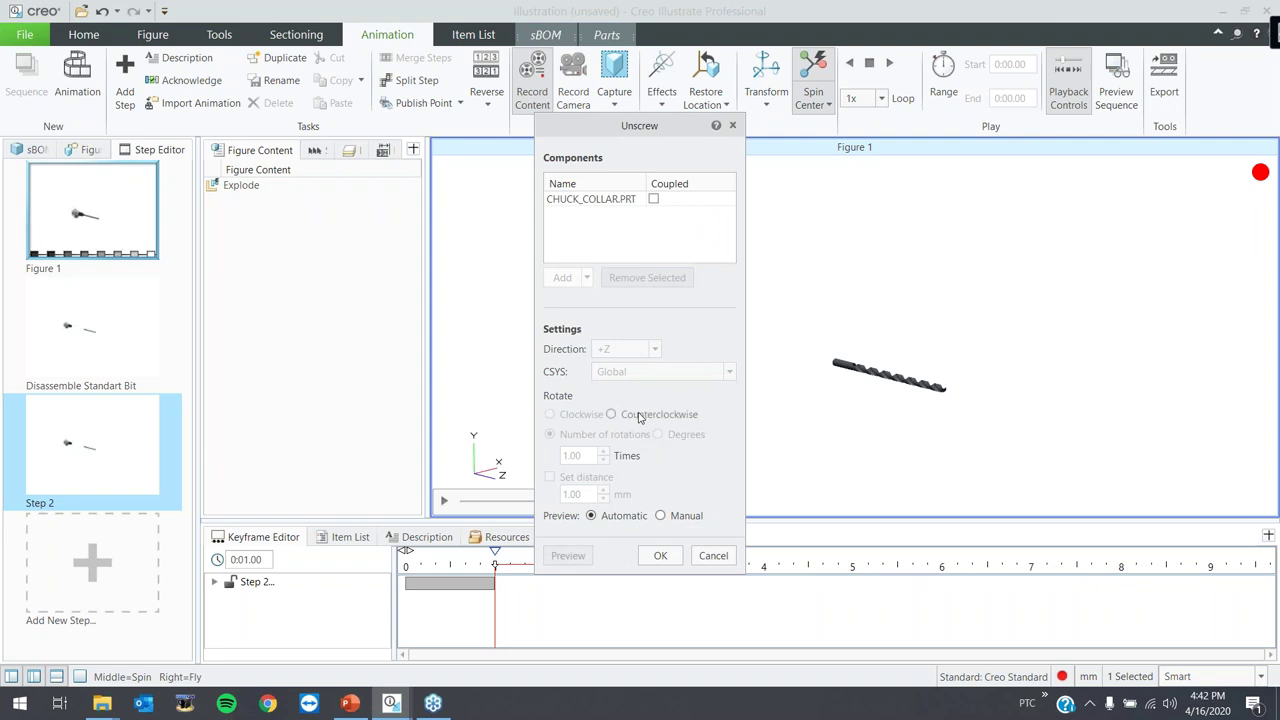
- Set the collar's unscrew to counterclockwise, 3 rotations and a 250 mm distance, preview it and apply the effect
click(643, 414)
double_click(592, 456)
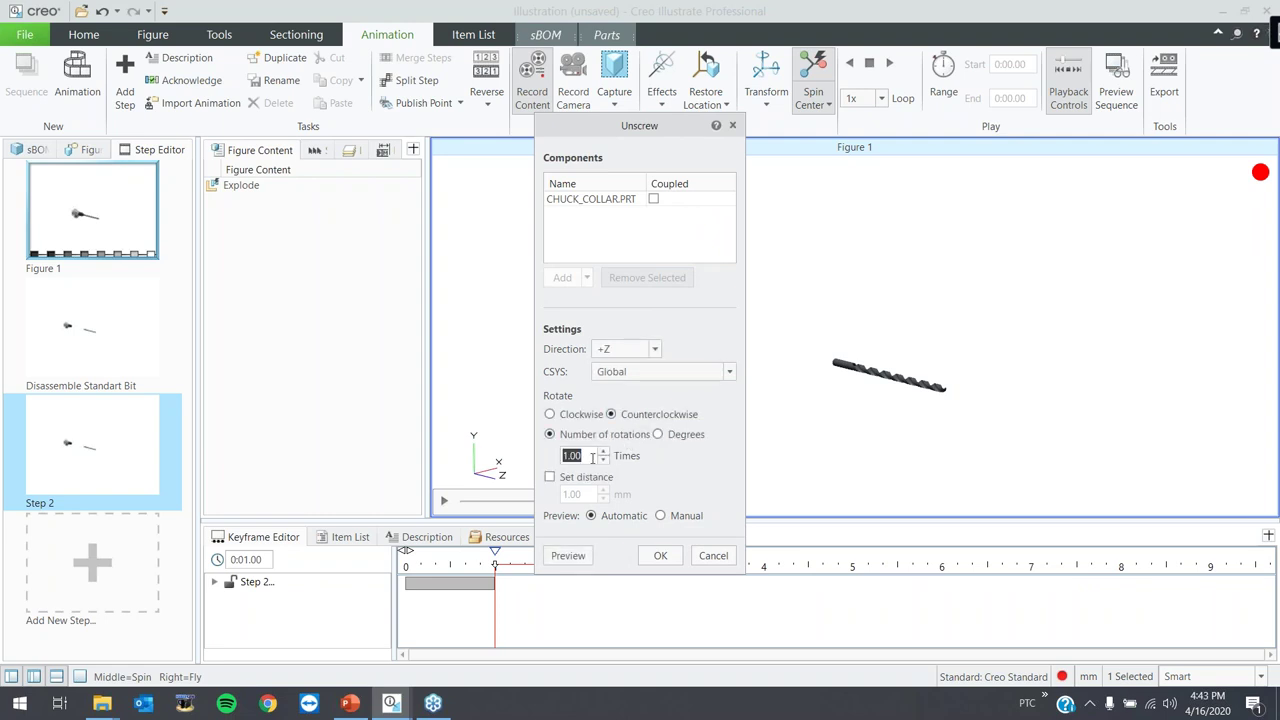
text(3)
click(558, 477)
double_click(575, 494)
text(250)
click(568, 555)
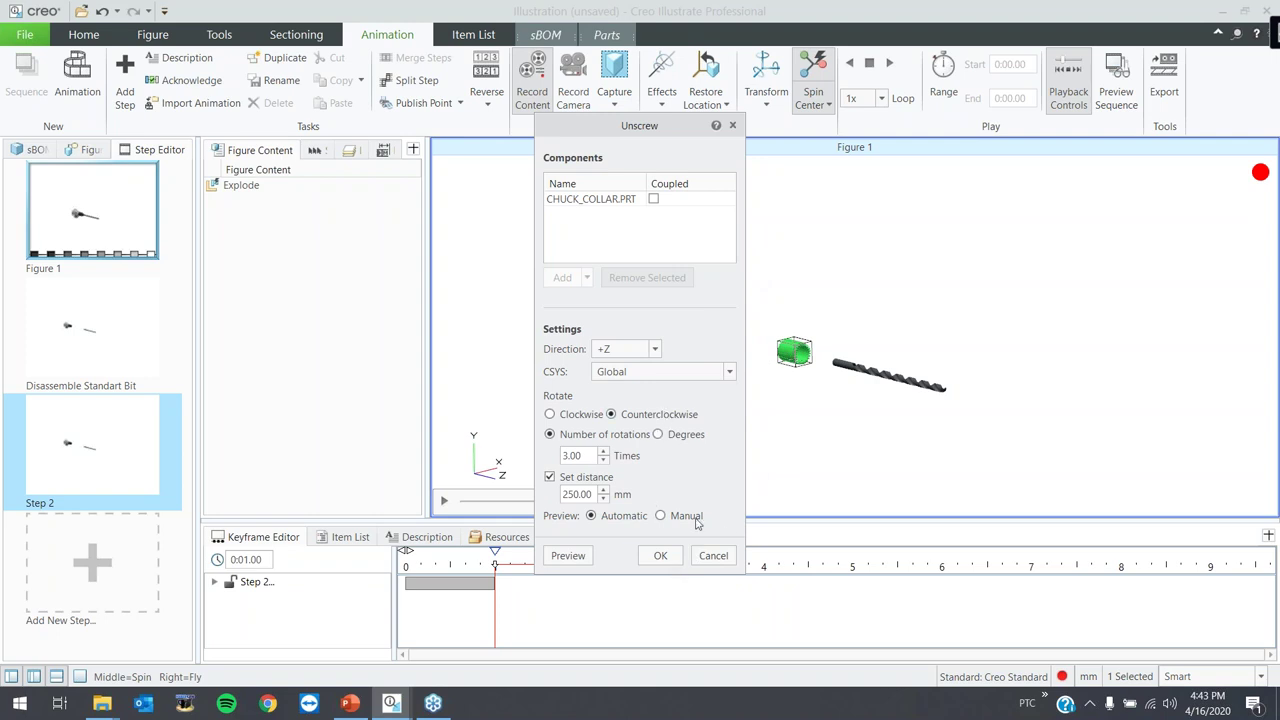
click(661, 555)
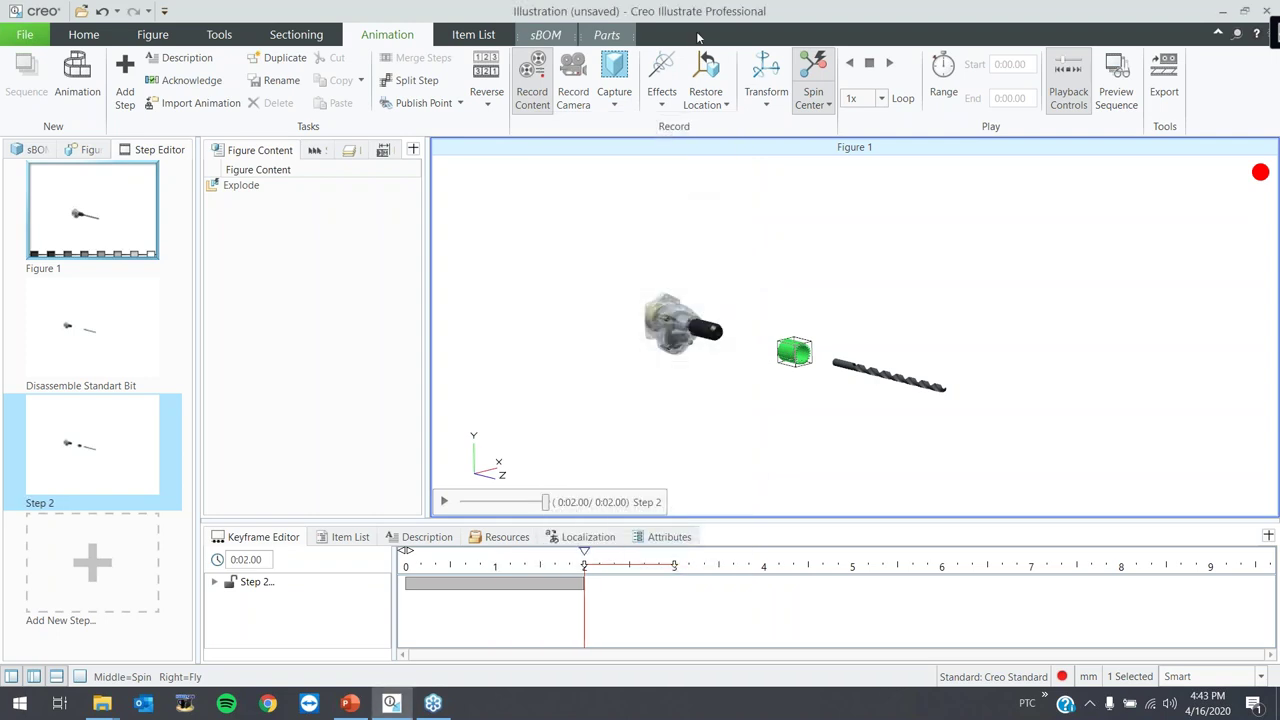
- Add a Pulse effect to the chuck collar after its unscrew, then clear the selection
click(653, 110)
click(683, 211)
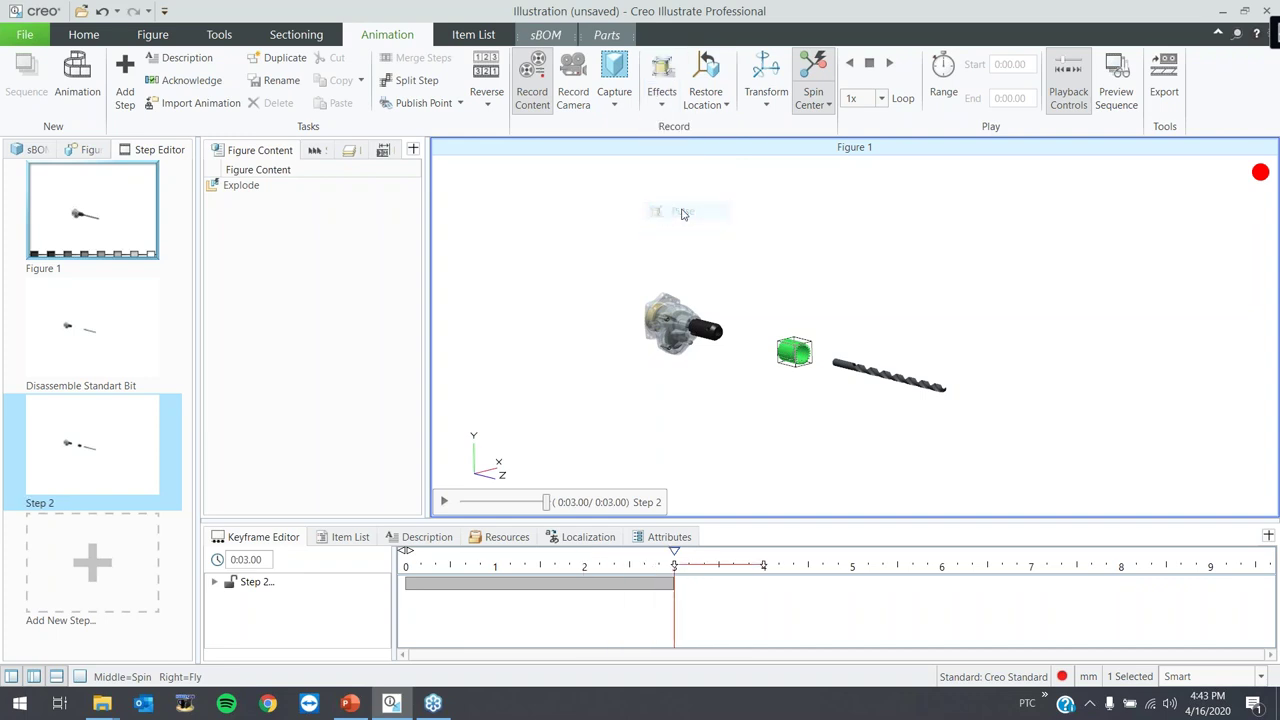
click(510, 440)
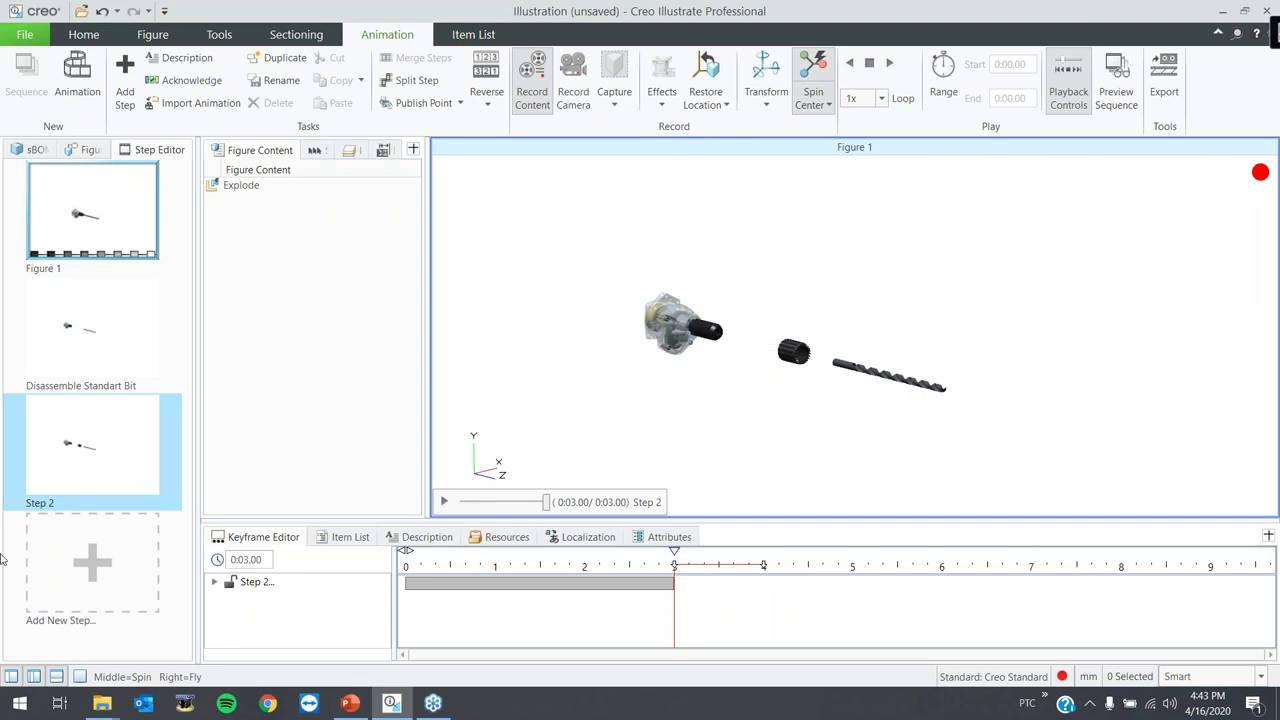
right_click(54, 499)
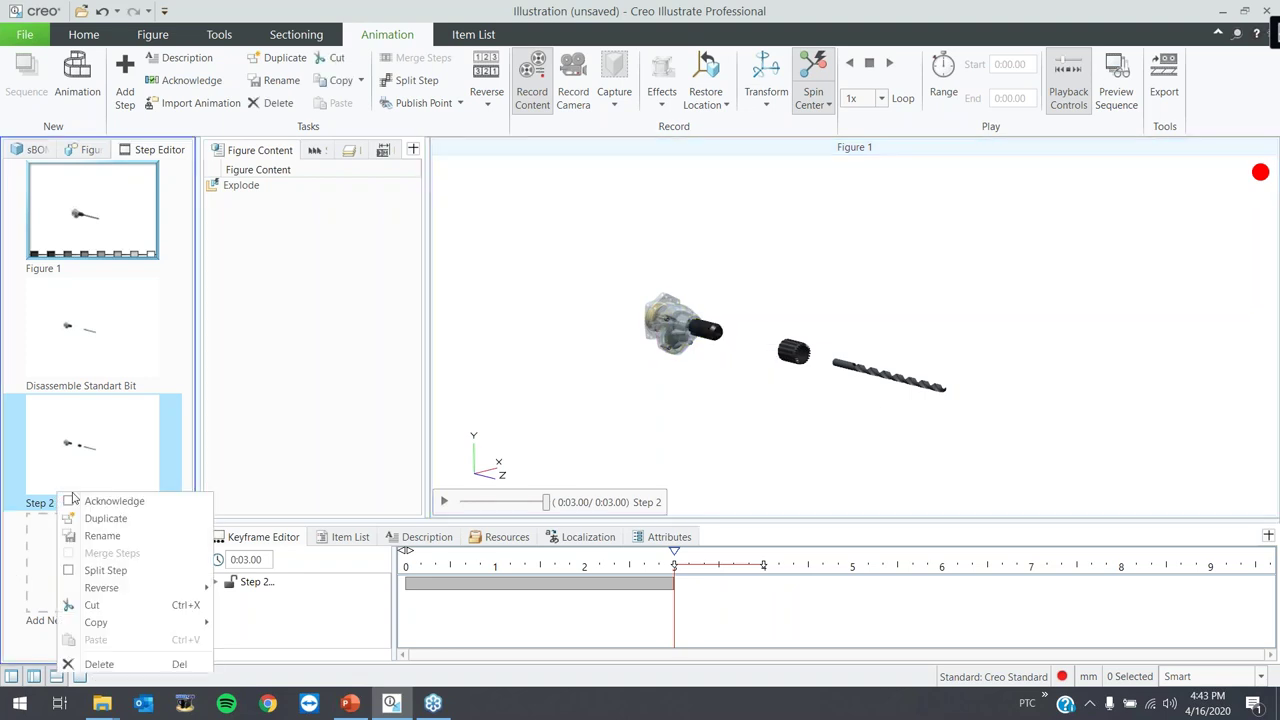
click(112, 536)
drag(699, 318, 558, 246)
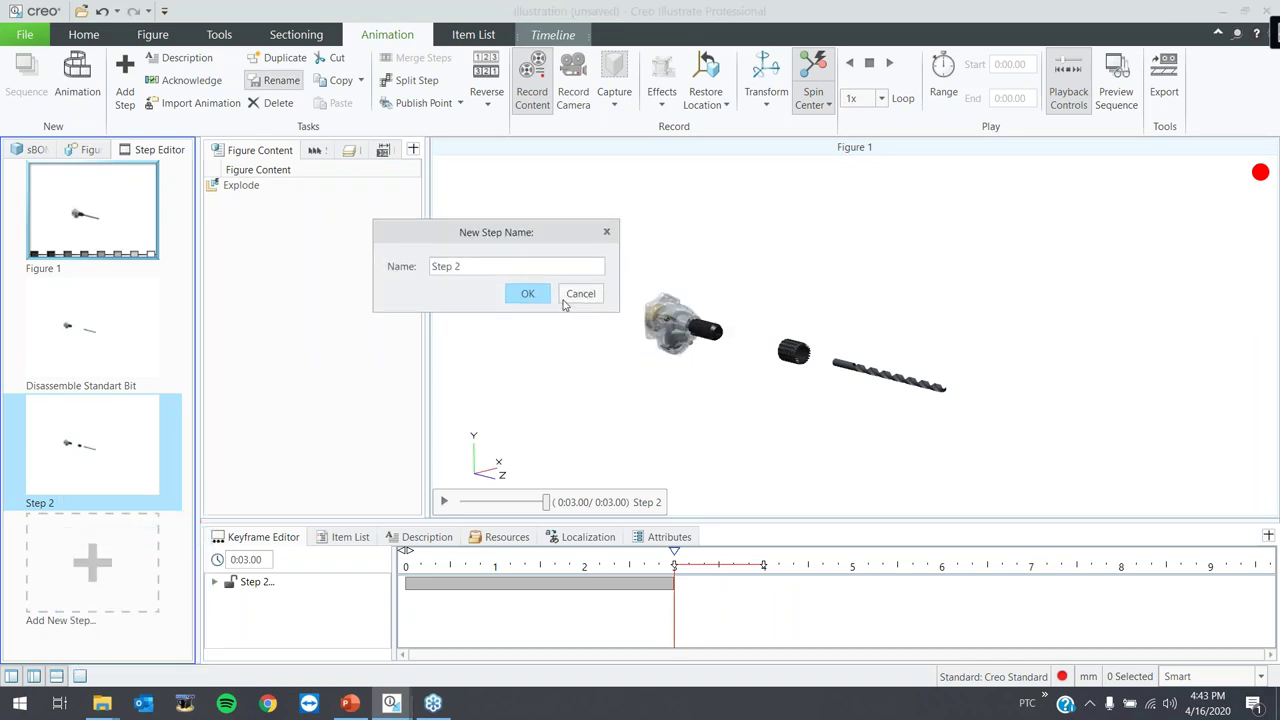
click(580, 293)
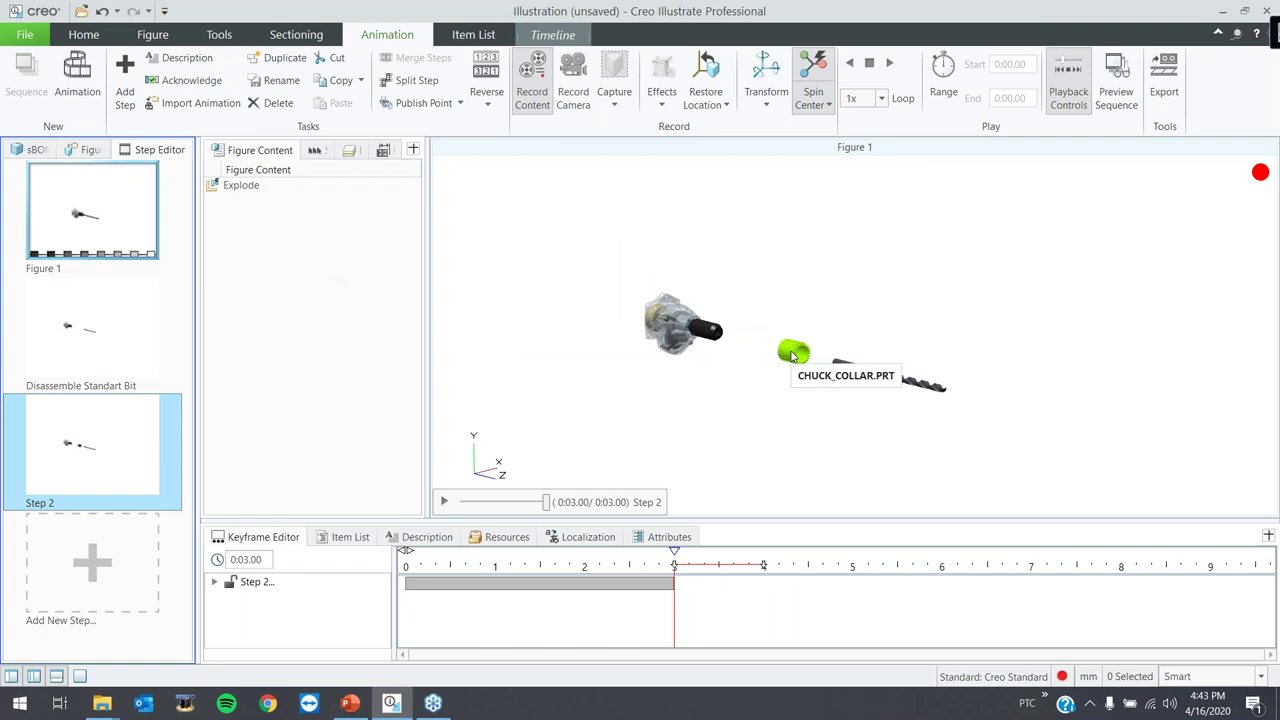
- Rename Step 2 to Disassemble Chuck Collar and add a new animation step after it
right_click(121, 478)
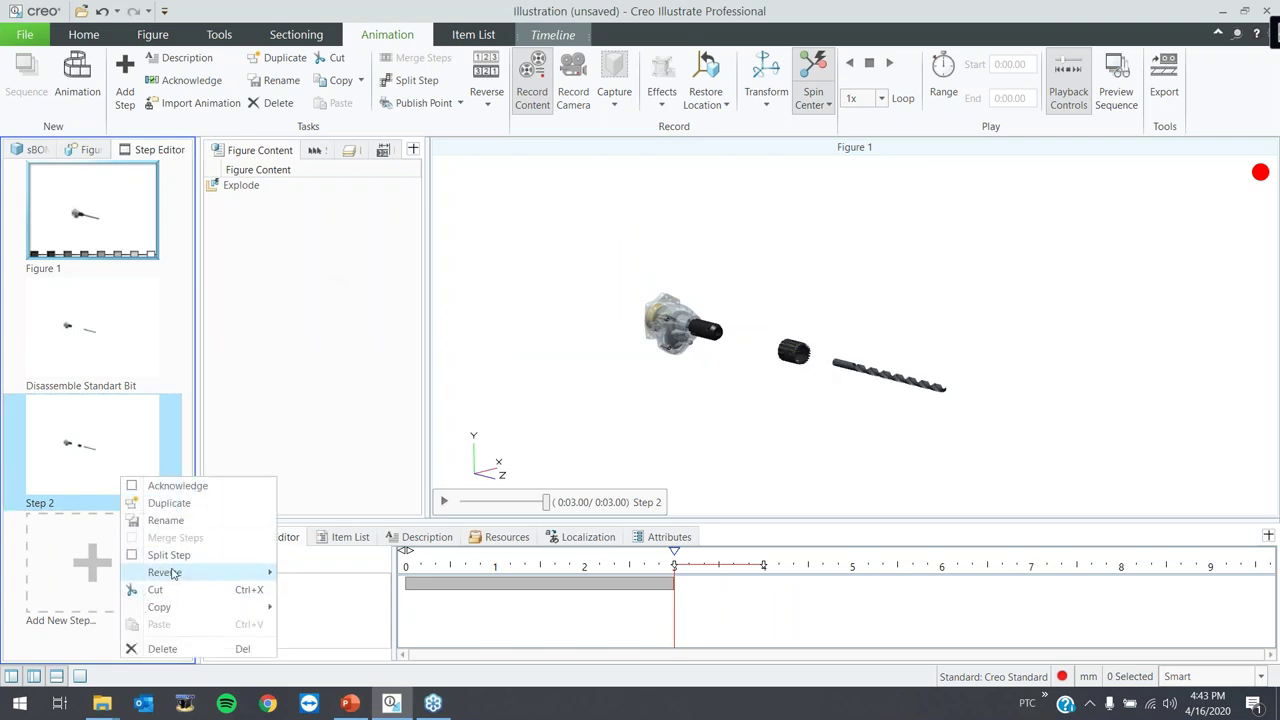
click(166, 521)
text(Disassemble Chuck Collar)
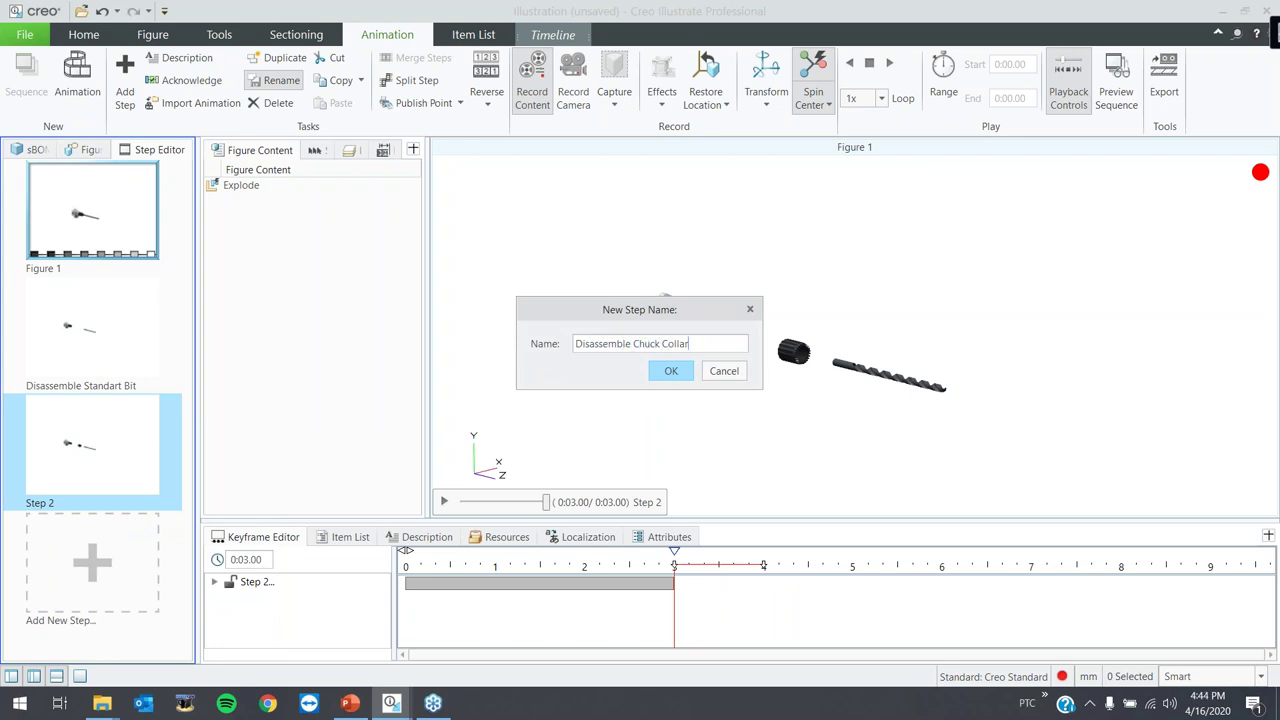
key(Return)
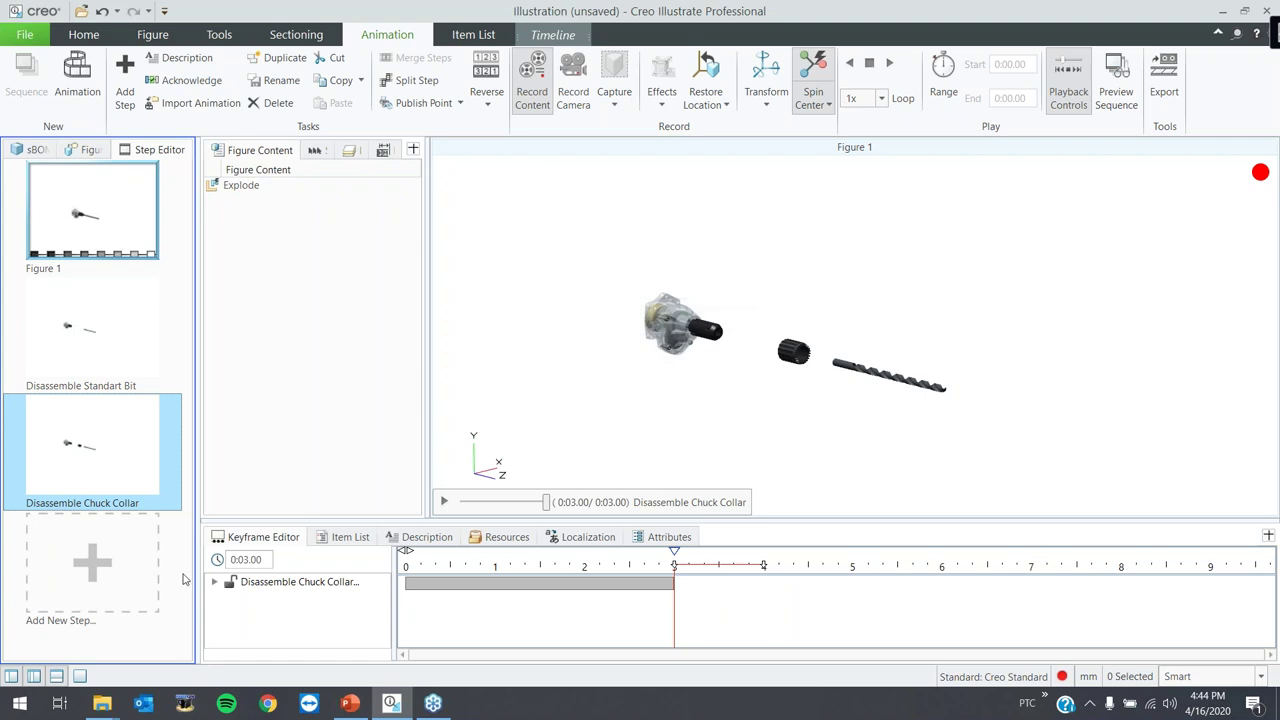
click(92, 561)
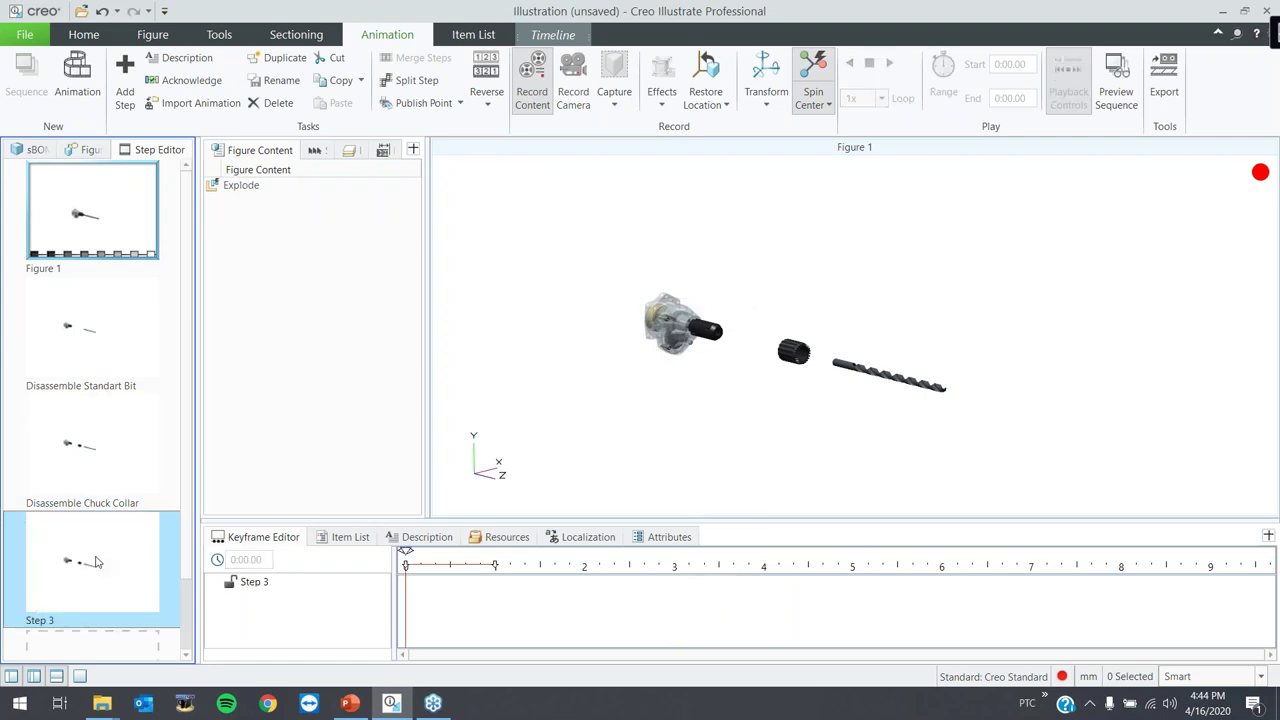
- Add a magenta Flash effect to the black chuck on the gearbox in Step 3
click(716, 333)
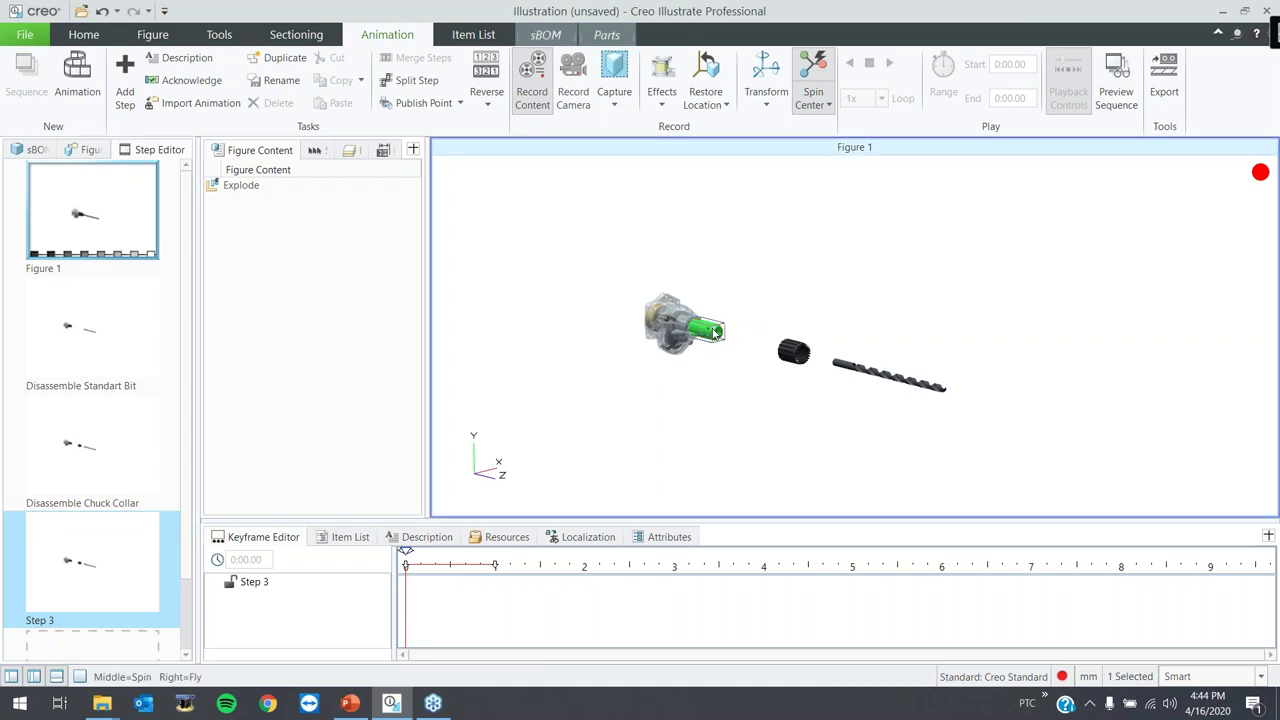
click(661, 82)
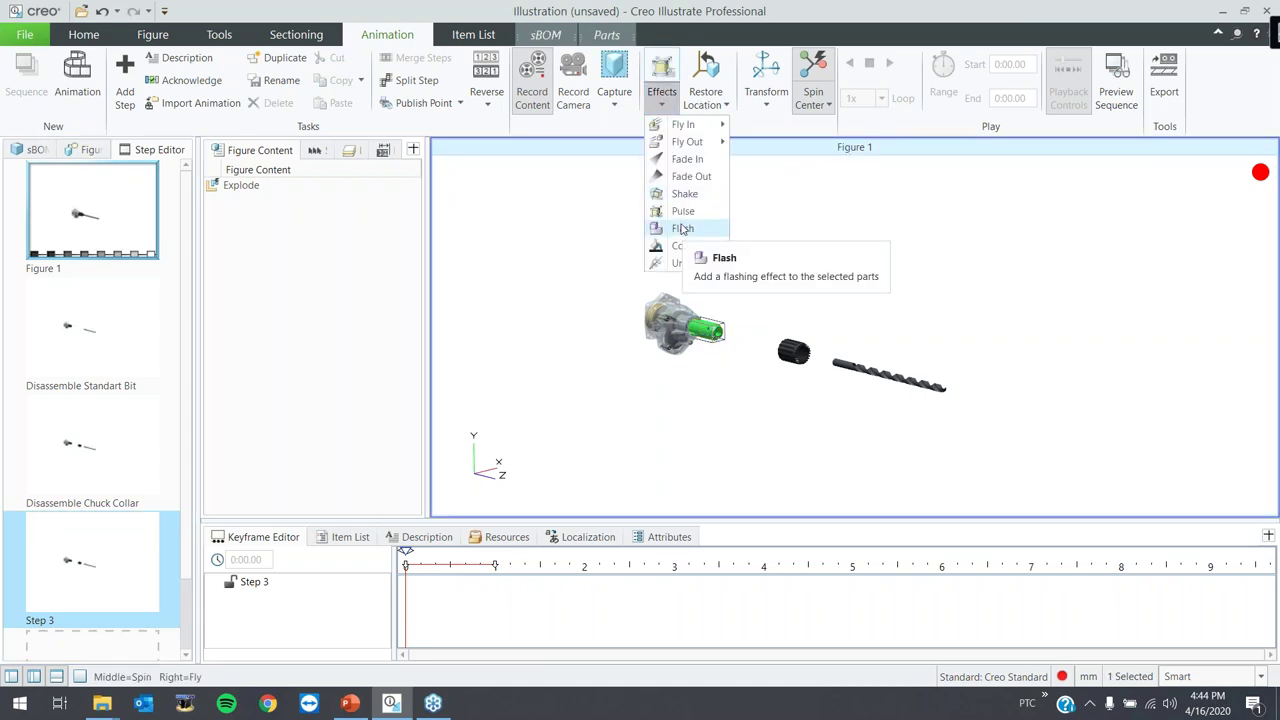
click(682, 229)
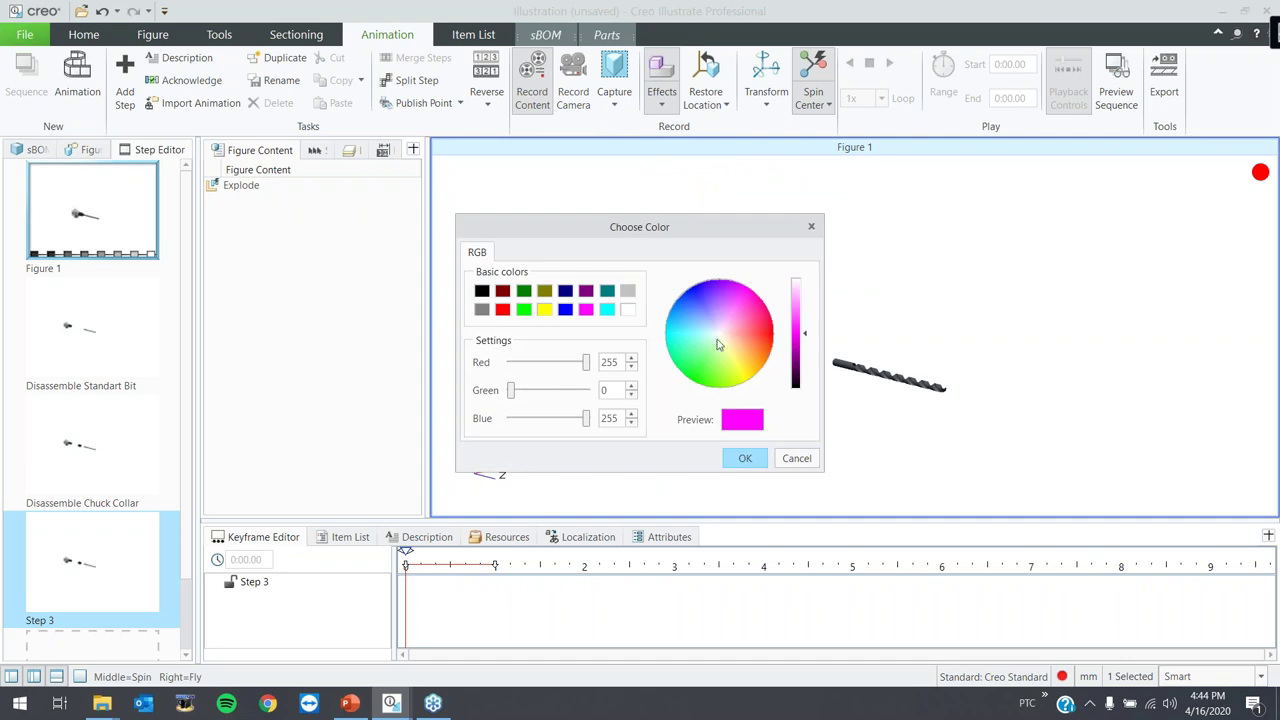
click(746, 456)
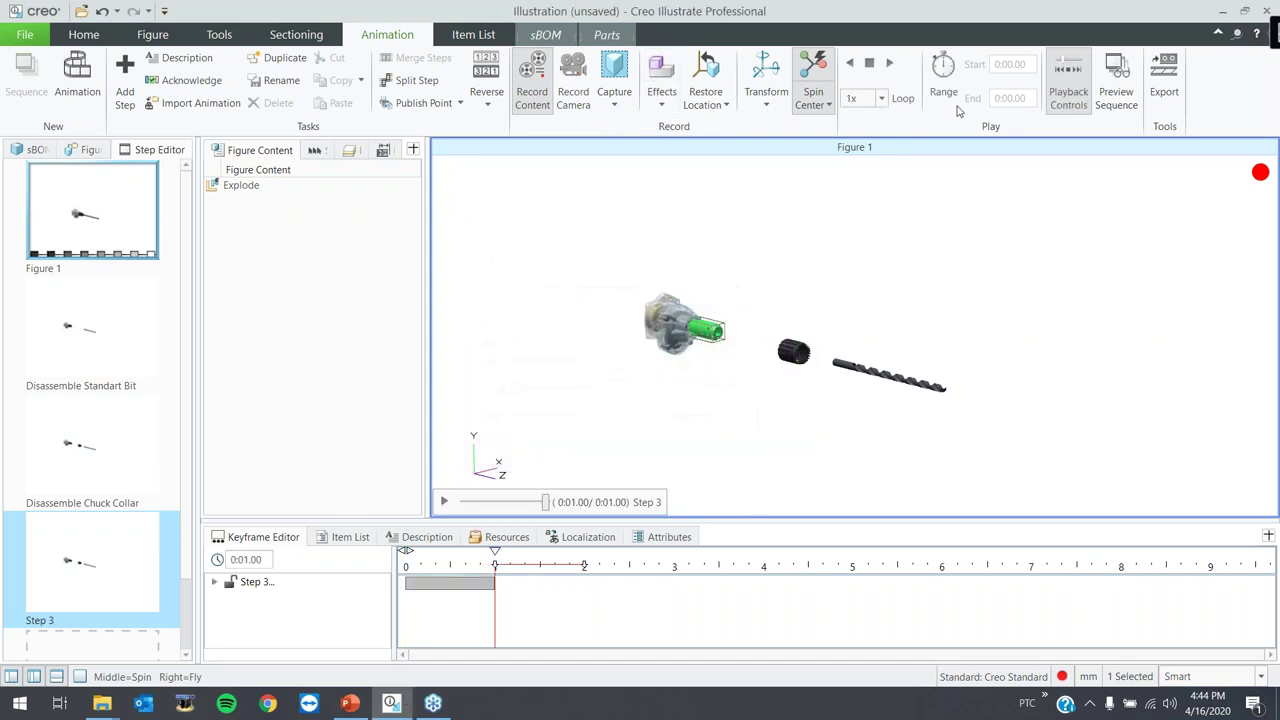
- Start an Unscrew effect on the chuck in Step 3 with direction +Z and the Global coordinate system
click(662, 102)
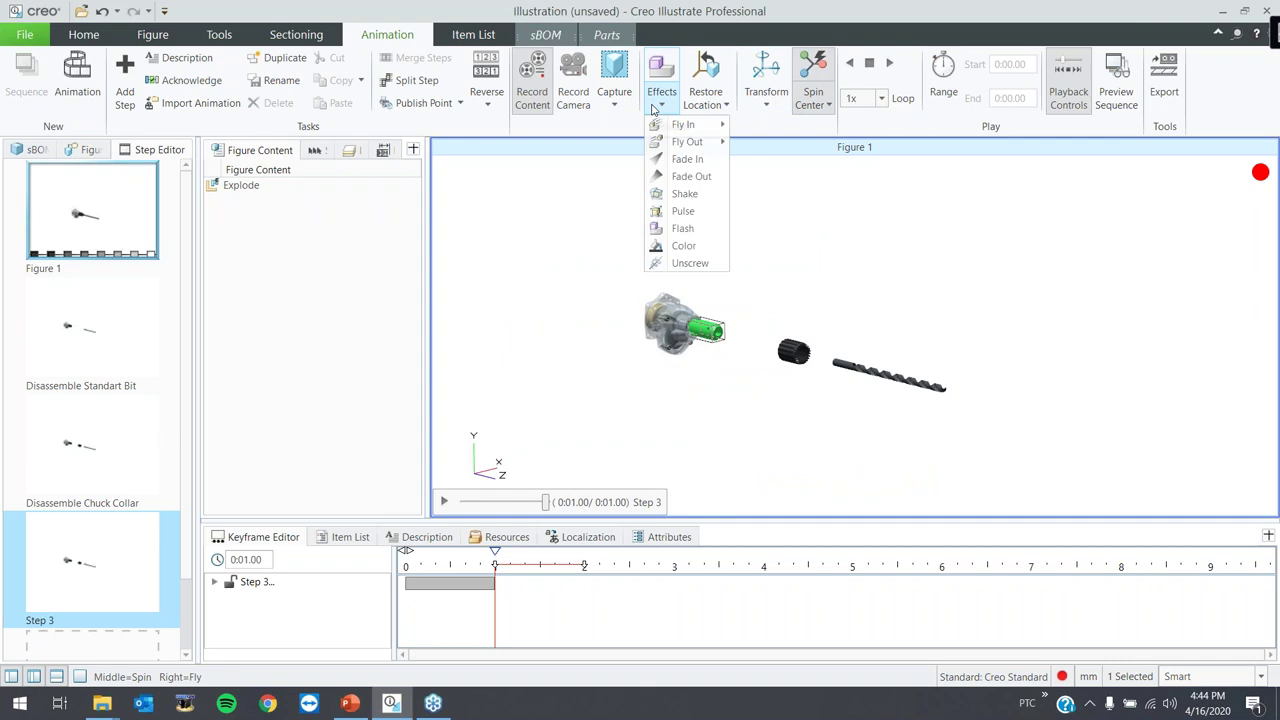
click(689, 263)
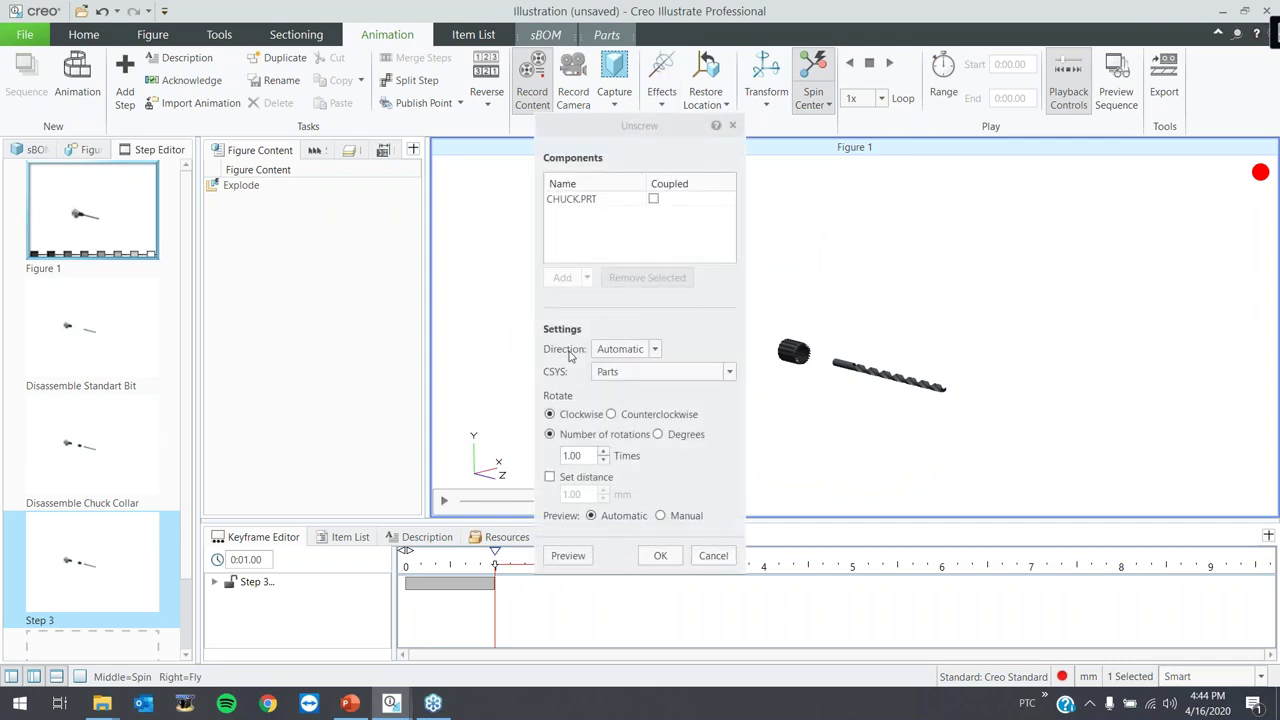
click(641, 350)
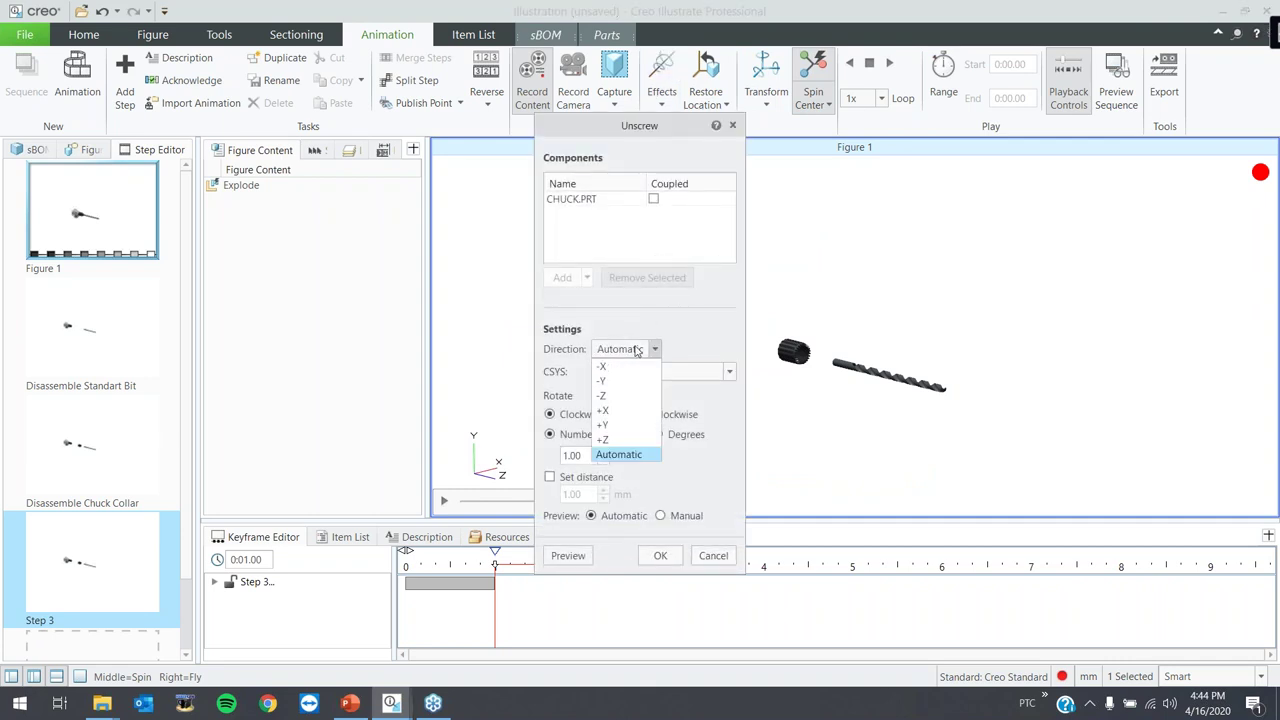
click(610, 440)
click(630, 372)
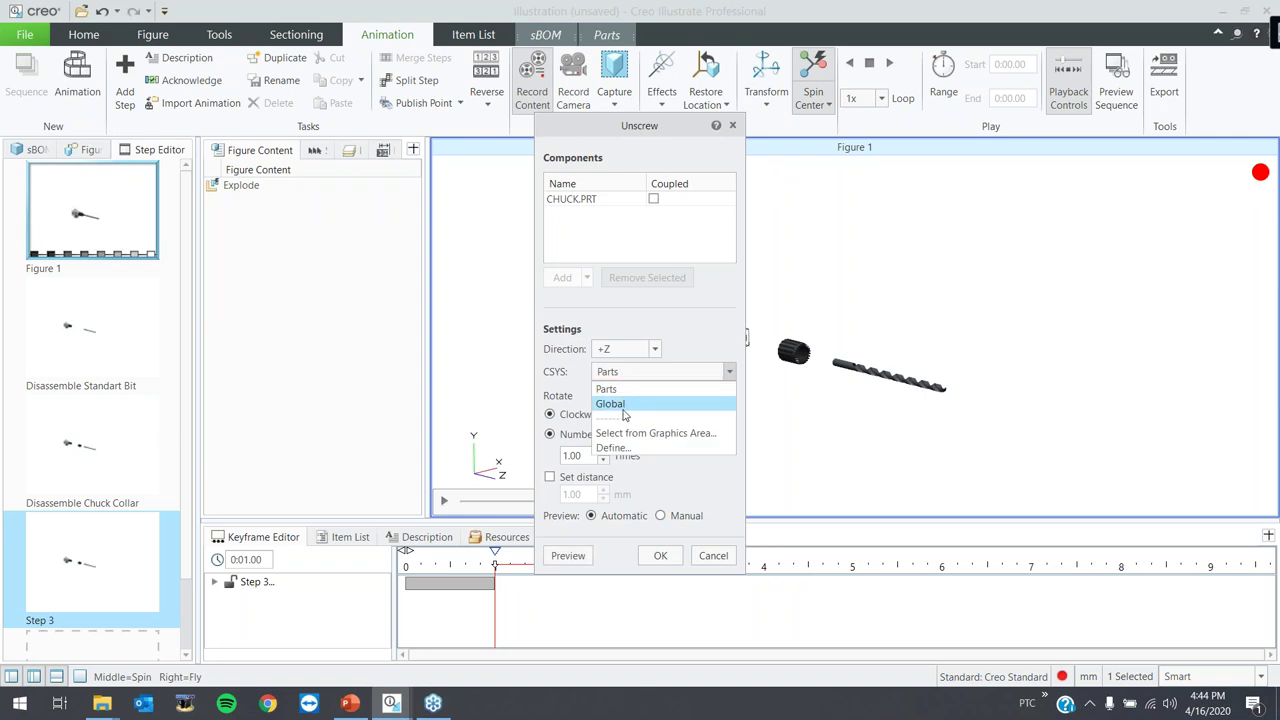
click(626, 410)
- Set the chuck's unscrew to counterclockwise, 3 rotations and a 75 mm distance, preview it and apply the effect
click(640, 417)
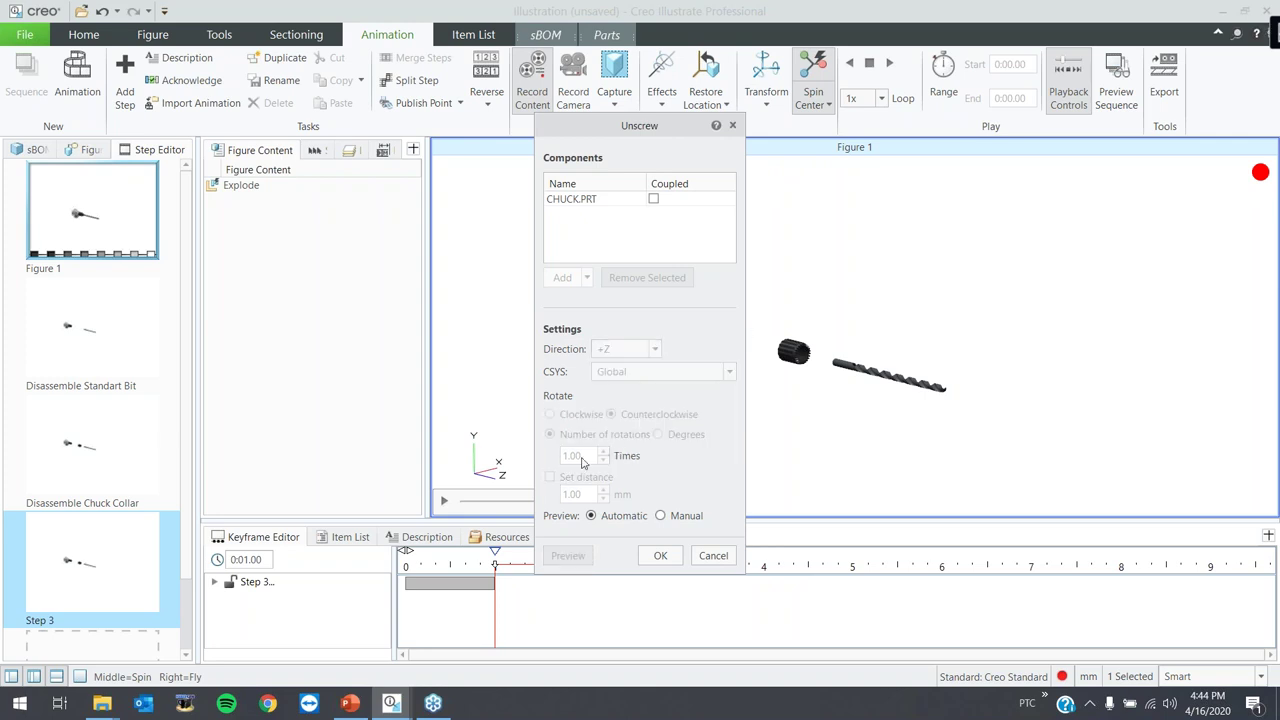
click(550, 477)
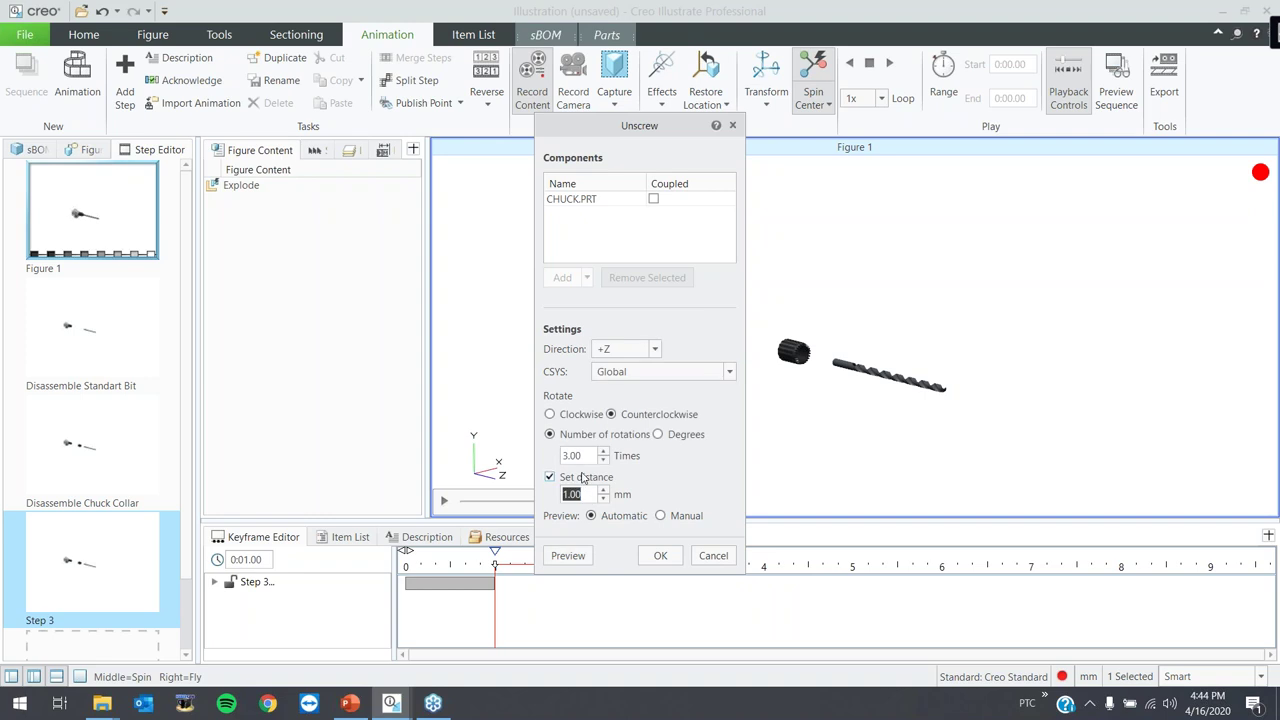
text(1)
key(Return)
click(568, 555)
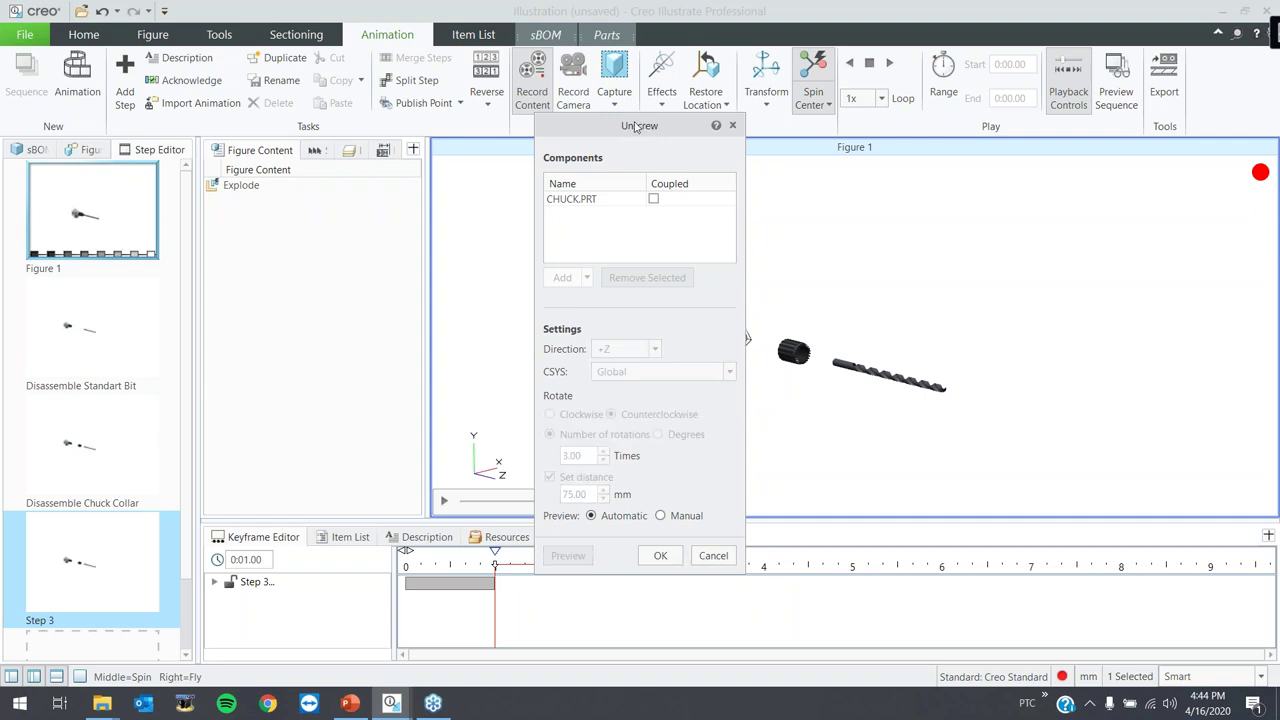
drag(644, 125, 508, 117)
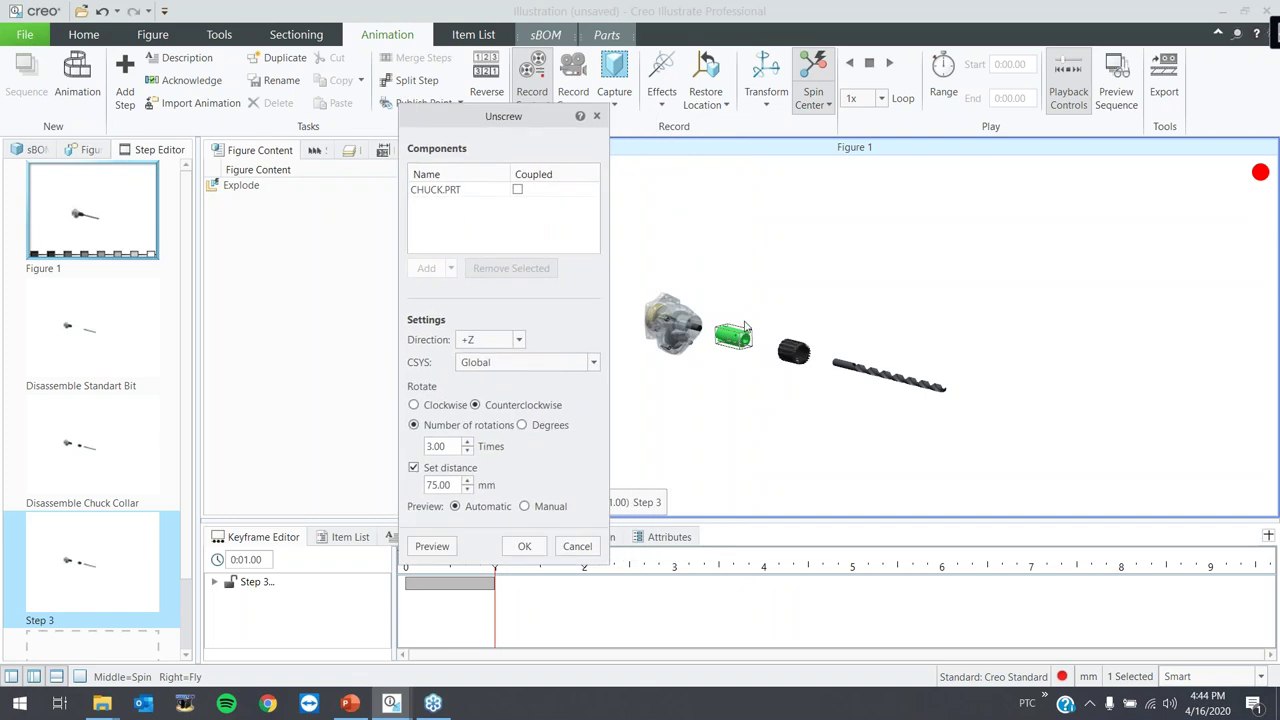
click(540, 552)
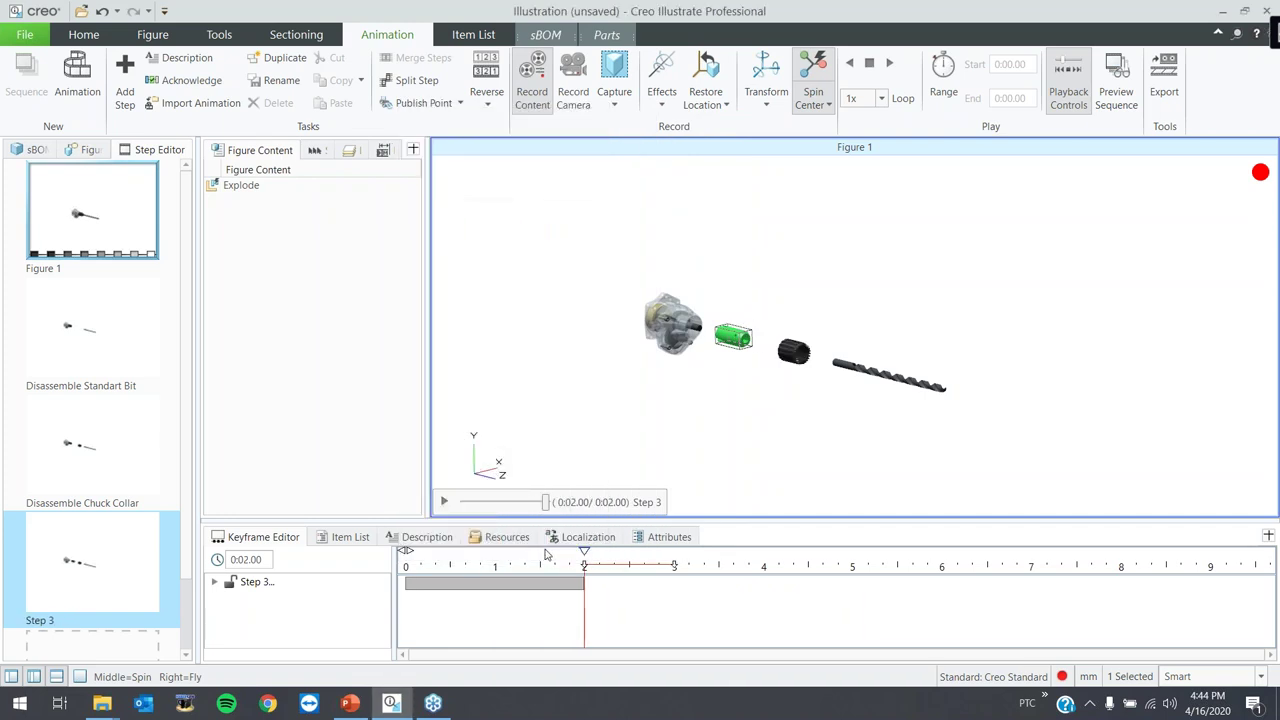
- Add a Shake effect to the chuck after its unscrew and play back Step 3
click(662, 84)
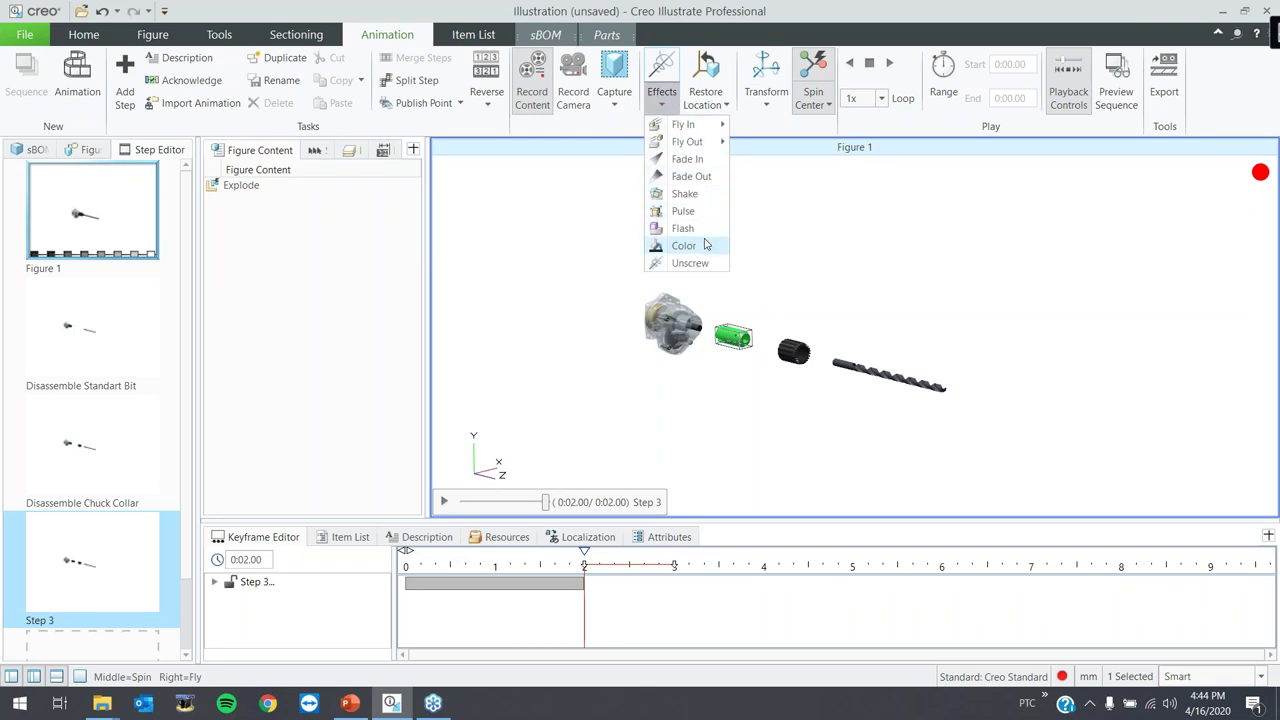
click(694, 201)
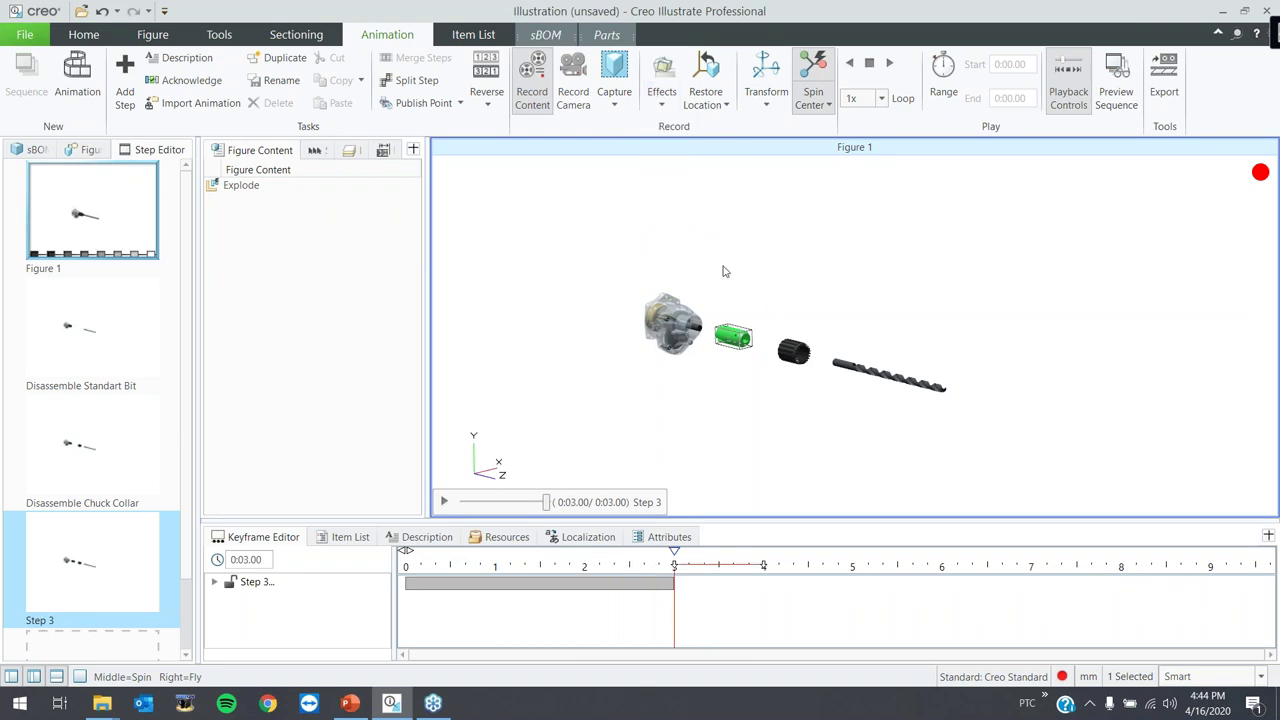
click(774, 206)
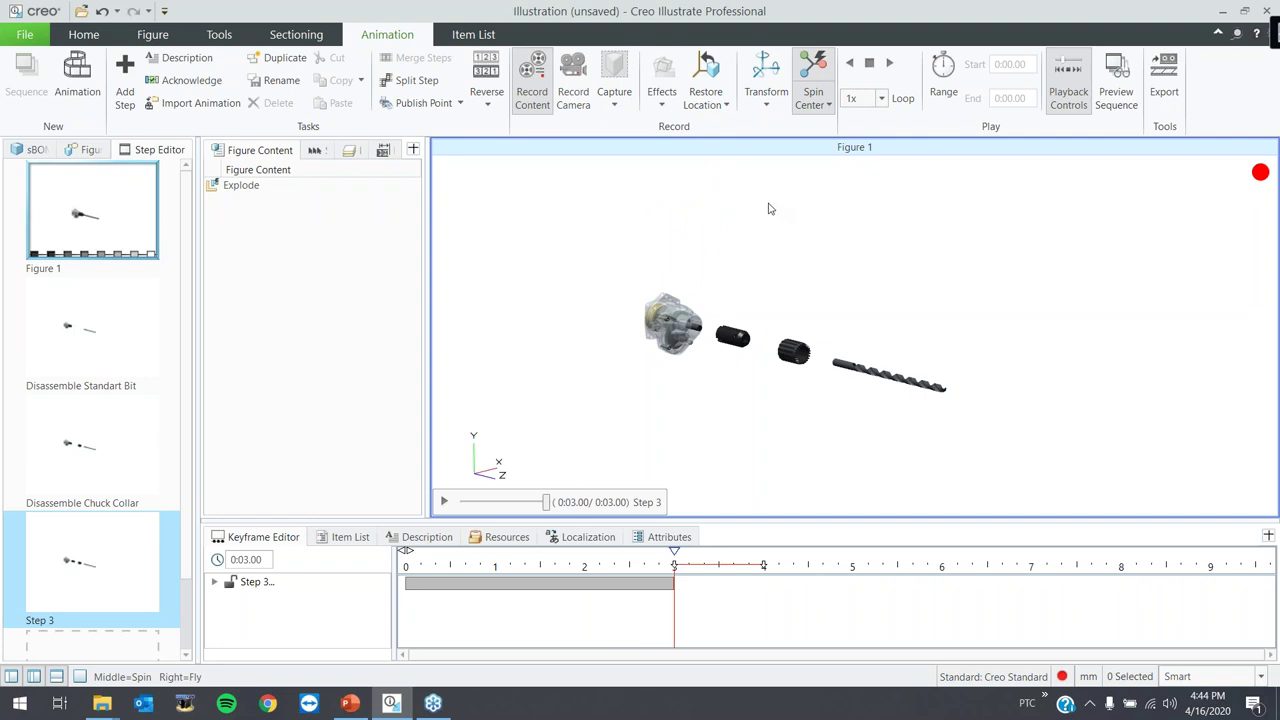
click(443, 502)
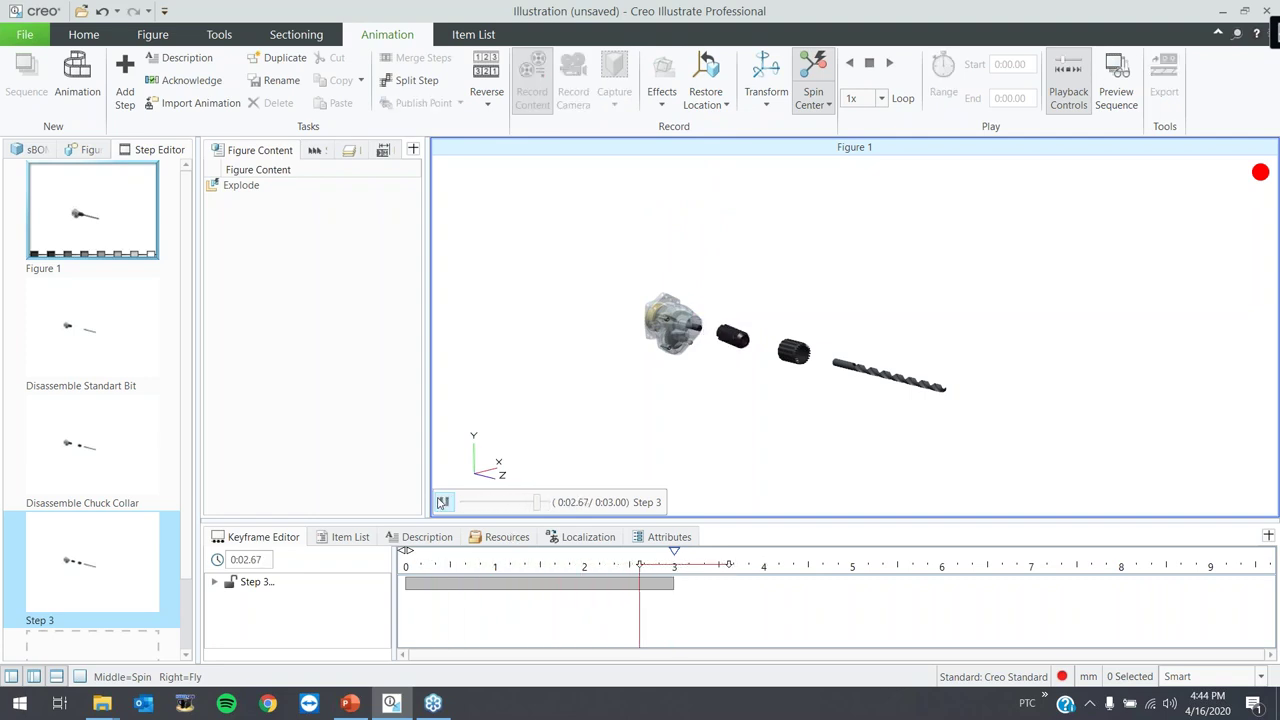
- Rename Step 3 as "Disasemble Chuck"
right_click(110, 566)
click(150, 426)
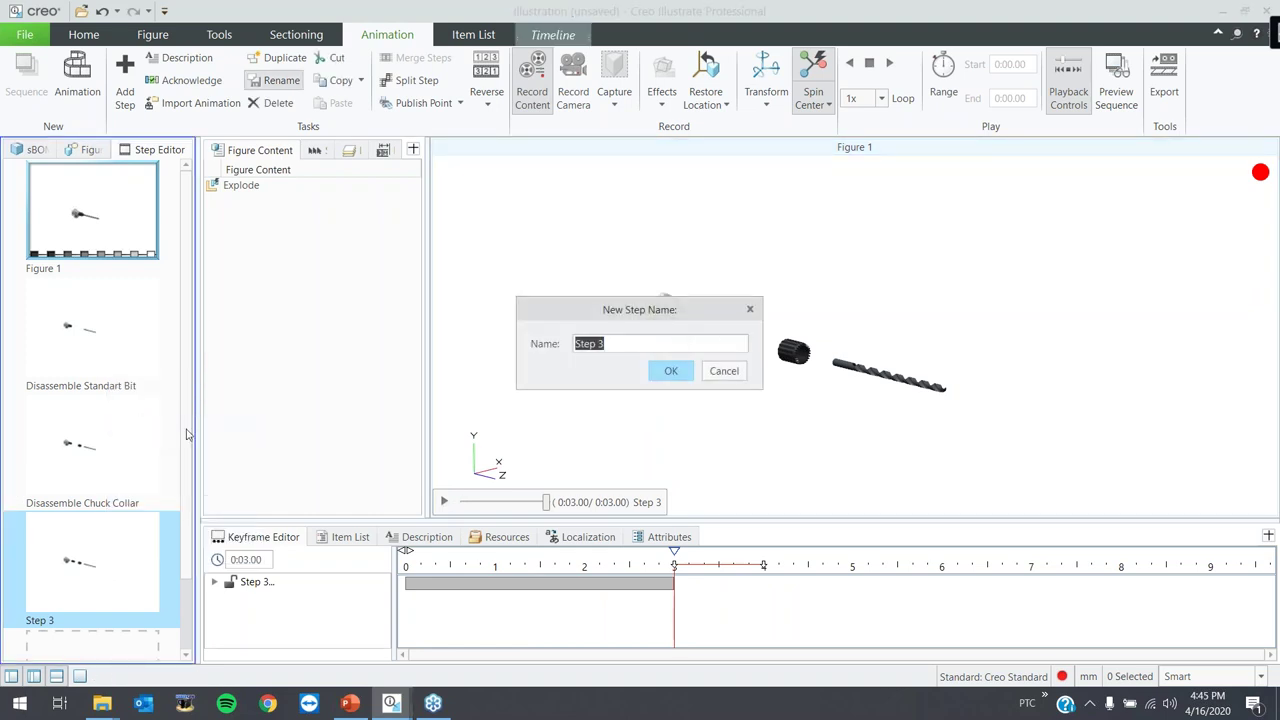
text(Dis)
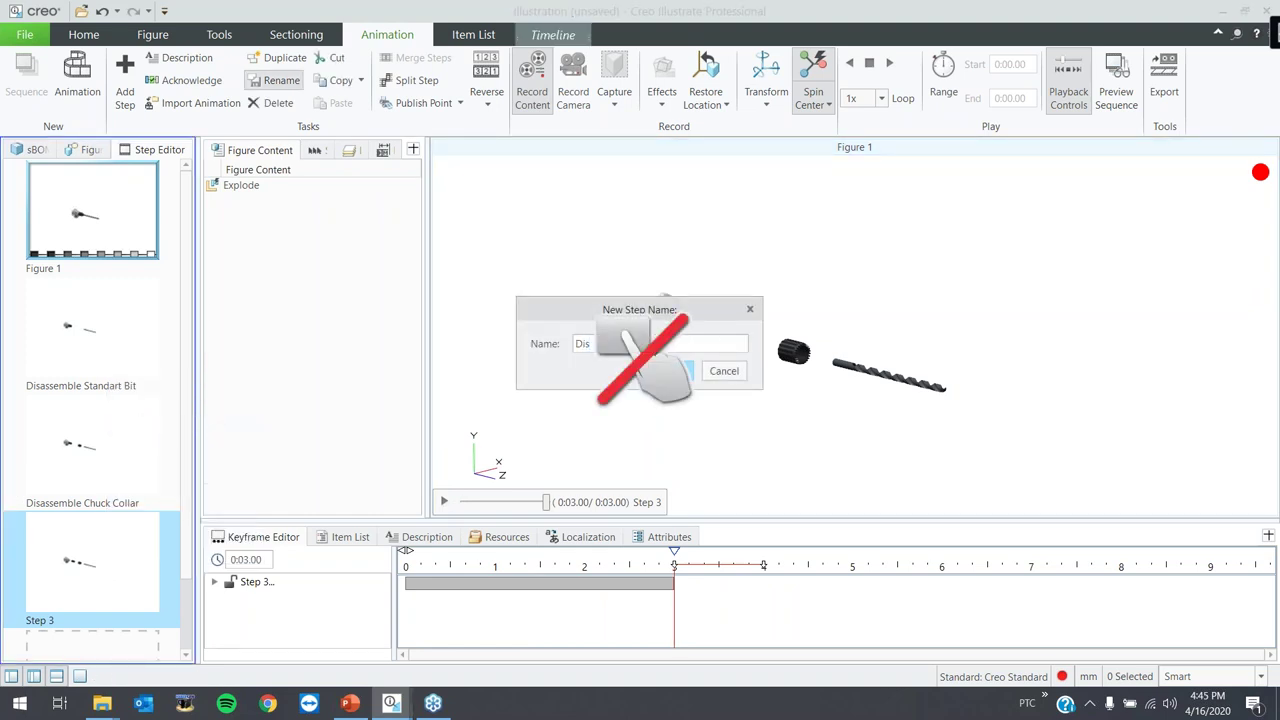
text(assemble Chuck)
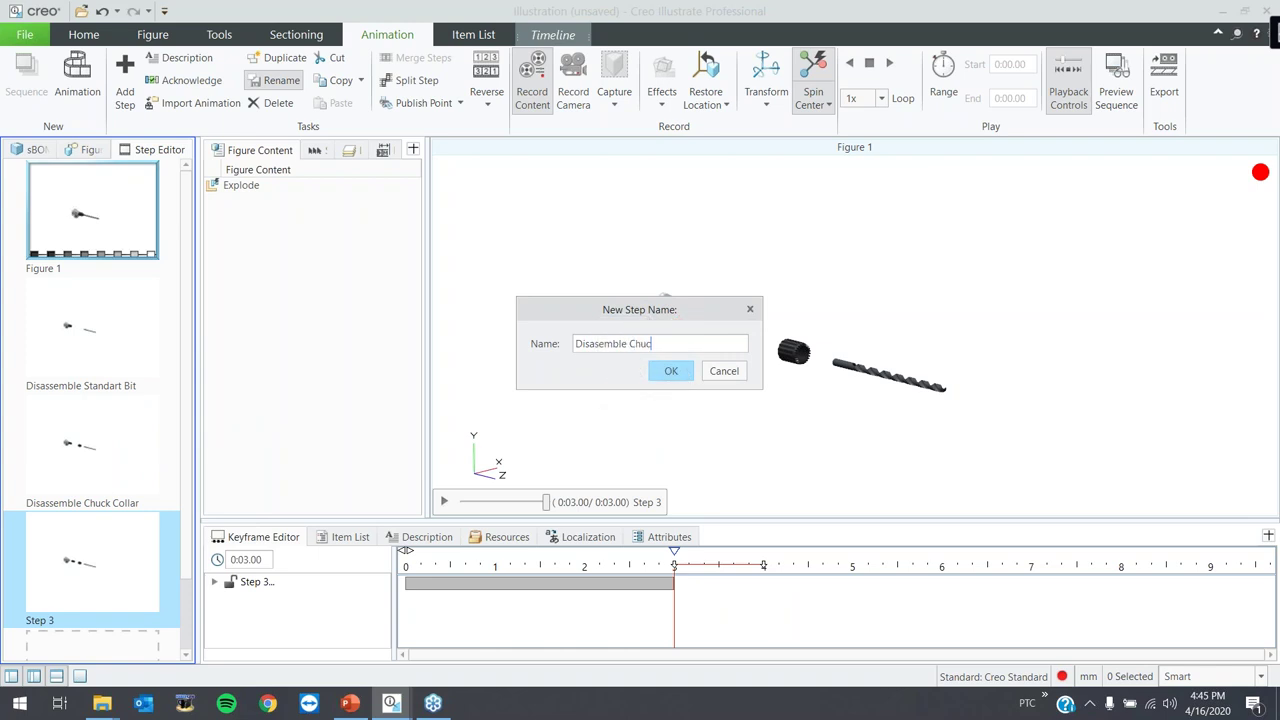
click(686, 375)
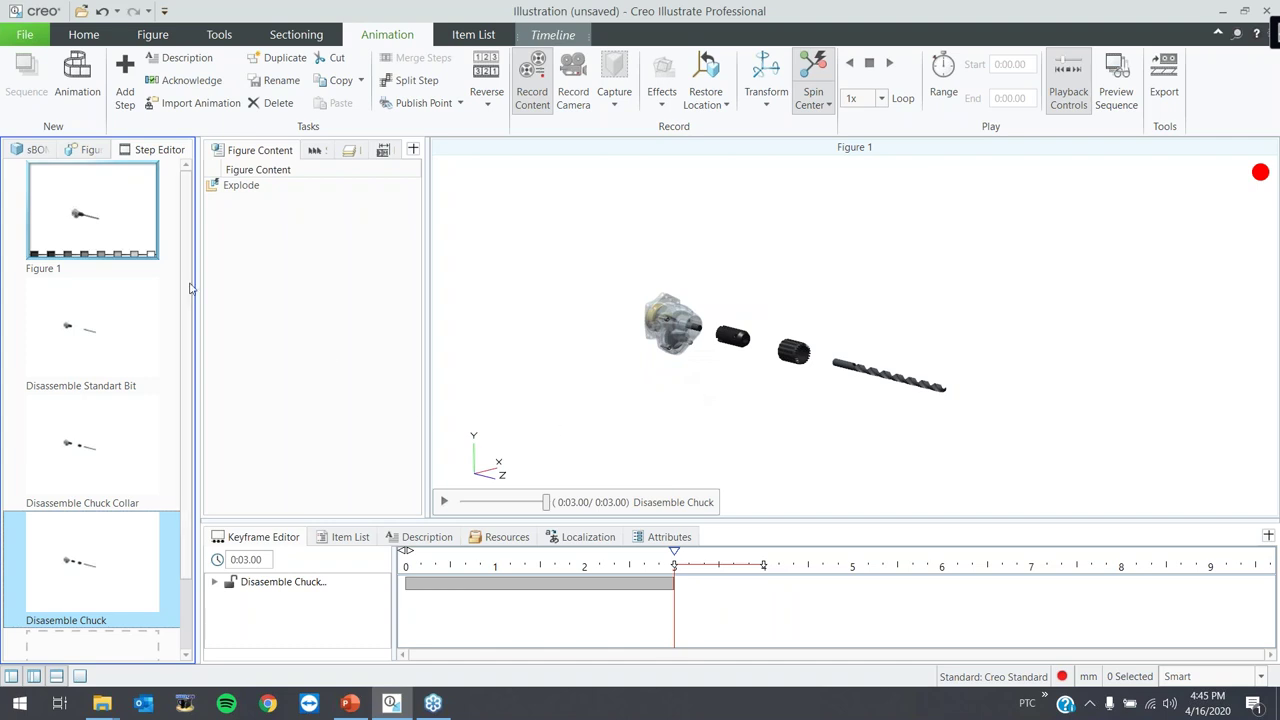
- Preview the complete disassembly sequence by playing all steps, and close the preview
click(1103, 90)
click(60, 127)
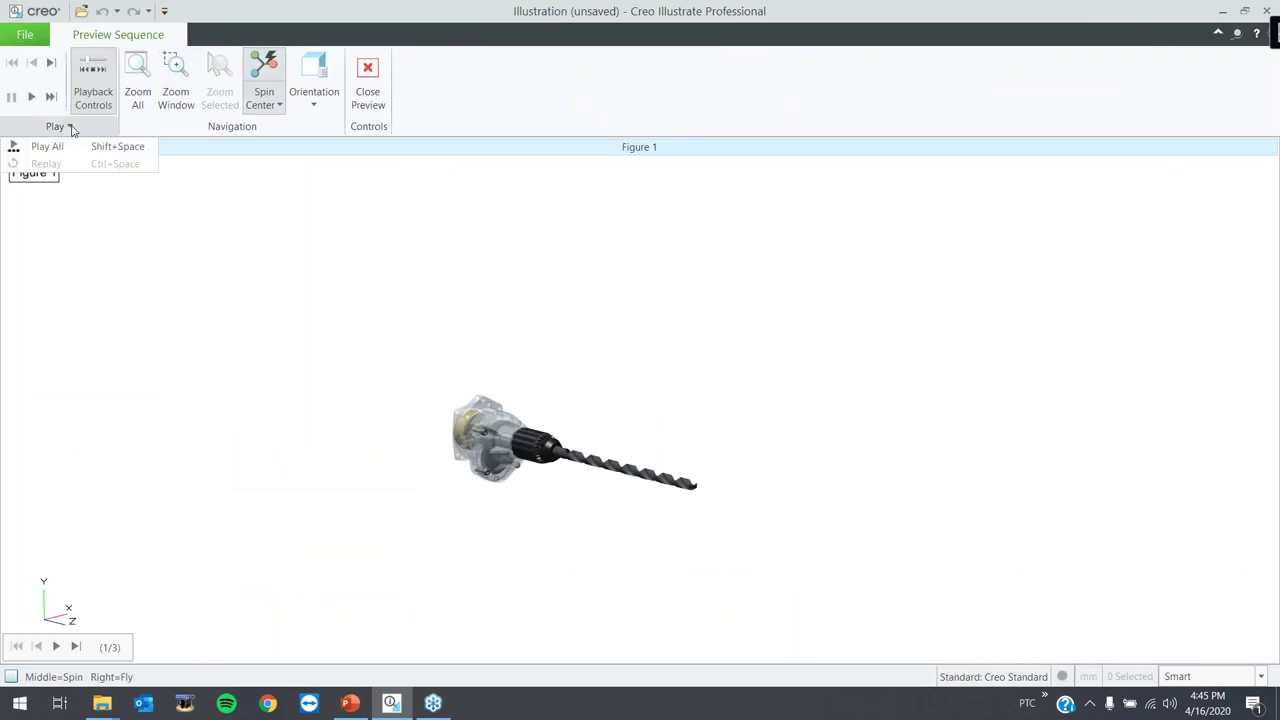
click(47, 147)
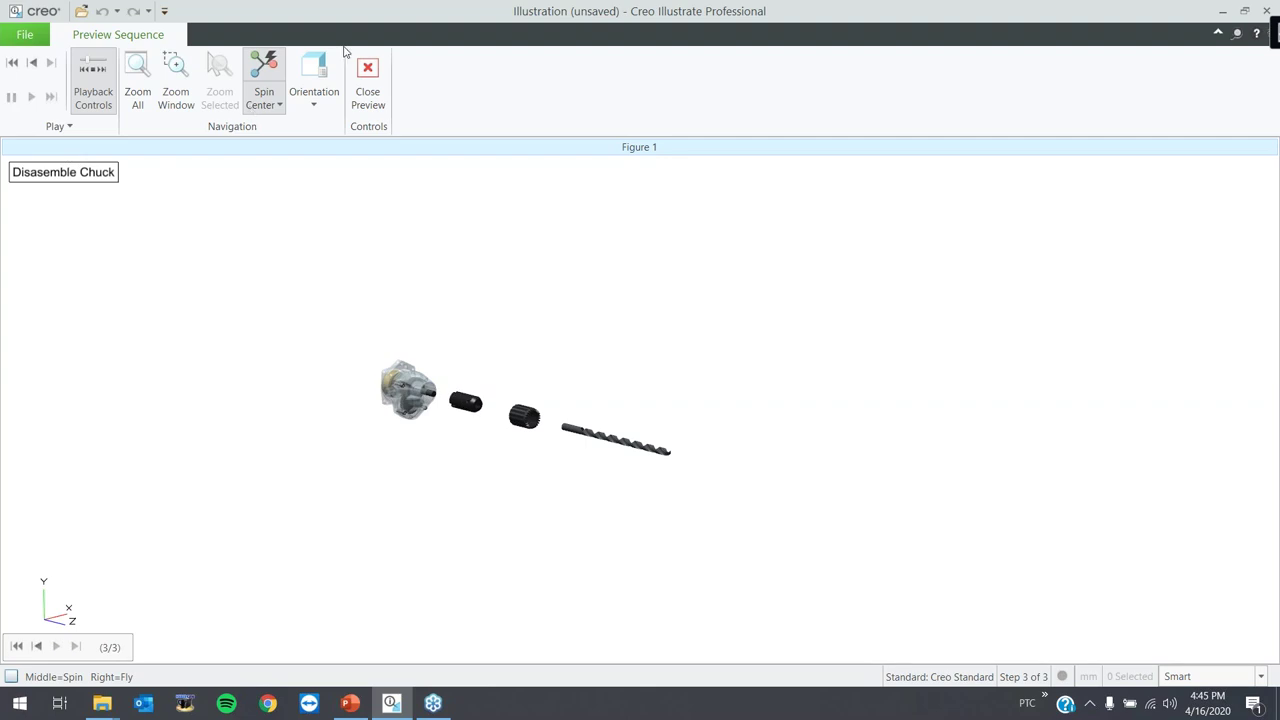
click(367, 80)
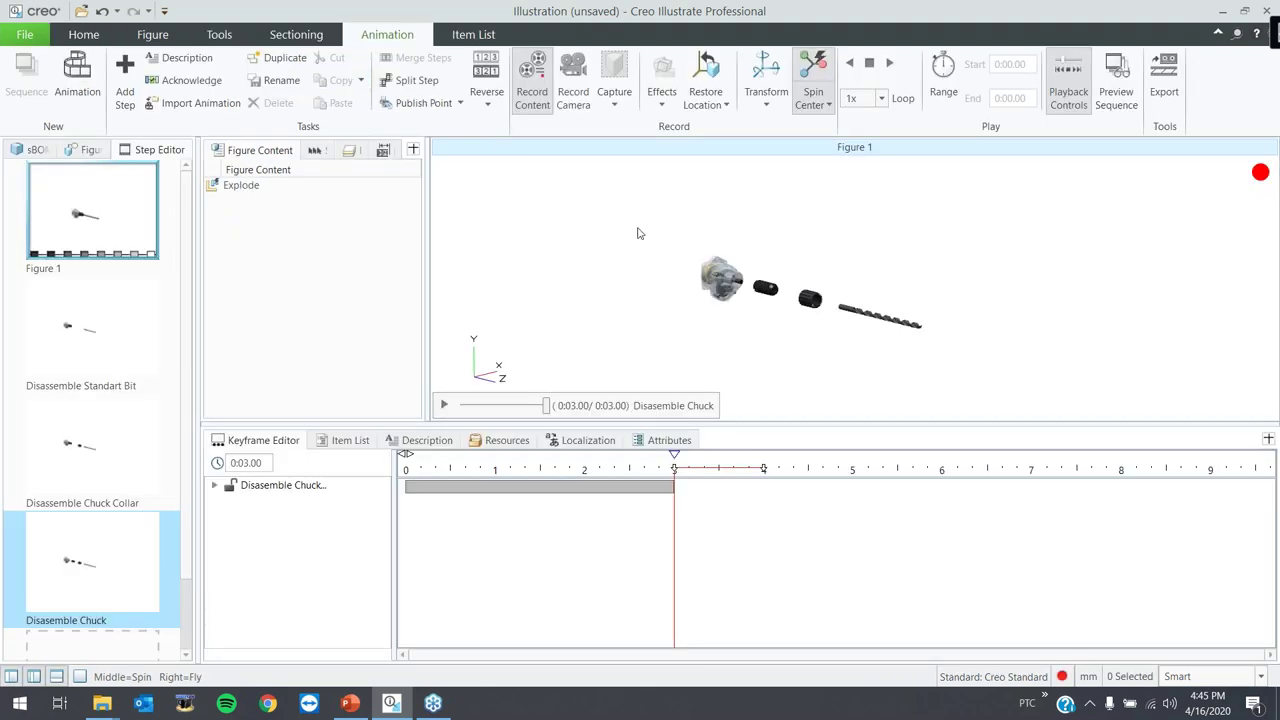
- Start exporting the animation as a movie and copy the Creo_Illustrate_Demo folder path from File Explorer
click(1172, 74)
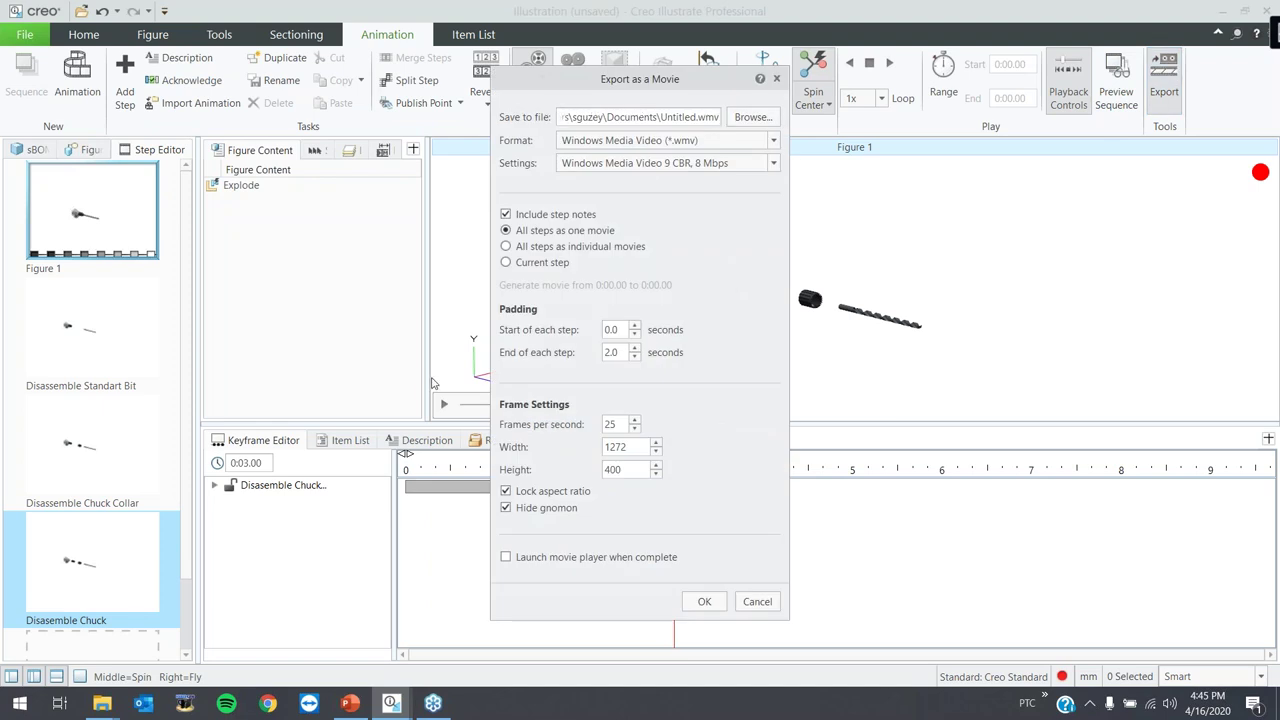
click(102, 703)
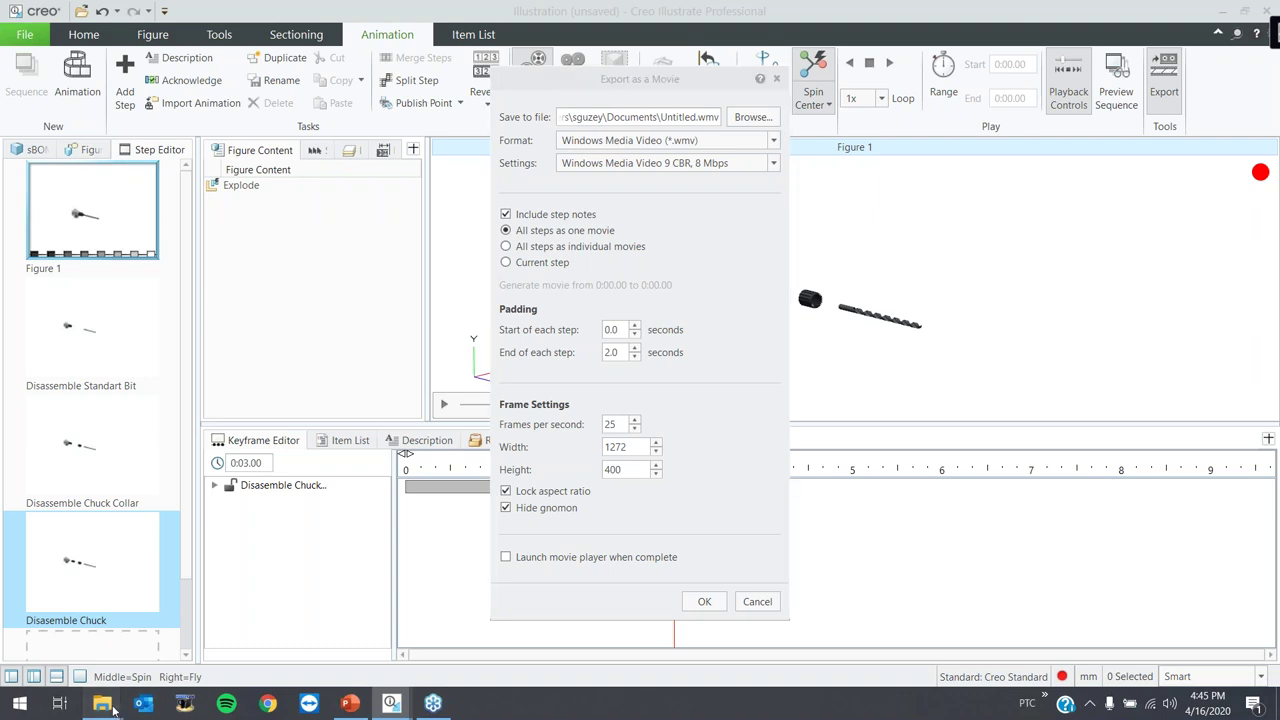
mouse_move(190, 612)
click(90, 632)
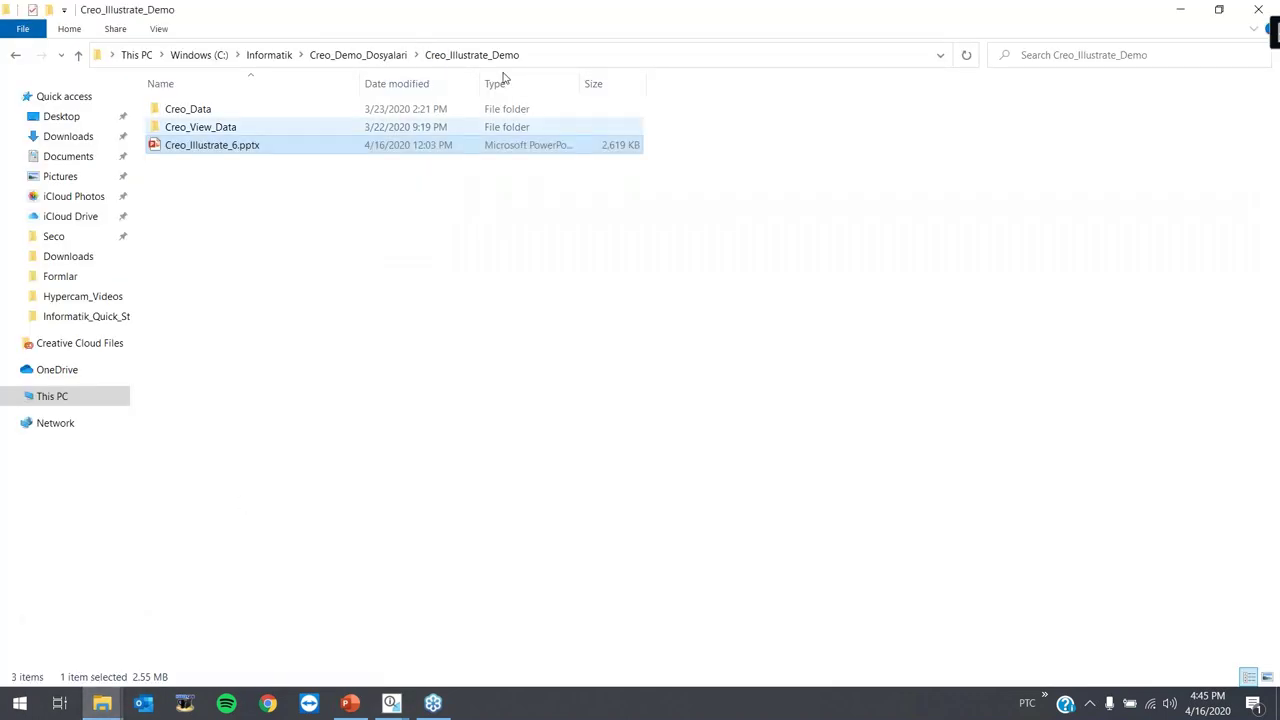
click(542, 56)
key(ctrl+c)
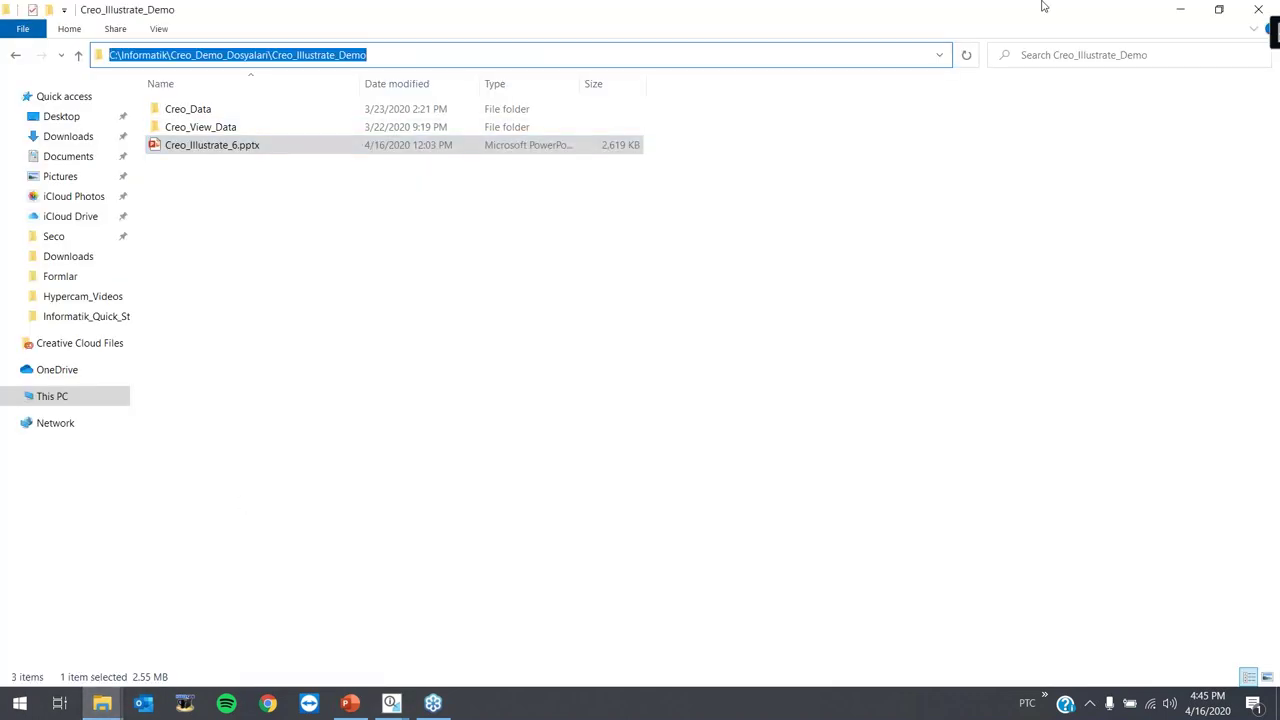
click(1180, 9)
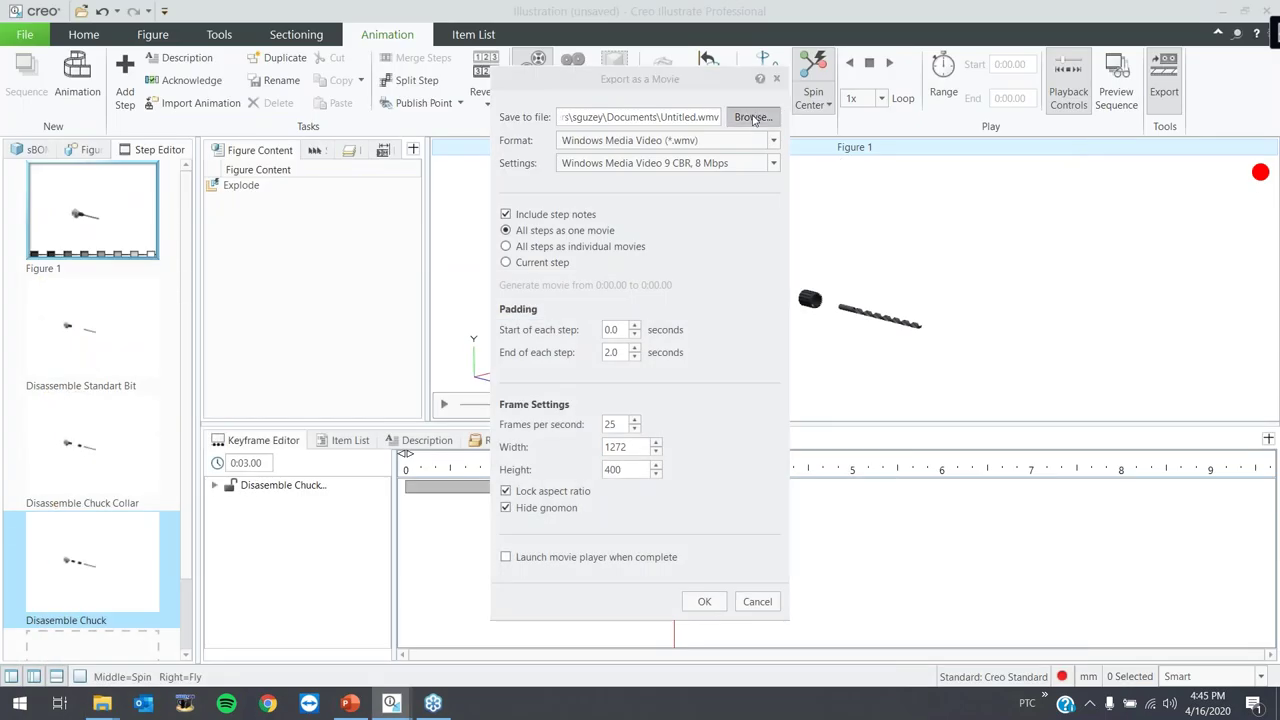
- Set the movie destination to the copied Creo_Illustrate_Demo path, file name Untitled, and export all steps as one WMV movie
click(753, 118)
click(714, 176)
key(ctrl+v)
key(Return)
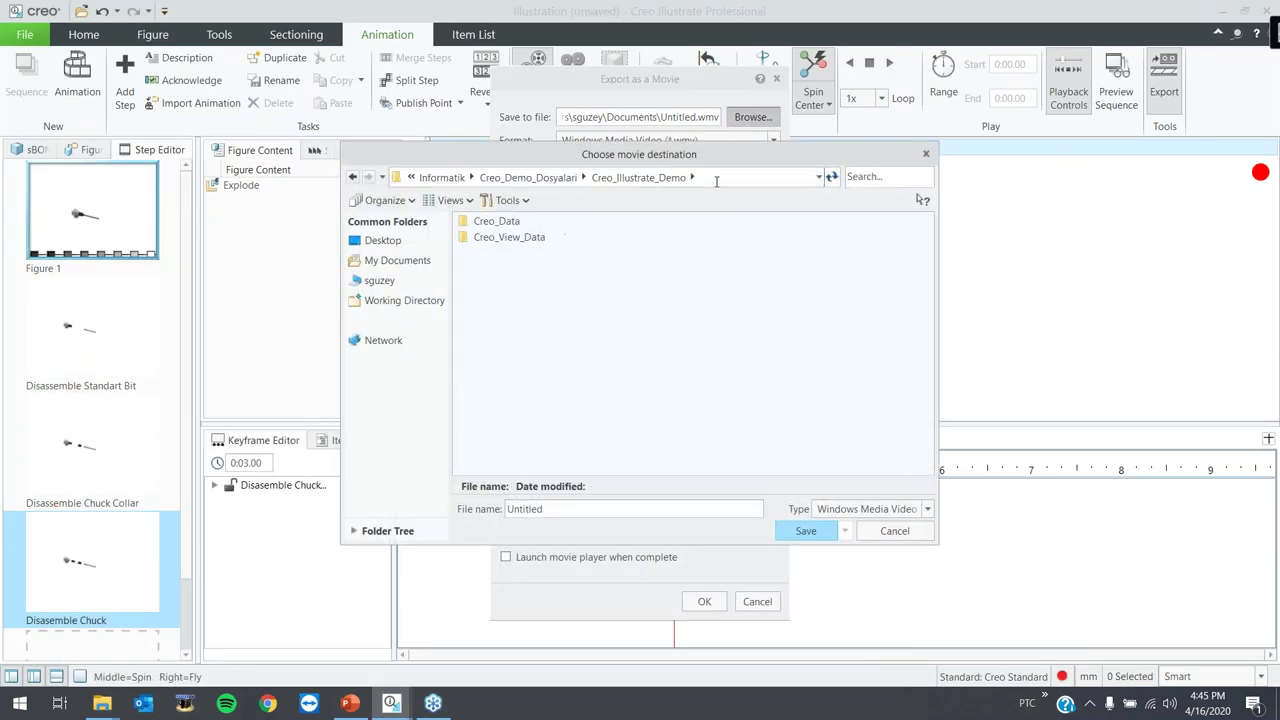
click(807, 528)
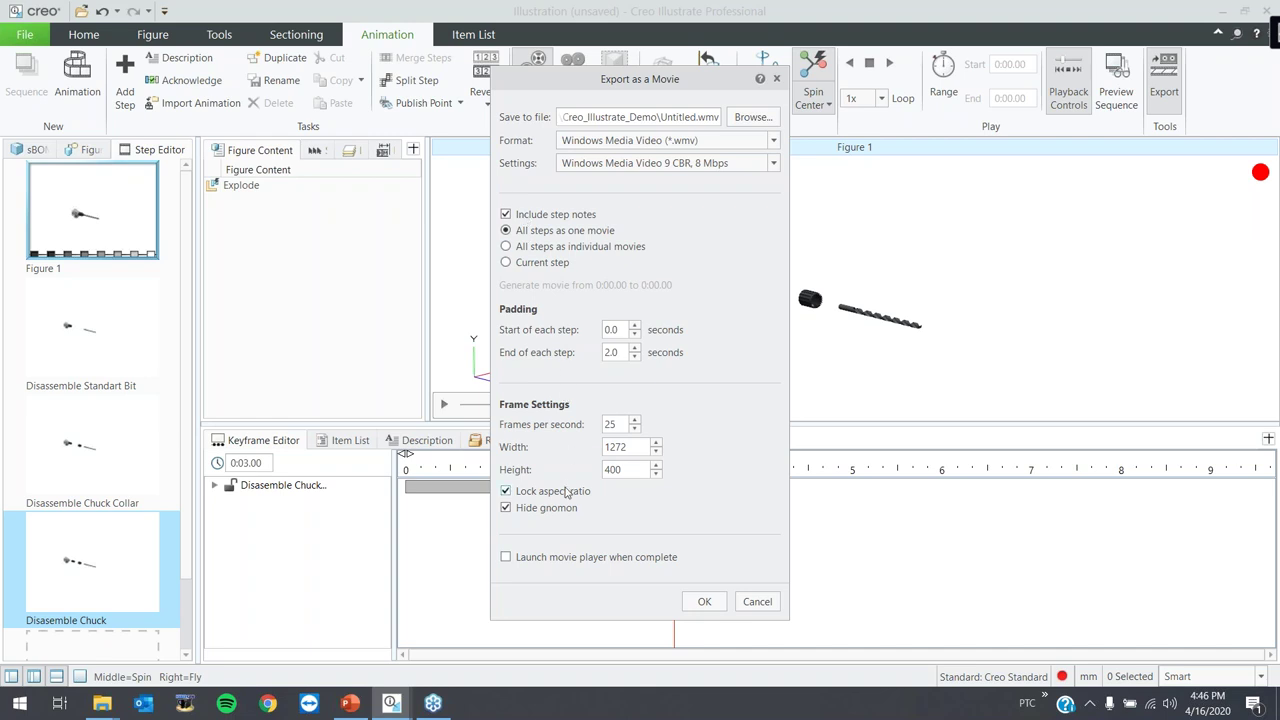
click(705, 601)
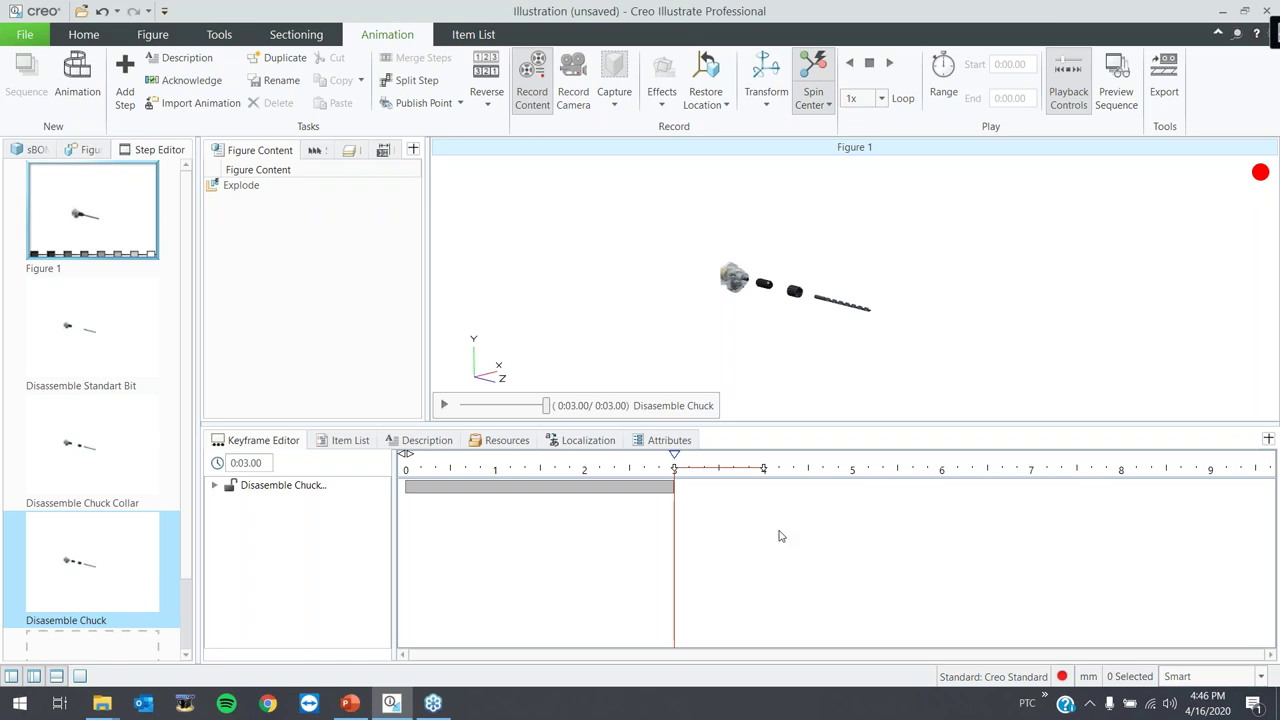
- Play the exported "Untitled - Figure 1.wmv" from the Creo_Illustrate_Demo folder, close it and return to Creo Illustrate
click(102, 703)
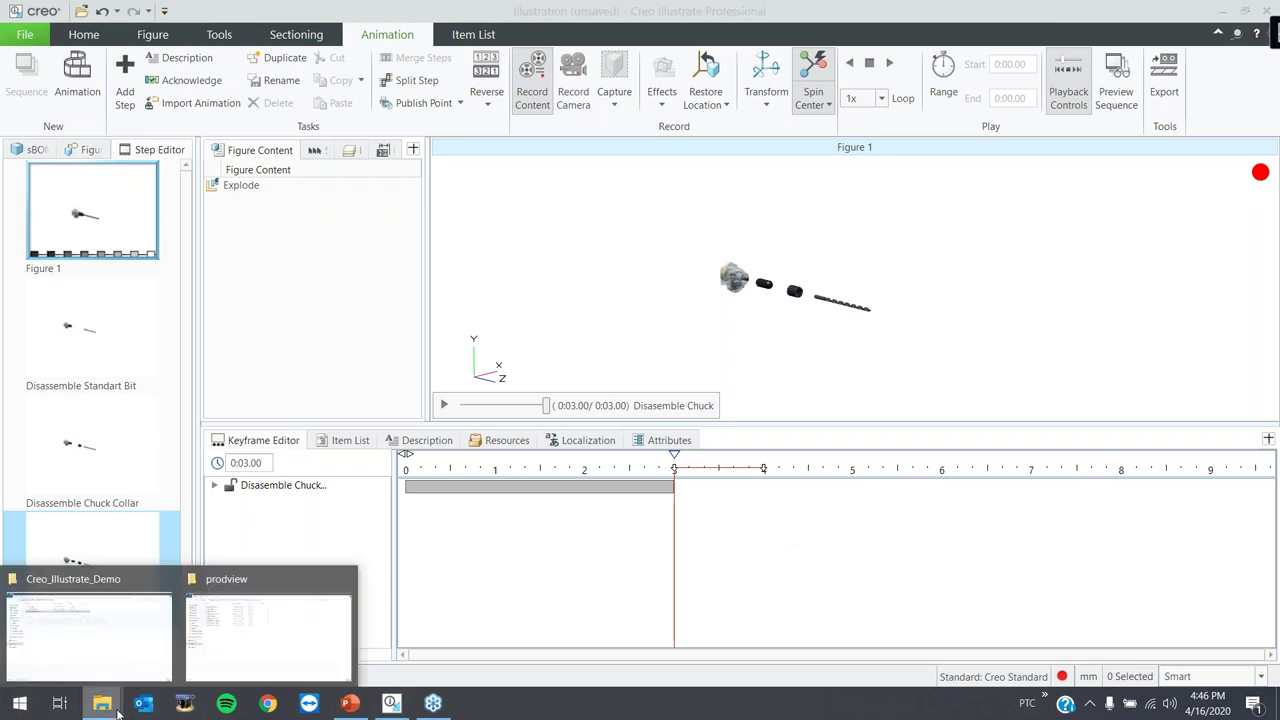
click(95, 631)
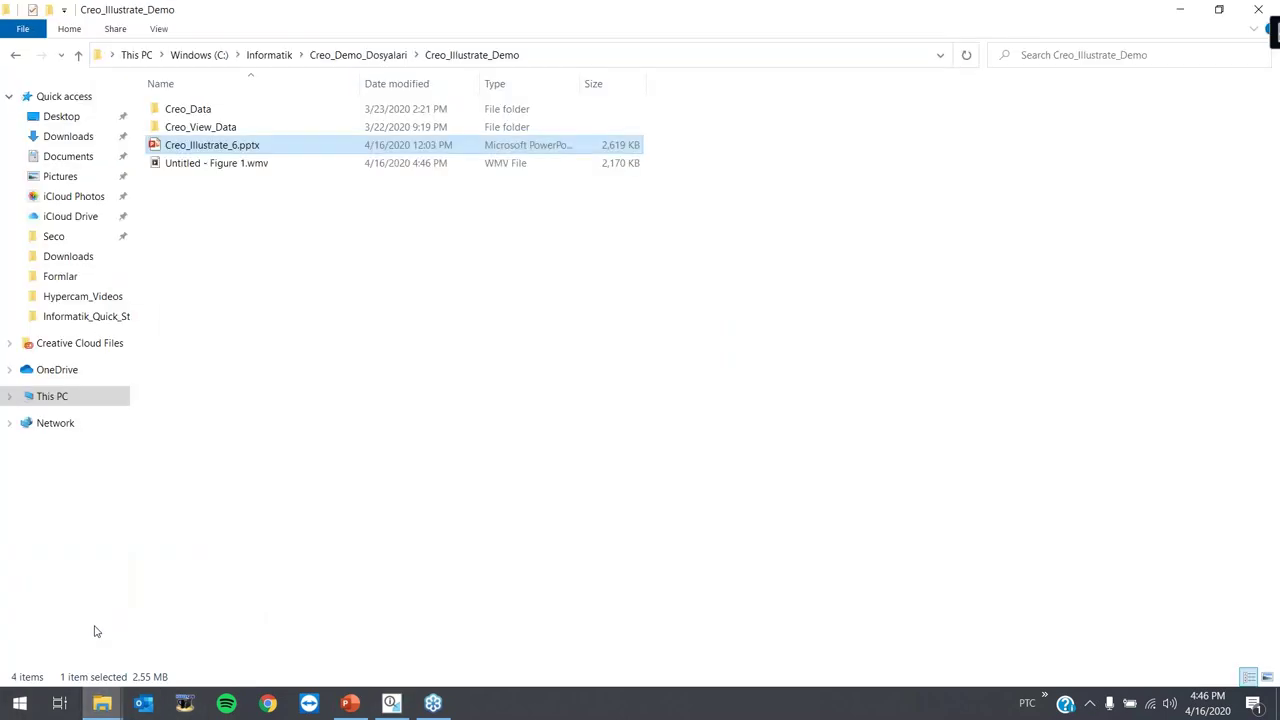
double_click(238, 163)
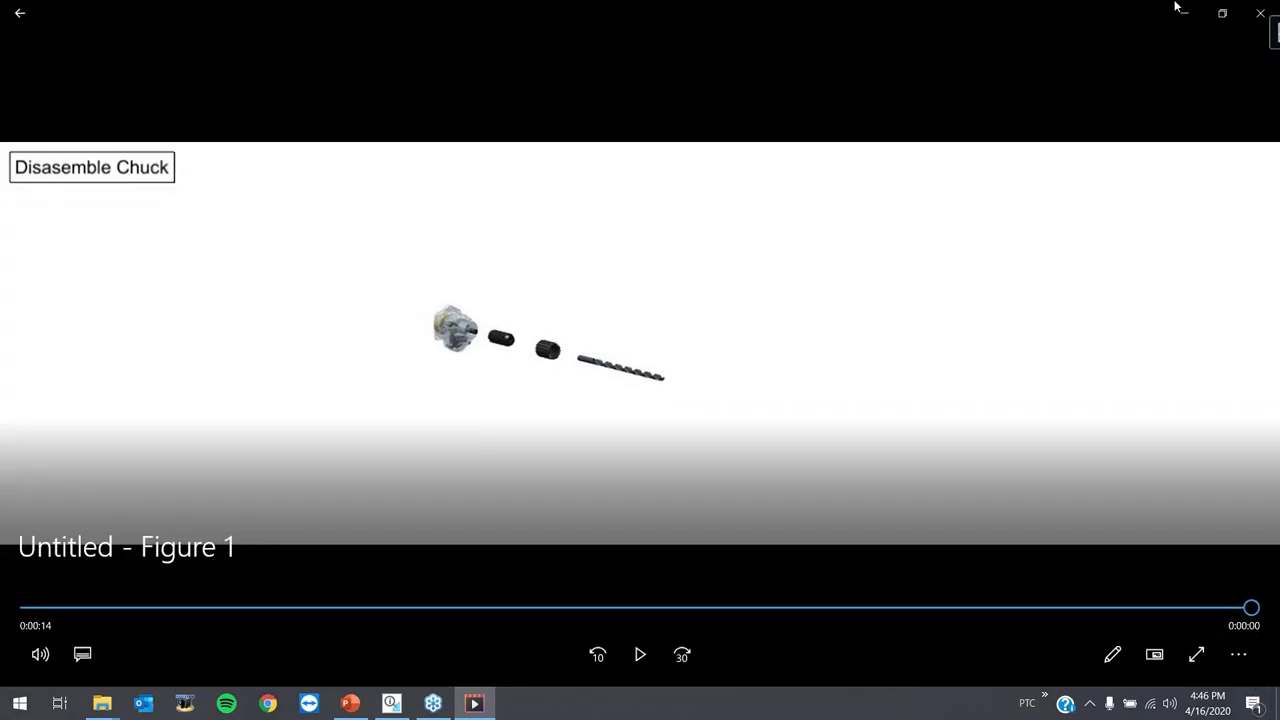
click(1260, 13)
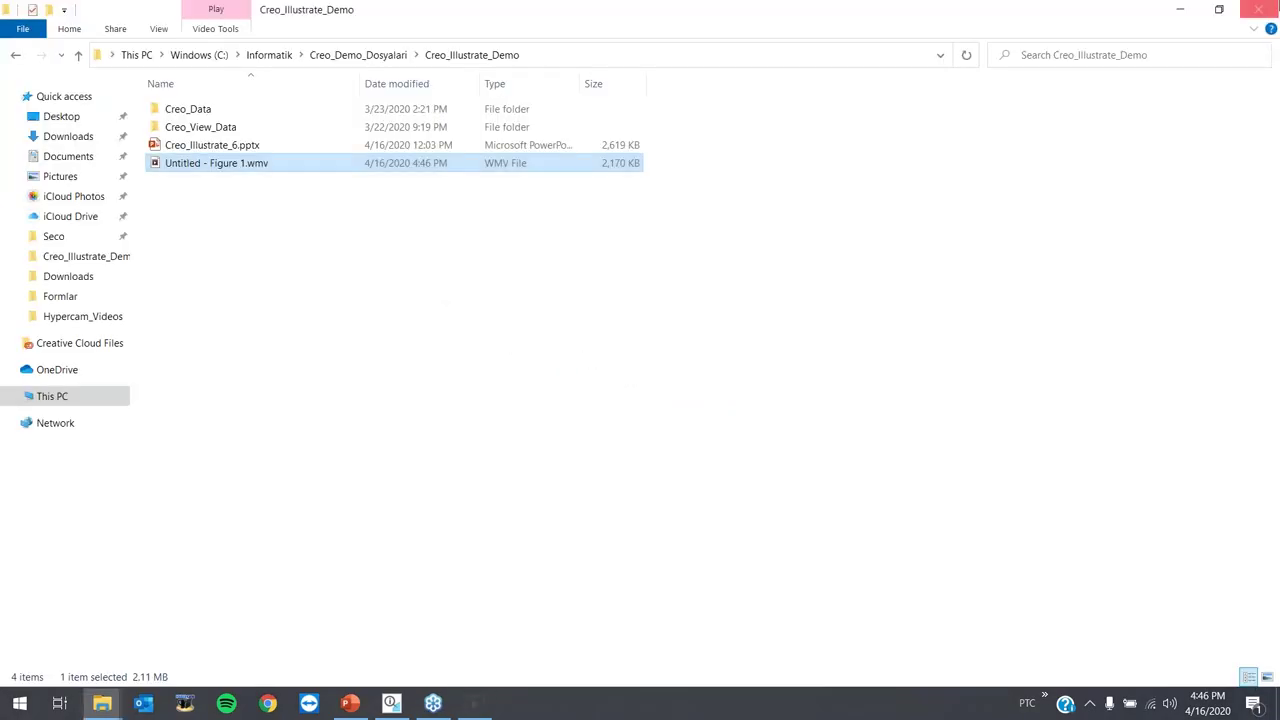
click(433, 703)
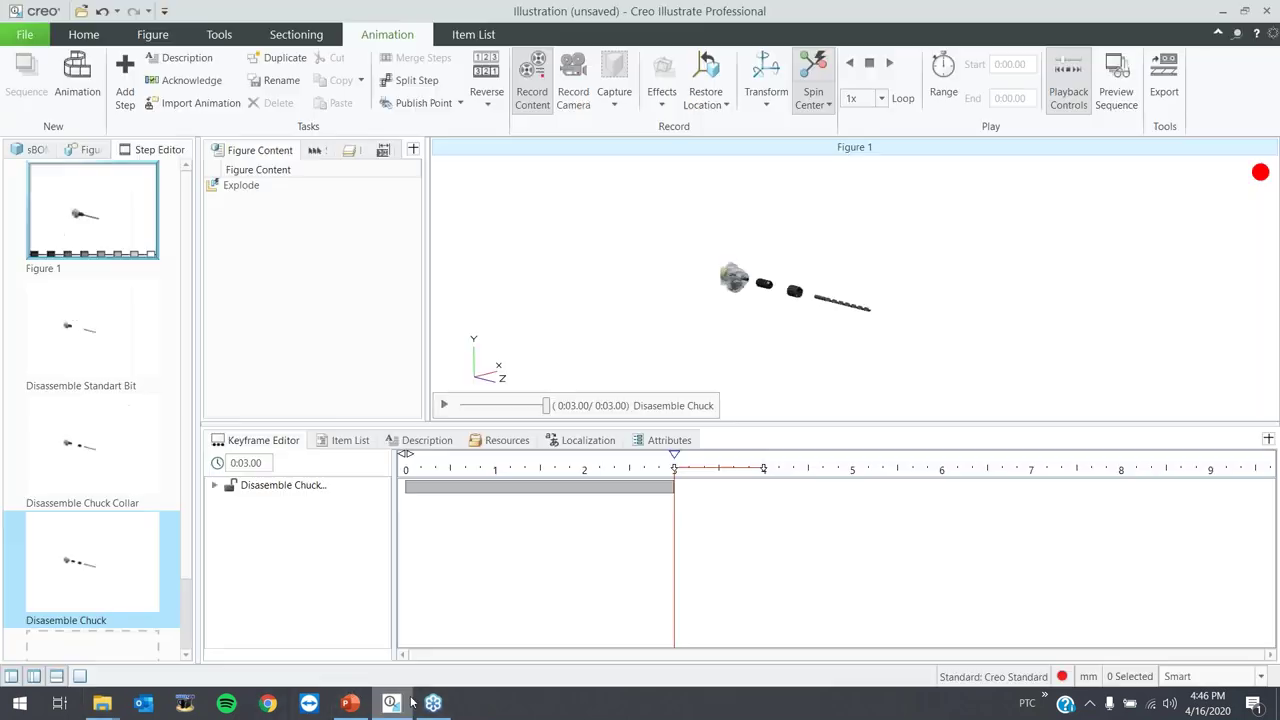
click(24, 34)
mouse_move(66, 121)
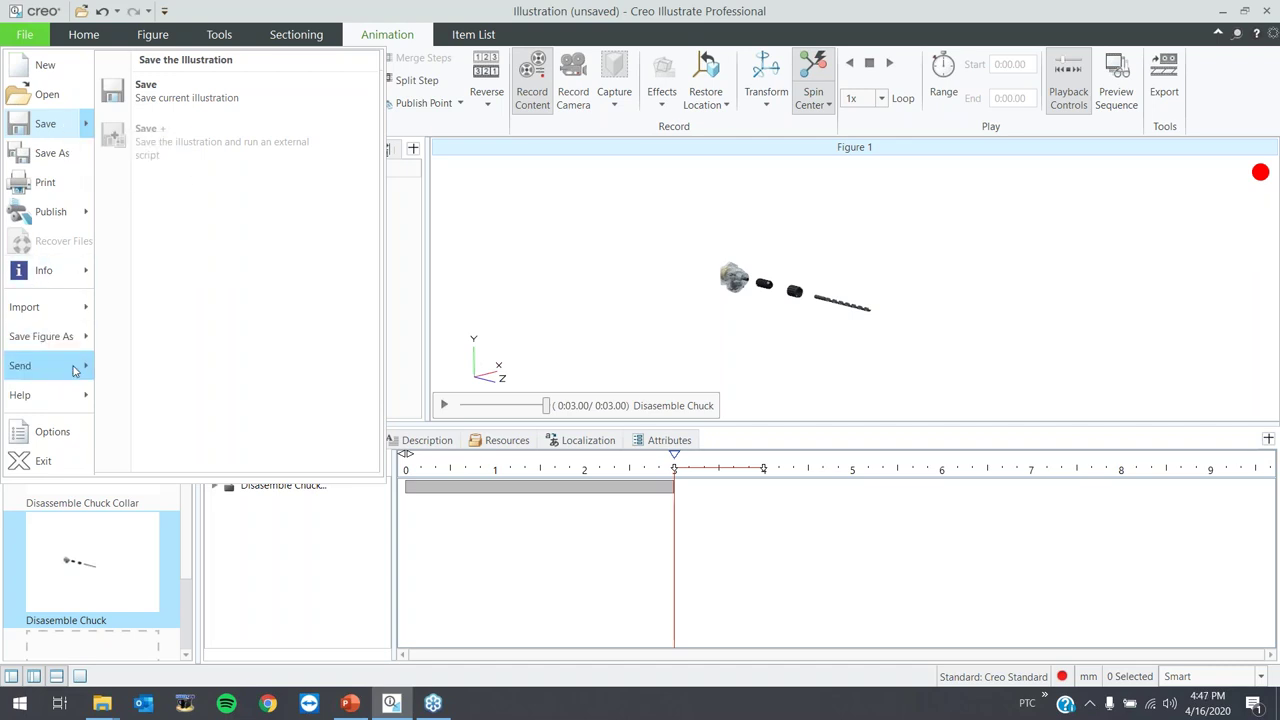
mouse_move(75, 336)
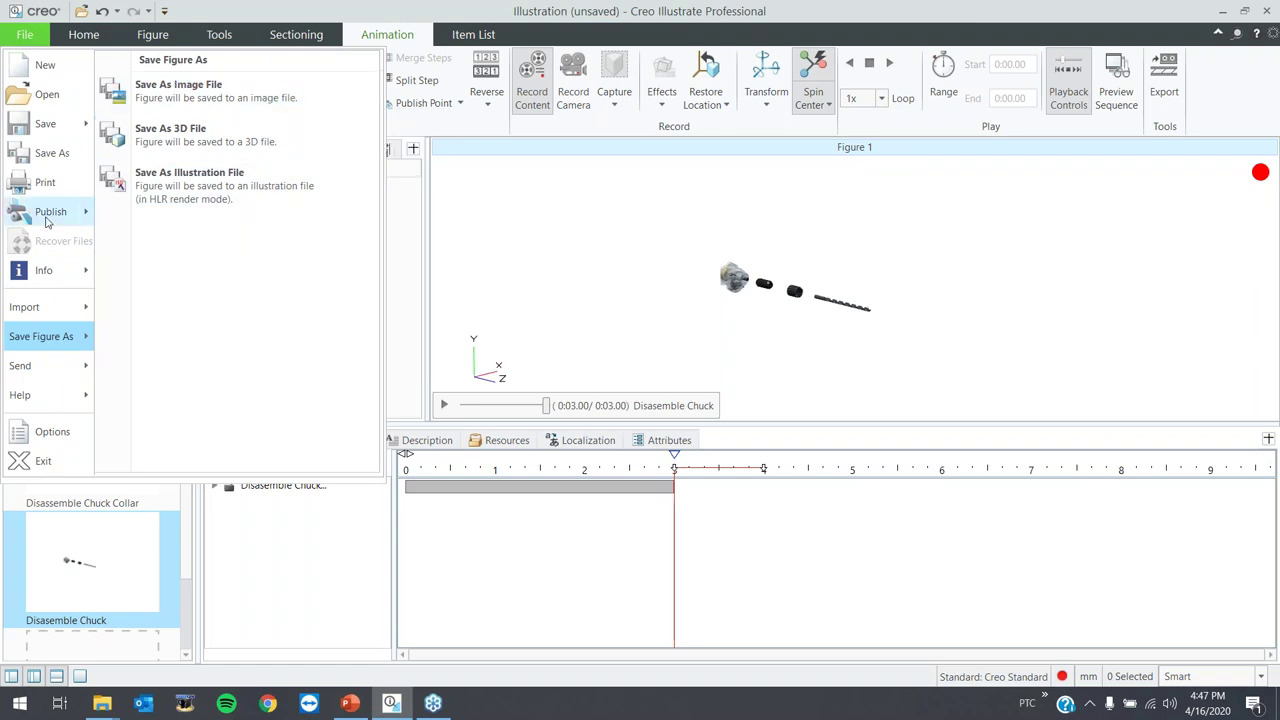
mouse_move(50, 211)
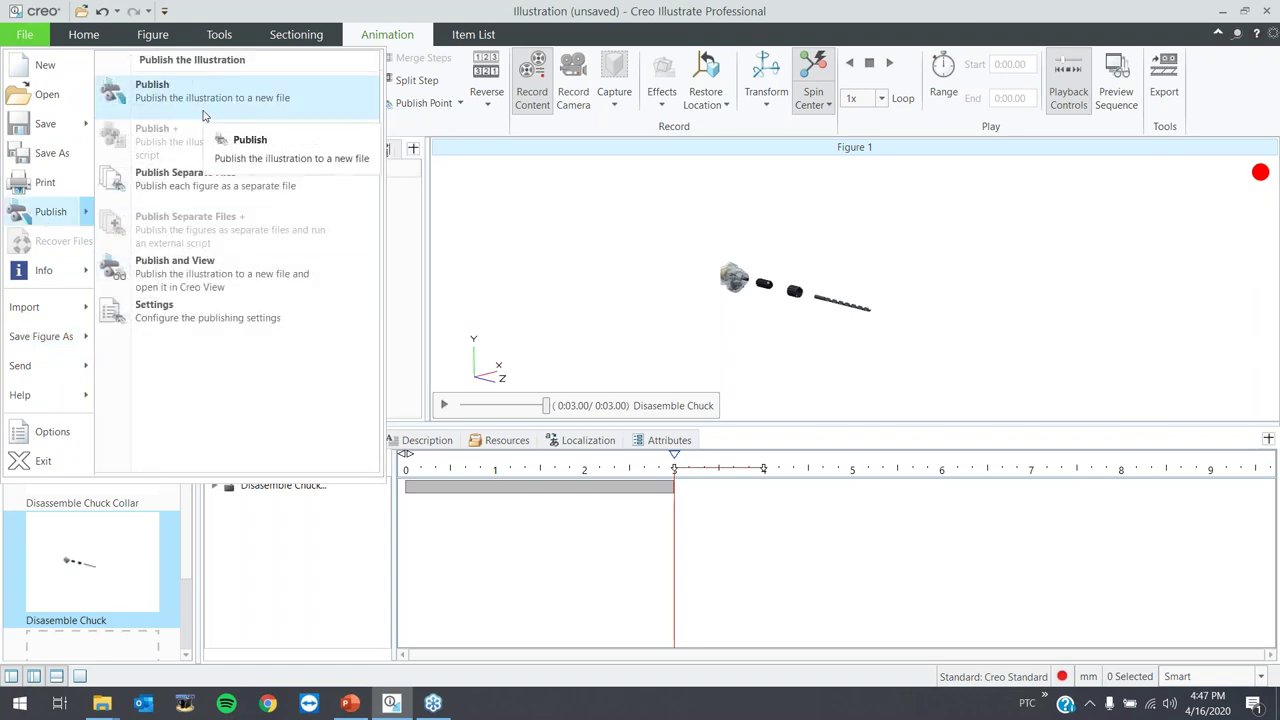
click(703, 172)
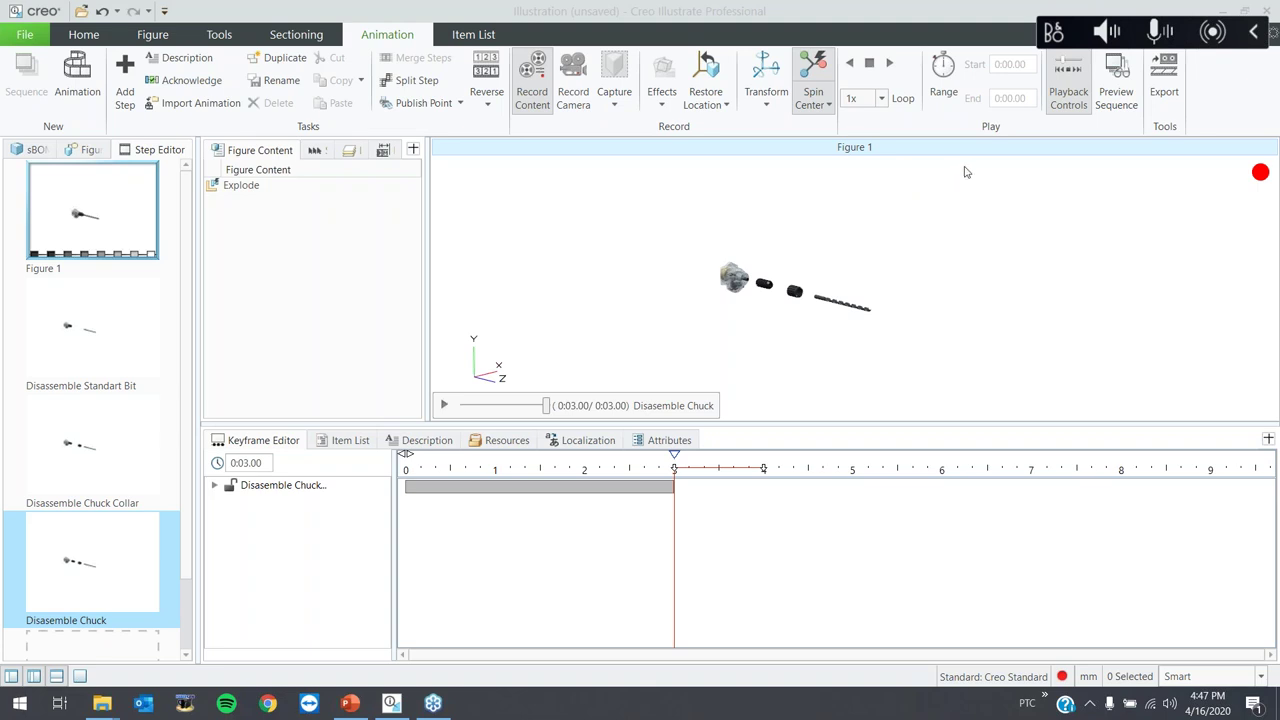
- Switch to the Creo_Illustrate_6.pptx presentation in PowerPoint and show the closing slide 8
click(347, 703)
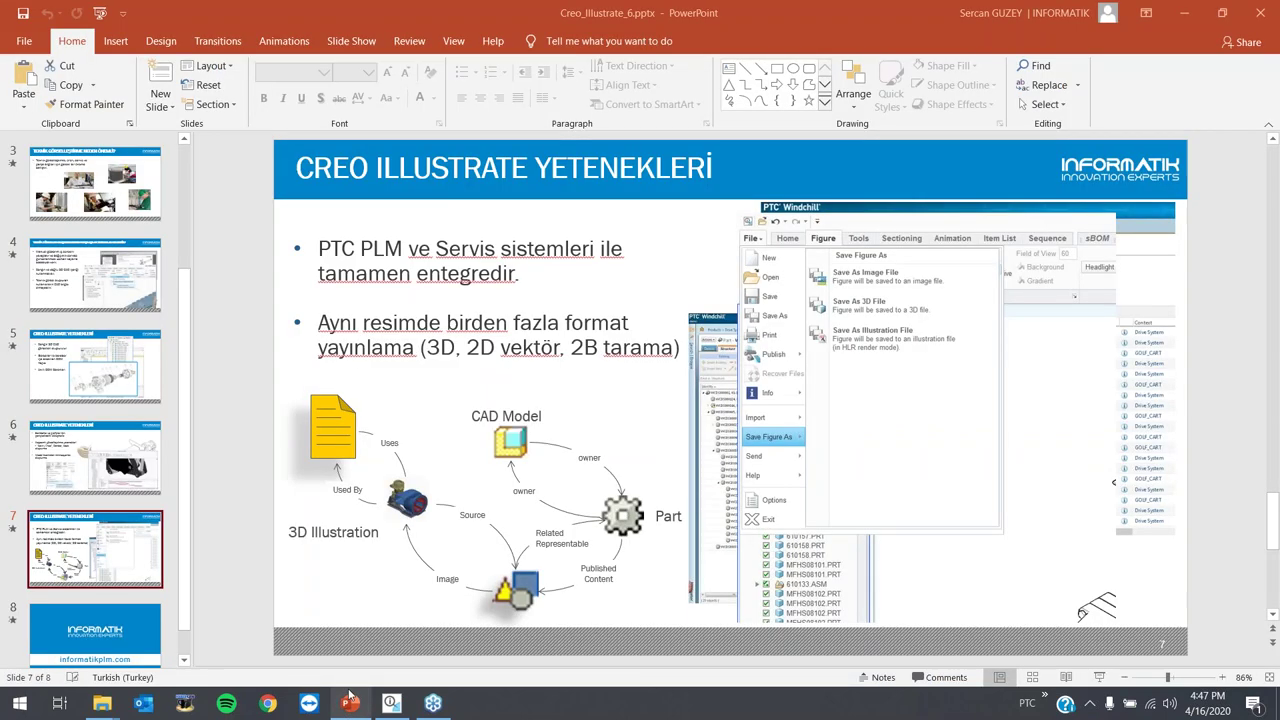
key(Page_Down)
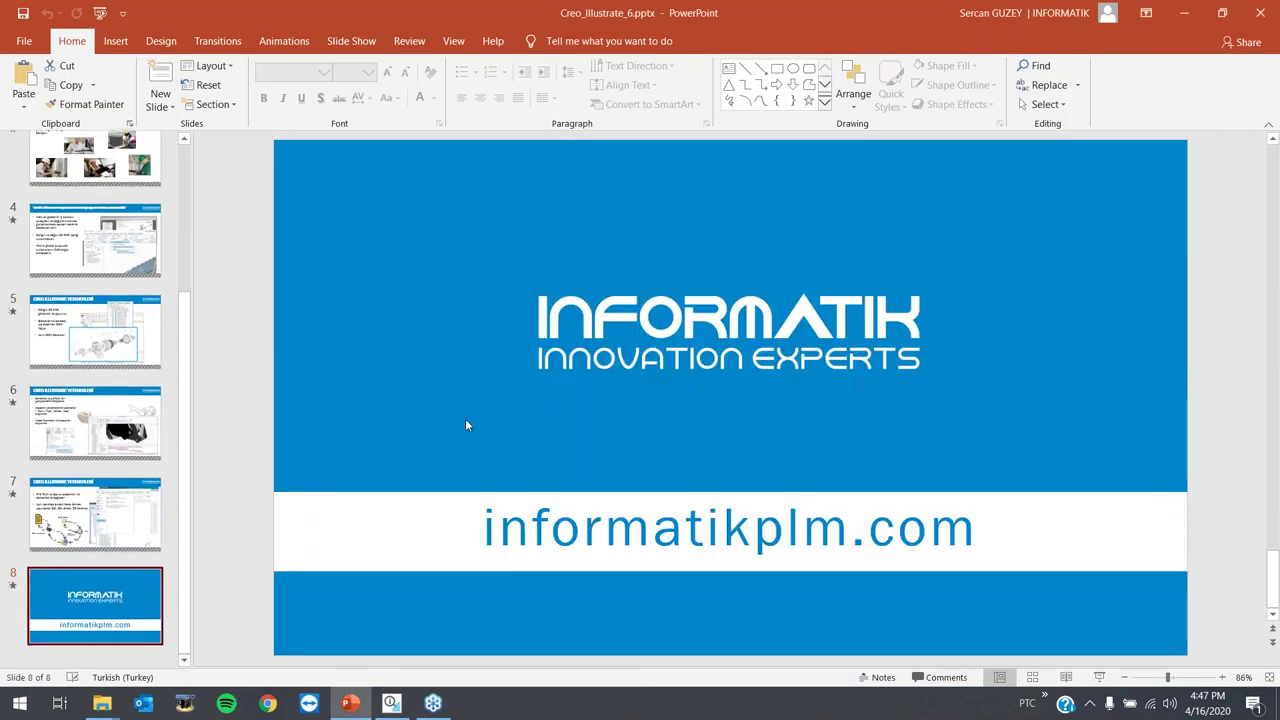